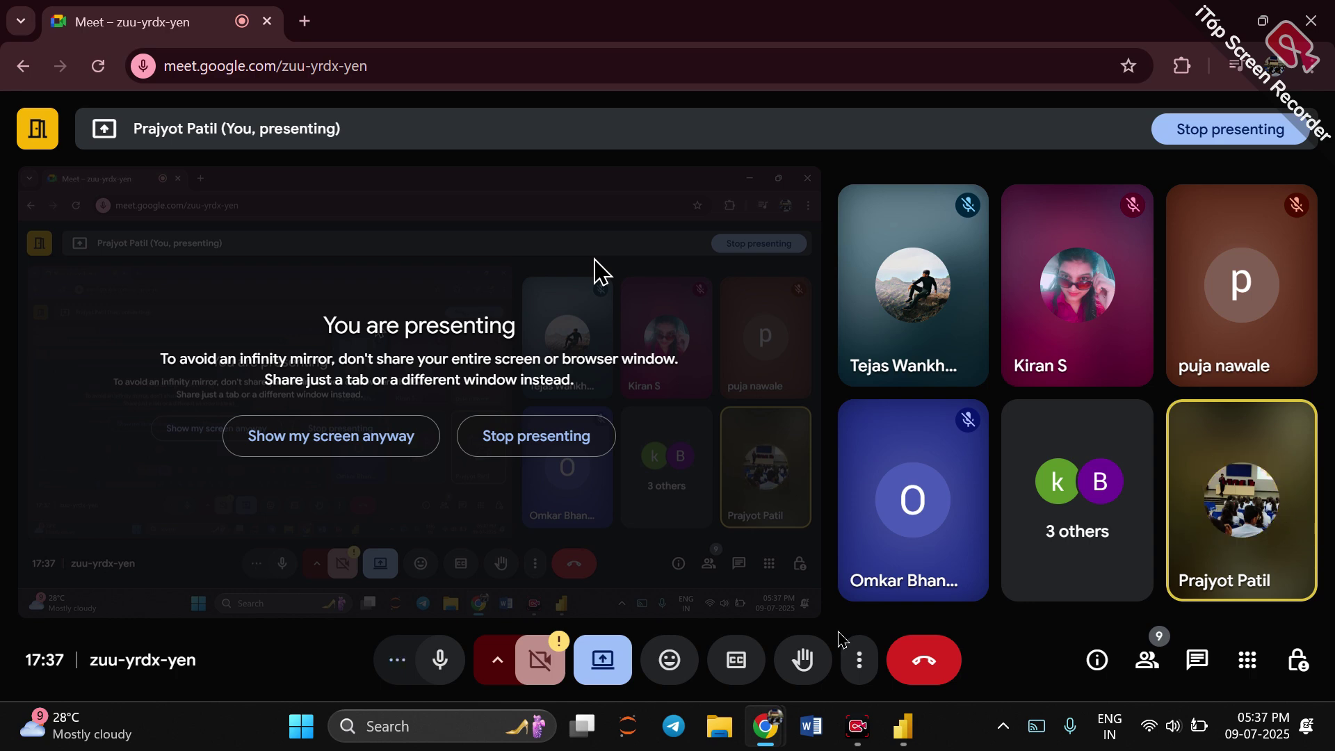
# Switch to the T_Point-15 - Date Function report in Power BI Desktop.
pyautogui.click(907, 724)
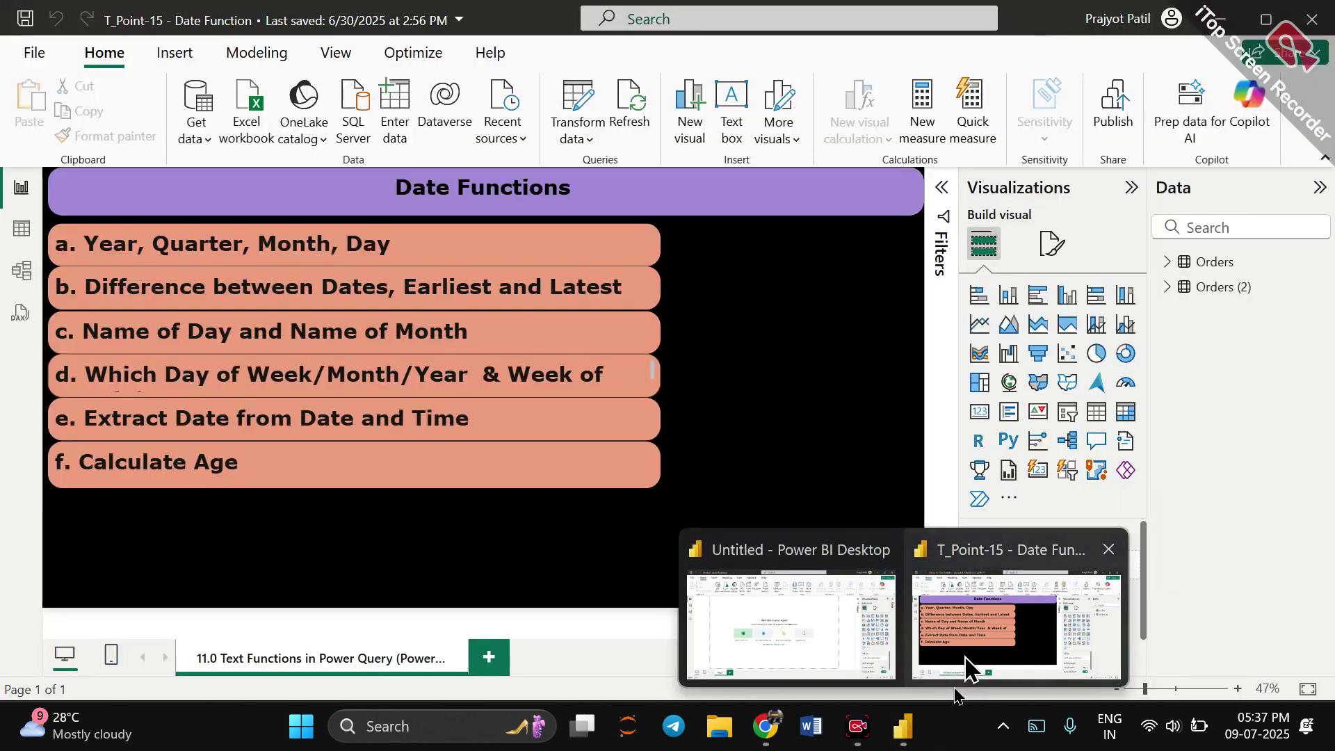
pyautogui.click(966, 664)
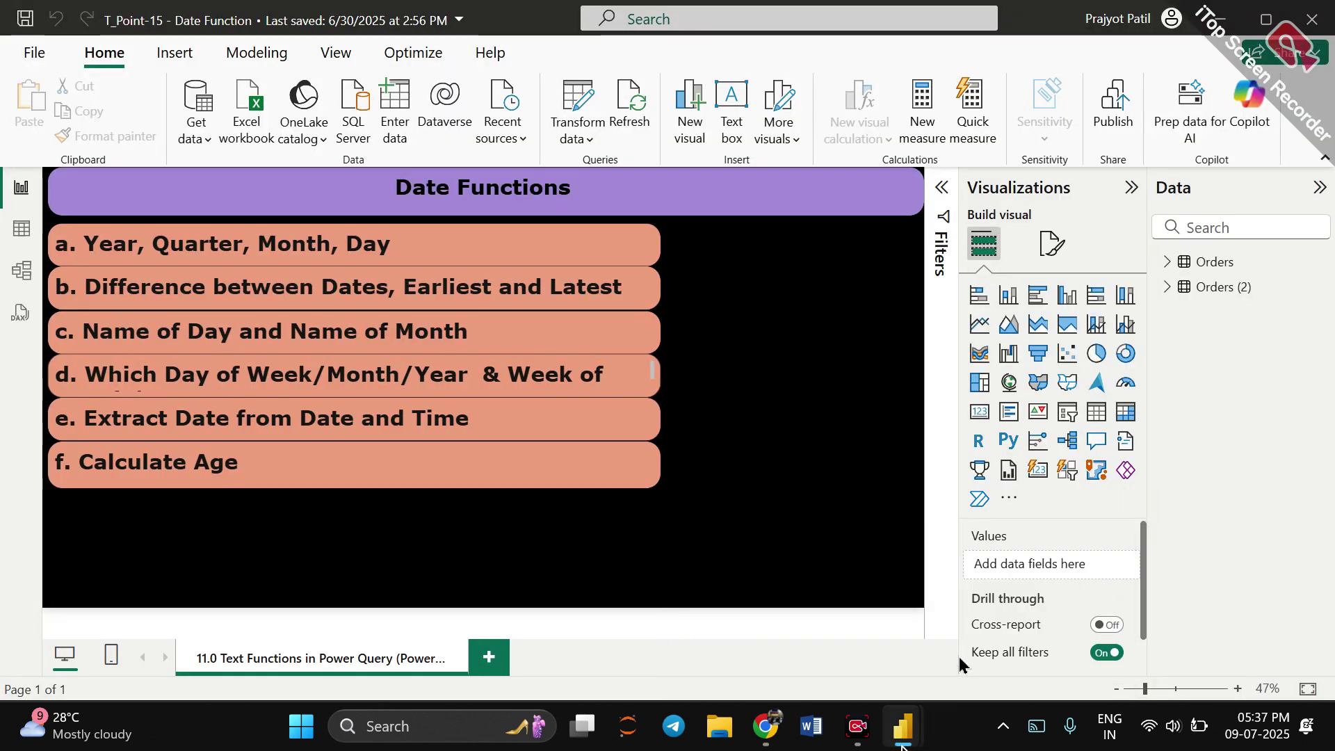
pyautogui.moveTo(902, 747)
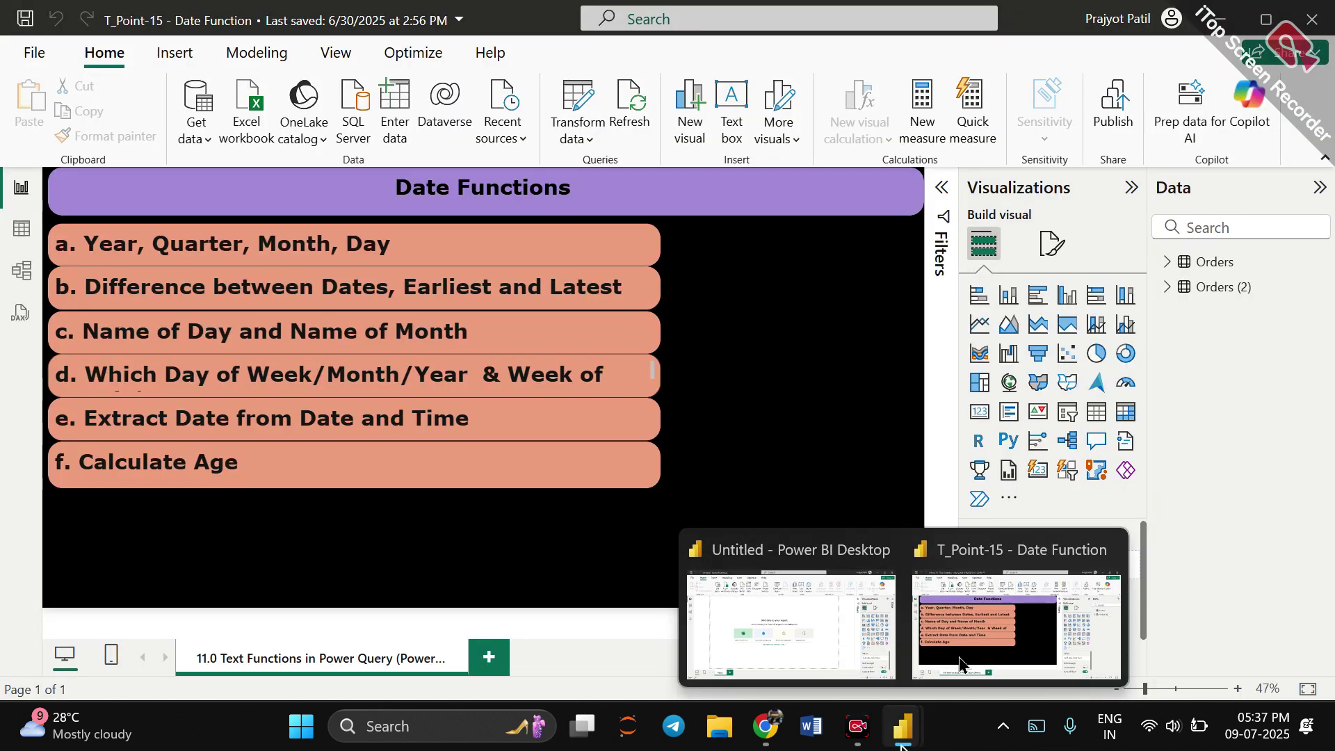
pyautogui.moveTo(766, 727)
pyautogui.moveTo(702, 637)
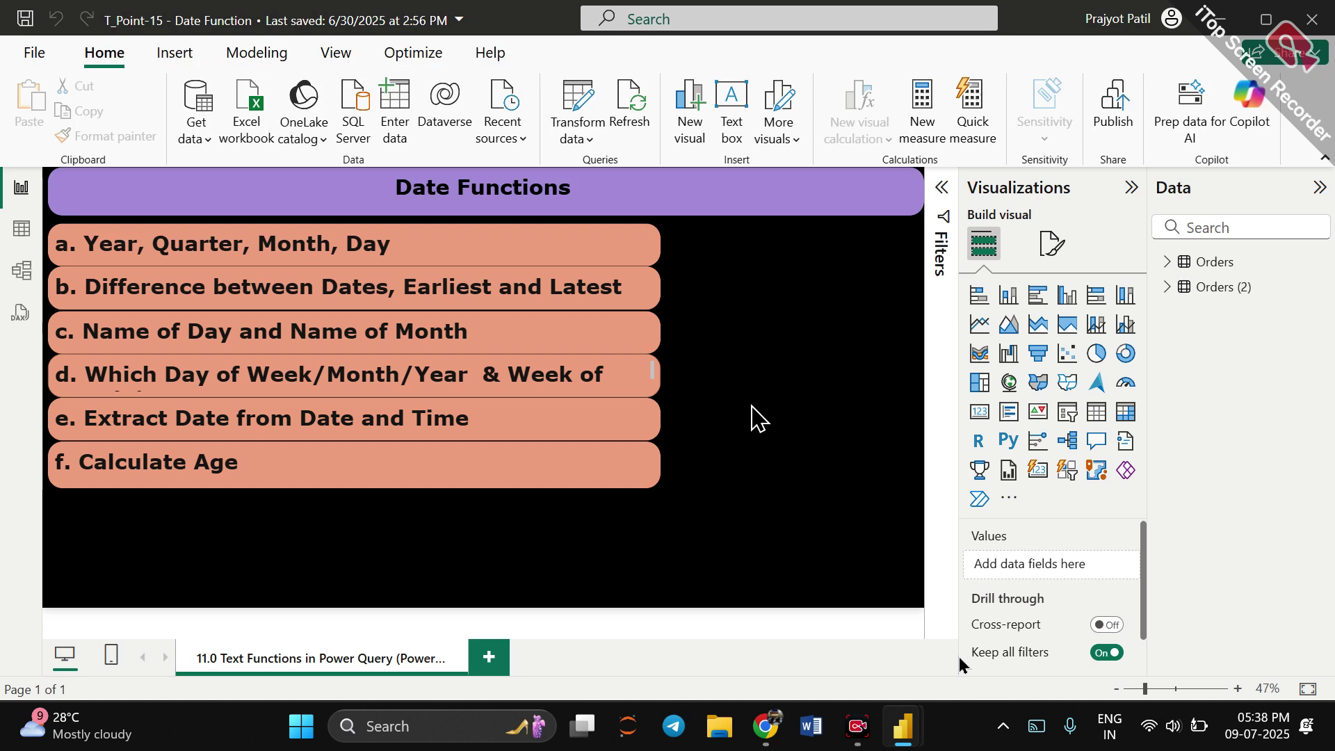
# Open the Power Query Editor for transforming data and display the Orders (2) query with its applied steps.
pyautogui.click(583, 115)
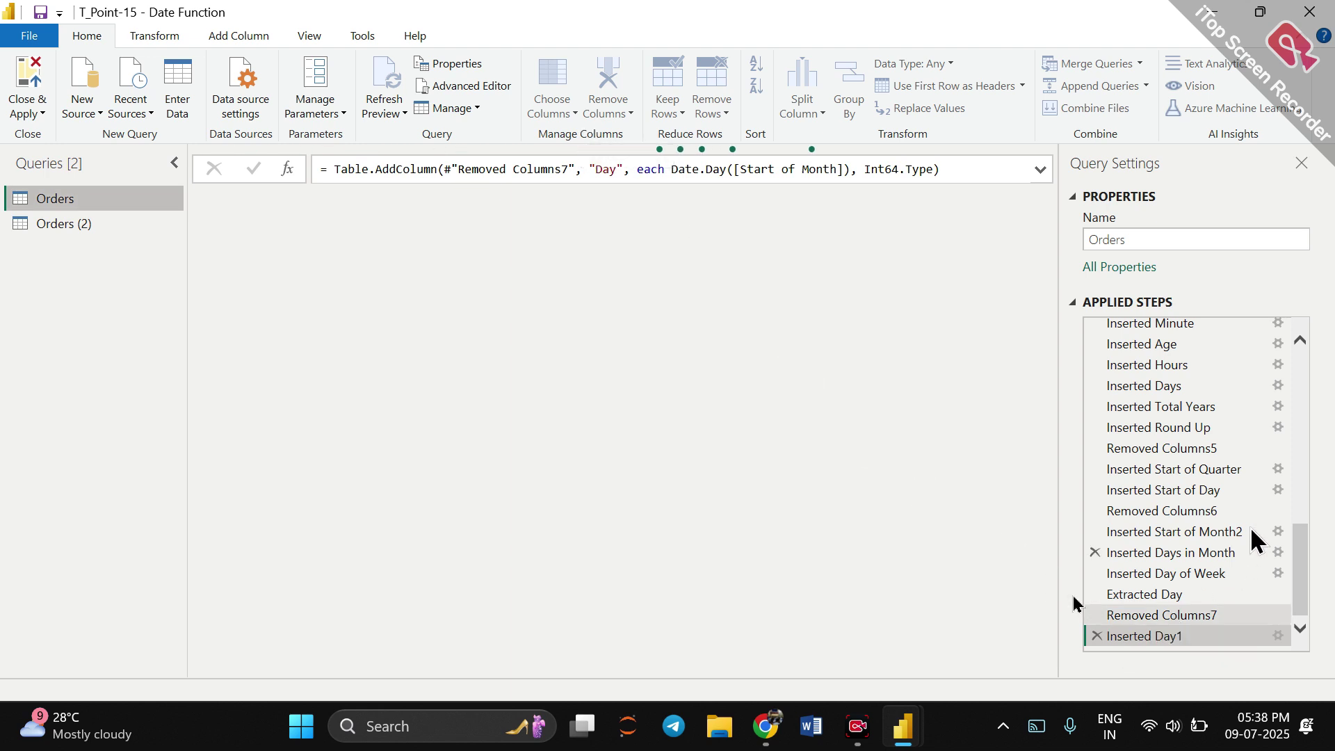
pyautogui.click(61, 224)
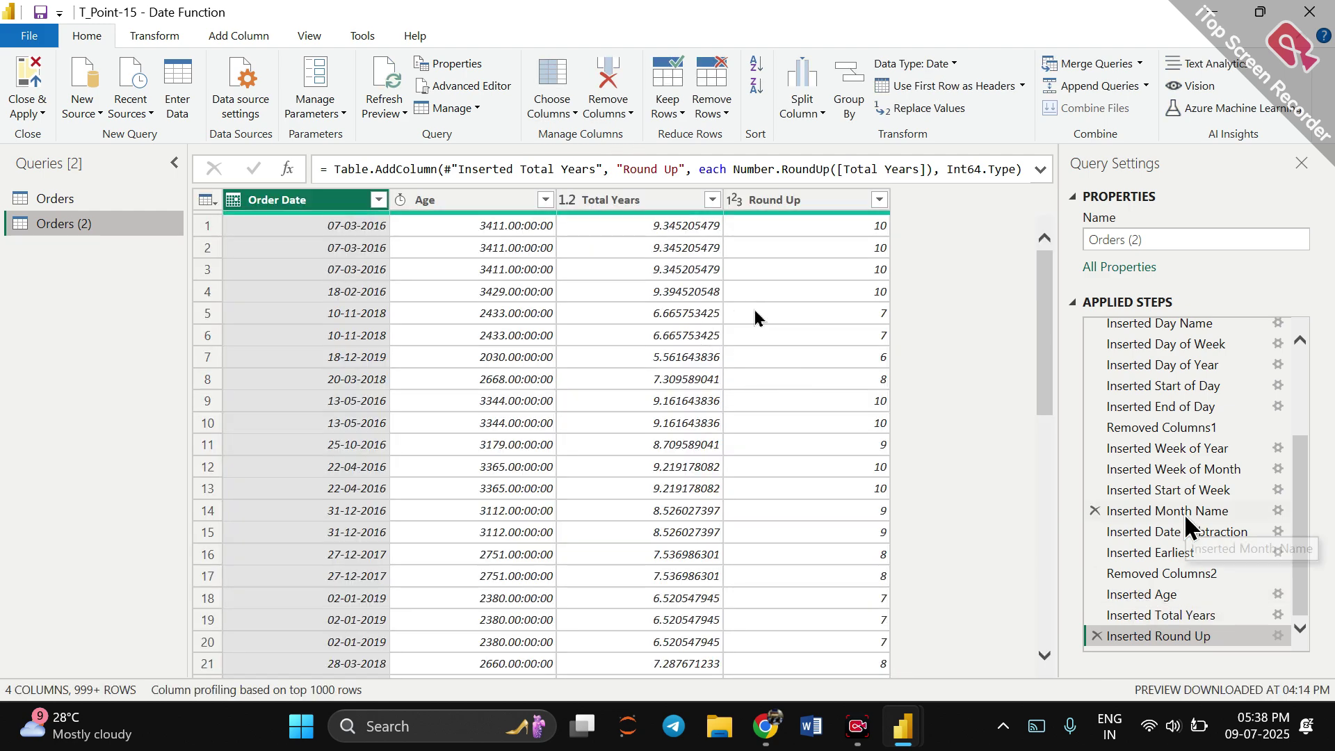
pyautogui.scroll(5, 1184, 513)
pyautogui.scroll(-5, 1184, 513)
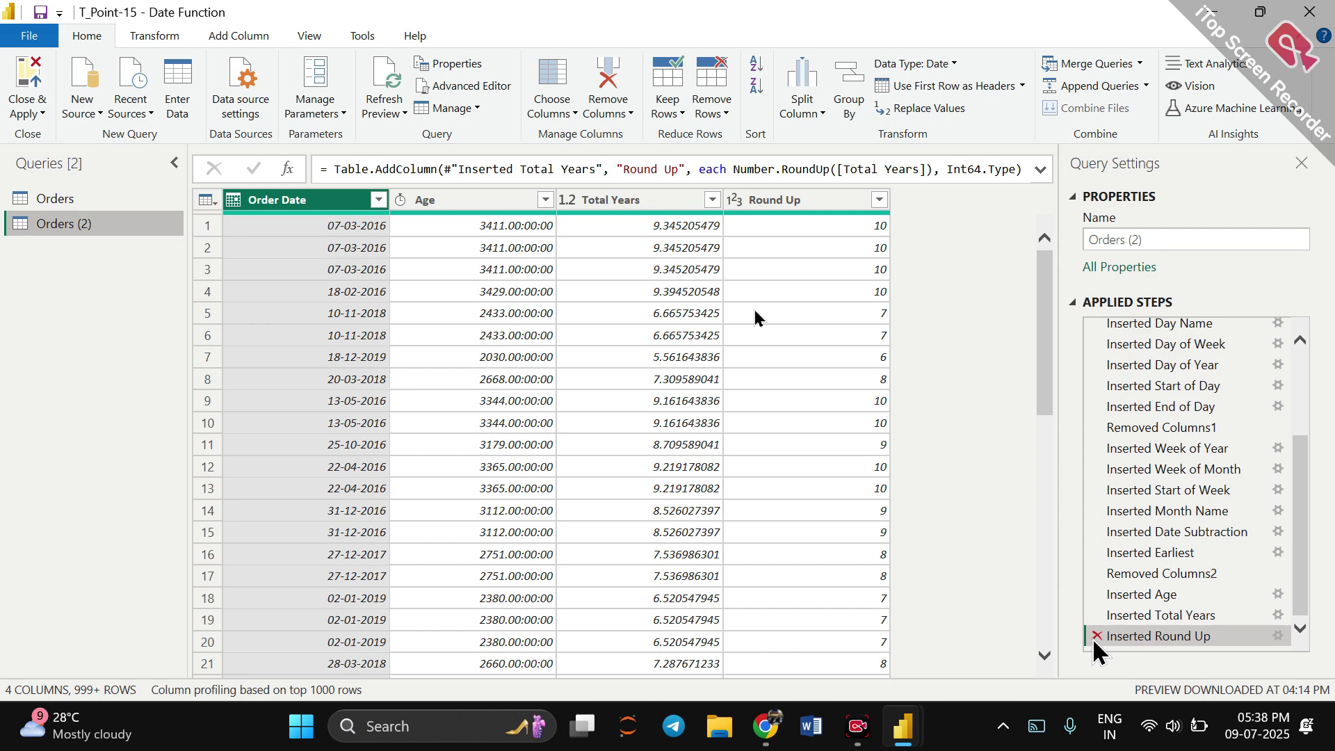
# Delete every applied step after Promoted Headers from the Orders (2) query, working backwards from Inserted Round Up through Changed Type.
pyautogui.click(1097, 636)
pyautogui.click(1096, 635)
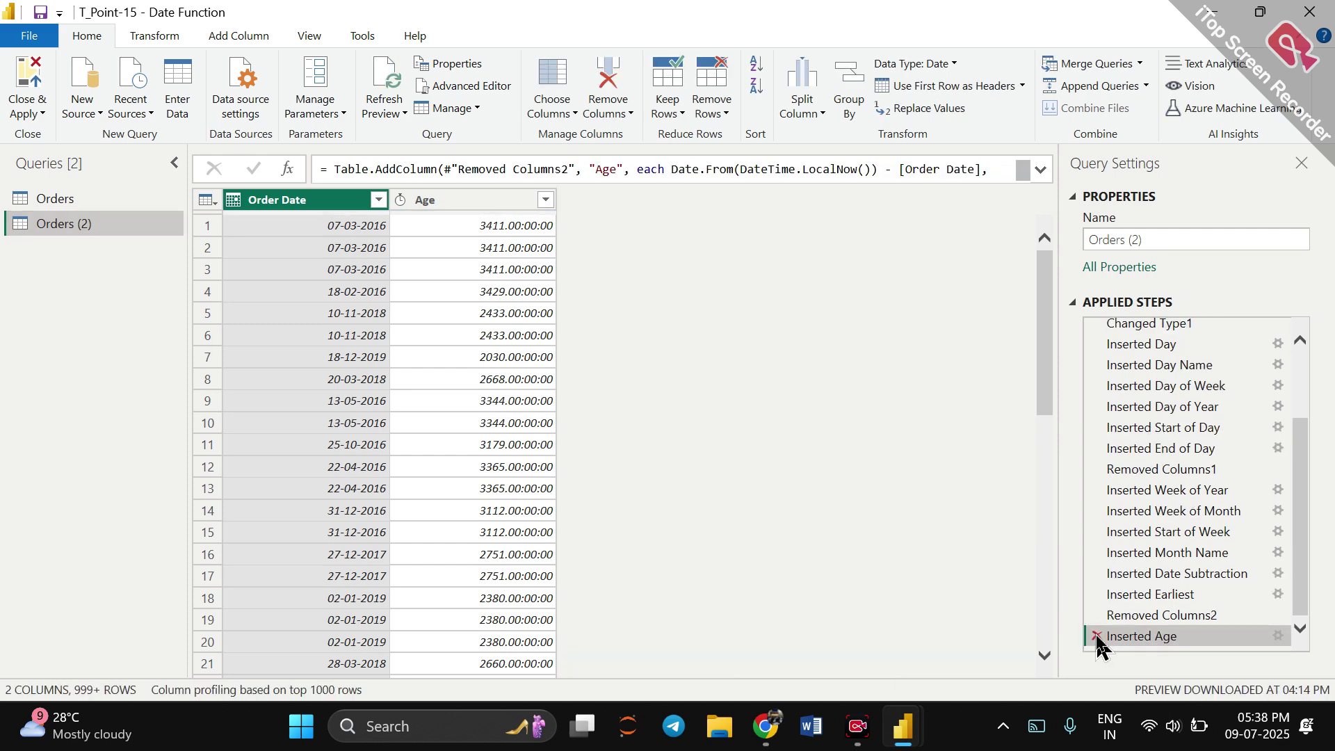
pyautogui.click(1096, 635)
pyautogui.click(1096, 636)
pyautogui.click(1096, 636)
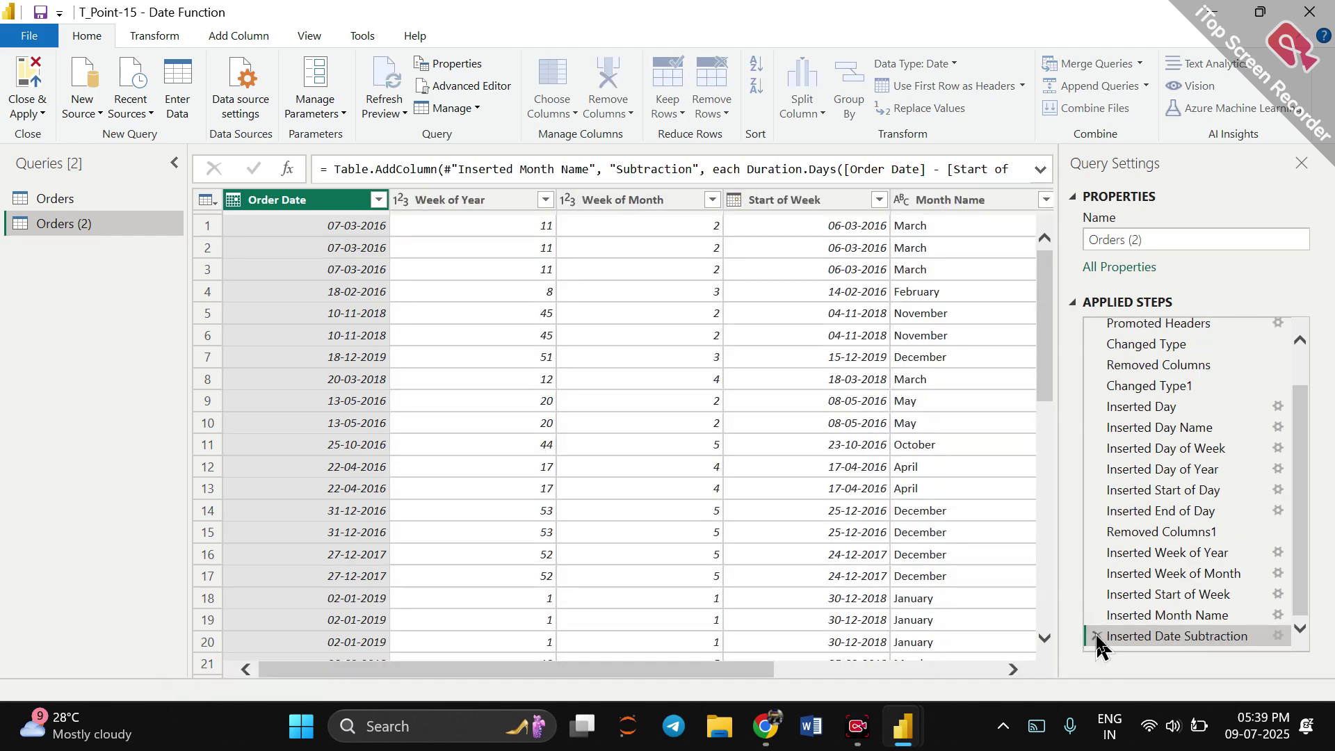
pyautogui.click(1097, 636)
pyautogui.click(1096, 636)
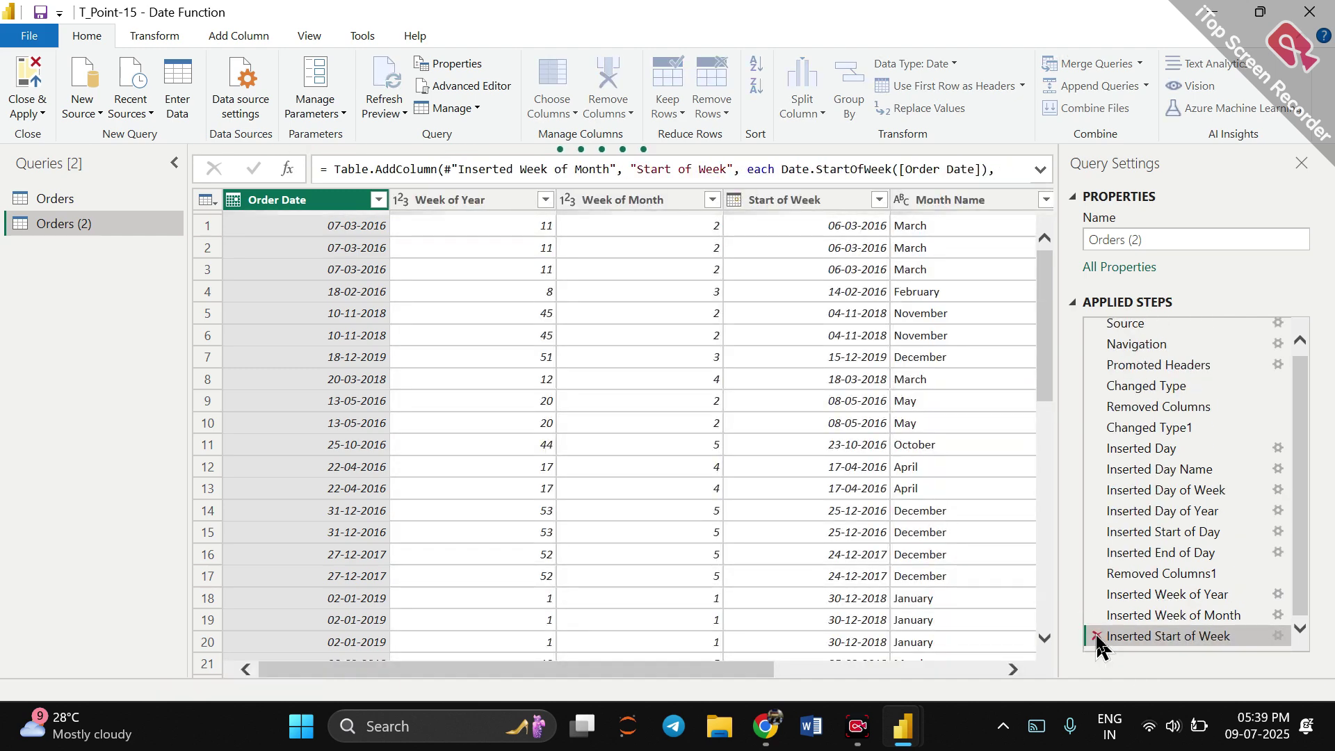
pyautogui.click(1096, 635)
pyautogui.click(1096, 619)
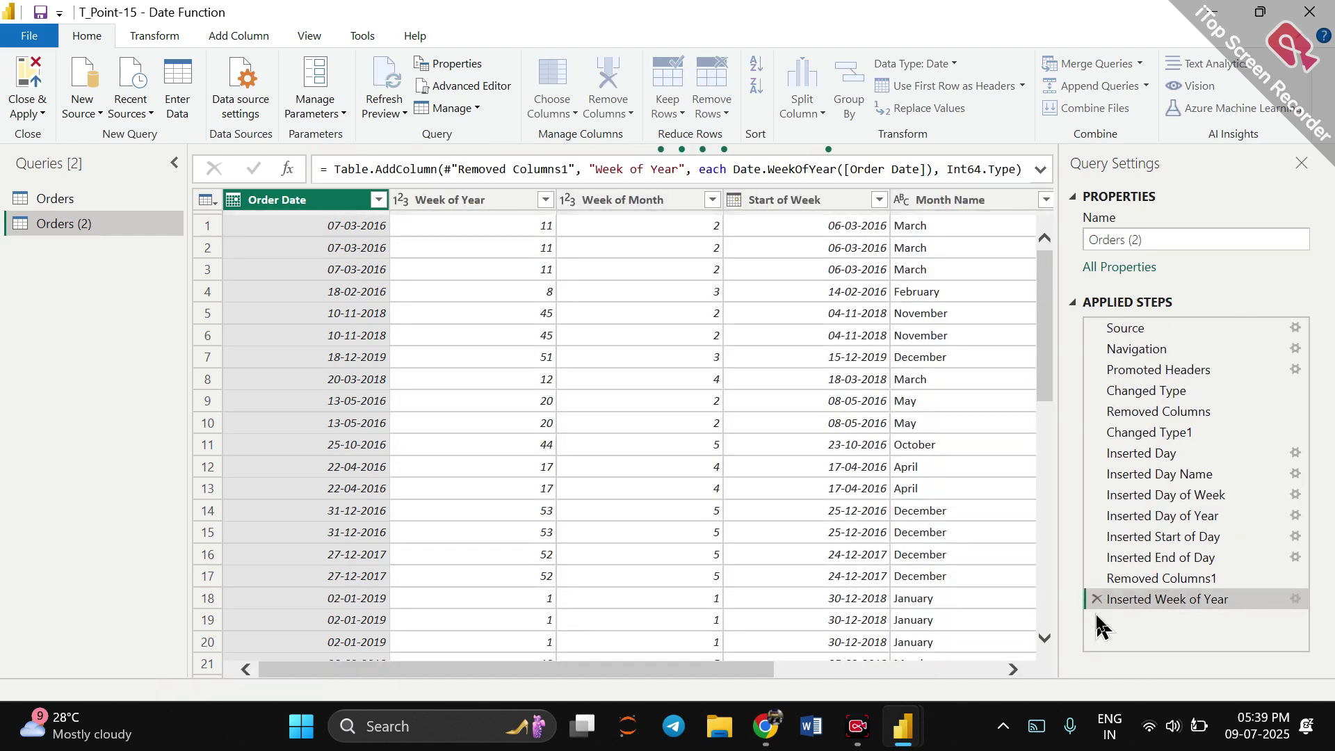
pyautogui.click(1097, 599)
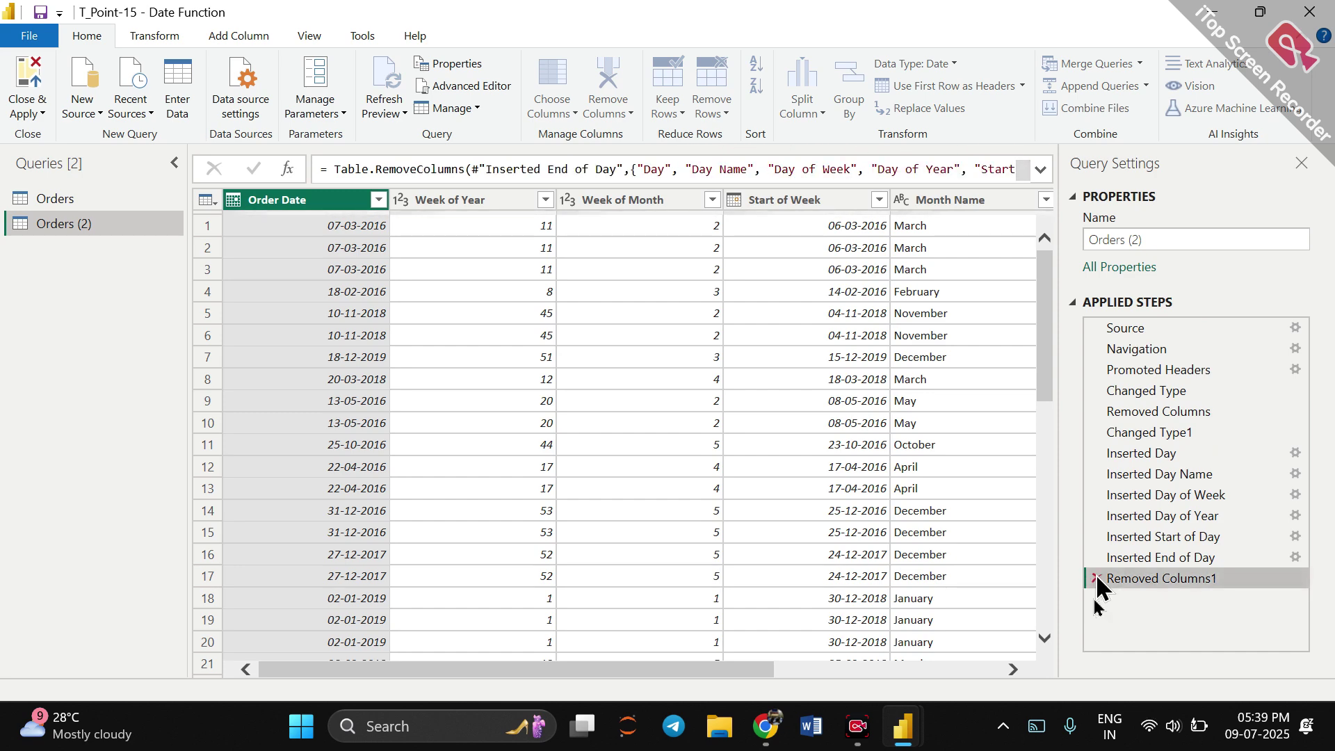
pyautogui.click(1097, 578)
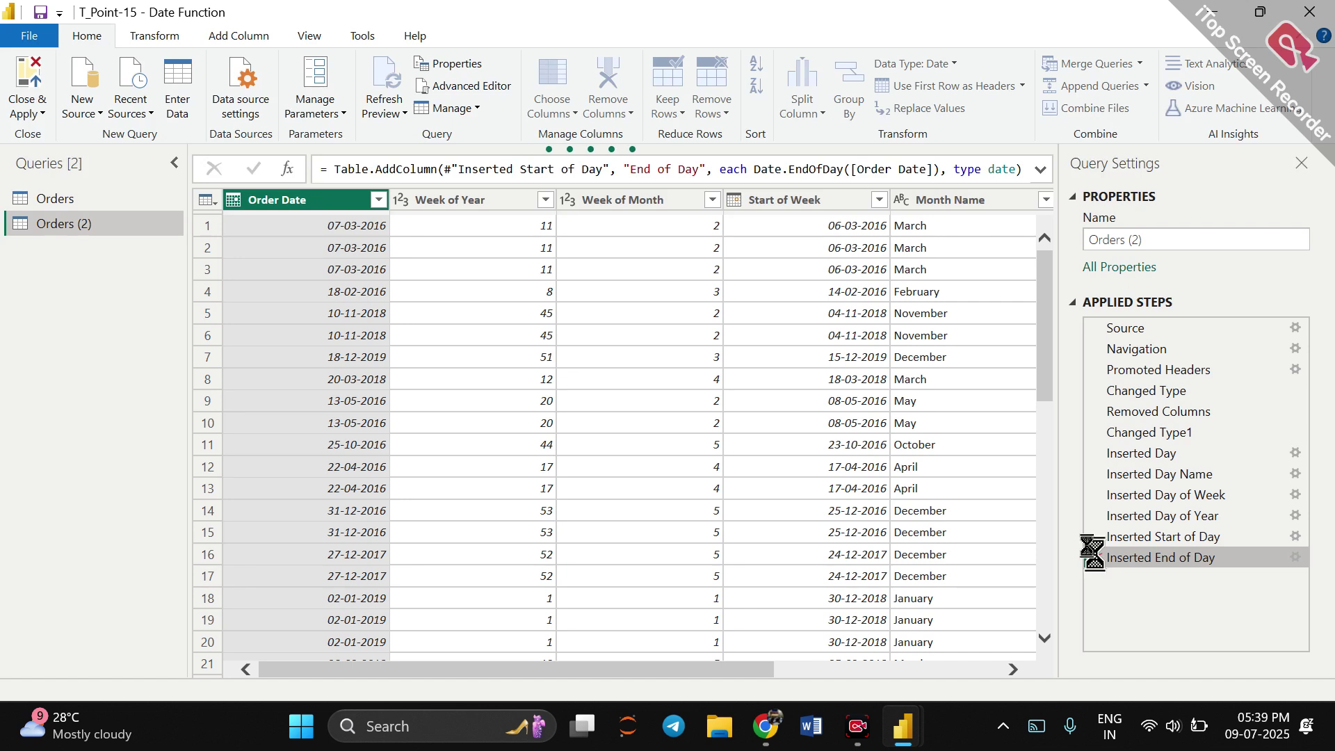
pyautogui.click(1096, 557)
pyautogui.click(1096, 537)
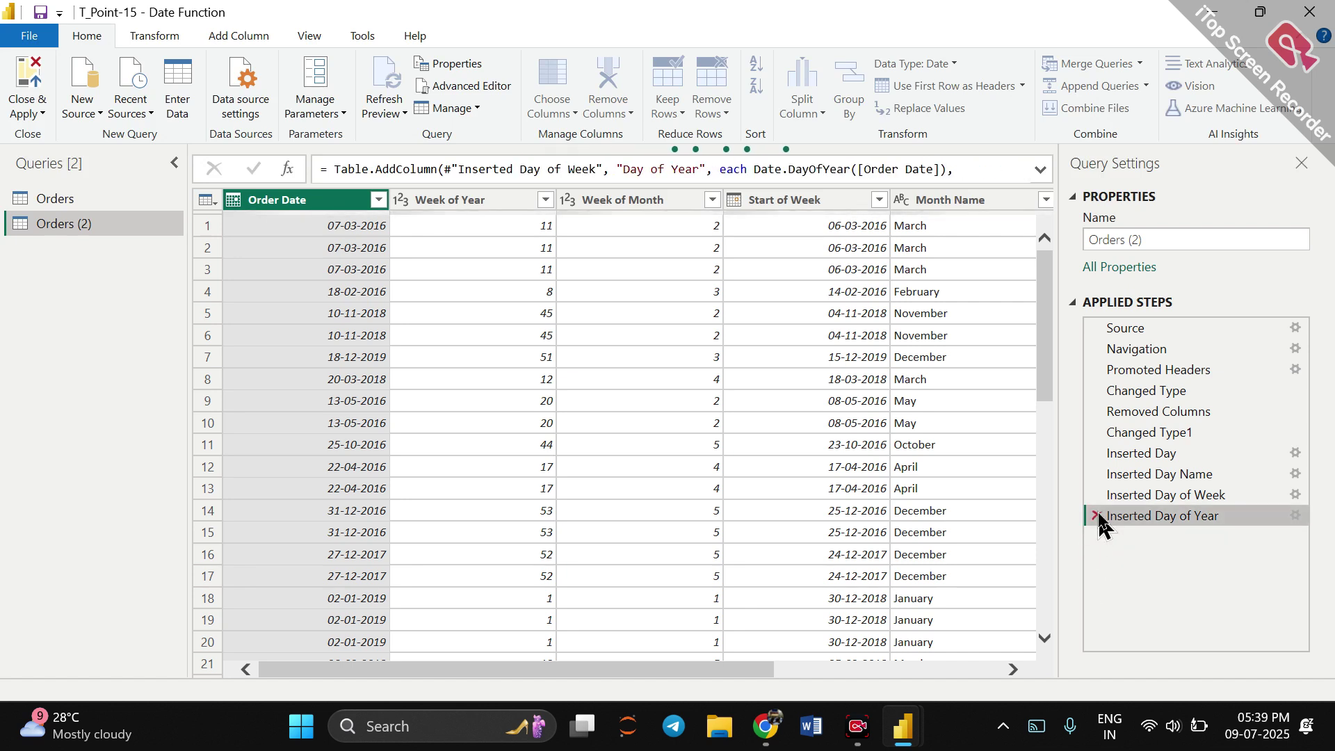
pyautogui.click(1097, 516)
pyautogui.click(1096, 494)
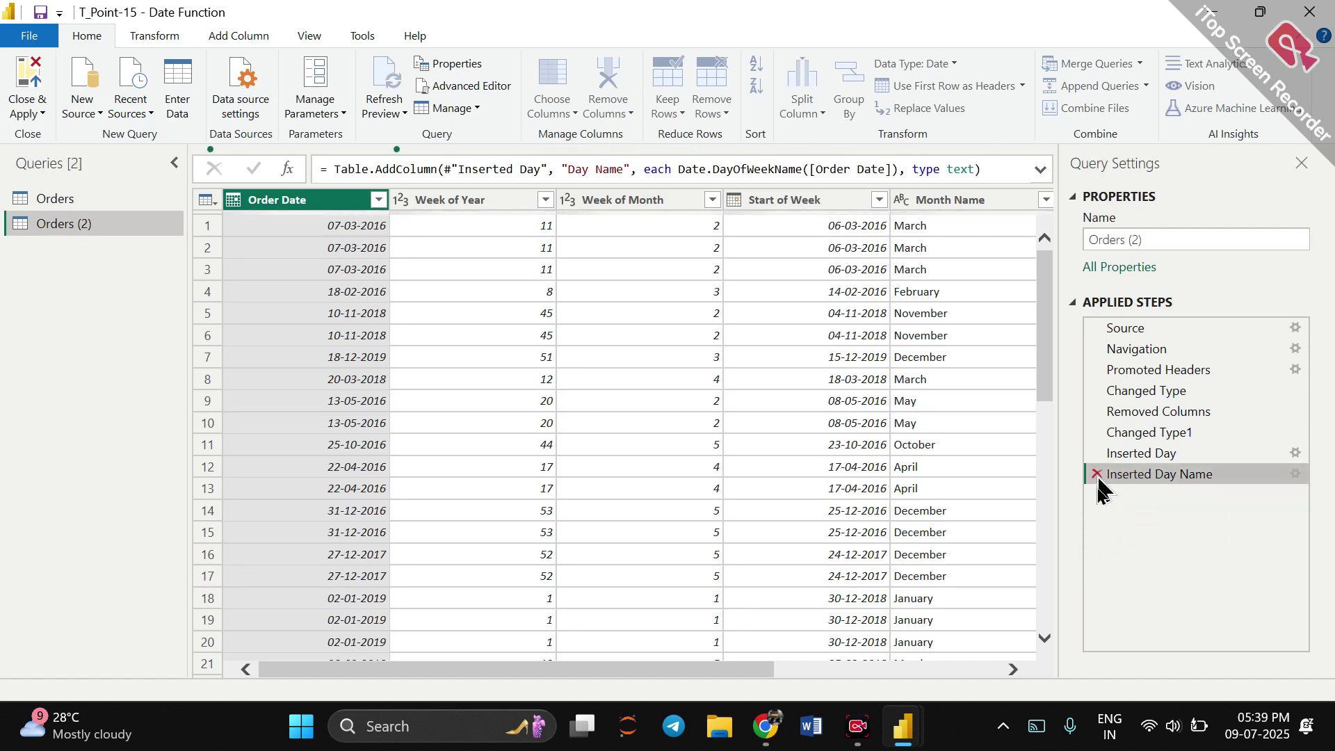
pyautogui.click(1097, 474)
pyautogui.click(1097, 452)
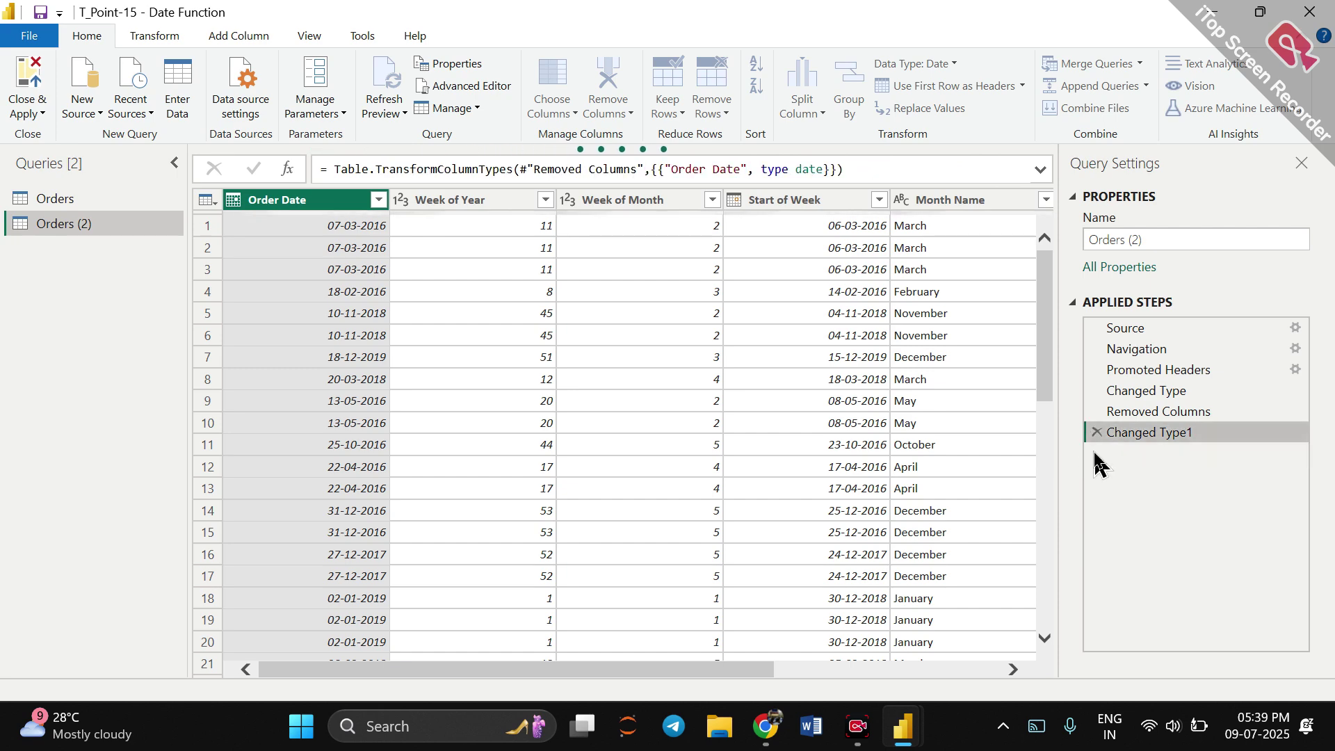
pyautogui.click(1096, 432)
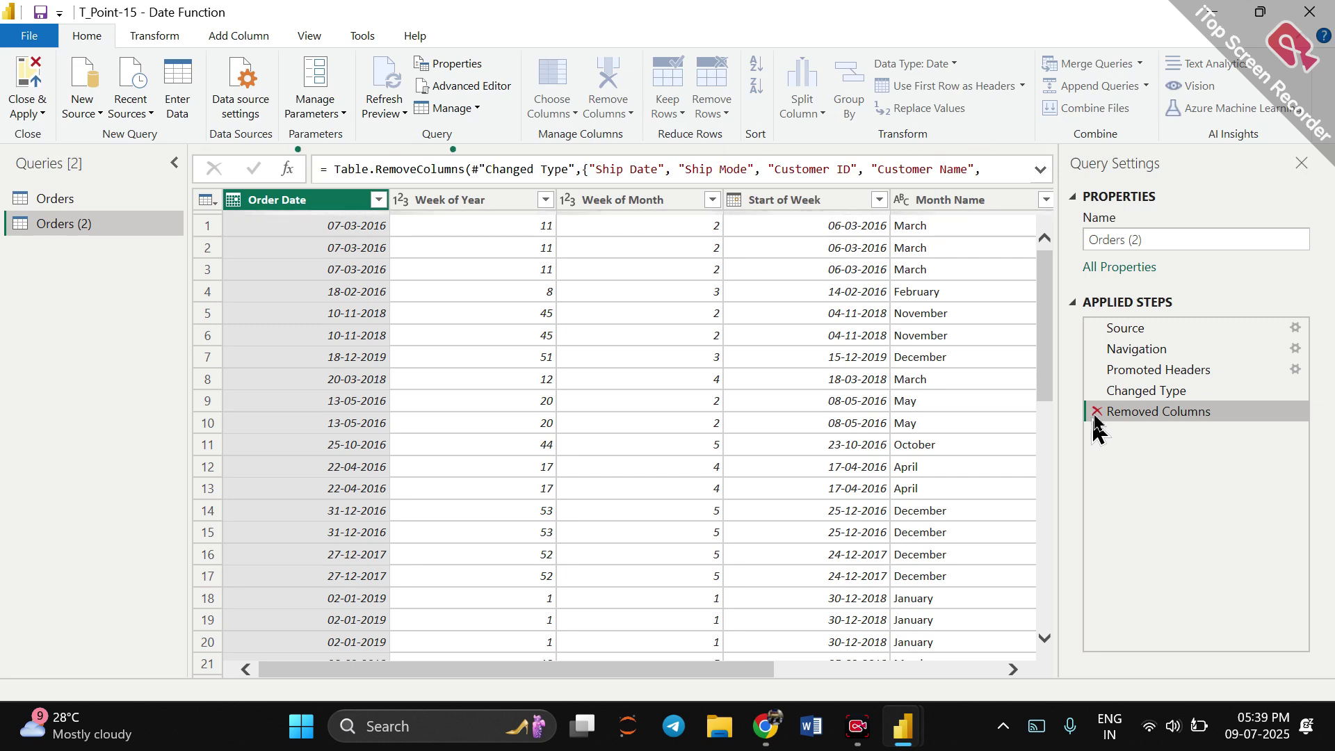
pyautogui.click(1097, 413)
pyautogui.click(1096, 391)
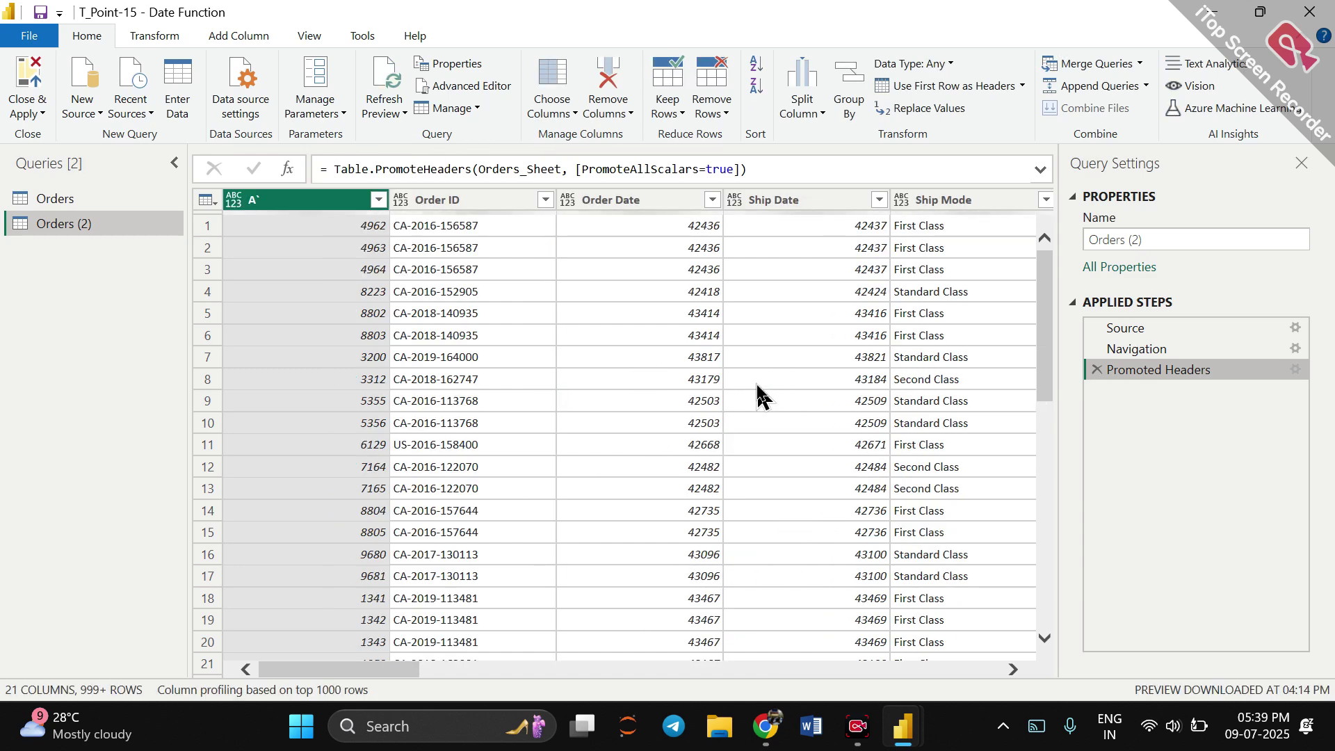
# Remove all columns except Order Date and Ship Date from the Orders (2) query.
pyautogui.hscroll(5, 760, 392)
pyautogui.hscroll(5, 760, 393)
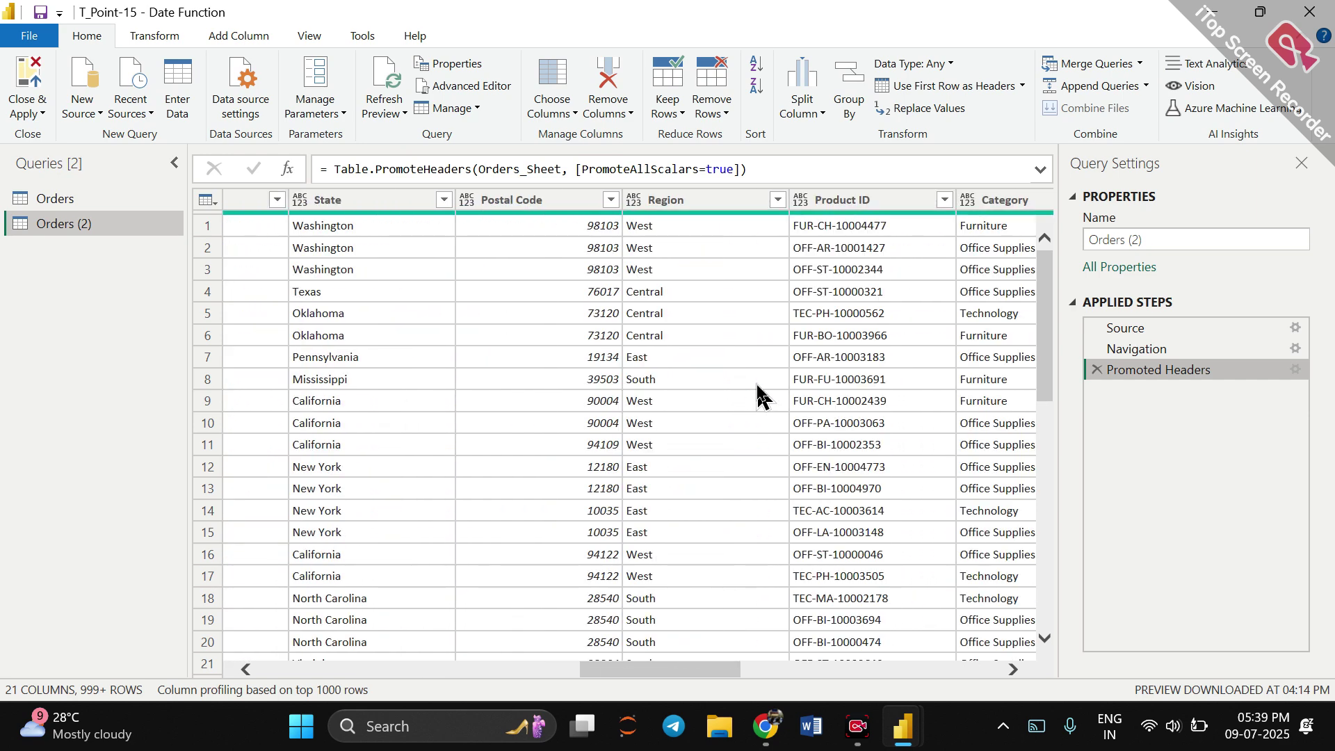
pyautogui.click(156, 38)
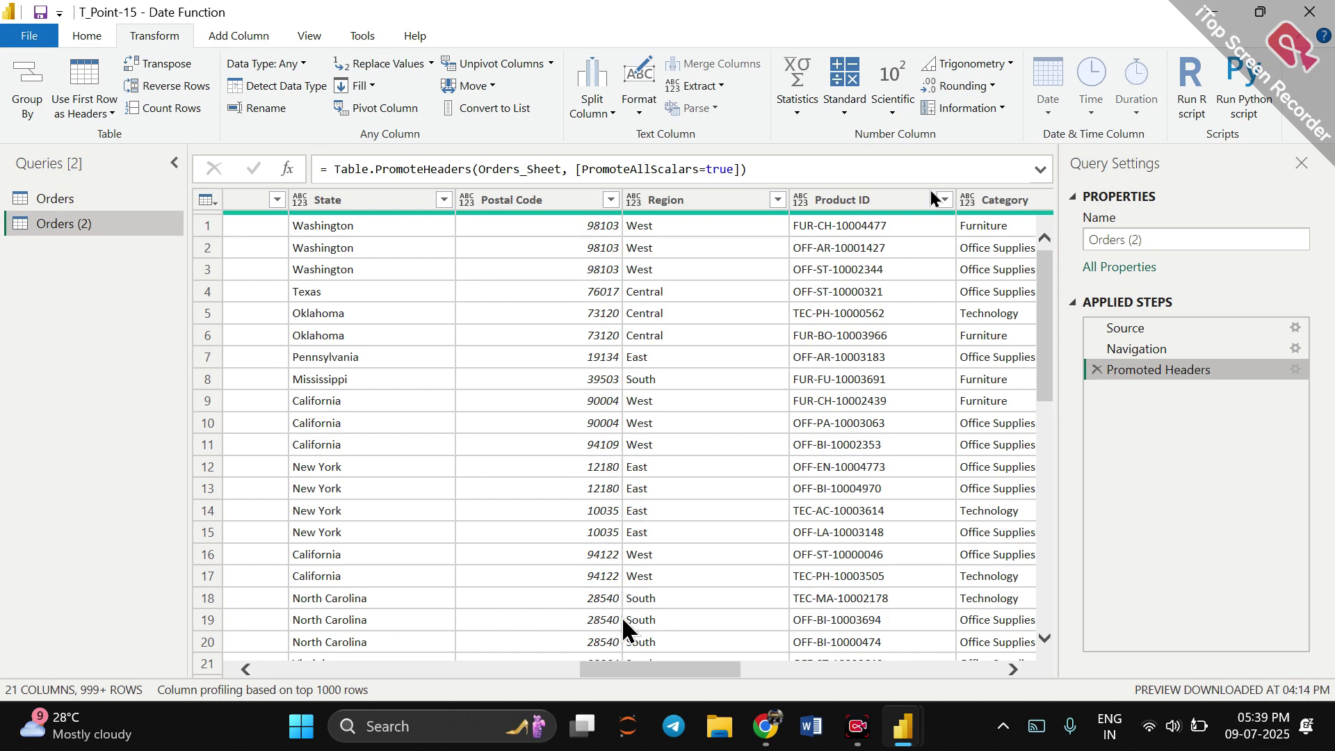
pyautogui.moveTo(618, 671); pyautogui.dragTo(299, 681)
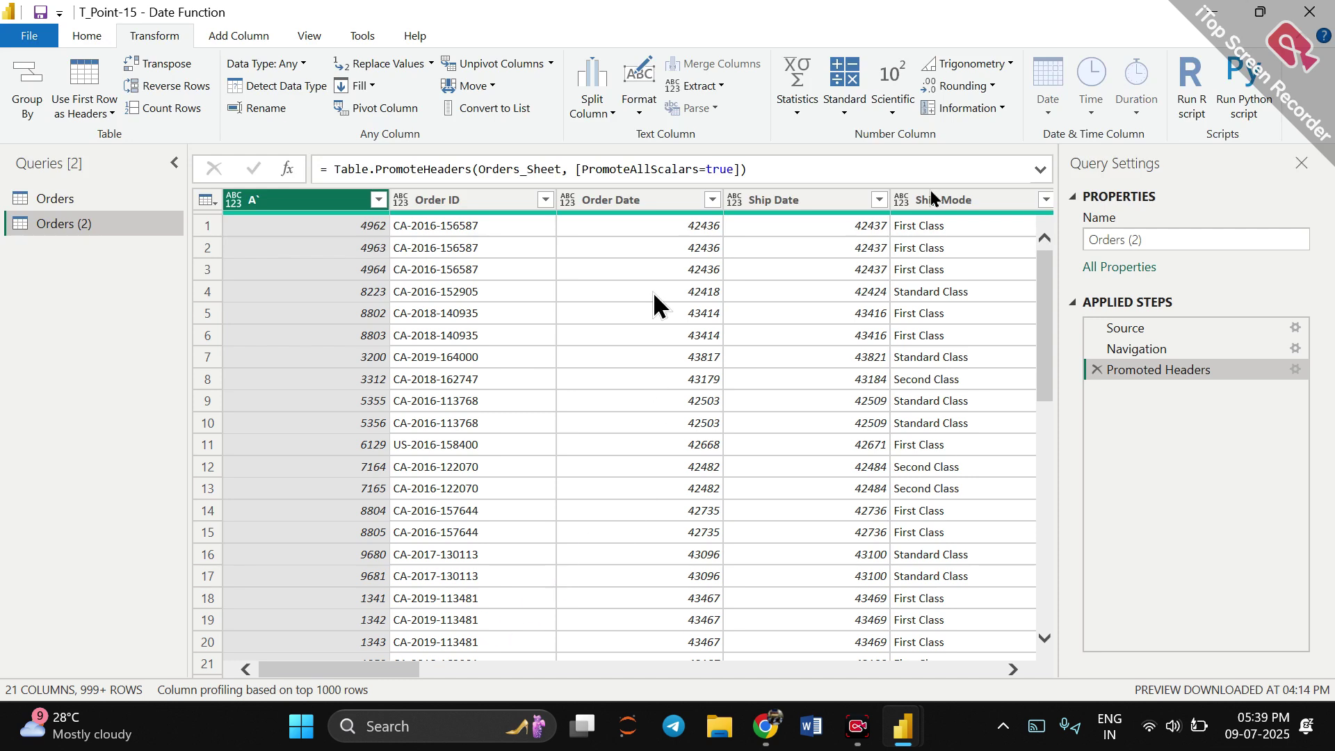
pyautogui.click(630, 199)
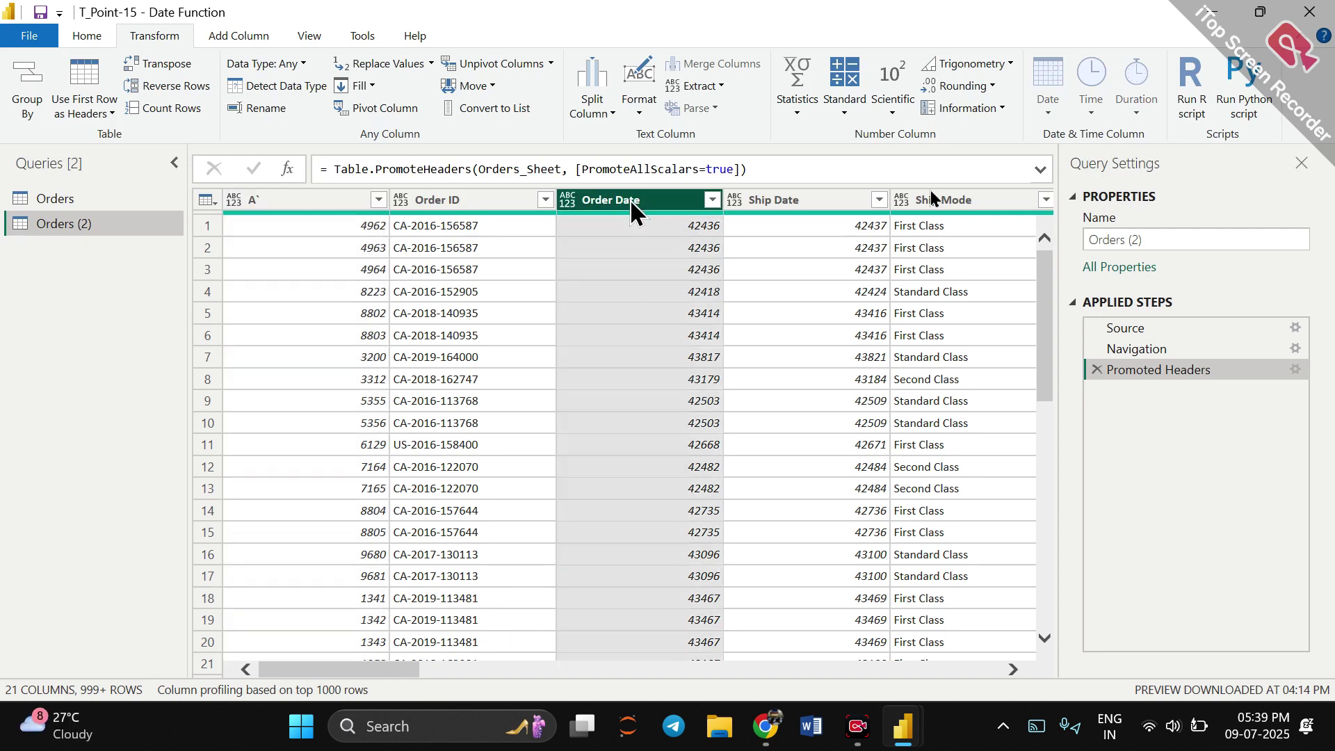
pyautogui.hotkey('shift', 'Right')
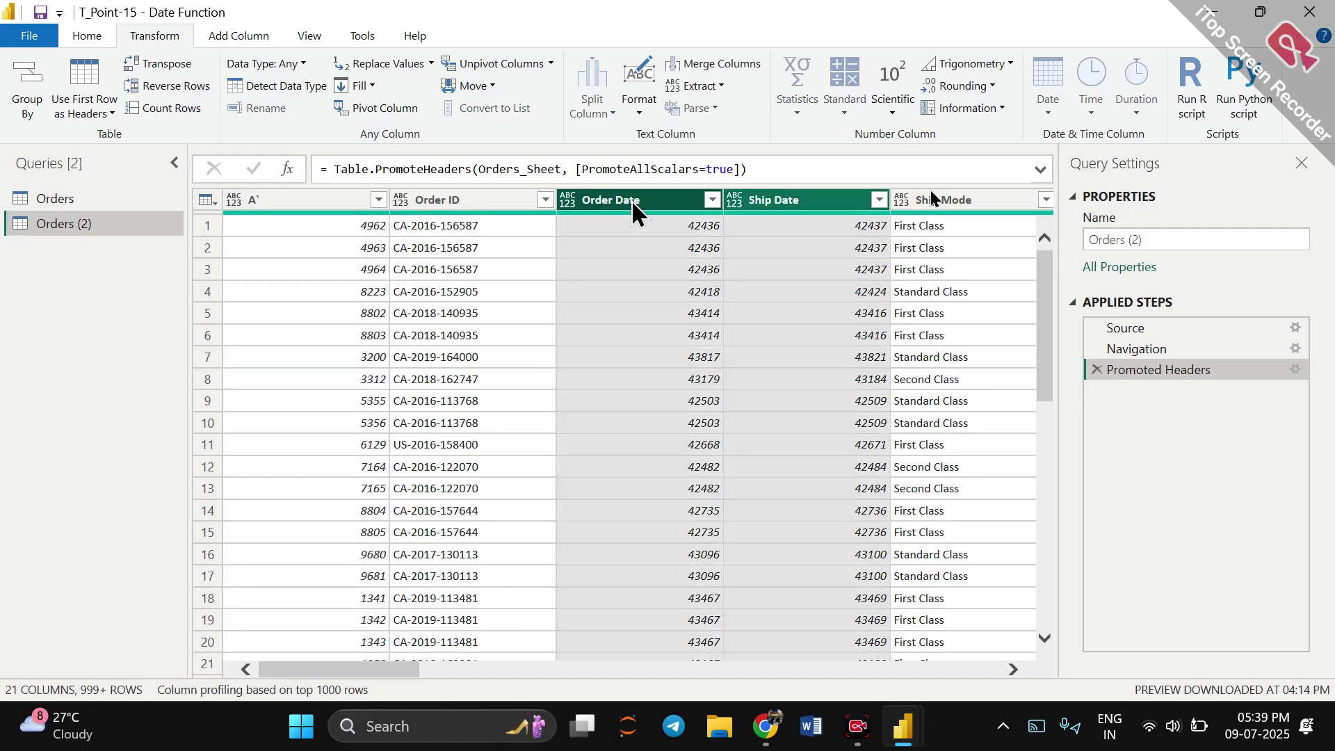
pyautogui.rightClick(632, 203)
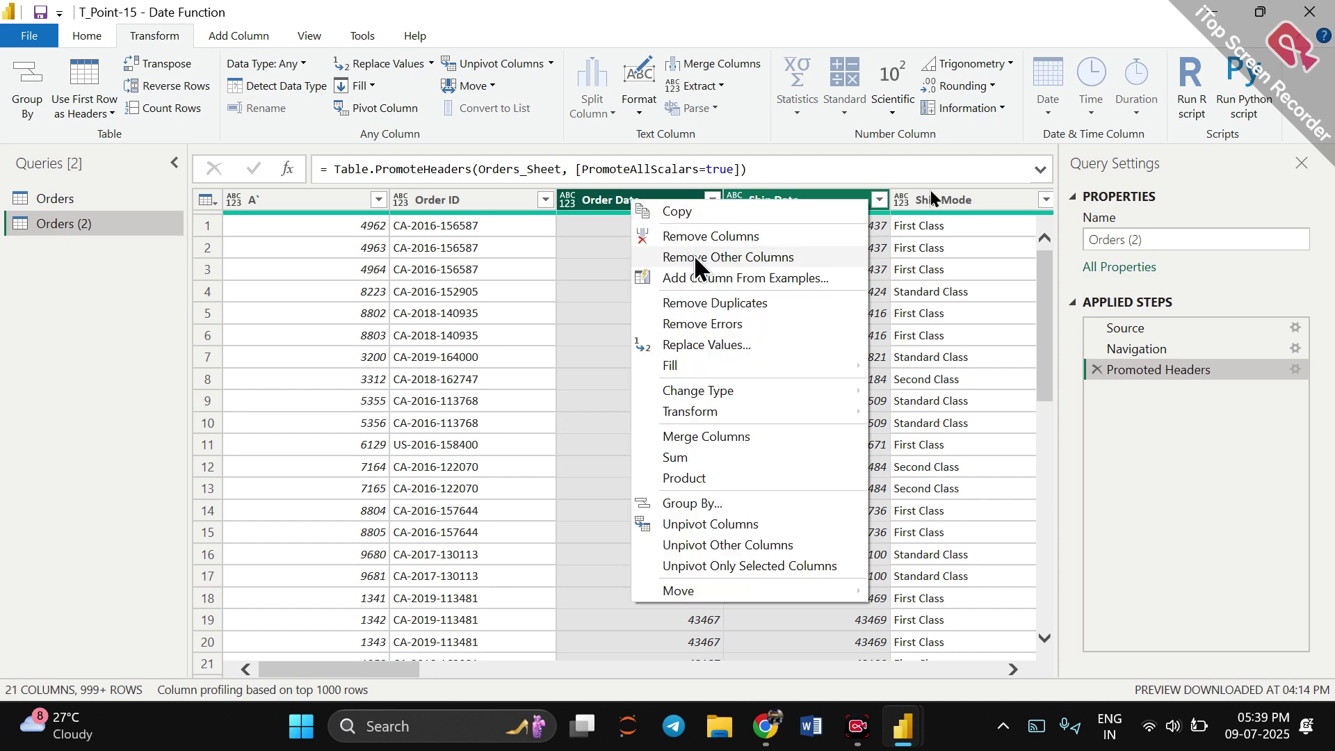
pyautogui.click(698, 258)
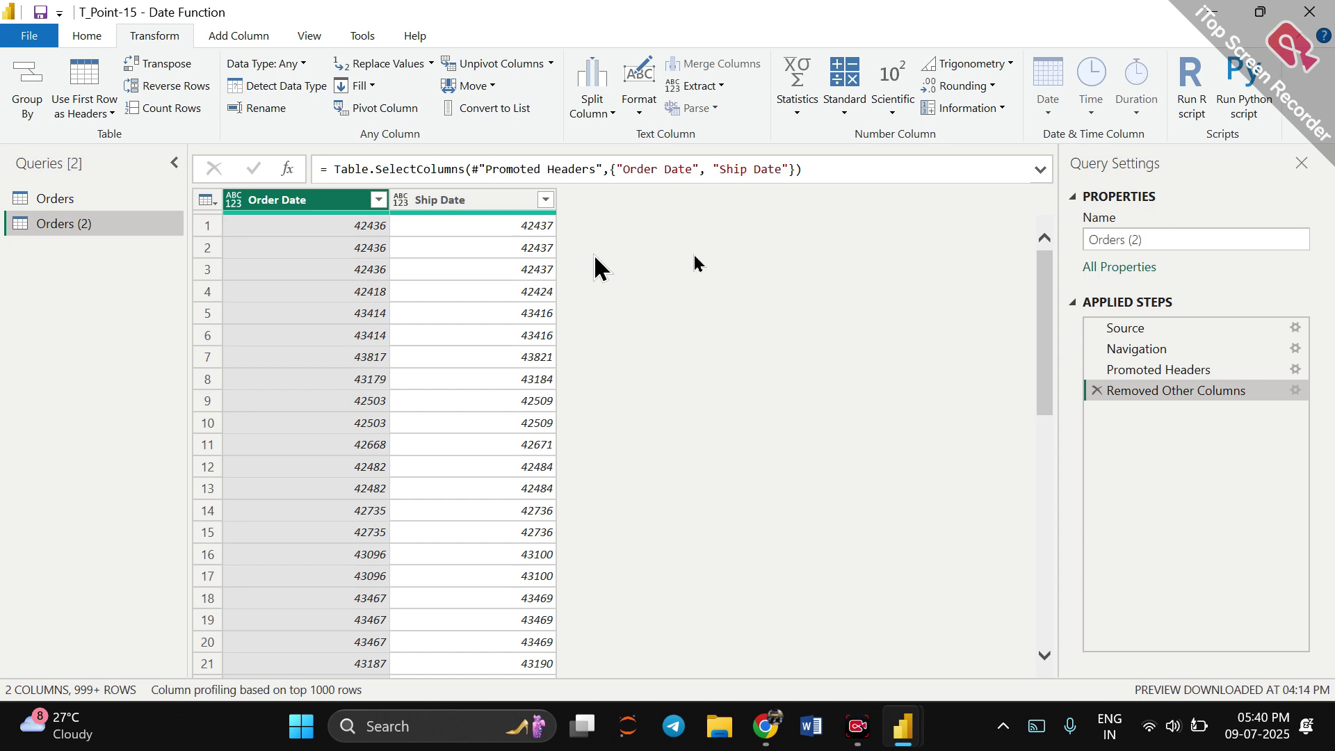
# Set the data type of Order Date to Date and of Ship Date to Date/Time.
pyautogui.click(303, 63)
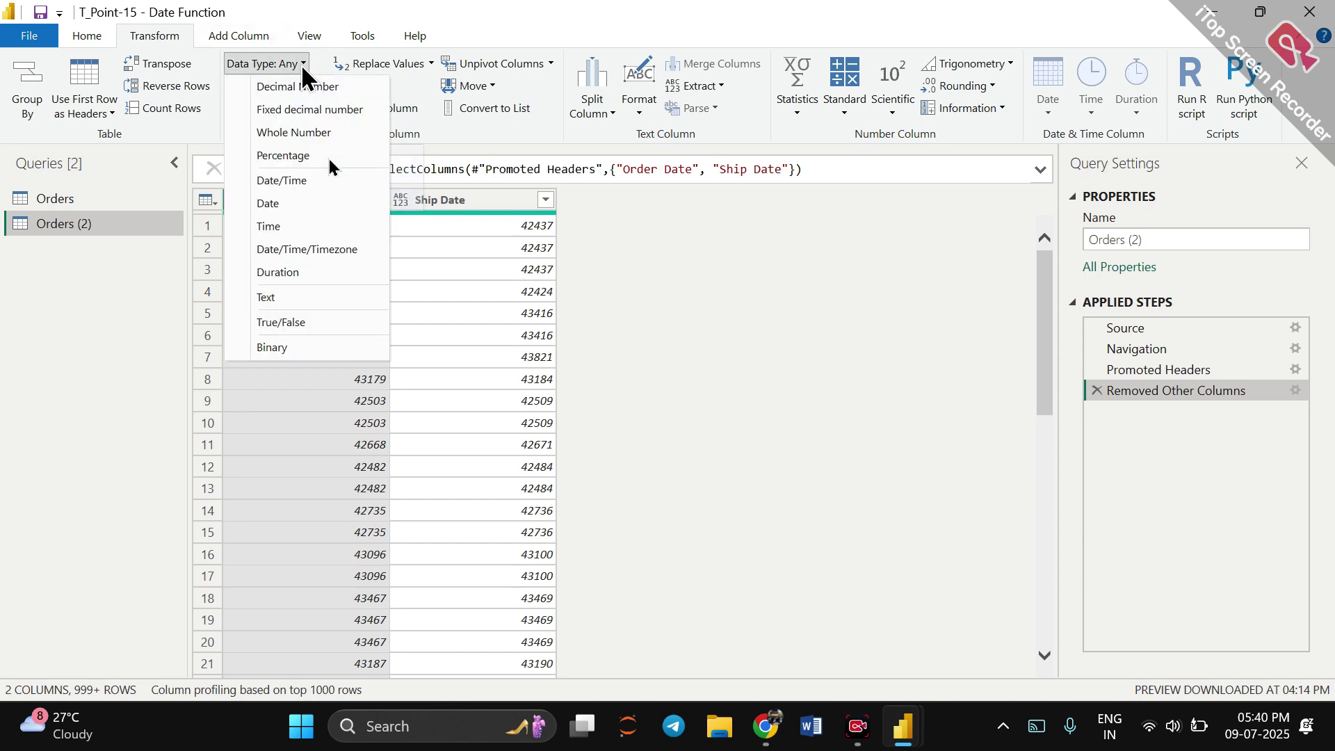
pyautogui.click(277, 203)
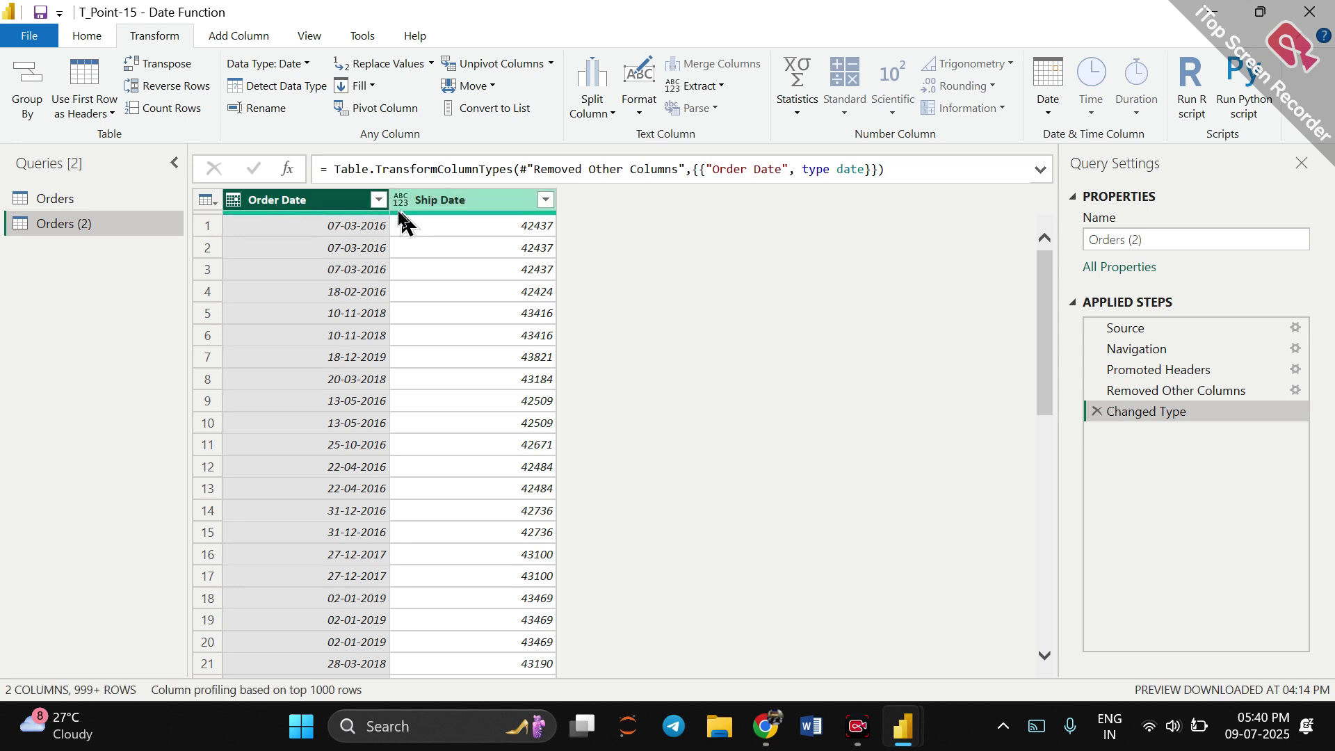
pyautogui.click(429, 201)
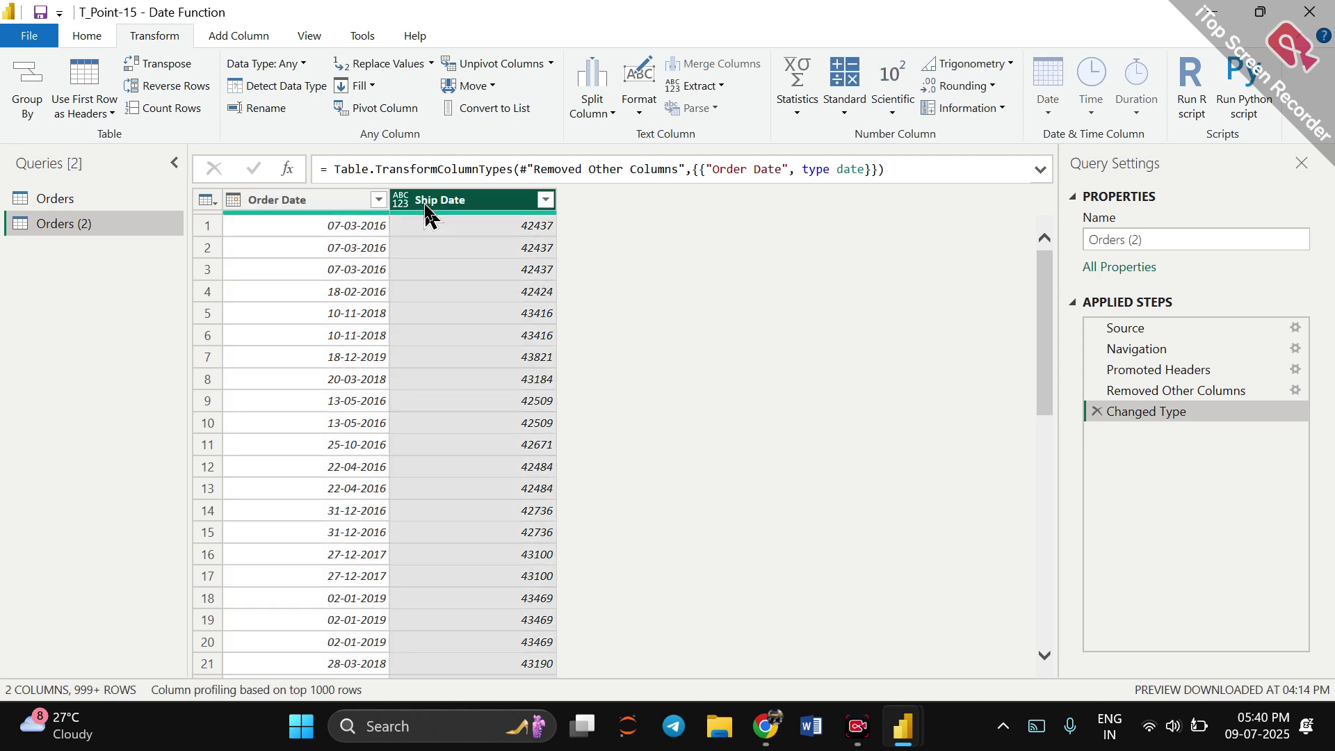
pyautogui.click(305, 65)
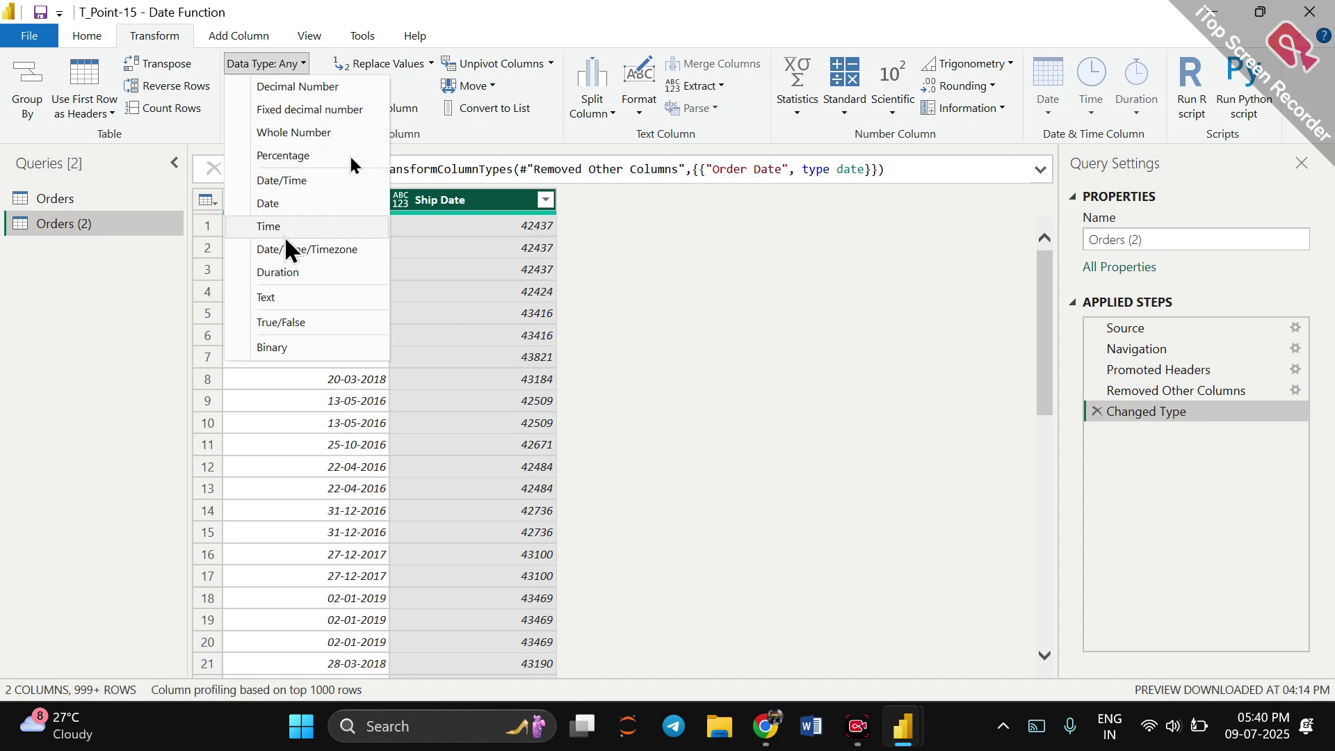
pyautogui.click(295, 182)
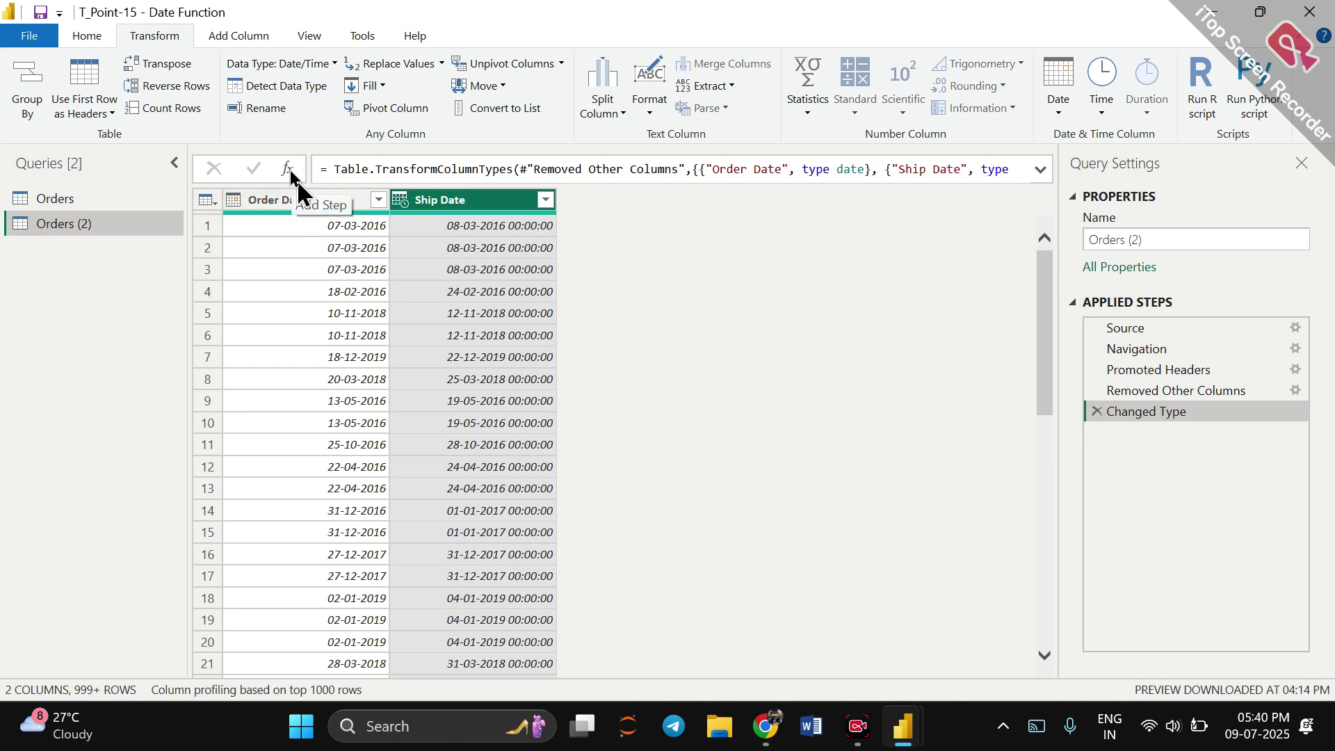
# Move the Order Date column one place to the right, behind Ship Date.
pyautogui.click(368, 198)
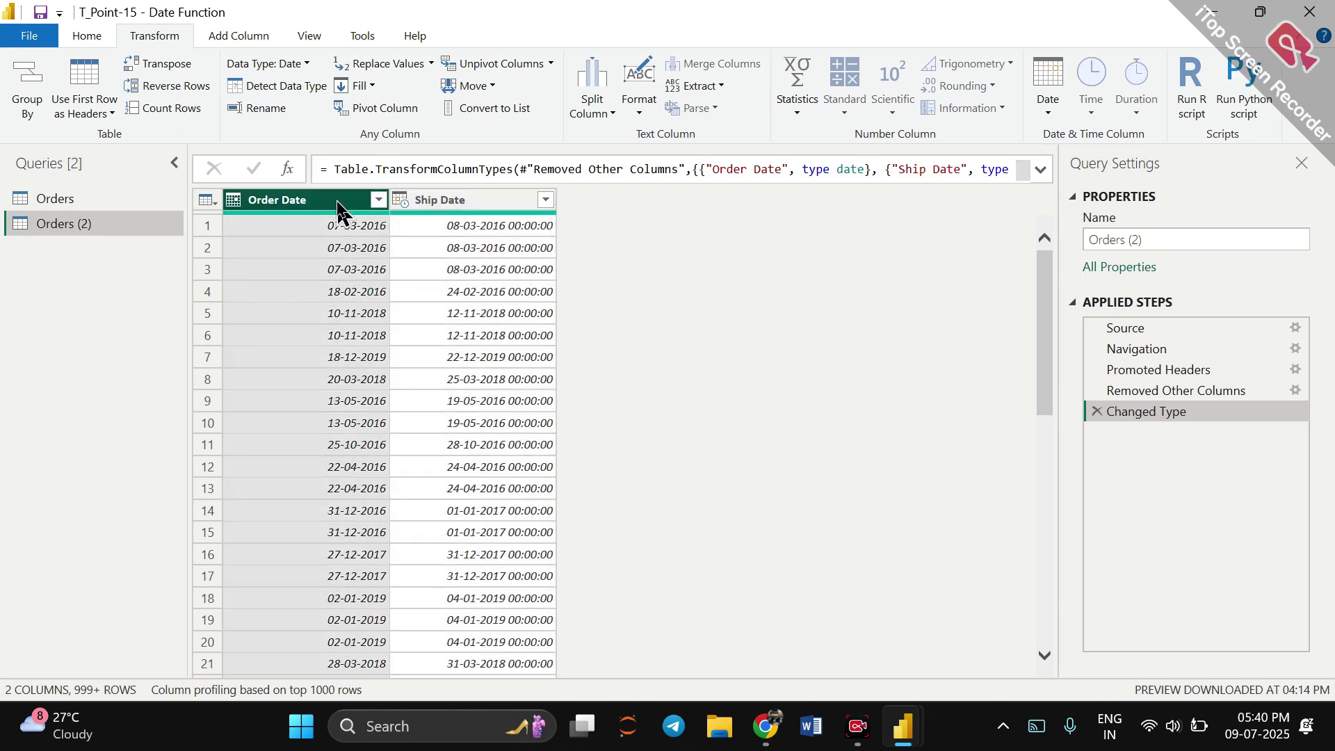
pyautogui.click(488, 86)
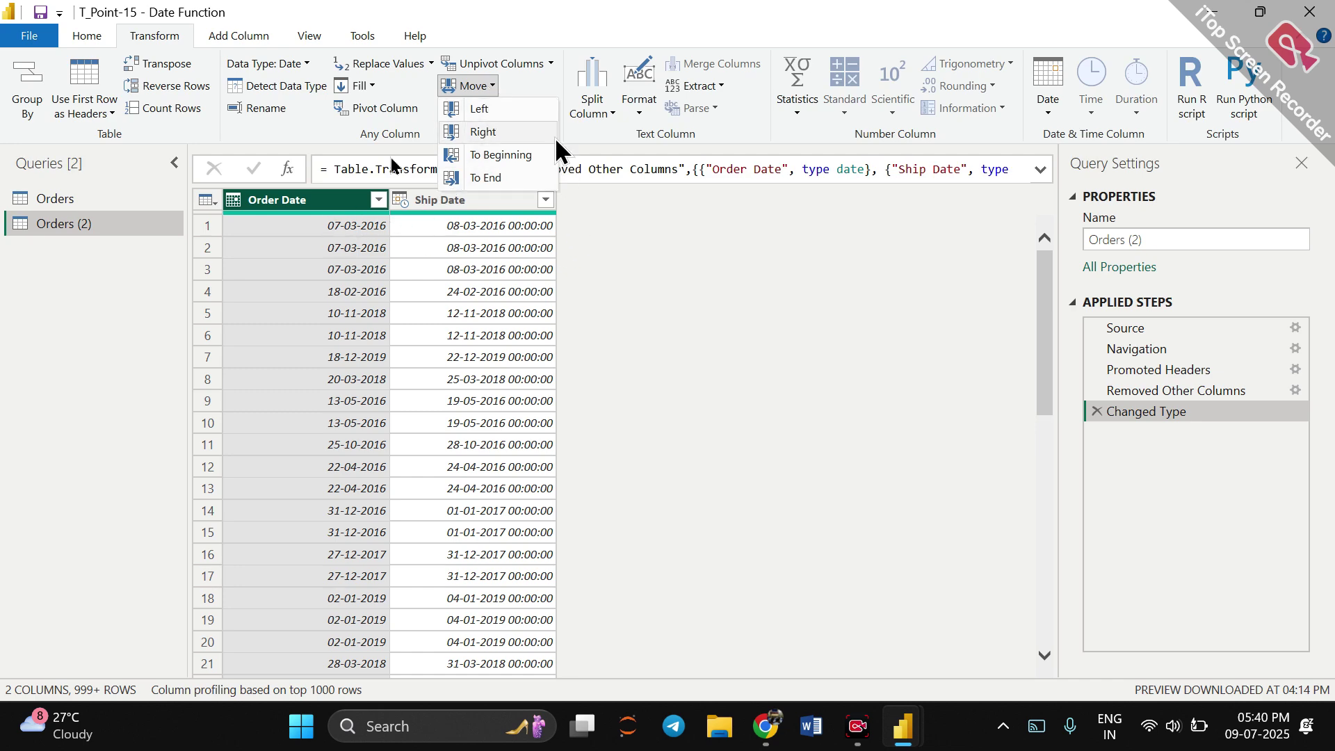
pyautogui.click(534, 132)
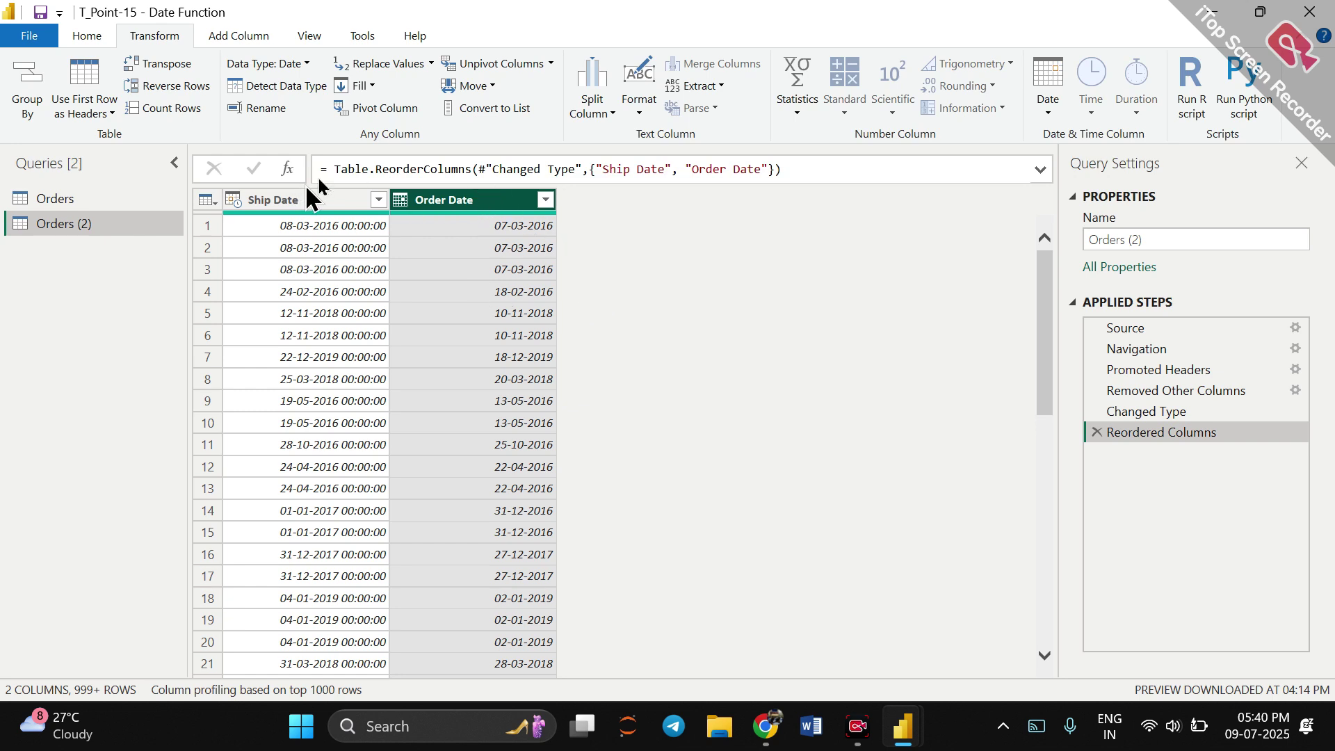
pyautogui.click(479, 93)
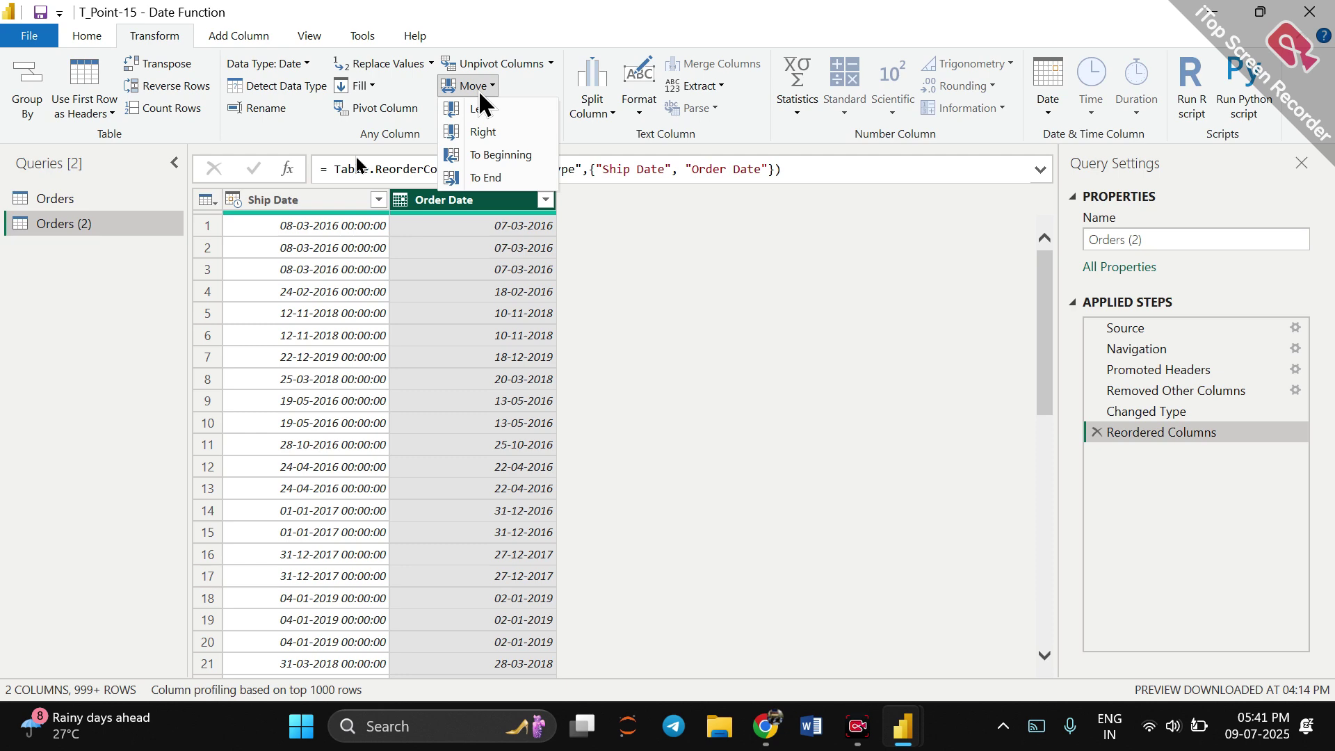
pyautogui.click(462, 210)
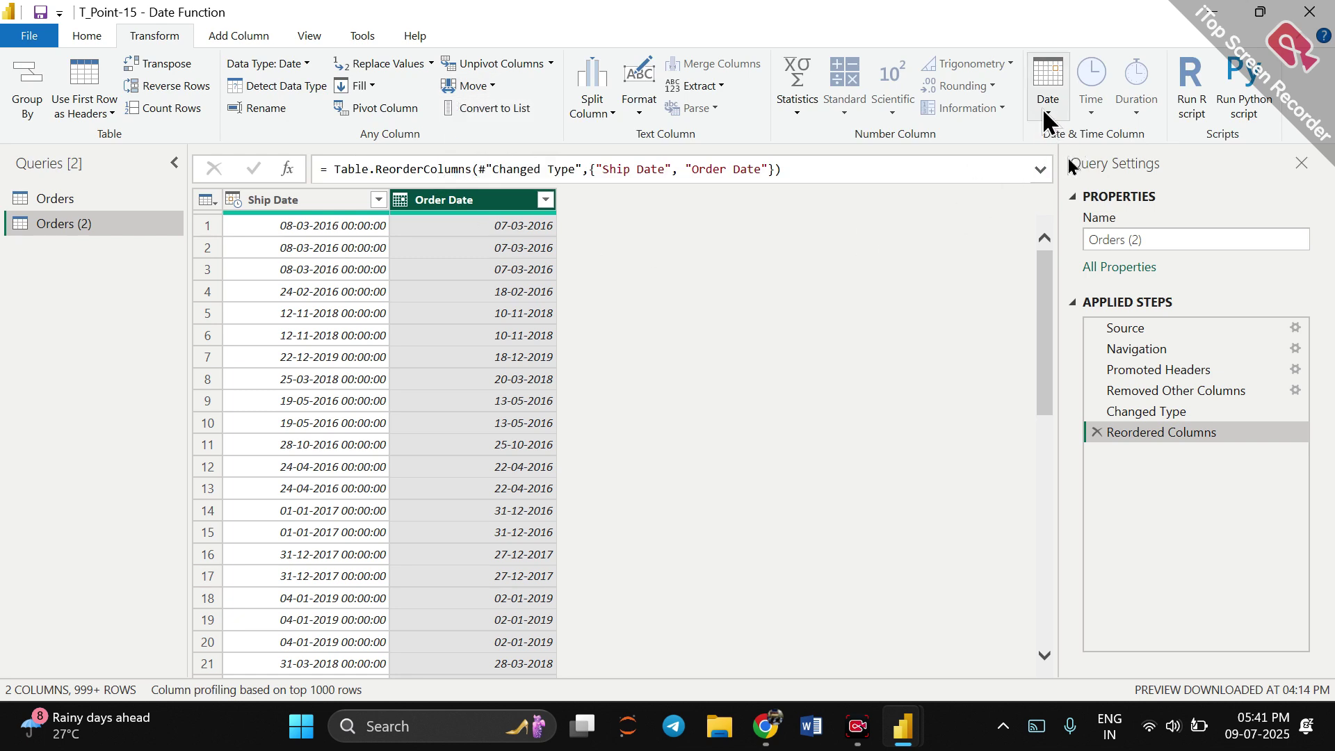
# Convert the Ship Date column to date only in place, and delete the Extracted Date step again.
pyautogui.click(282, 205)
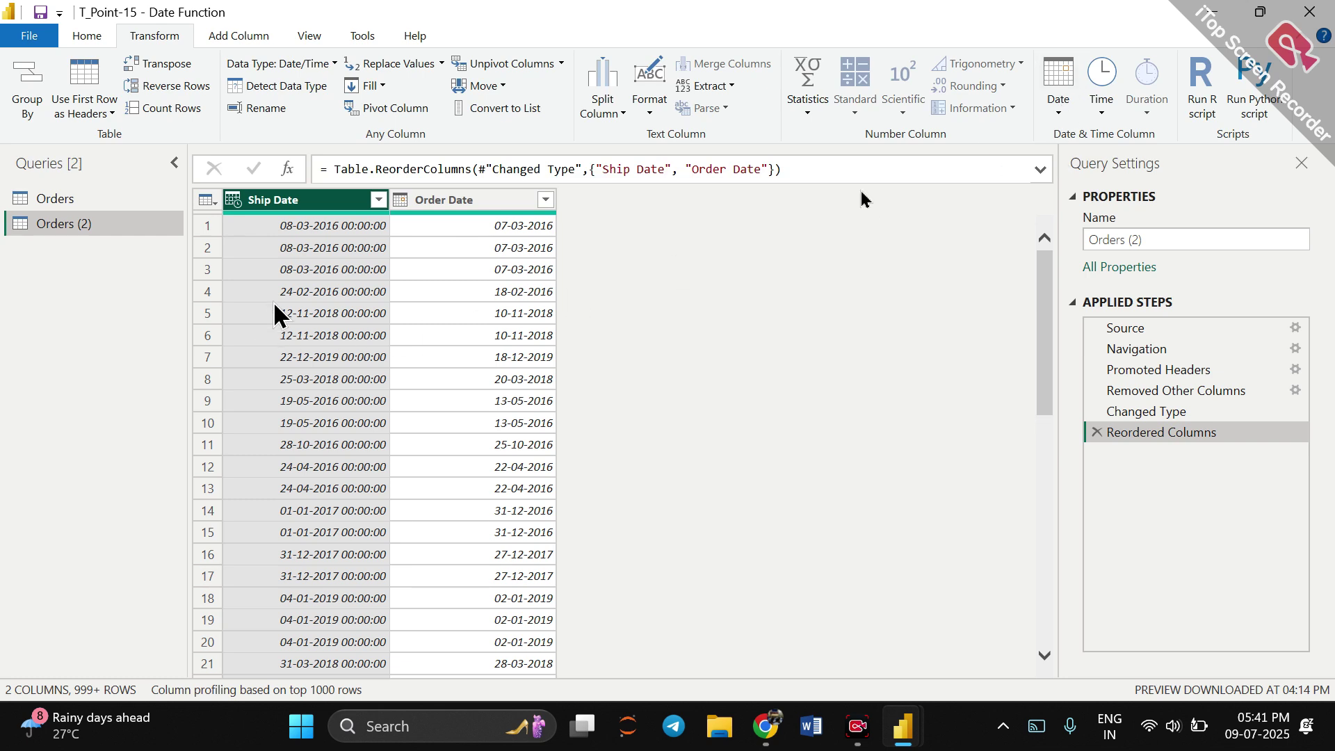
pyautogui.click(498, 203)
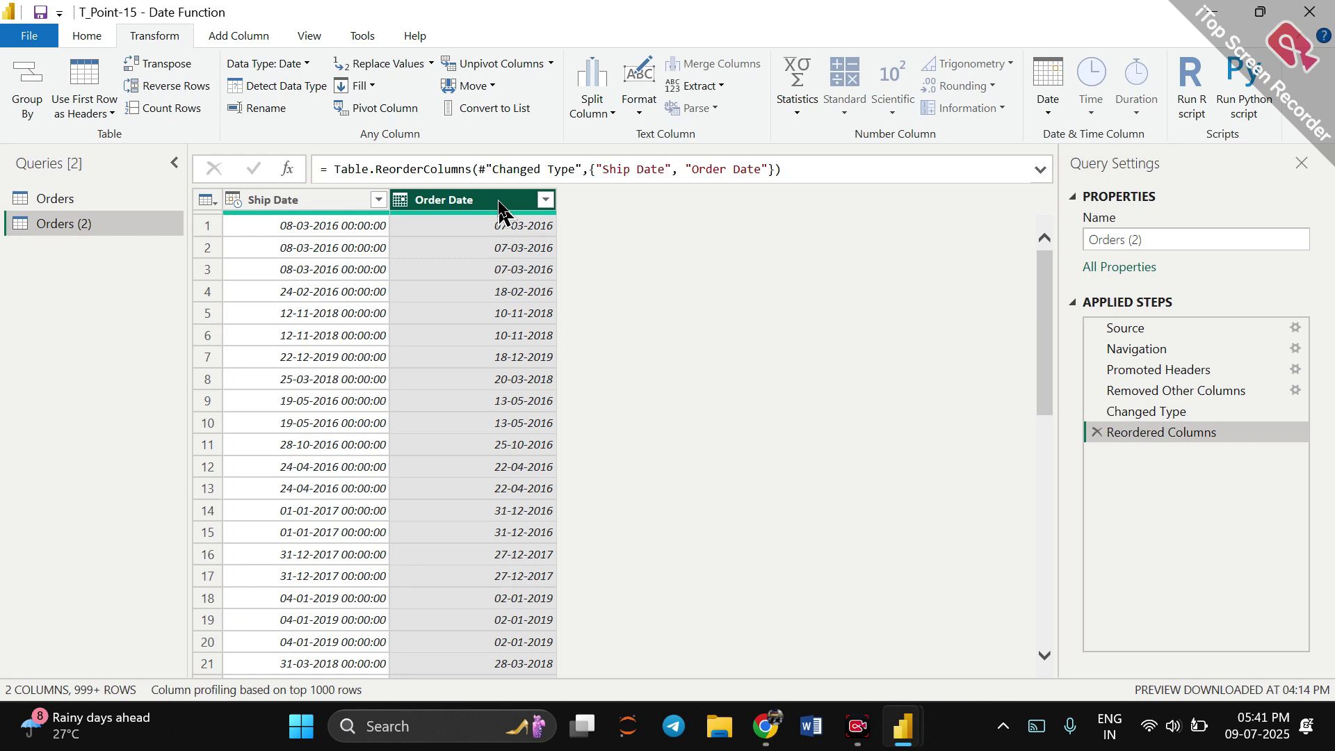
pyautogui.click(1048, 112)
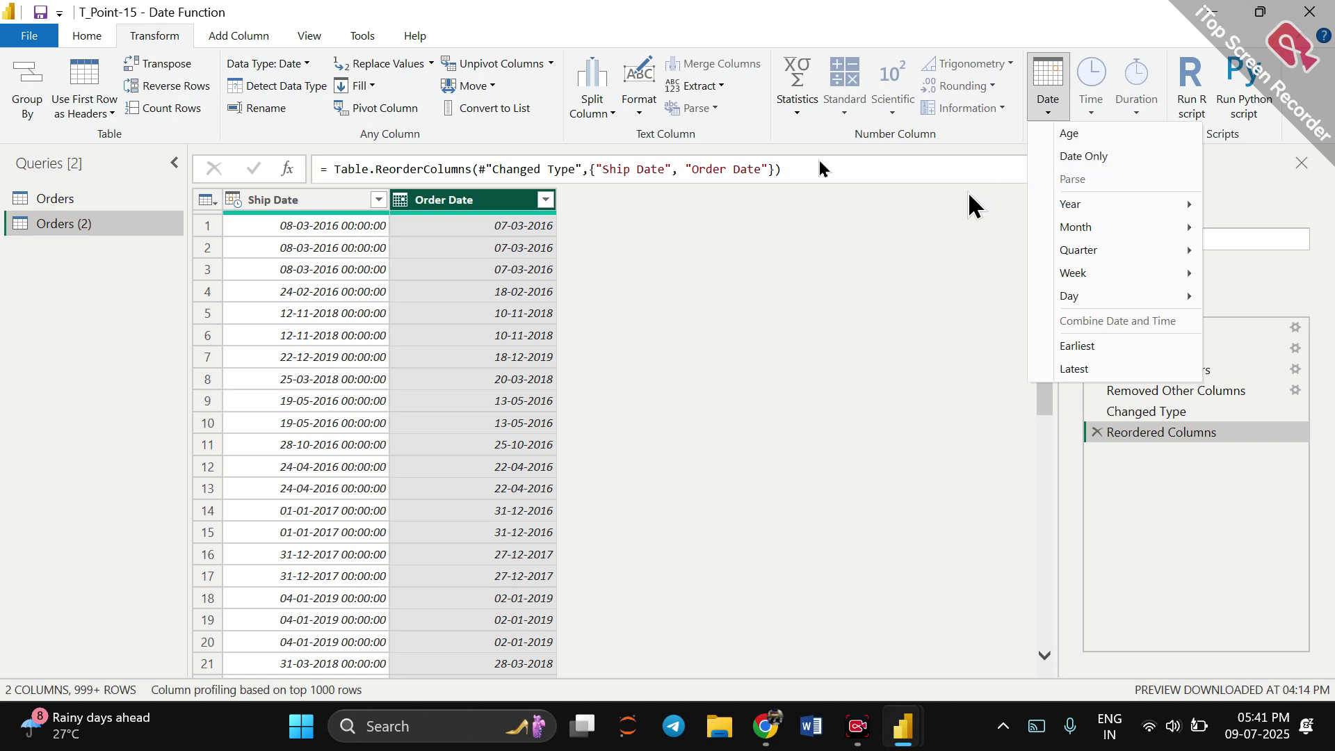
pyautogui.click(289, 205)
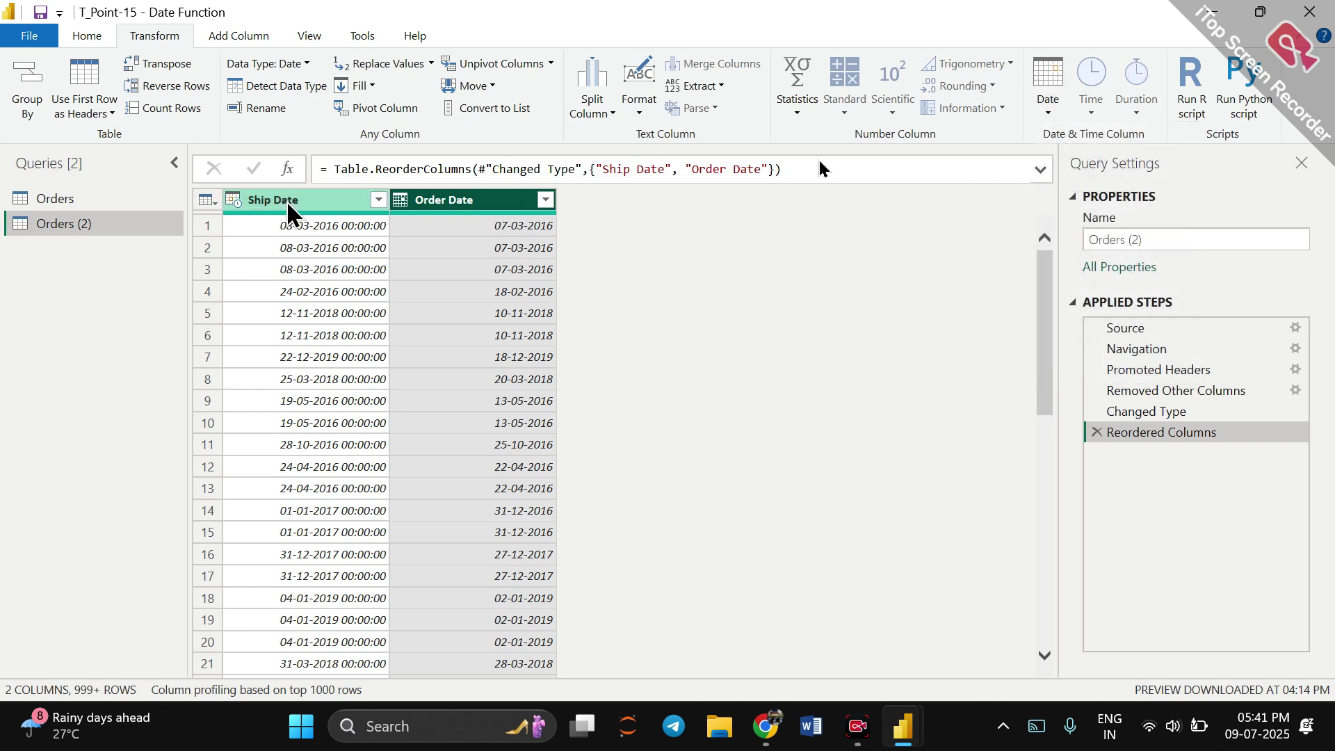
pyautogui.click(287, 204)
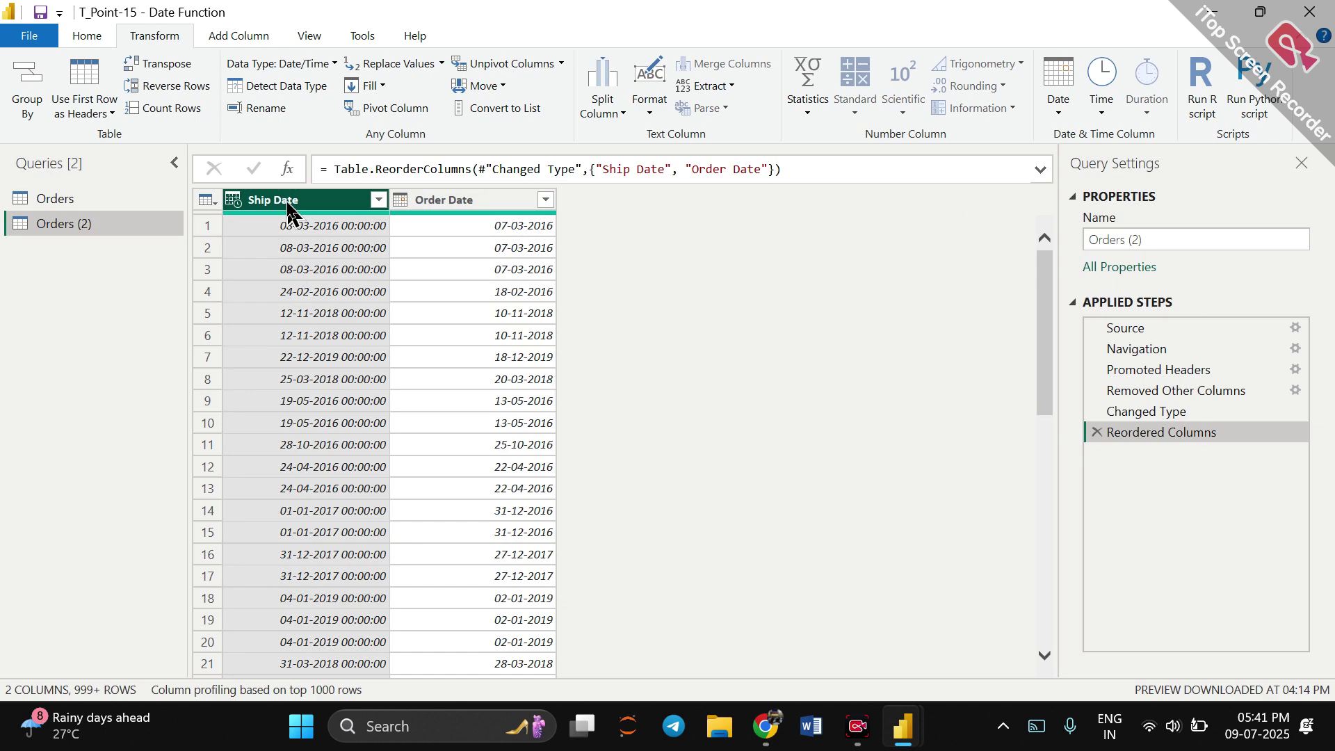
pyautogui.click(1060, 113)
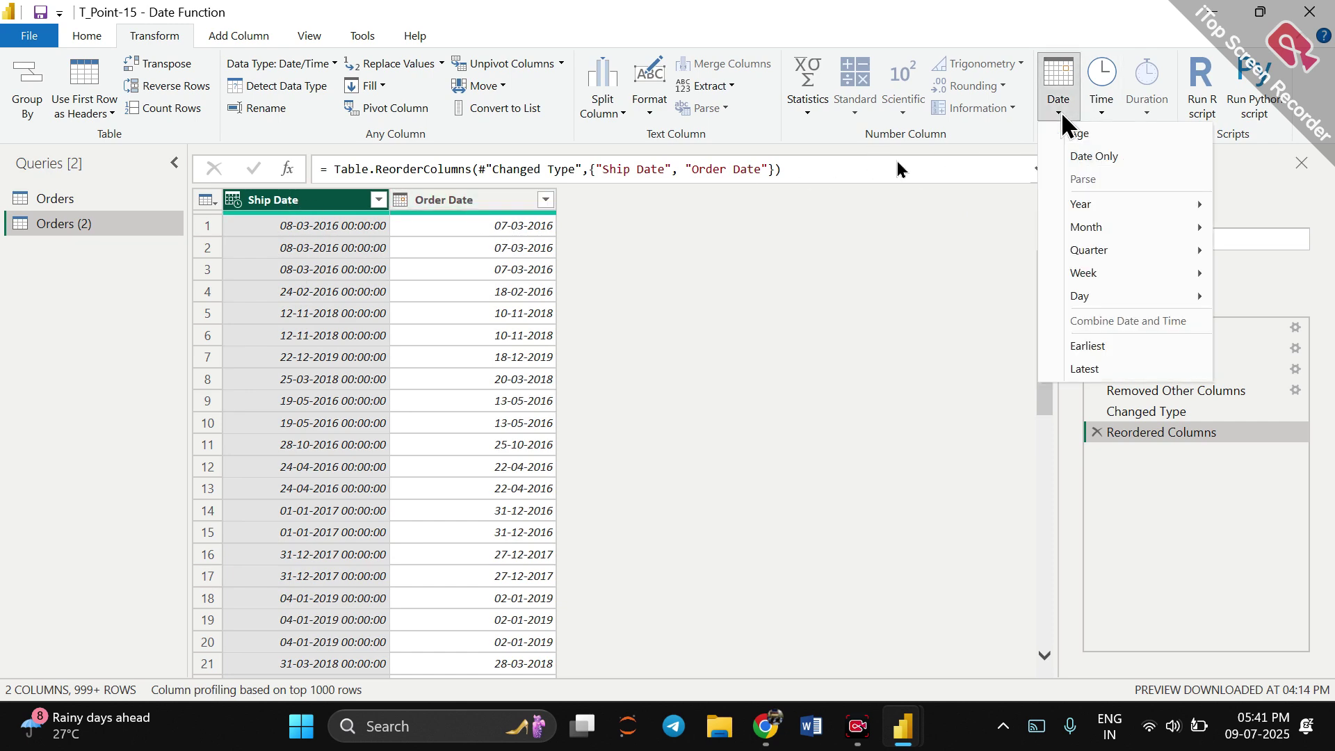
pyautogui.click(1086, 154)
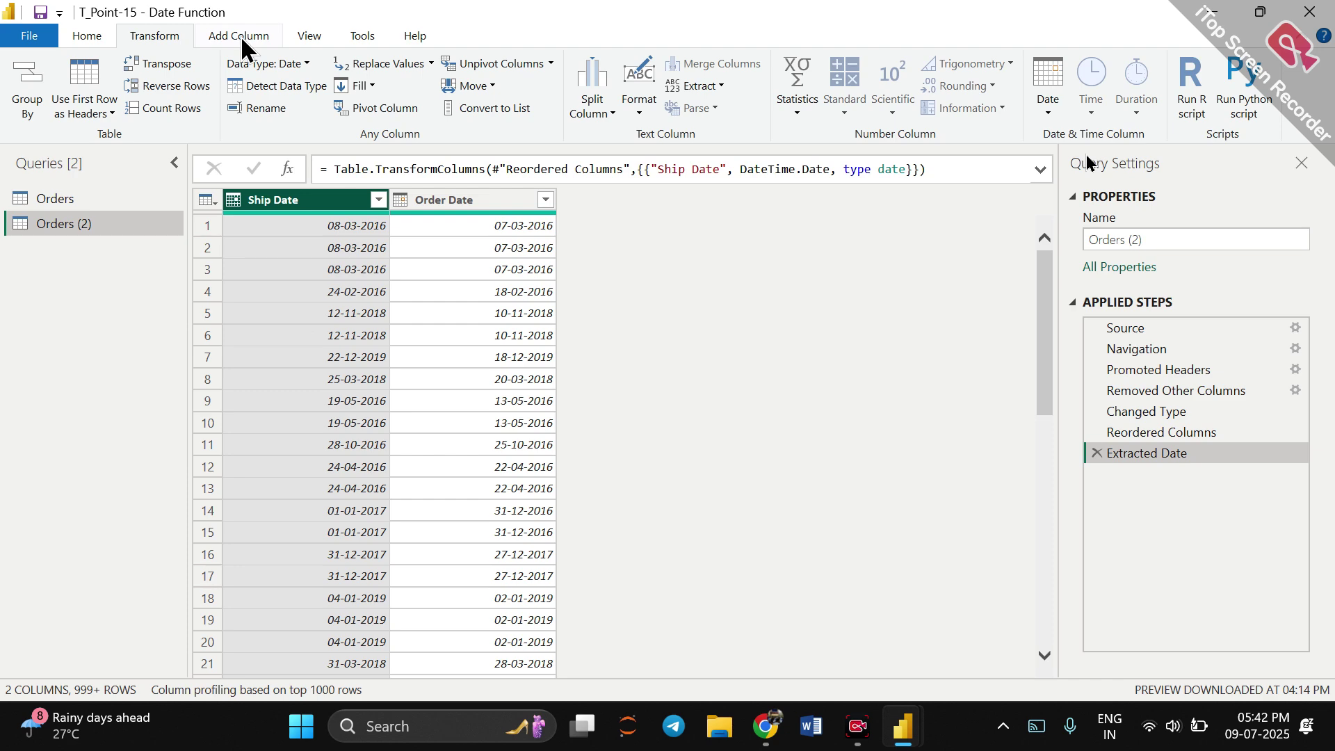
pyautogui.click(1097, 453)
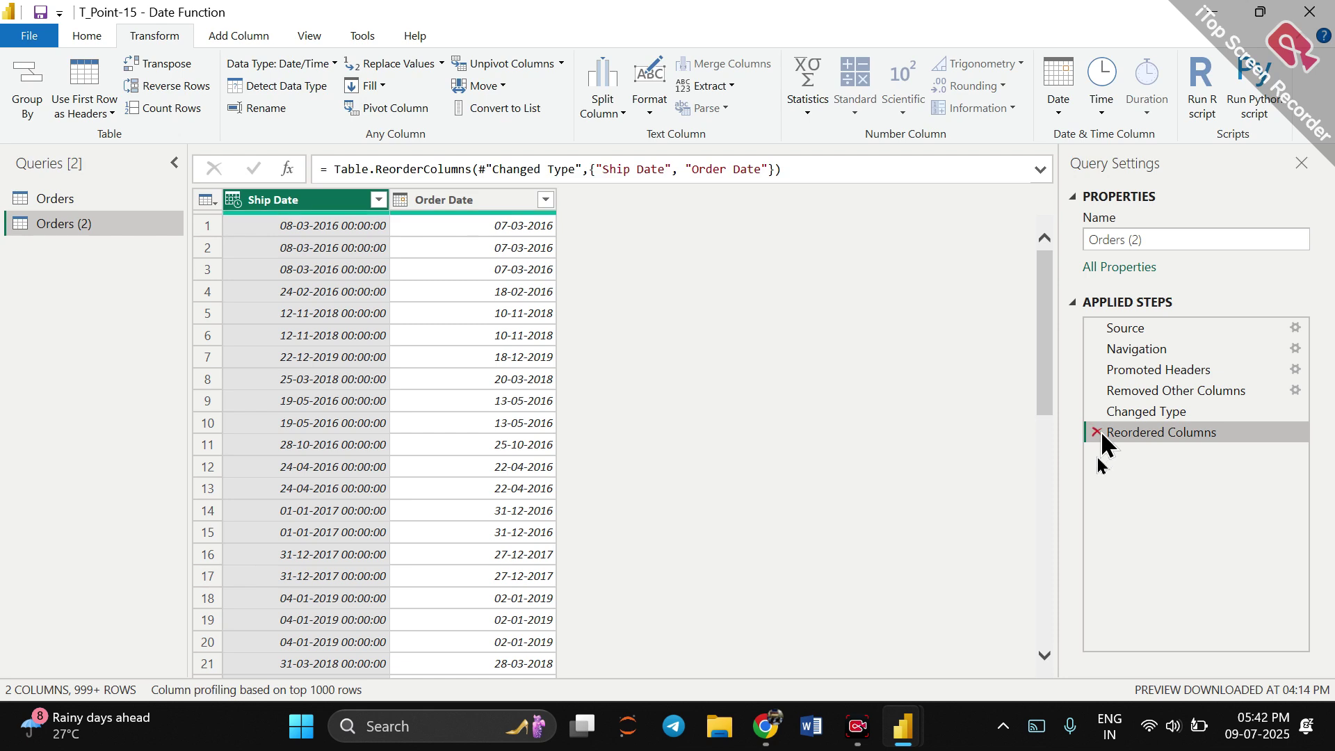
# Add a new date-only column based on the Ship Date column.
pyautogui.click(246, 40)
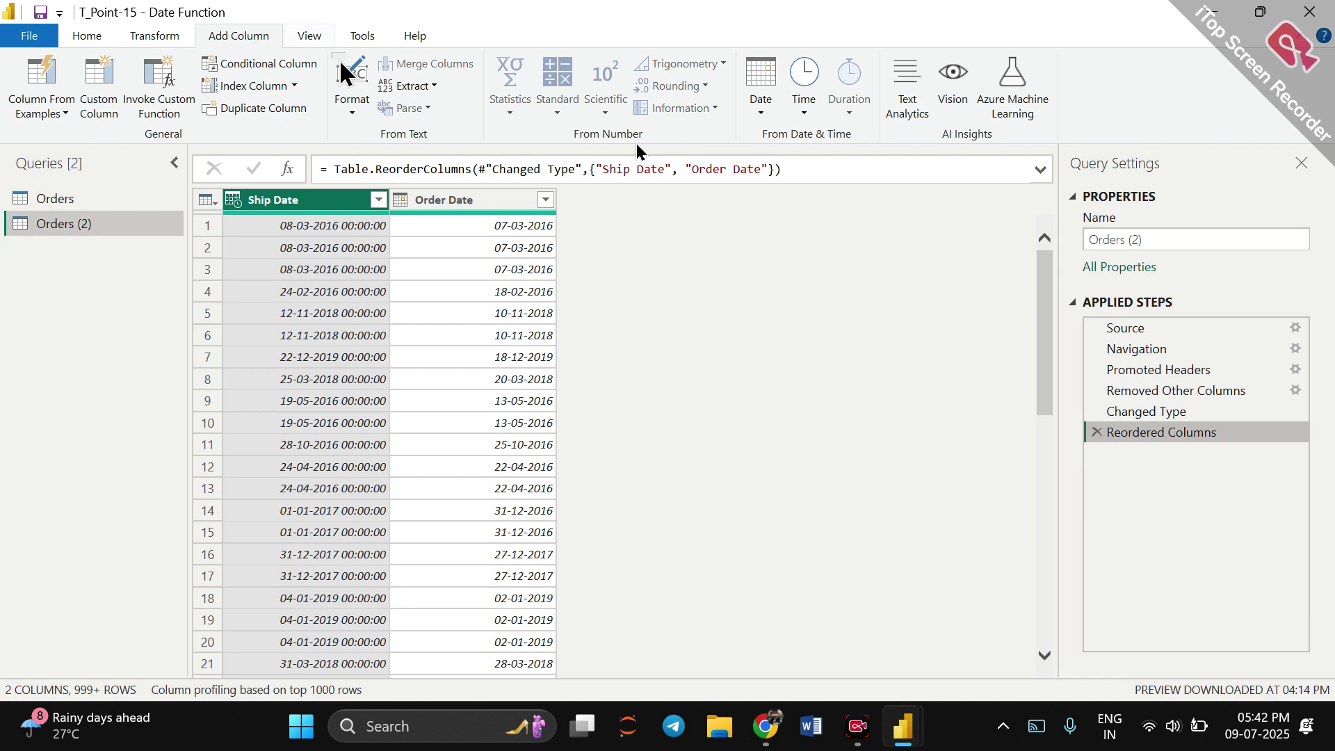
pyautogui.click(760, 112)
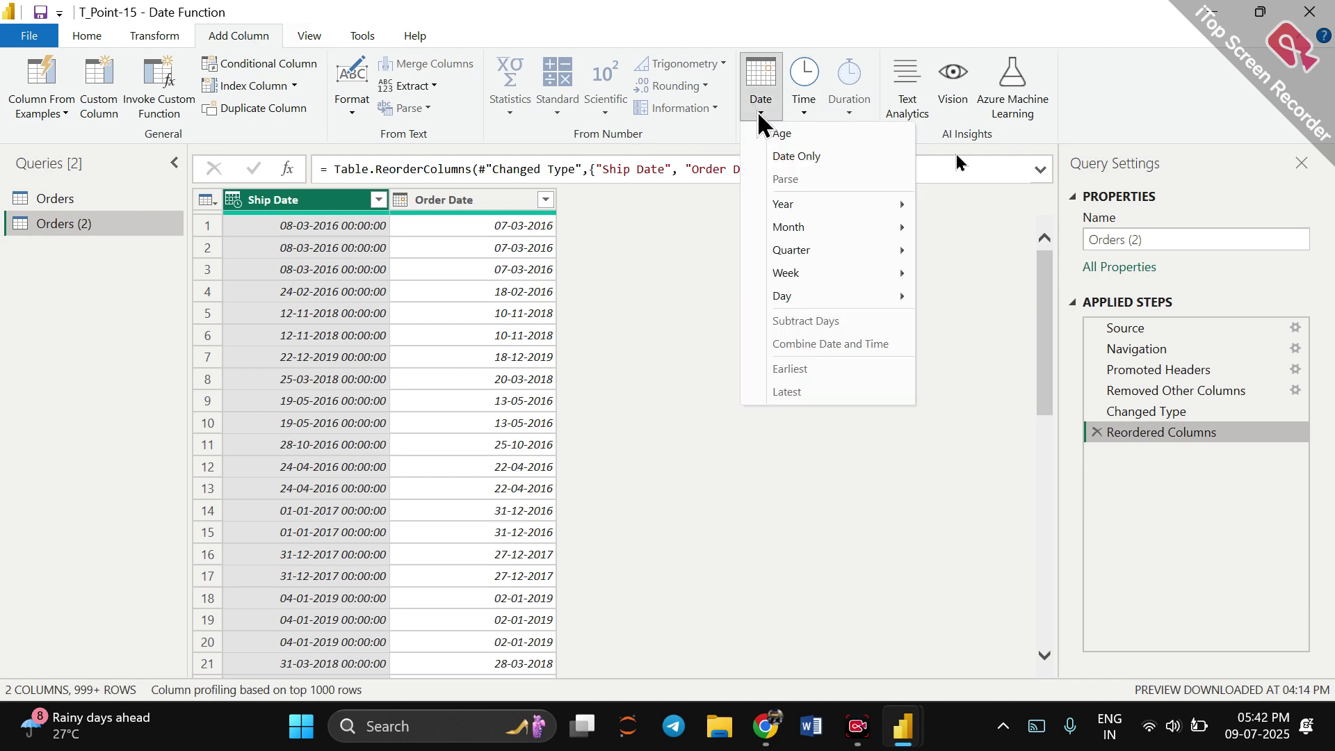
pyautogui.click(796, 156)
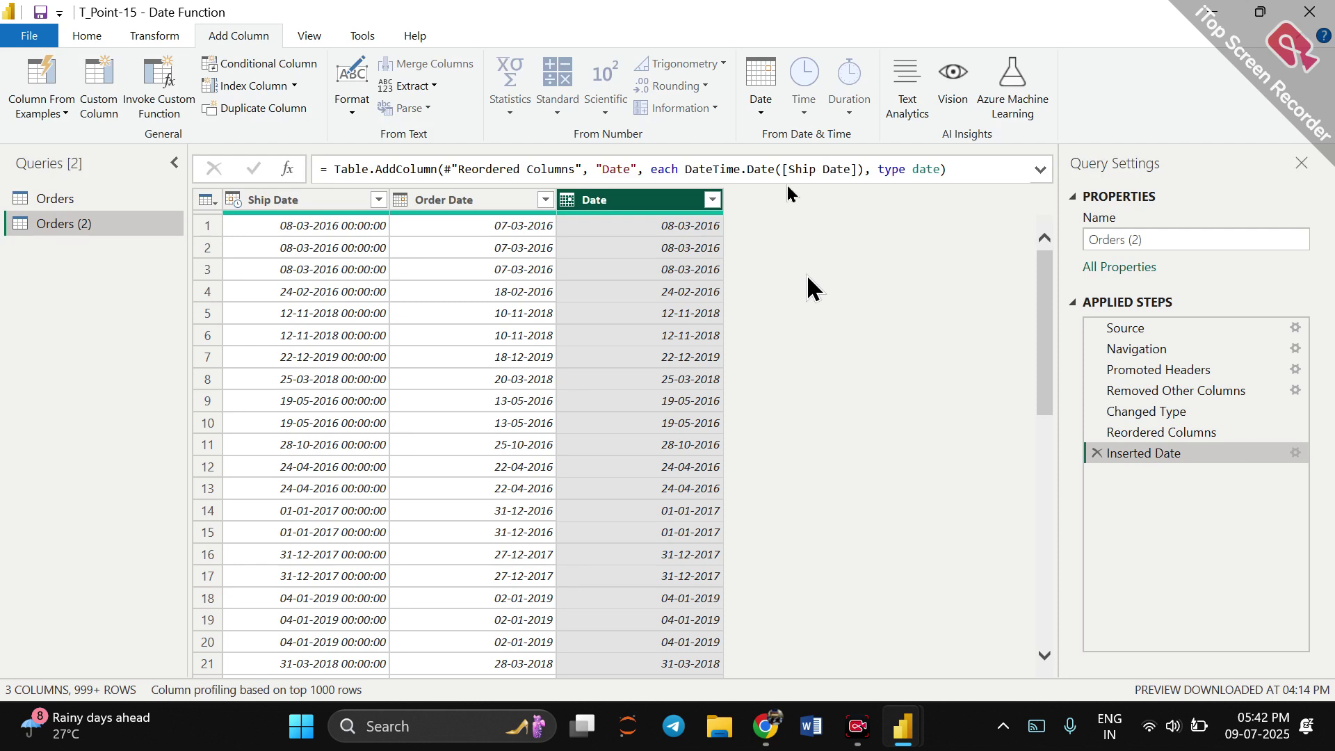
# Add an Age column calculated from the date-only Date column.
pyautogui.click(762, 102)
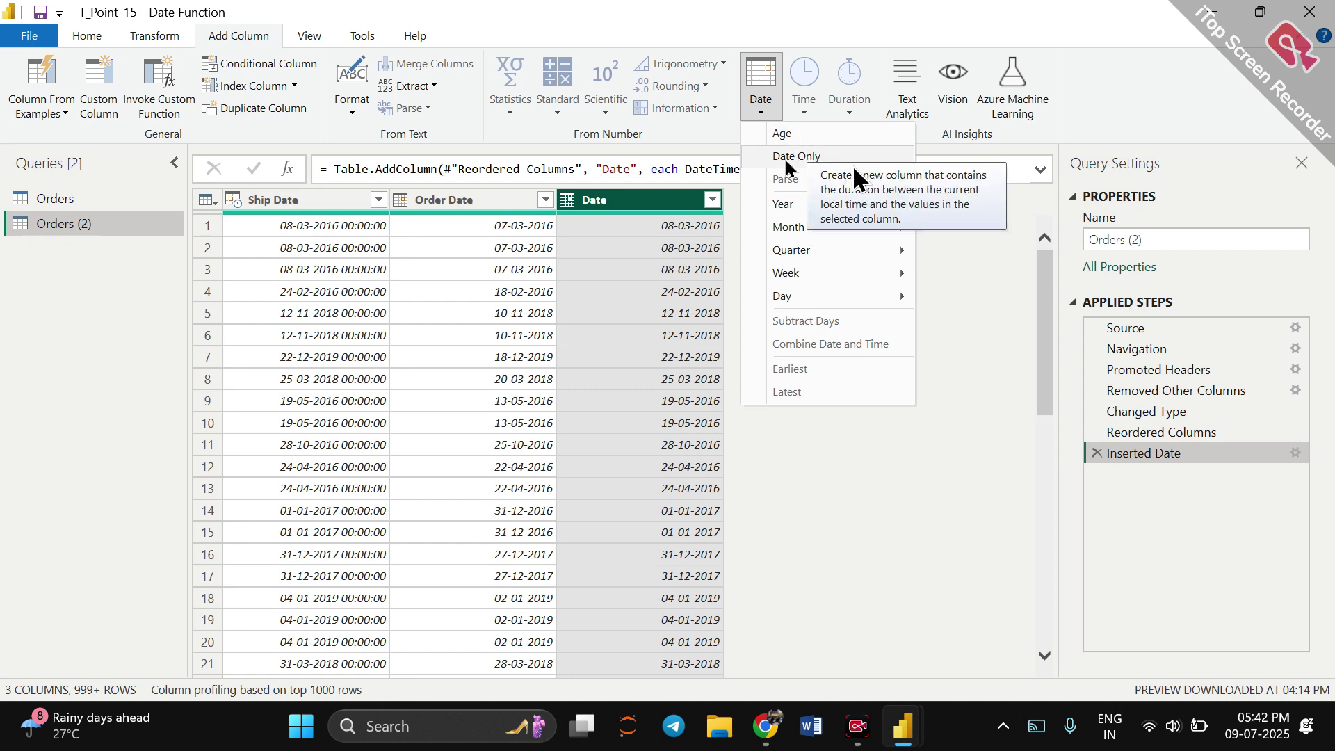
pyautogui.click(961, 238)
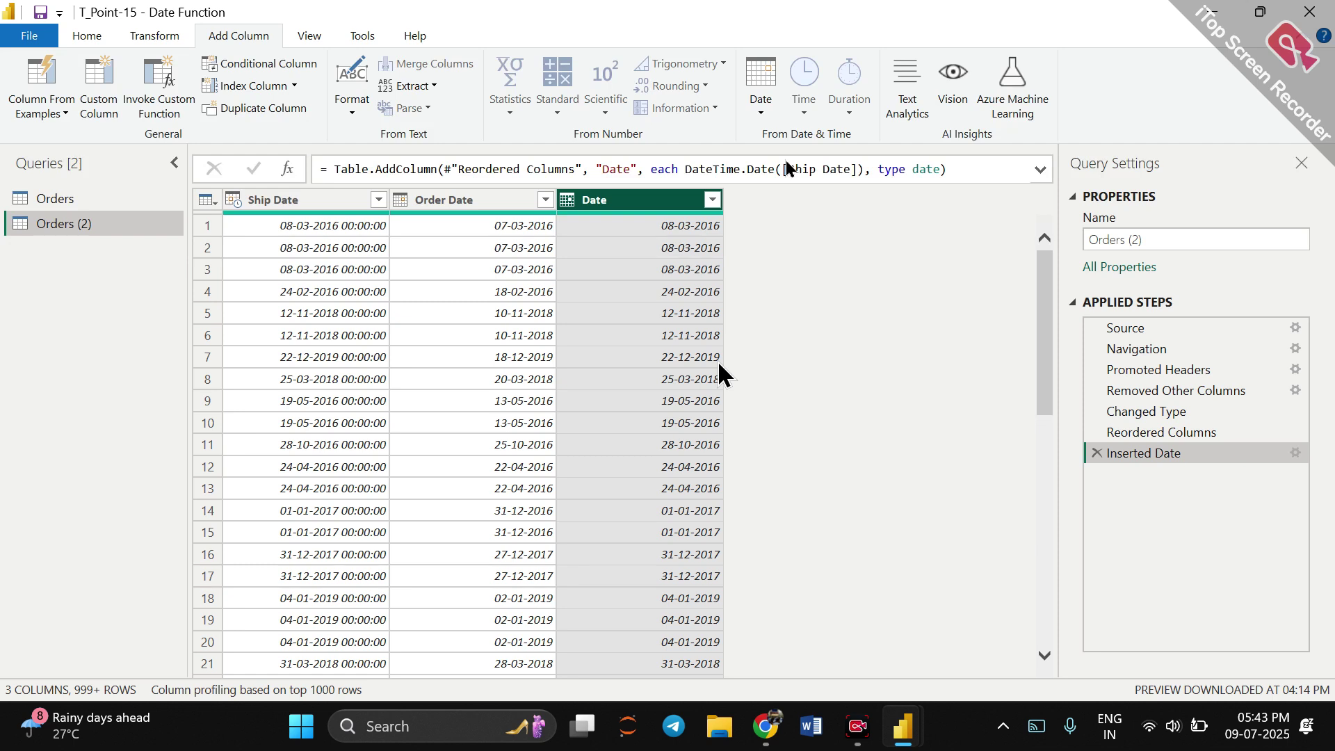
pyautogui.click(761, 113)
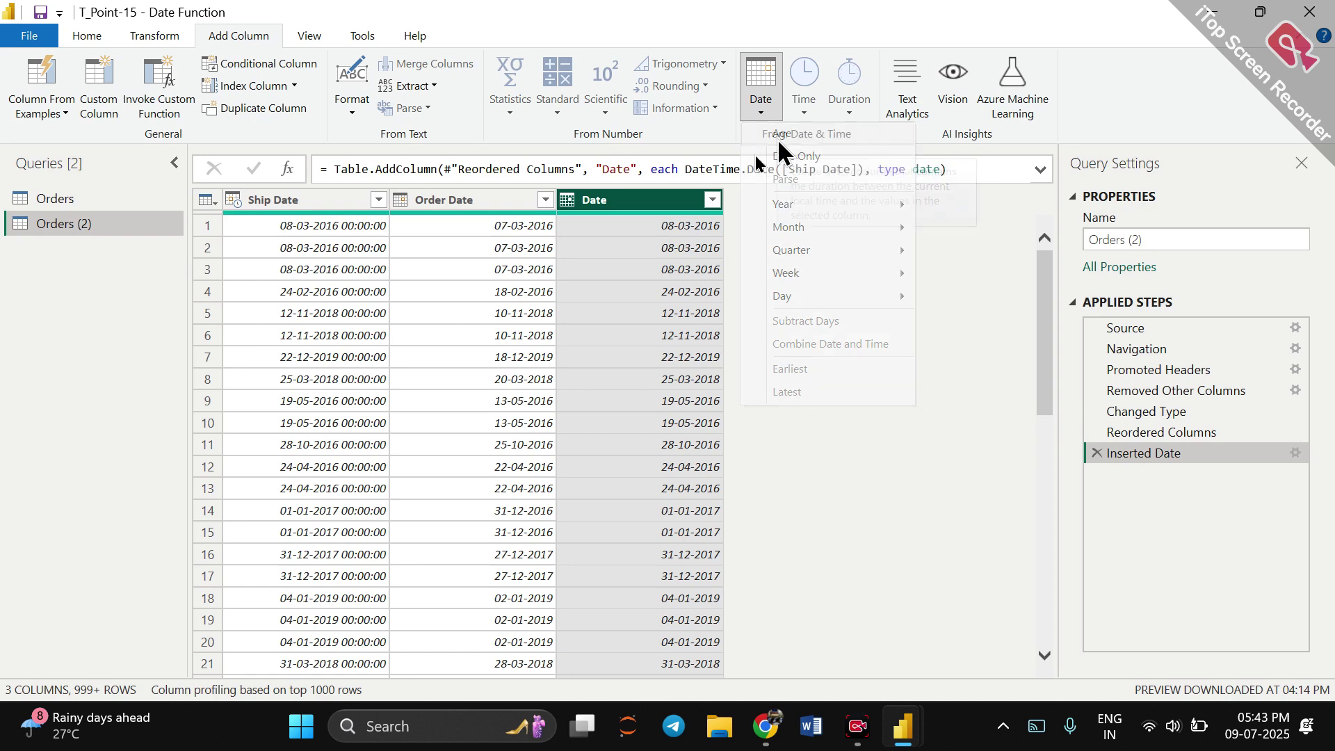
pyautogui.click(778, 134)
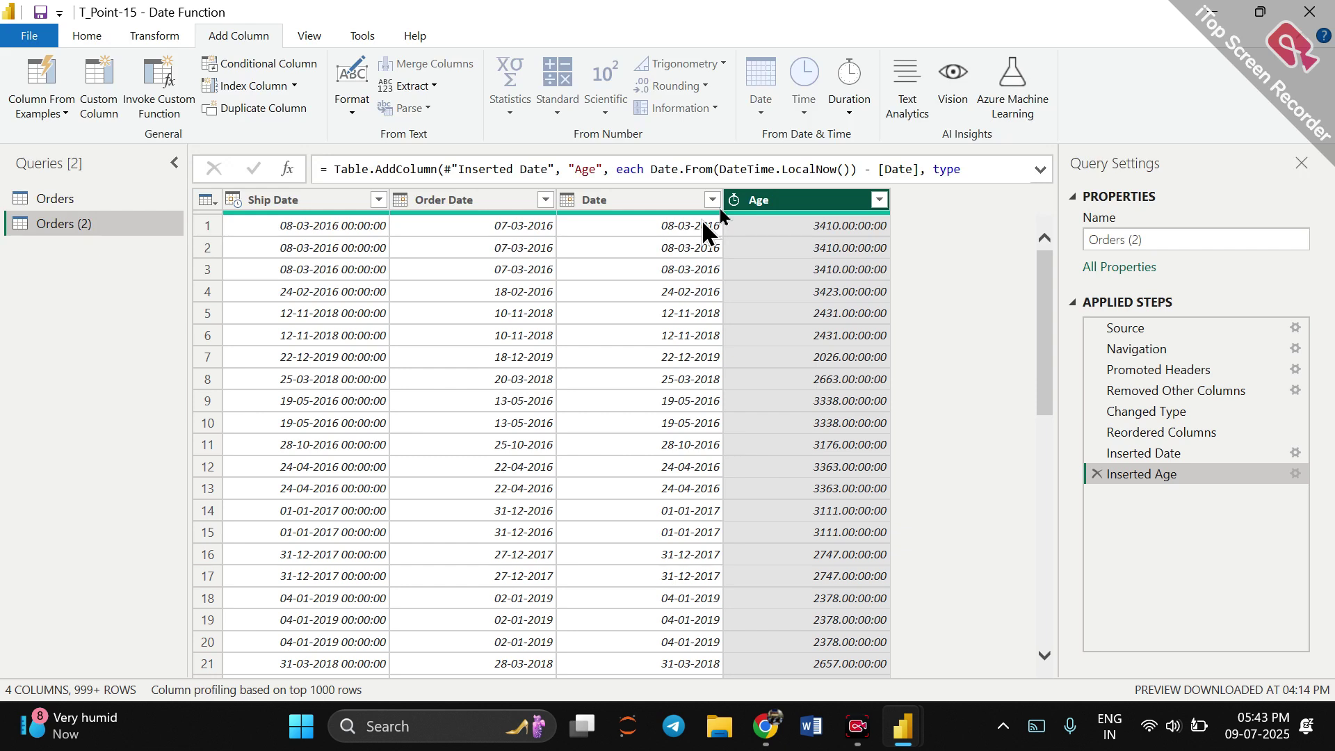
# Add a Total Years column from the Age durations and a Round Down column based on Total Years.
pyautogui.click(847, 111)
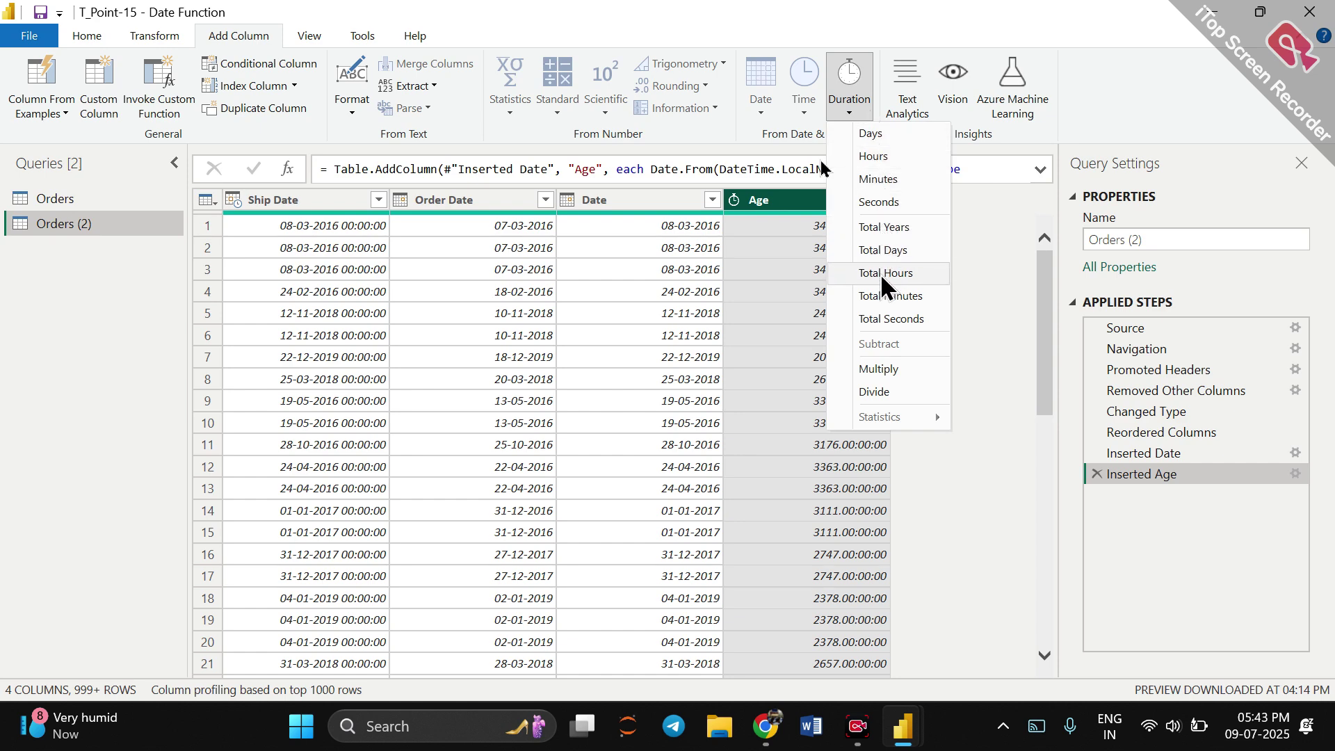
pyautogui.click(890, 233)
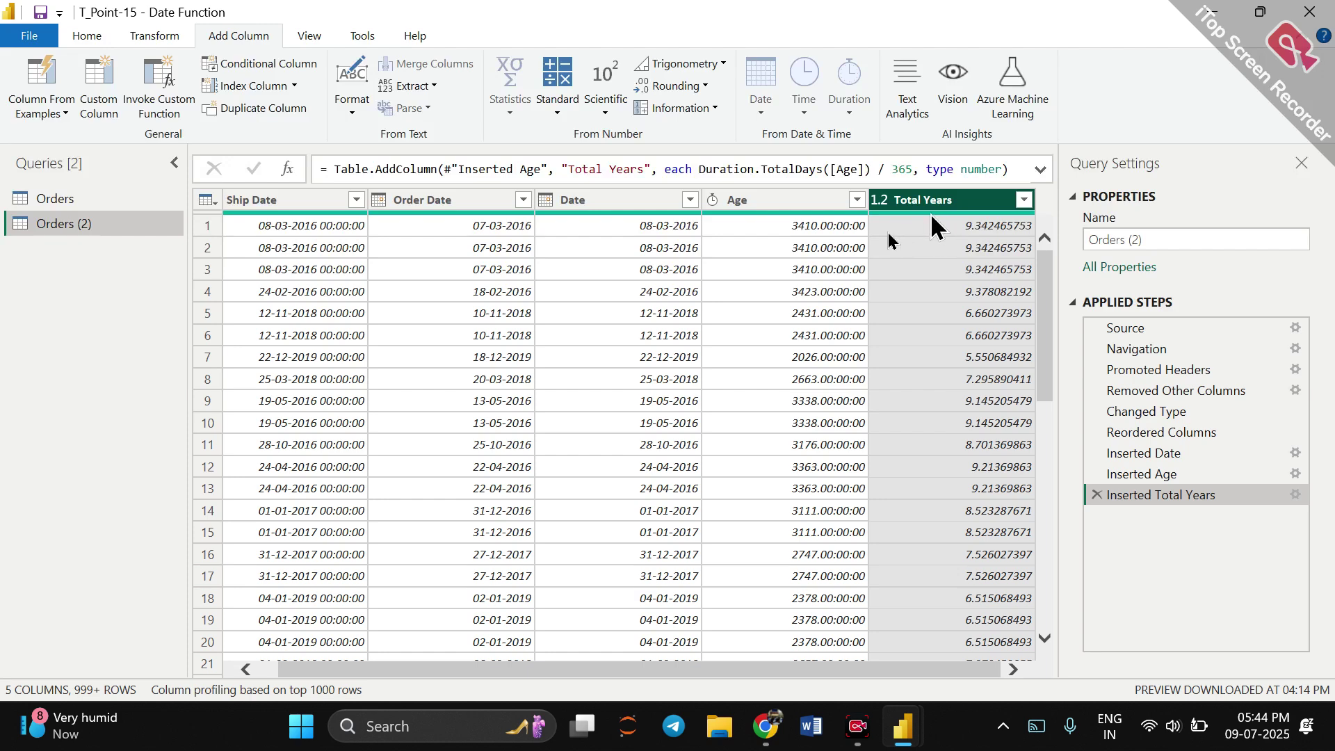
pyautogui.click(703, 85)
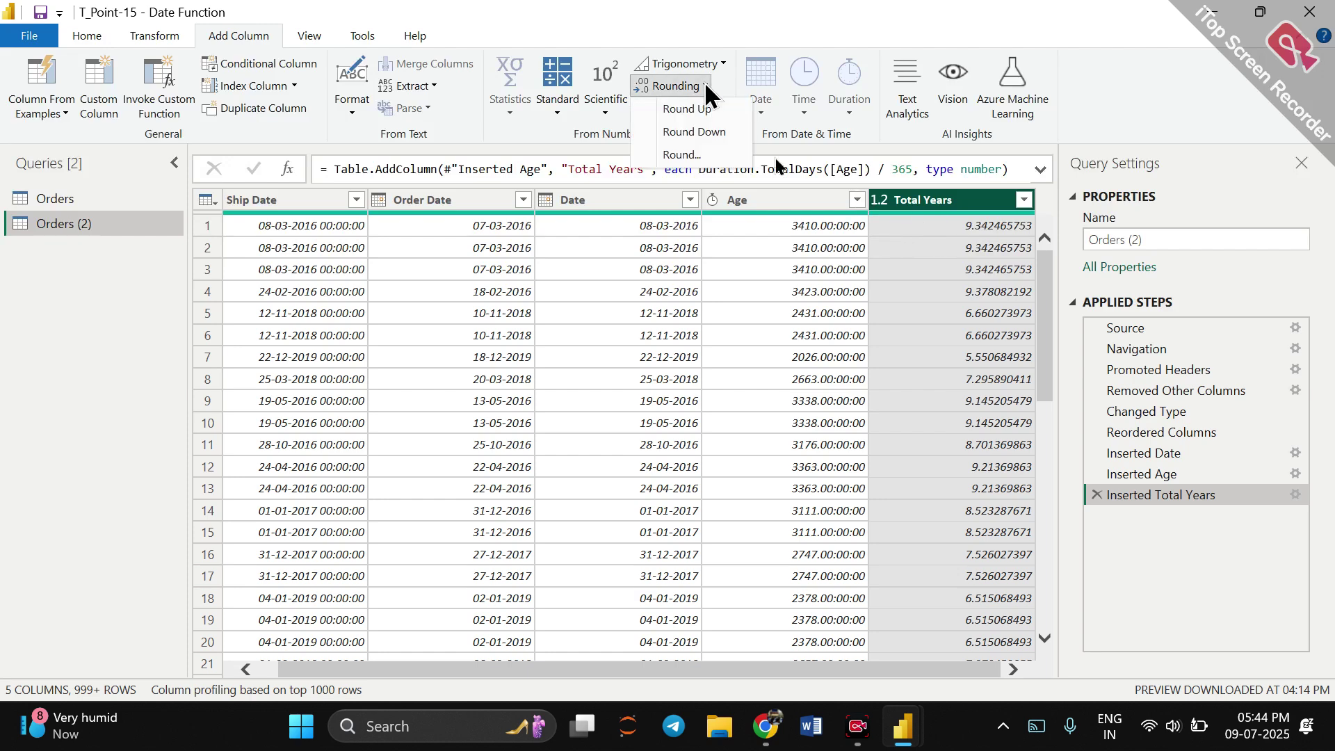
pyautogui.click(705, 131)
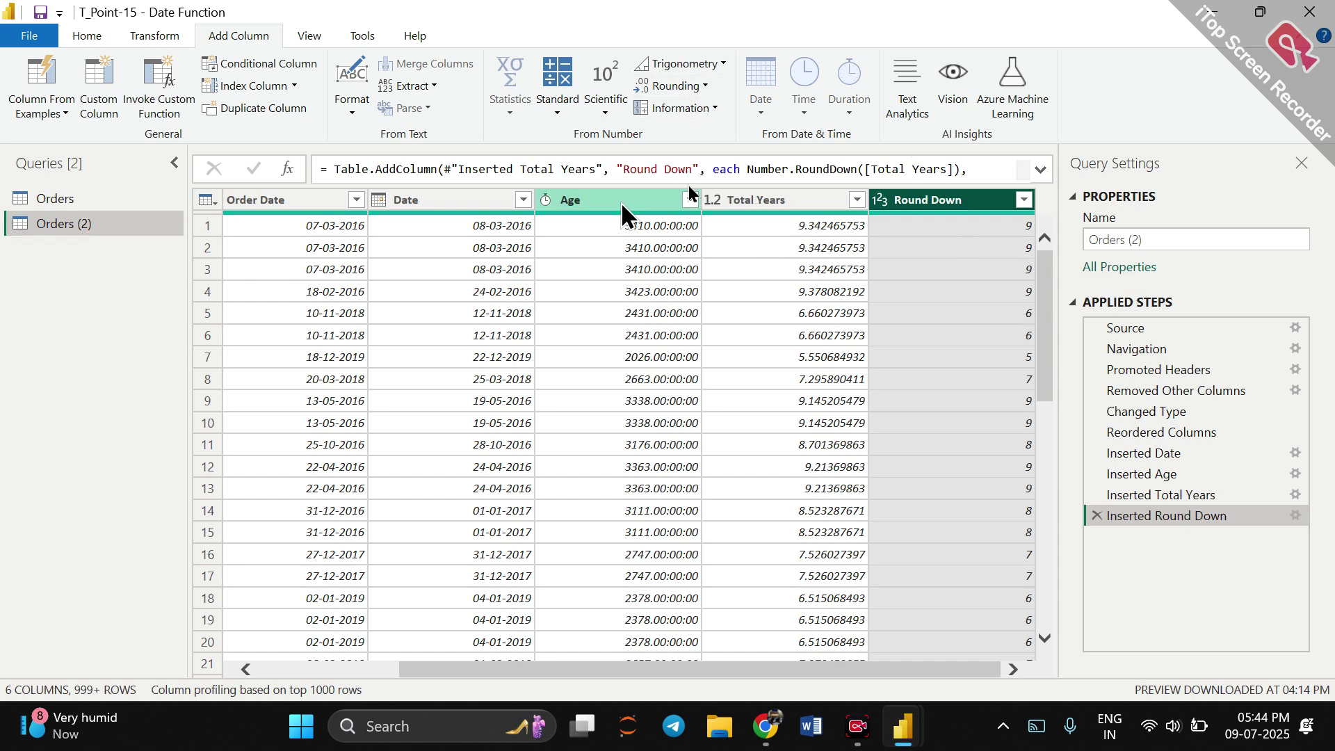
# Delete the applied steps Inserted Round Down, Inserted Total Years, Inserted Age and Inserted Date.
pyautogui.click(440, 202)
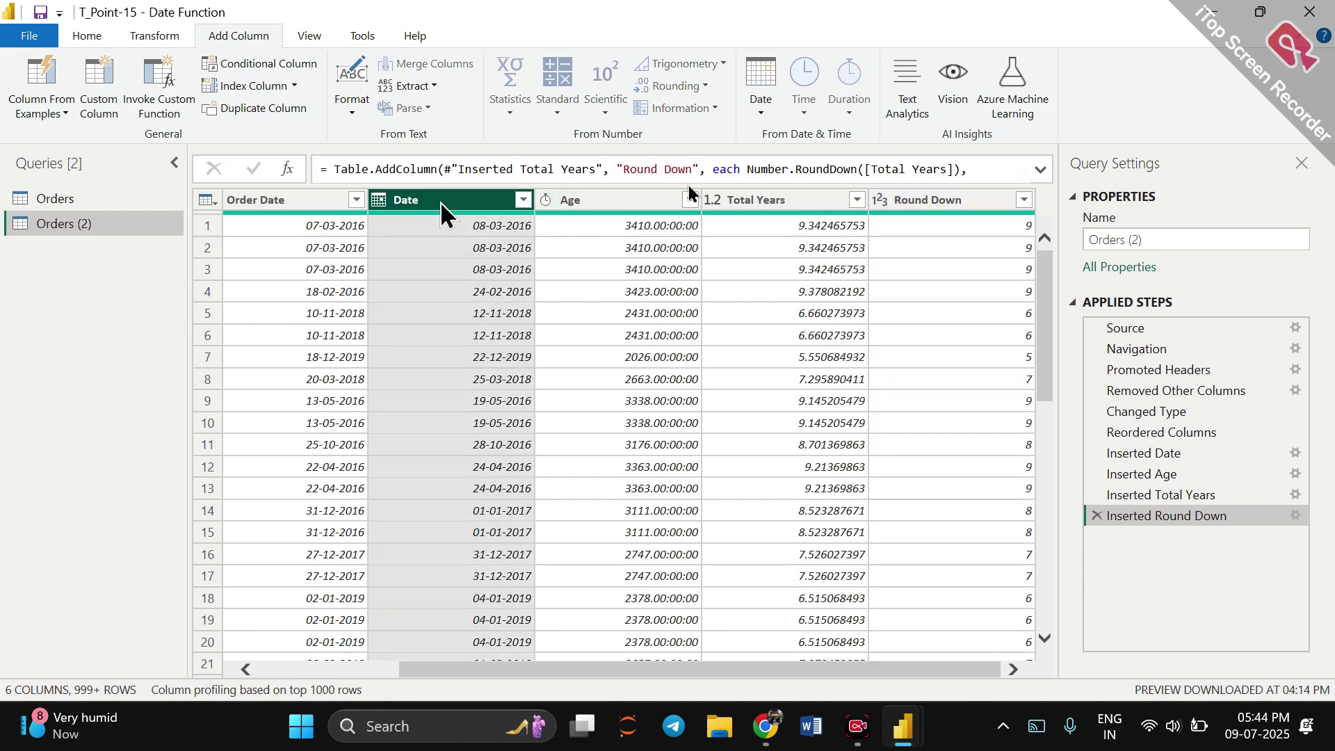
pyautogui.click(767, 111)
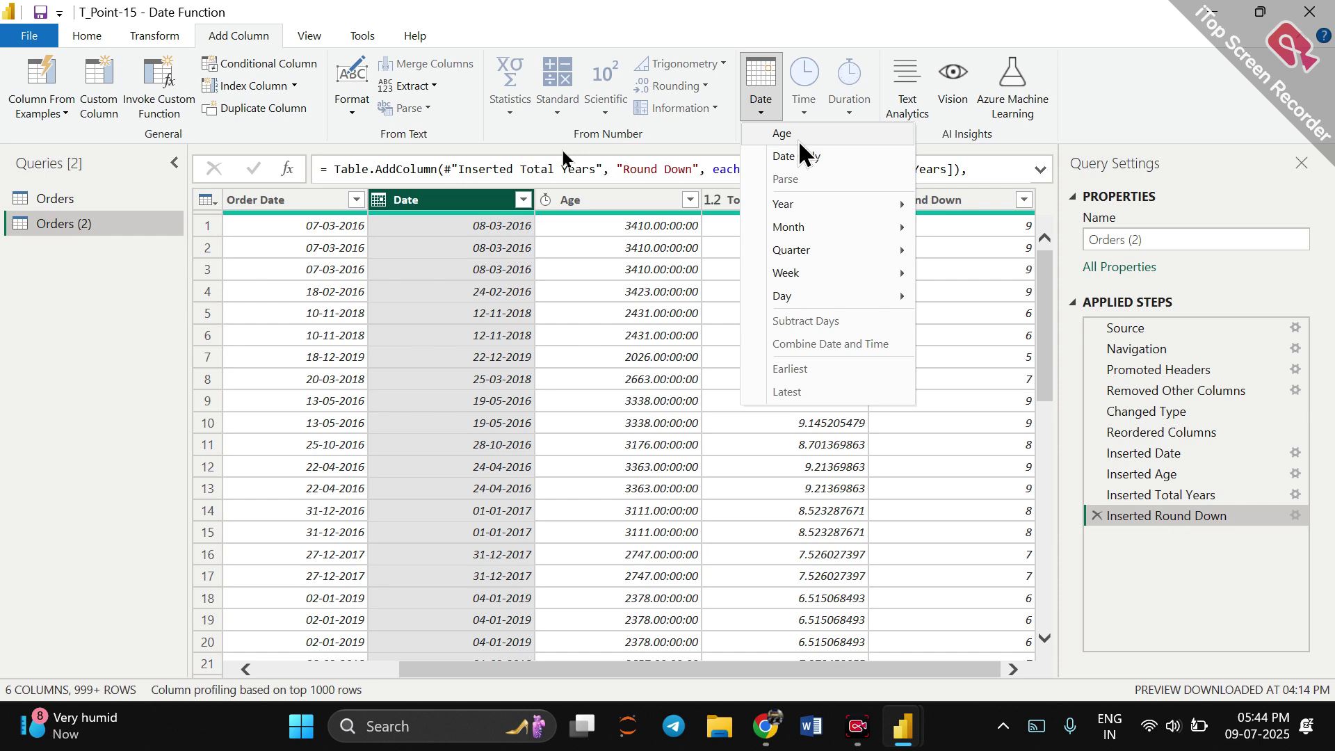
pyautogui.click(1097, 518)
pyautogui.click(1097, 516)
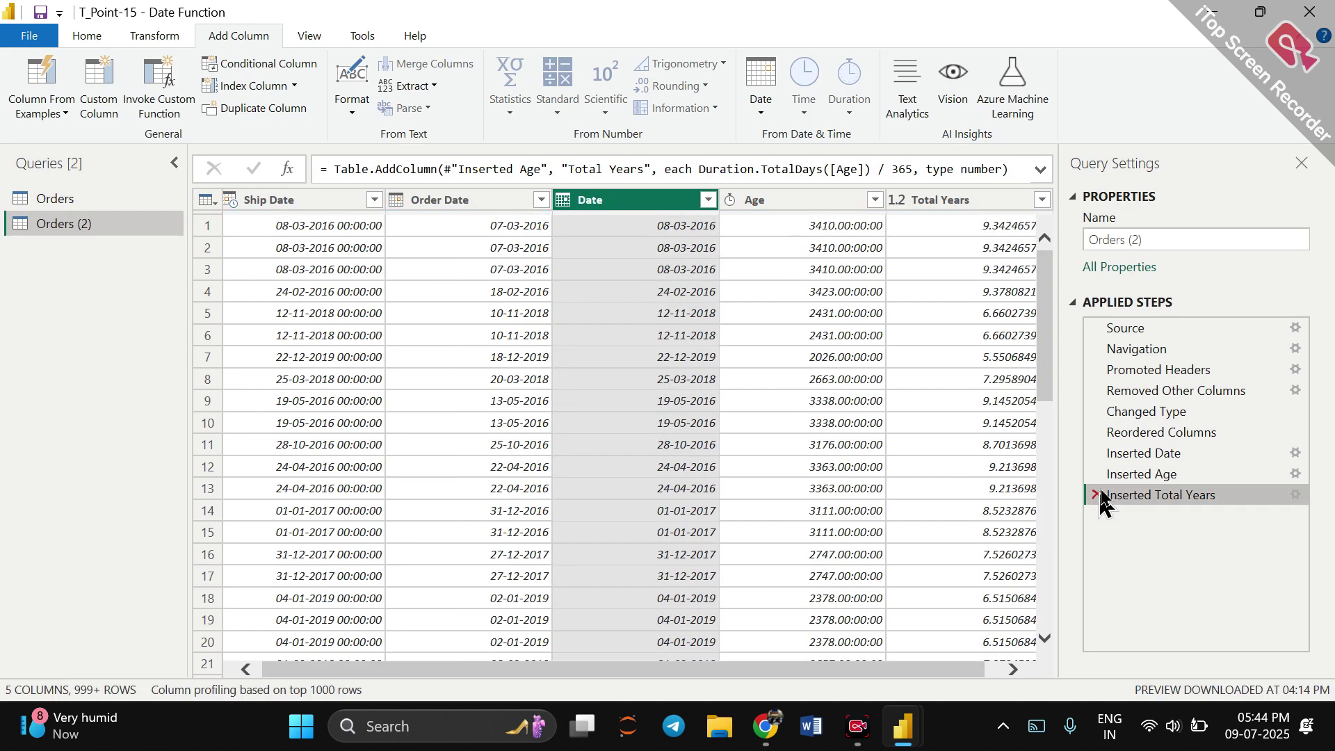
pyautogui.click(1095, 494)
pyautogui.click(1095, 474)
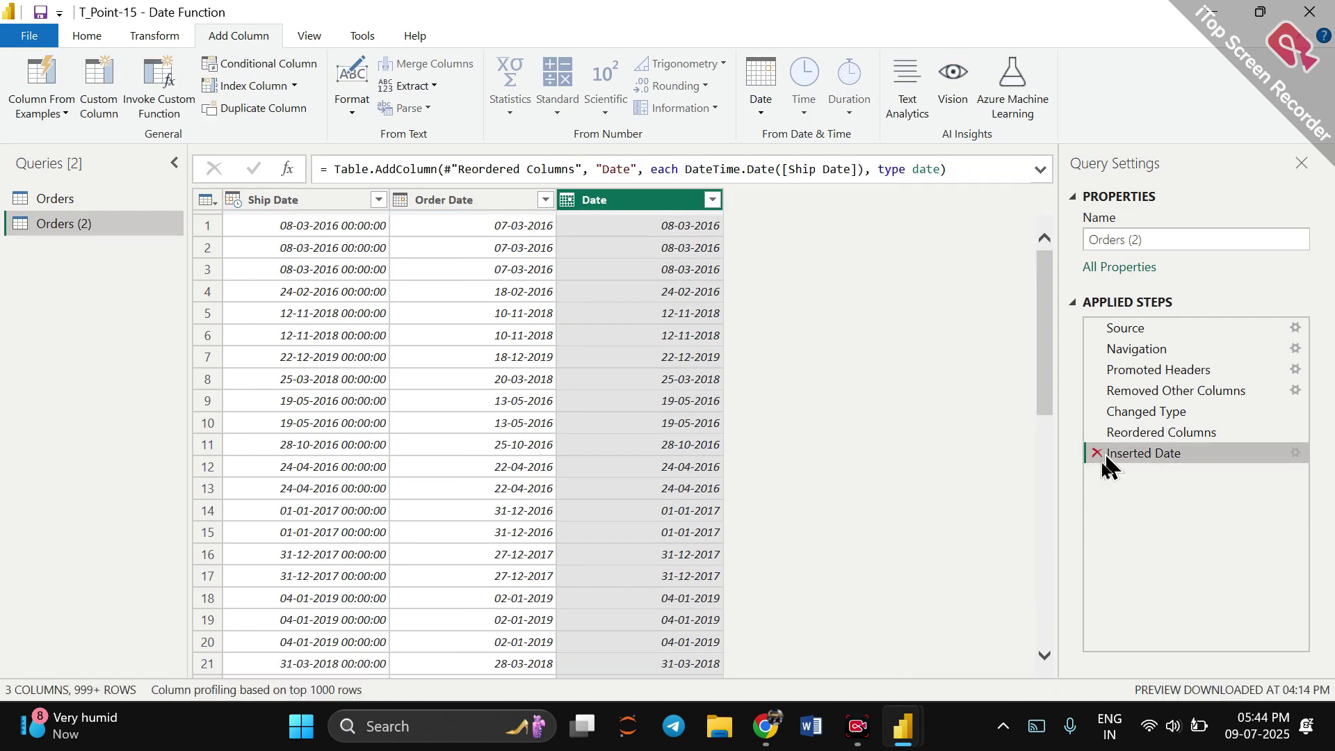
pyautogui.click(1096, 452)
# Add a Year column extracted from the Order Date column.
pyautogui.click(480, 199)
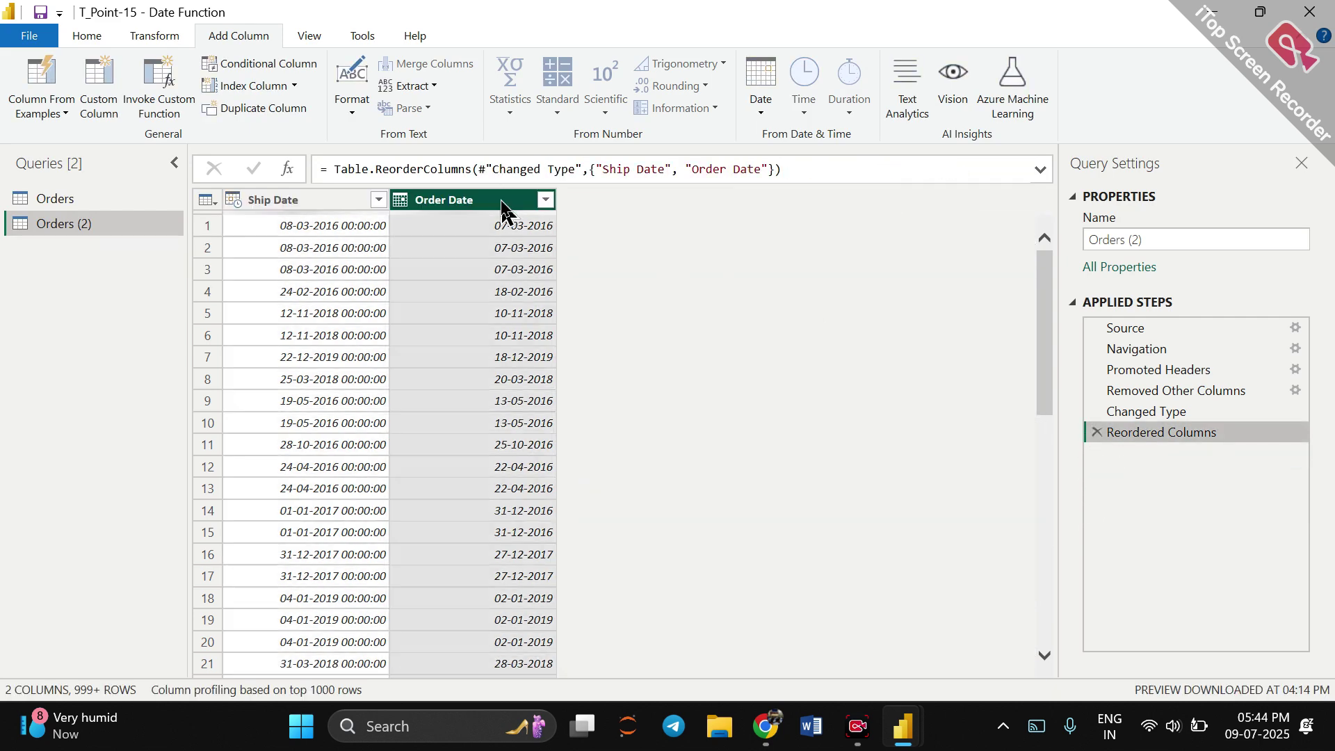
pyautogui.click(772, 109)
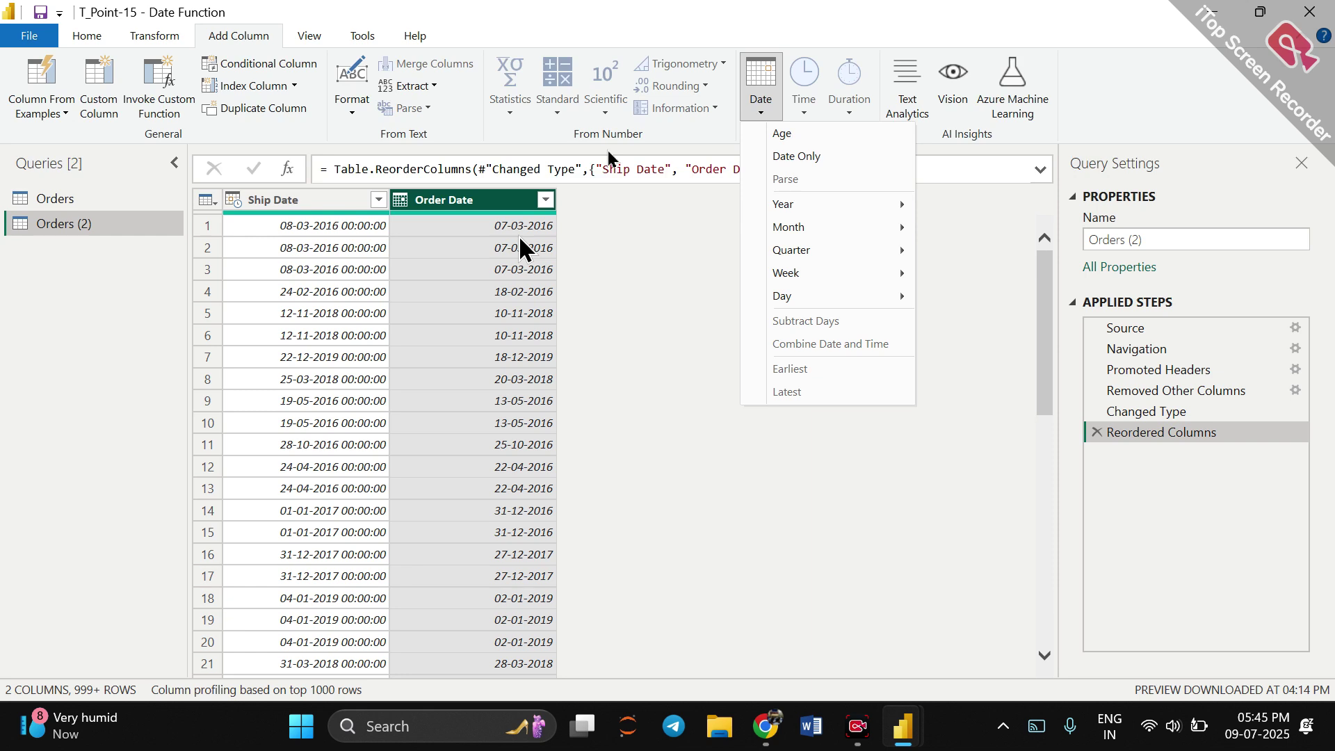
pyautogui.moveTo(820, 205)
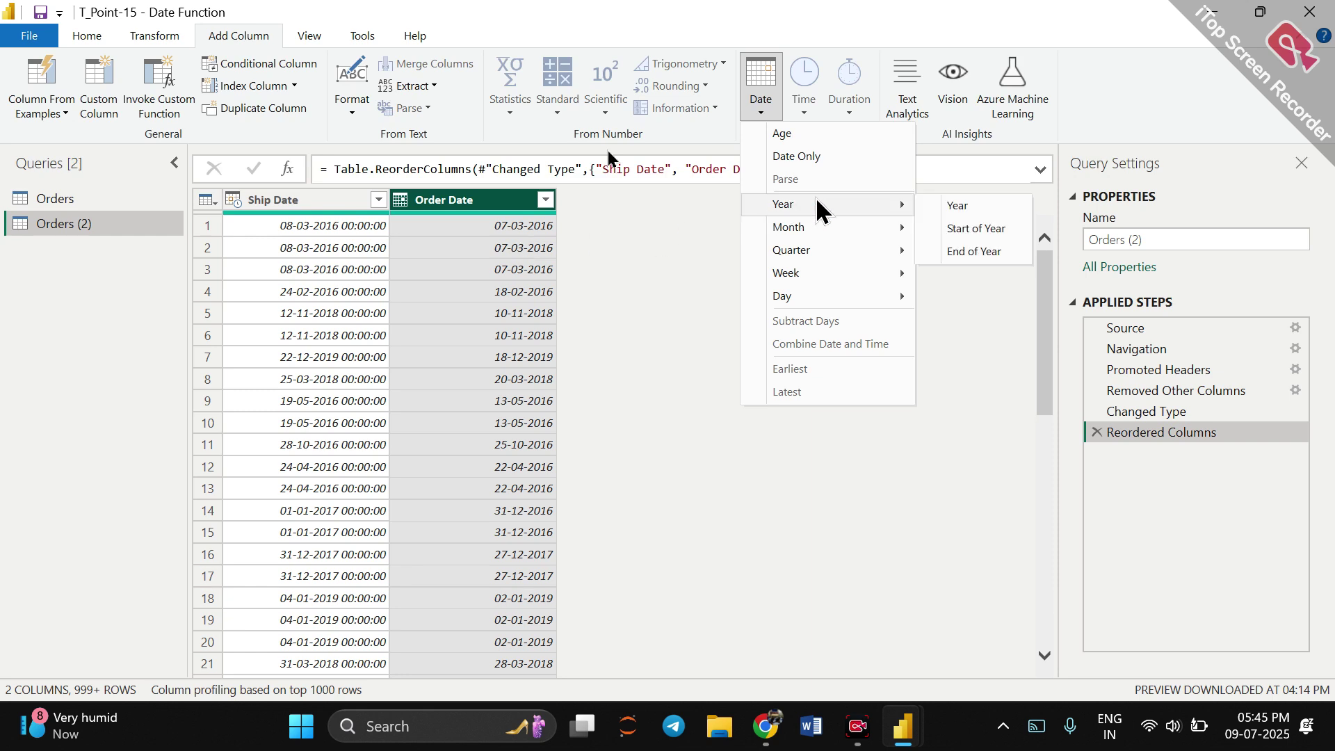
pyautogui.click(950, 206)
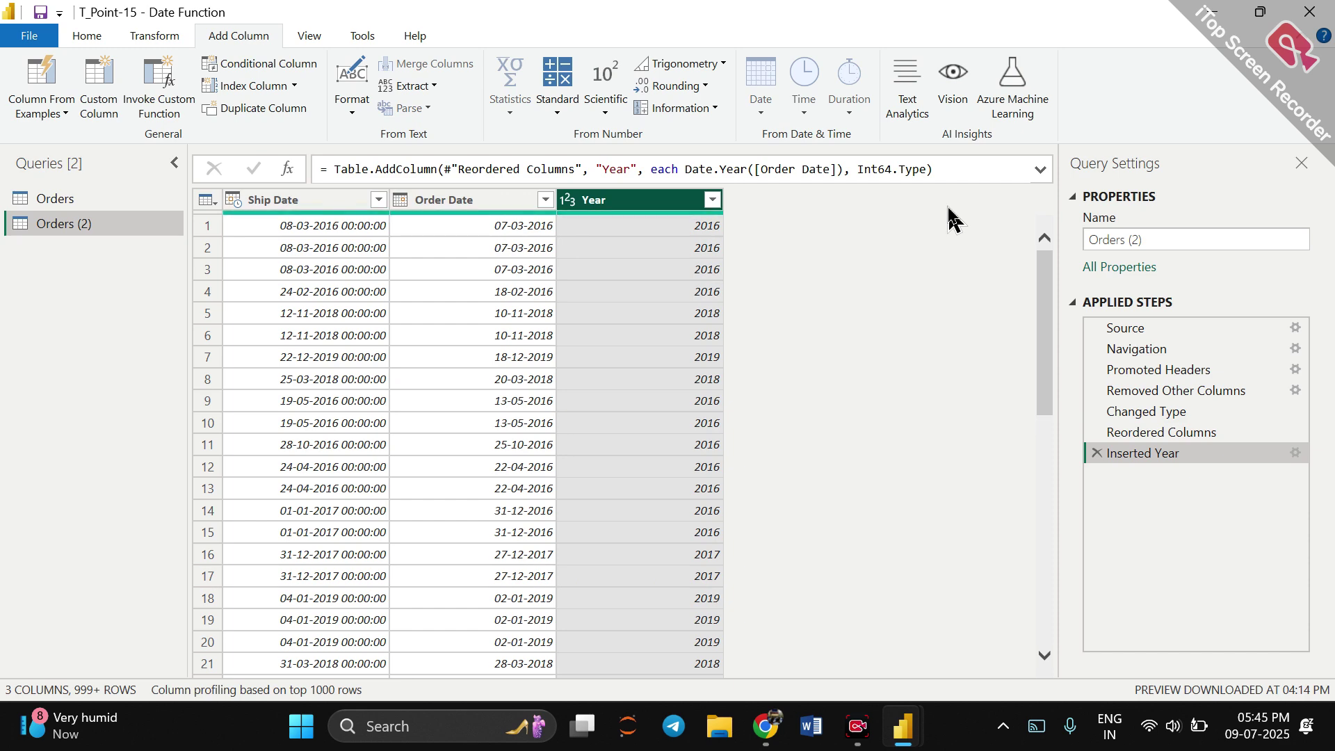
# Add a Month number column extracted from the Order Date column.
pyautogui.click(490, 200)
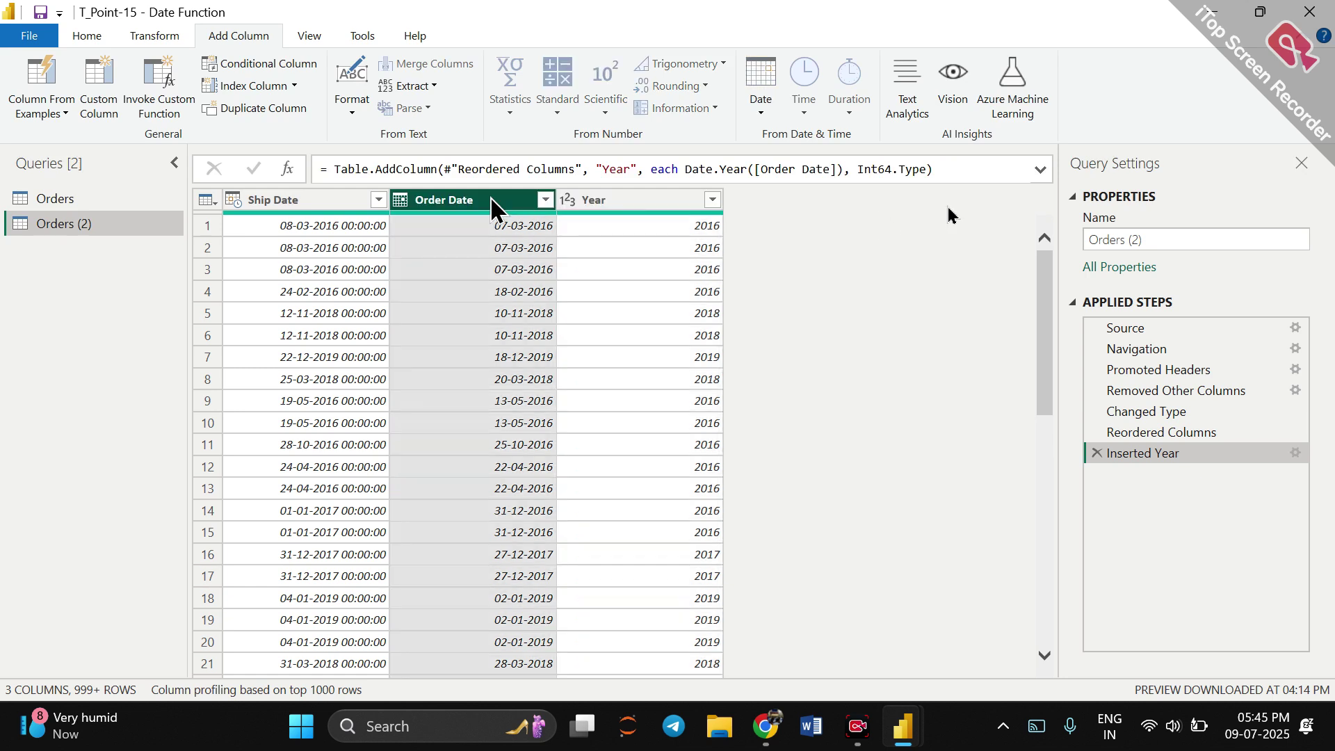
pyautogui.click(761, 104)
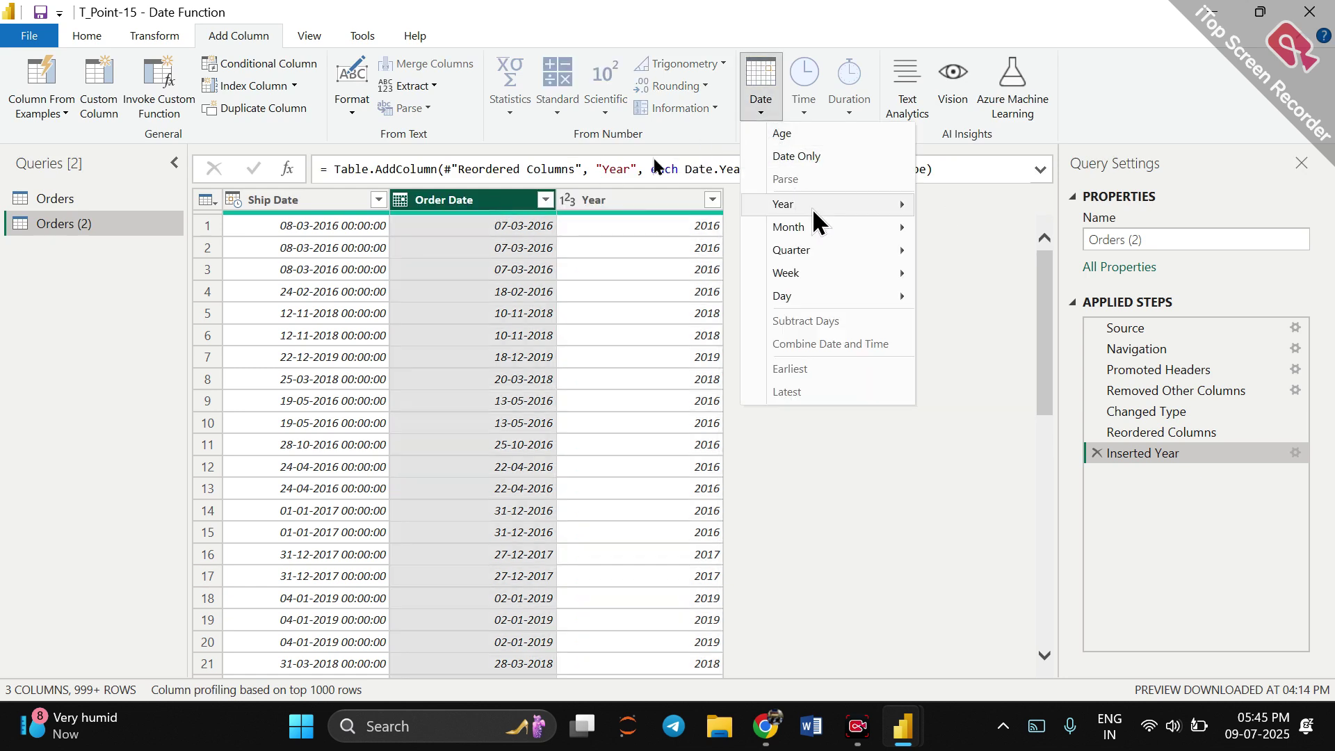
pyautogui.moveTo(826, 227)
pyautogui.click(947, 229)
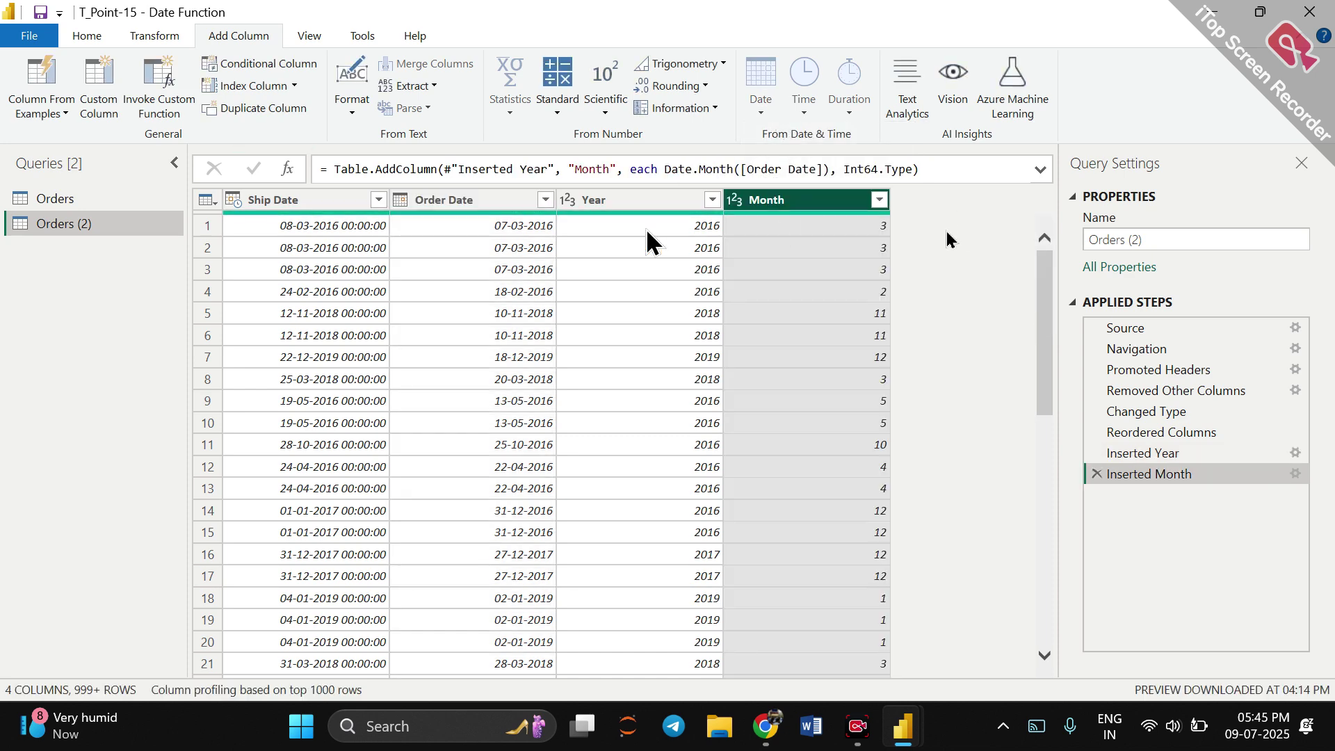
# Add a Day number column extracted from the Order Date column.
pyautogui.click(489, 203)
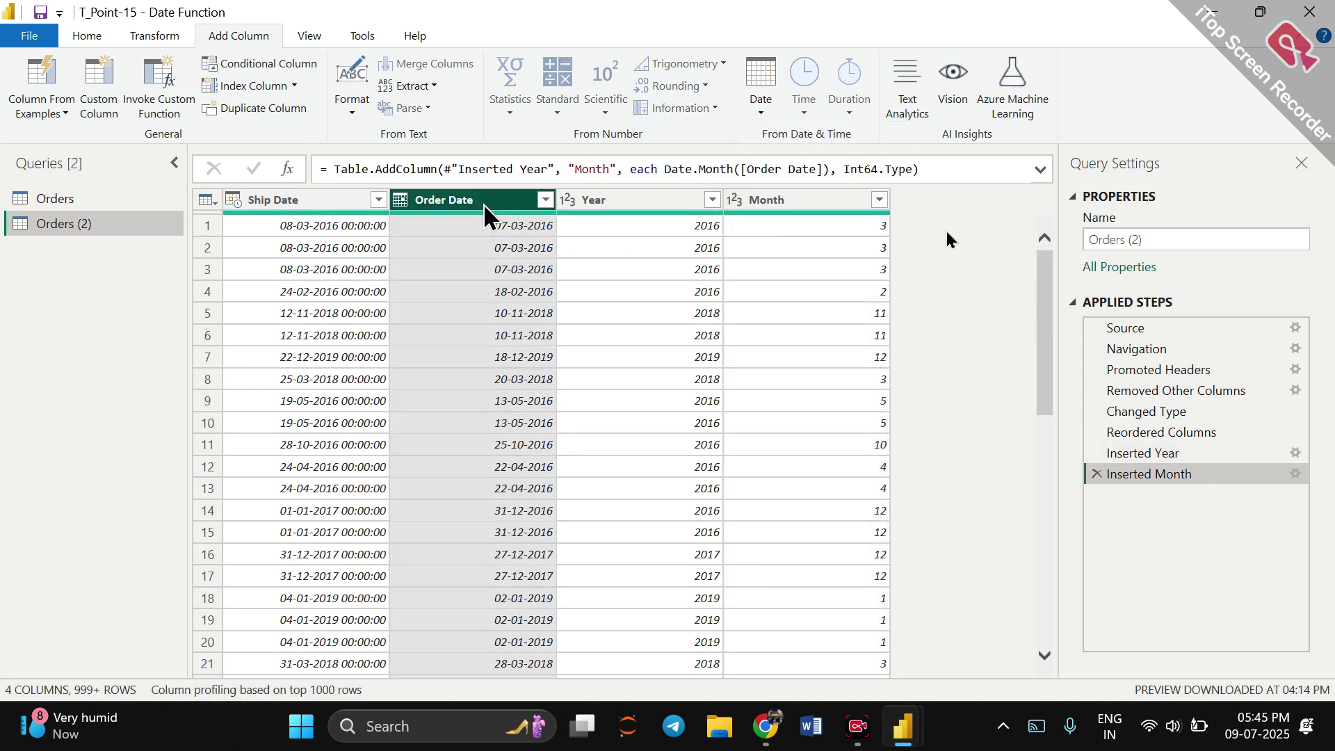
pyautogui.click(758, 108)
pyautogui.moveTo(839, 297)
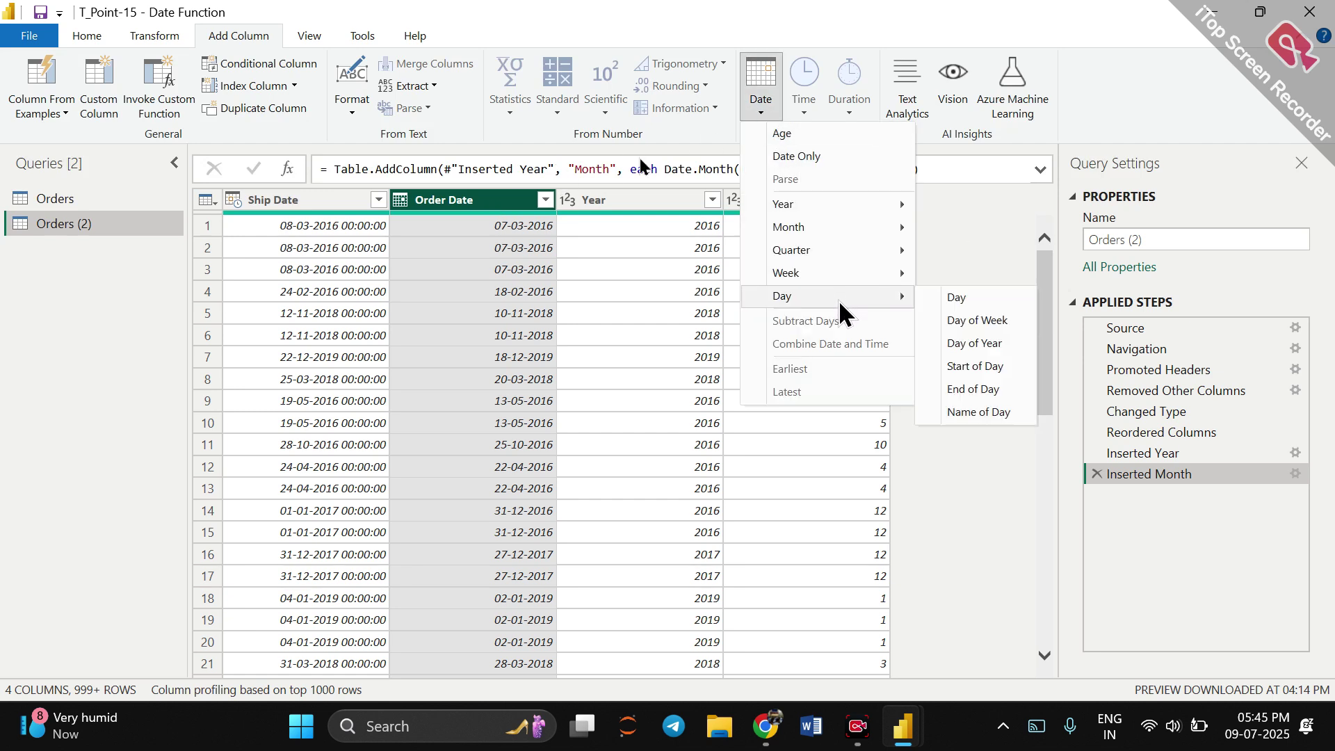
pyautogui.click(948, 298)
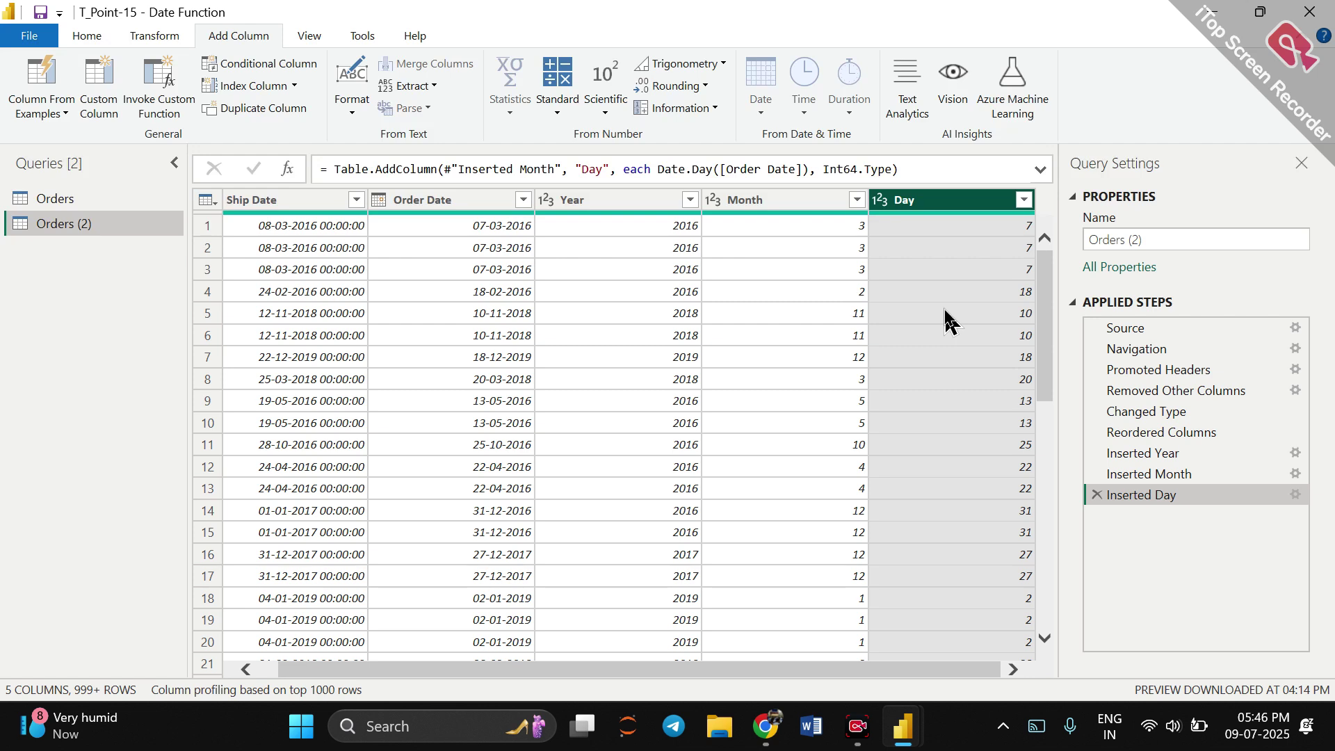
# Add a column with the name of the month extracted from the Order Date column.
pyautogui.click(413, 205)
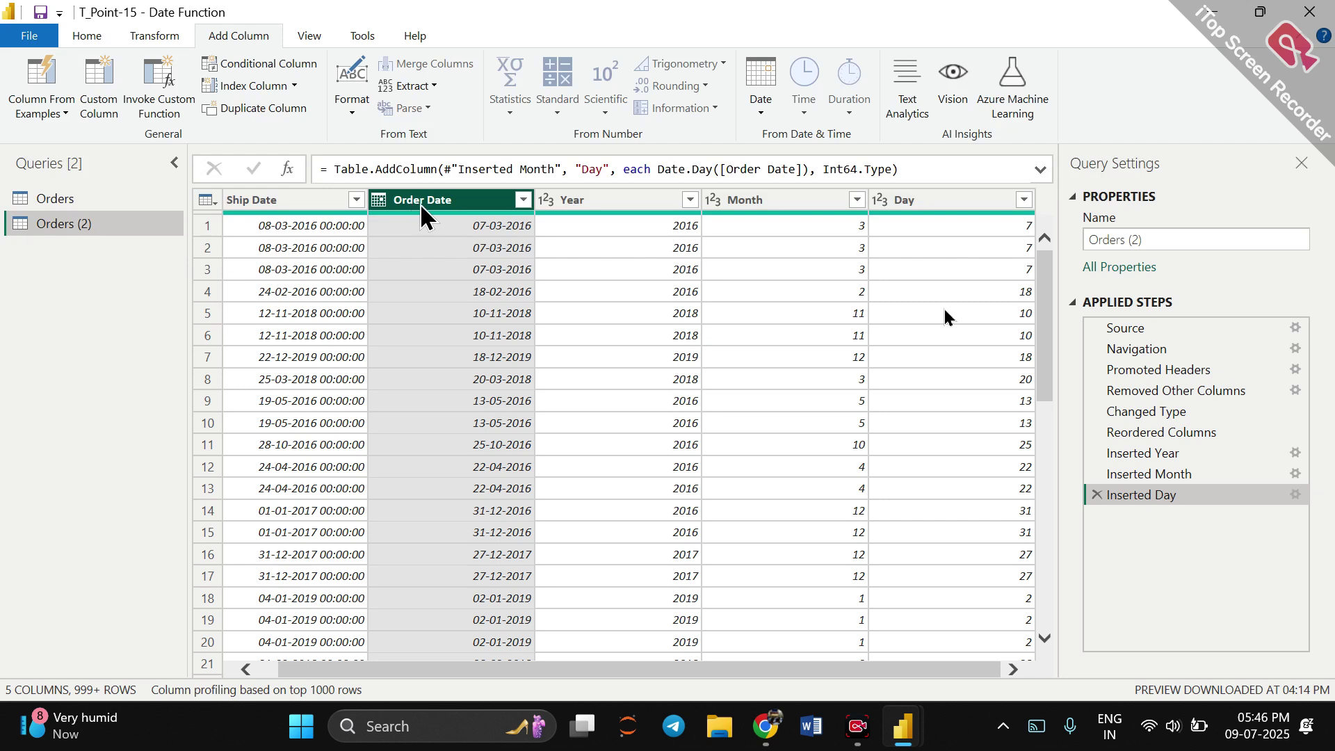
pyautogui.click(767, 107)
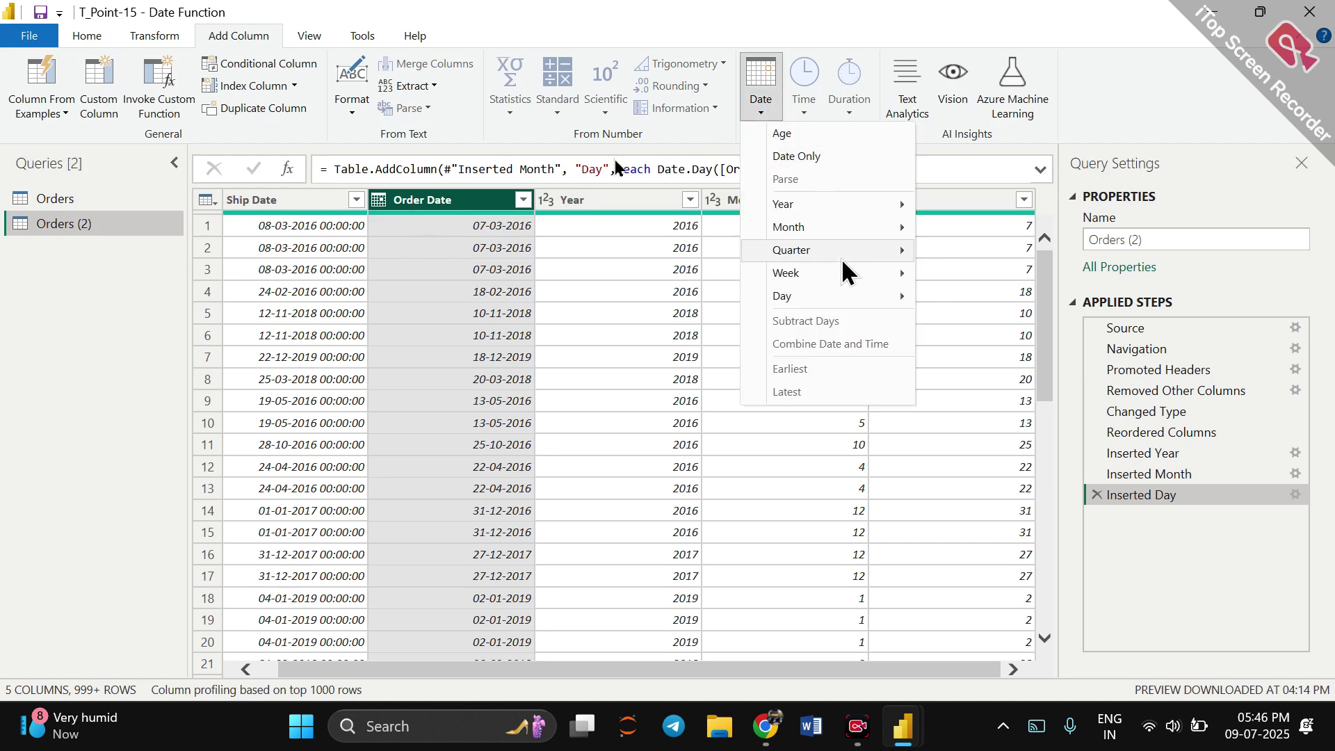
pyautogui.moveTo(859, 231)
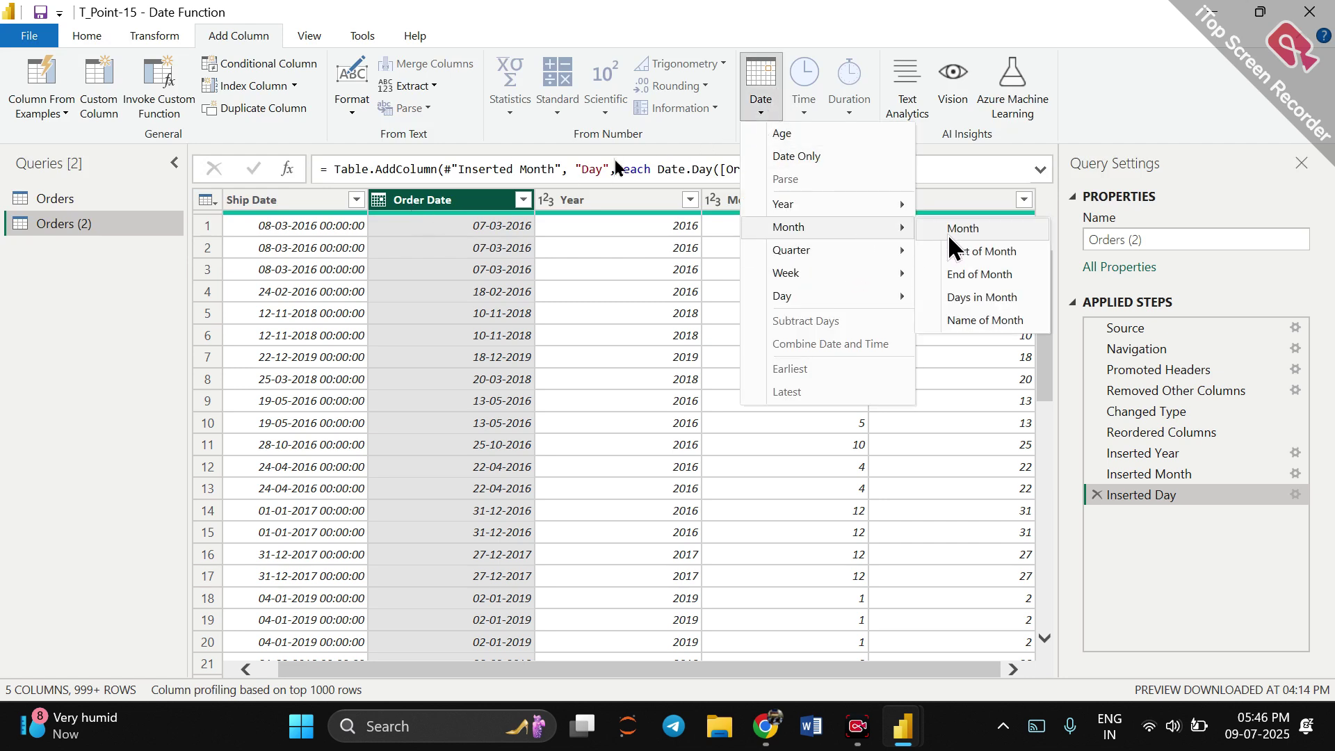
pyautogui.click(971, 316)
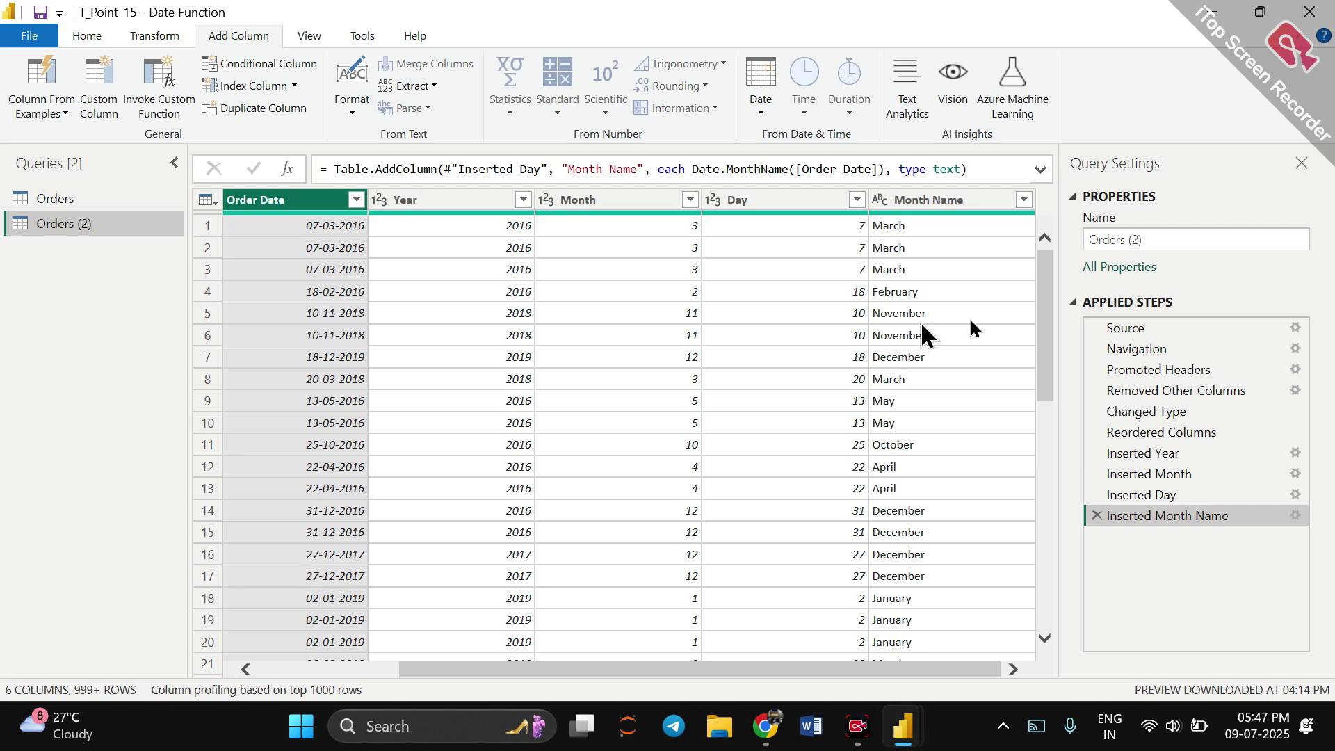
# Add a column with the name of the day extracted from the Order Date column.
pyautogui.click(762, 104)
pyautogui.moveTo(840, 297)
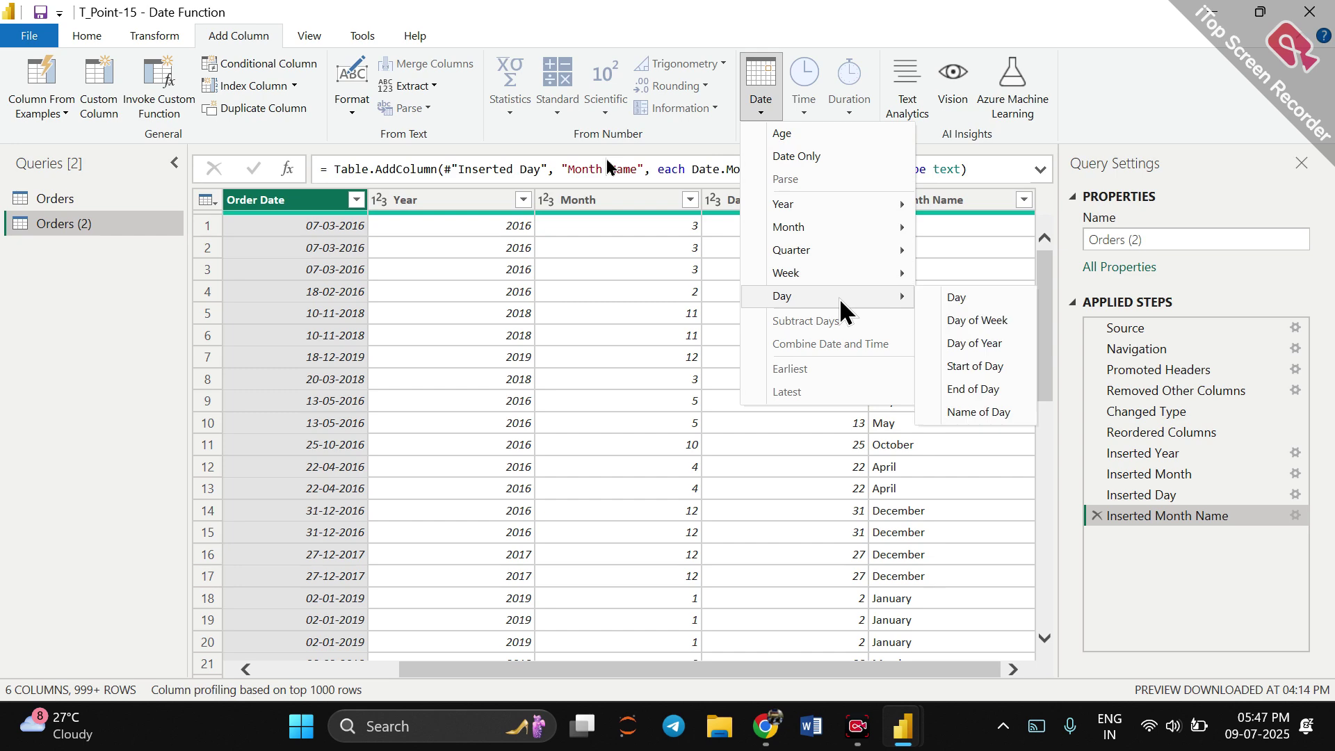
pyautogui.click(990, 413)
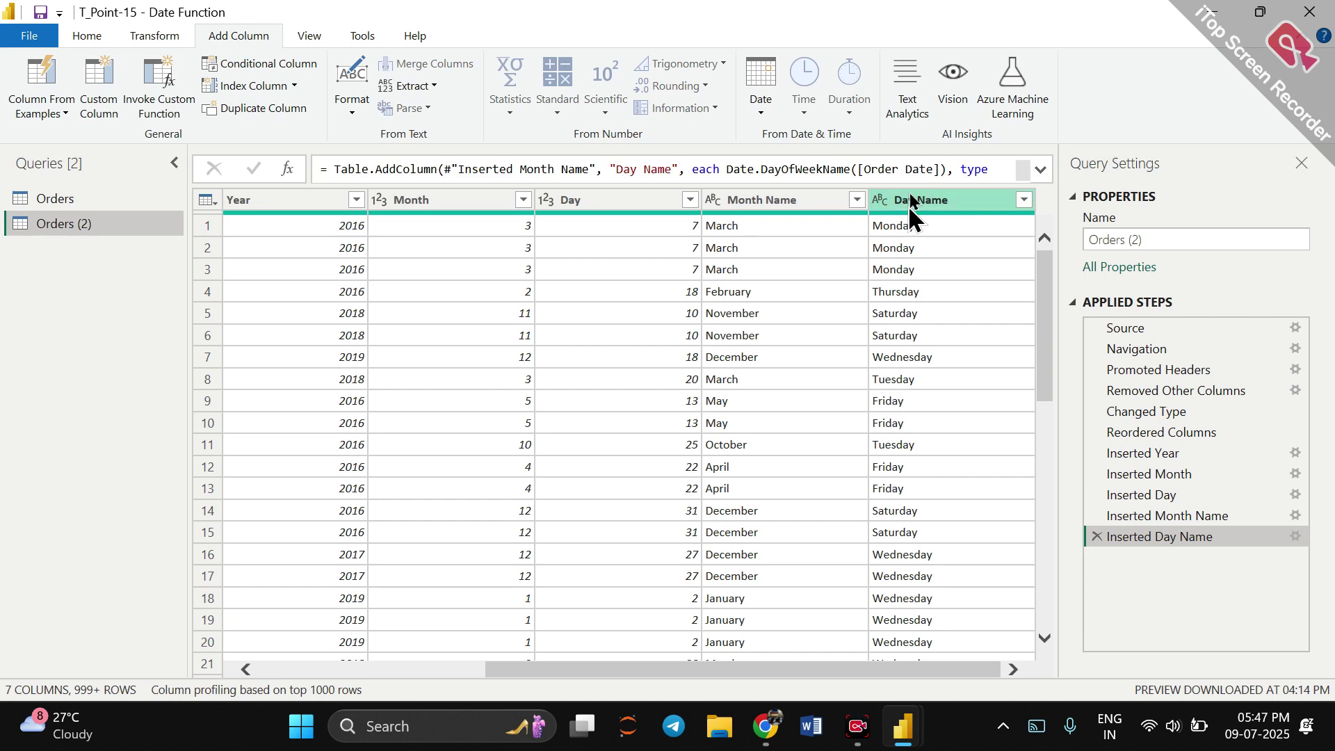
pyautogui.click(759, 97)
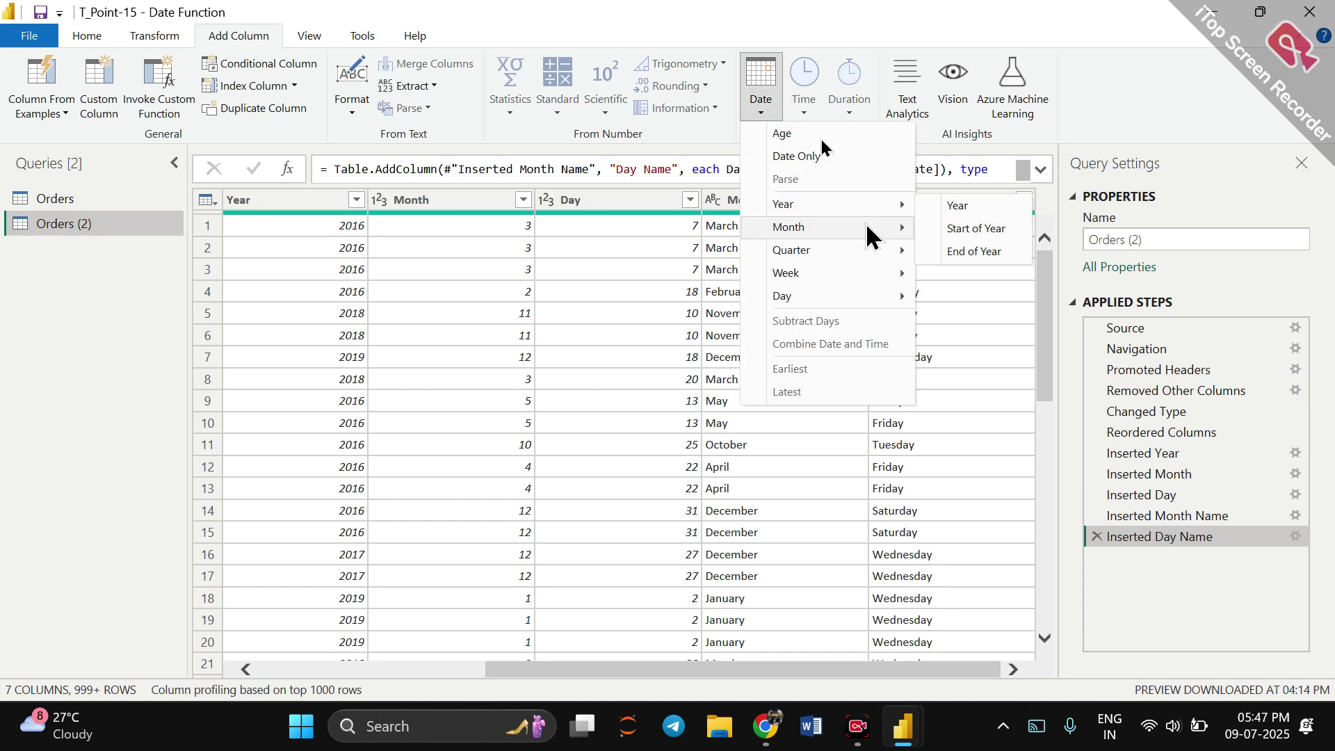
pyautogui.moveTo(870, 231)
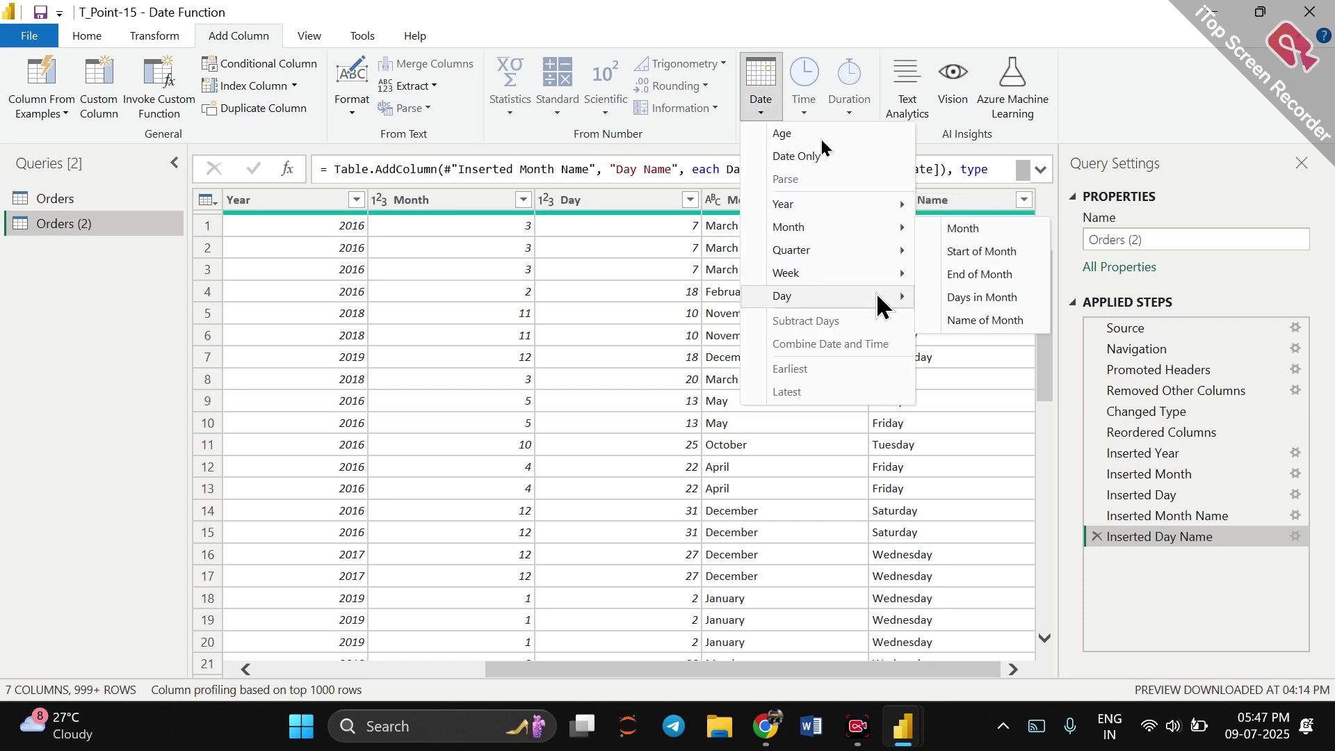
pyautogui.moveTo(879, 298)
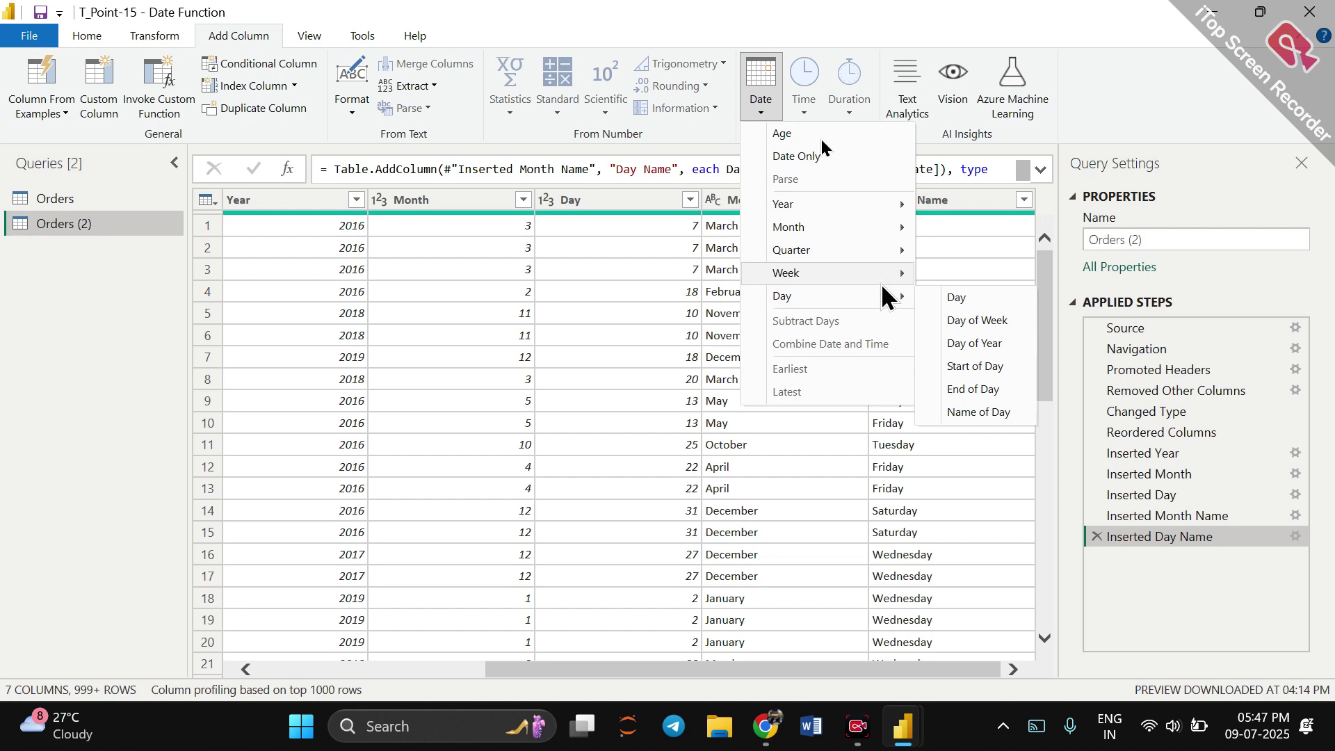
pyautogui.moveTo(894, 254)
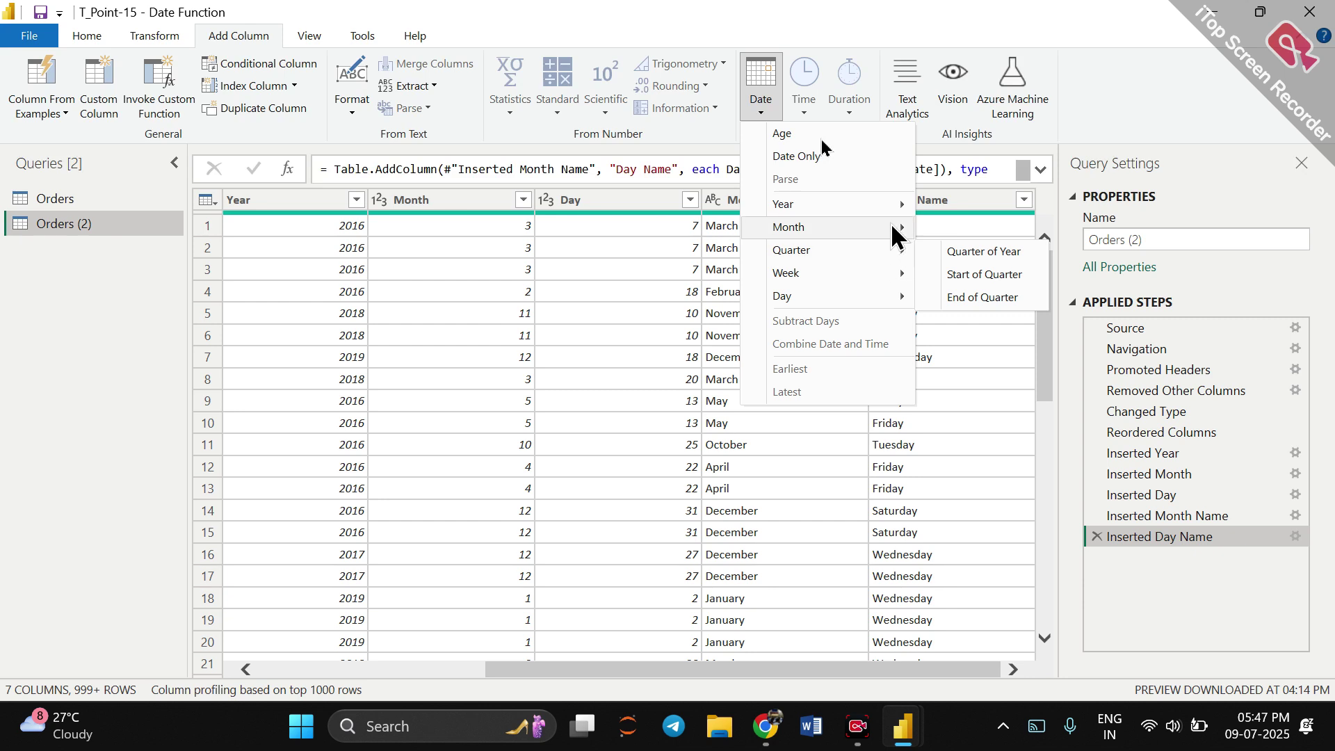
pyautogui.moveTo(890, 206)
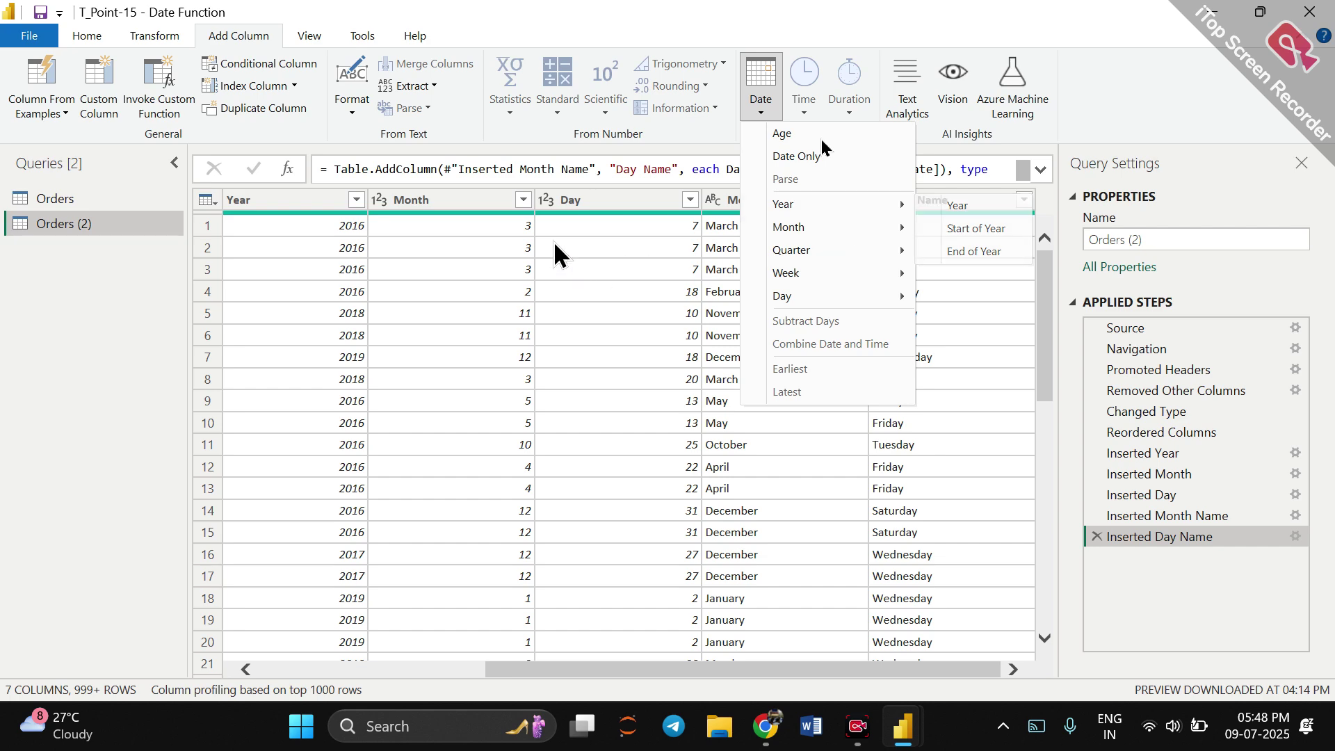
# Remove the Month, Day, Month Name and Day Name columns from the Orders (2) query.
pyautogui.click(395, 202)
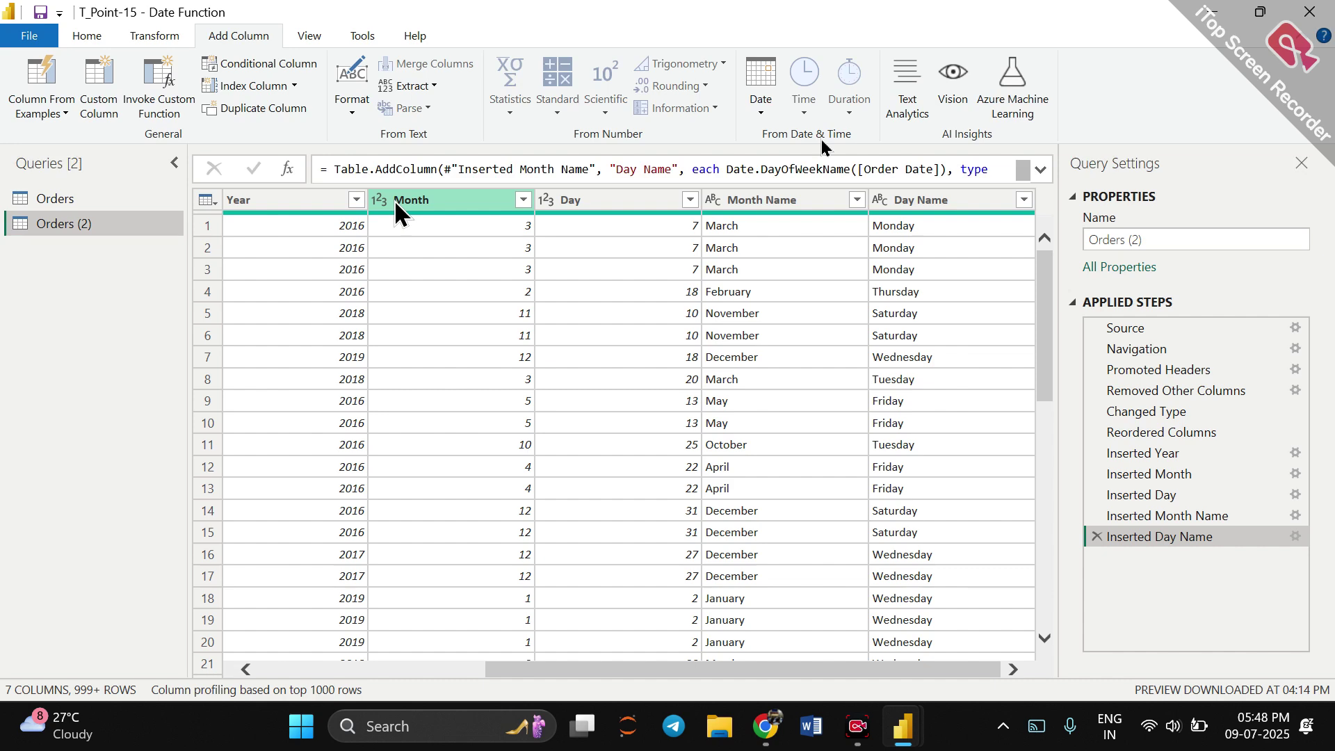
pyautogui.hotkey('shift', 'Right')
pyautogui.hotkey('shift', 'Right')
pyautogui.hotkey('shift', 'Right')
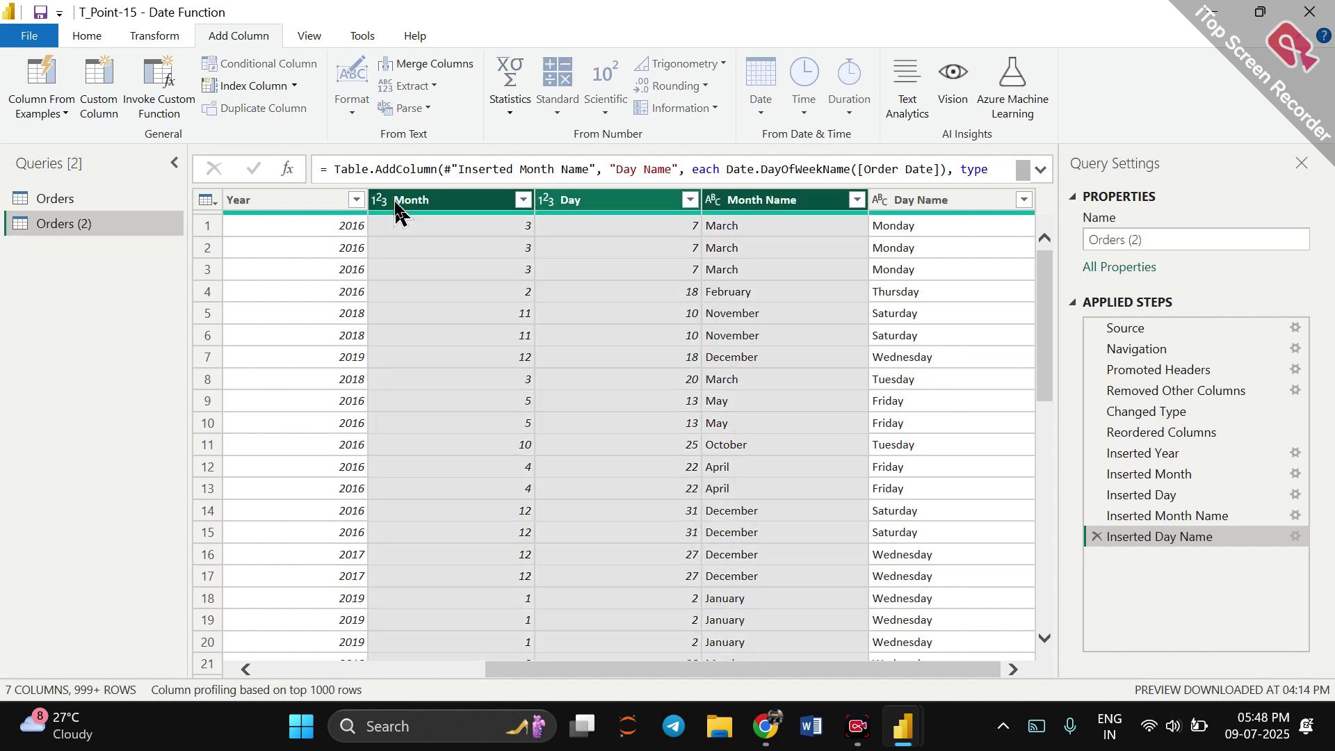
pyautogui.rightClick(394, 203)
pyautogui.click(451, 237)
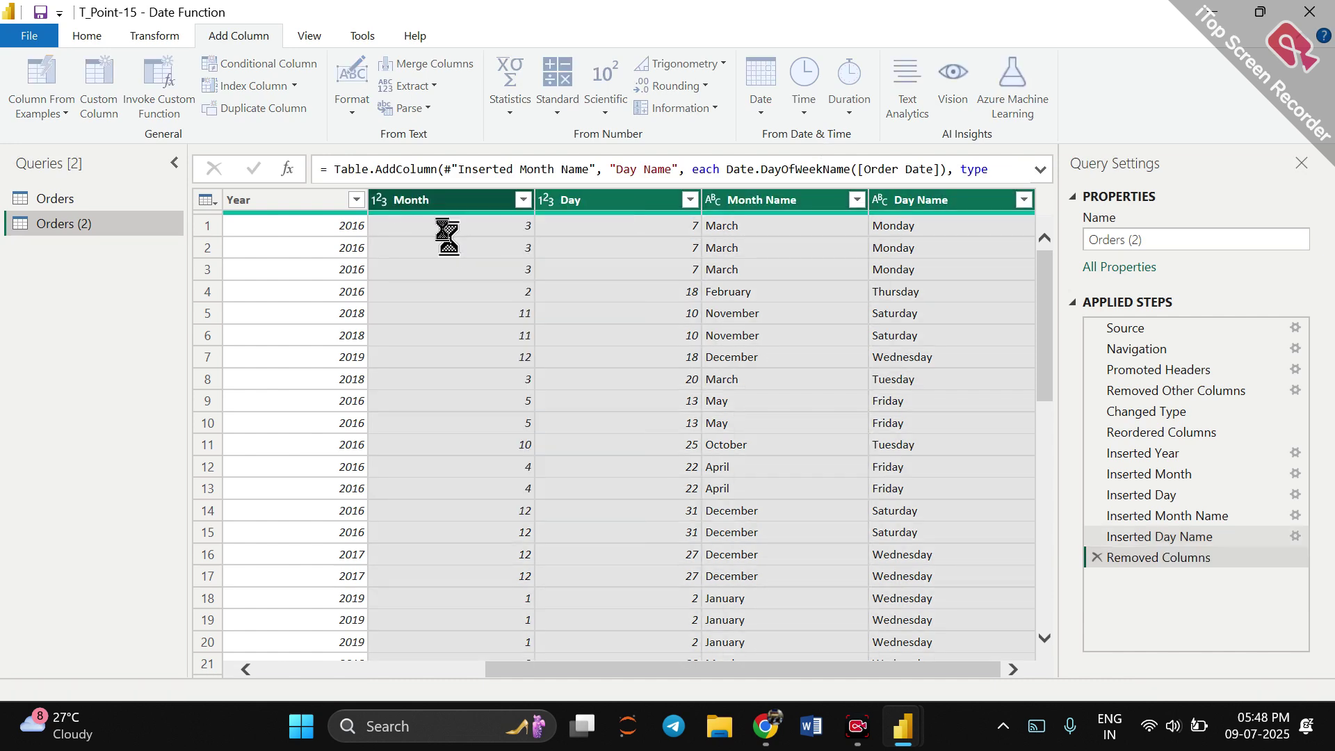
# Add a Start of Year column calculated from the Order Date column.
pyautogui.click(522, 201)
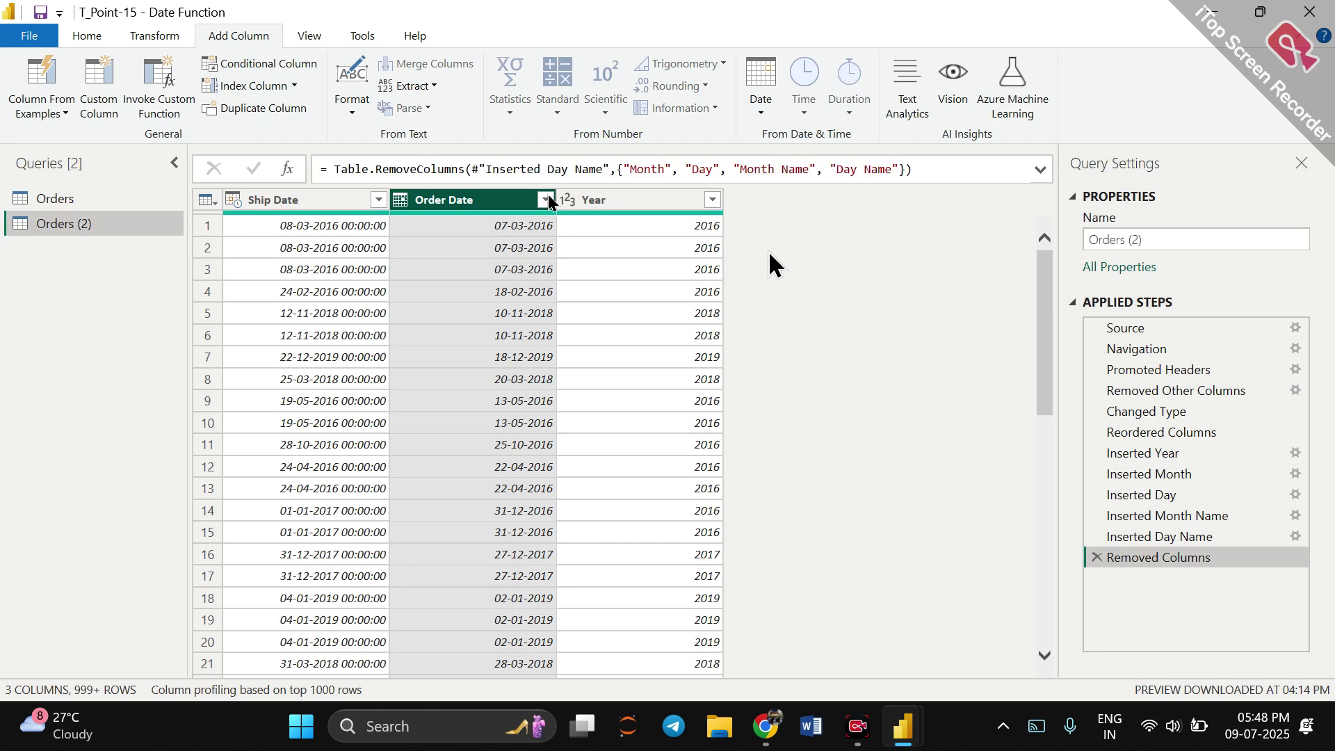
pyautogui.click(768, 112)
pyautogui.moveTo(842, 209)
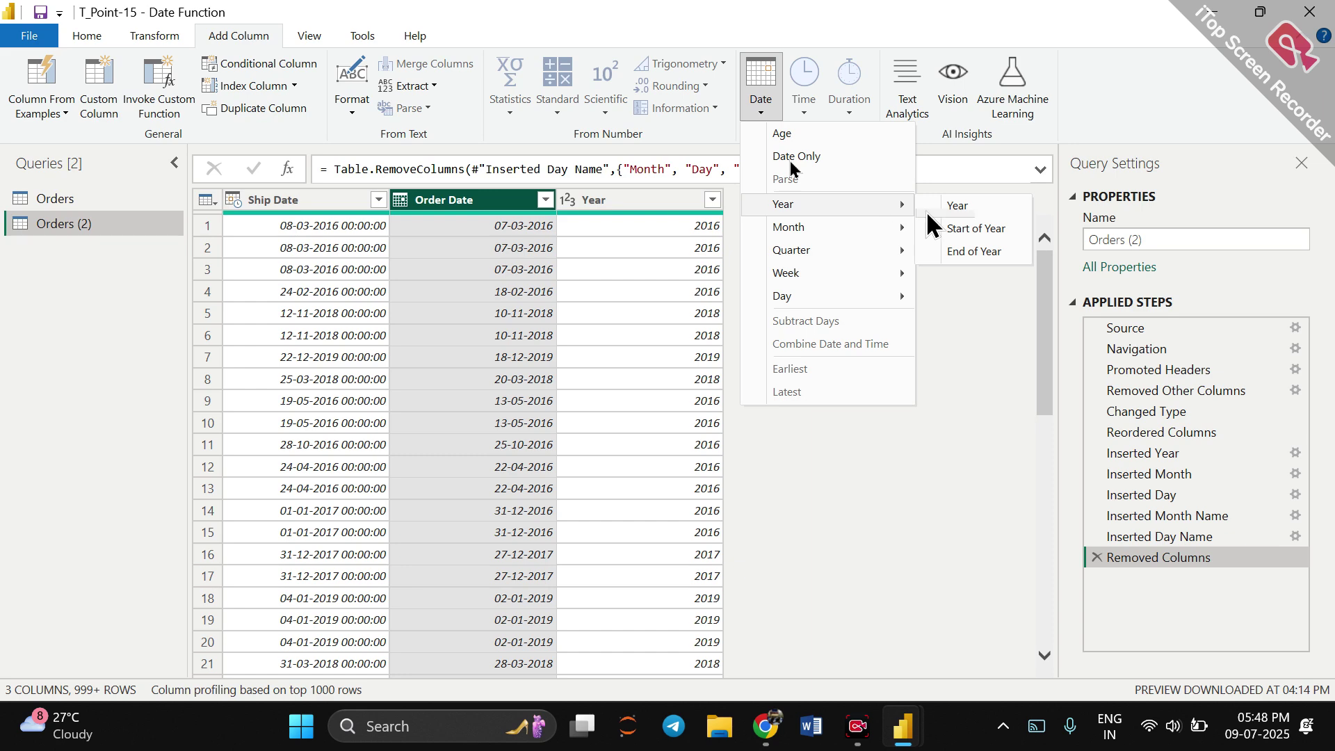
pyautogui.click(974, 225)
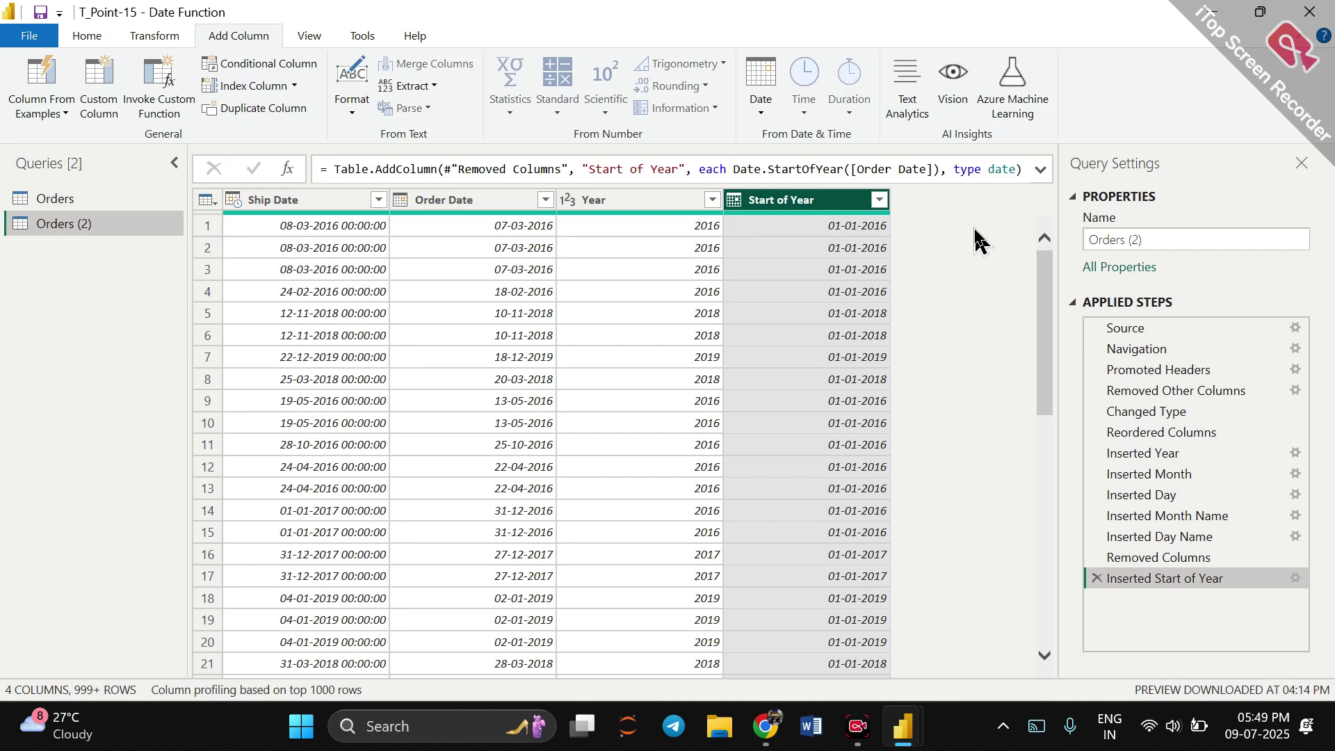
# Add an End of Year column calculated from the Order Date column.
pyautogui.click(425, 199)
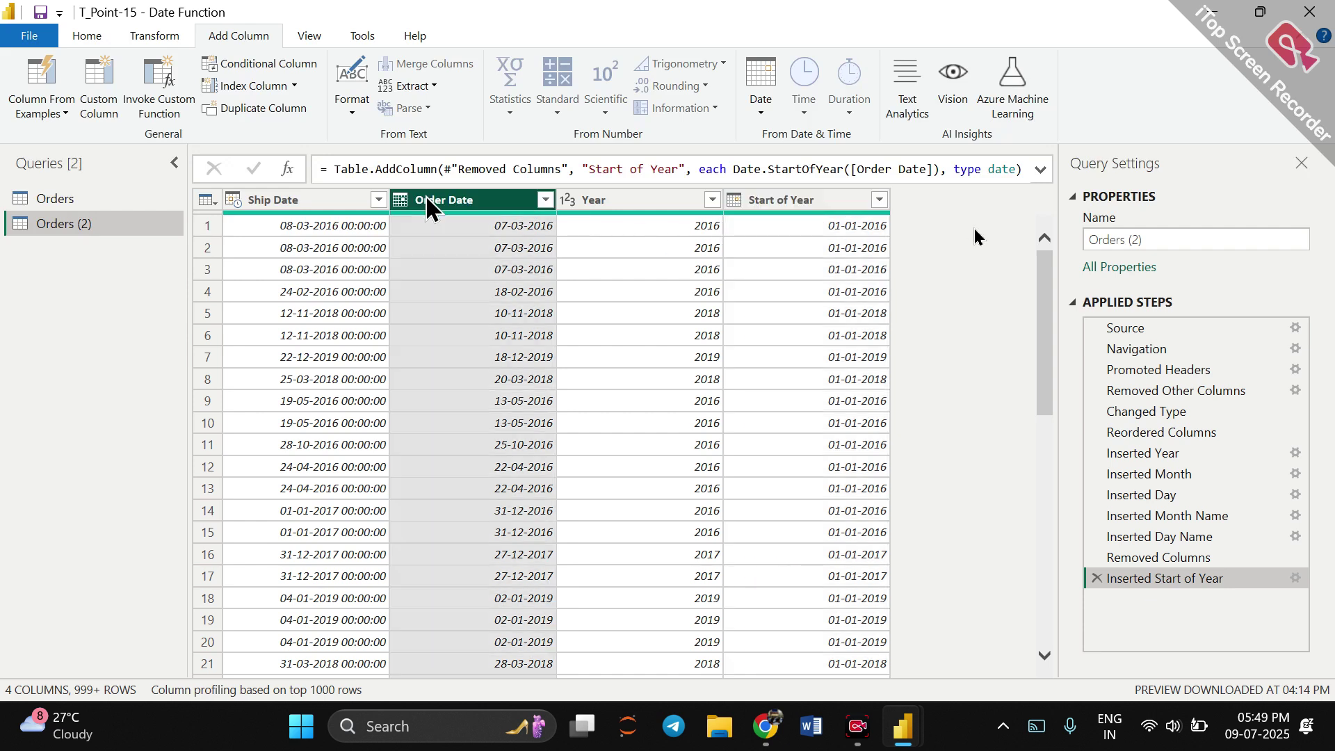
pyautogui.click(774, 108)
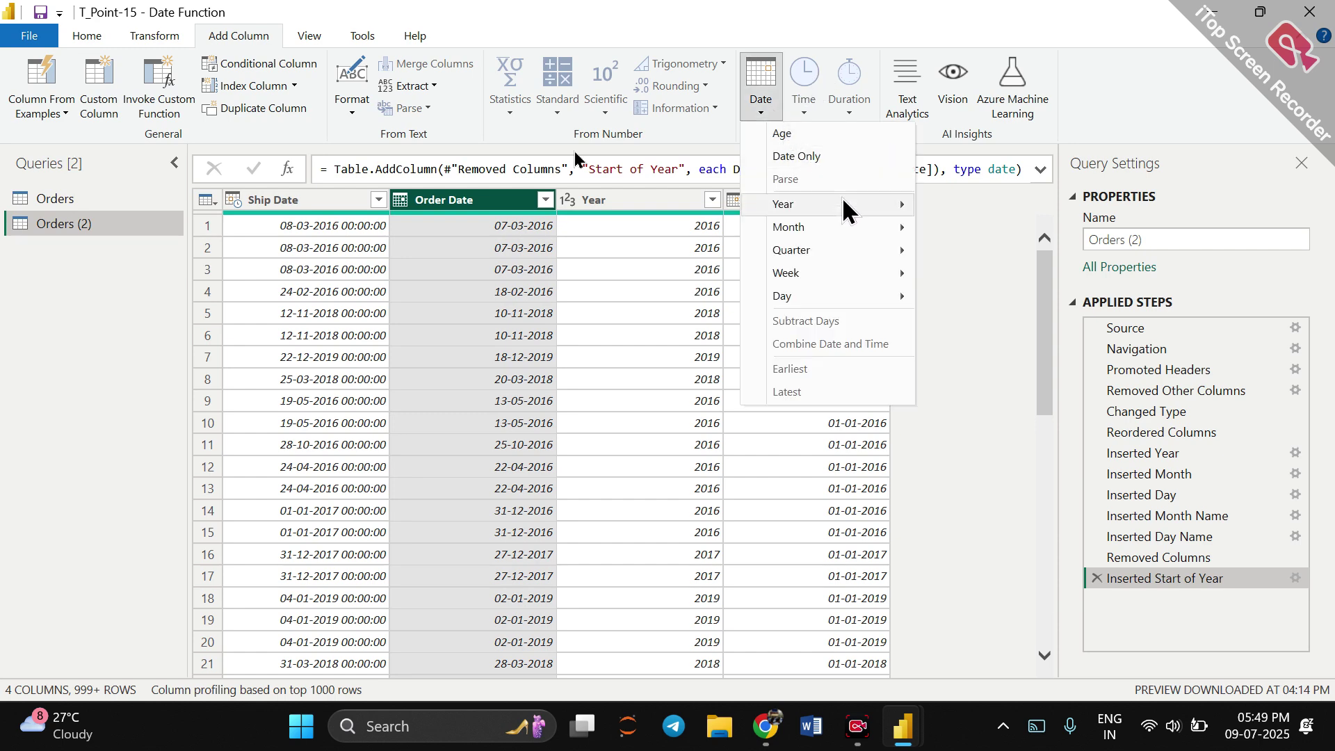
pyautogui.moveTo(854, 202)
pyautogui.click(1003, 252)
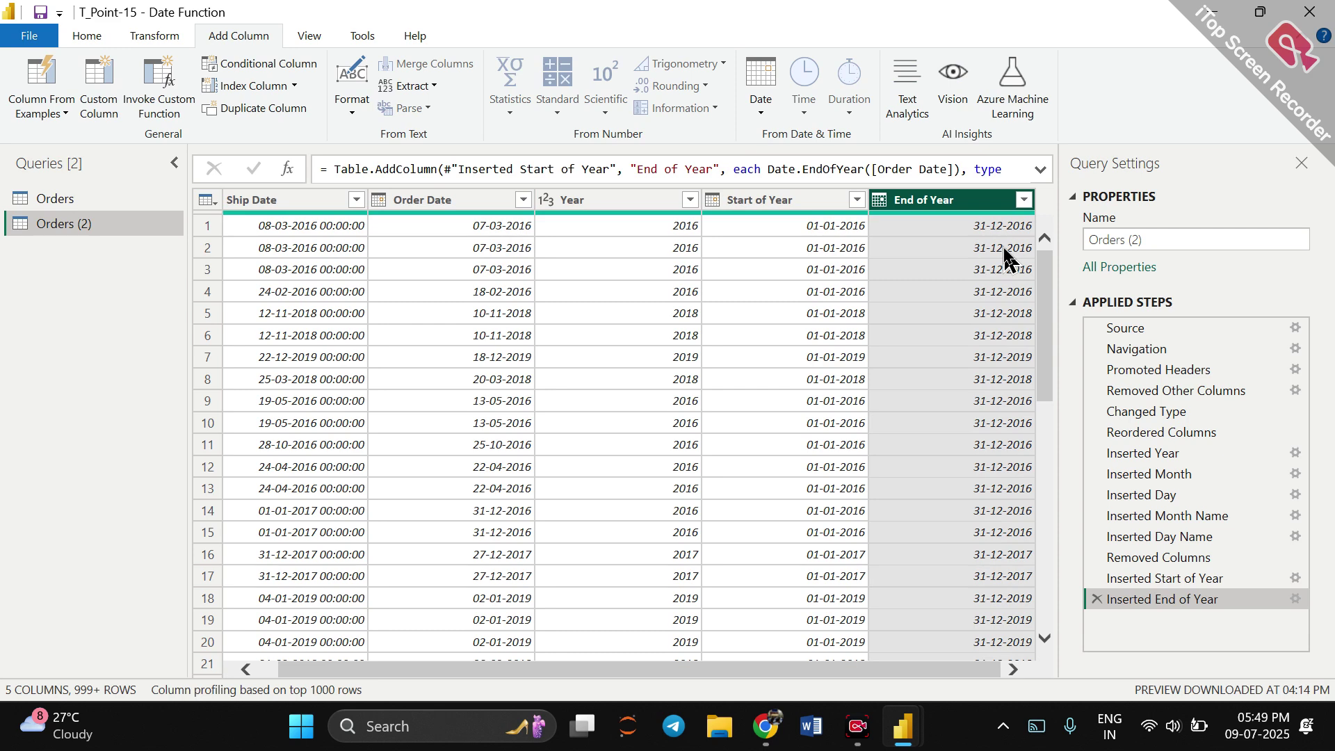
# Remove the Year, Start of Year and End of Year columns from the Orders (2) query.
pyautogui.click(578, 207)
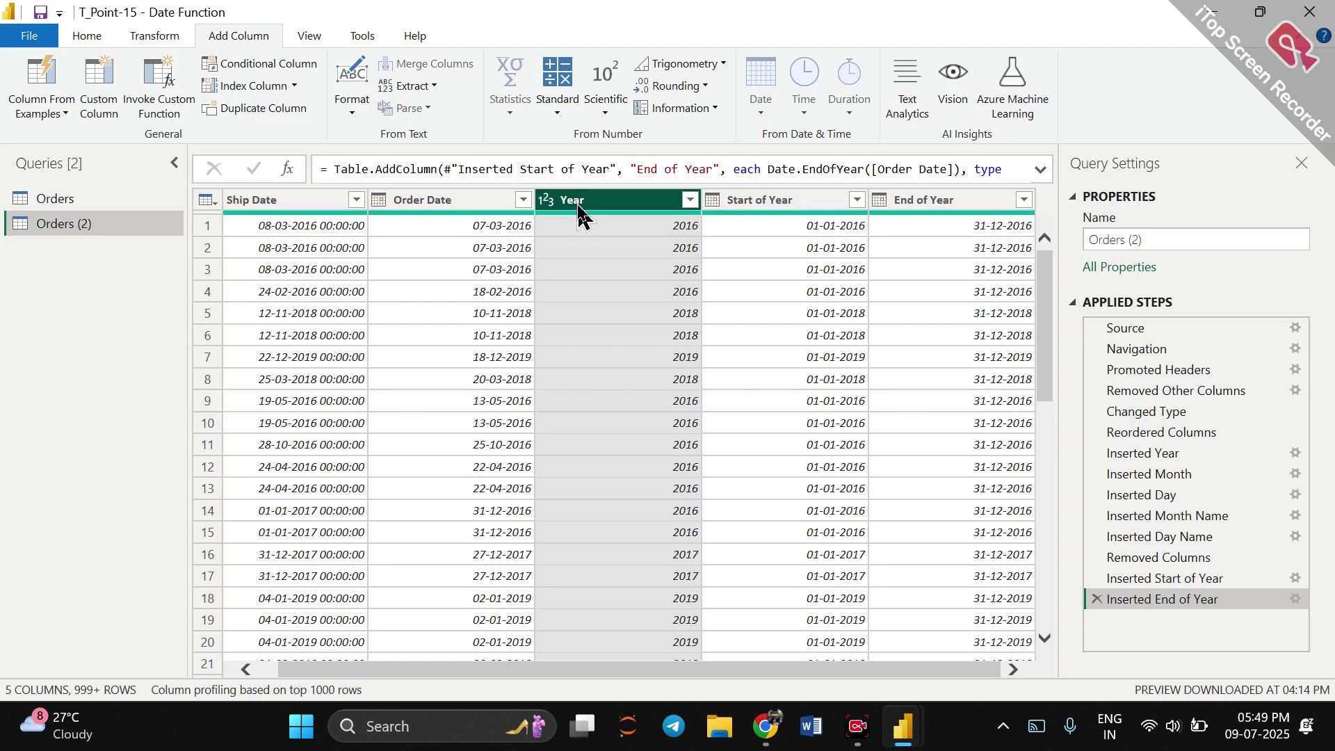
pyautogui.hotkey('shift', 'Right')
pyautogui.hotkey('shift', 'Right')
pyautogui.rightClick(579, 212)
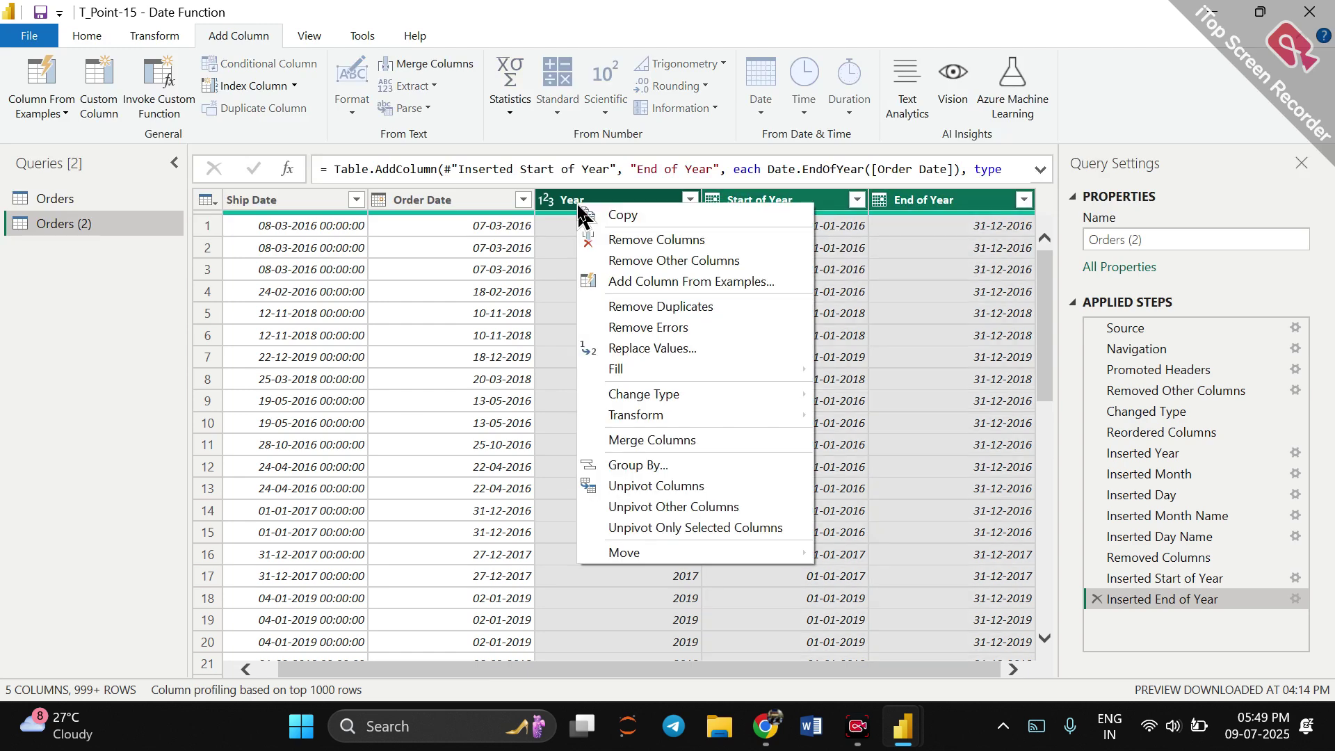
pyautogui.click(641, 241)
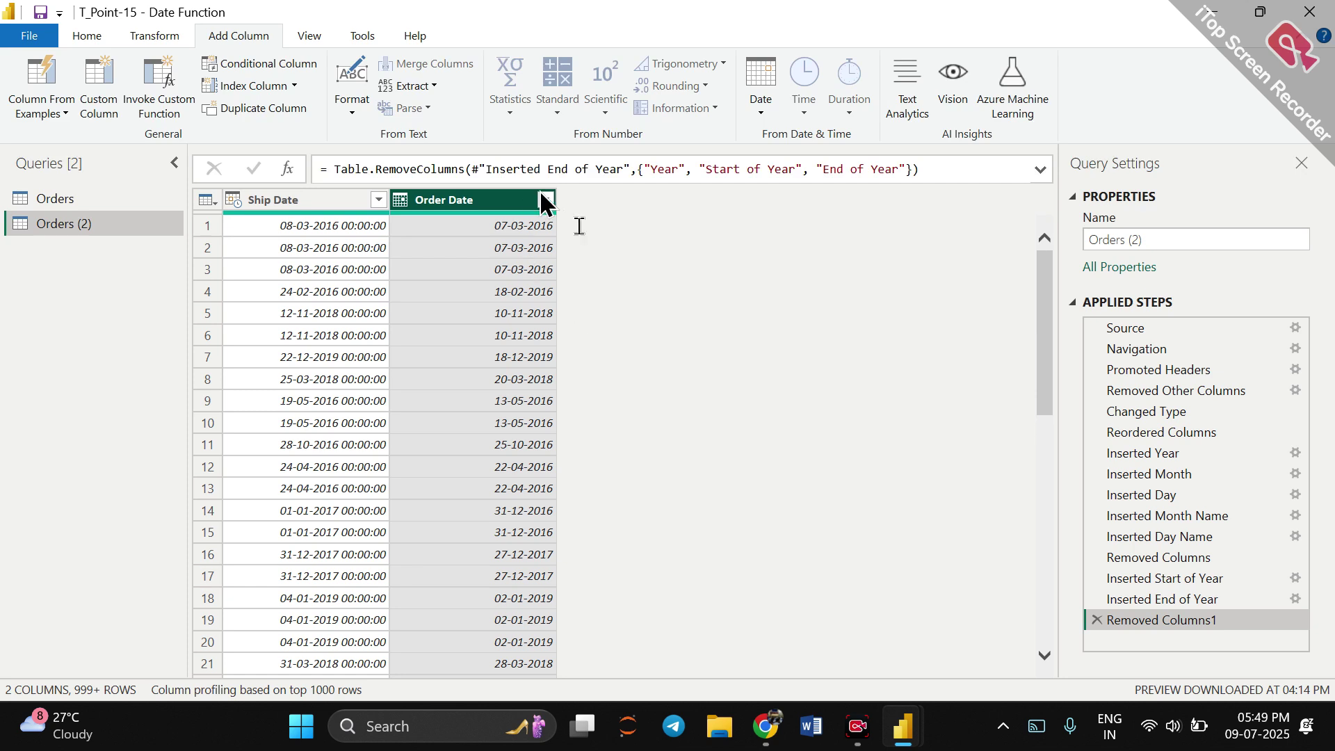
# Add a Start of Month column calculated from the Order Date column.
pyautogui.click(762, 89)
pyautogui.moveTo(873, 228)
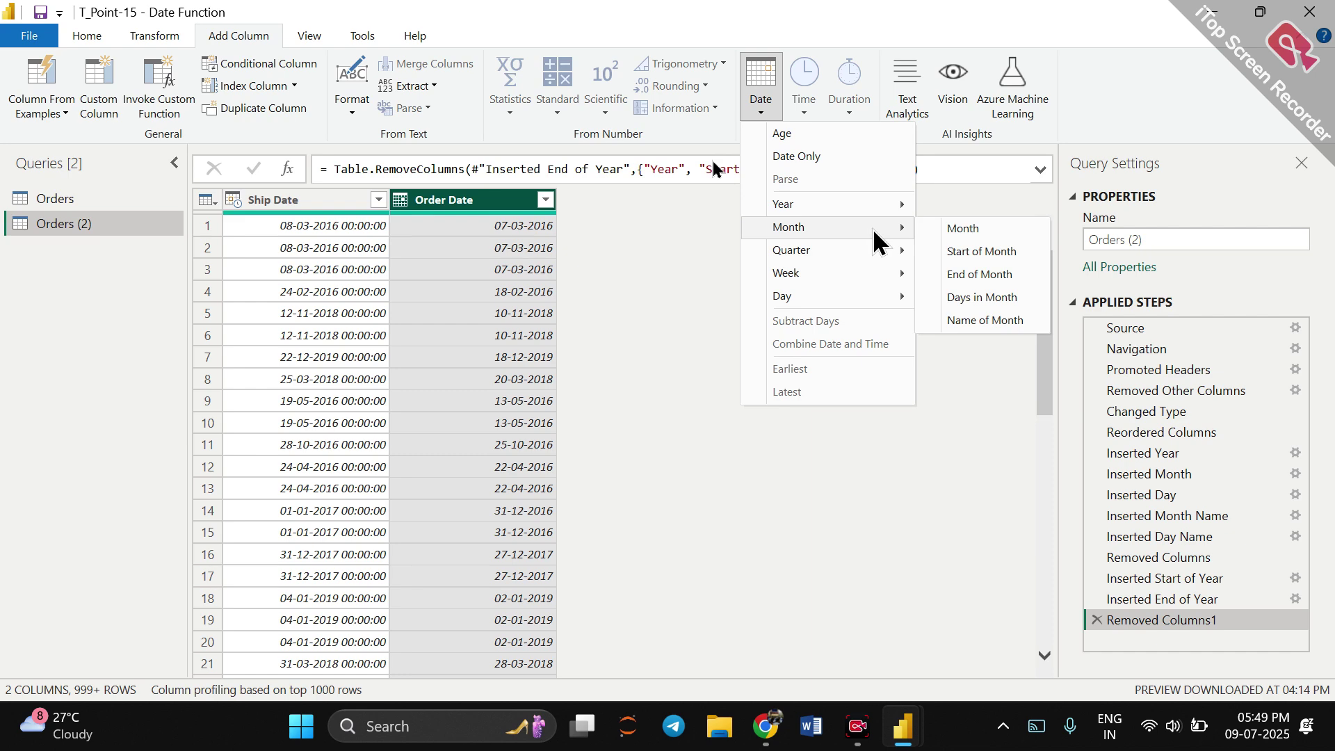
pyautogui.click(959, 252)
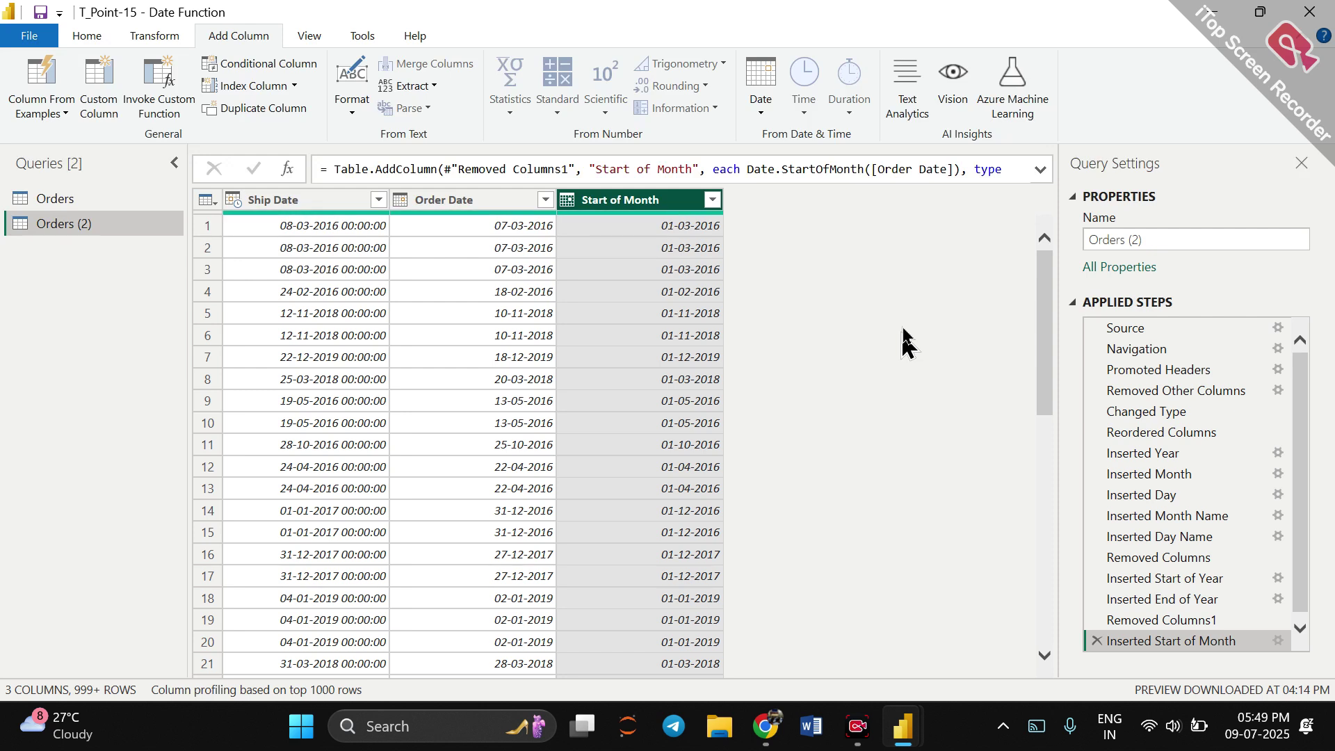
# Add an End of Month column calculated from the Order Date column.
pyautogui.click(467, 203)
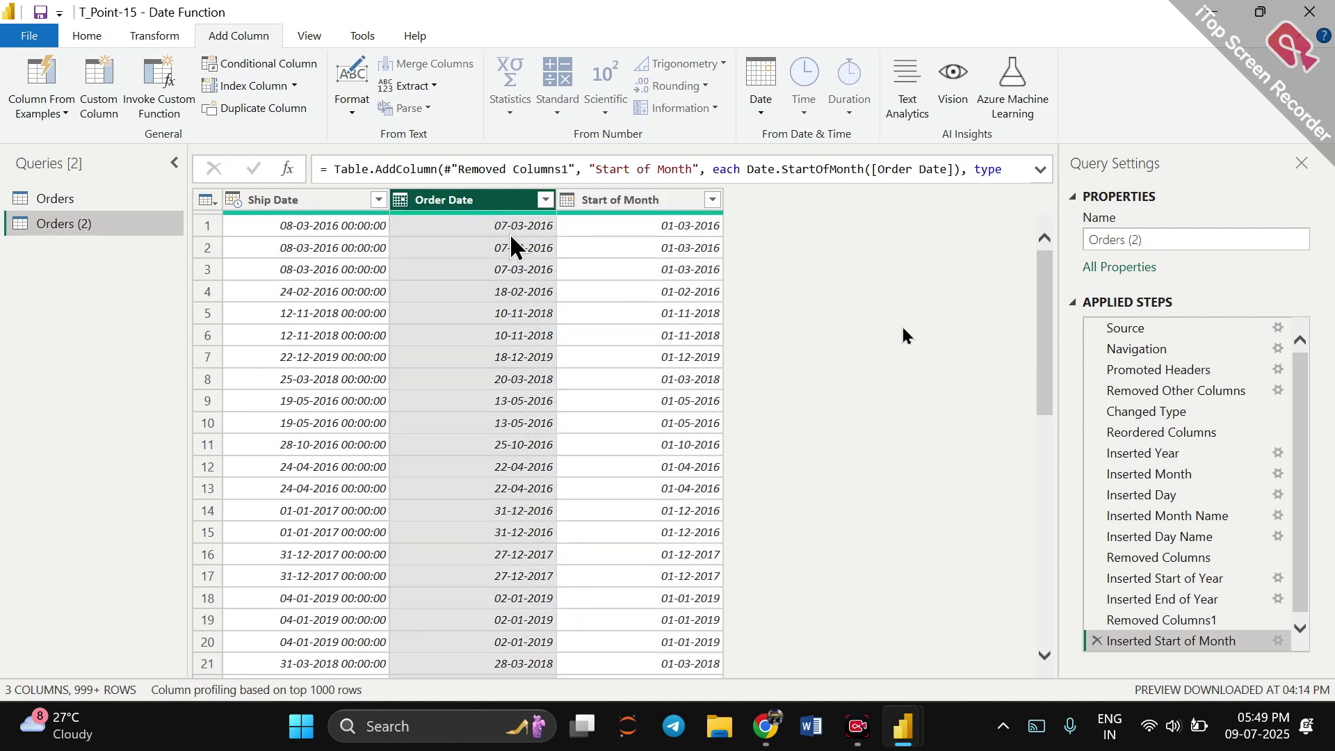
pyautogui.click(510, 231)
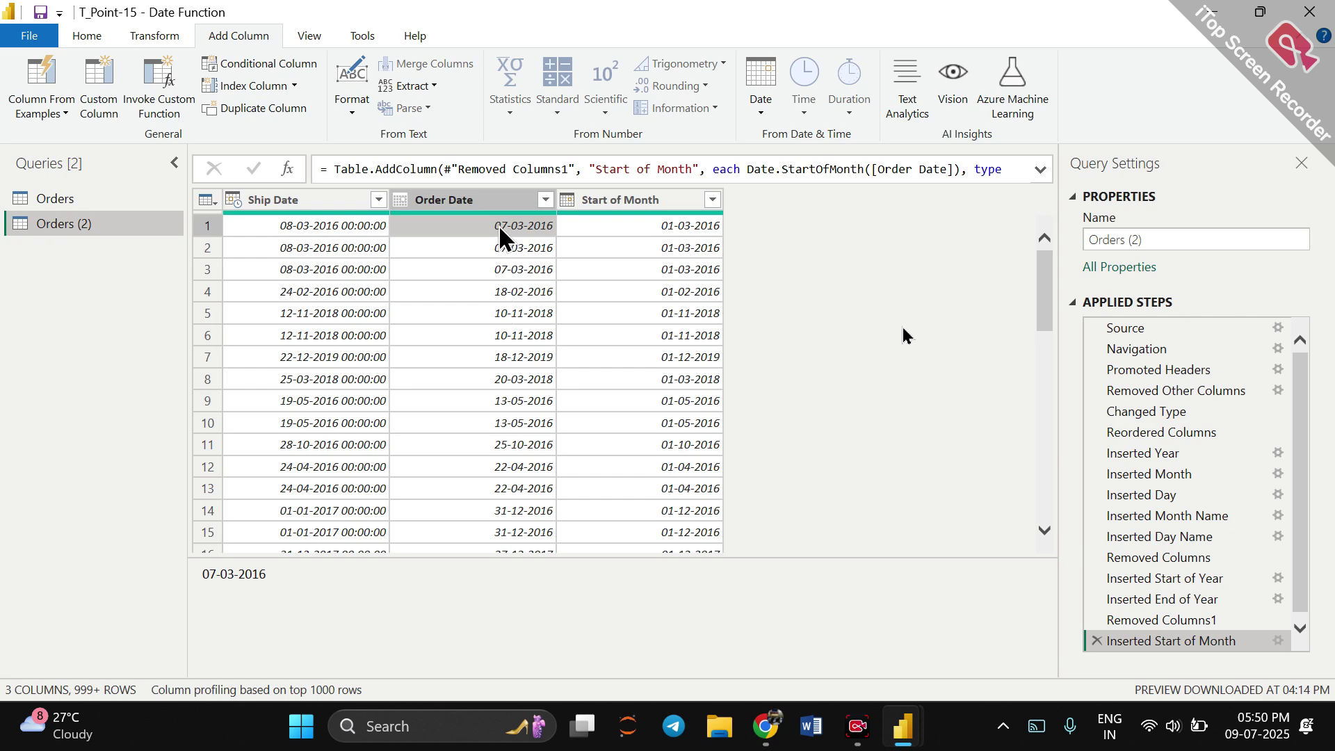
pyautogui.click(491, 201)
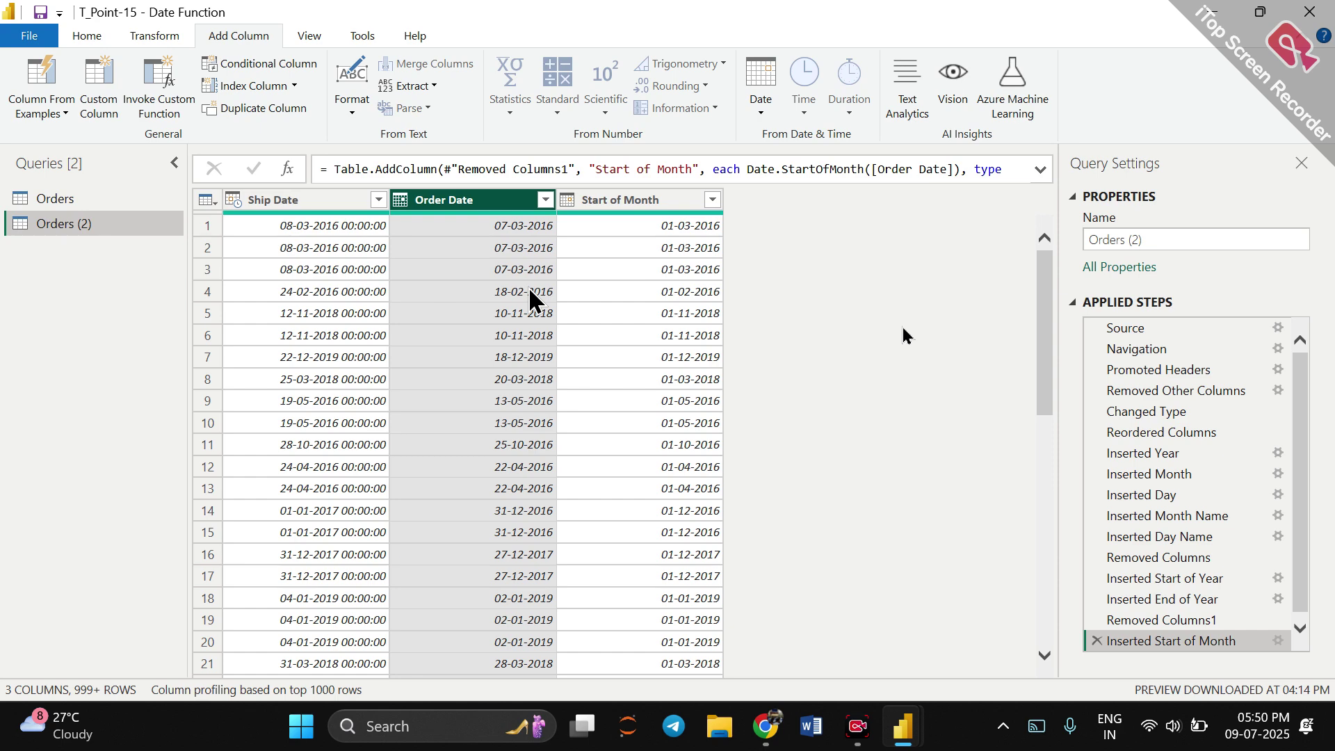
pyautogui.click(762, 108)
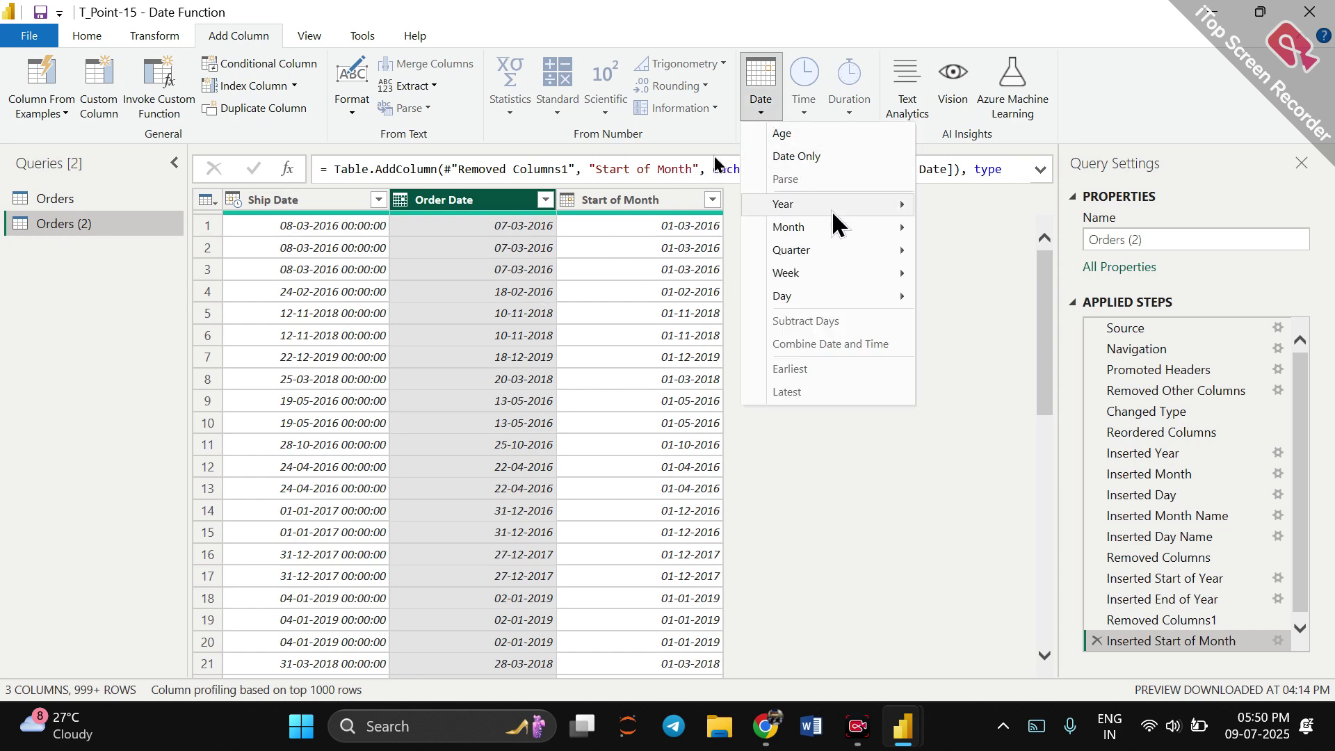
pyautogui.moveTo(844, 228)
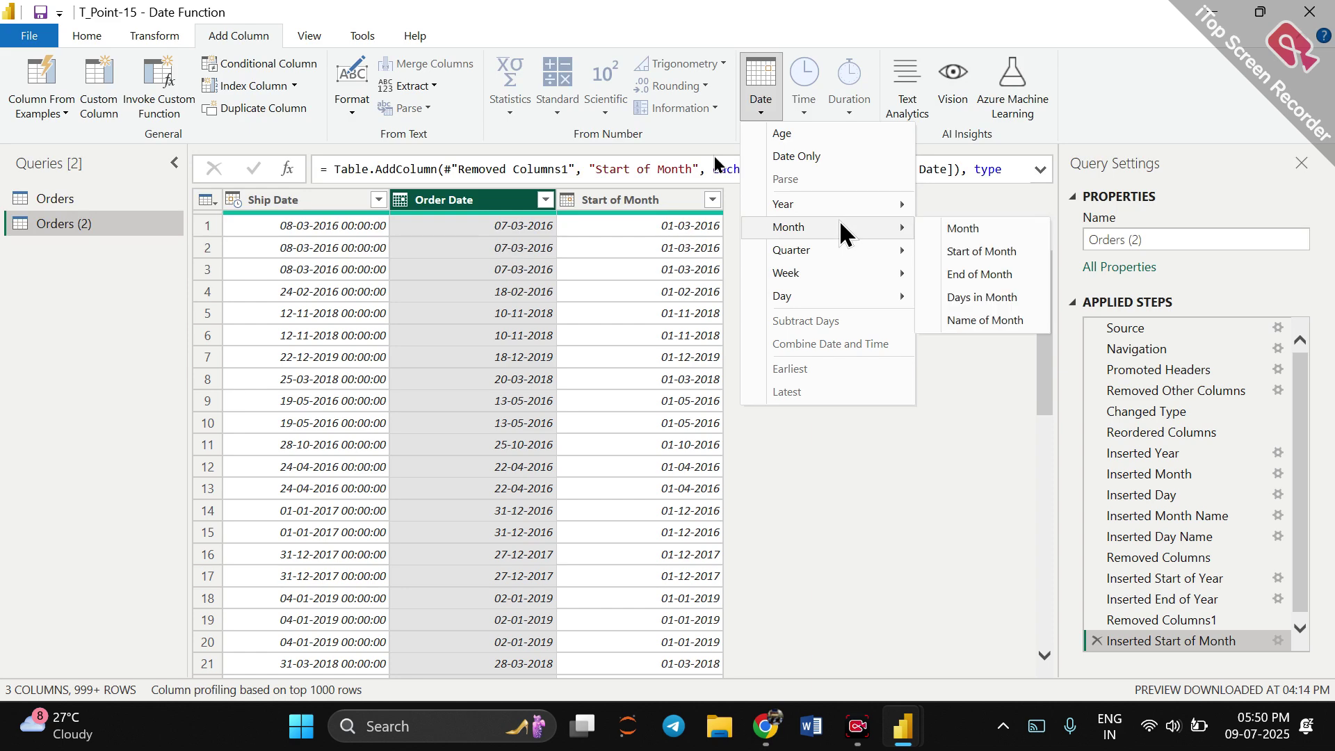
pyautogui.click(973, 275)
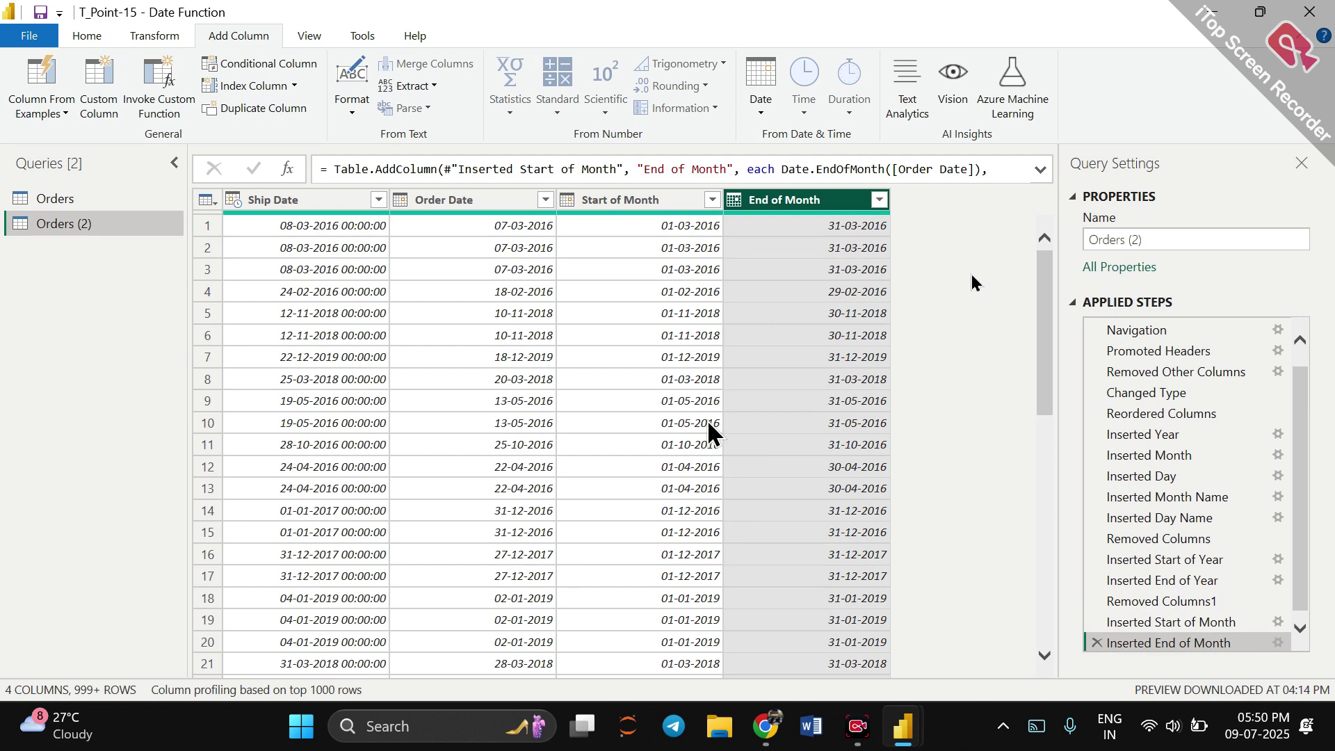
pyautogui.scroll(-10, 709, 423)
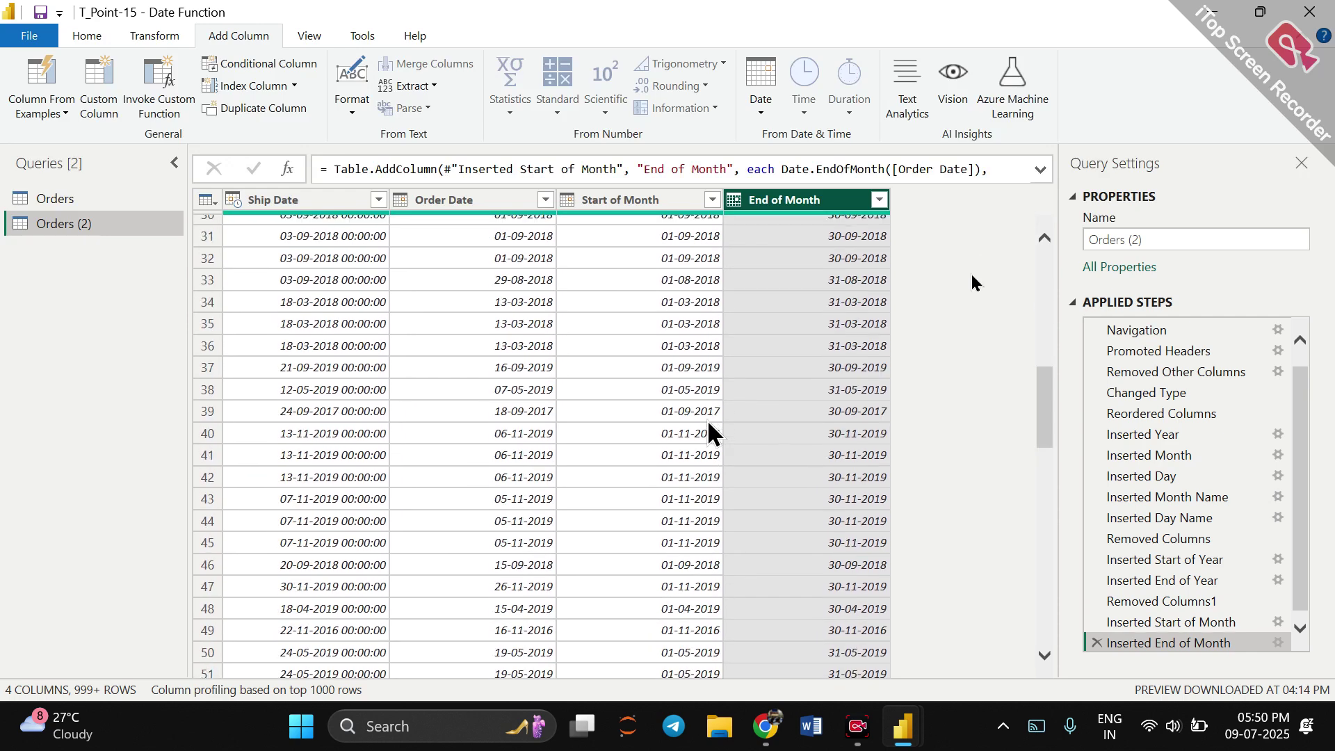
pyautogui.scroll(-1, 707, 432)
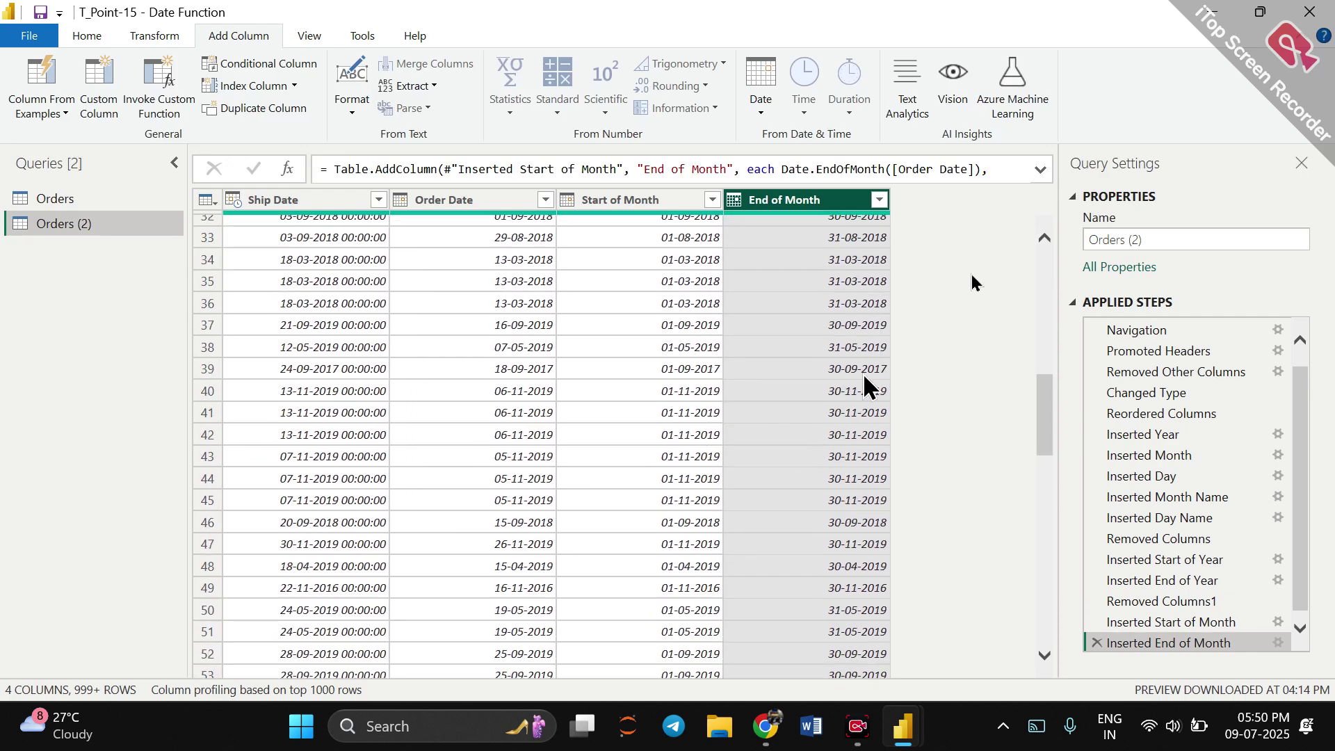
pyautogui.scroll(10, 864, 386)
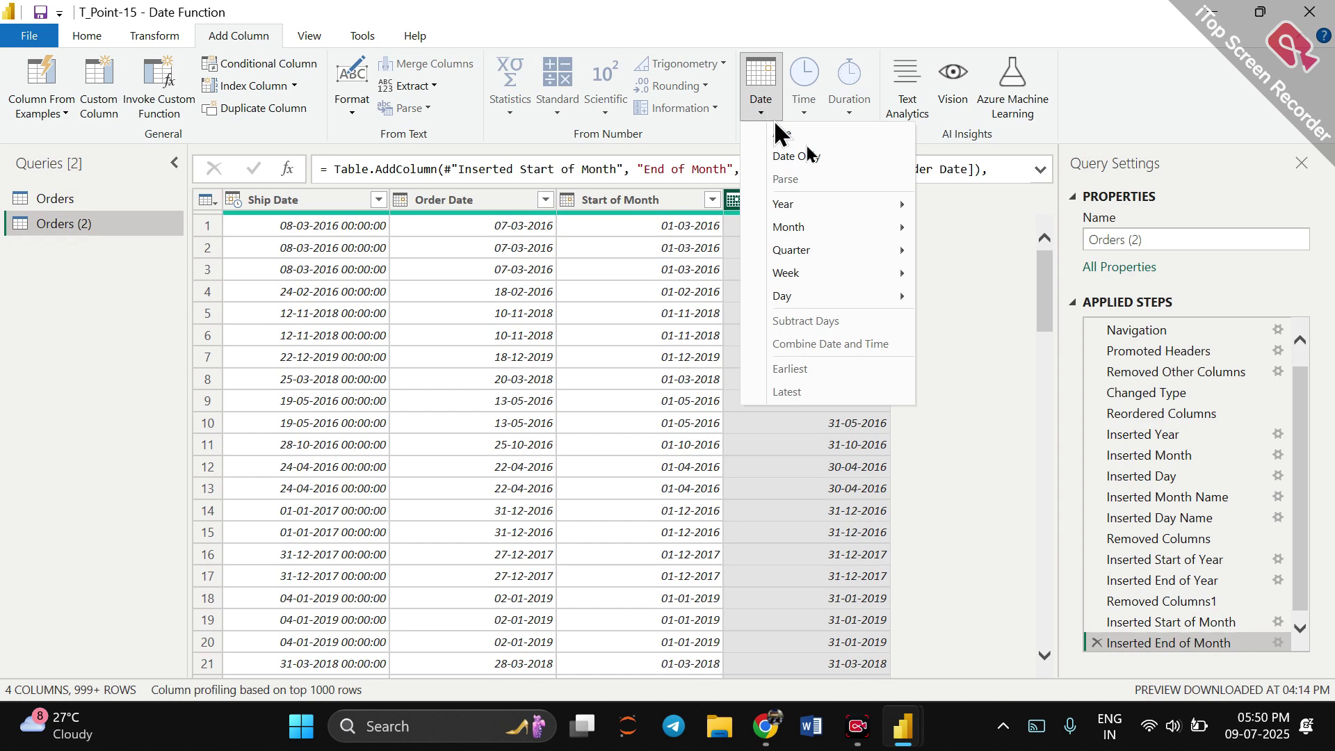
pyautogui.moveTo(862, 300)
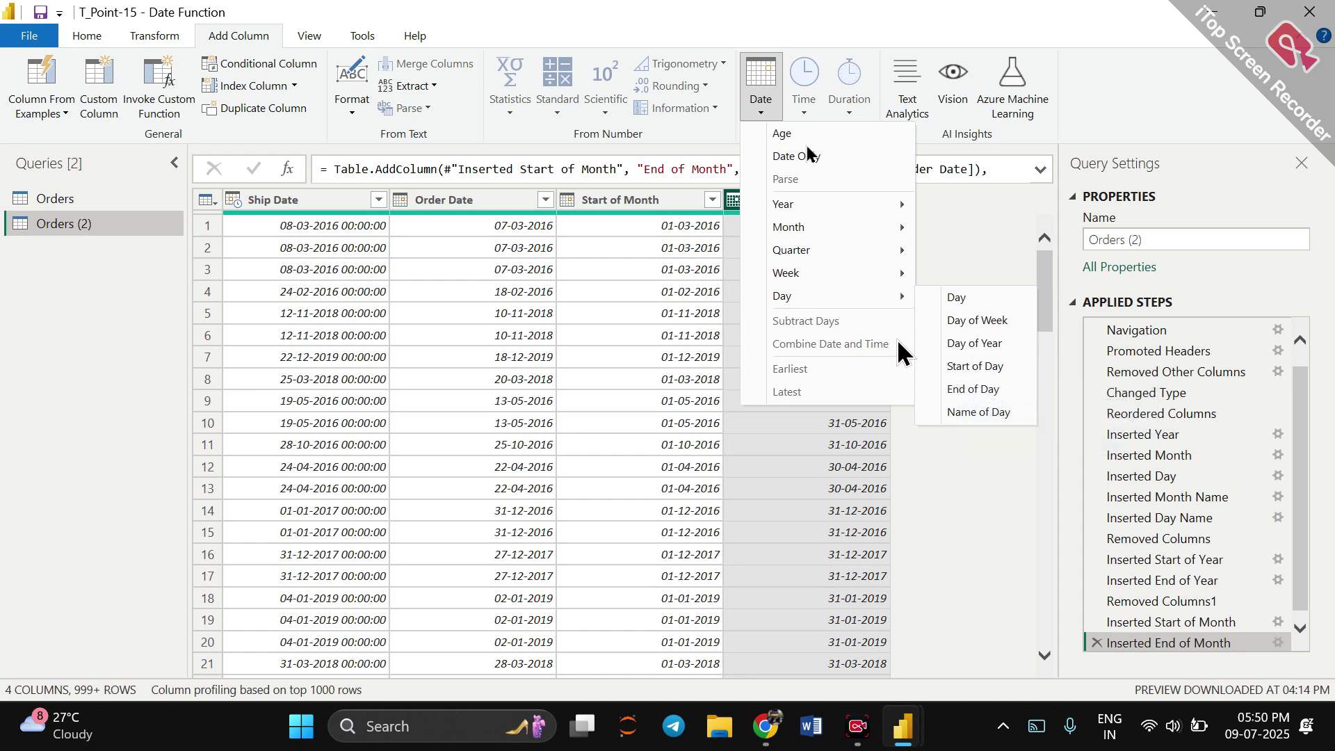
# Remove the Start of Month and End of Month columns from the Orders (2) query.
pyautogui.moveTo(887, 213)
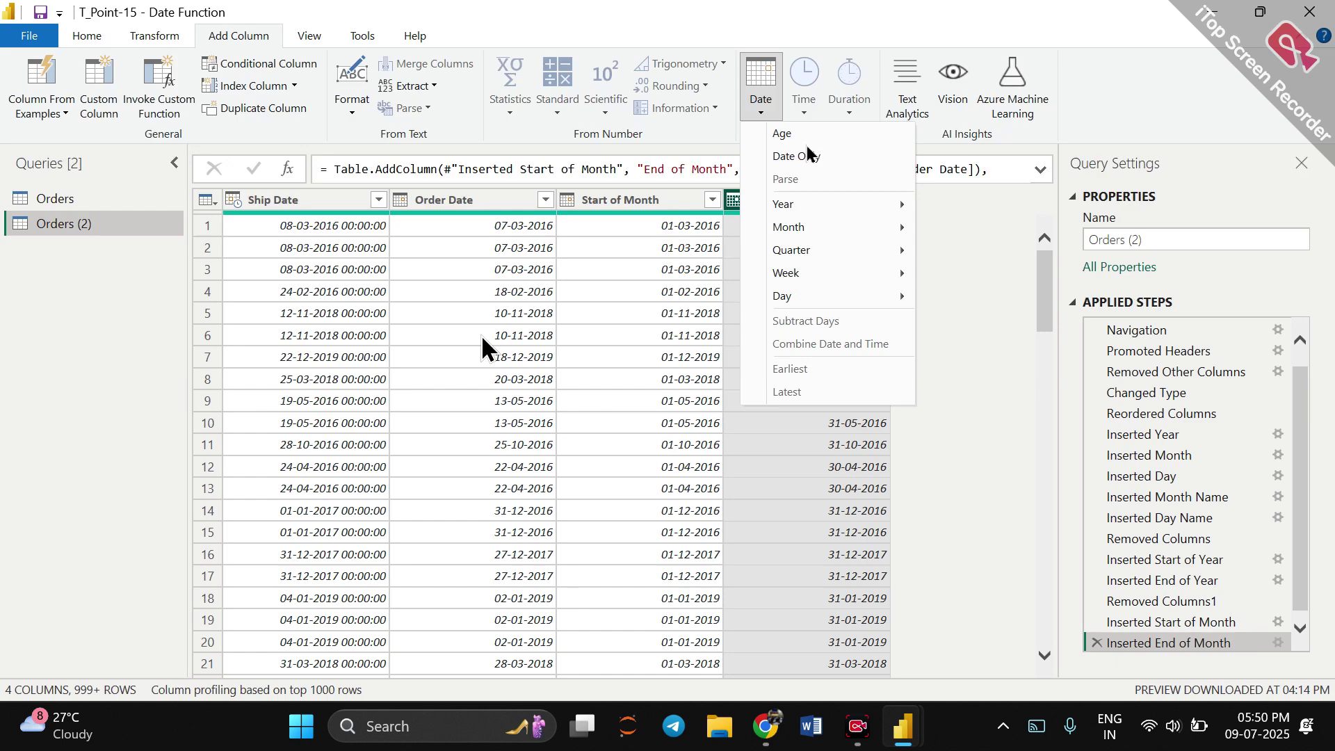
pyautogui.click(606, 208)
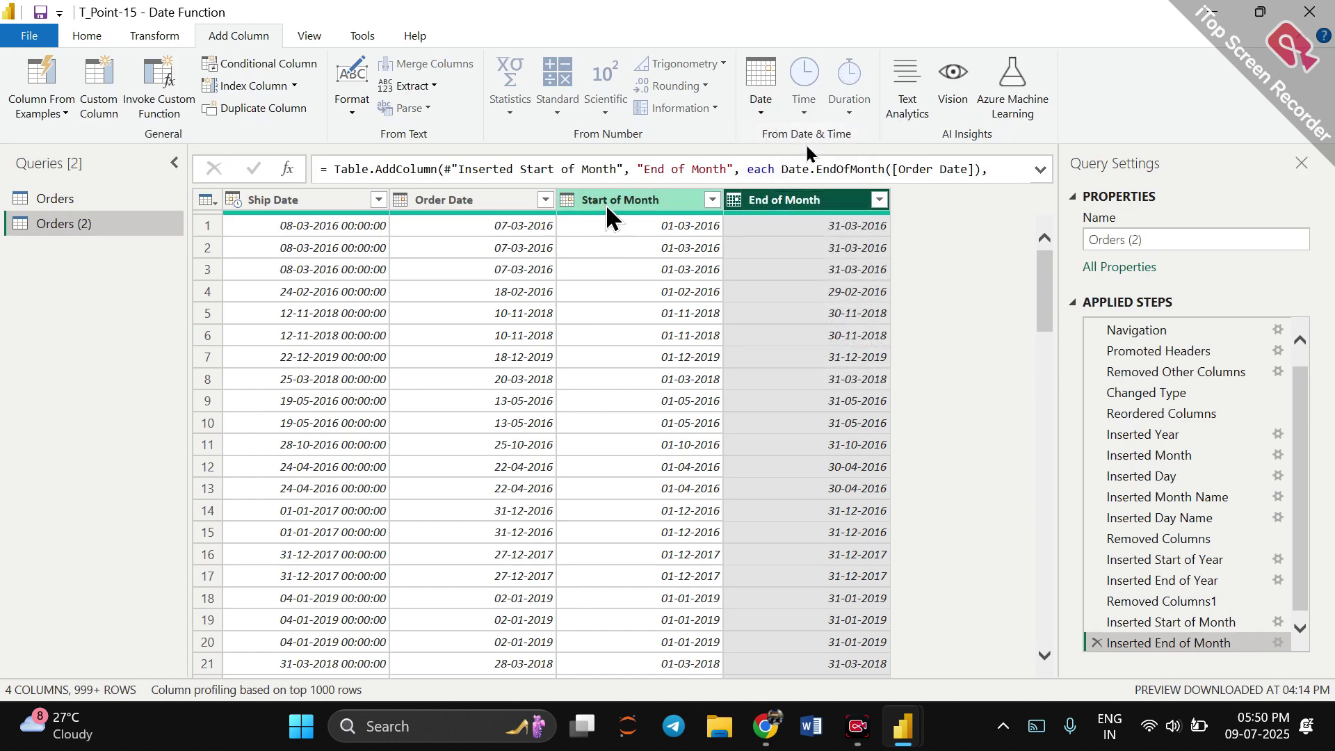
pyautogui.keyDown('ctrl'); pyautogui.click(606, 203); pyautogui.keyUp('ctrl')
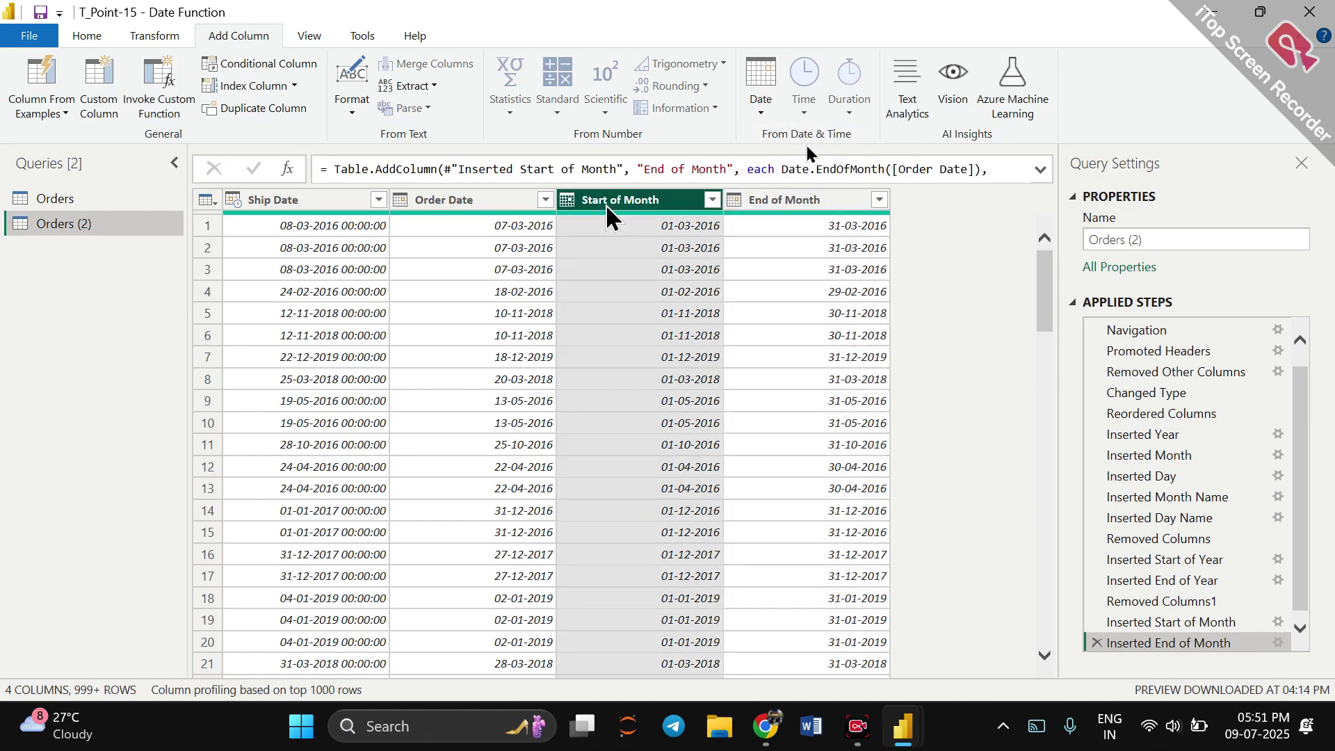
pyautogui.rightClick(606, 203)
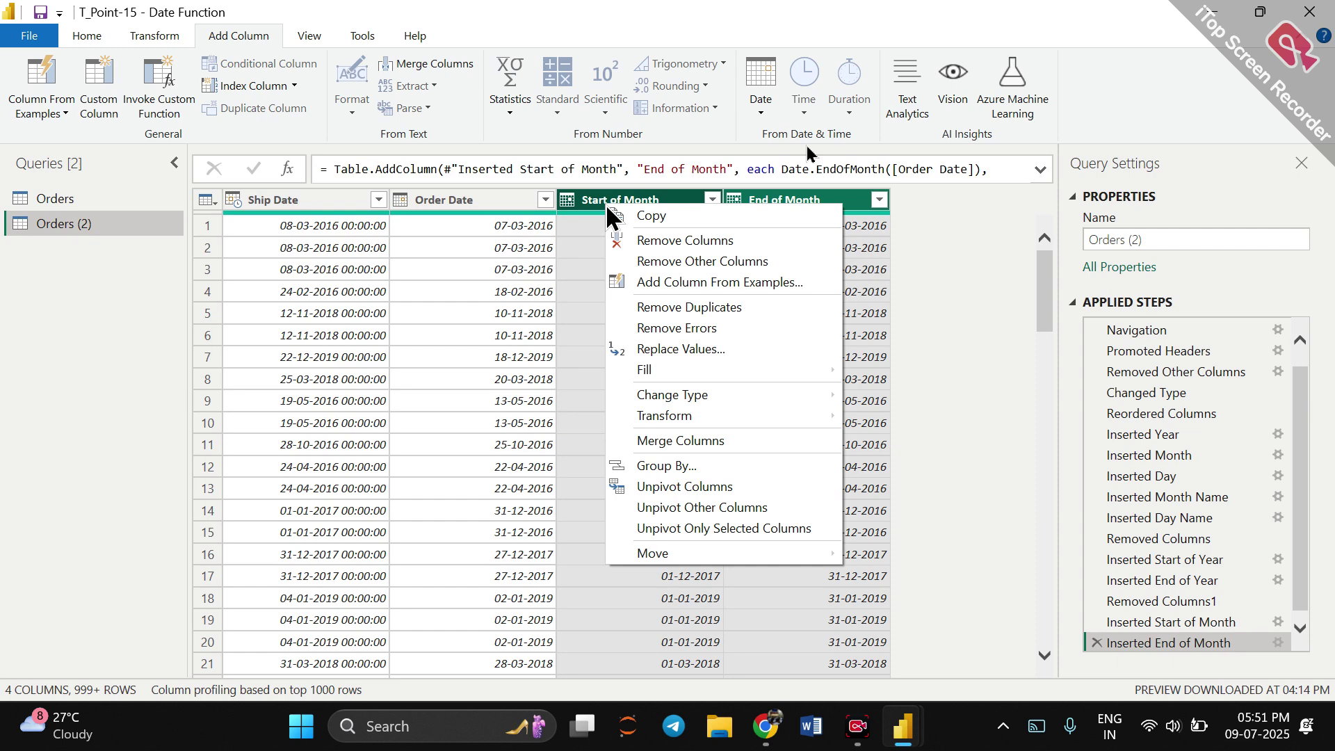
pyautogui.click(676, 235)
# Add a Quarter of Year column calculated from the Order Date column.
pyautogui.click(528, 227)
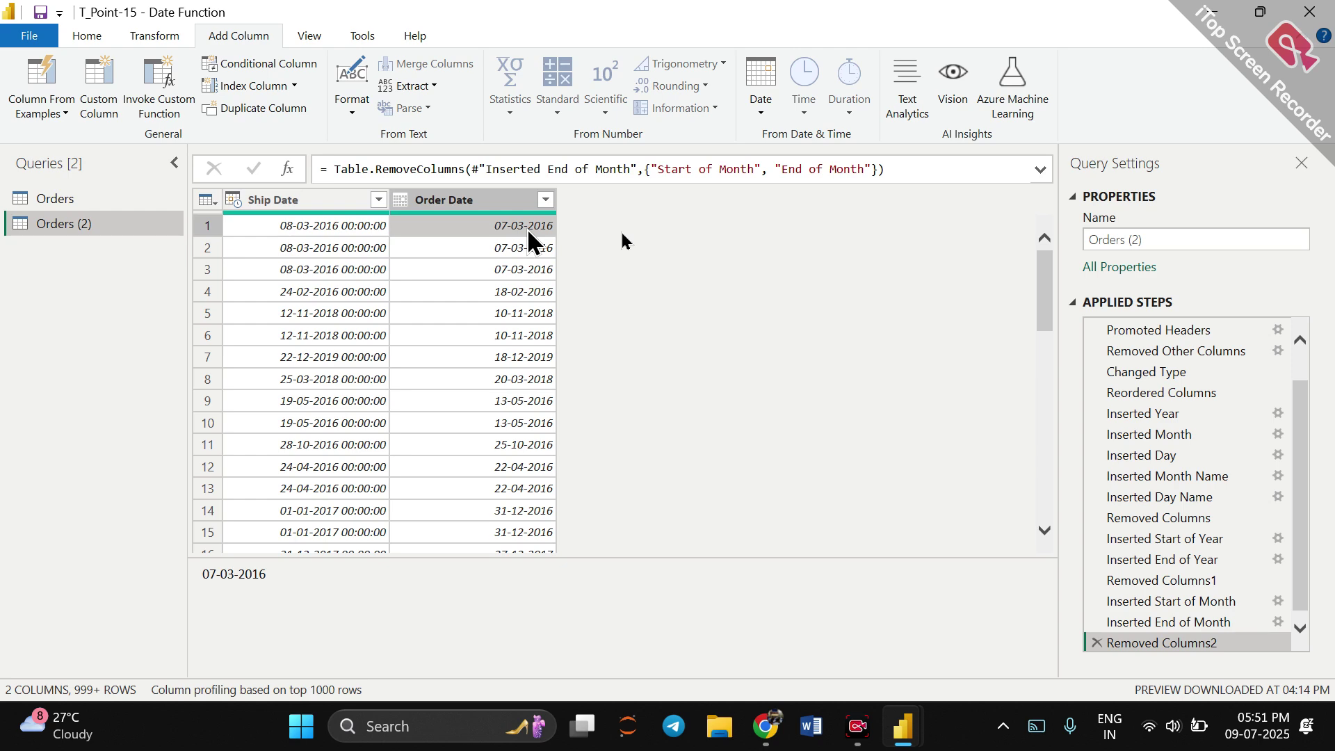
pyautogui.click(531, 293)
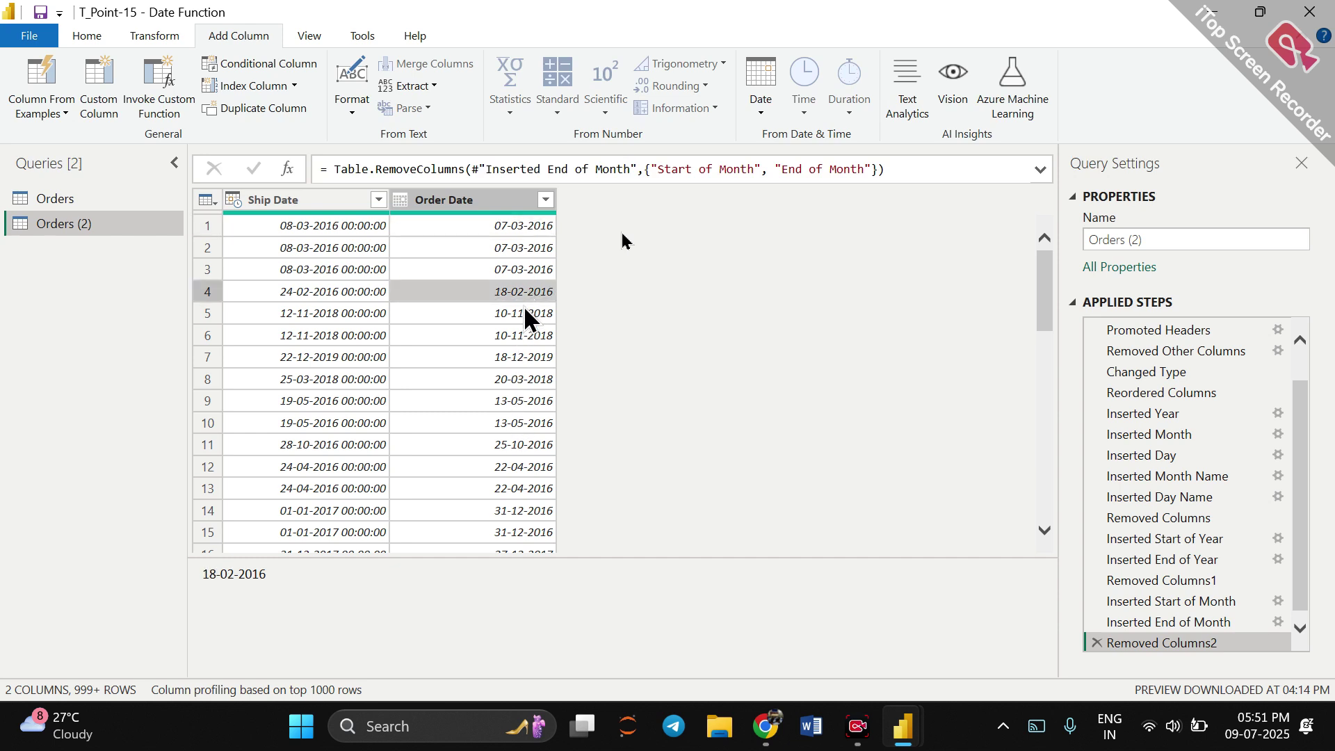
pyautogui.click(524, 314)
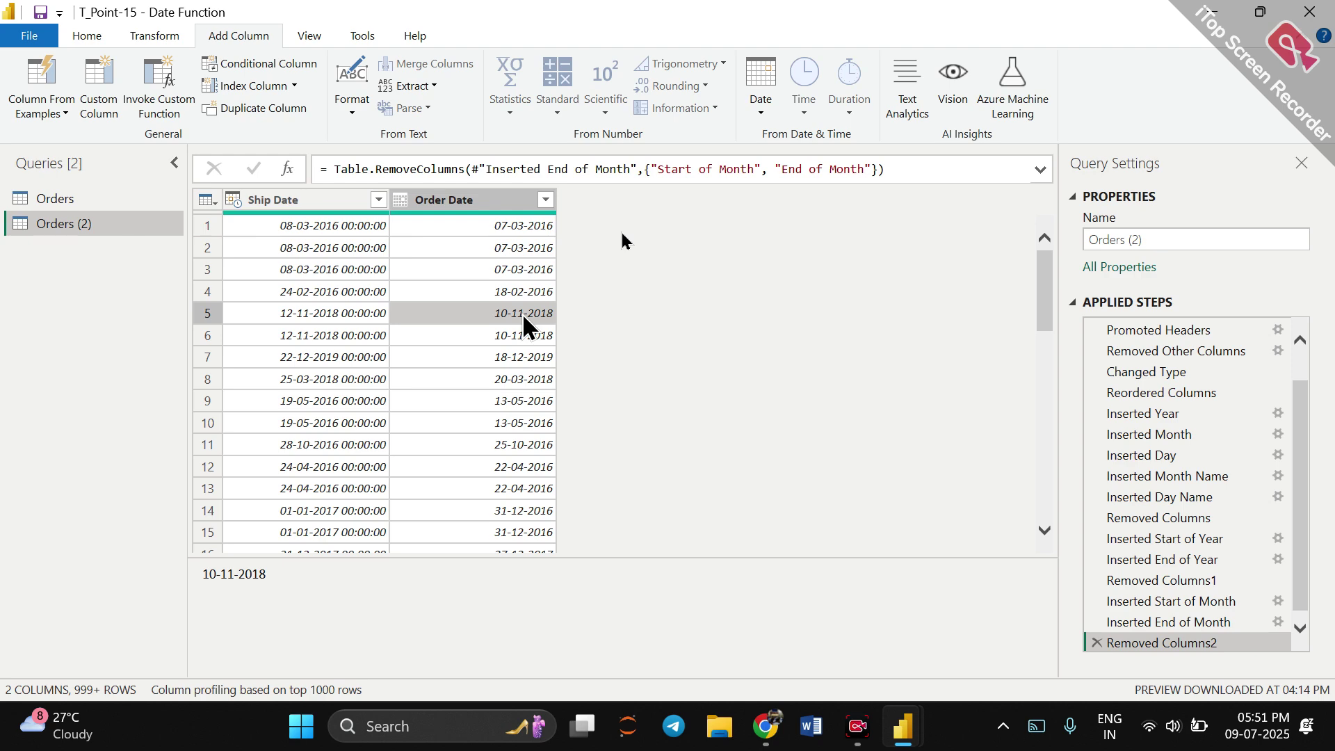
pyautogui.click(473, 199)
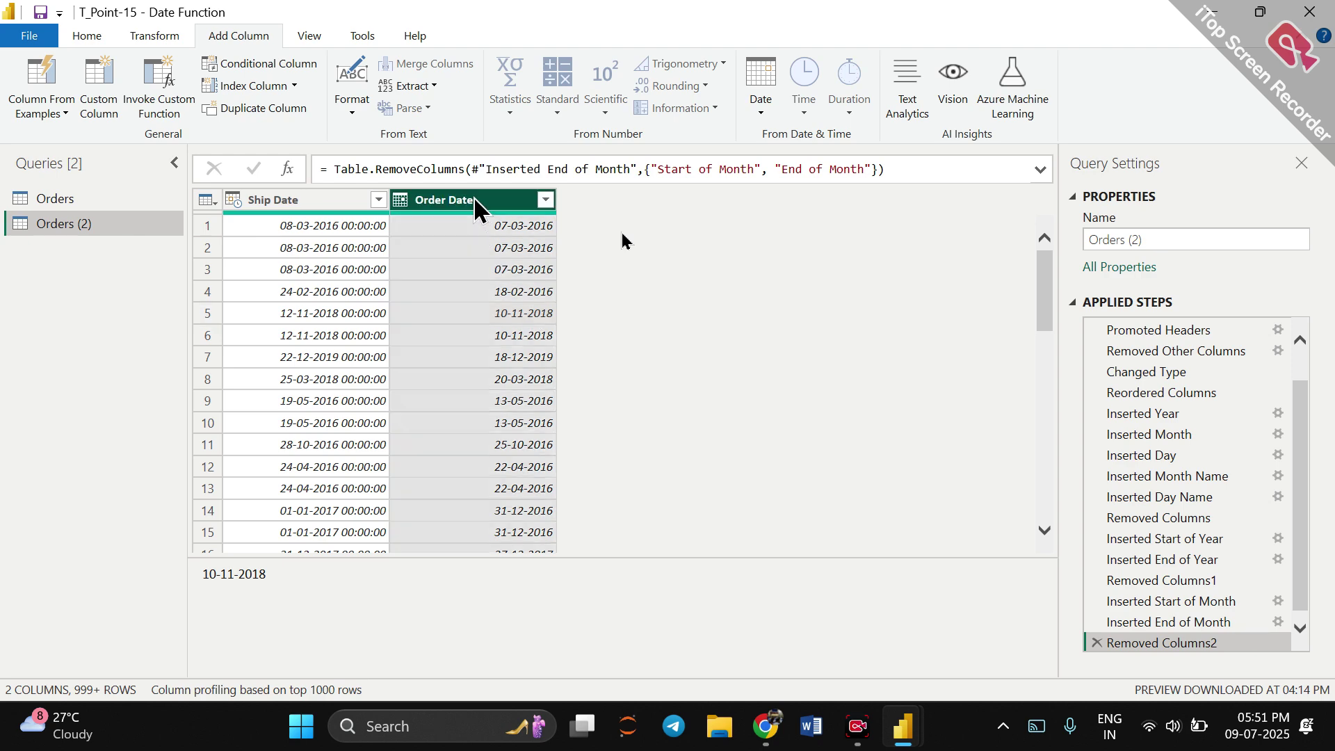
pyautogui.click(759, 106)
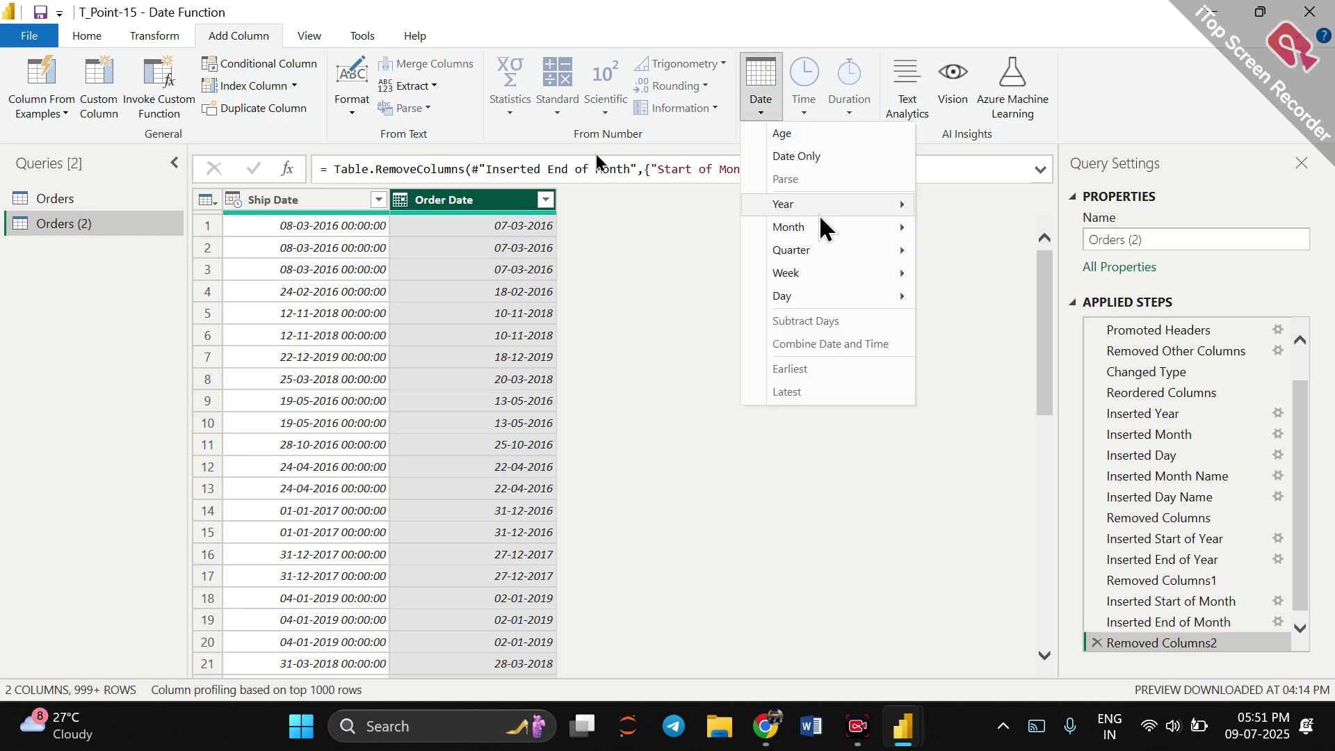
pyautogui.moveTo(859, 257)
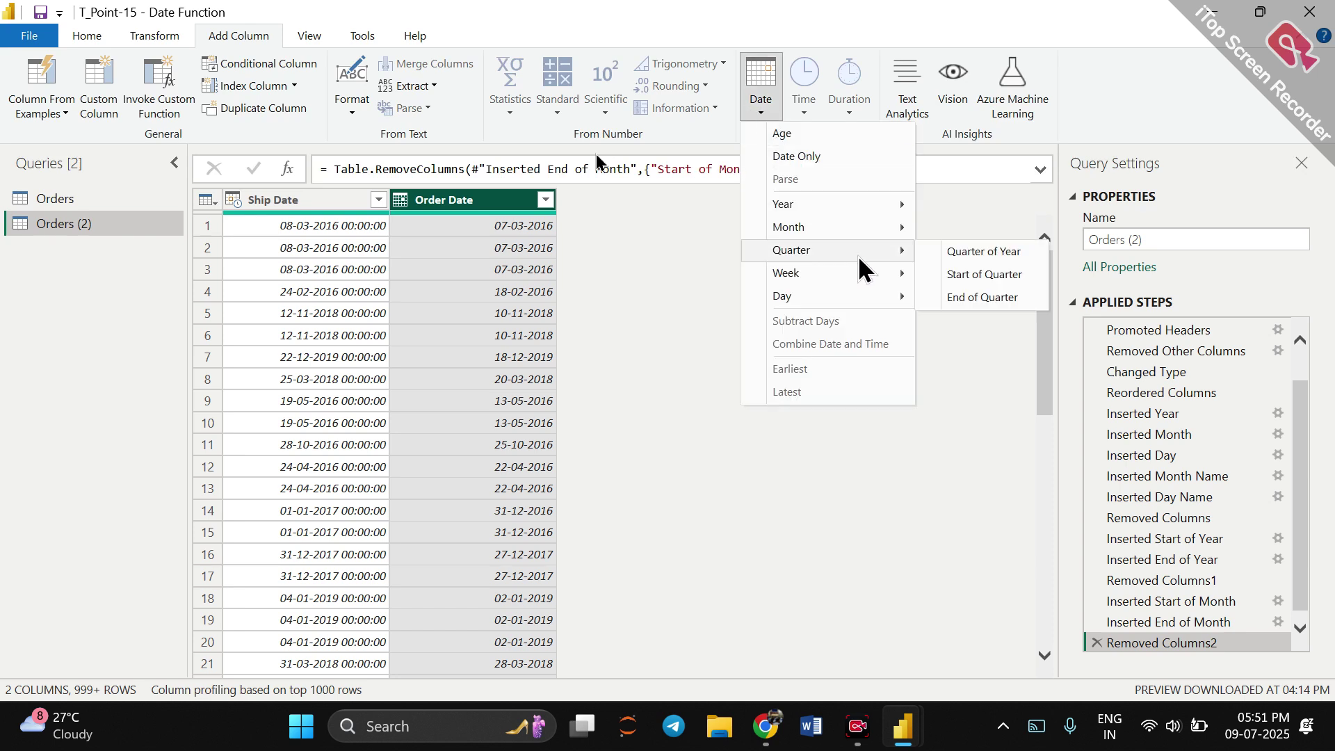
pyautogui.click(962, 256)
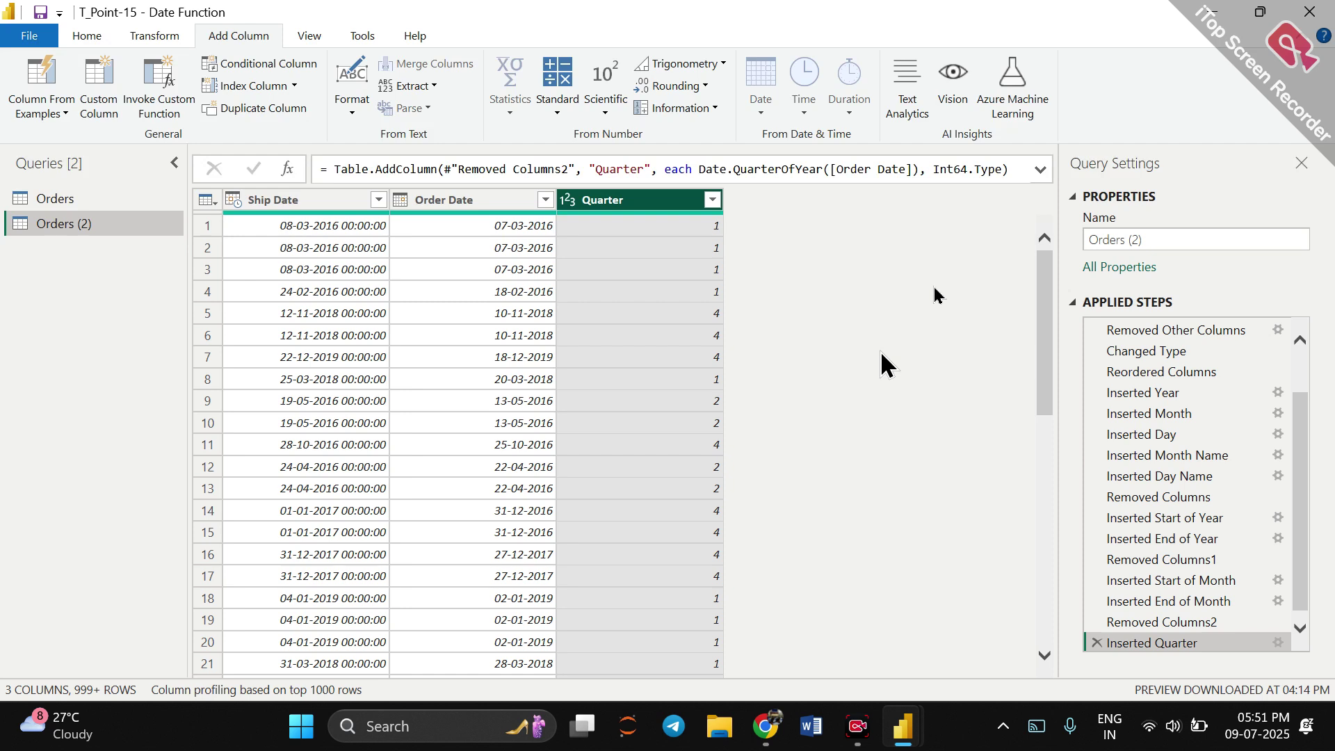
# Add a Week of Year column calculated from Order Date and check its values in individual rows.
pyautogui.click(434, 200)
pyautogui.click(772, 110)
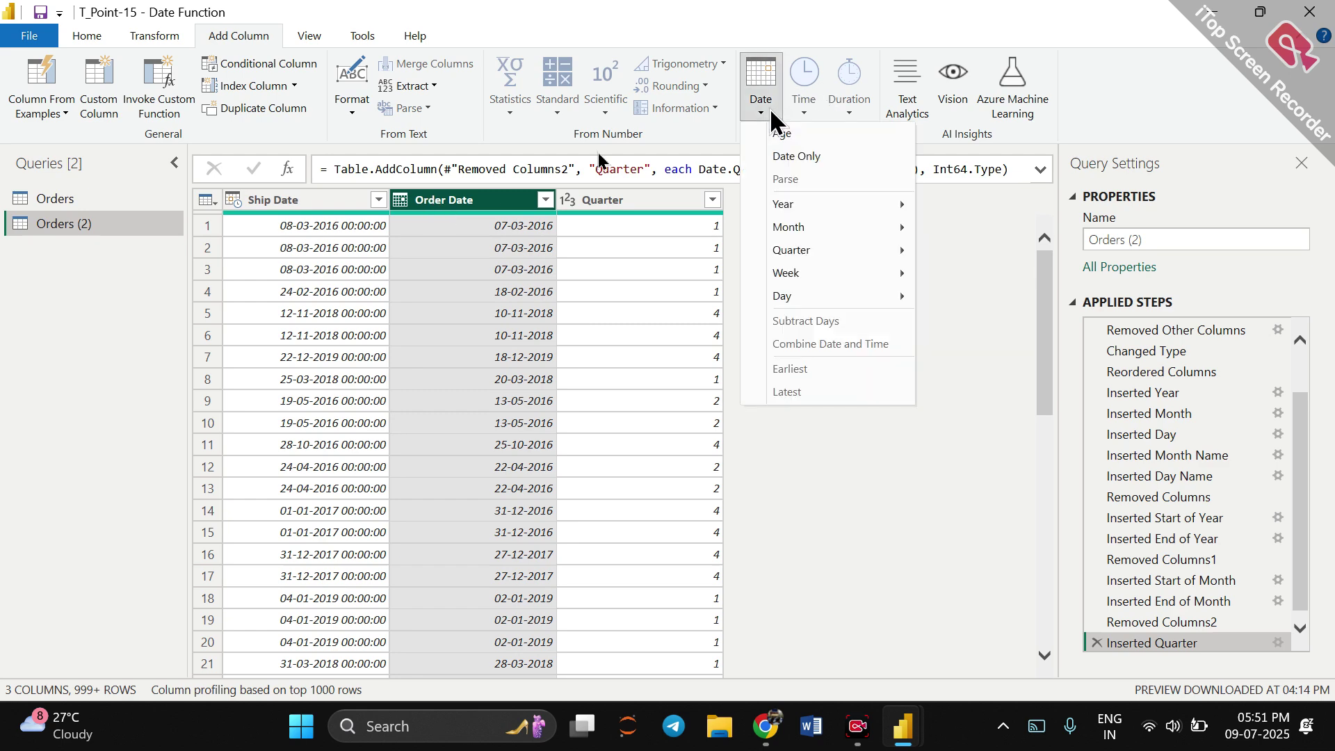
pyautogui.moveTo(871, 275)
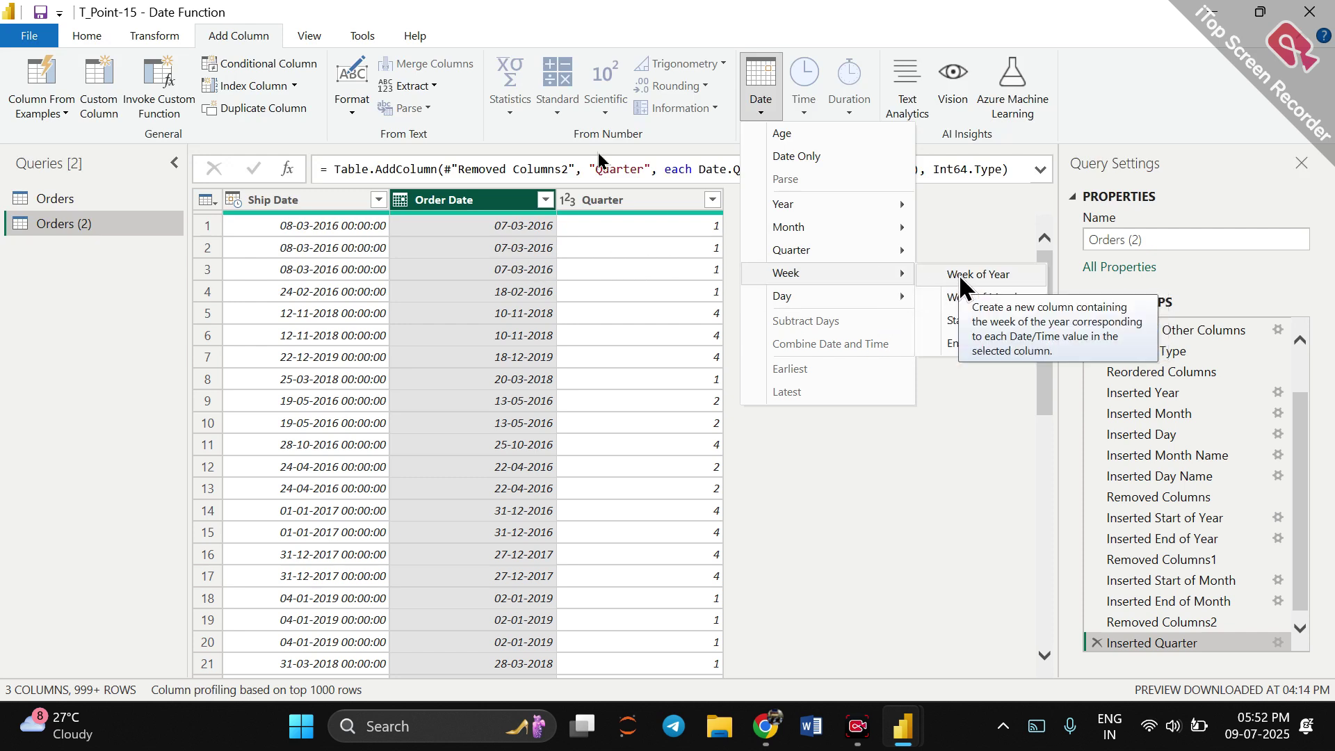
pyautogui.click(959, 274)
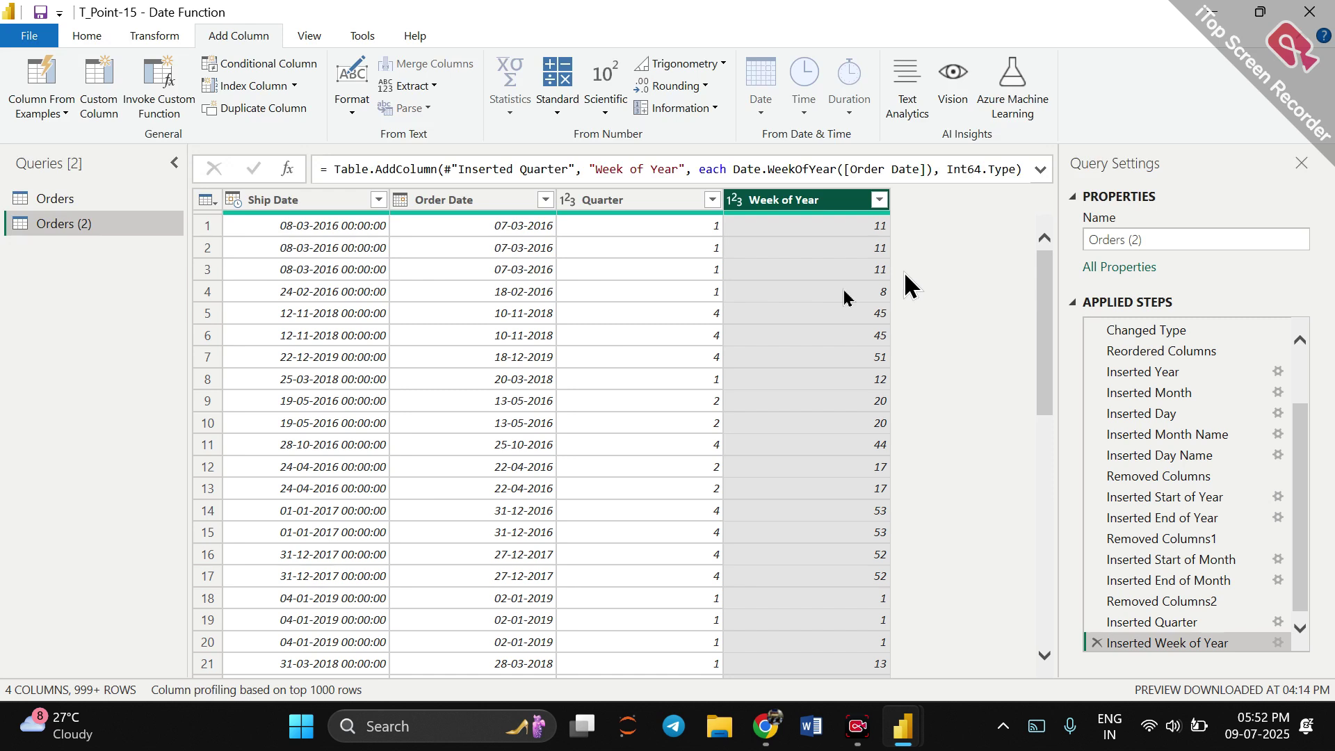
pyautogui.click(857, 231)
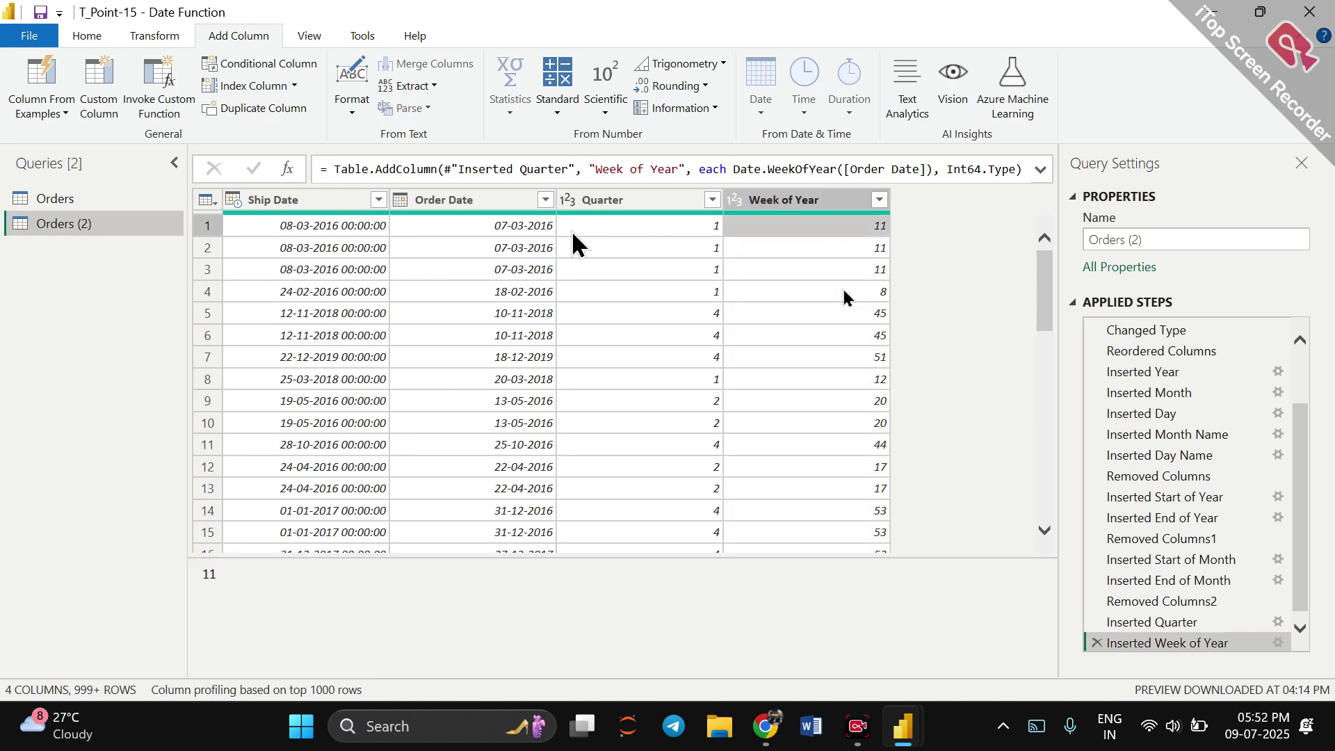
pyautogui.click(878, 336)
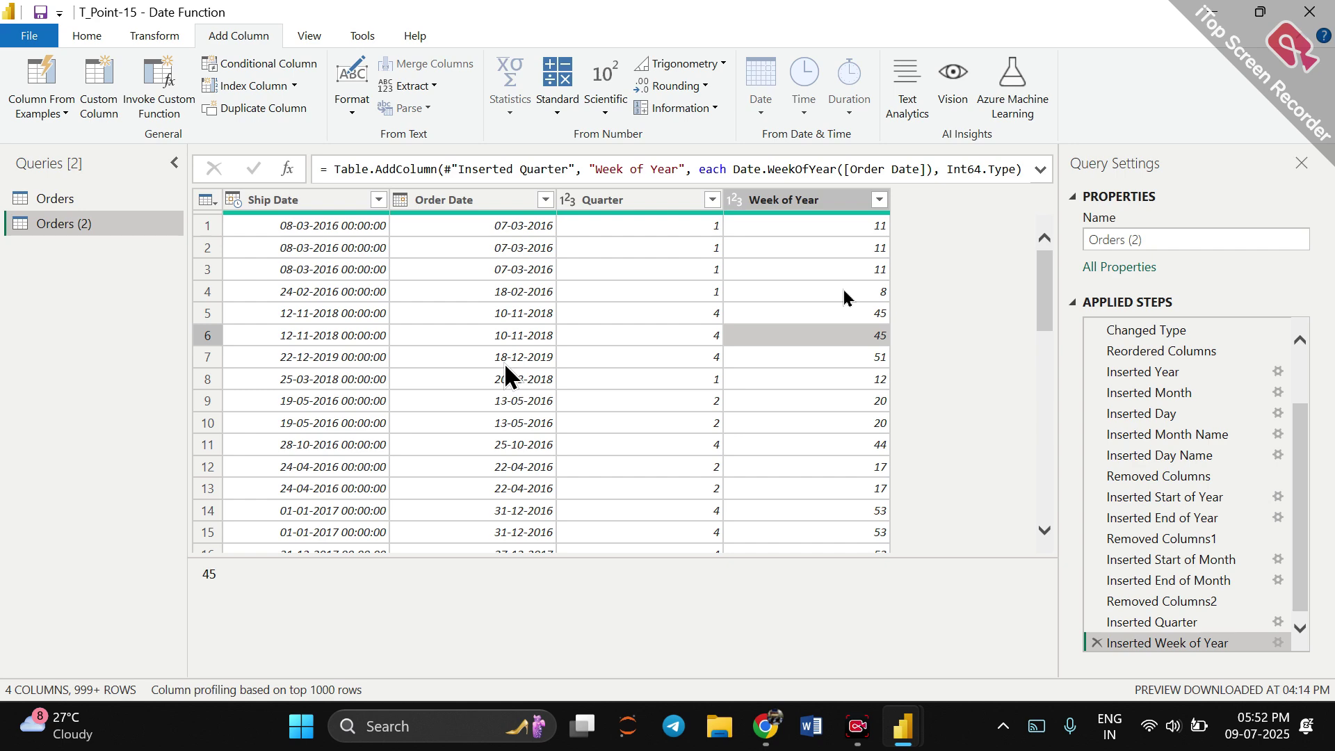
# Add a Week of Month column calculated from Order Date and compare it with the first row's date.
pyautogui.click(469, 203)
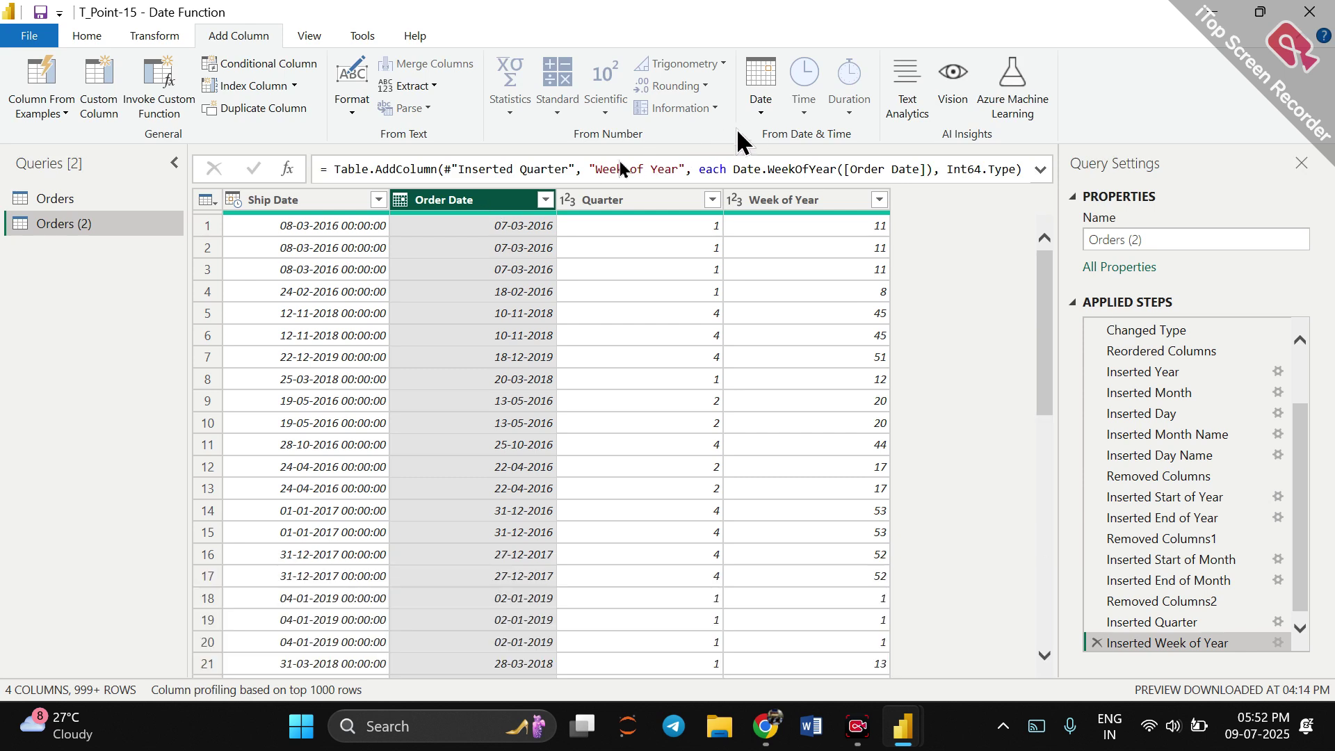
pyautogui.click(765, 107)
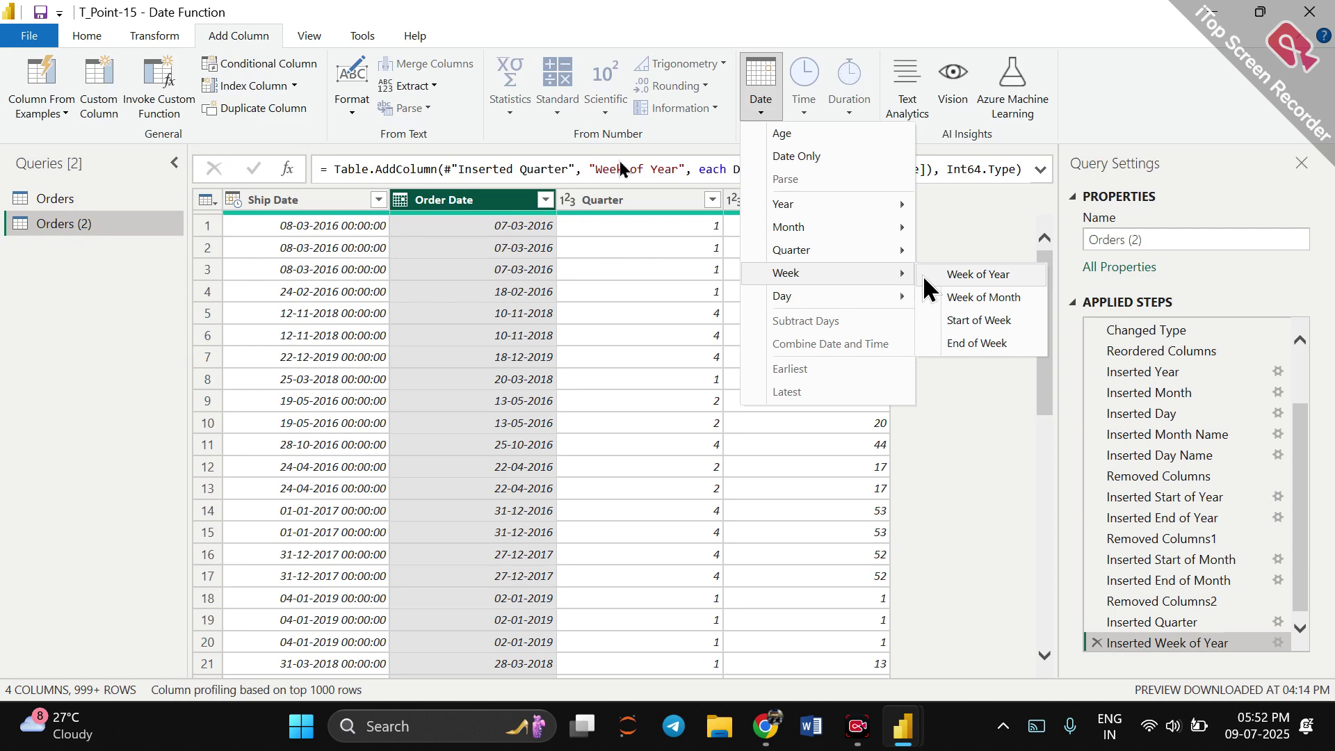
pyautogui.click(967, 297)
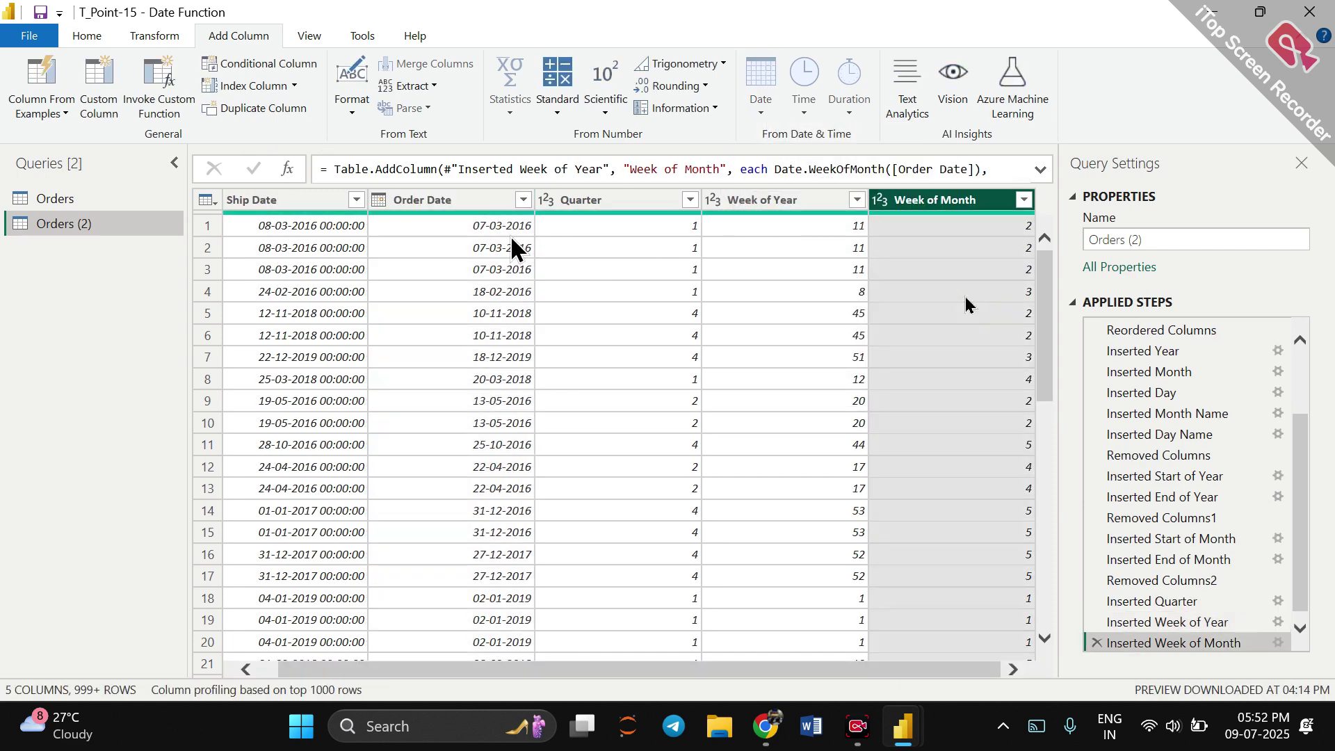
pyautogui.click(508, 231)
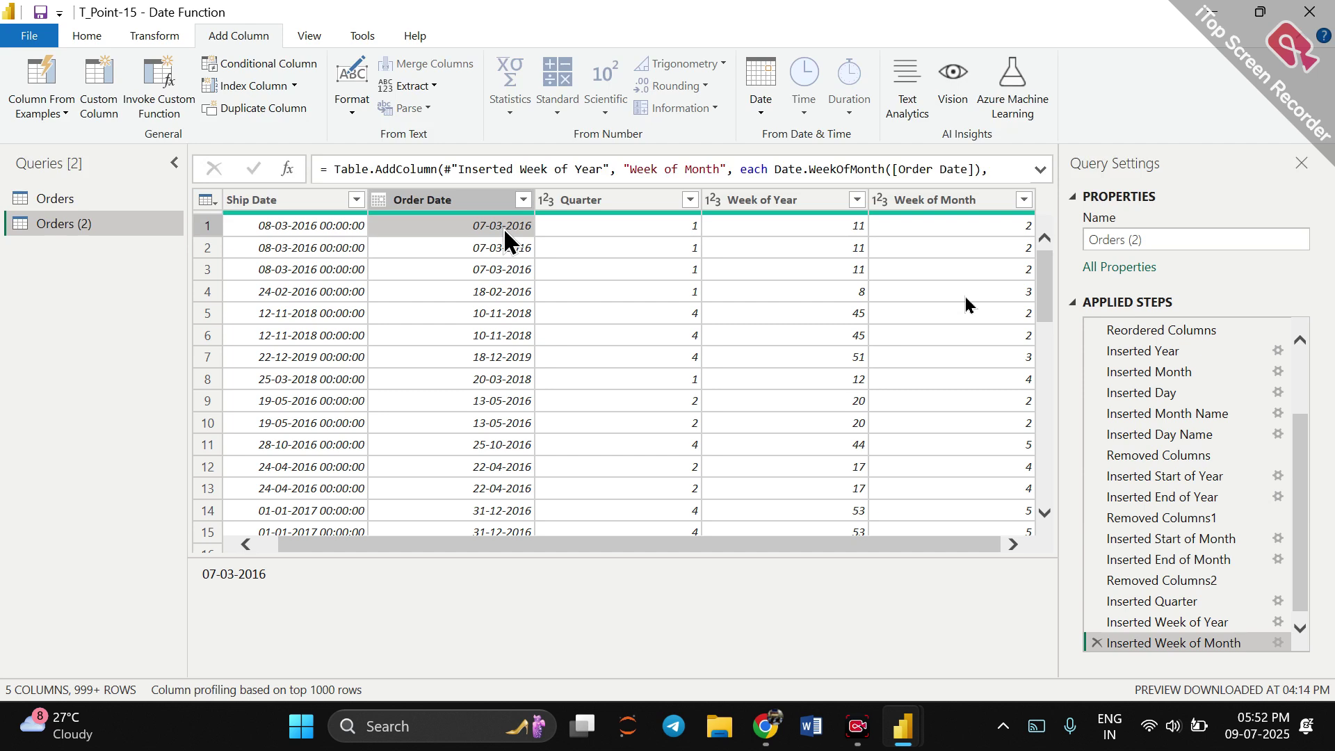
# Add a Start of Week column calculated from the Order Date column.
pyautogui.click(403, 199)
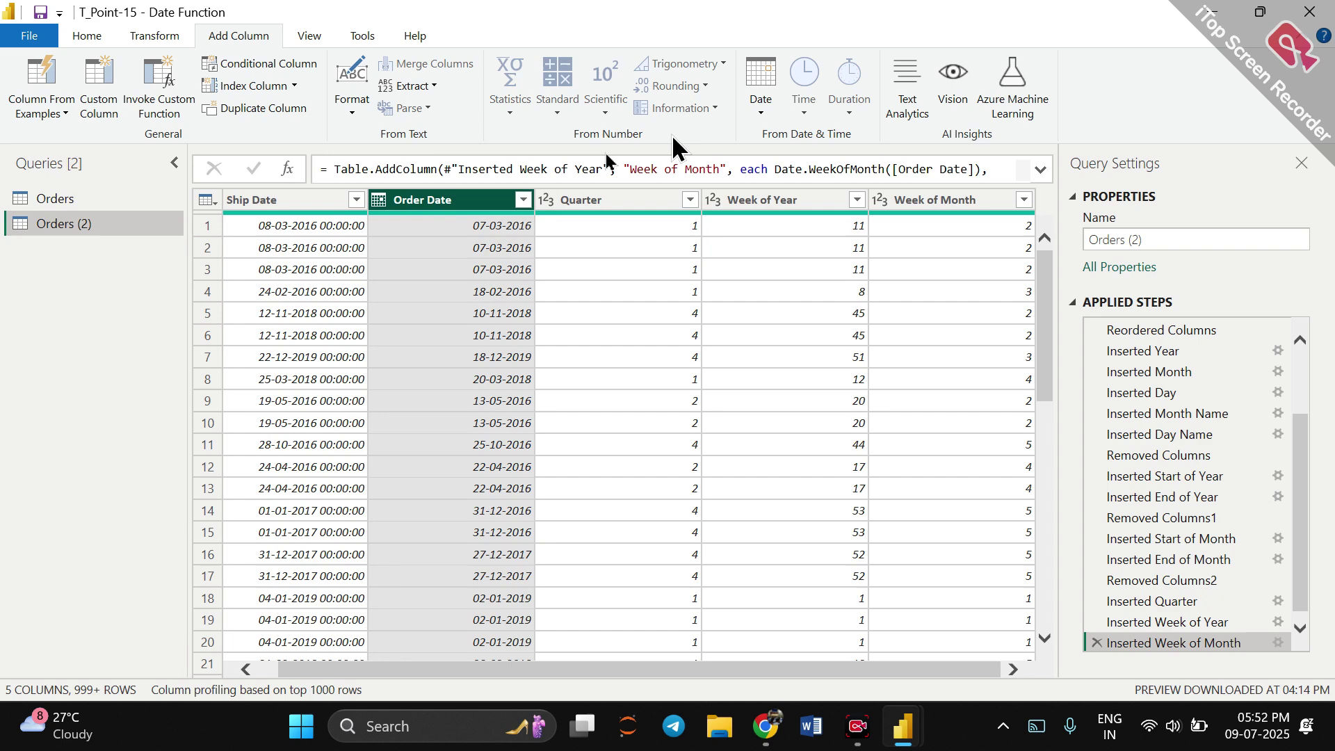
pyautogui.click(758, 104)
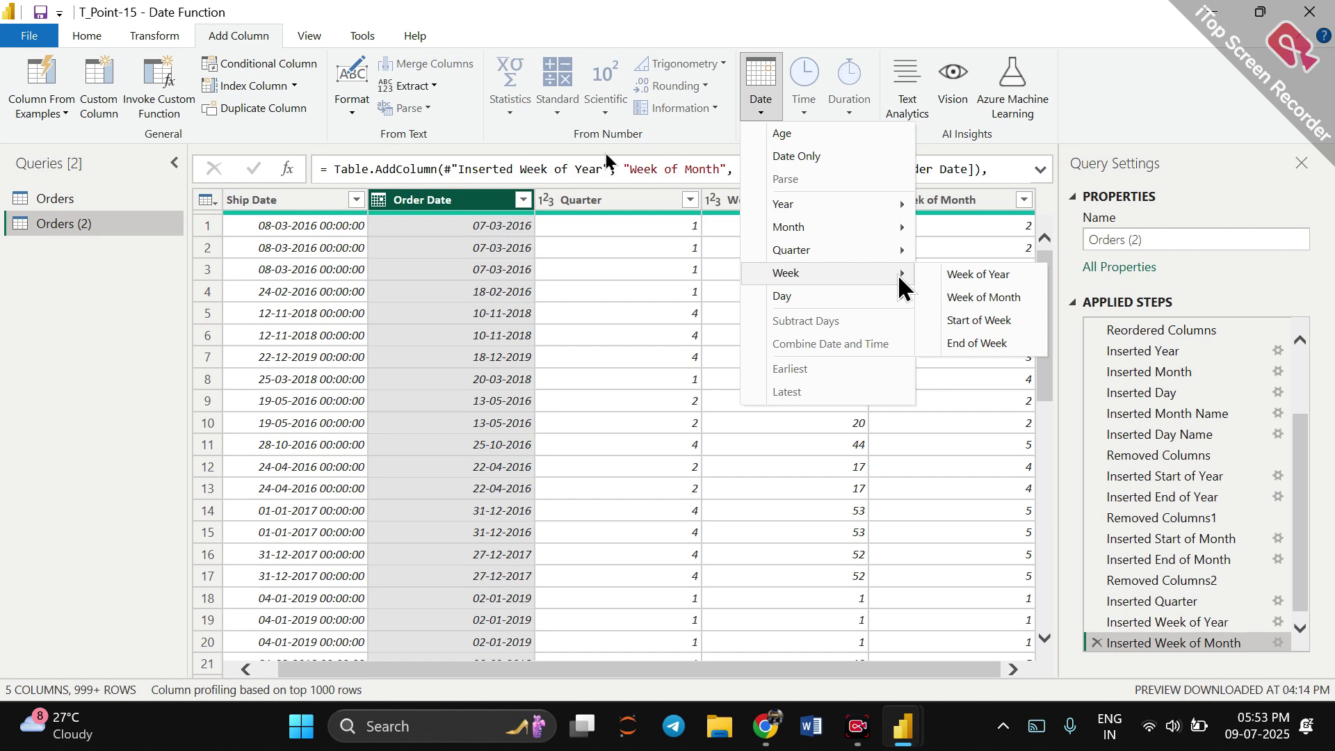
pyautogui.click(956, 320)
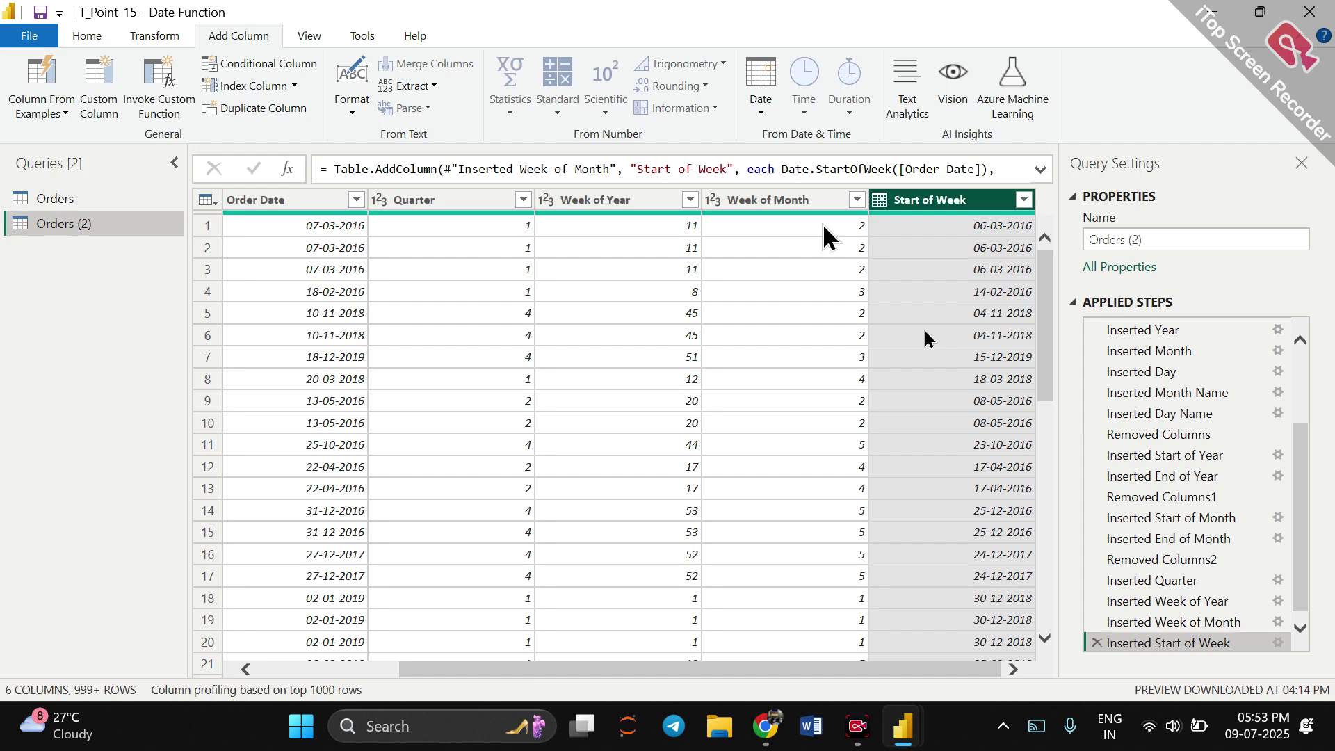
# Review the available year, month, day and quarter functions and add a Start of Quarter column calculated from Order Date.
pyautogui.click(295, 207)
pyautogui.click(768, 104)
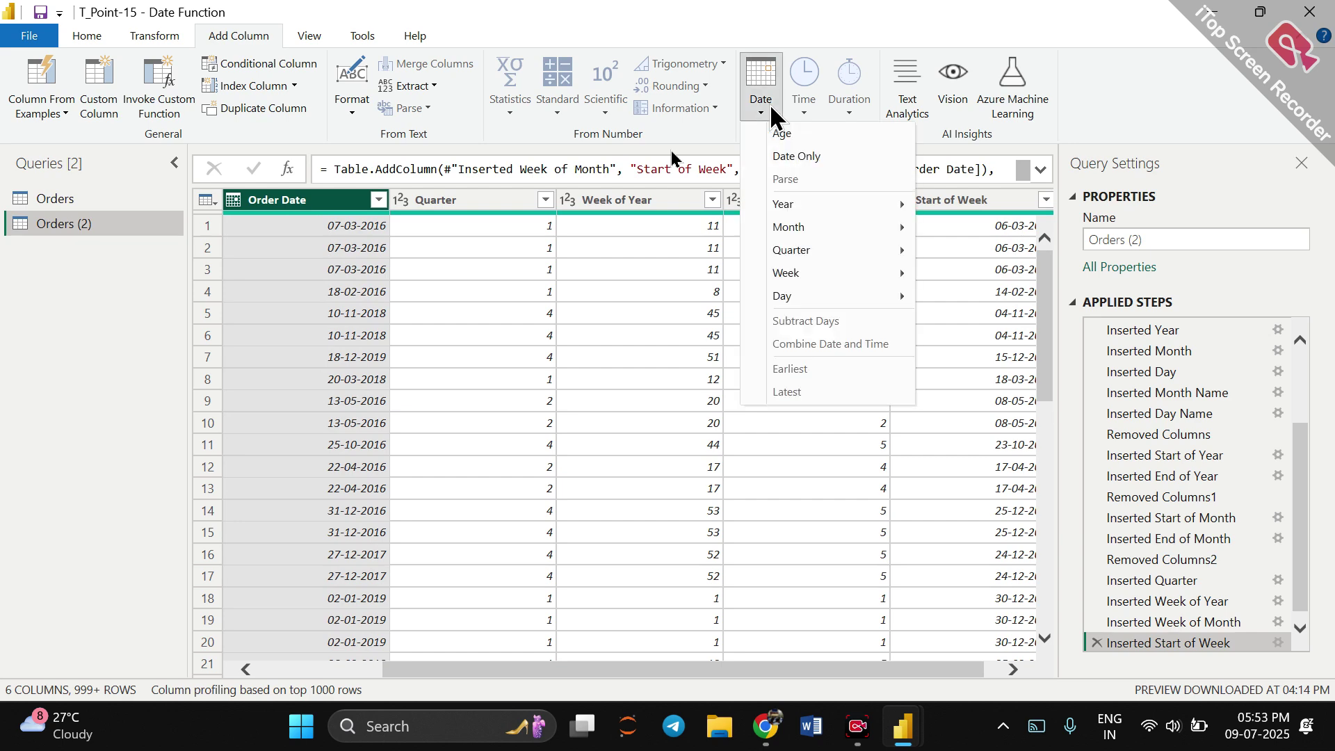
pyautogui.moveTo(846, 206)
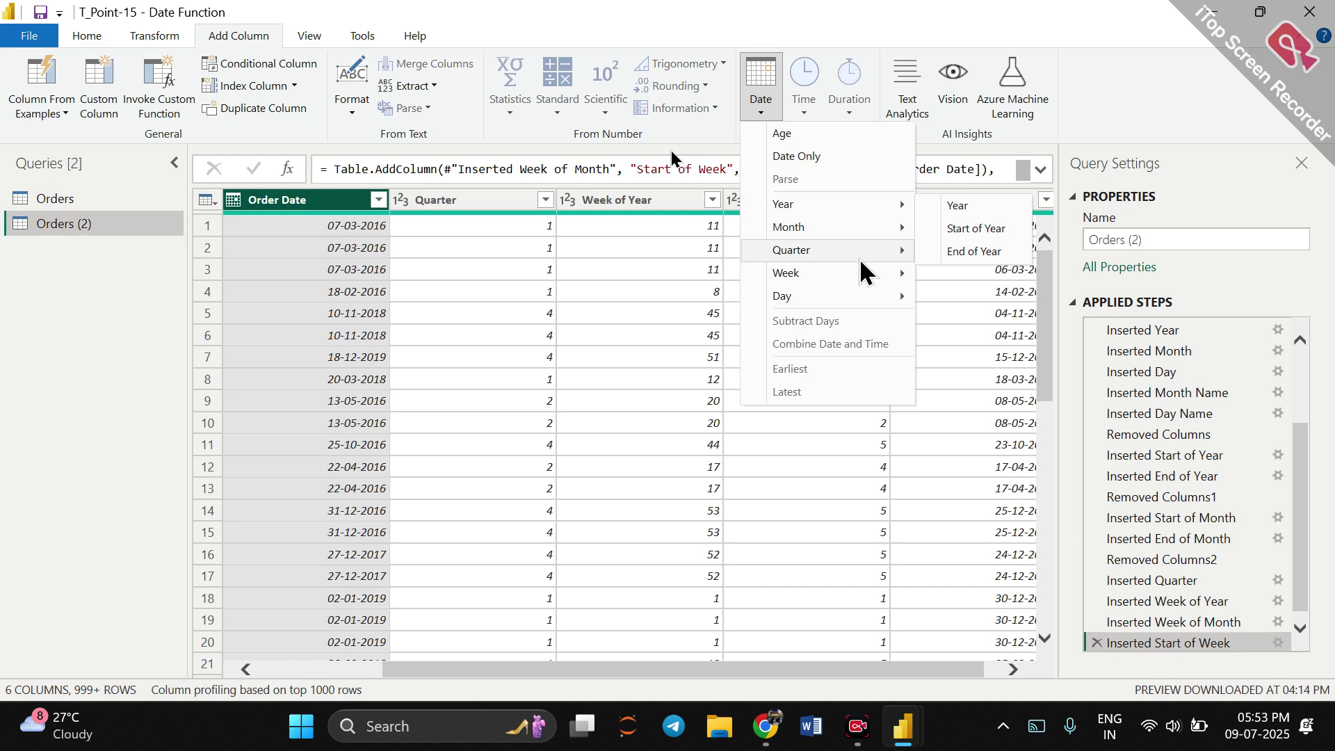
pyautogui.moveTo(878, 240)
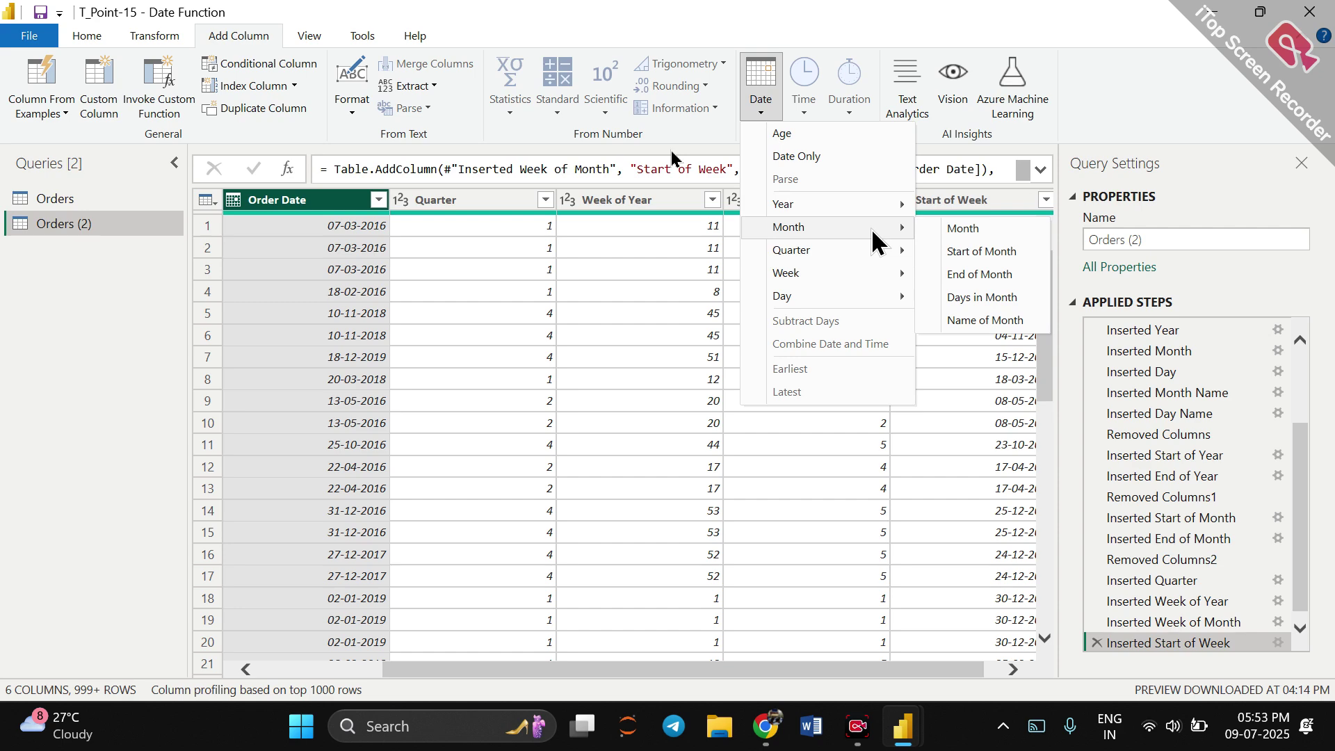
pyautogui.moveTo(880, 302)
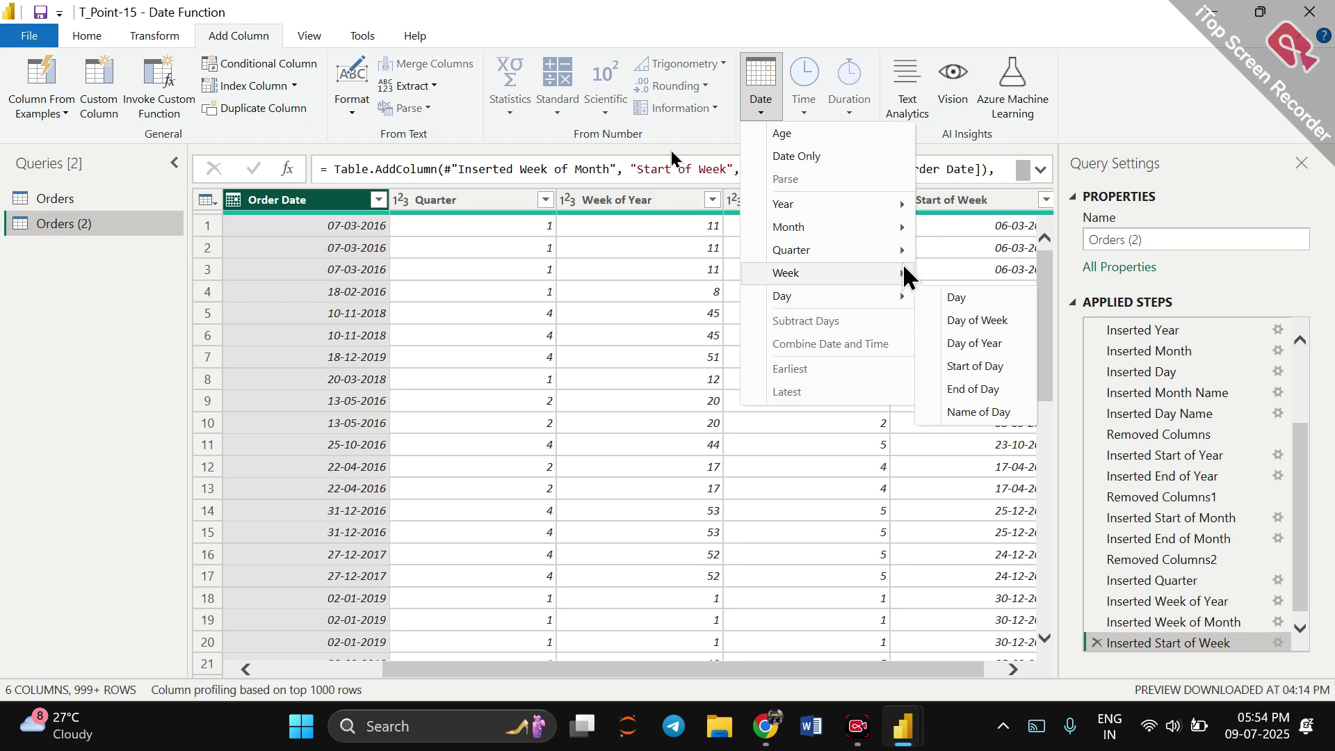
pyautogui.moveTo(892, 229)
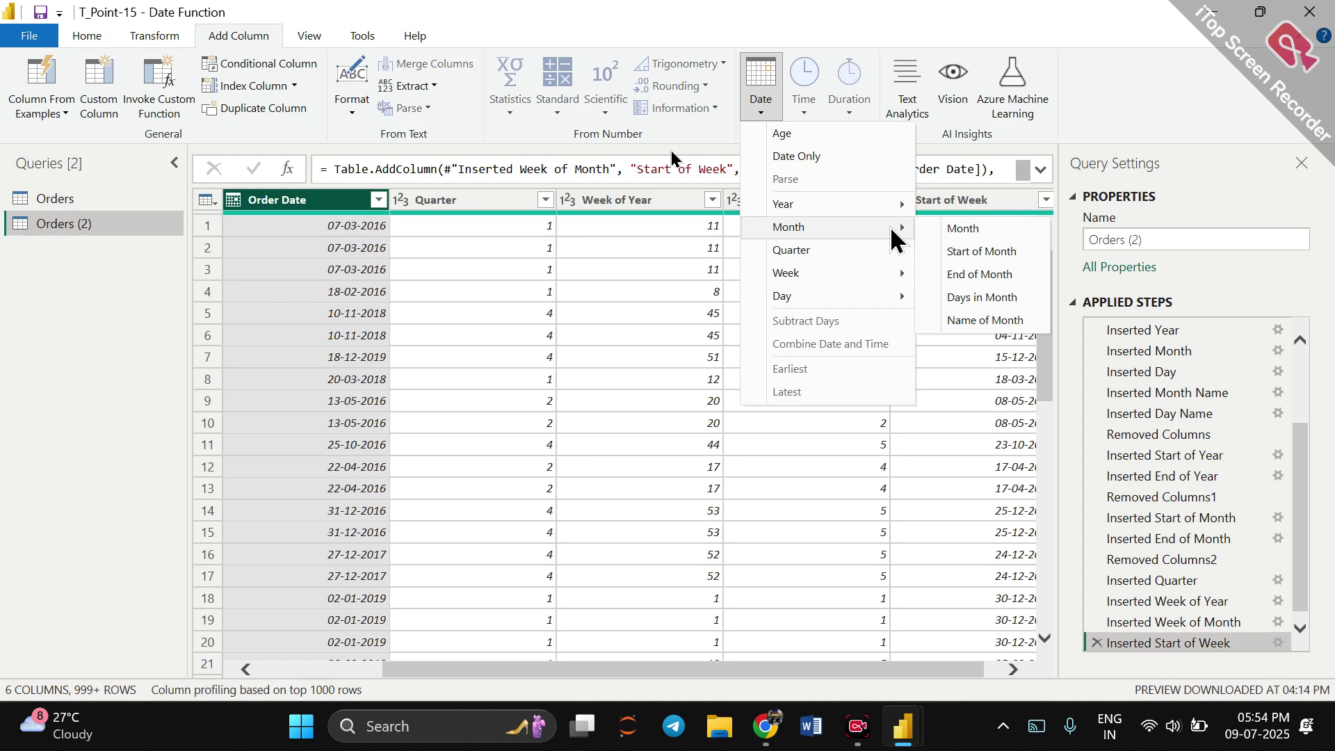
pyautogui.moveTo(893, 201)
pyautogui.moveTo(868, 258)
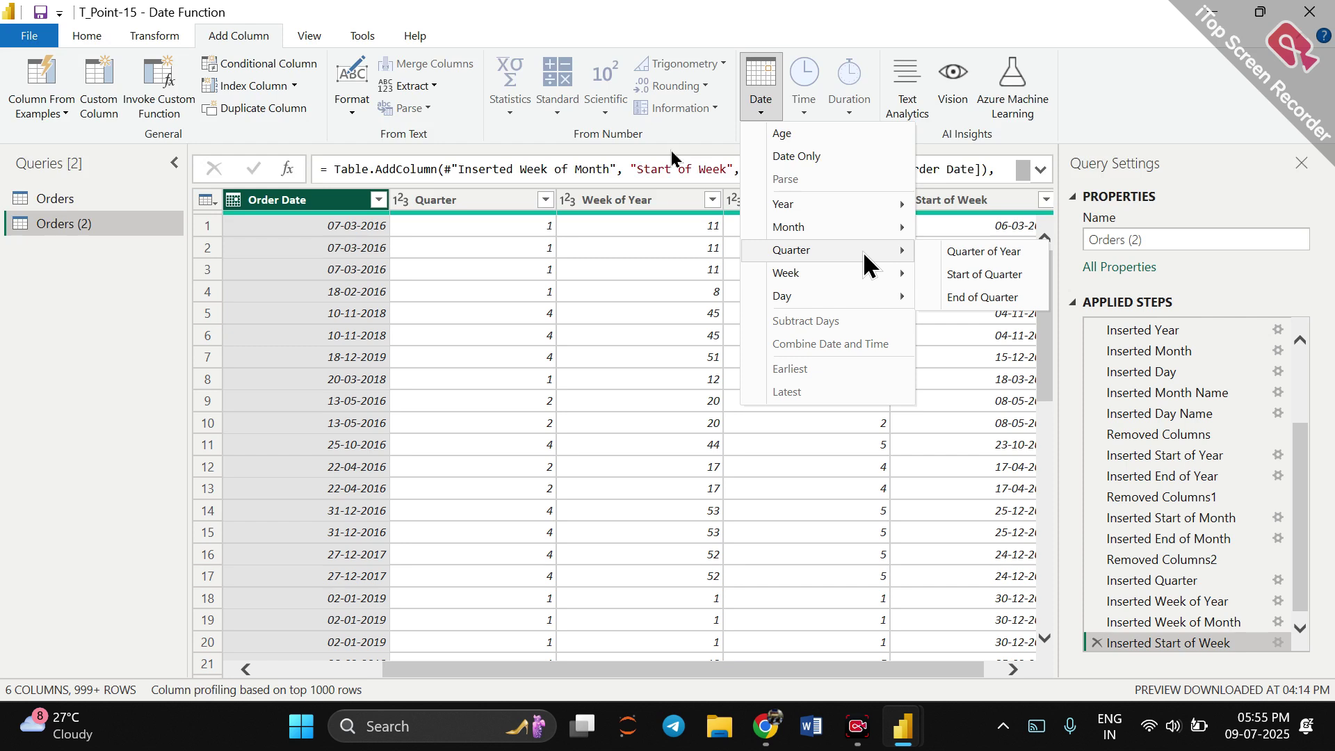
pyautogui.click(962, 275)
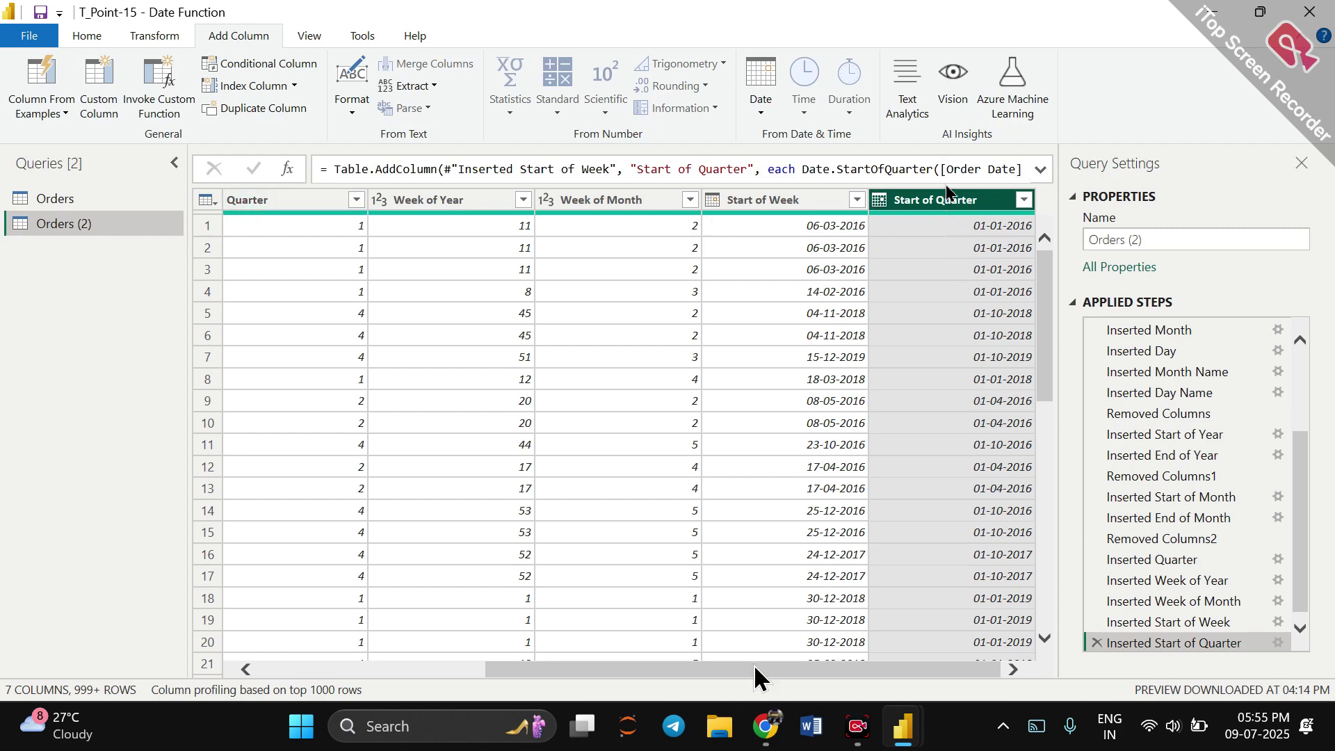
# Add an End of Quarter column calculated from the Order Date column.
pyautogui.moveTo(756, 677); pyautogui.dragTo(601, 679)
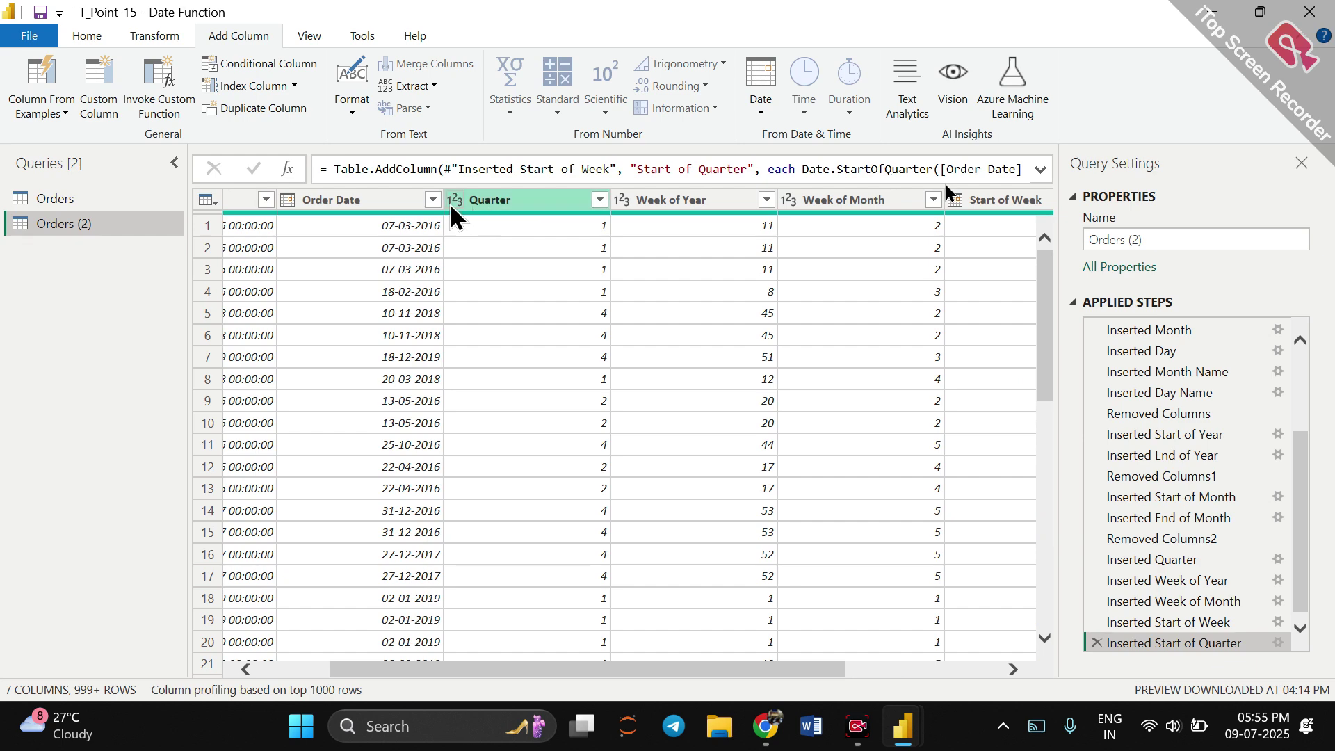
pyautogui.click(362, 200)
pyautogui.click(765, 120)
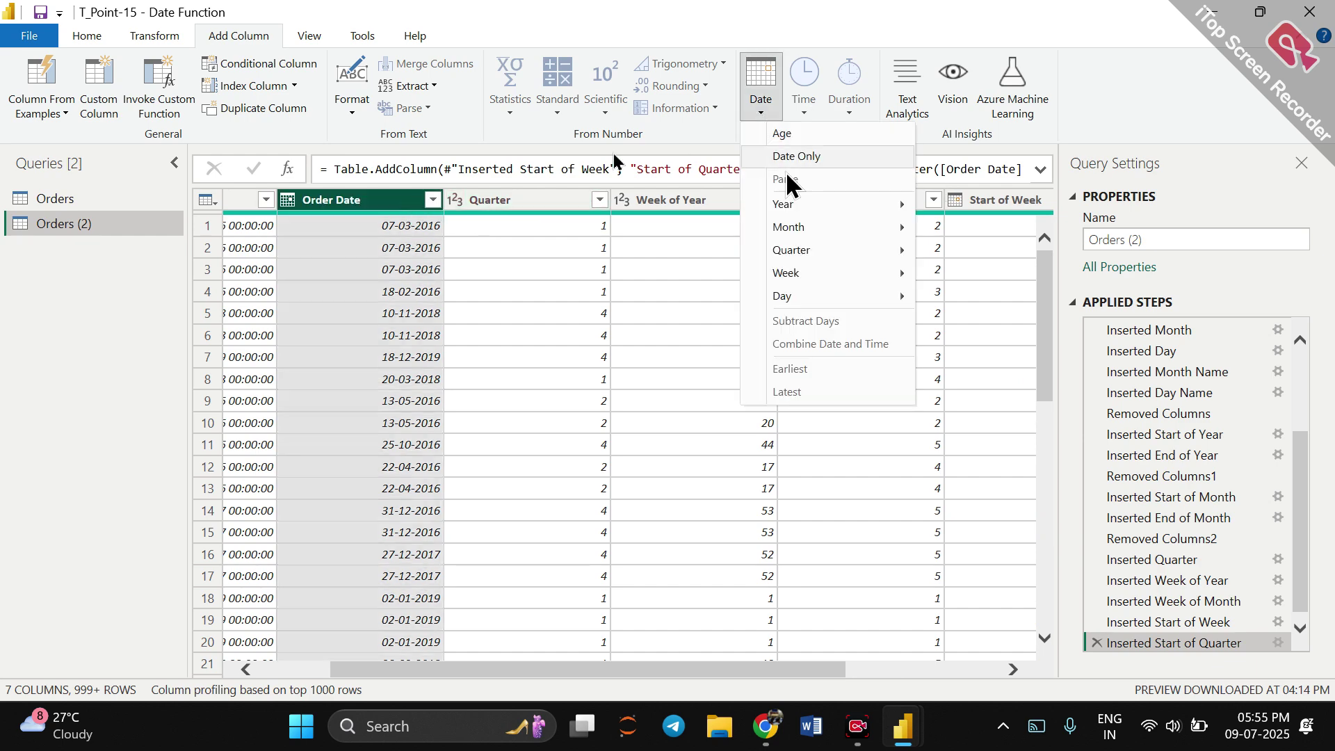
pyautogui.moveTo(832, 247)
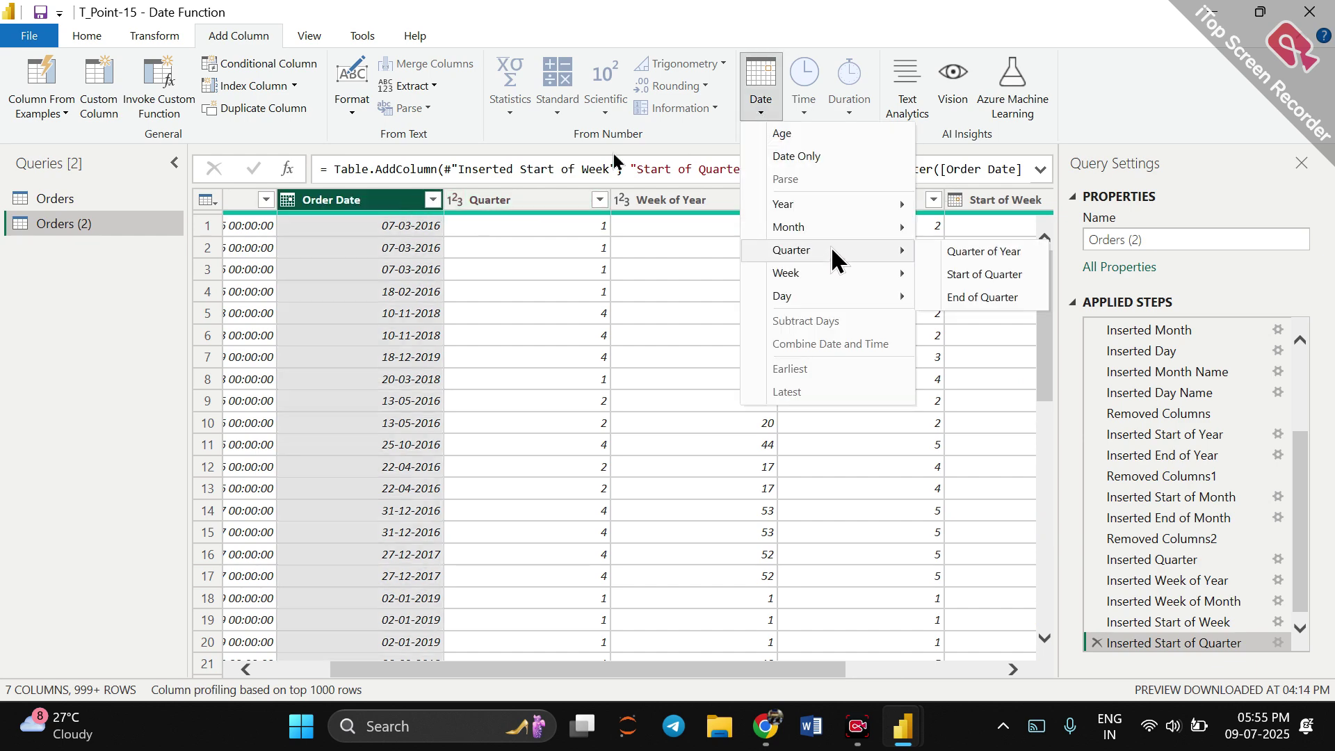
pyautogui.click(980, 299)
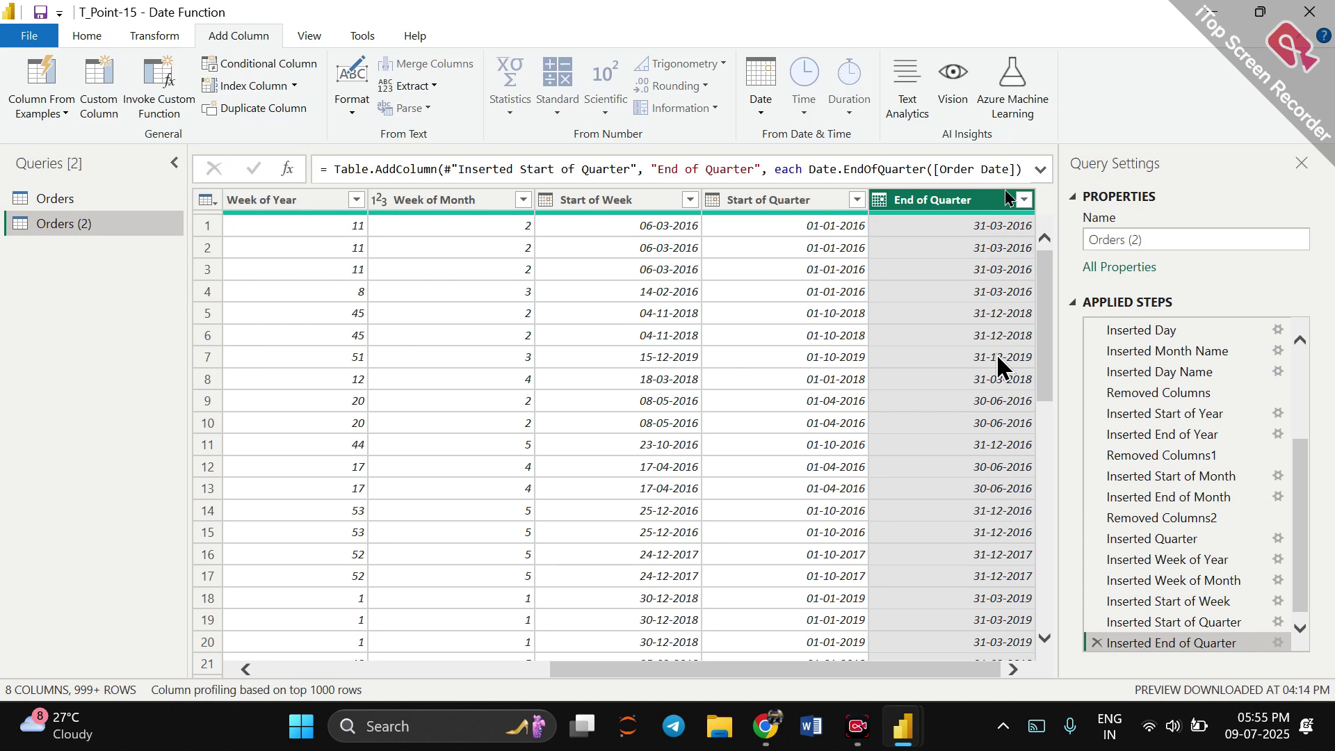
# Review the month and week date functions and compare the first row's Order Date with its Week of Year value.
pyautogui.click(753, 105)
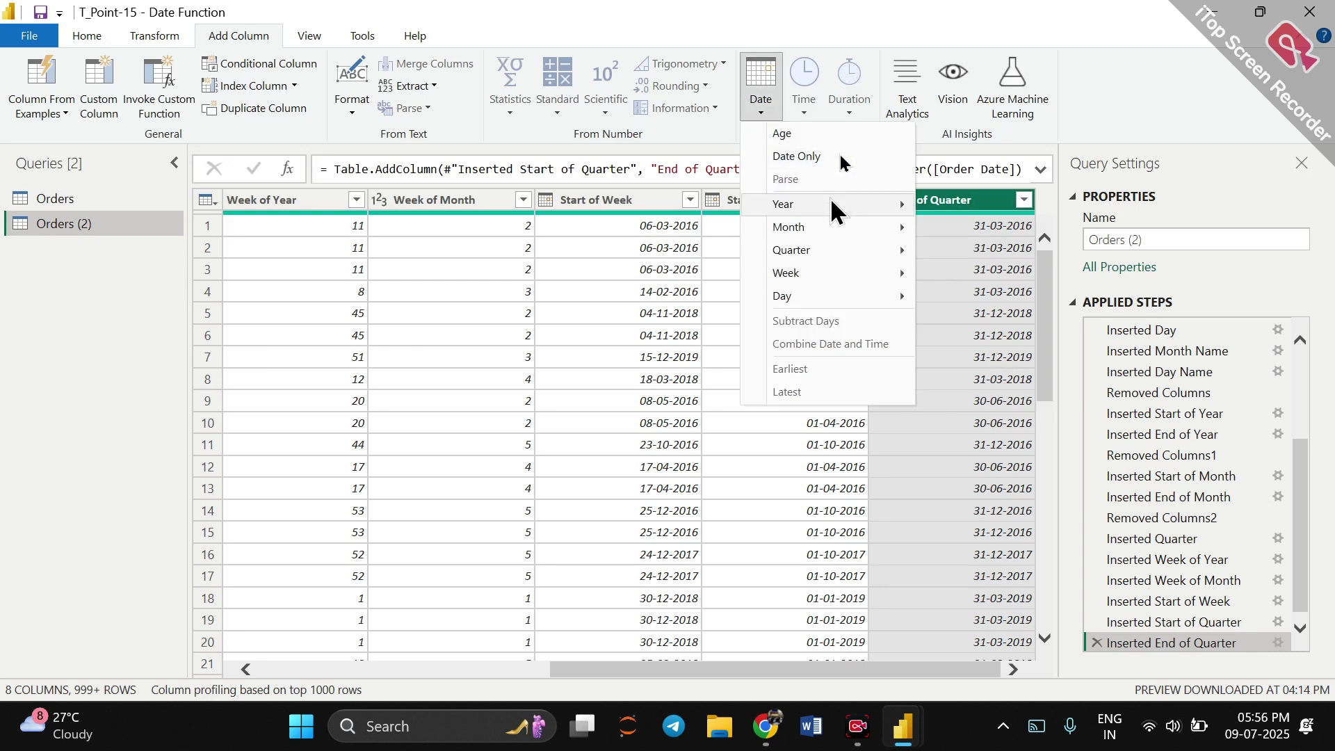
pyautogui.moveTo(847, 233)
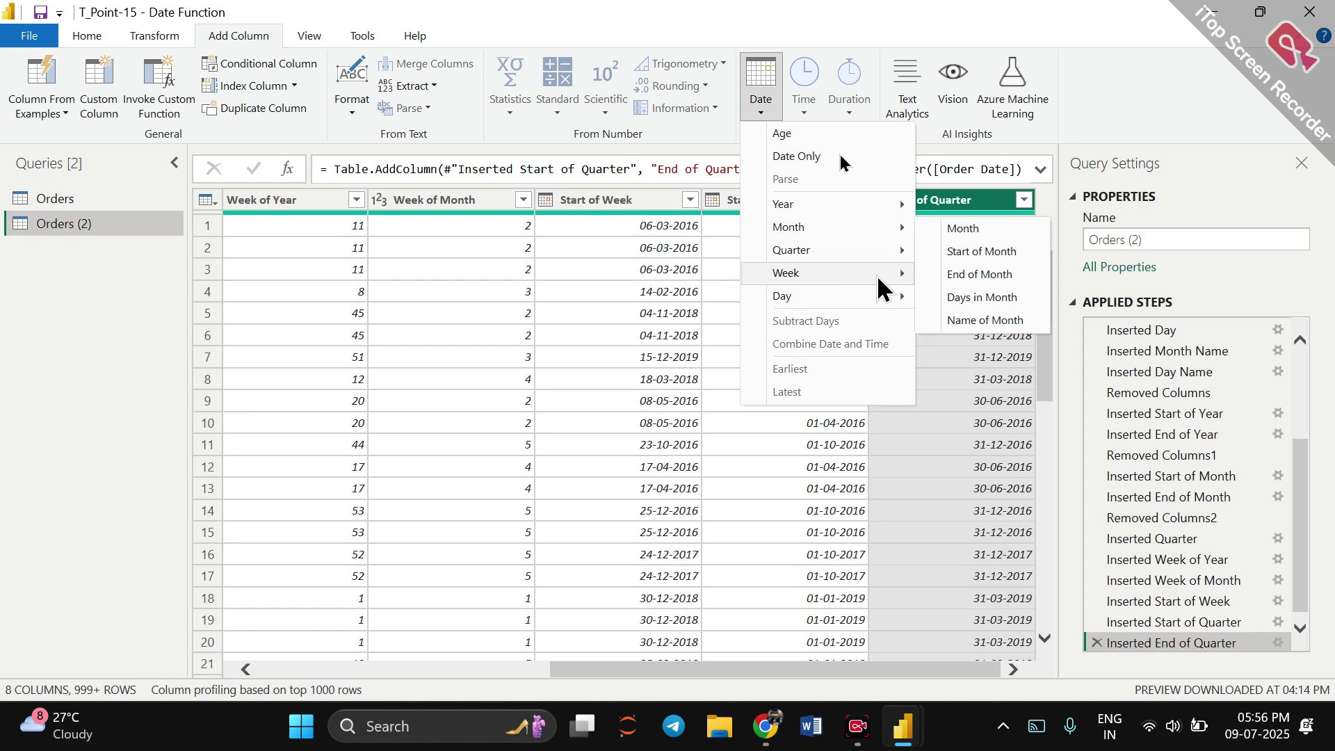
pyautogui.moveTo(878, 276)
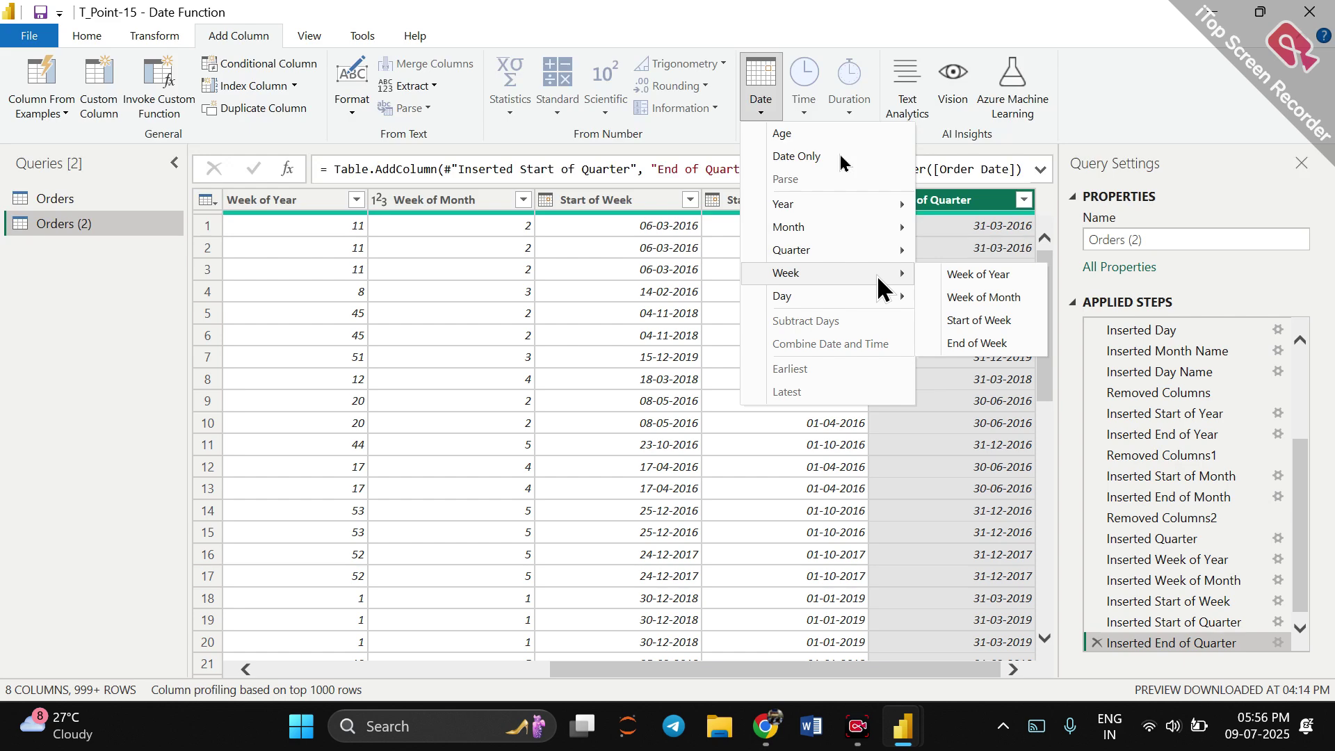
pyautogui.hscroll(-5, 396, 259)
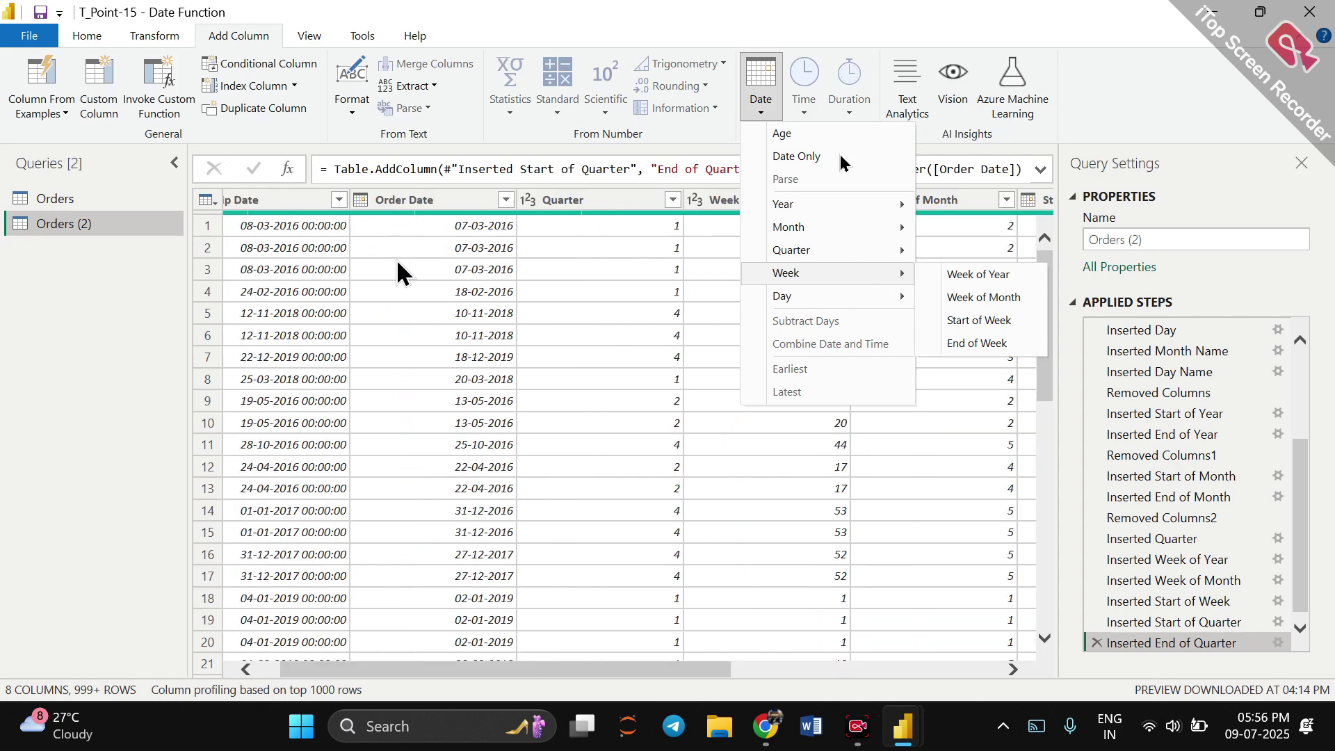
pyautogui.click(454, 222)
pyautogui.click(455, 208)
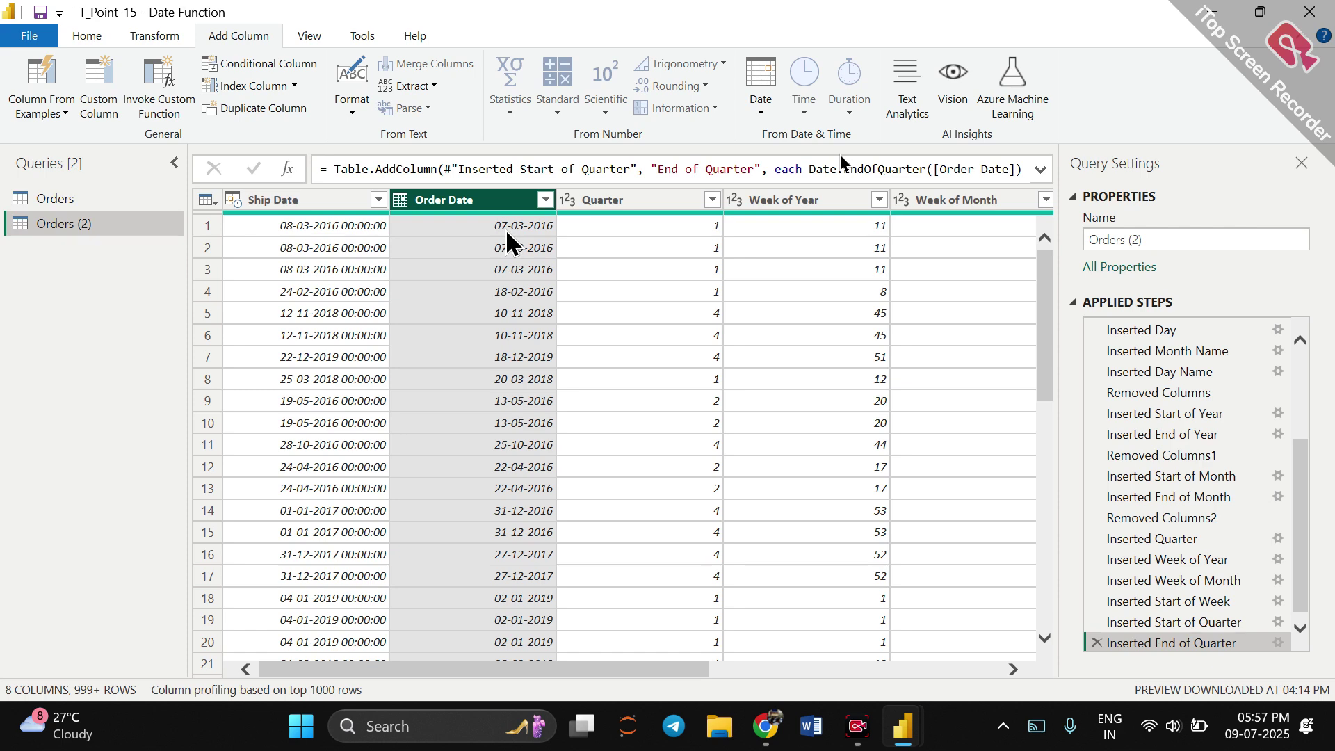
pyautogui.click(879, 233)
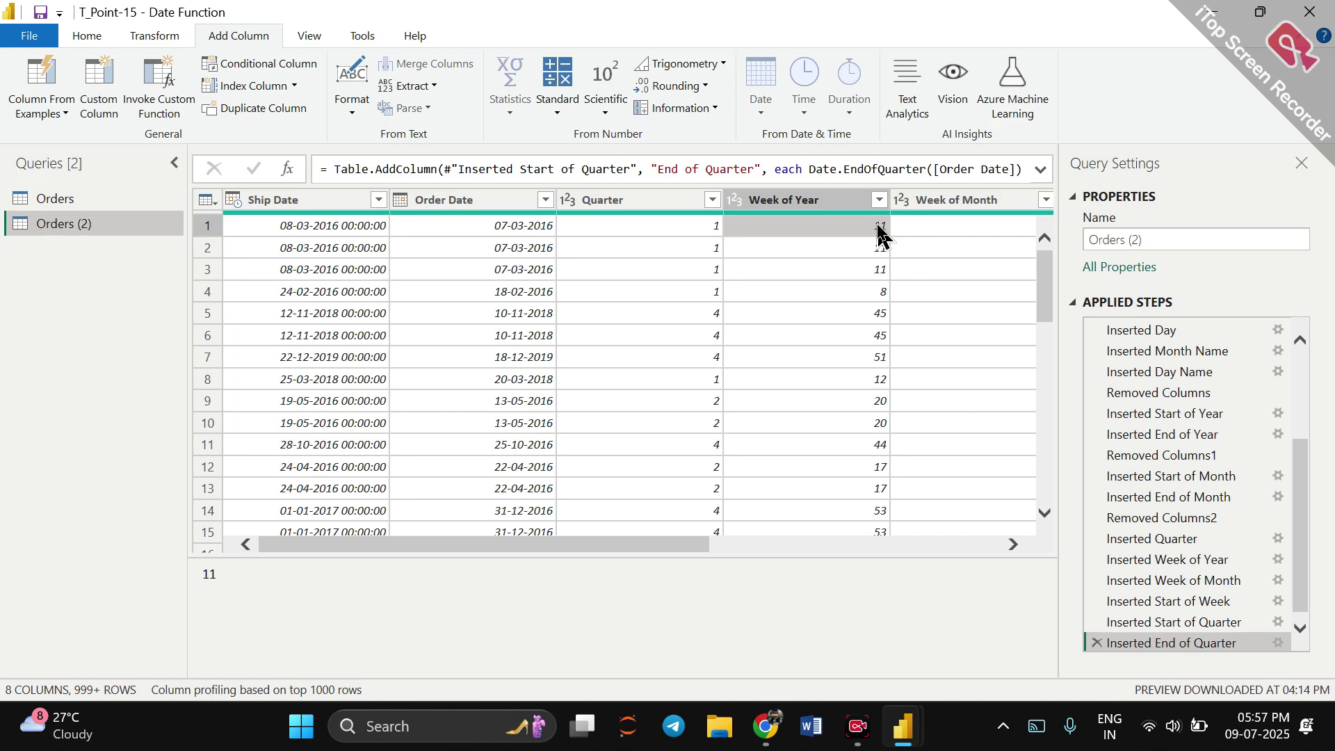
pyautogui.click(459, 201)
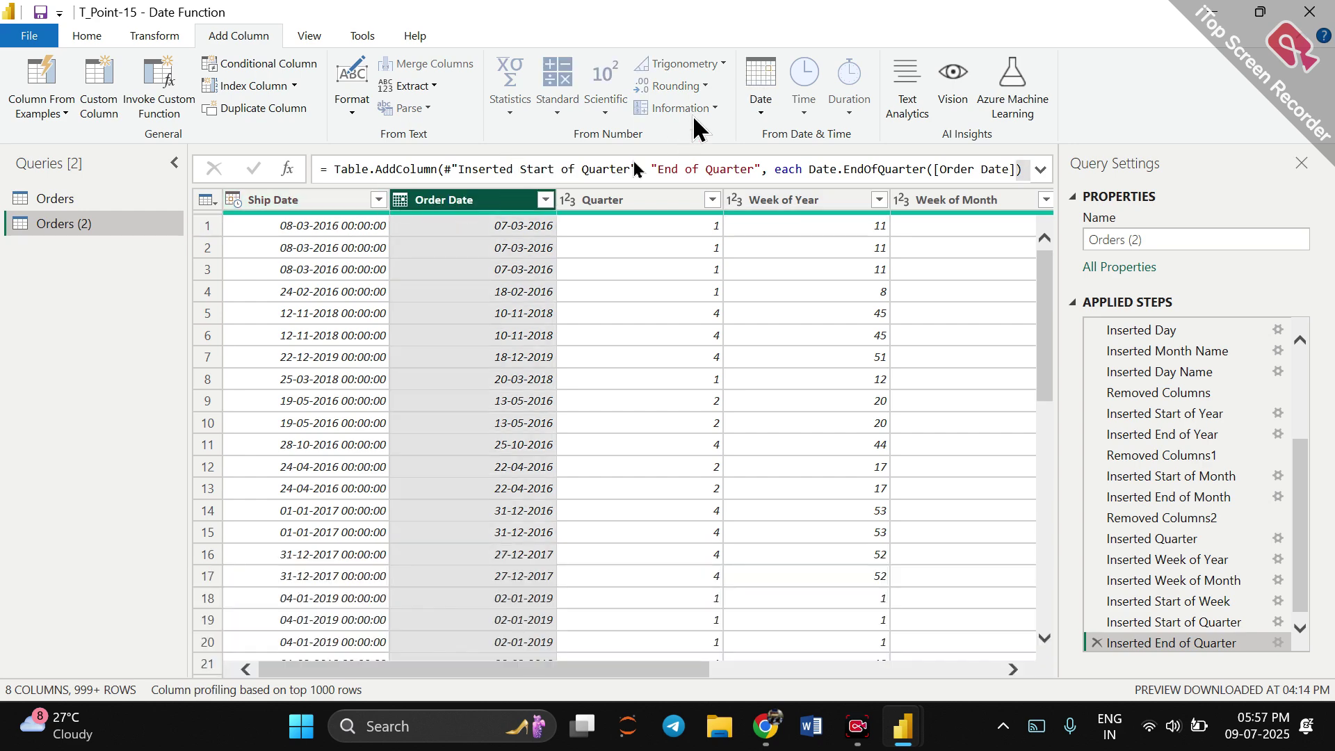
pyautogui.click(770, 107)
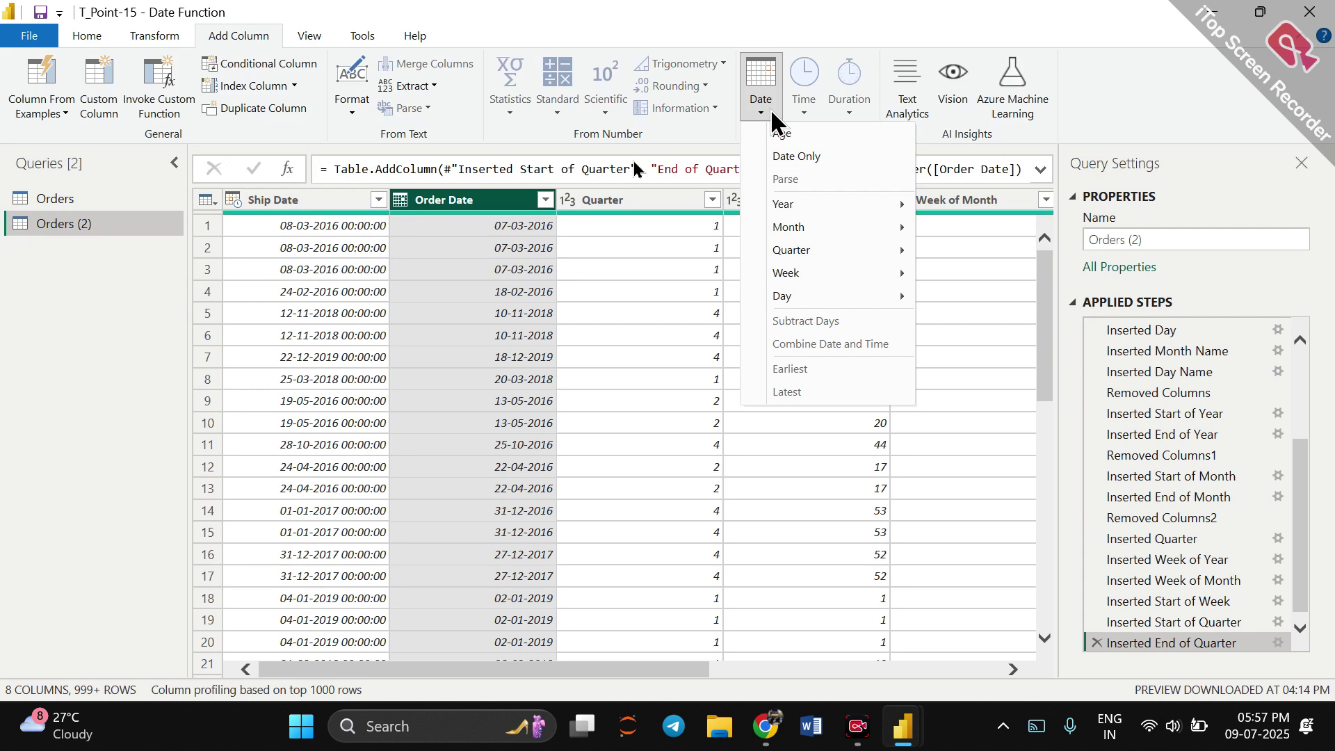
# Remove the Quarter, Week of Year, Week of Month, Start of Week, Start of Quarter and End of Quarter columns.
pyautogui.click(650, 201)
pyautogui.click(649, 202)
pyautogui.hotkey('shift', 'Right')
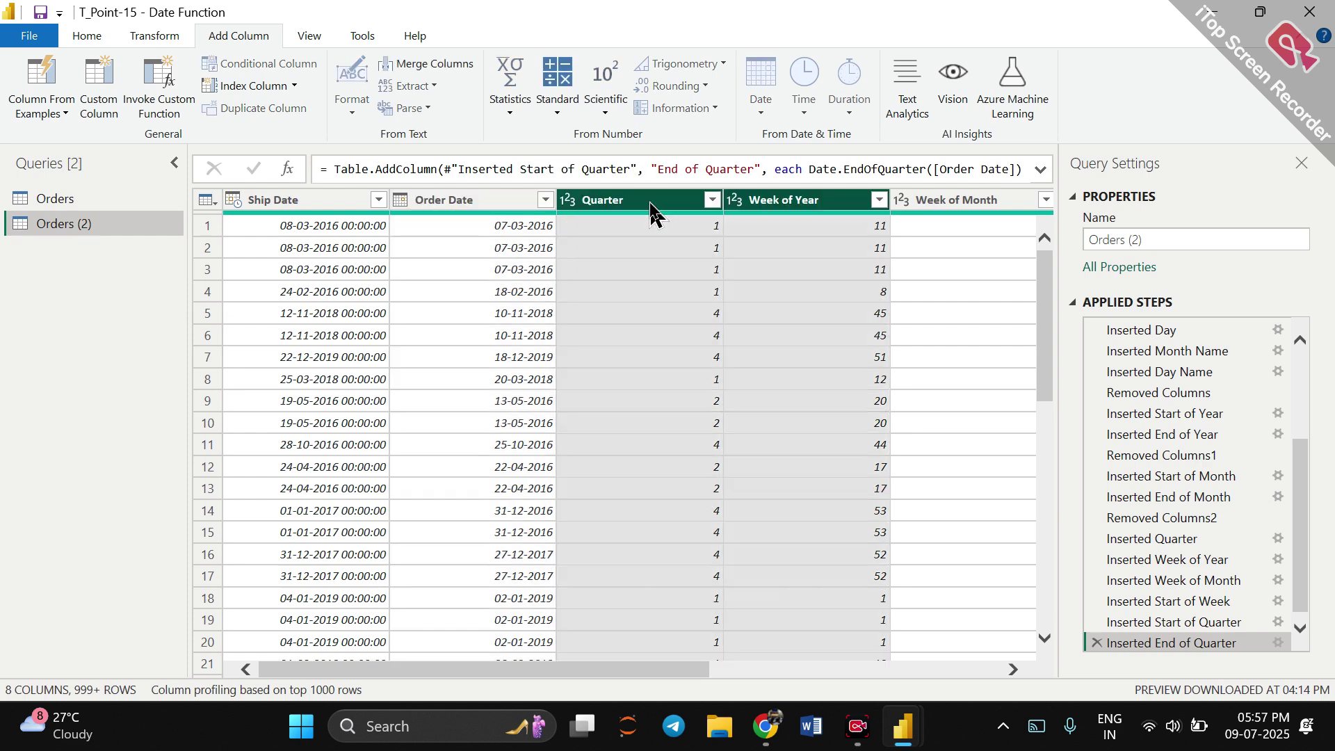
pyautogui.hotkey('shift', 'Right')
pyautogui.hotkey('shift', 'Right')
pyautogui.hotkey('shift', 'Right')
pyautogui.hotkey('shift', 'Right')
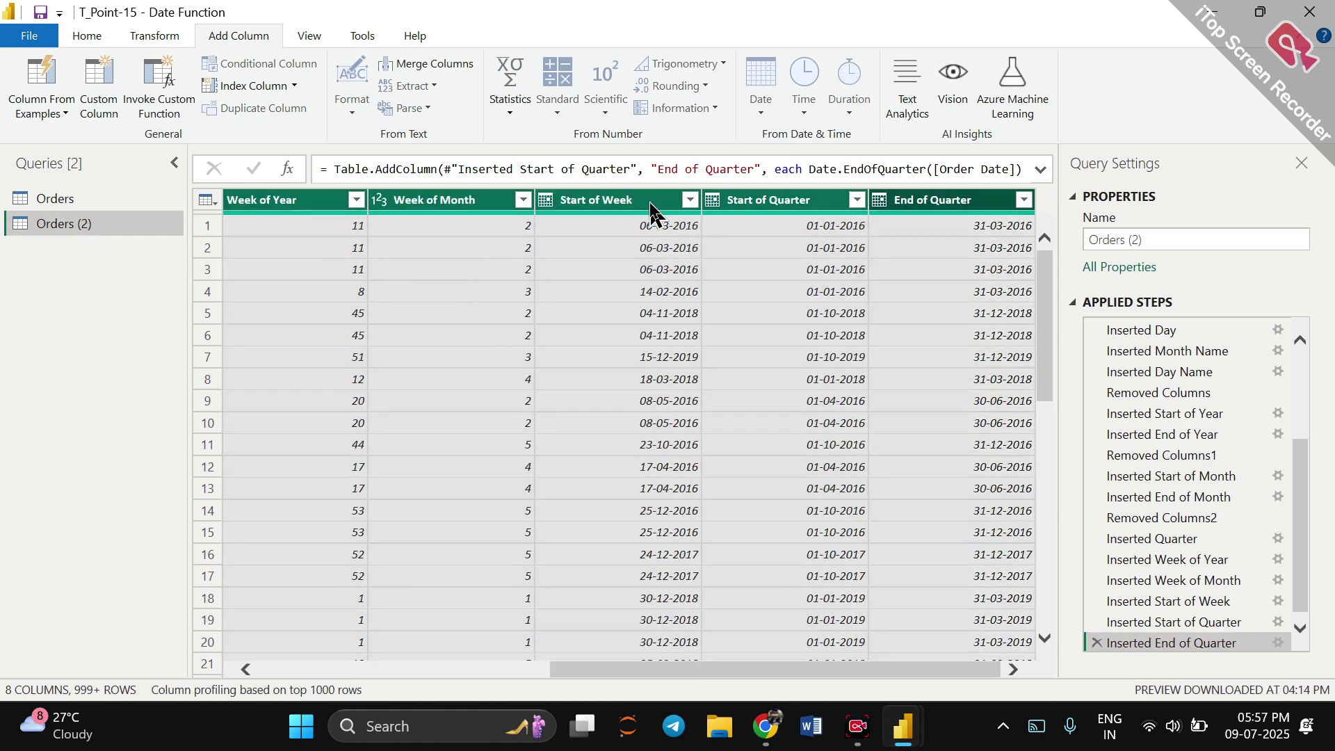
pyautogui.rightClick(652, 208)
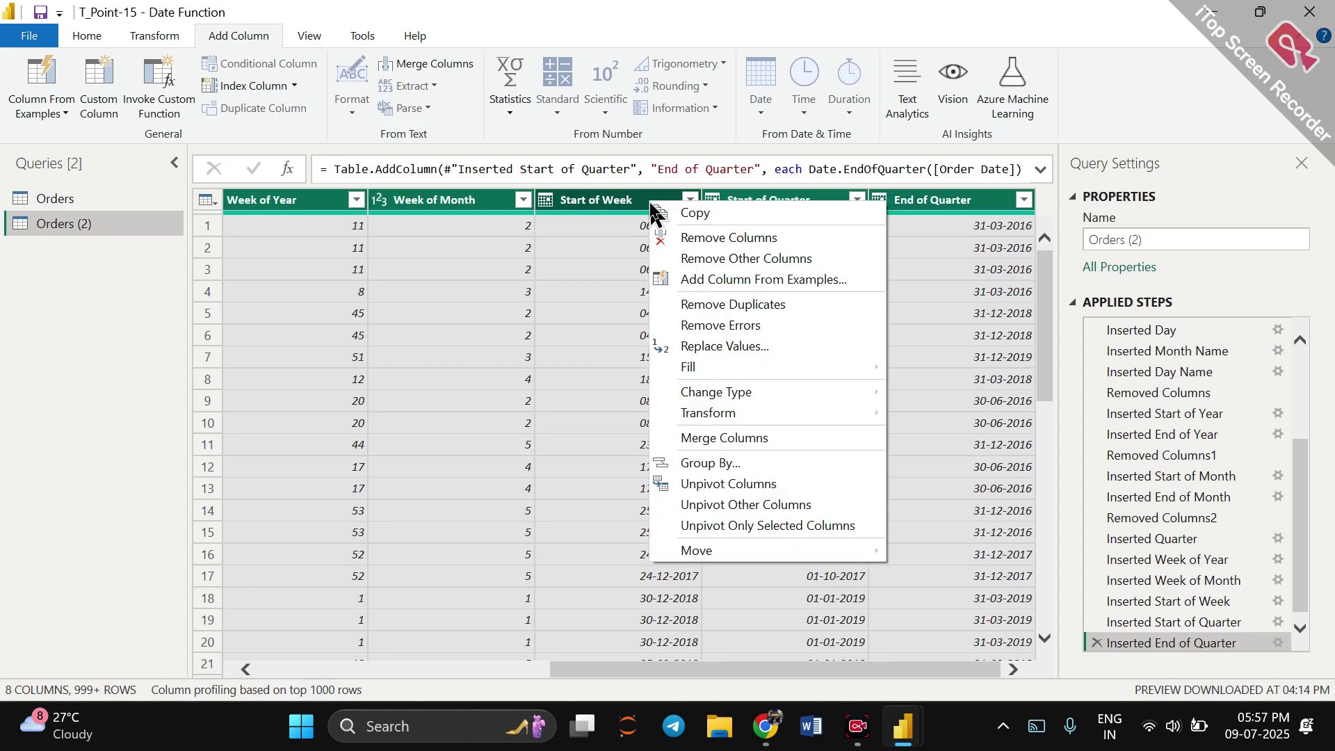
pyautogui.click(704, 240)
# Add a date-only column extracted from the Ship Date column.
pyautogui.click(315, 202)
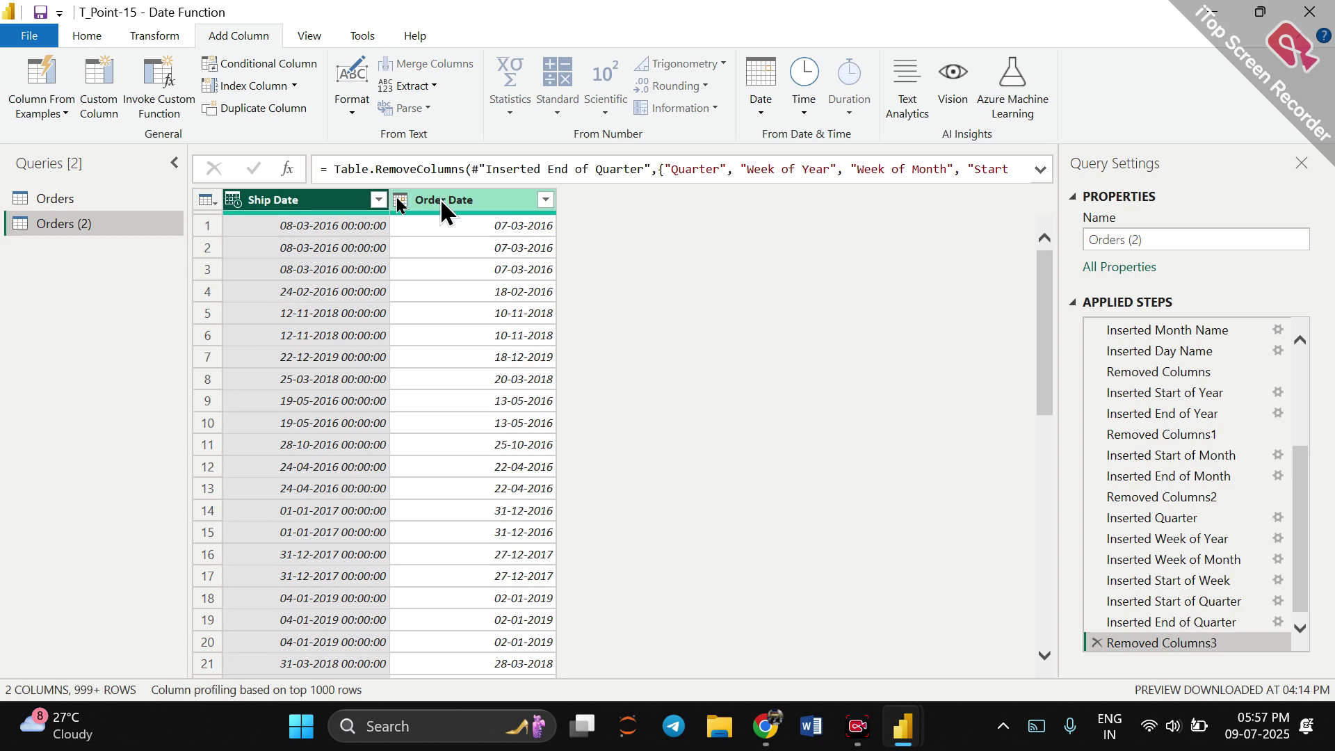
pyautogui.click(765, 108)
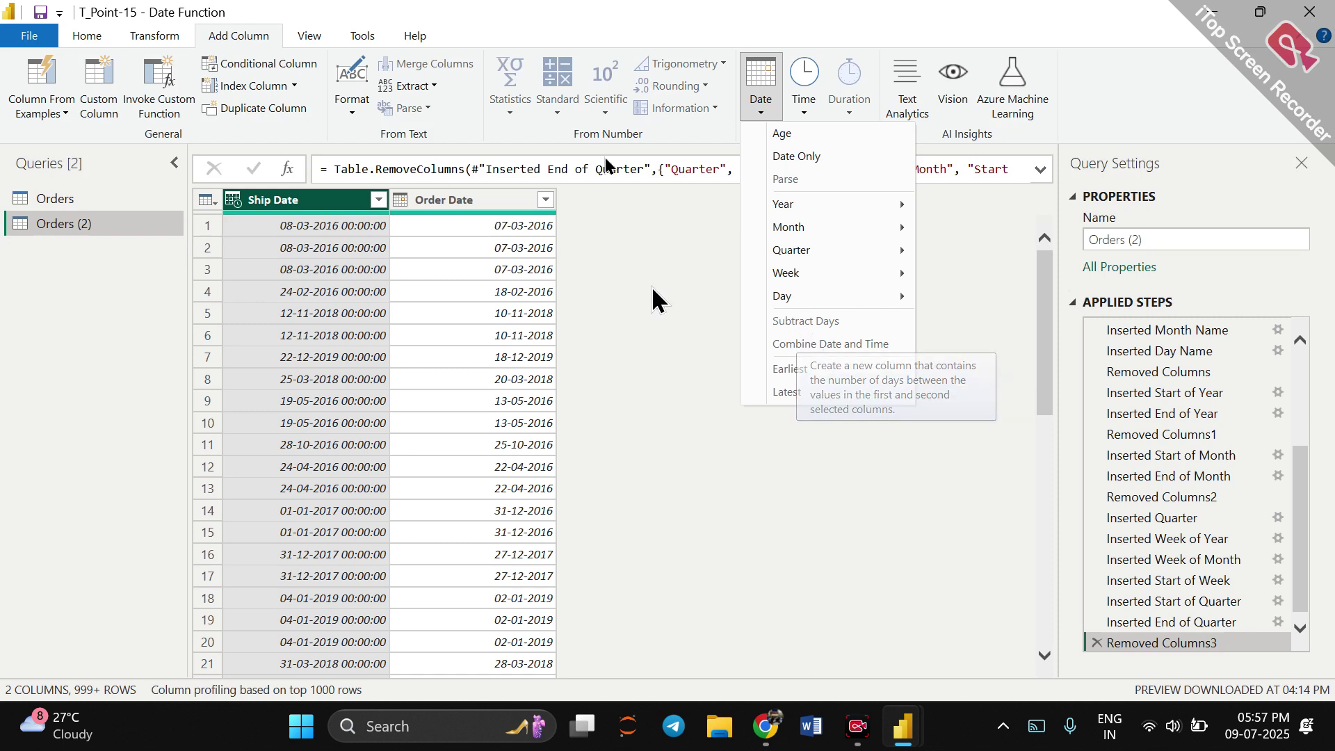
pyautogui.click(502, 203)
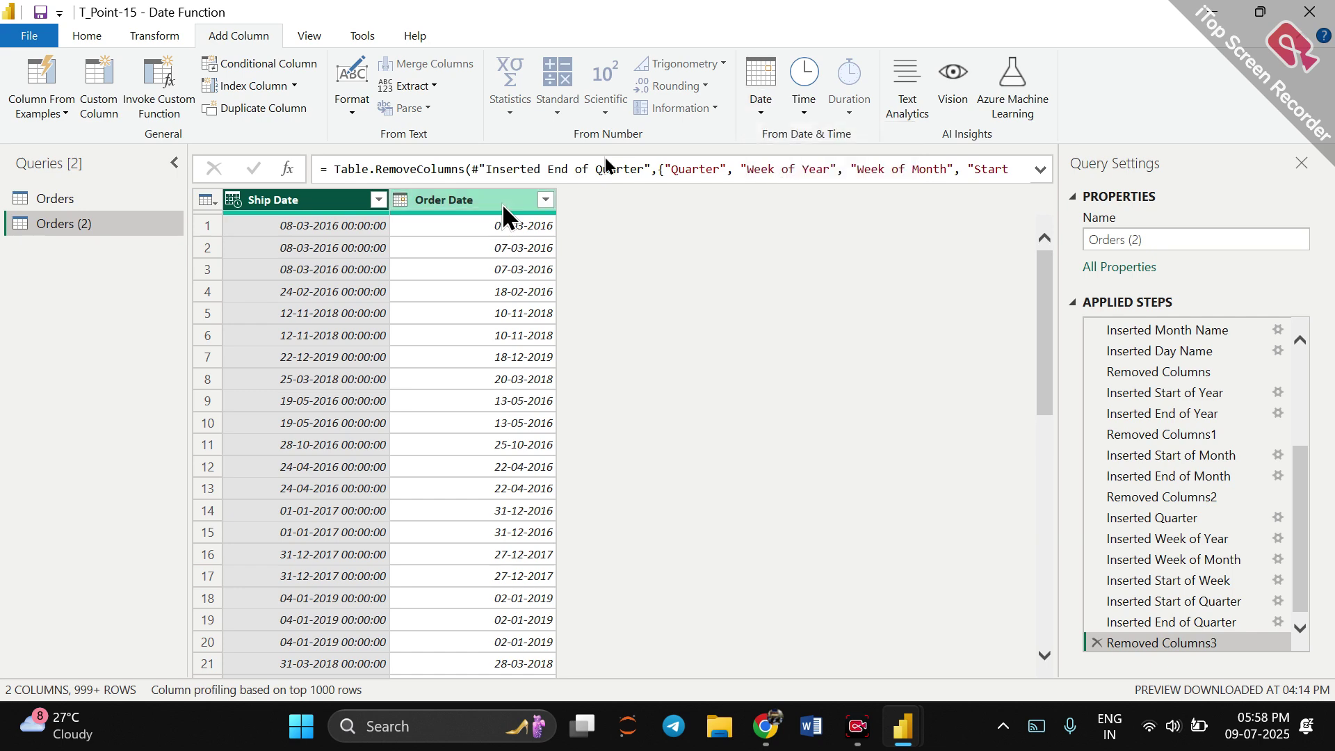
pyautogui.keyDown('ctrl'); pyautogui.click(502, 203); pyautogui.keyUp('ctrl')
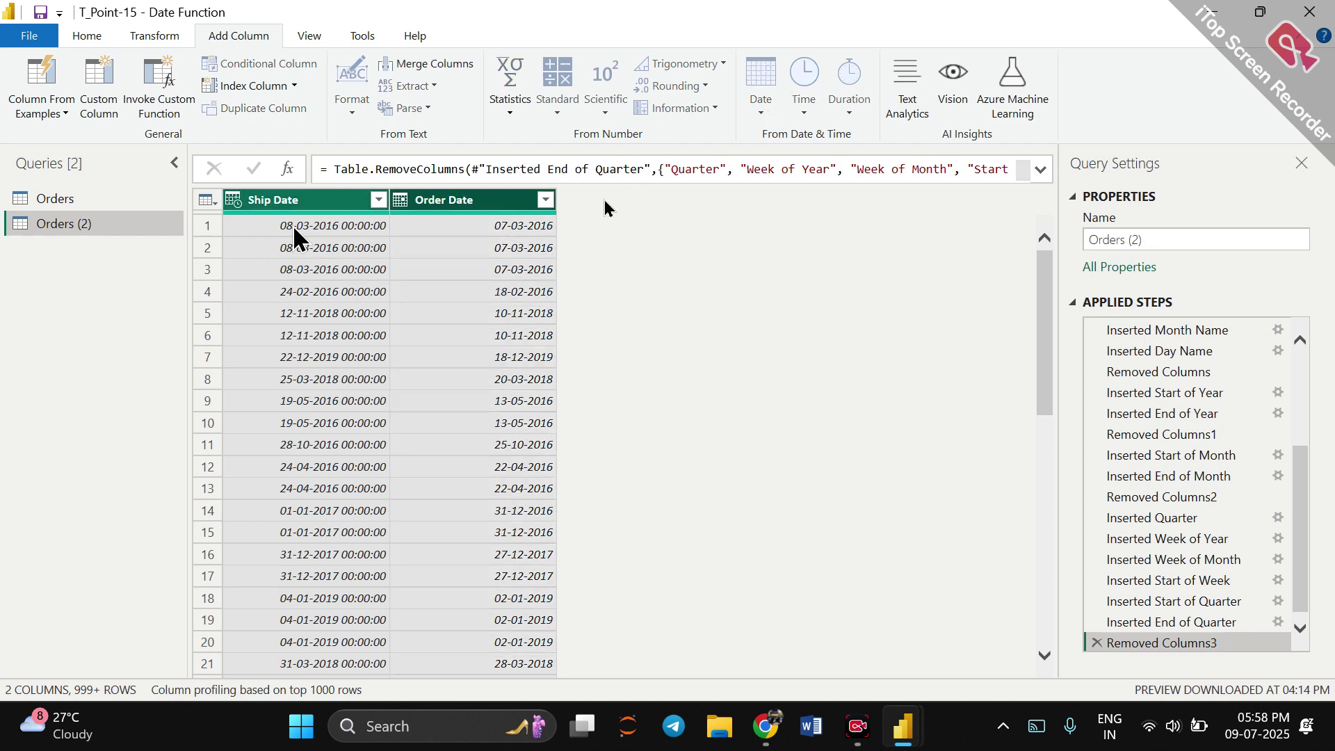
pyautogui.click(293, 200)
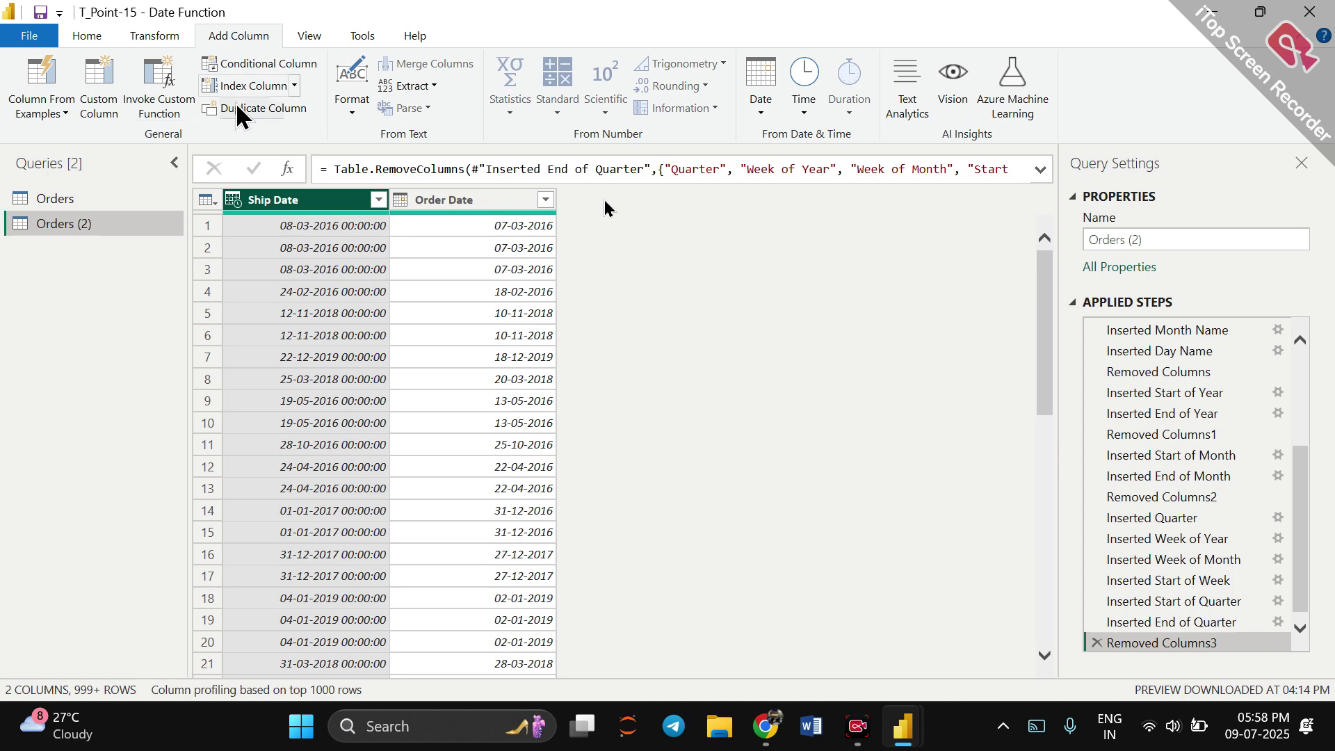
pyautogui.click(761, 109)
pyautogui.click(794, 155)
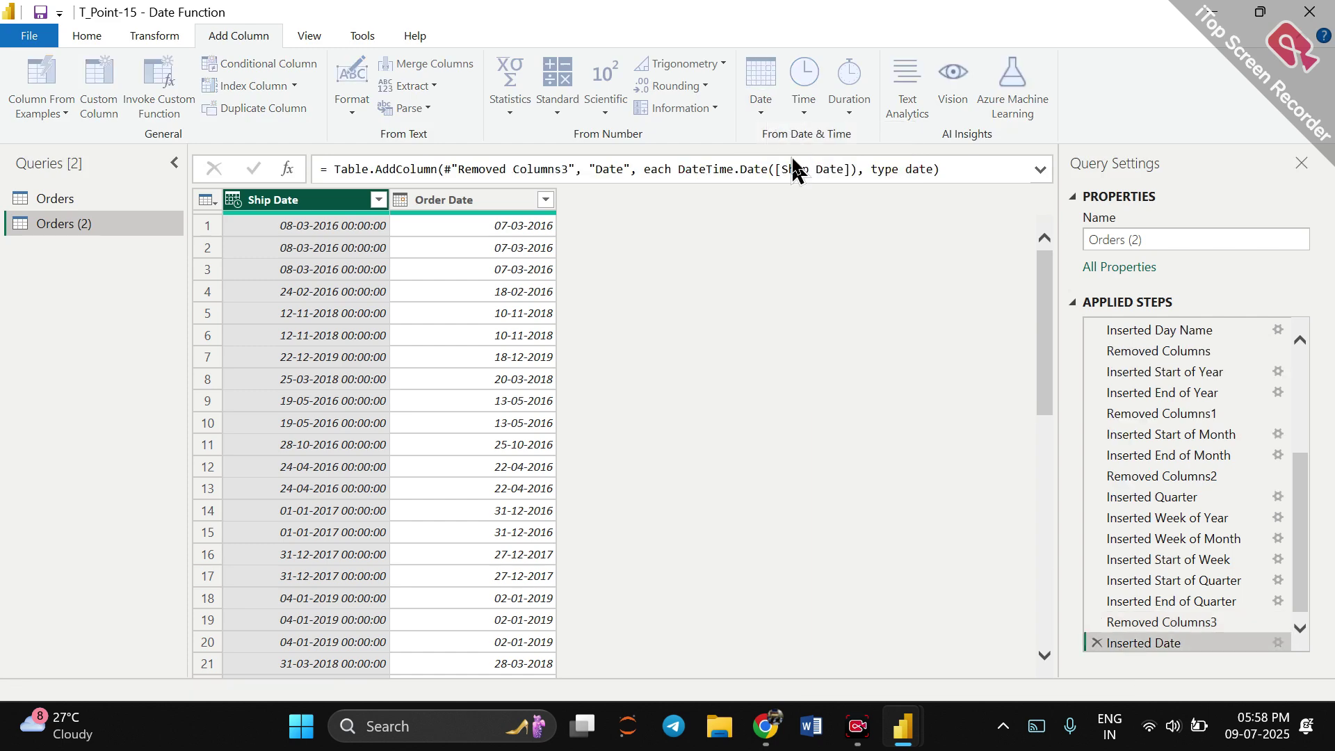
# Add a Subtract Days column that calculates Order Date minus the date-only shipping Date.
pyautogui.keyDown('ctrl'); pyautogui.click(538, 209); pyautogui.keyUp('ctrl')
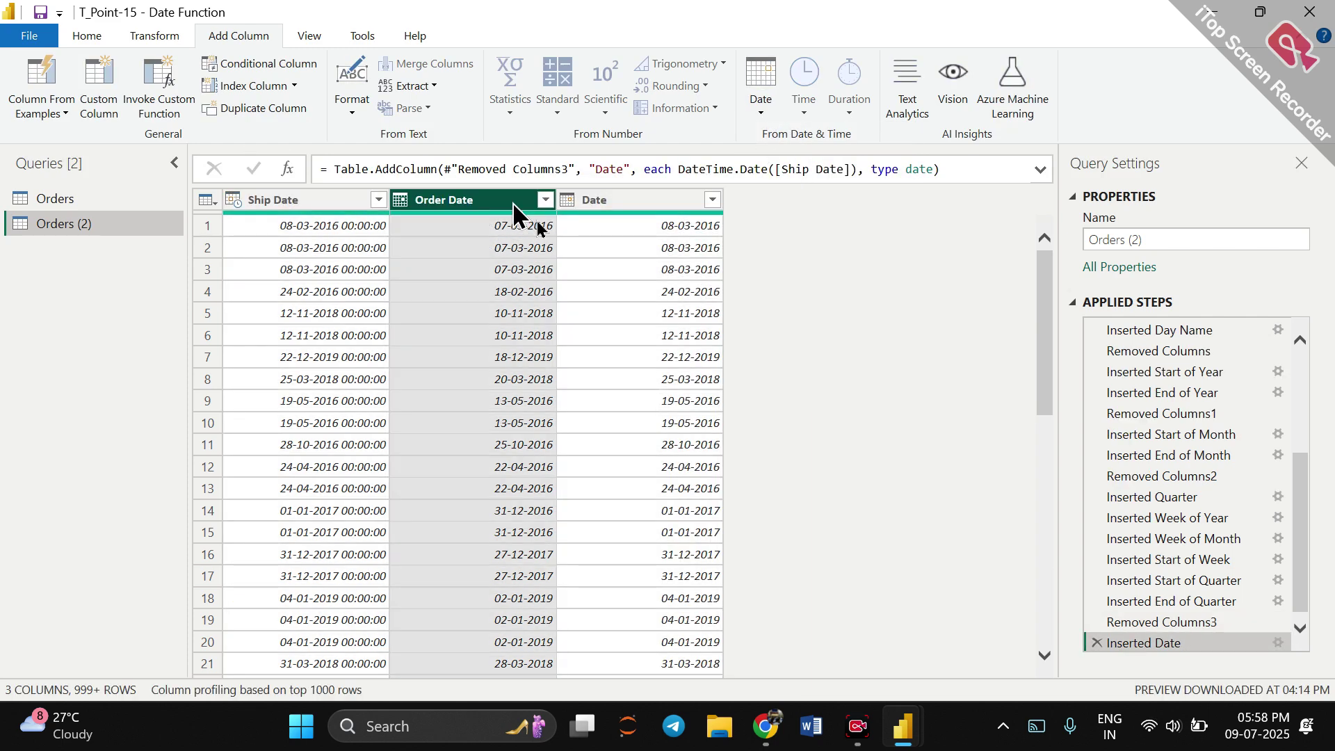
pyautogui.click(777, 115)
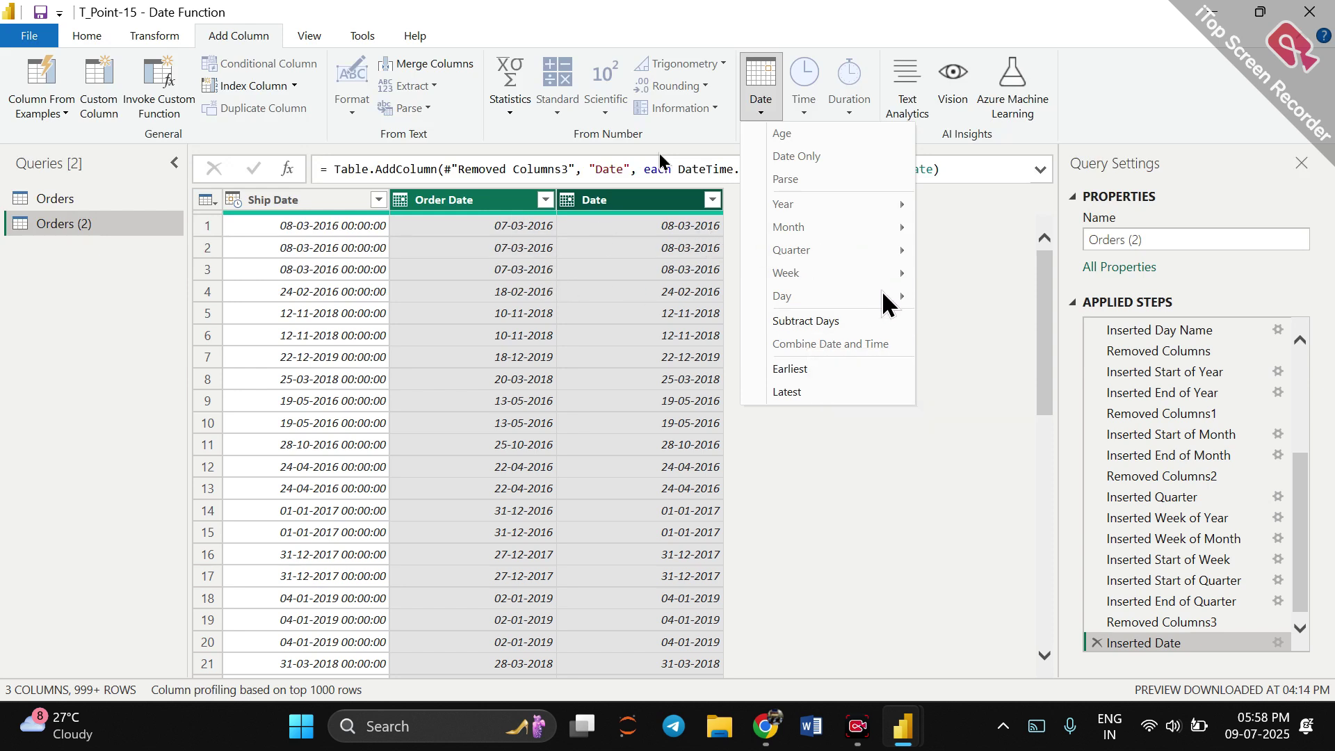
pyautogui.click(849, 323)
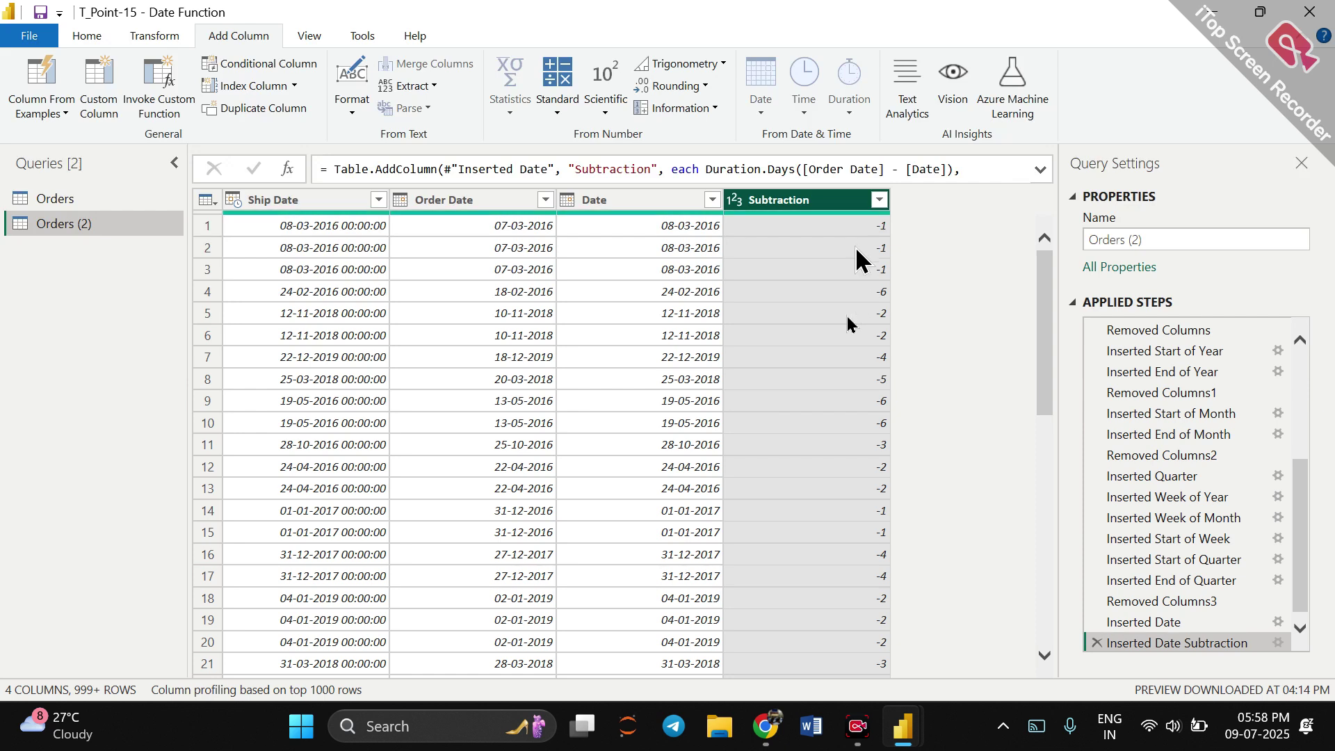
# Add a second Subtract Days column calculating Date minus Order Date, and look through its rows.
pyautogui.click(662, 206)
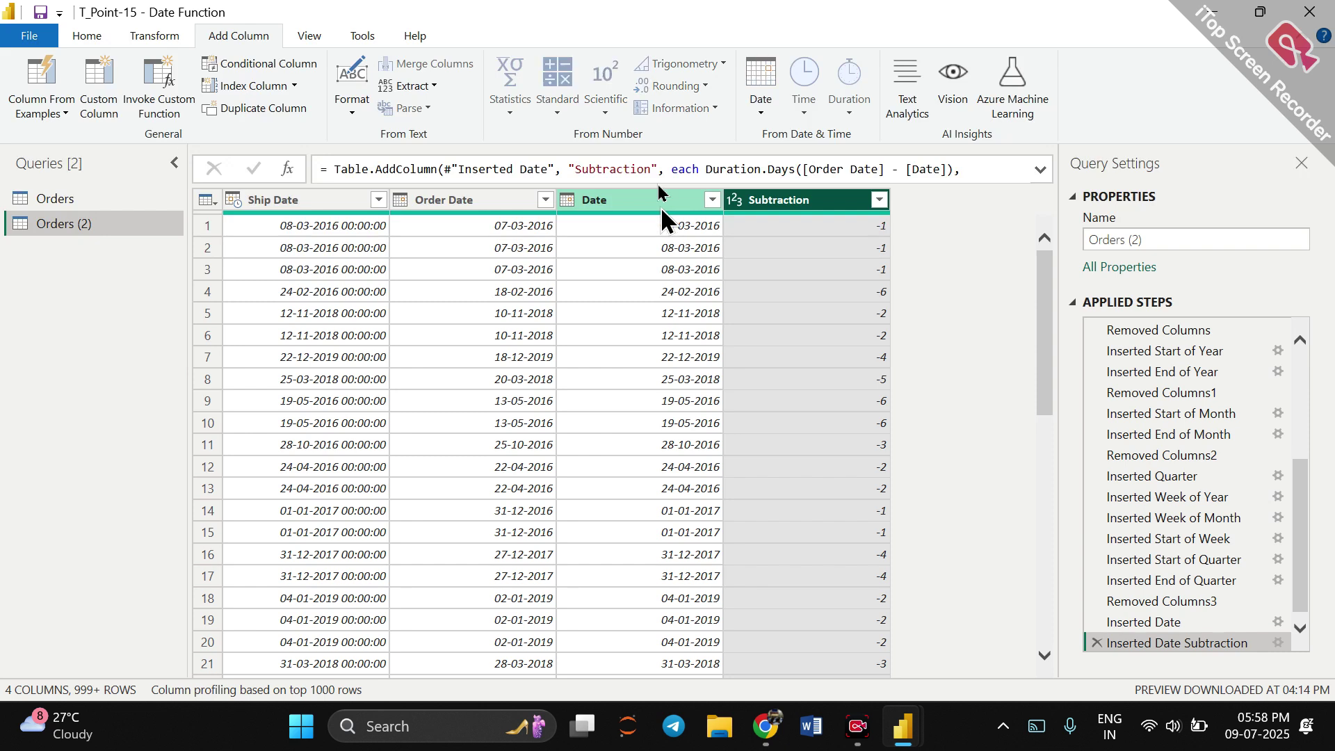
pyautogui.hotkey('shift', 'Left')
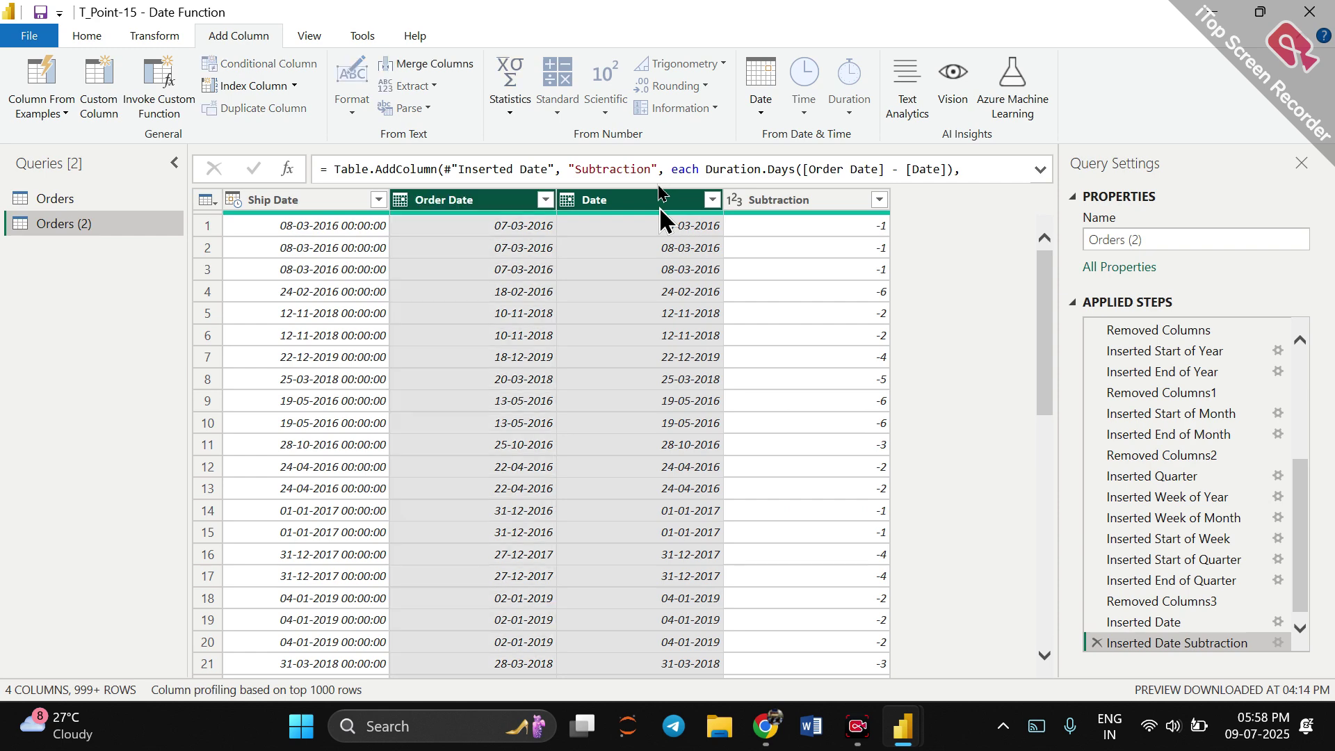
pyautogui.click(761, 104)
pyautogui.click(824, 329)
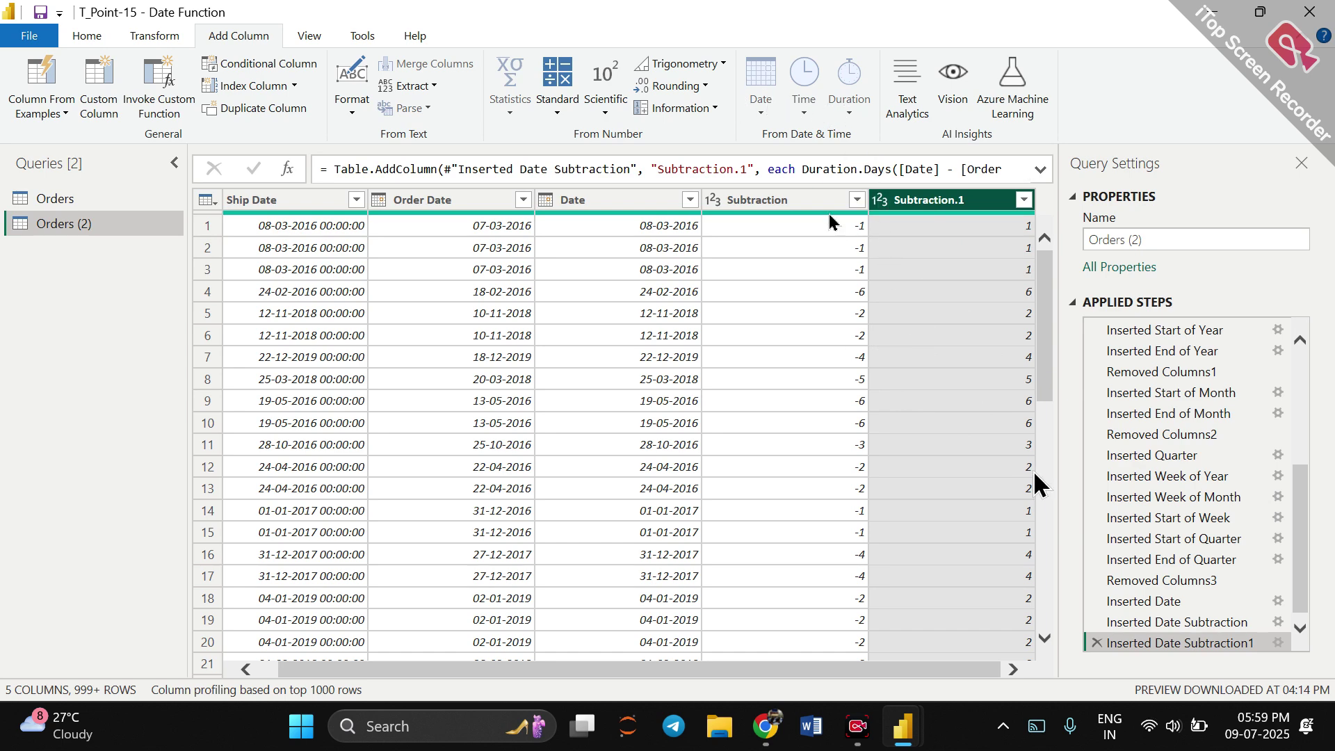
pyautogui.scroll(-10, 970, 467)
pyautogui.scroll(10, 970, 468)
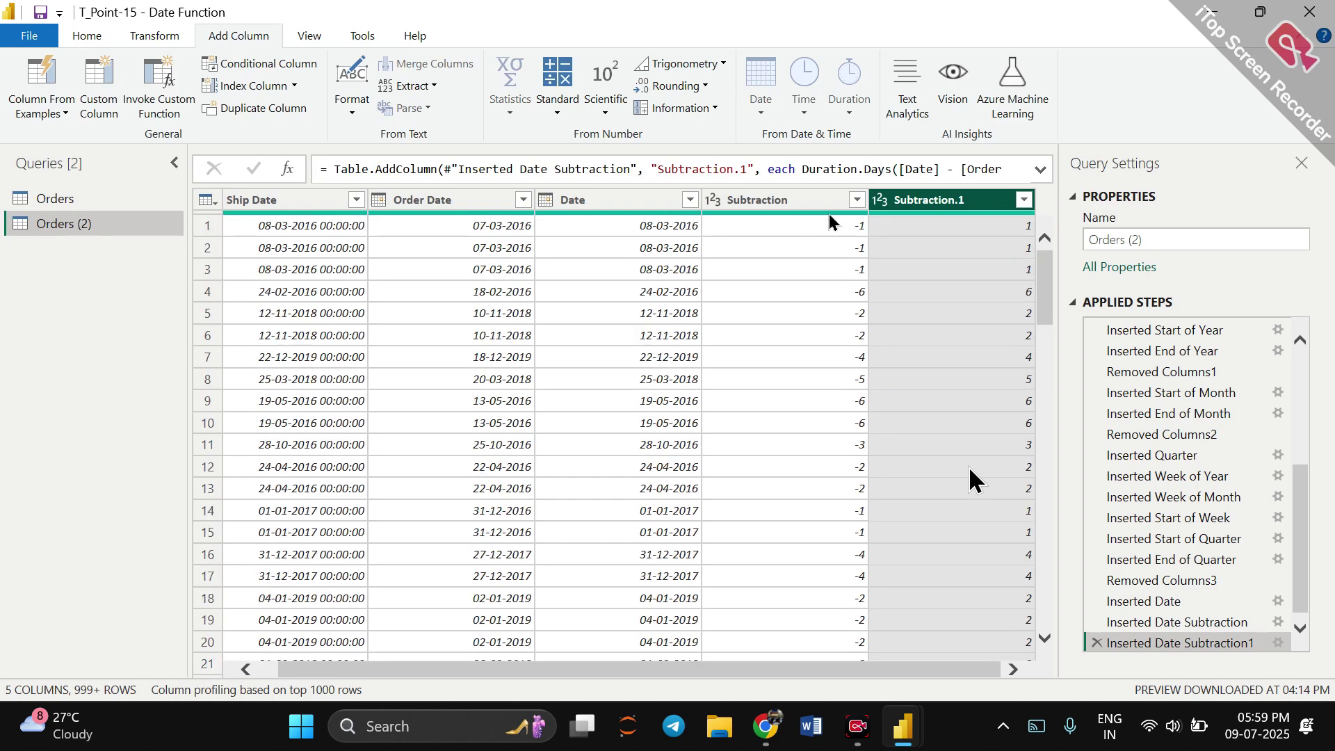
# Add a Latest column that returns the later of Order Date and Date for each row.
pyautogui.click(314, 202)
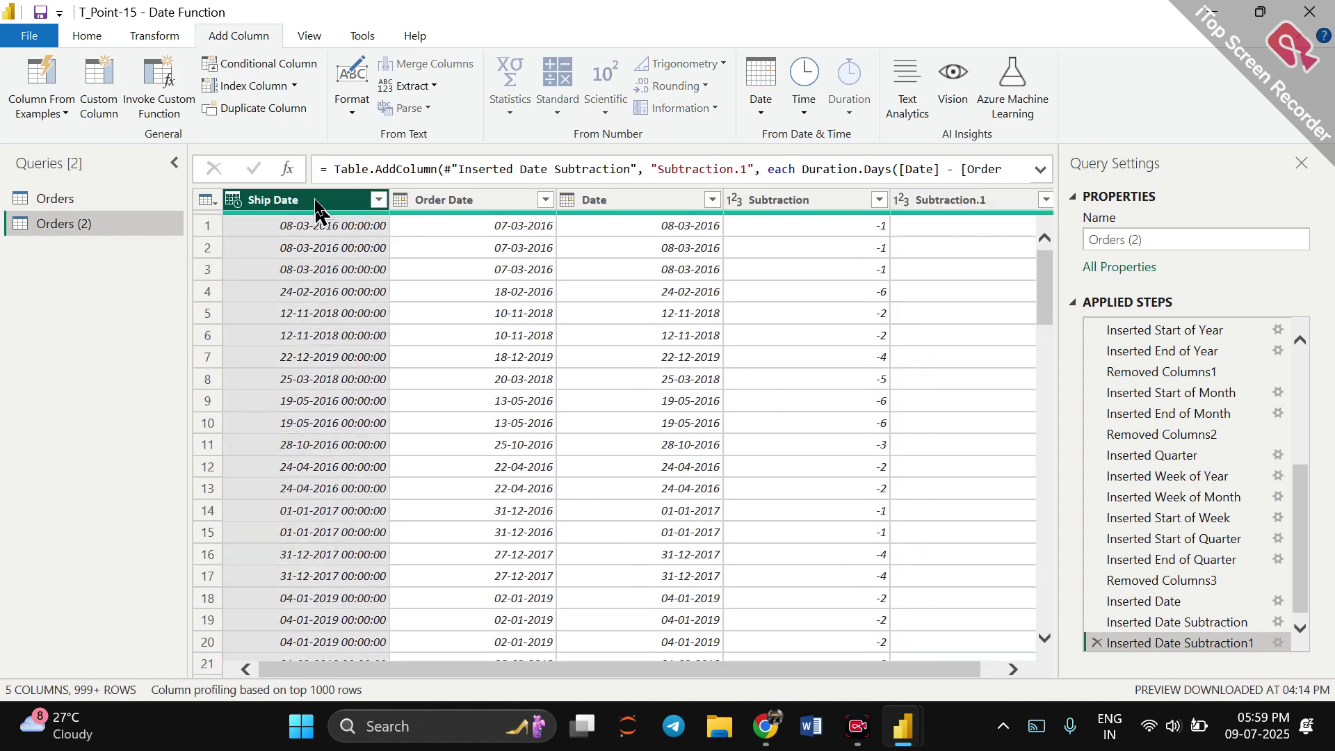
pyautogui.hotkey('shift', 'Right')
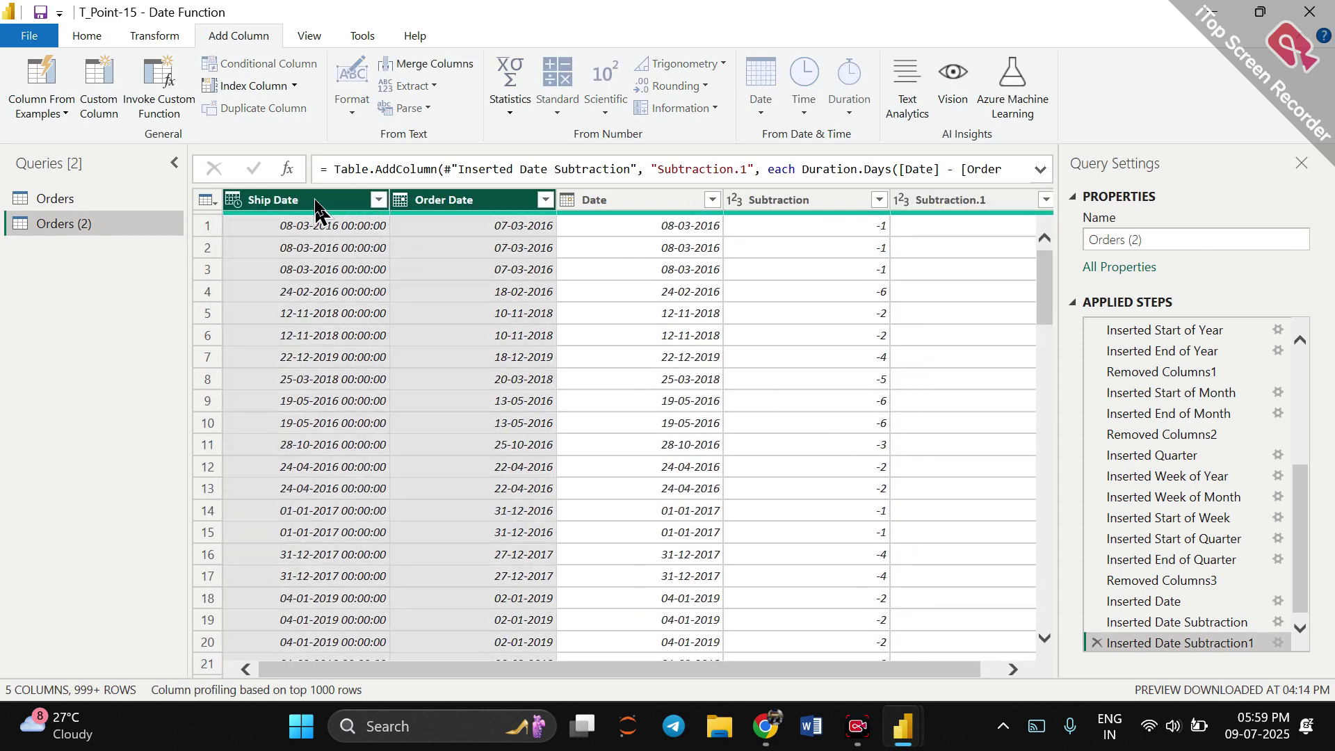
pyautogui.click(445, 202)
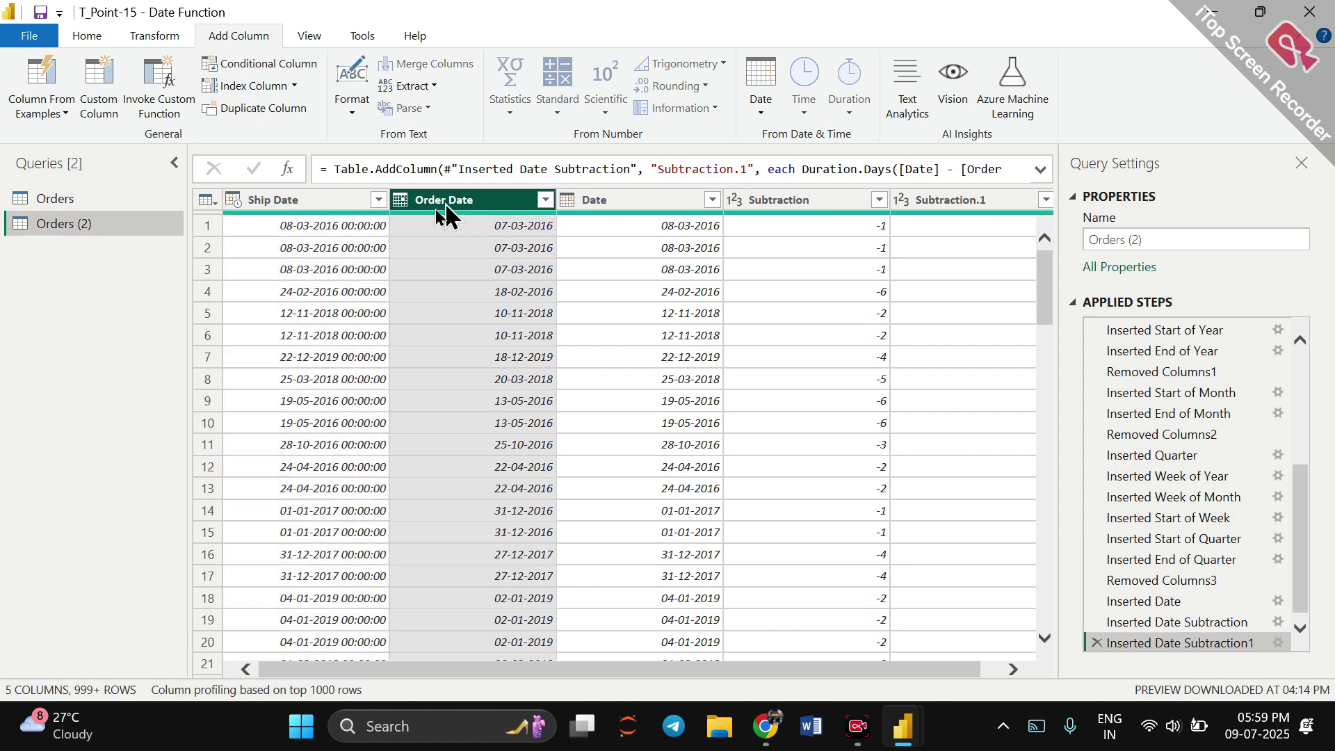
pyautogui.hotkey('shift', 'Right')
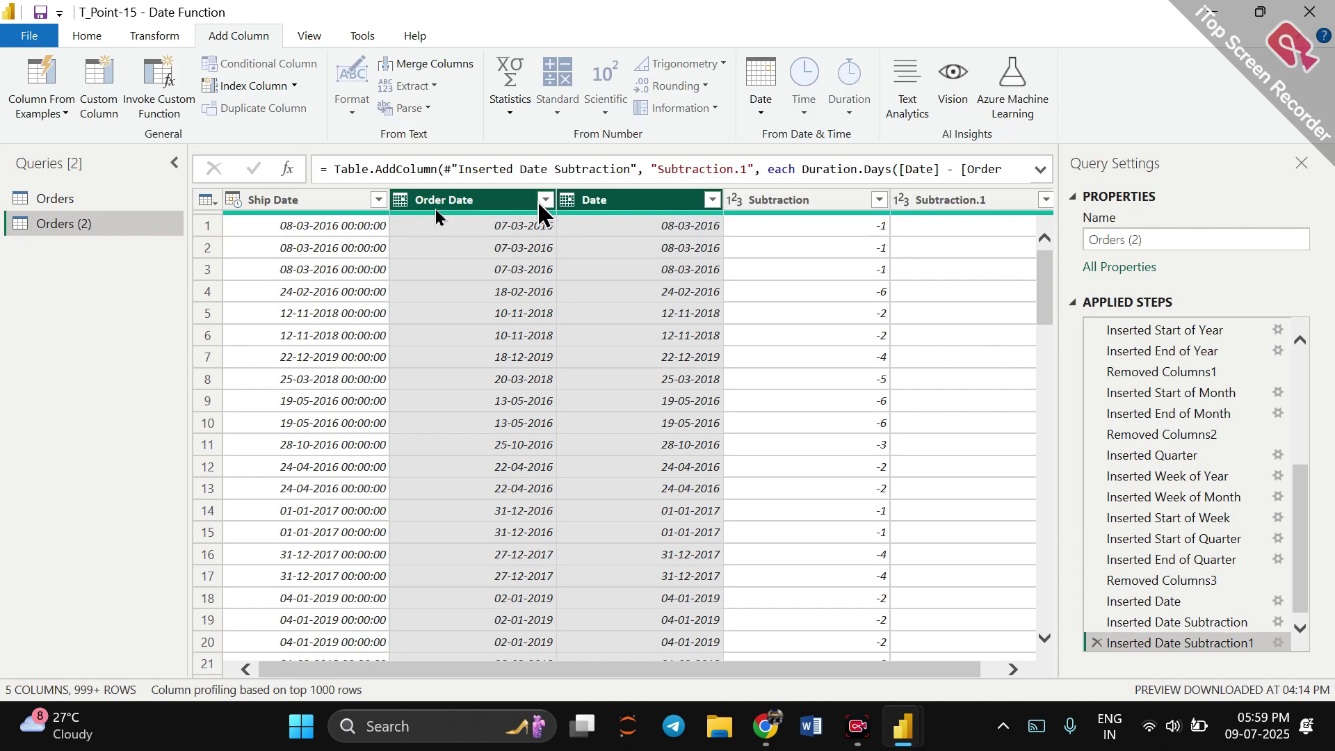
pyautogui.click(768, 103)
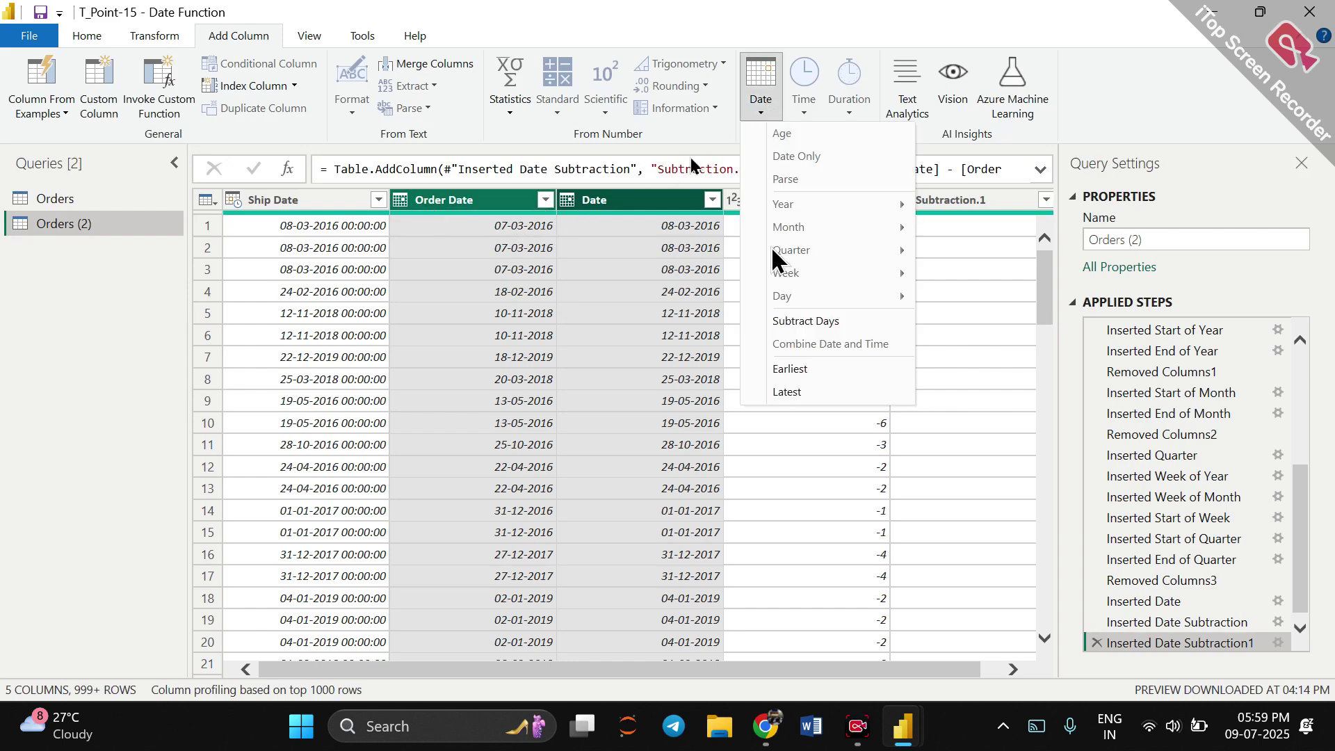
pyautogui.click(799, 397)
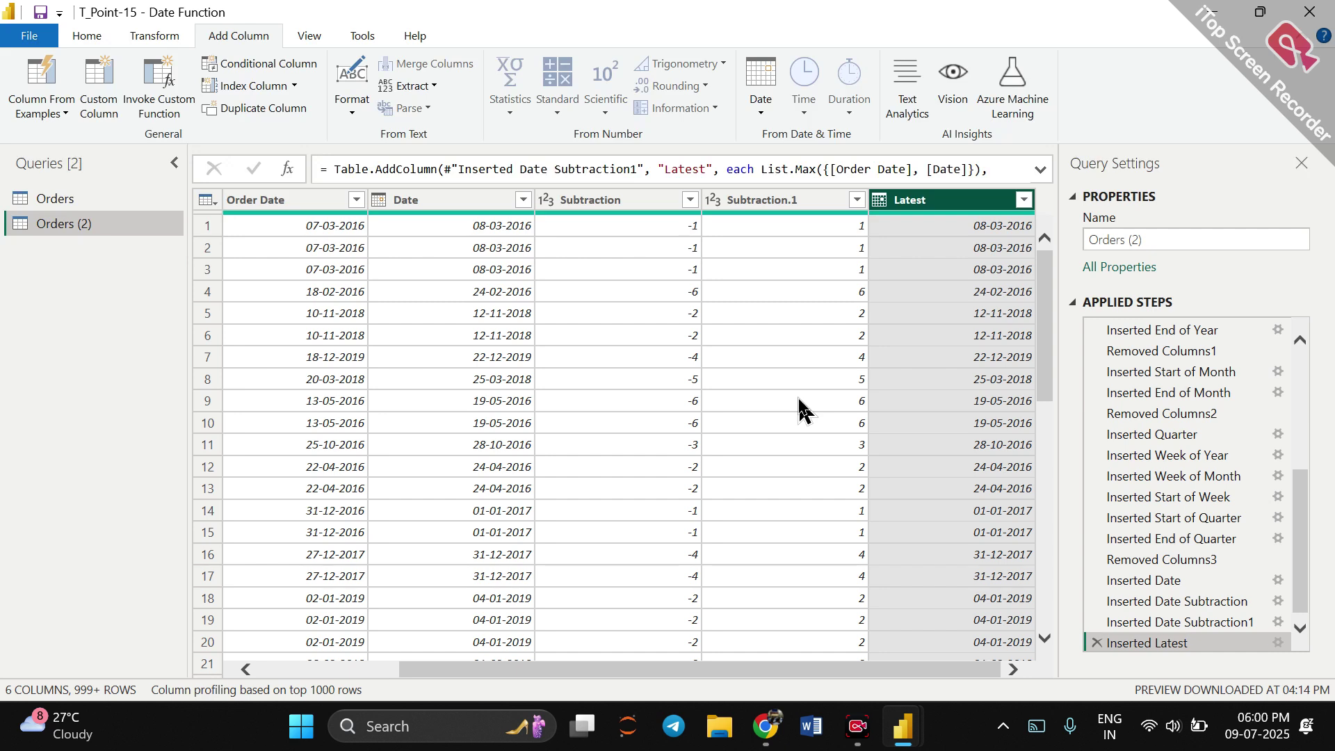
# Add an Earliest column from Order Date and Date, and review the available date functions.
pyautogui.click(277, 202)
pyautogui.hotkey('shift', 'Right')
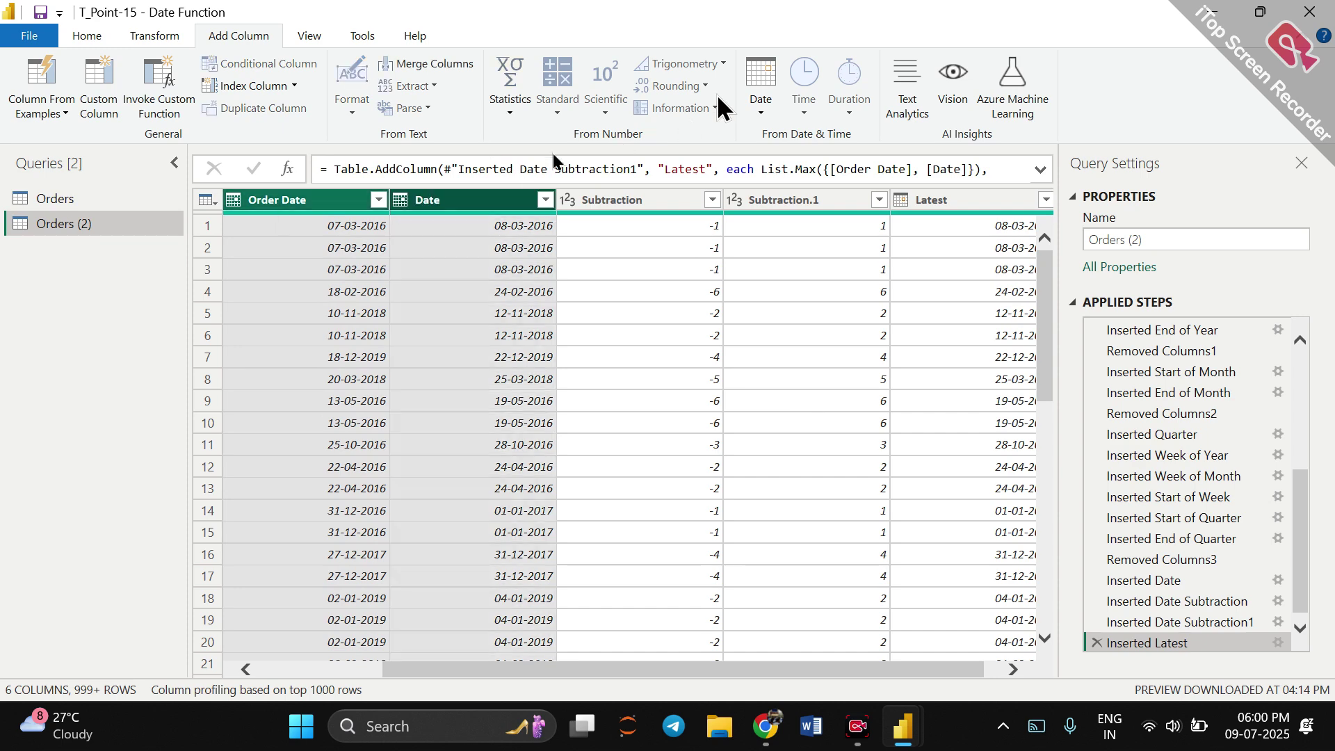
pyautogui.click(765, 110)
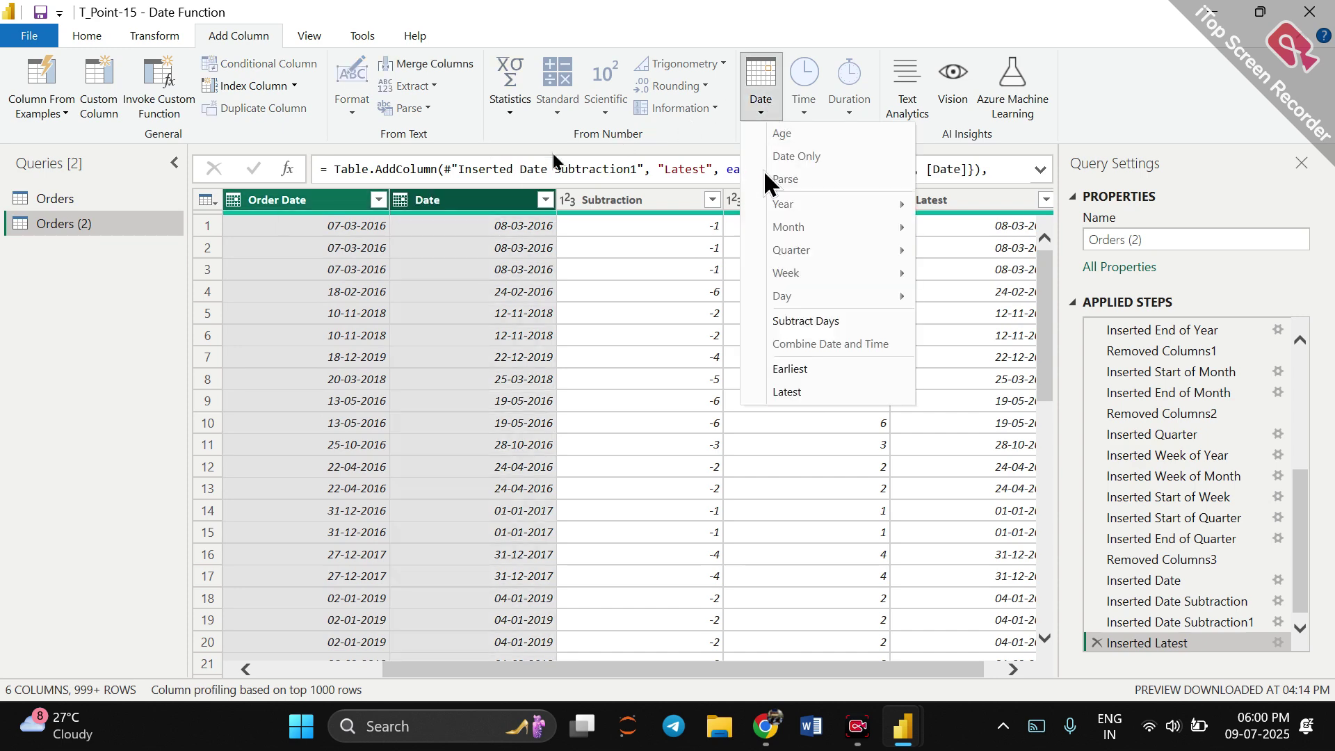
pyautogui.click(795, 367)
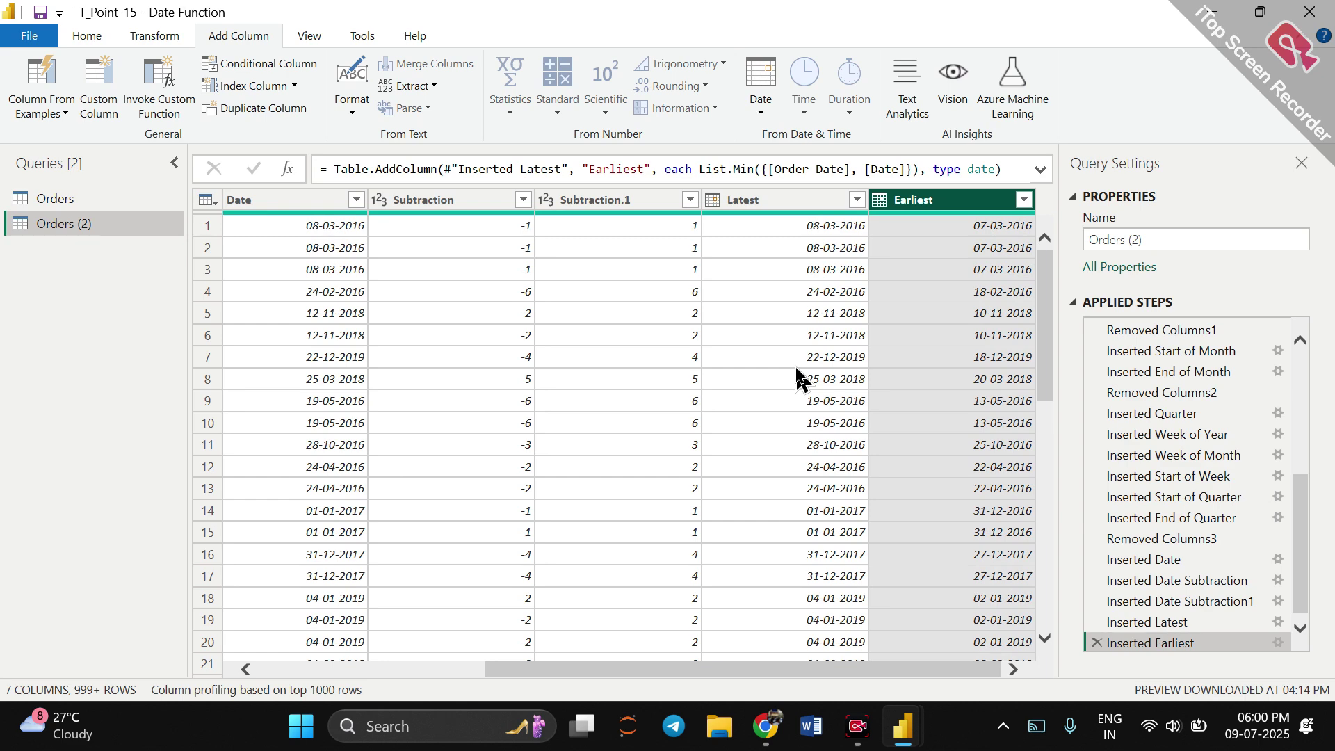
pyautogui.moveTo(634, 671); pyautogui.dragTo(328, 679)
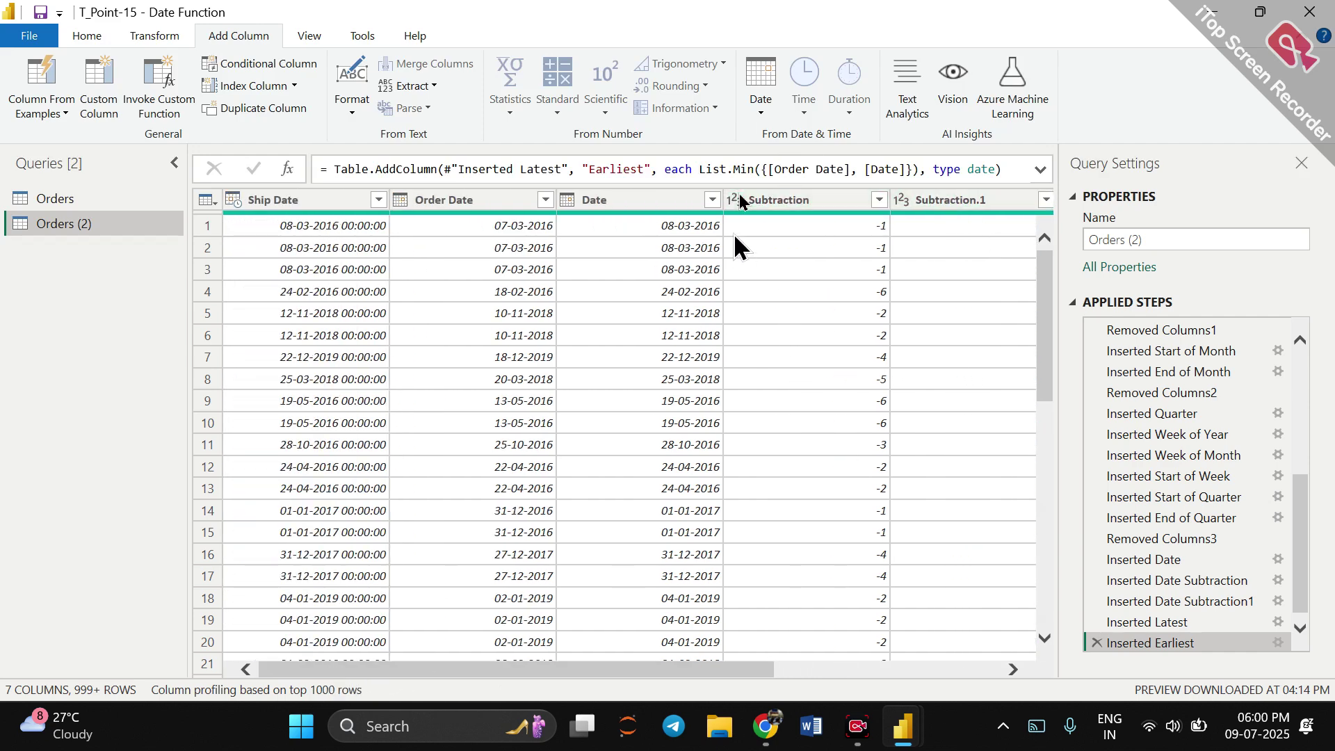
pyautogui.click(751, 113)
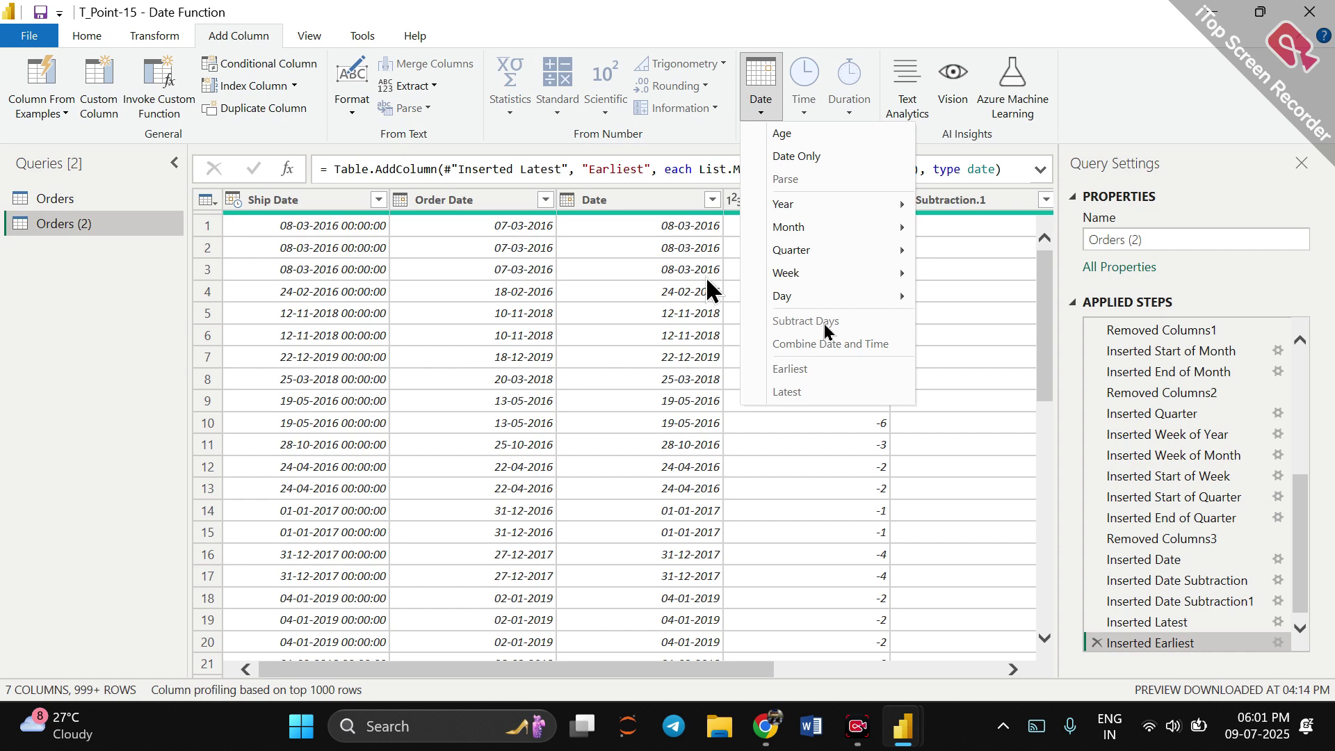
# Remove all columns of Orders (2) except Date, Subtraction and Subtraction.1.
pyautogui.click(629, 201)
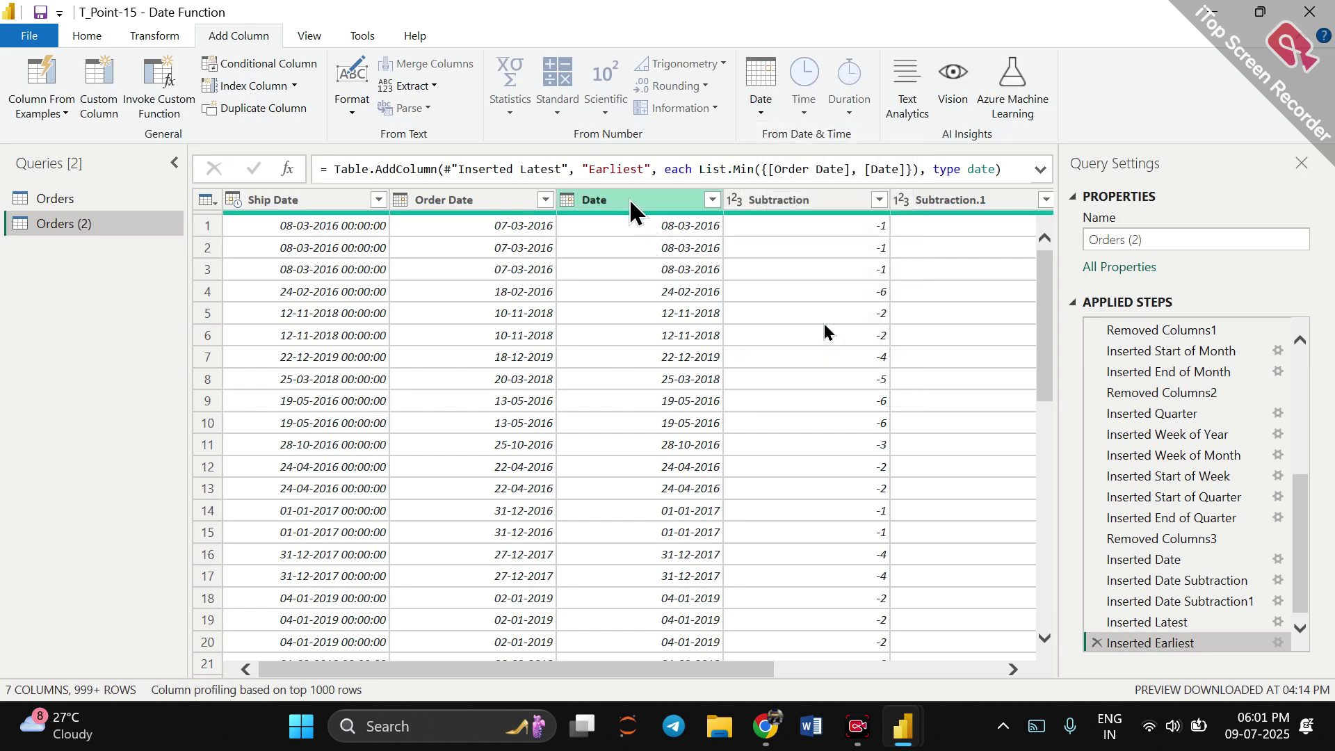
pyautogui.click(629, 201)
pyautogui.hotkey('shift', 'Right')
pyautogui.hotkey('shift', 'Right')
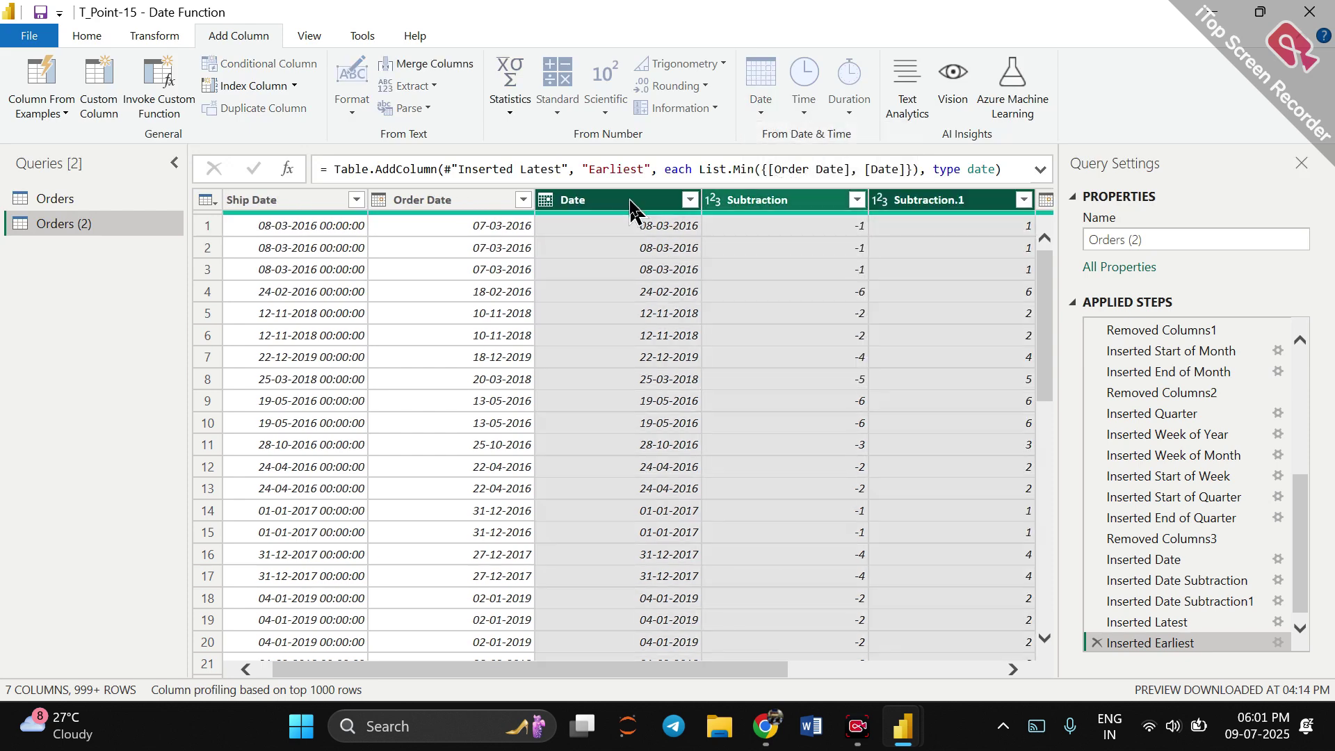
pyautogui.rightClick(630, 201)
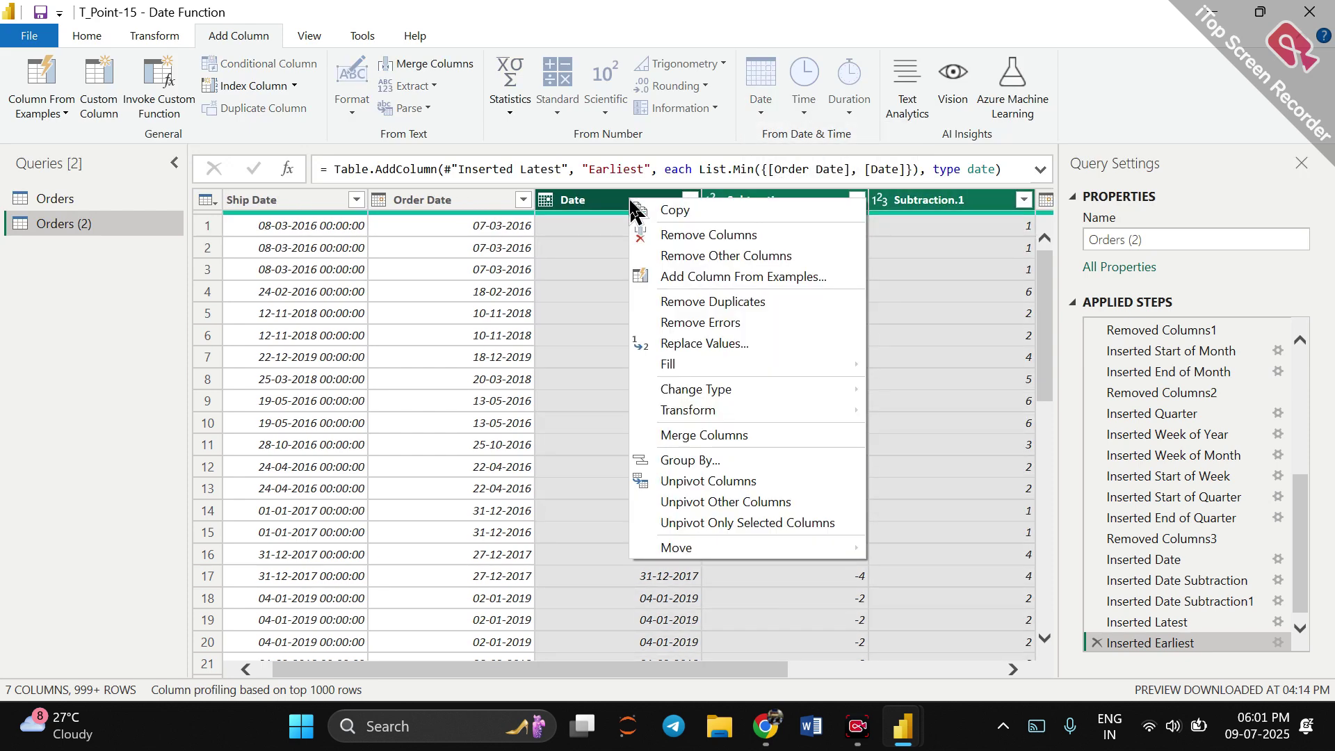
pyautogui.click(694, 256)
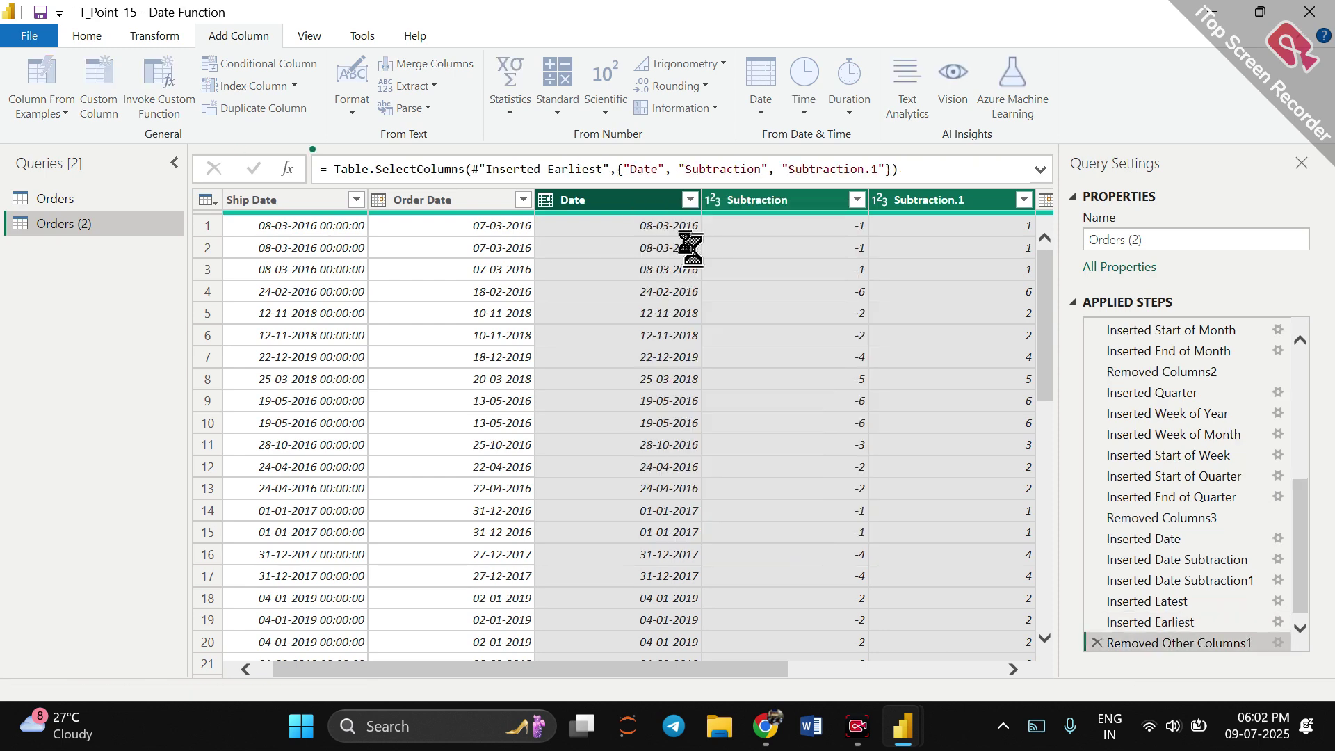
# Remove the Subtraction and Subtraction.1 columns, keeping only the Date column.
pyautogui.click(615, 199)
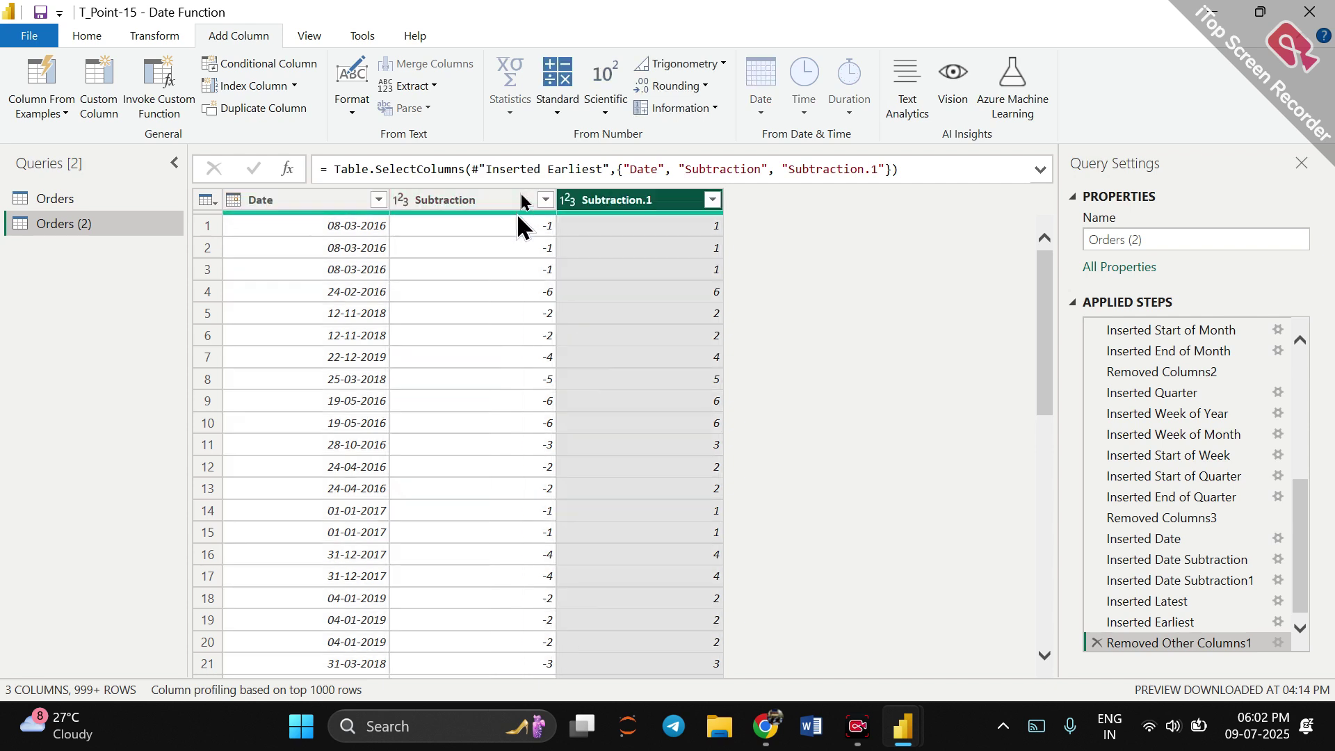
pyautogui.click(513, 201)
pyautogui.hotkey('shift', 'Right')
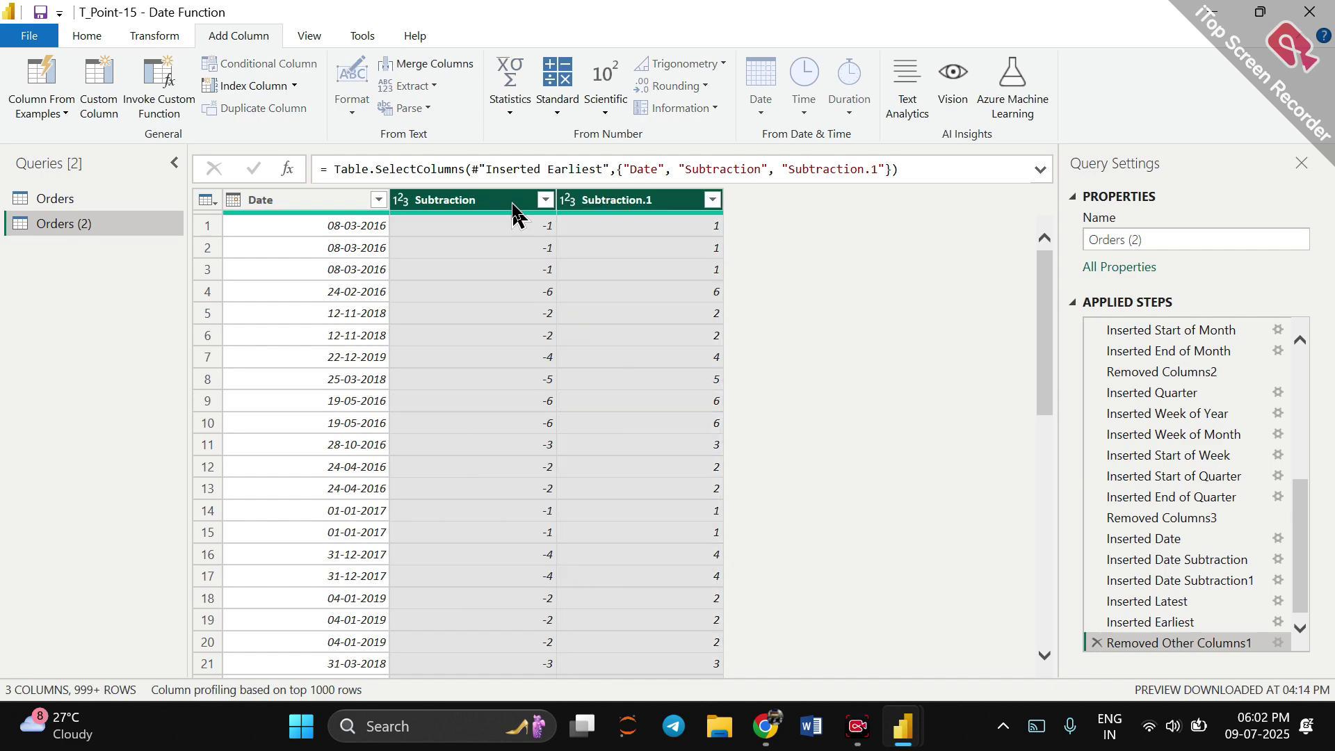
pyautogui.rightClick(512, 202)
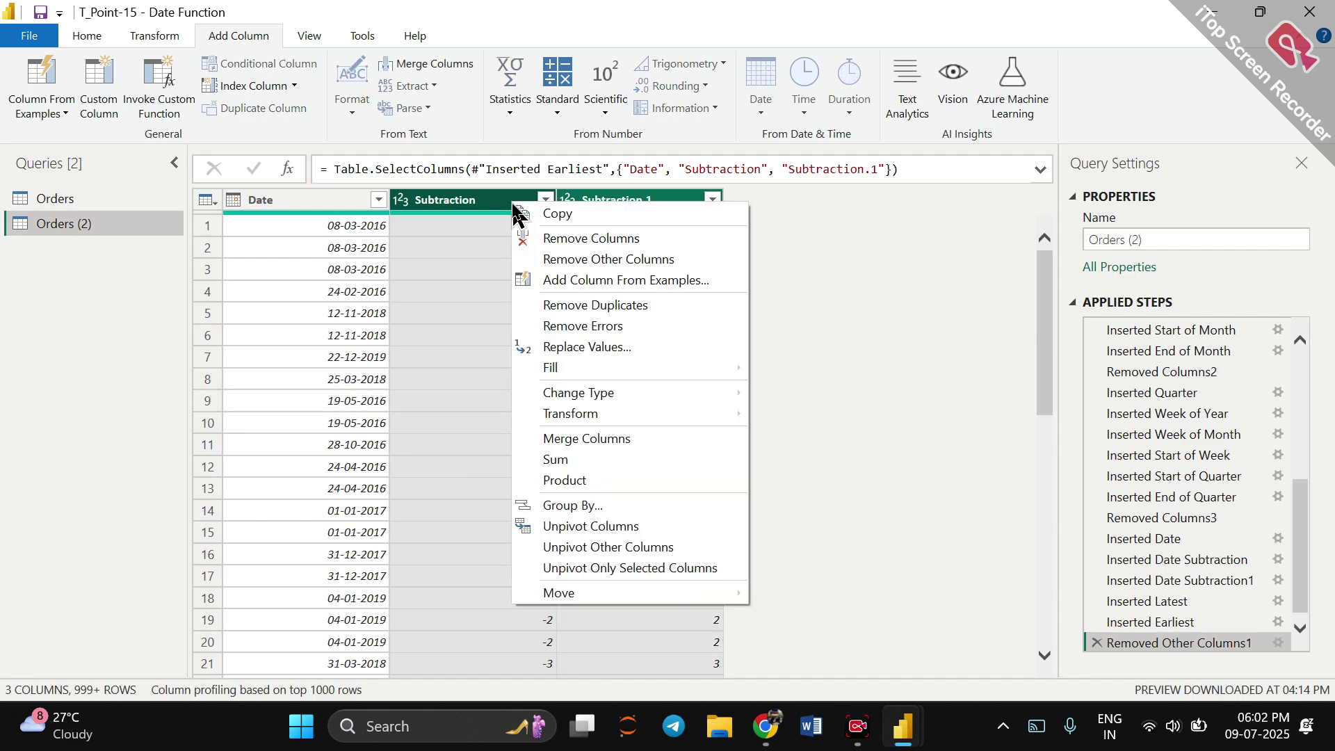
pyautogui.click(573, 238)
pyautogui.click(353, 233)
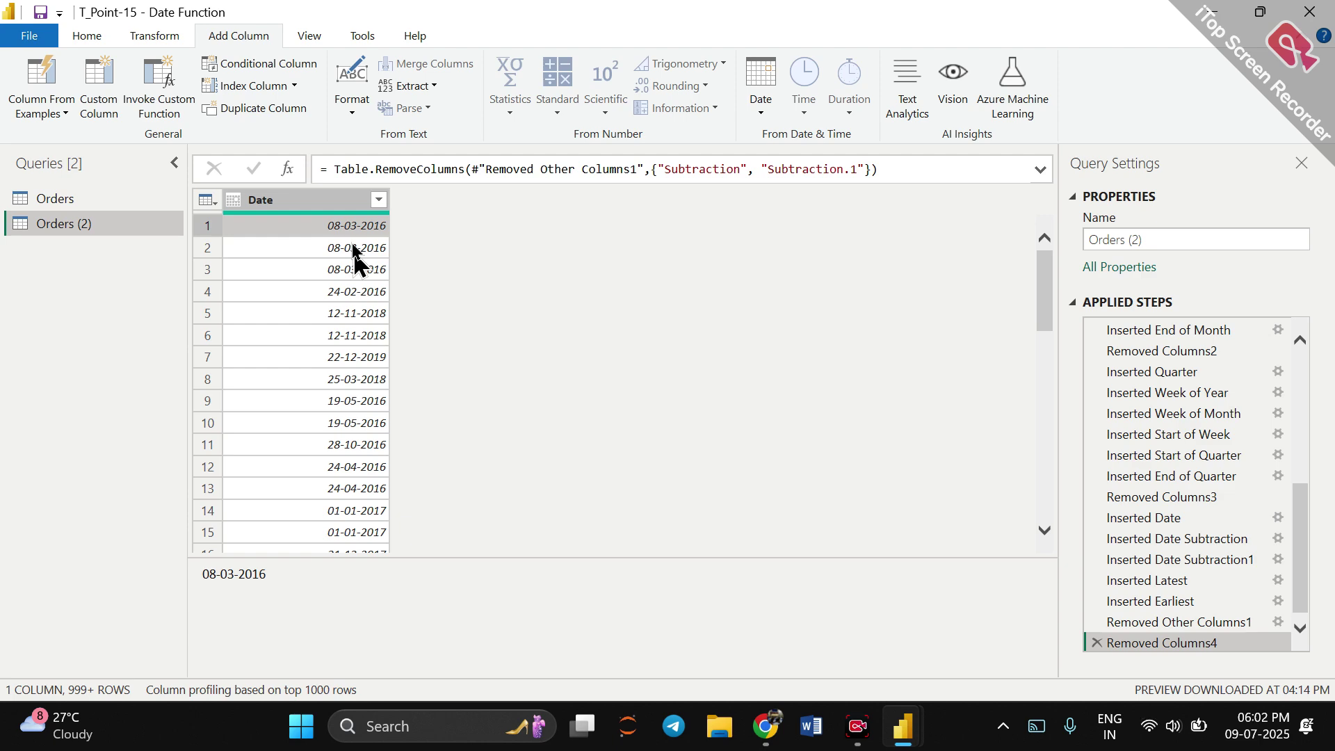
# Add an End of Month column calculated from the Date column.
pyautogui.click(336, 201)
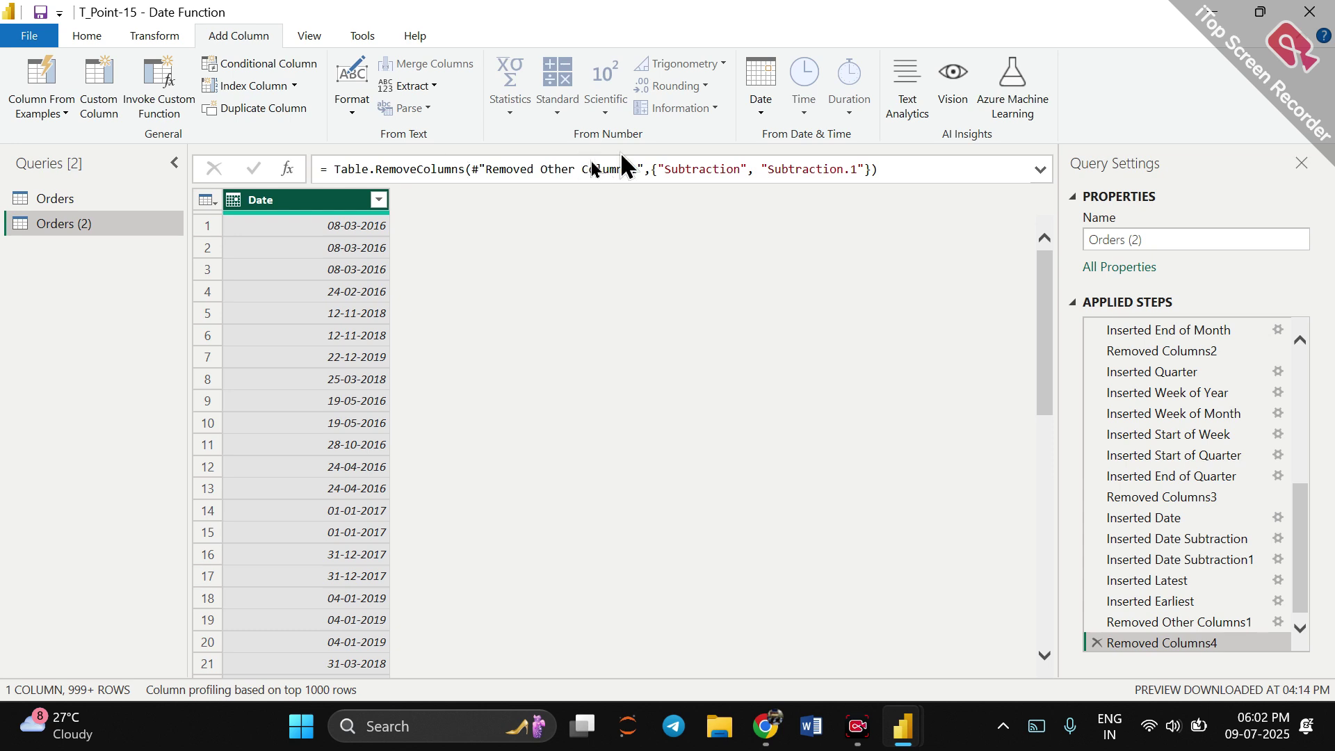
pyautogui.click(759, 110)
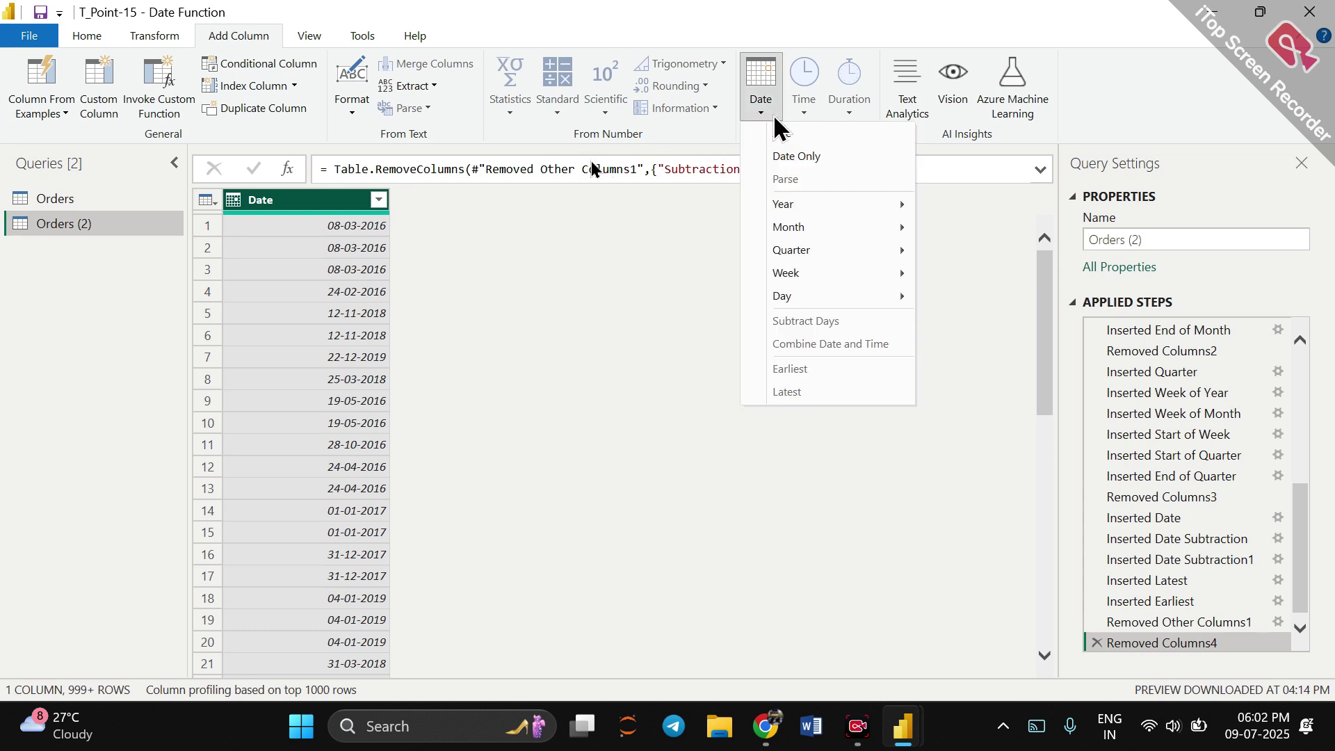
pyautogui.moveTo(895, 236)
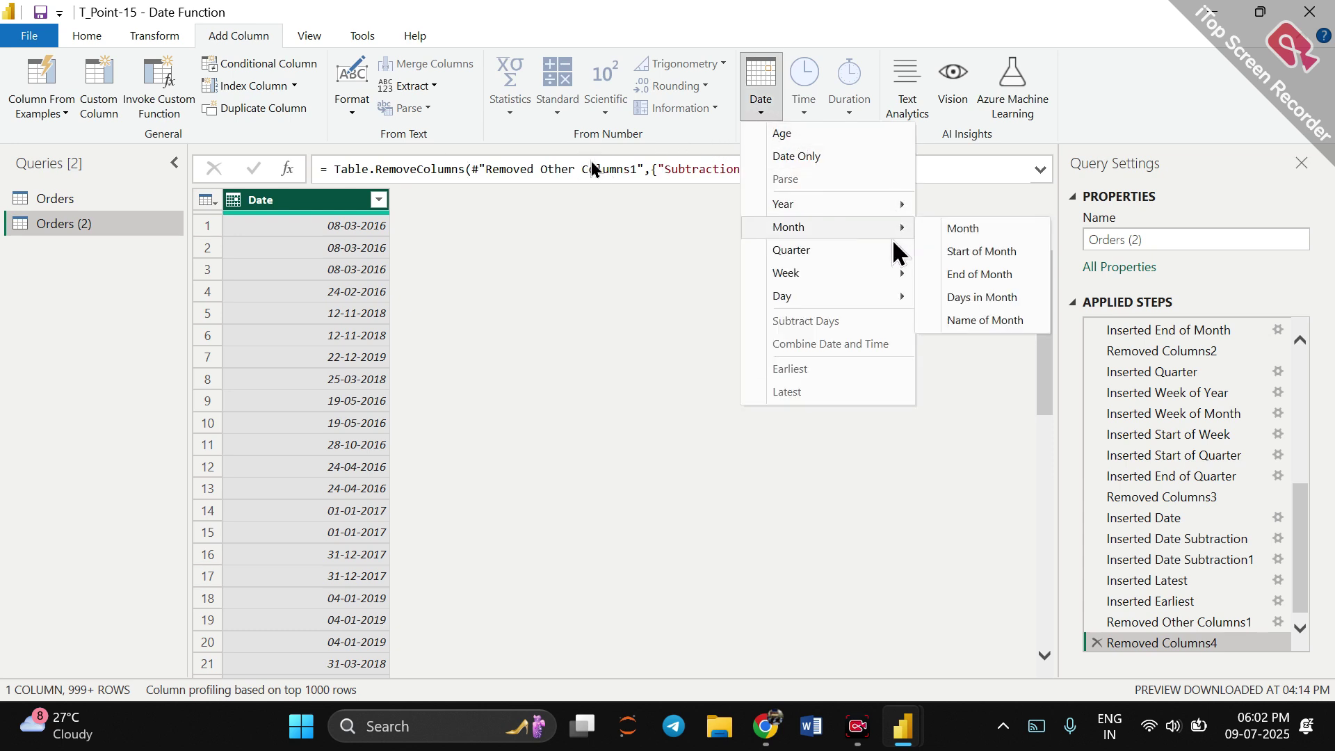
pyautogui.click(963, 276)
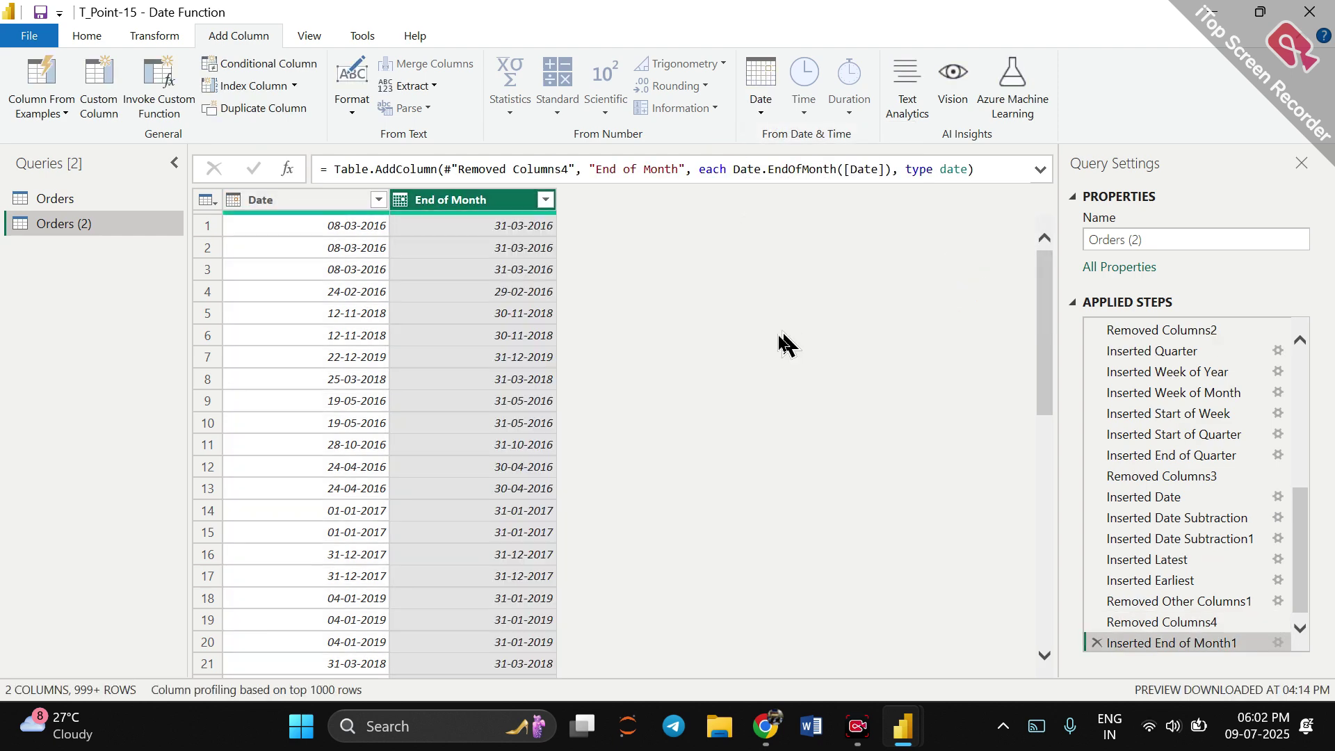
# Add a Subtract Days column calculating End of Month minus Date for each row.
pyautogui.keyDown('ctrl'); pyautogui.click(336, 200); pyautogui.keyUp('ctrl')
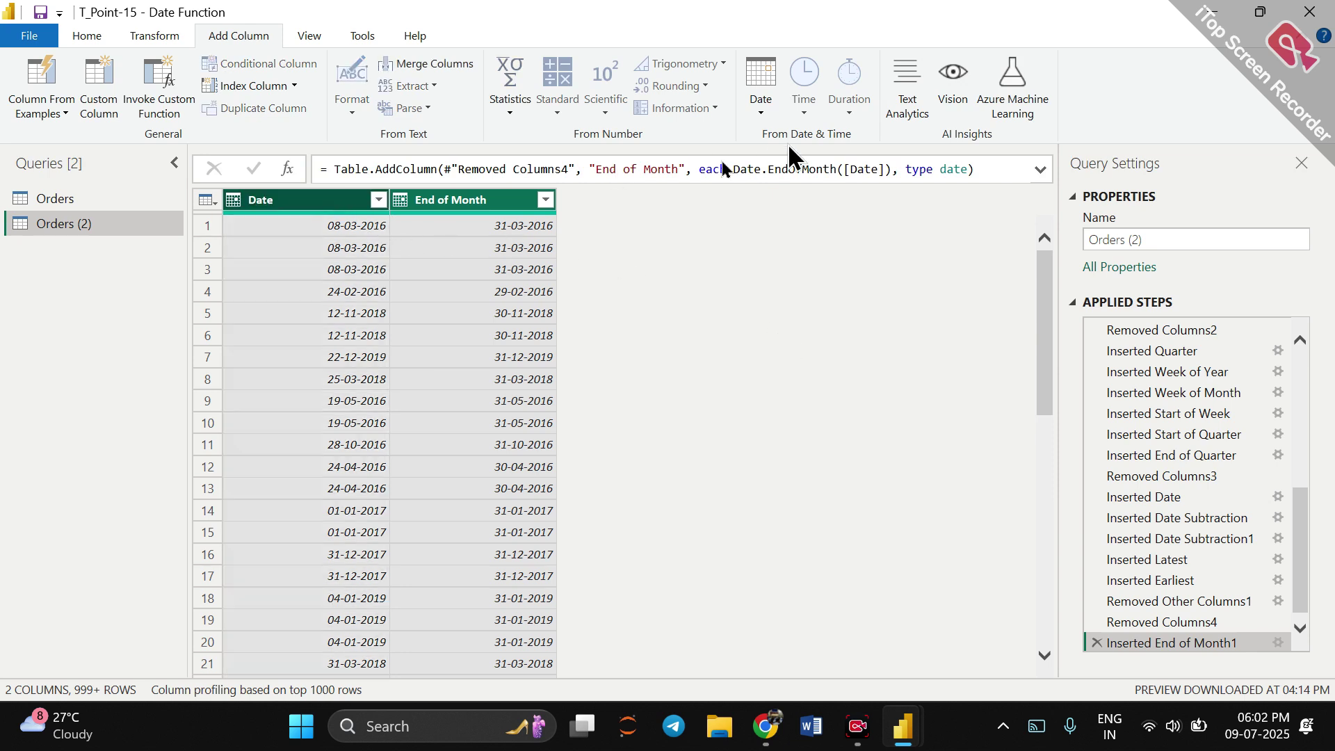
pyautogui.click(761, 111)
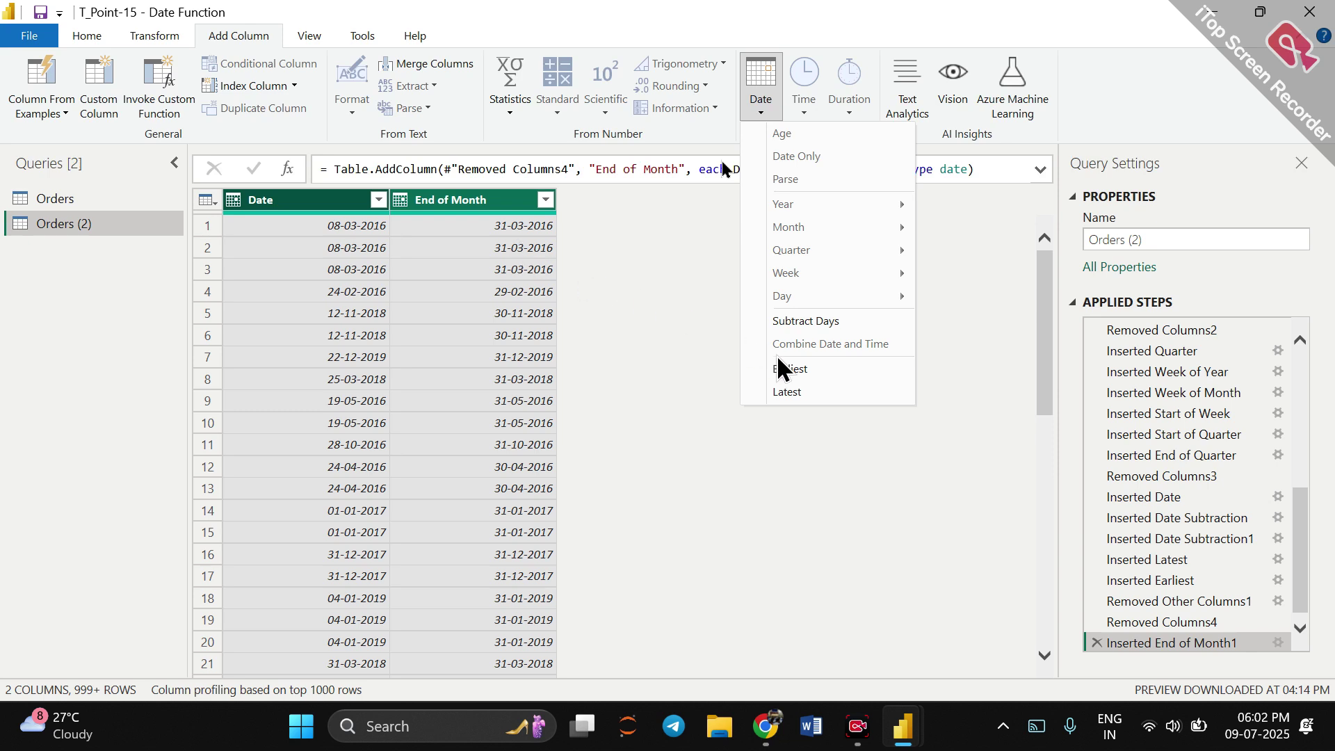
pyautogui.click(796, 322)
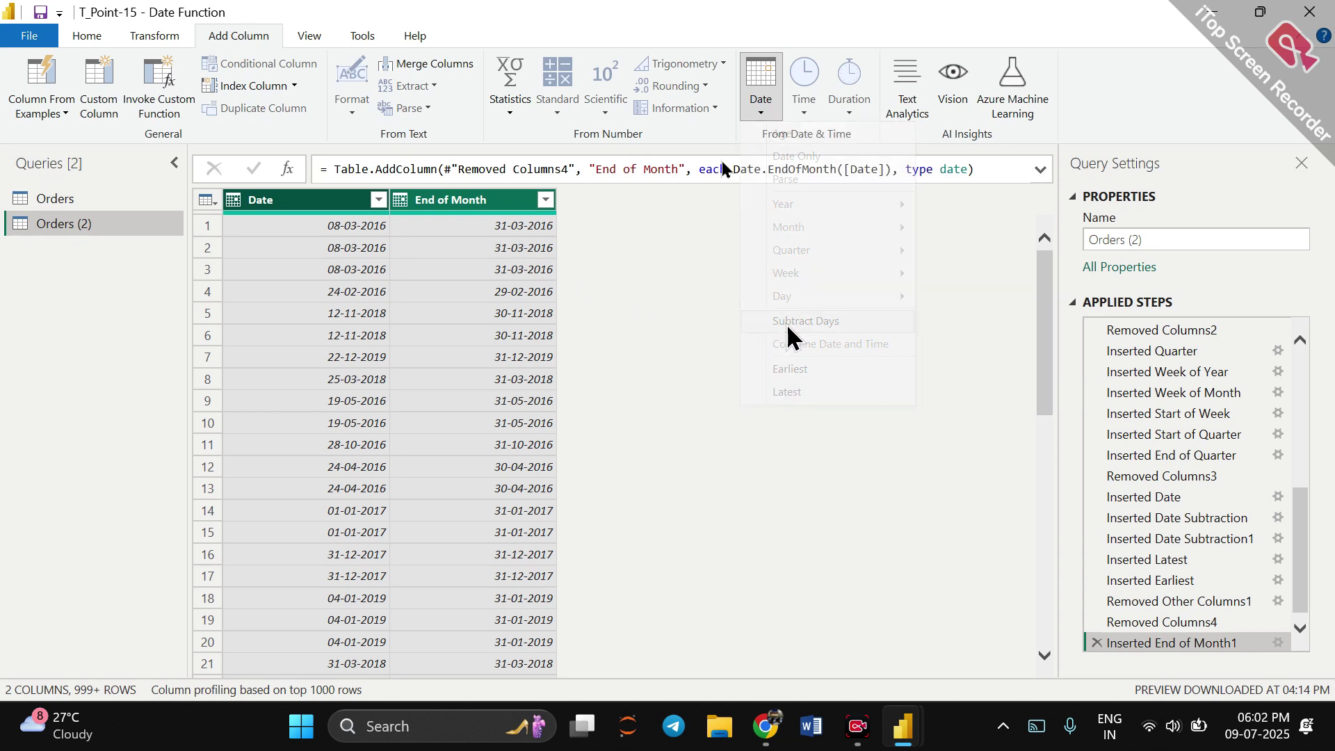
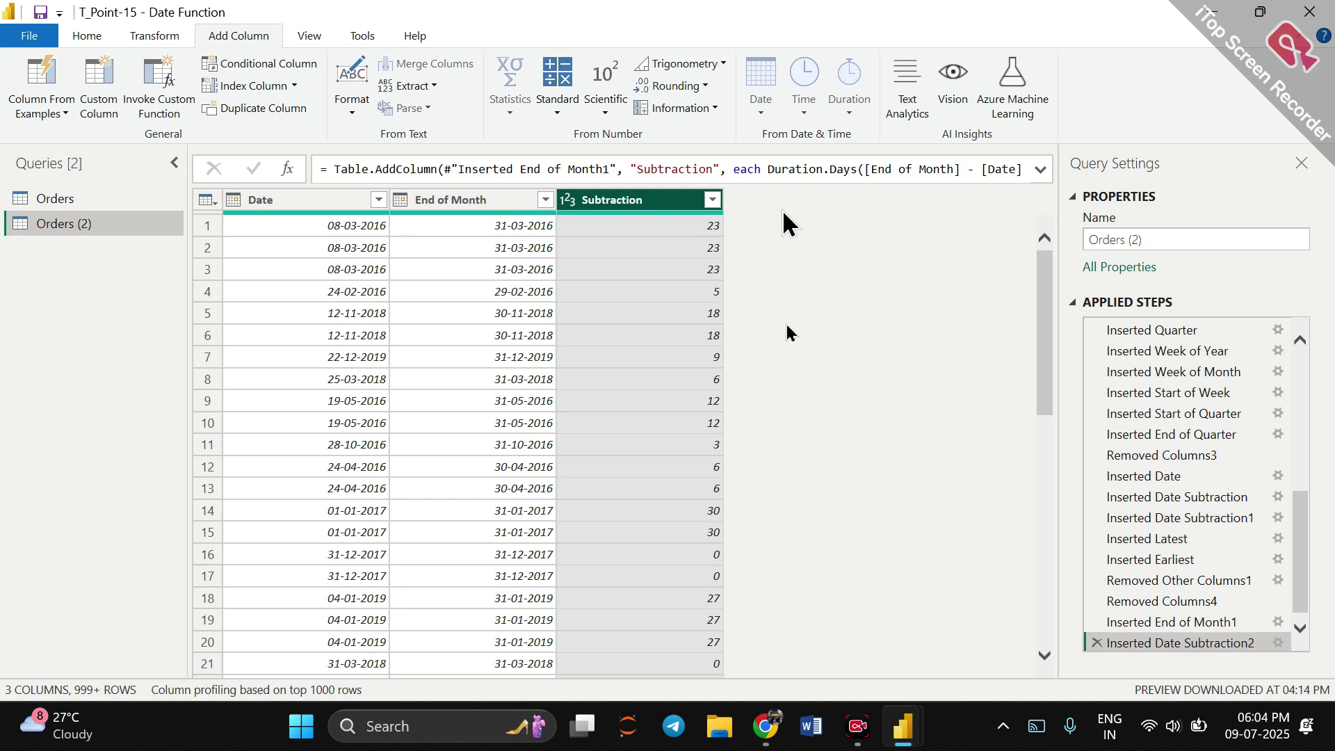
# Change the data type of the Date column to Date/Time.
pyautogui.click(337, 201)
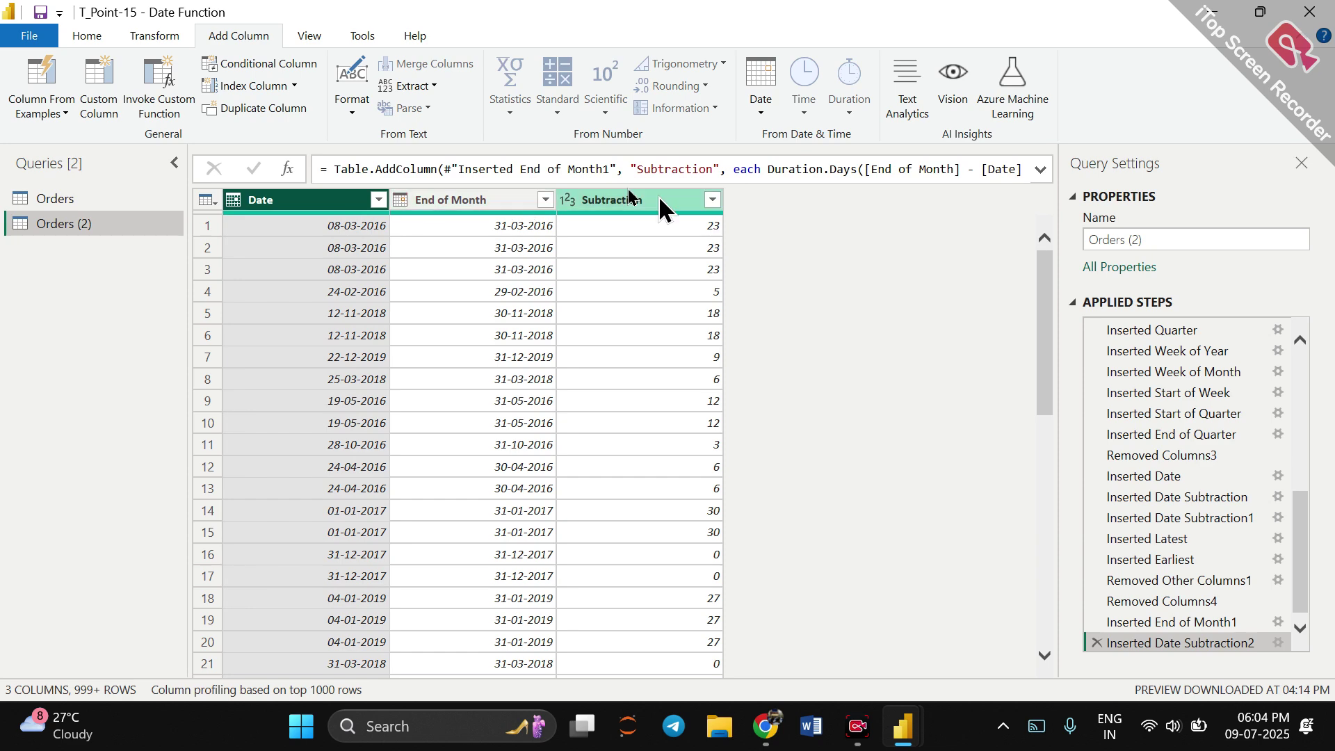
pyautogui.click(158, 37)
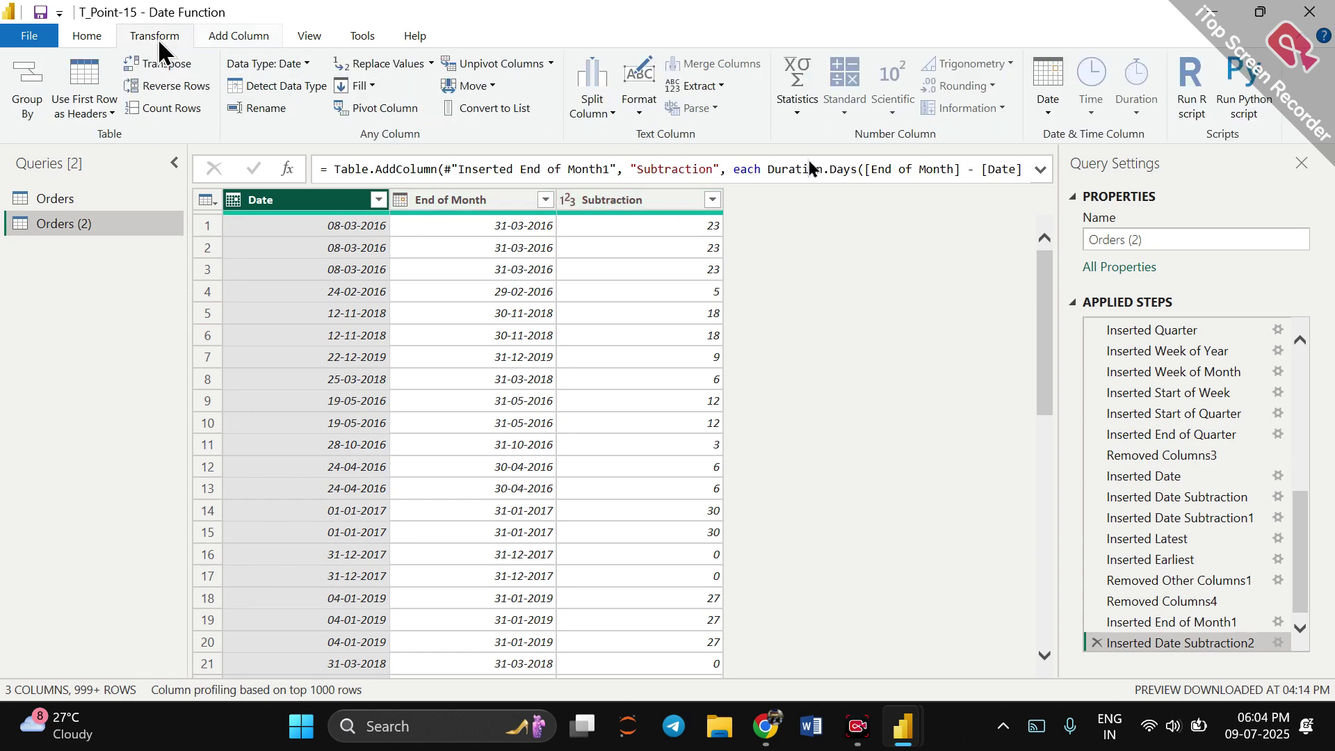
pyautogui.click(306, 63)
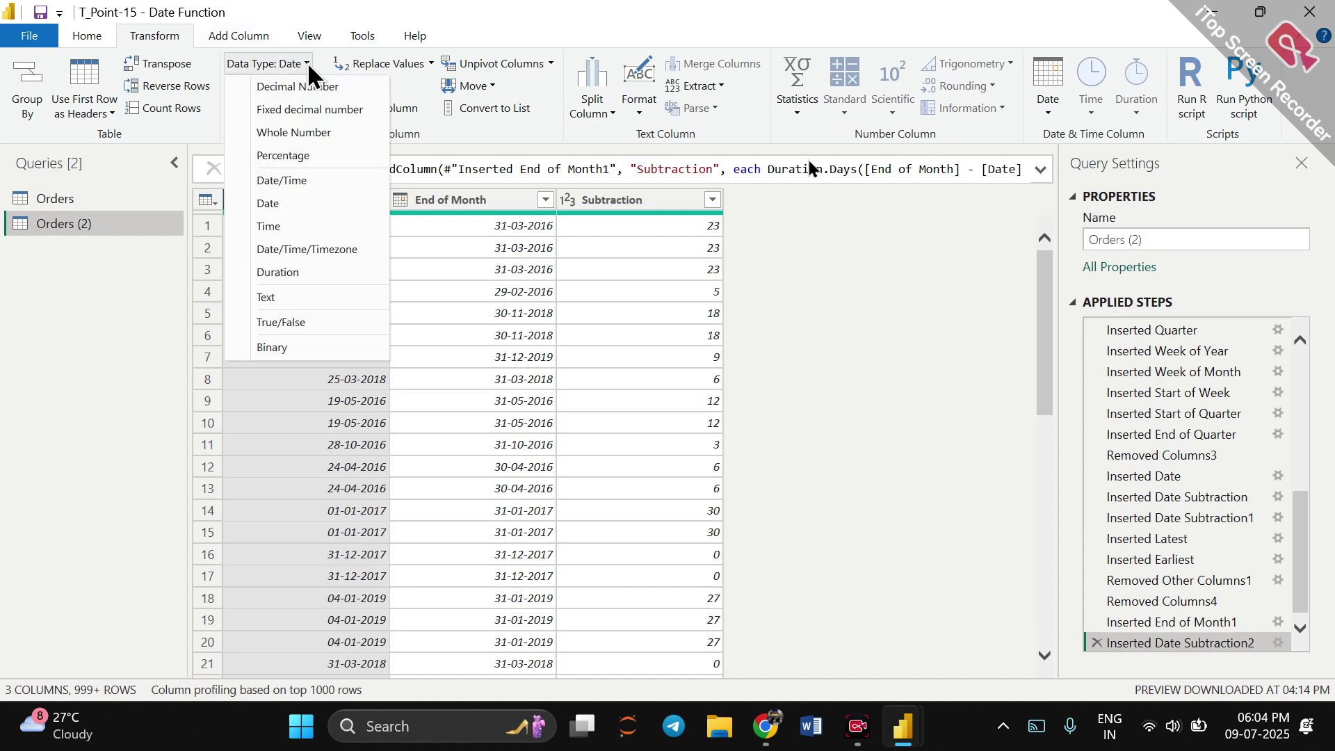
pyautogui.click(303, 179)
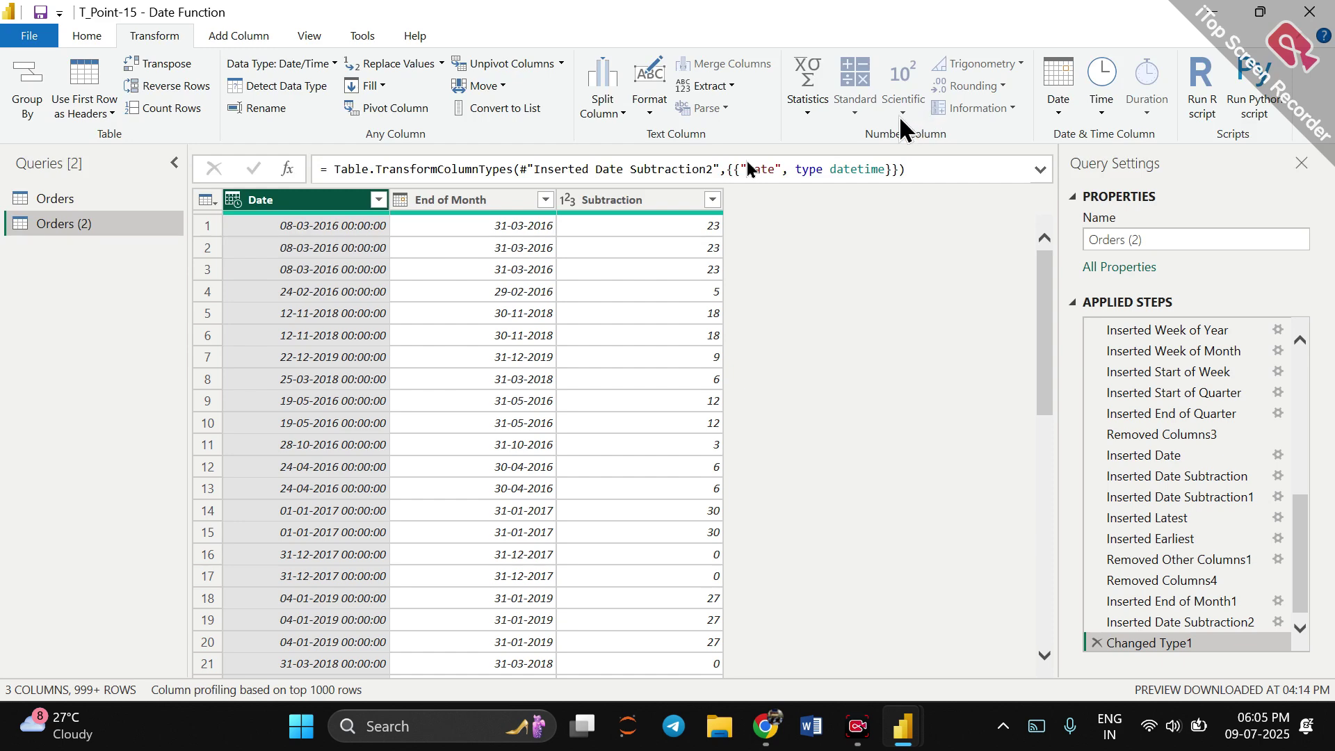
# Add a Time Only column extracted from the Date column.
pyautogui.click(238, 36)
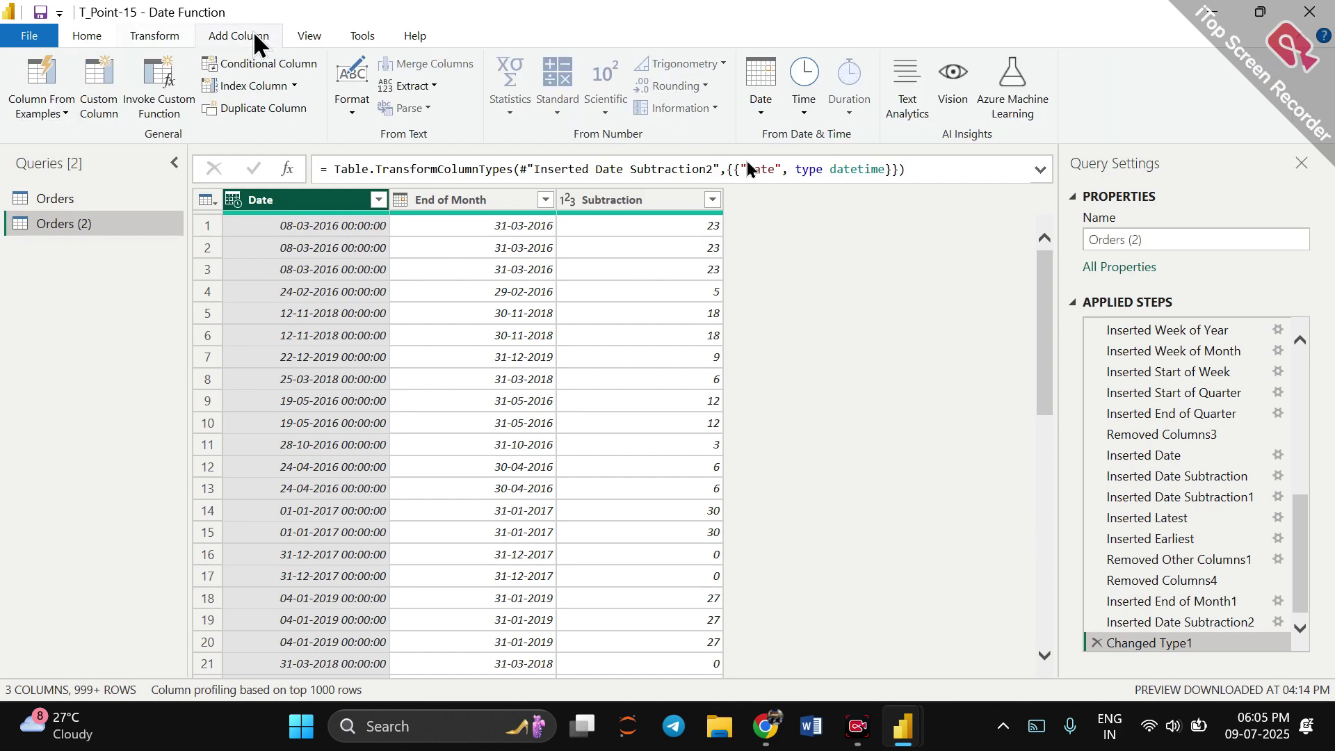
pyautogui.click(811, 101)
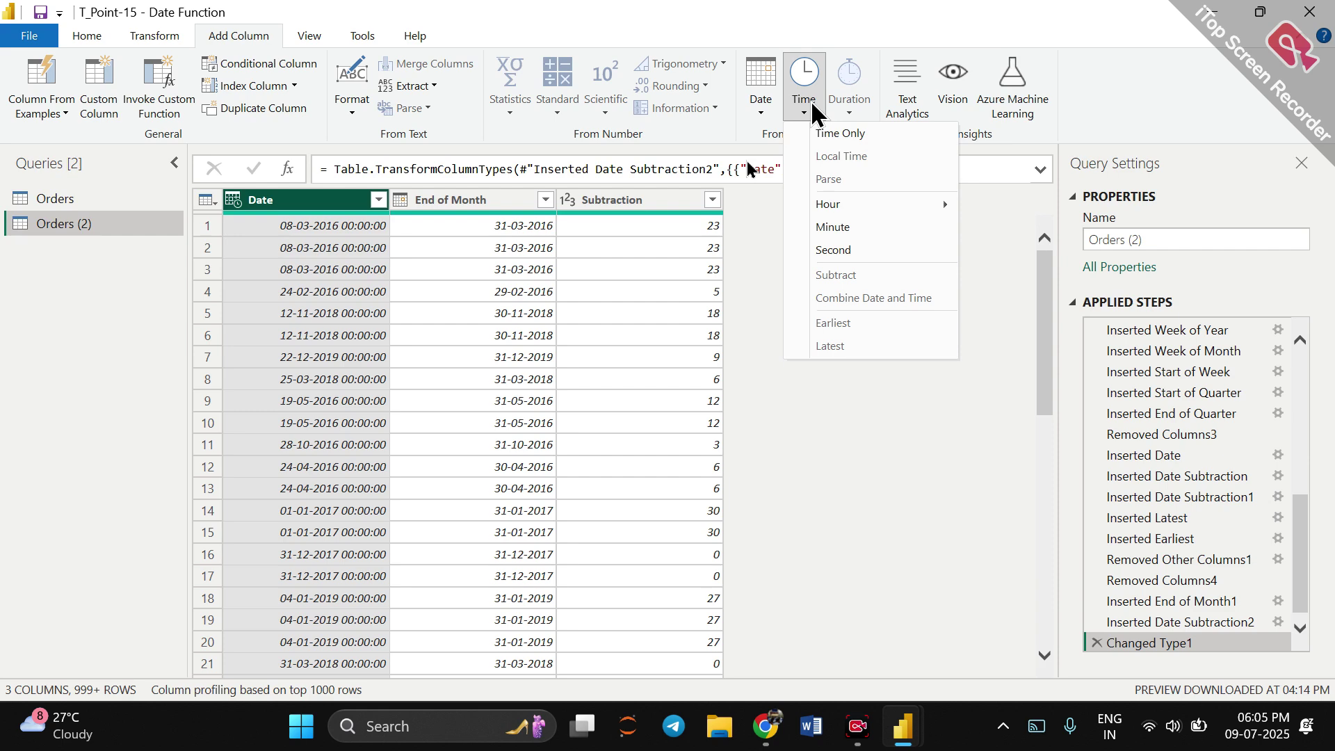
pyautogui.click(835, 133)
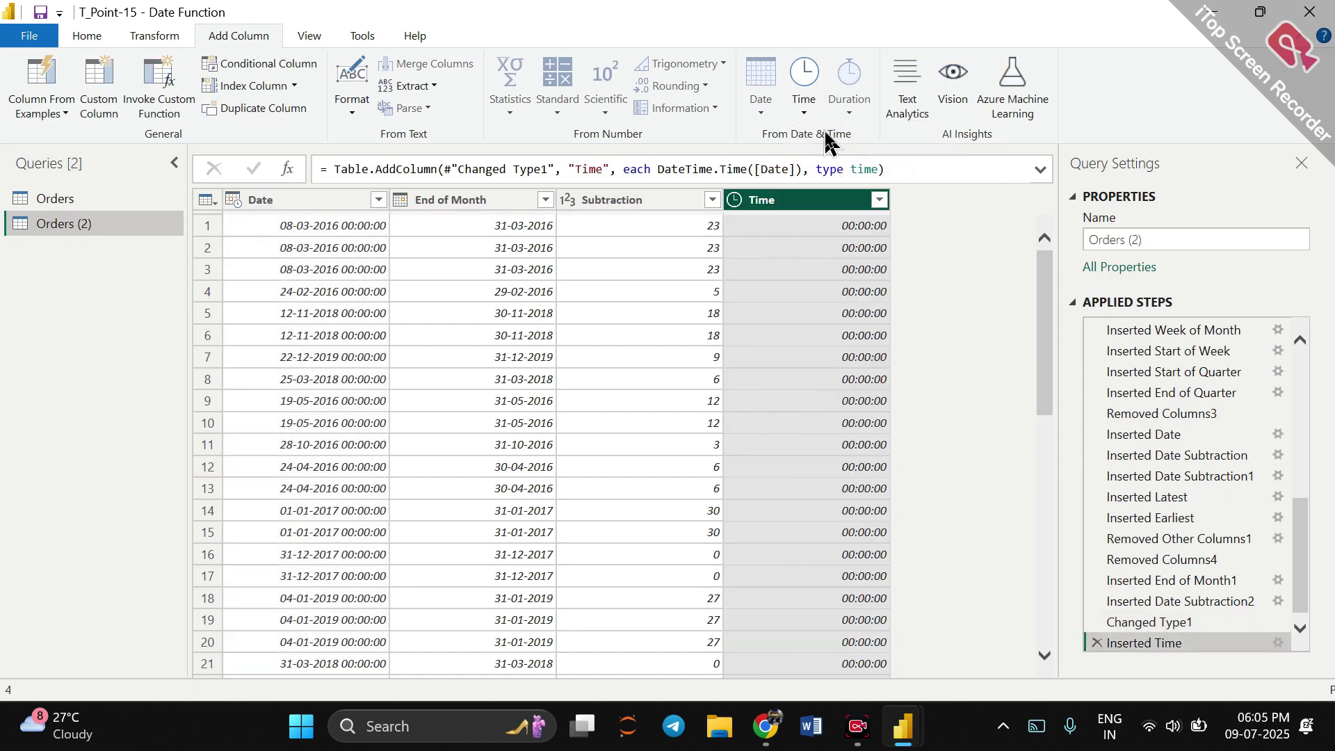
pyautogui.moveTo(822, 210)
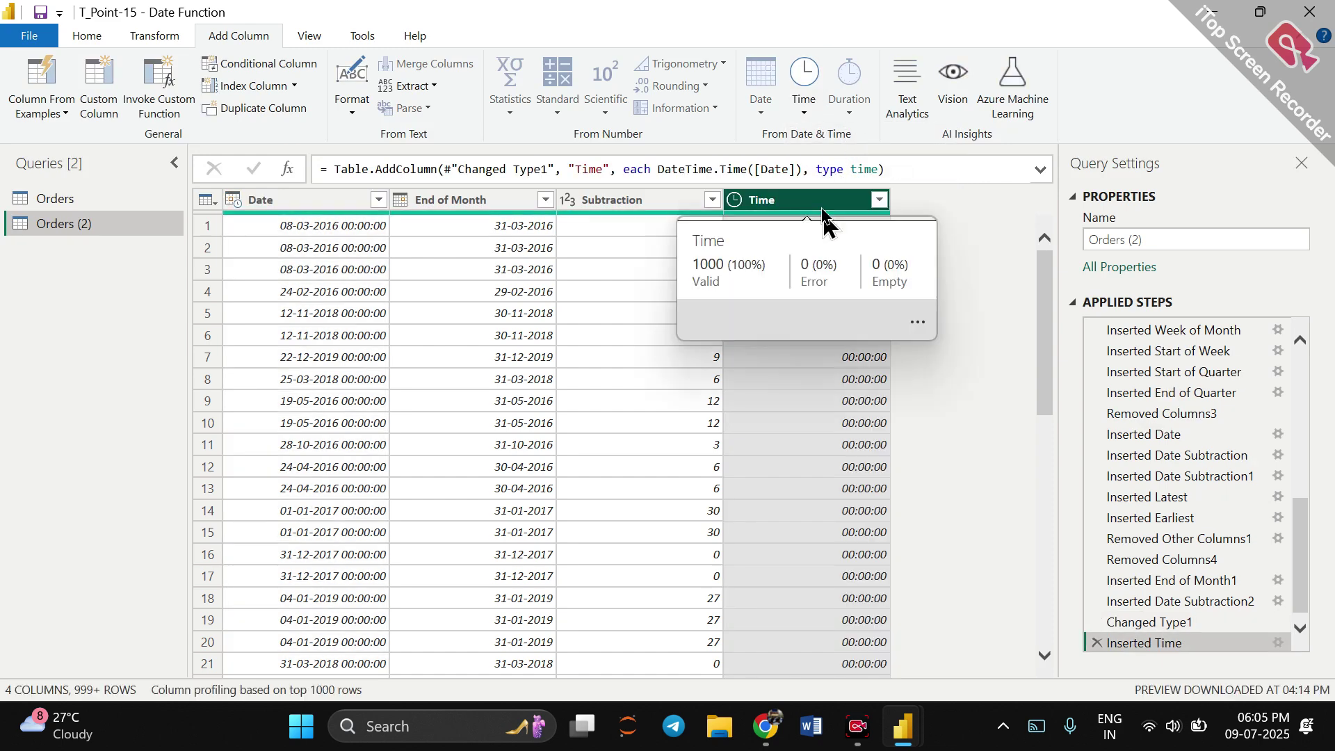
# Add an Hour column extracted from the Time column.
pyautogui.click(803, 108)
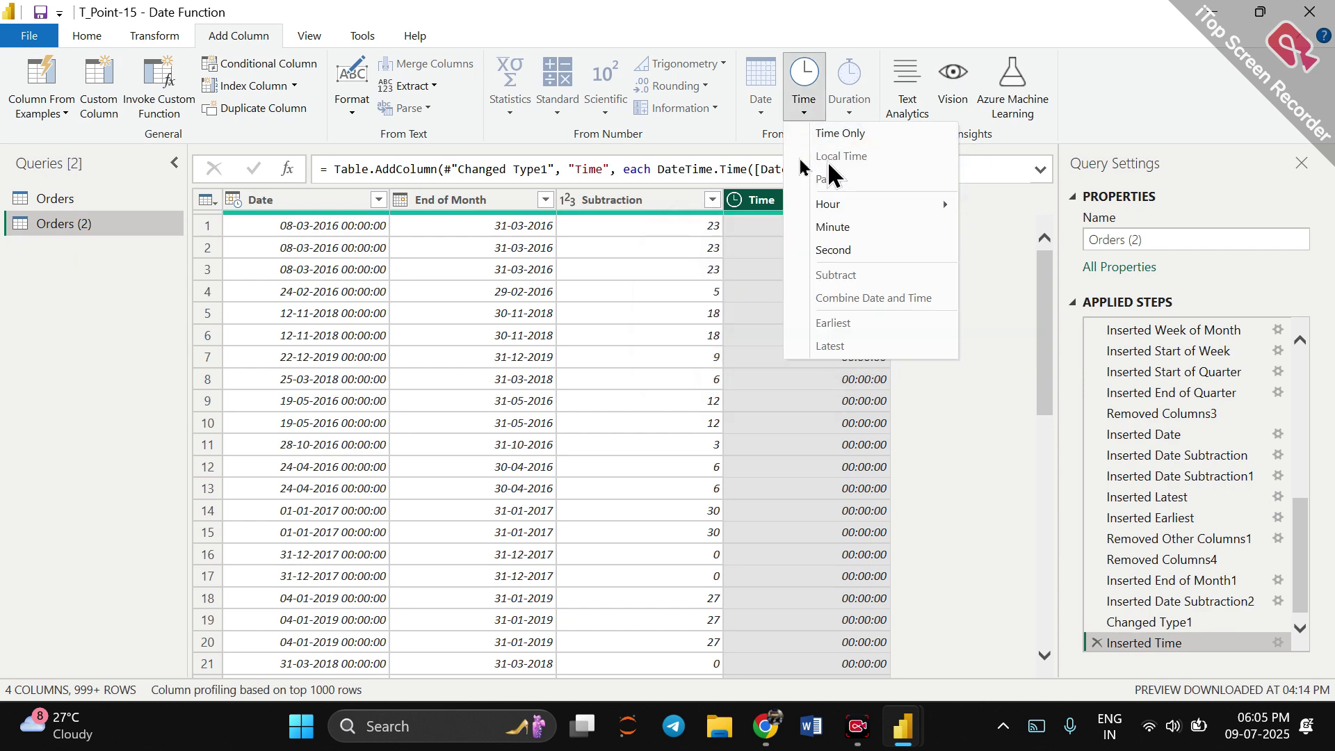
pyautogui.moveTo(846, 202)
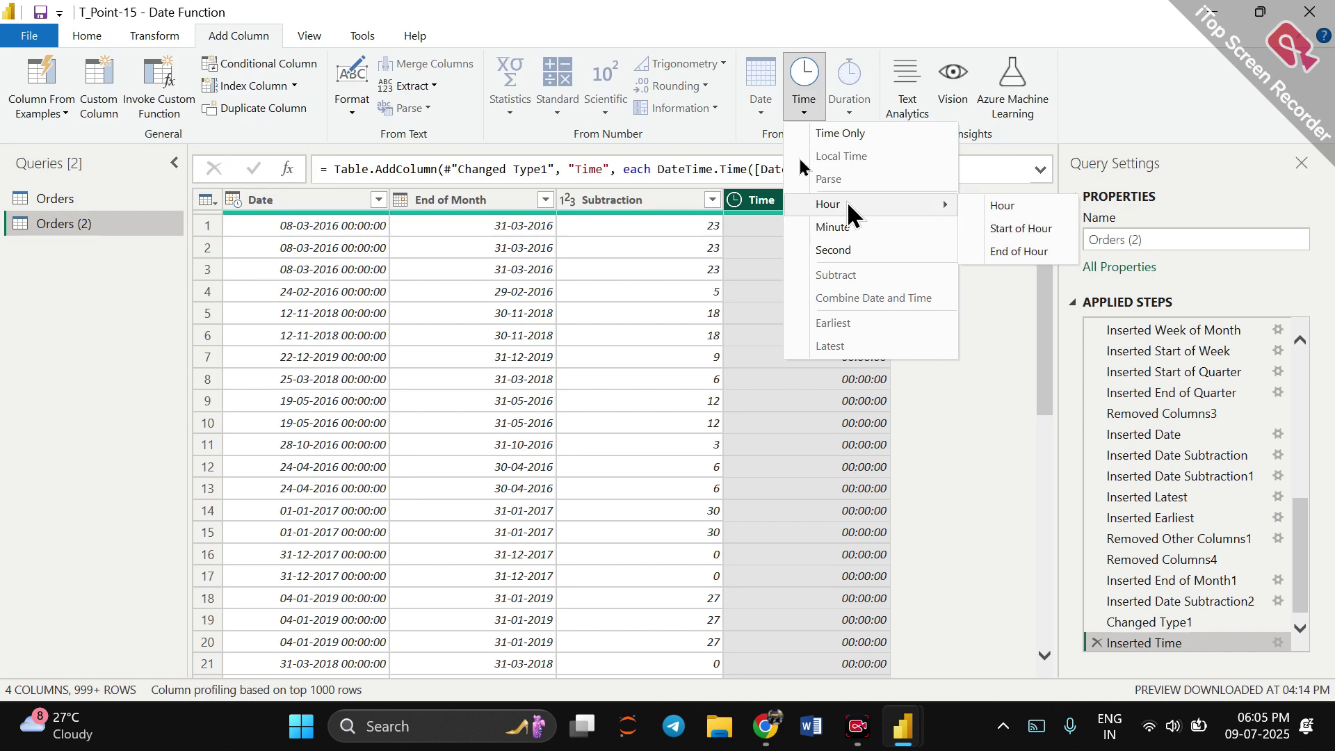
pyautogui.click(992, 213)
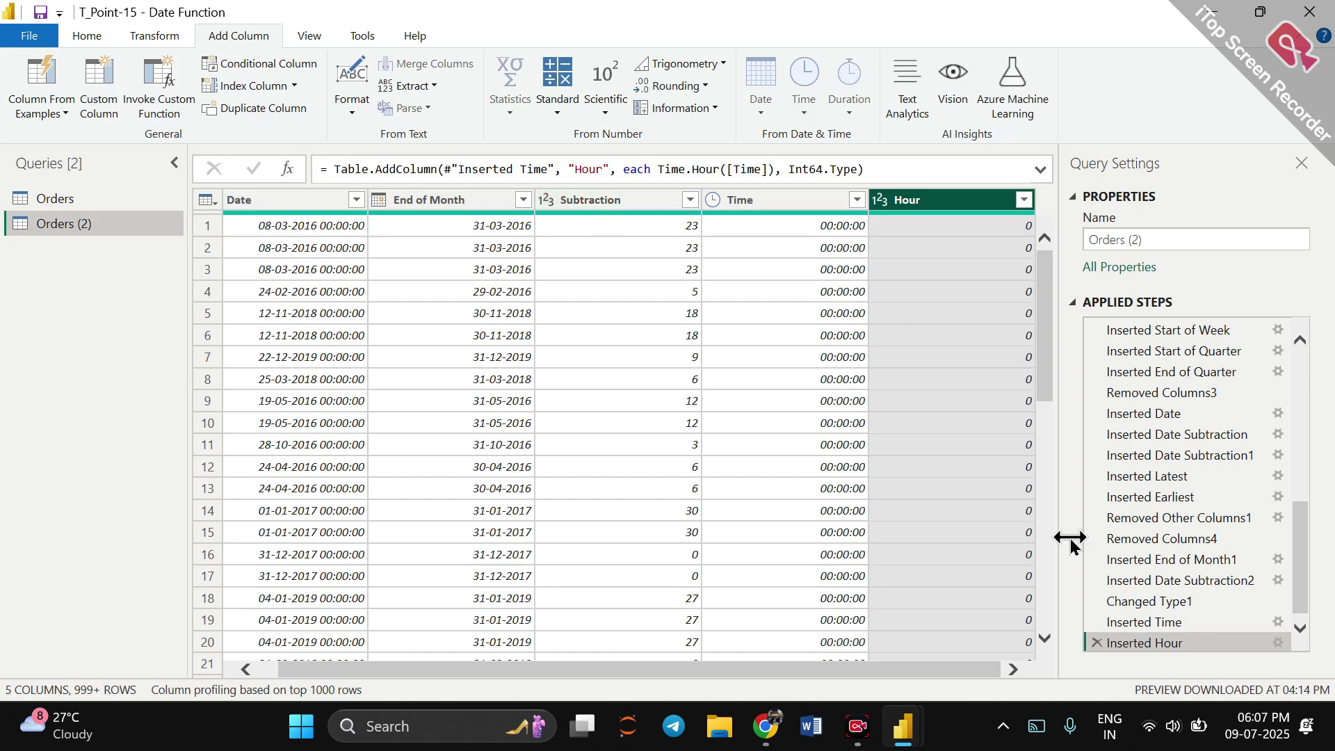
# Delete the applied steps of the Orders (2) query from Inserted Hour back through Removed Columns4.
pyautogui.click(1096, 642)
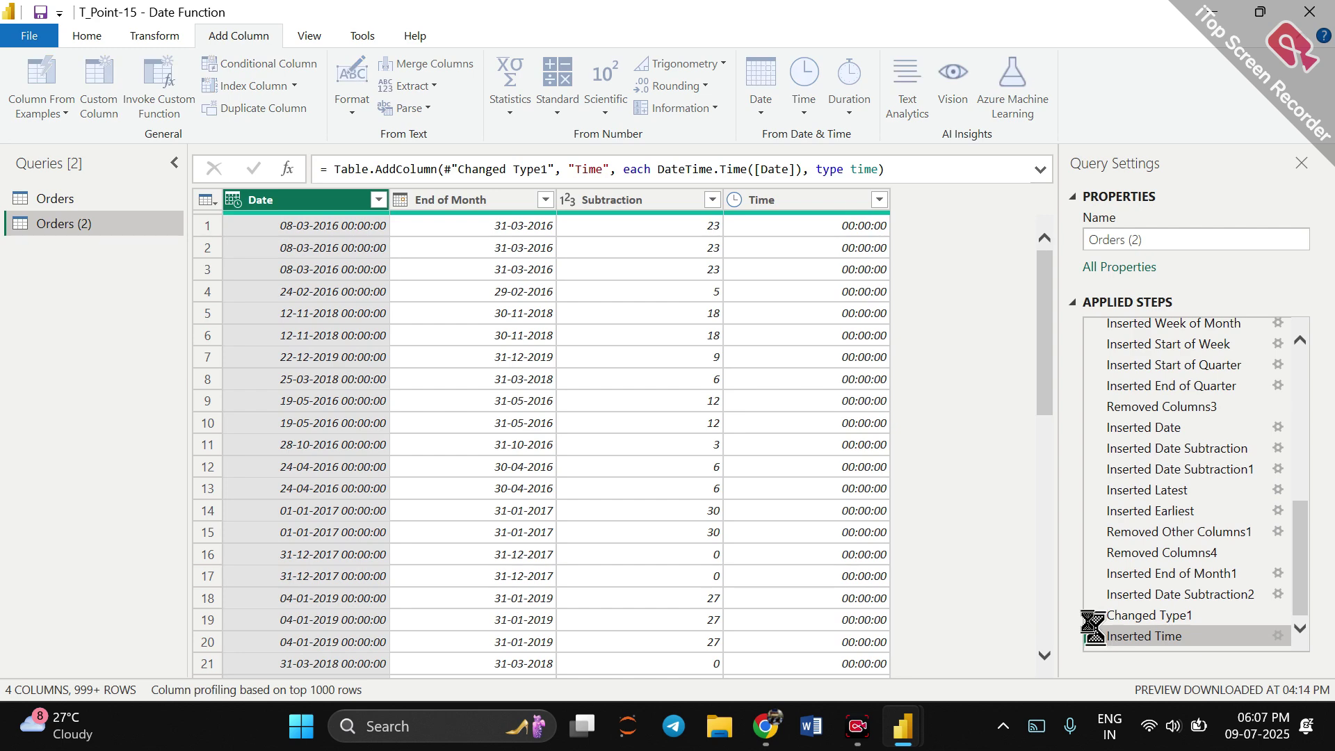
pyautogui.click(1097, 636)
pyautogui.click(1097, 635)
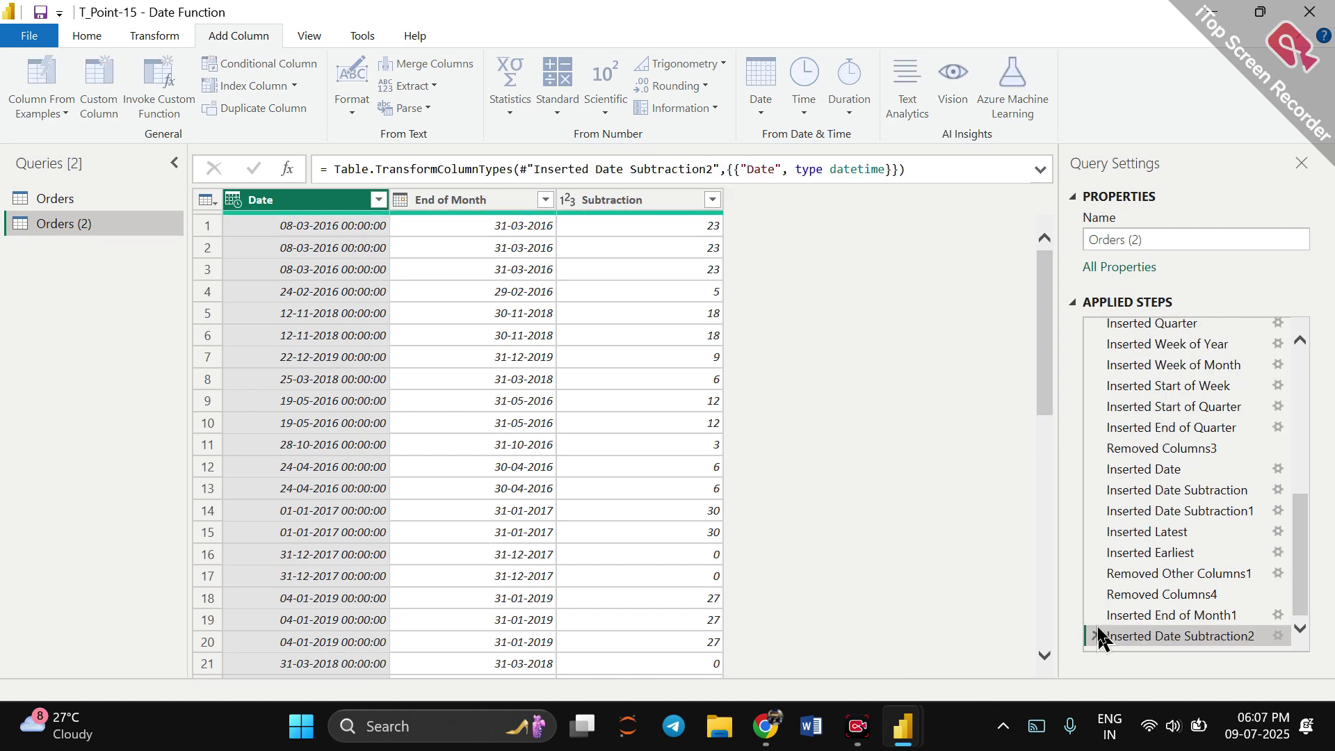
pyautogui.click(1096, 636)
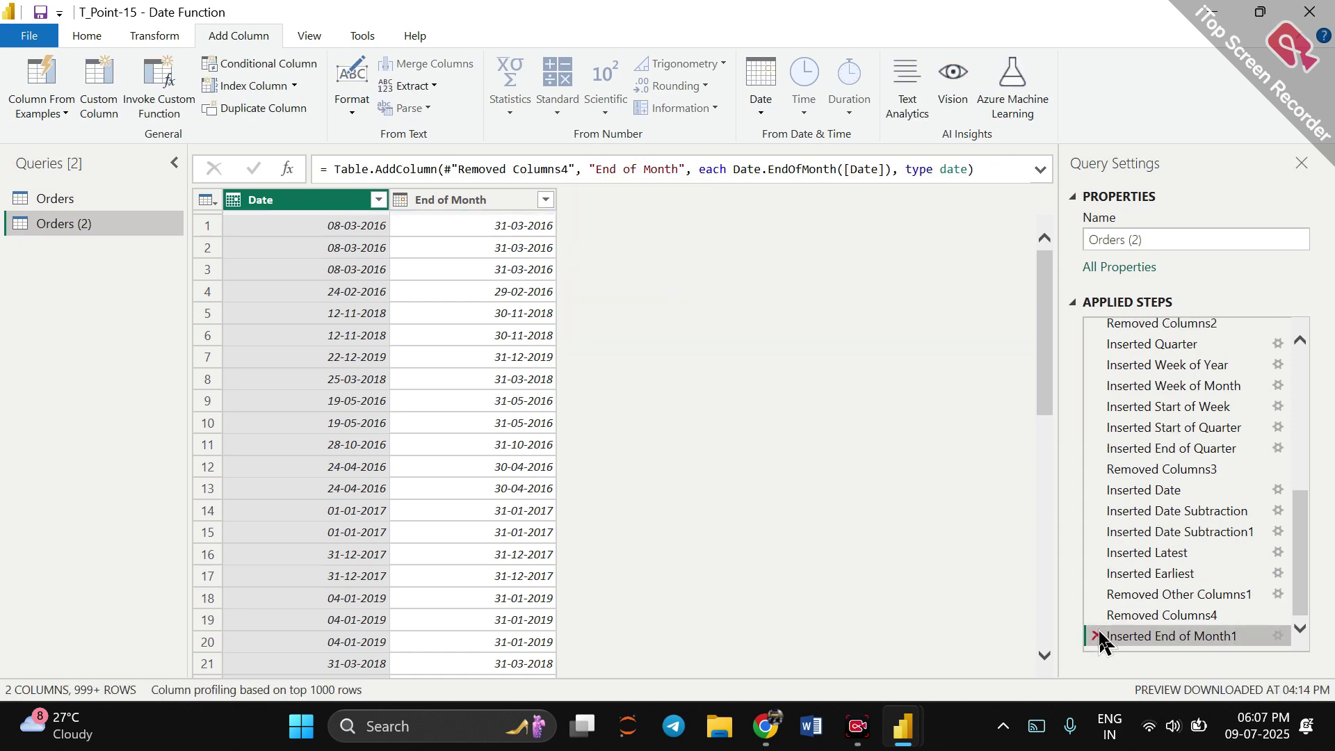
pyautogui.click(1096, 635)
pyautogui.click(1096, 635)
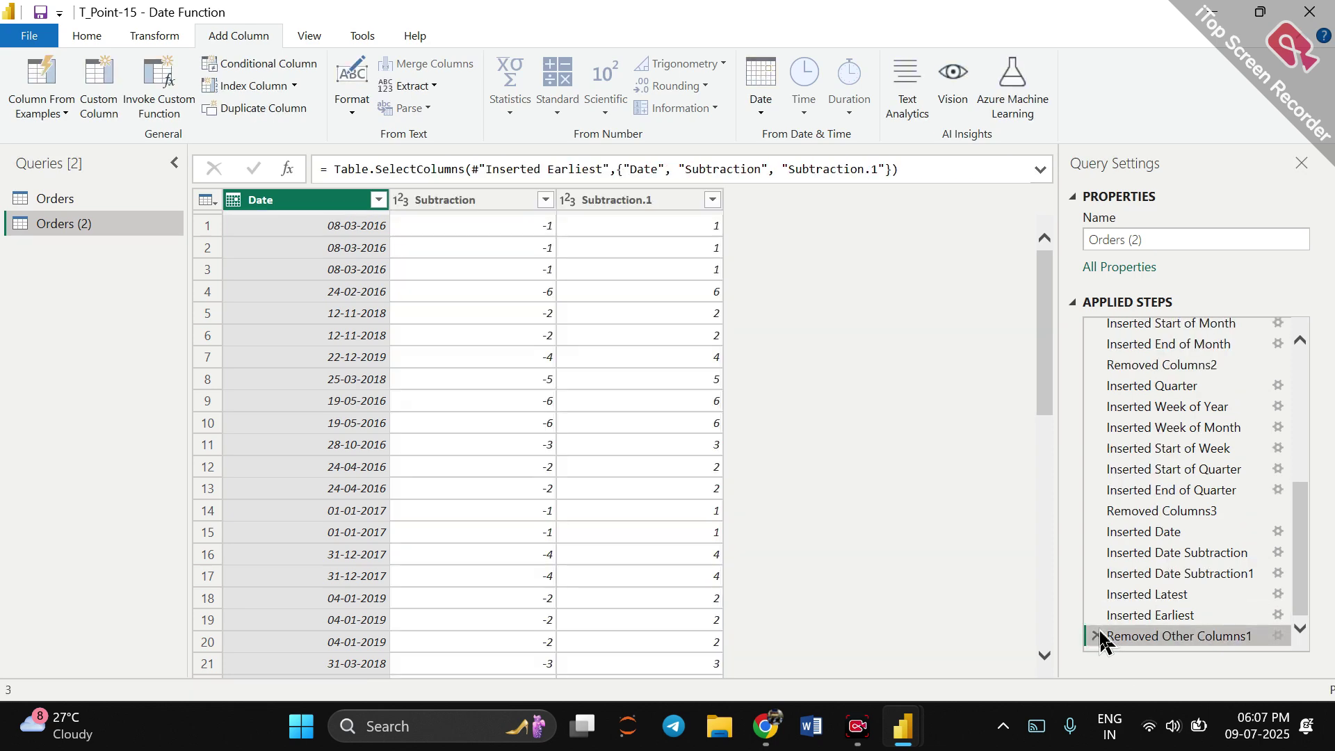
# Delete the applied steps from Removed Other Columns1 back through Inserted Date.
pyautogui.click(1097, 636)
pyautogui.click(1096, 636)
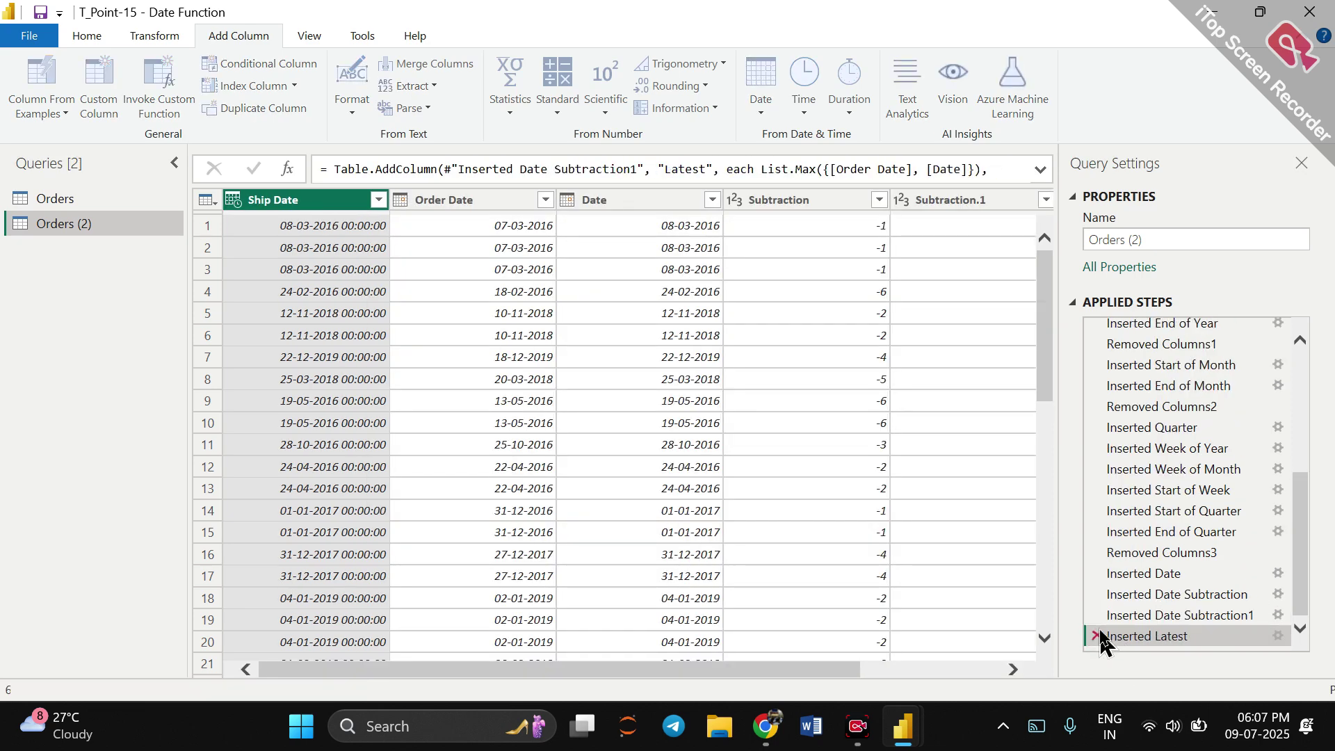
pyautogui.click(1096, 636)
pyautogui.click(1097, 636)
pyautogui.click(1097, 636)
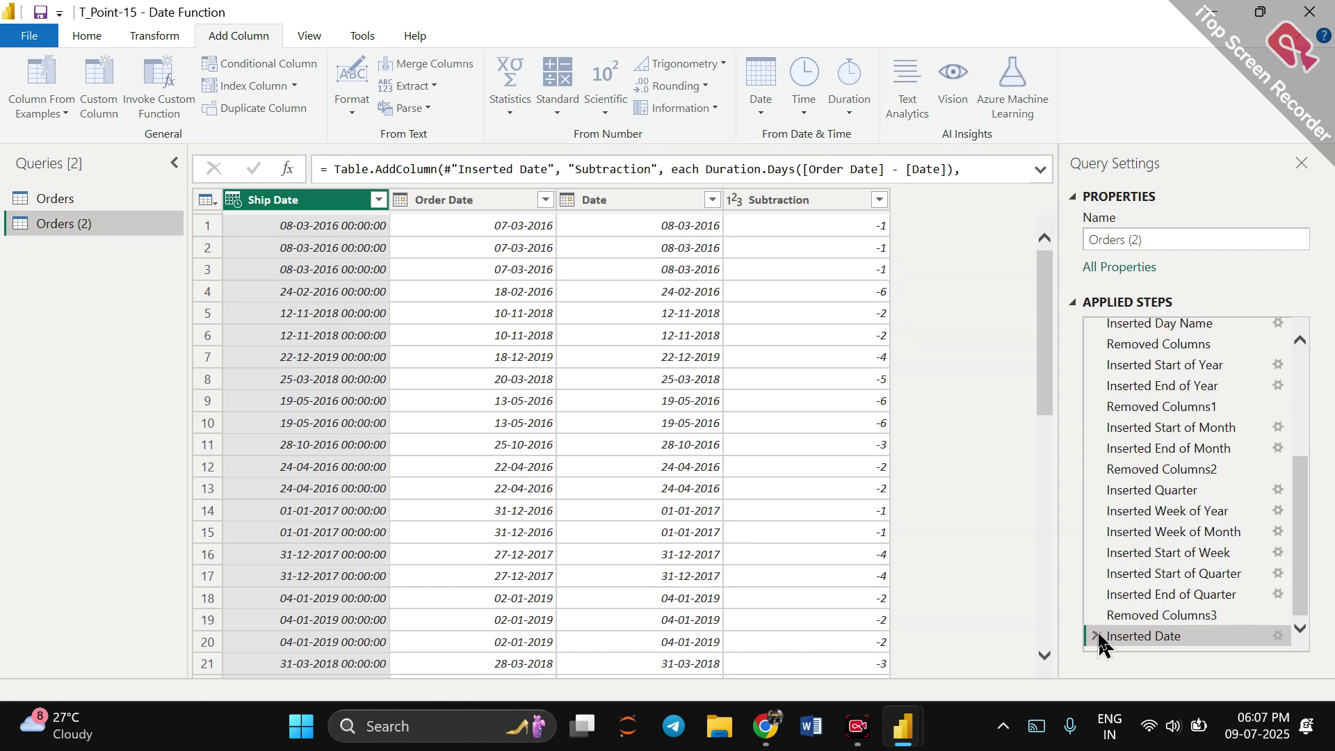
pyautogui.click(1097, 636)
# Delete the applied steps from Removed Columns3 back through Inserted Quarter.
pyautogui.click(1097, 635)
pyautogui.click(1096, 635)
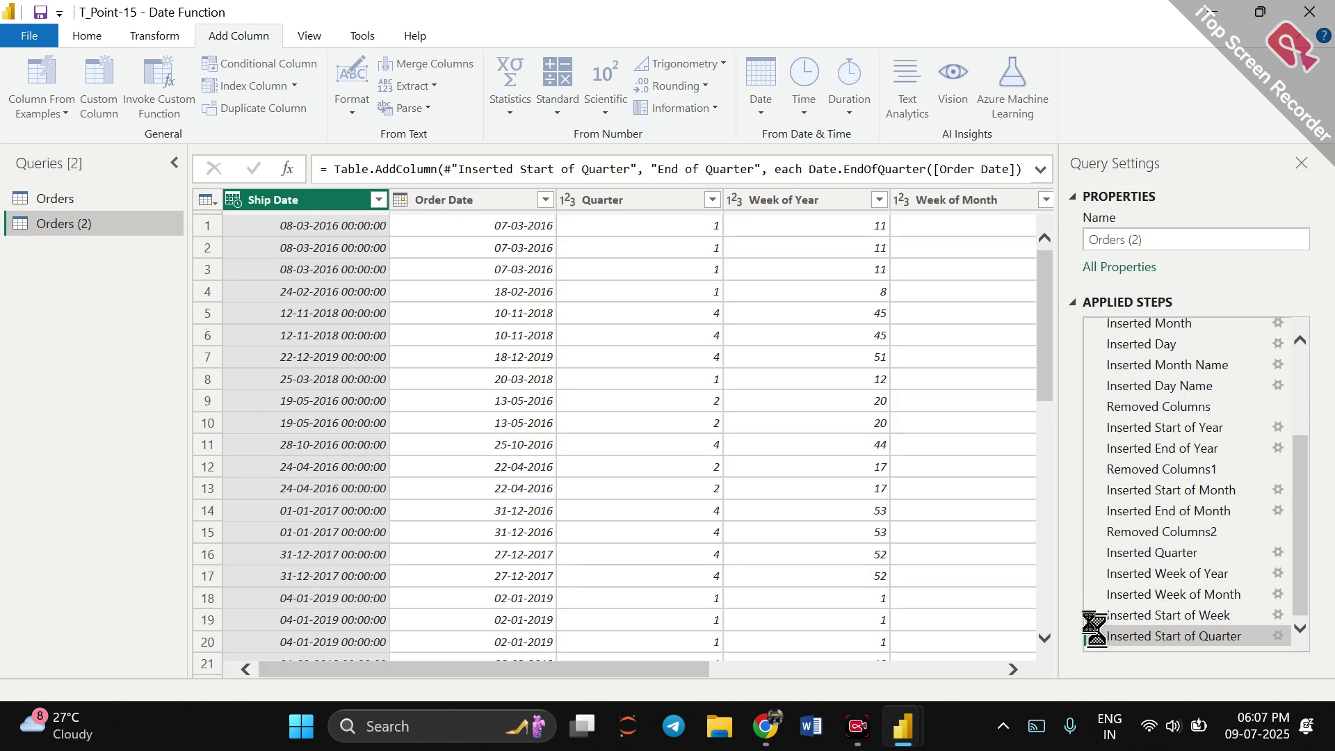
pyautogui.click(1096, 635)
pyautogui.click(1096, 635)
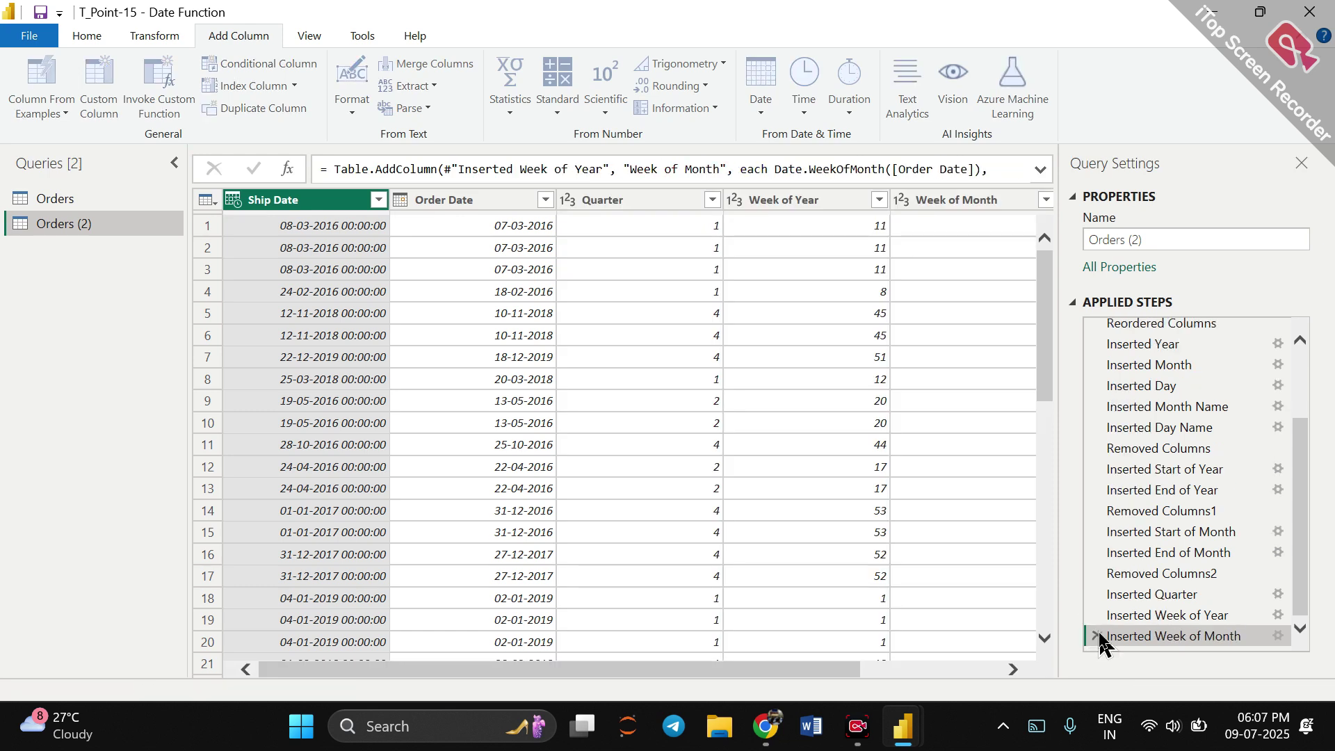
pyautogui.click(1097, 635)
pyautogui.click(1097, 636)
pyautogui.click(1096, 635)
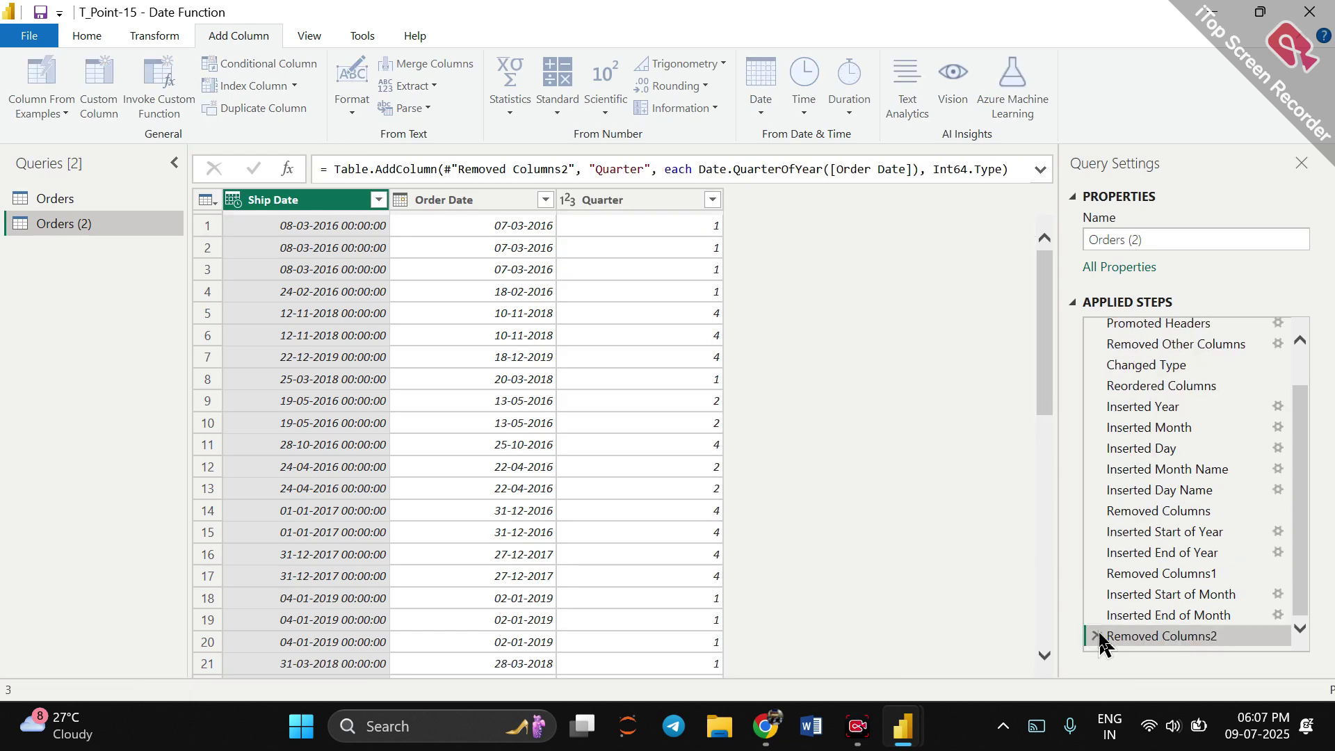
# Delete the applied steps from Removed Columns2 back through Inserted End of Year.
pyautogui.click(1096, 635)
pyautogui.click(1096, 636)
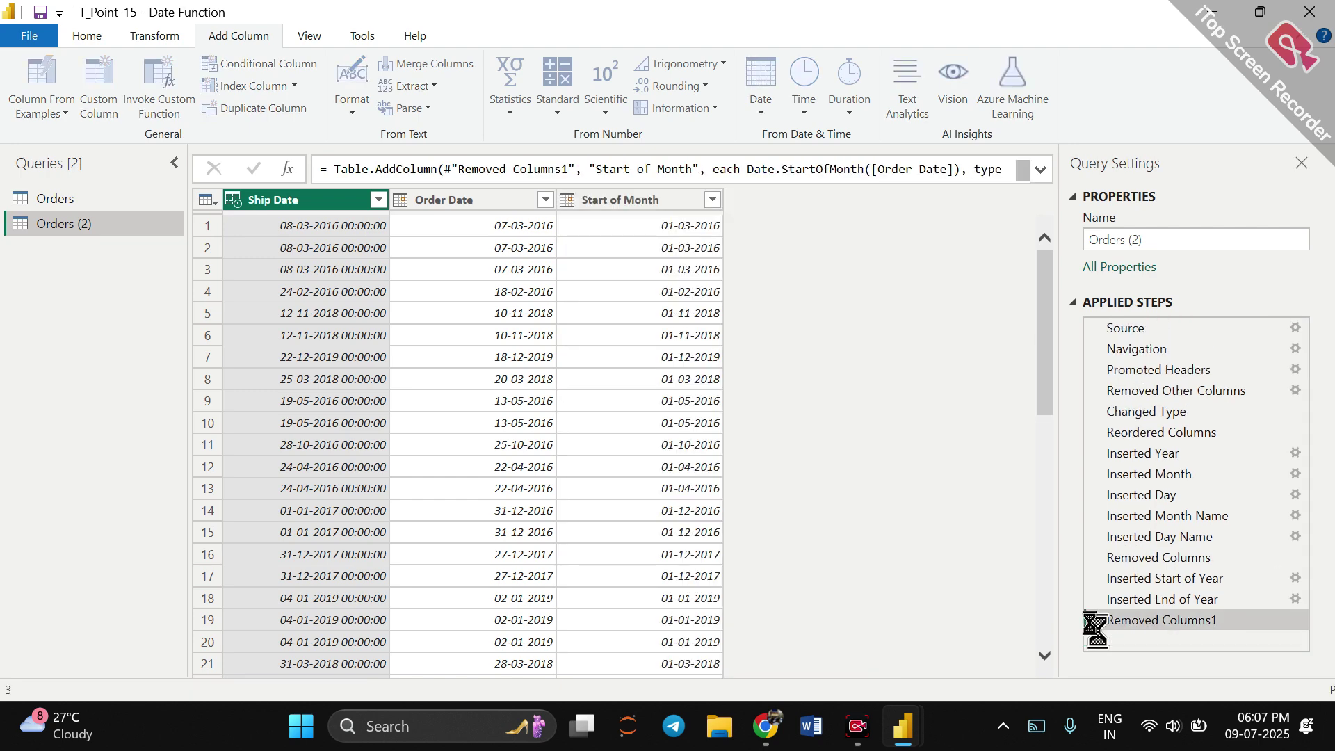
pyautogui.click(1097, 639)
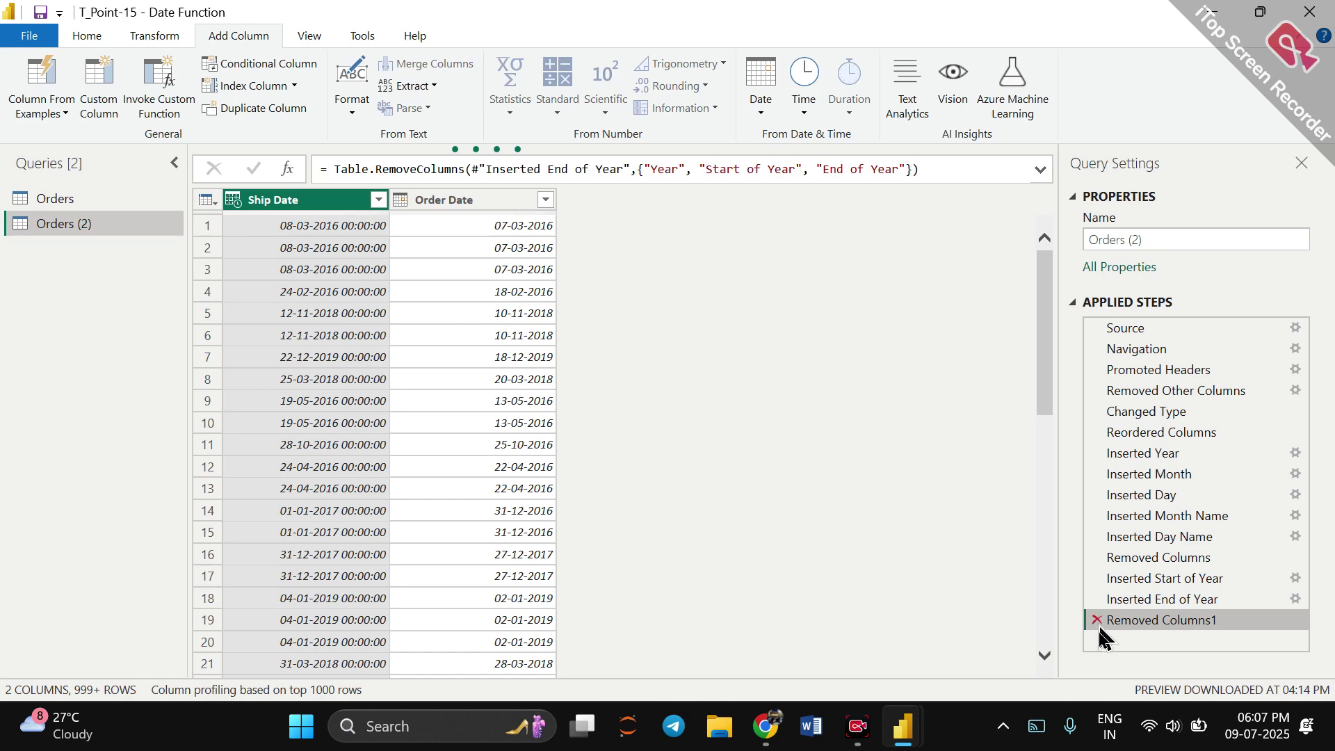
pyautogui.click(1098, 620)
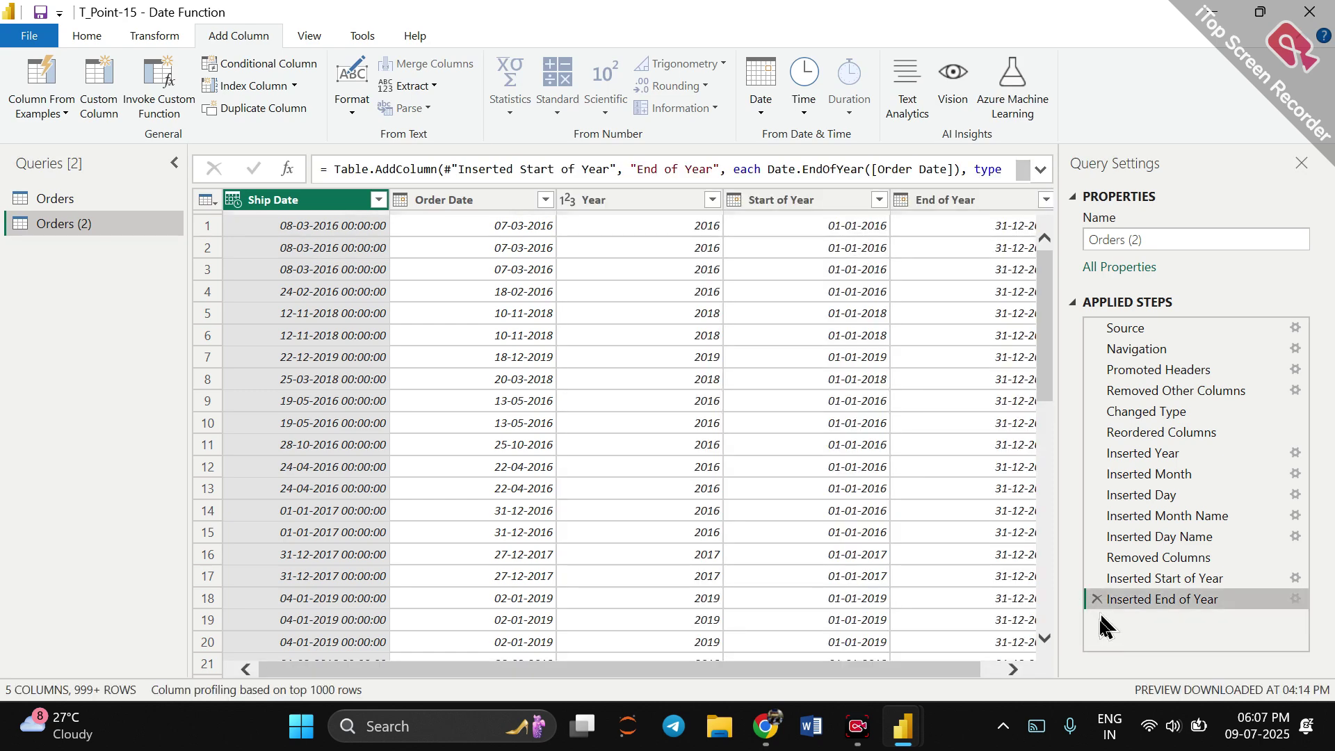
pyautogui.click(1096, 599)
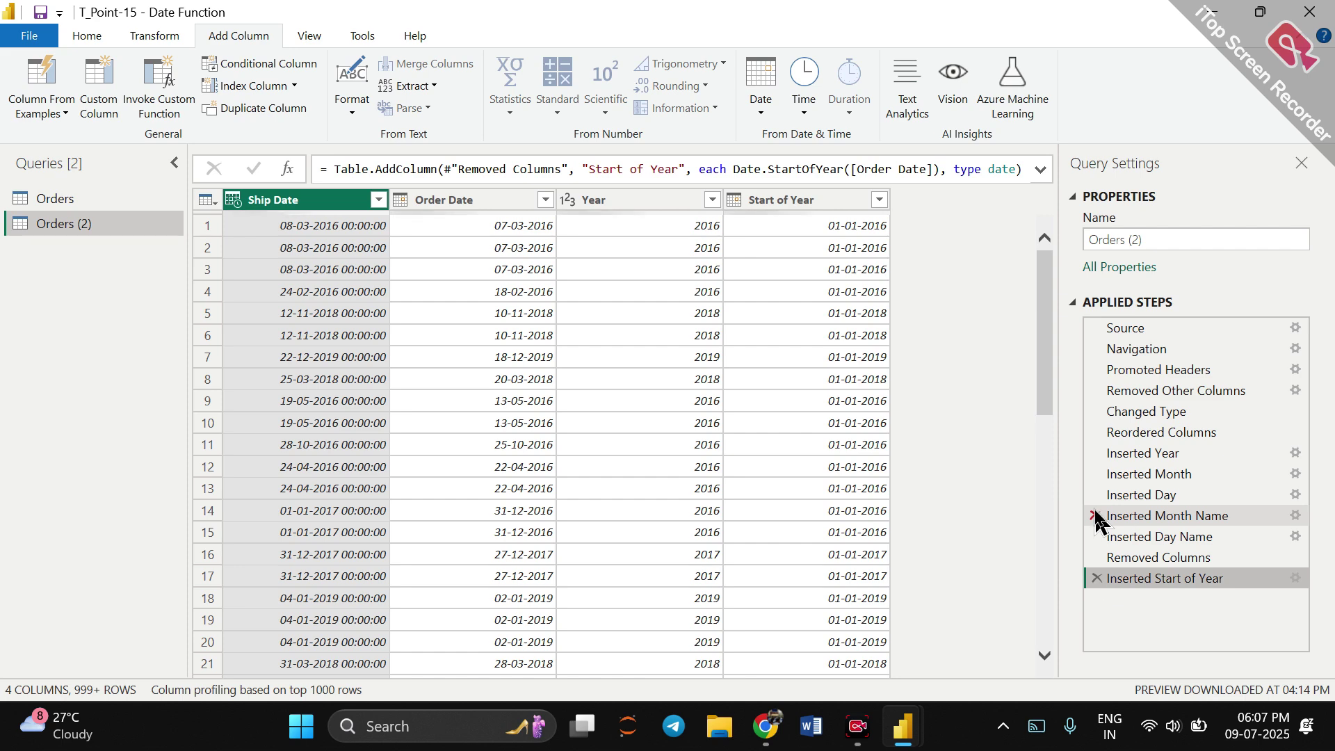
pyautogui.click(1093, 515)
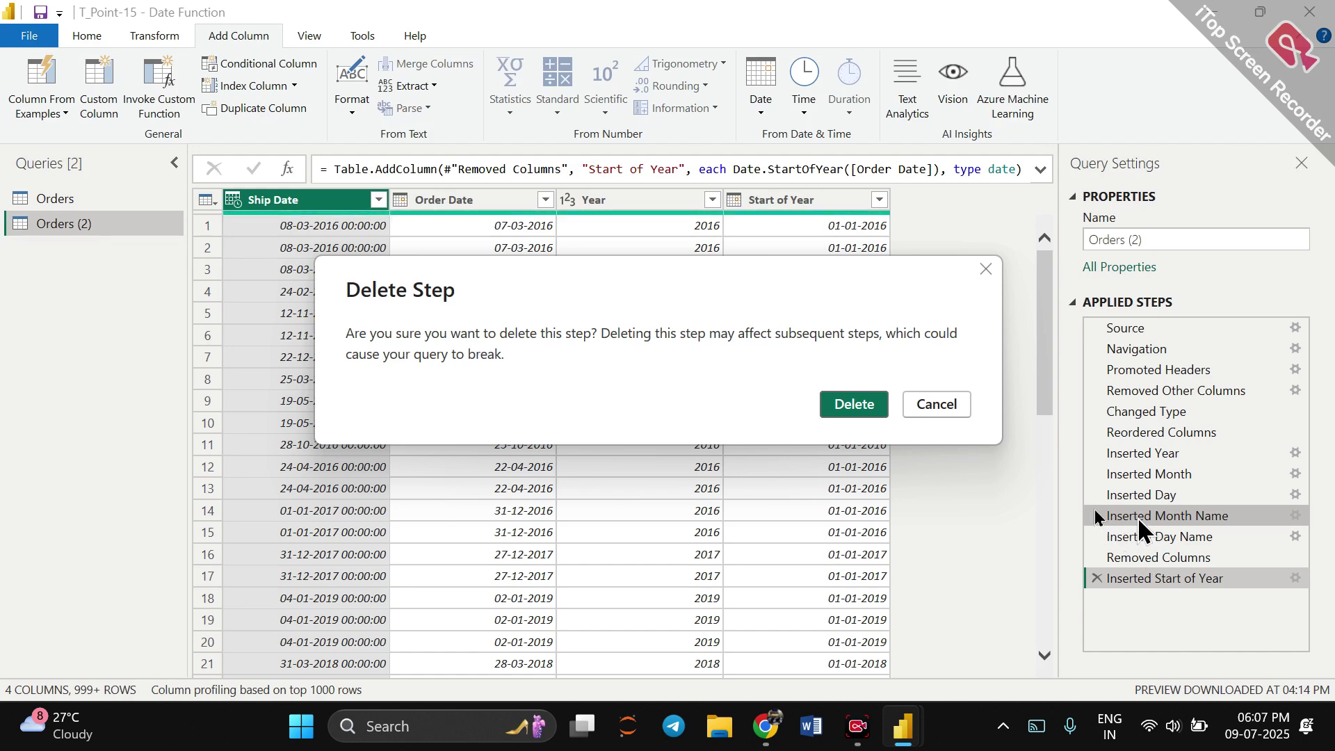
pyautogui.click(934, 402)
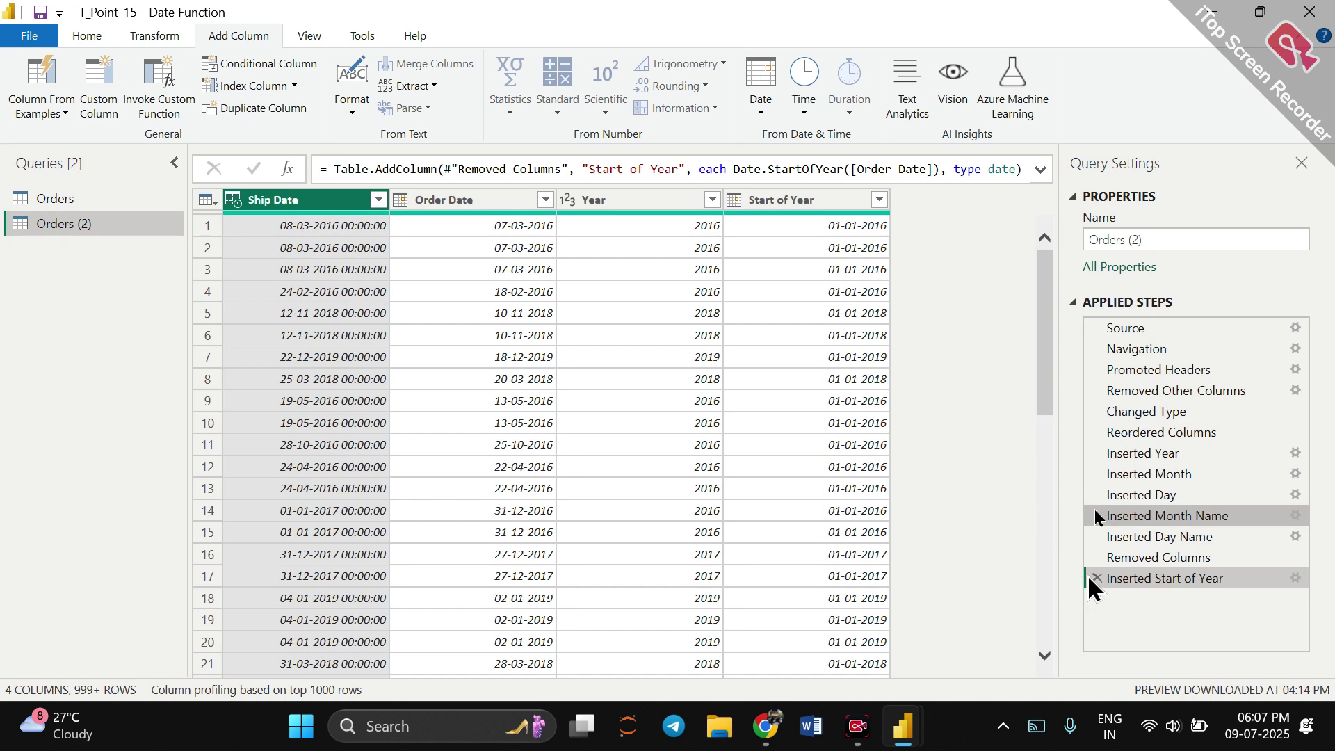
# Delete the applied steps from Inserted Start of Year back through Inserted Year.
pyautogui.click(1097, 578)
pyautogui.click(1097, 557)
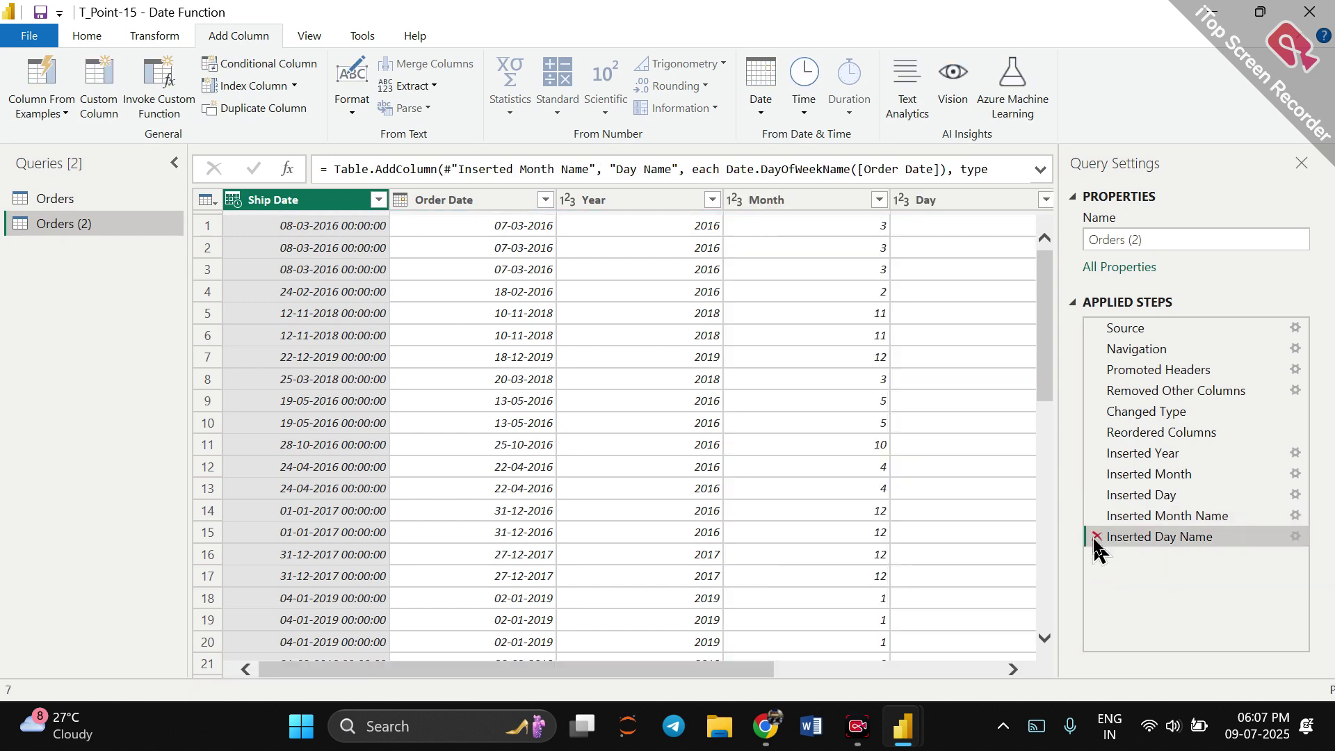
pyautogui.click(1096, 536)
pyautogui.click(1096, 515)
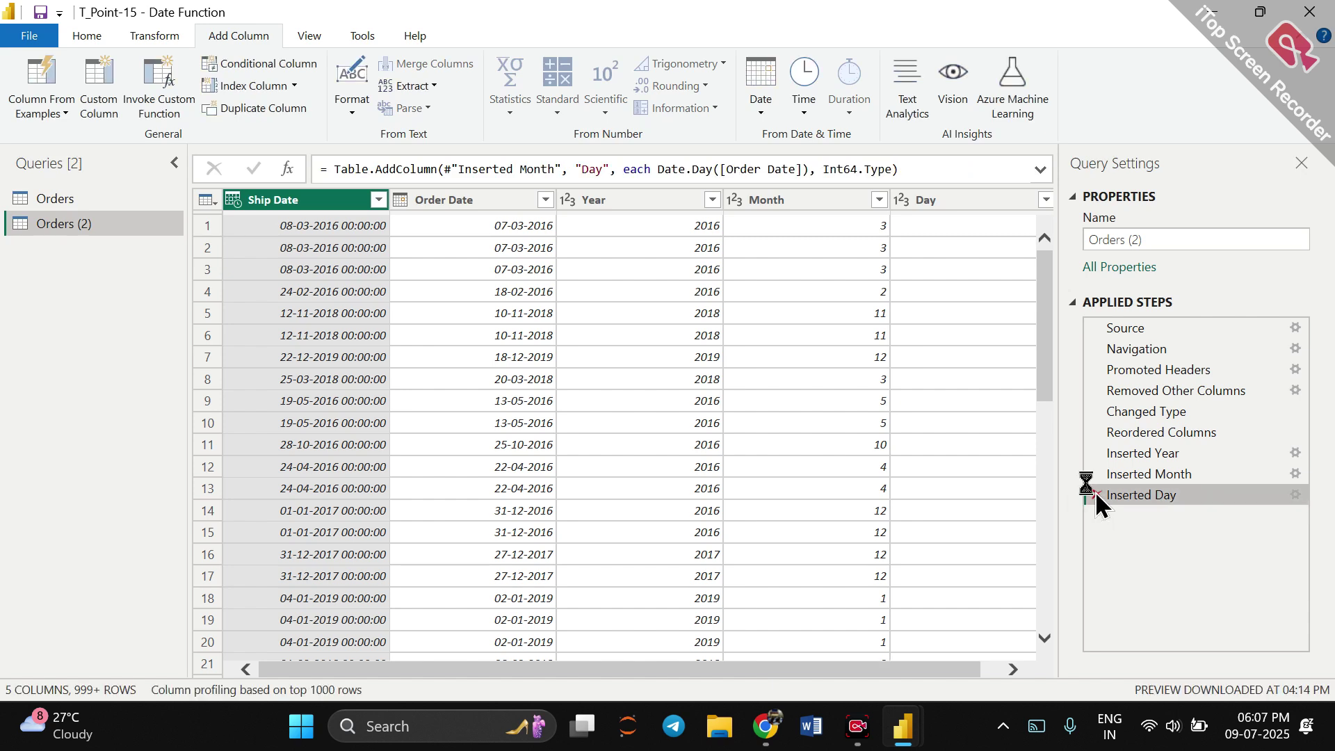
pyautogui.click(1096, 495)
pyautogui.click(1097, 474)
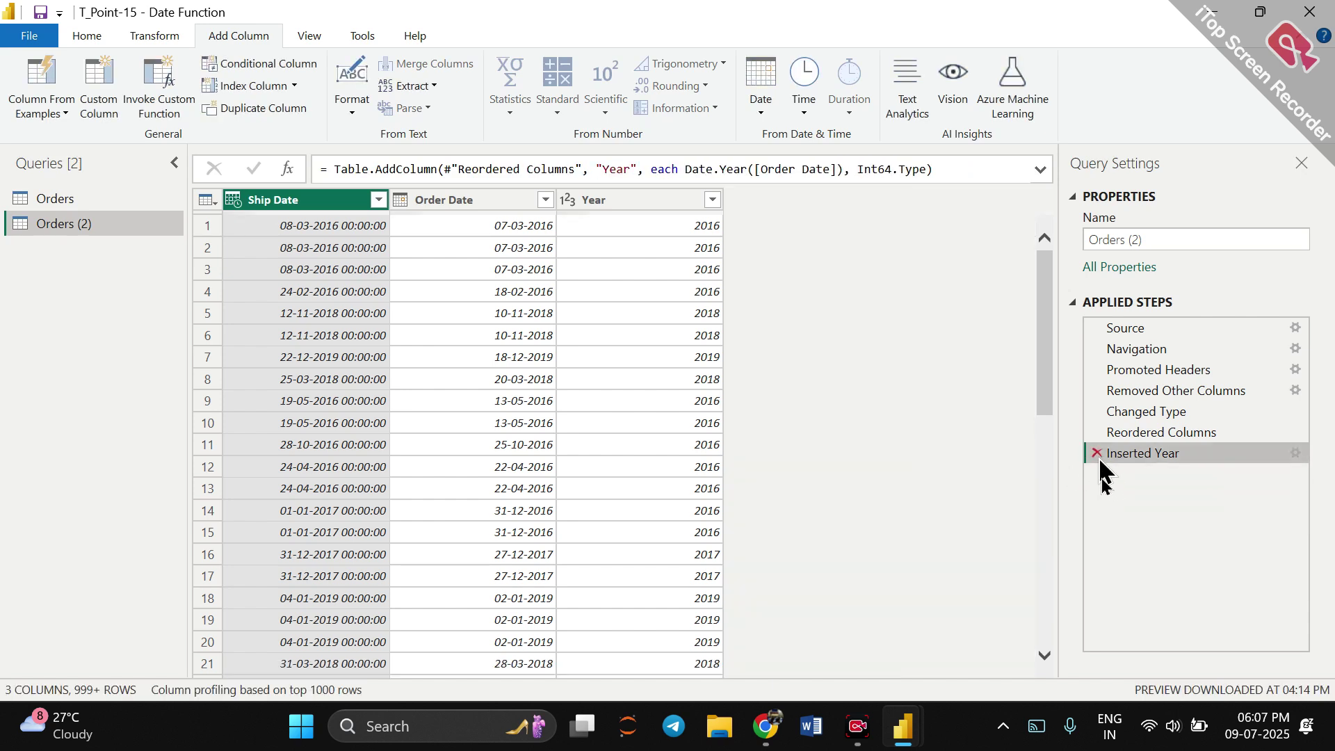
pyautogui.click(1097, 452)
# Delete the Reordered Columns, Changed Type and Removed Other Columns steps to return the query to Promoted Headers.
pyautogui.click(1096, 432)
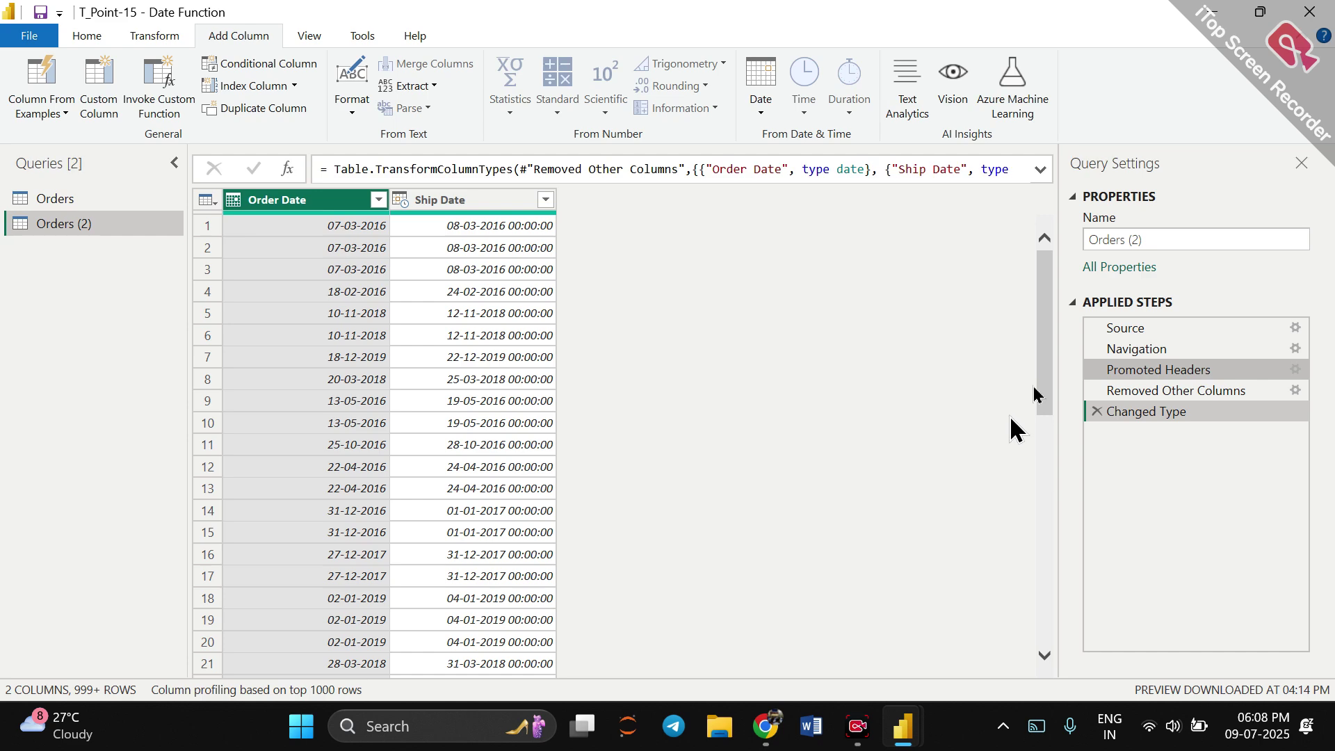
pyautogui.click(1097, 411)
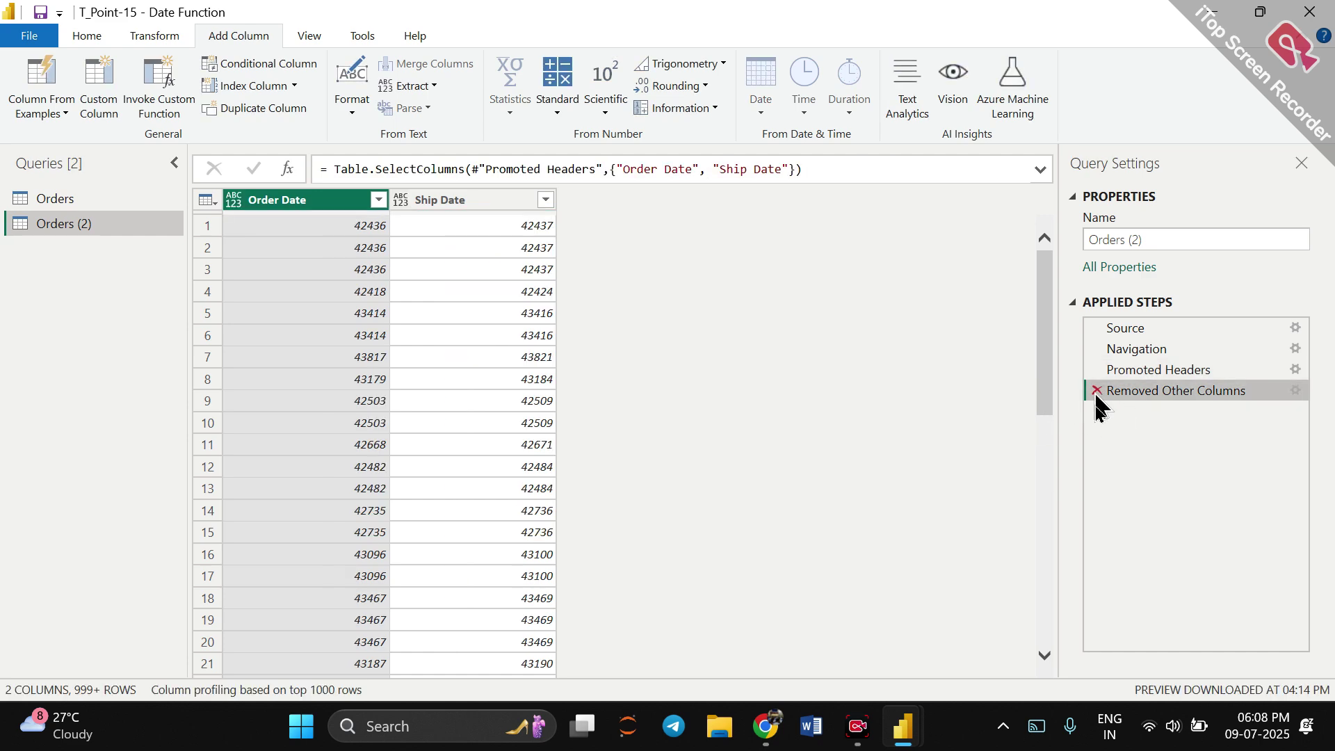
pyautogui.click(1098, 390)
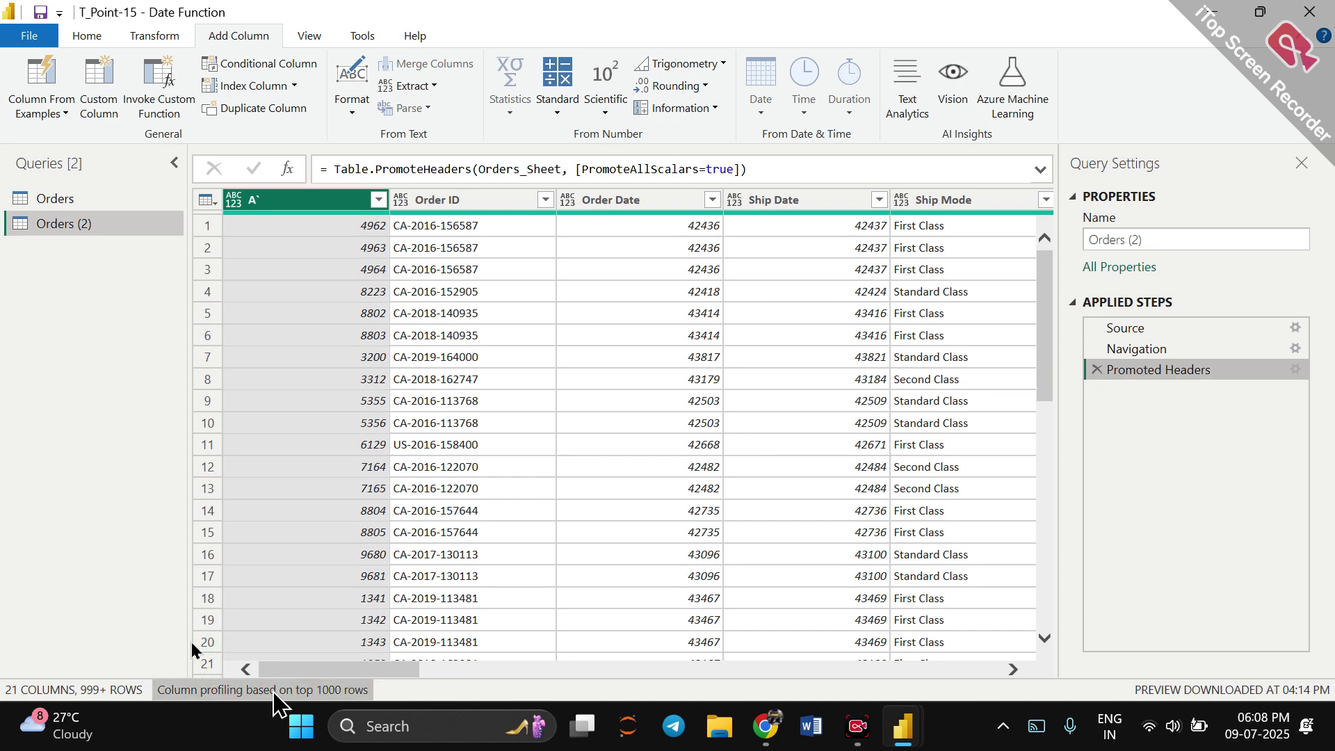
# Keep only the Order ID, Order Date, Ship Mode, Sales and Quantity columns and remove all other columns.
pyautogui.moveTo(282, 672); pyautogui.dragTo(299, 640)
pyautogui.click(389, 202)
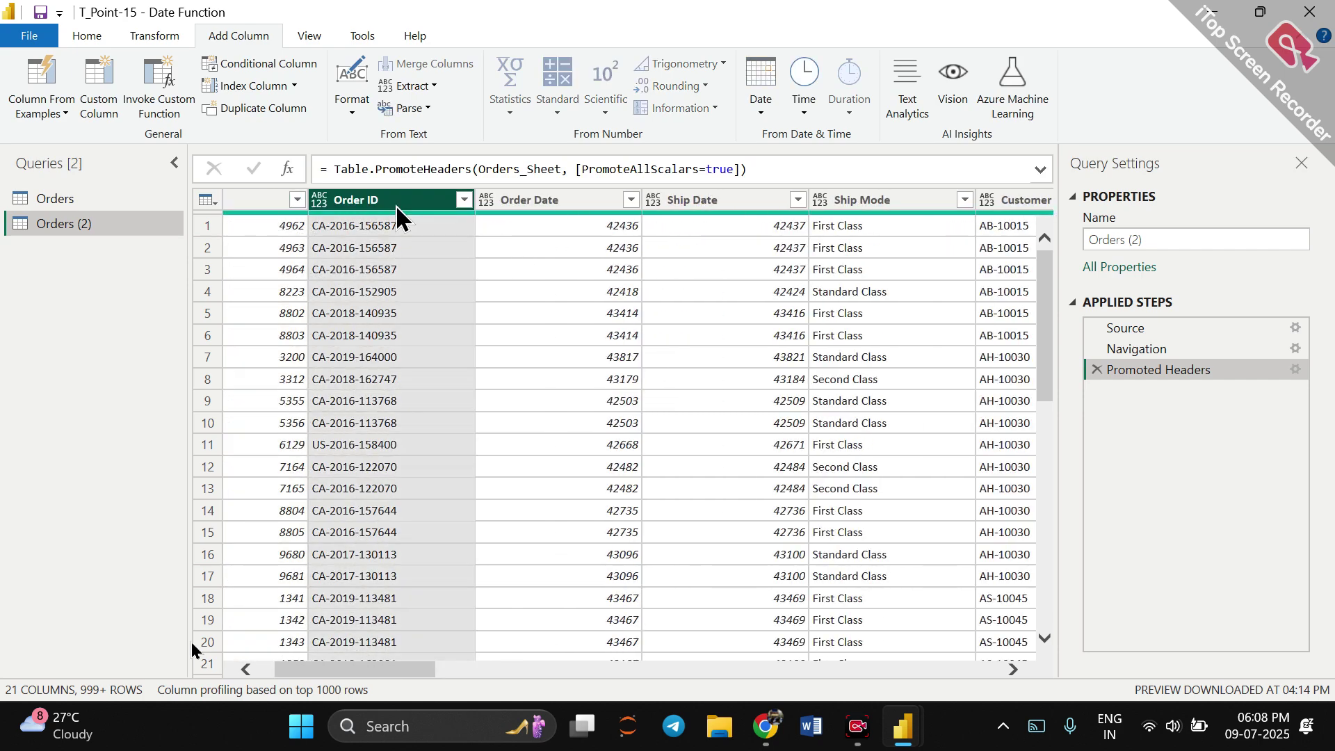
pyautogui.hotkey('shift', 'Right')
pyautogui.hotkey('shift', 'Right')
pyautogui.hotkey('shift', 'Right')
pyautogui.hotkey('shift', 'Right')
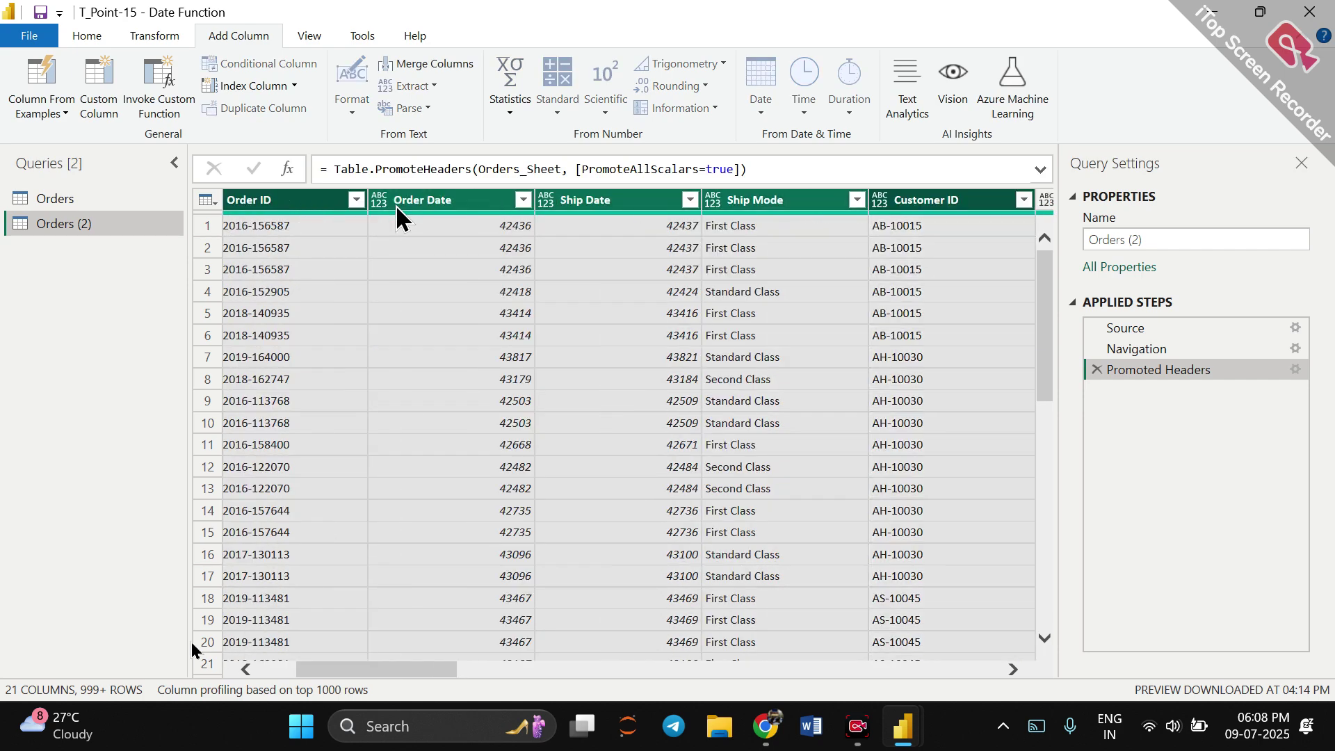
pyautogui.hotkey('shift', 'Left')
pyautogui.hotkey('shift', 'Left')
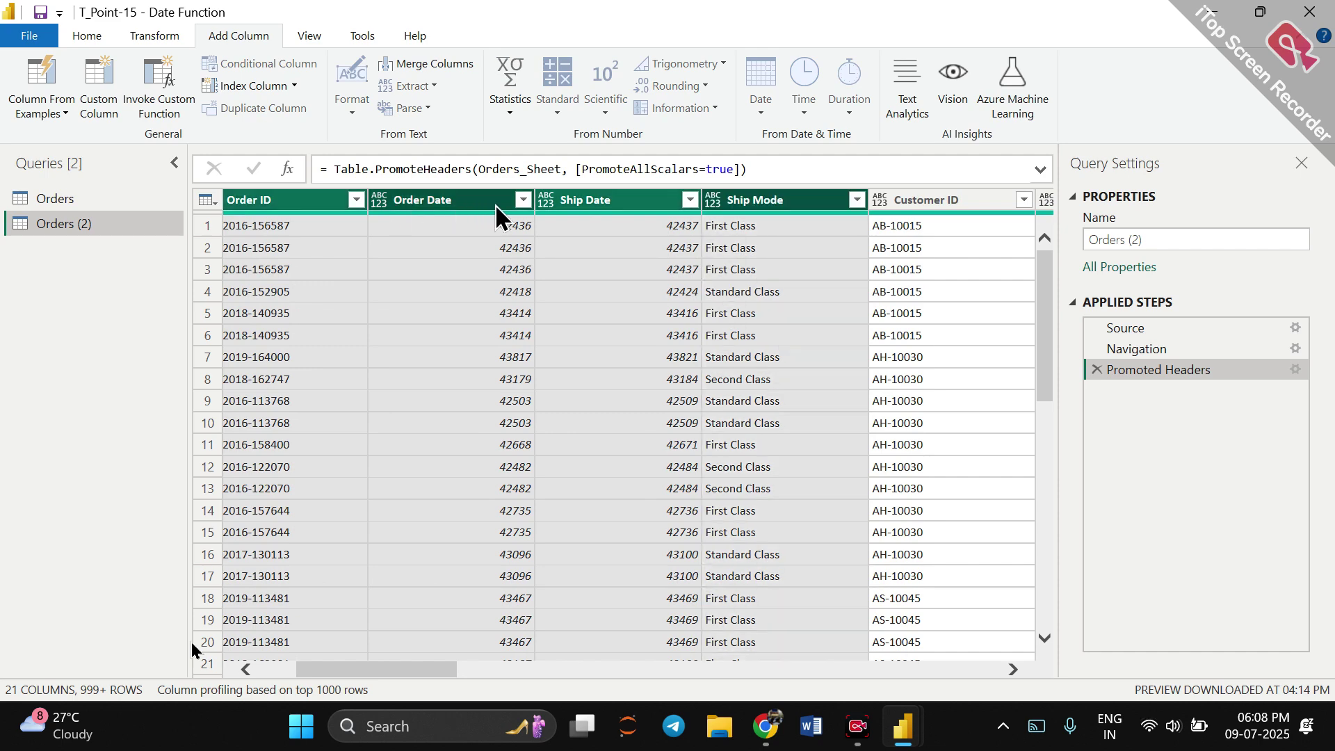
pyautogui.keyDown('ctrl'); pyautogui.click(572, 207); pyautogui.keyUp('ctrl')
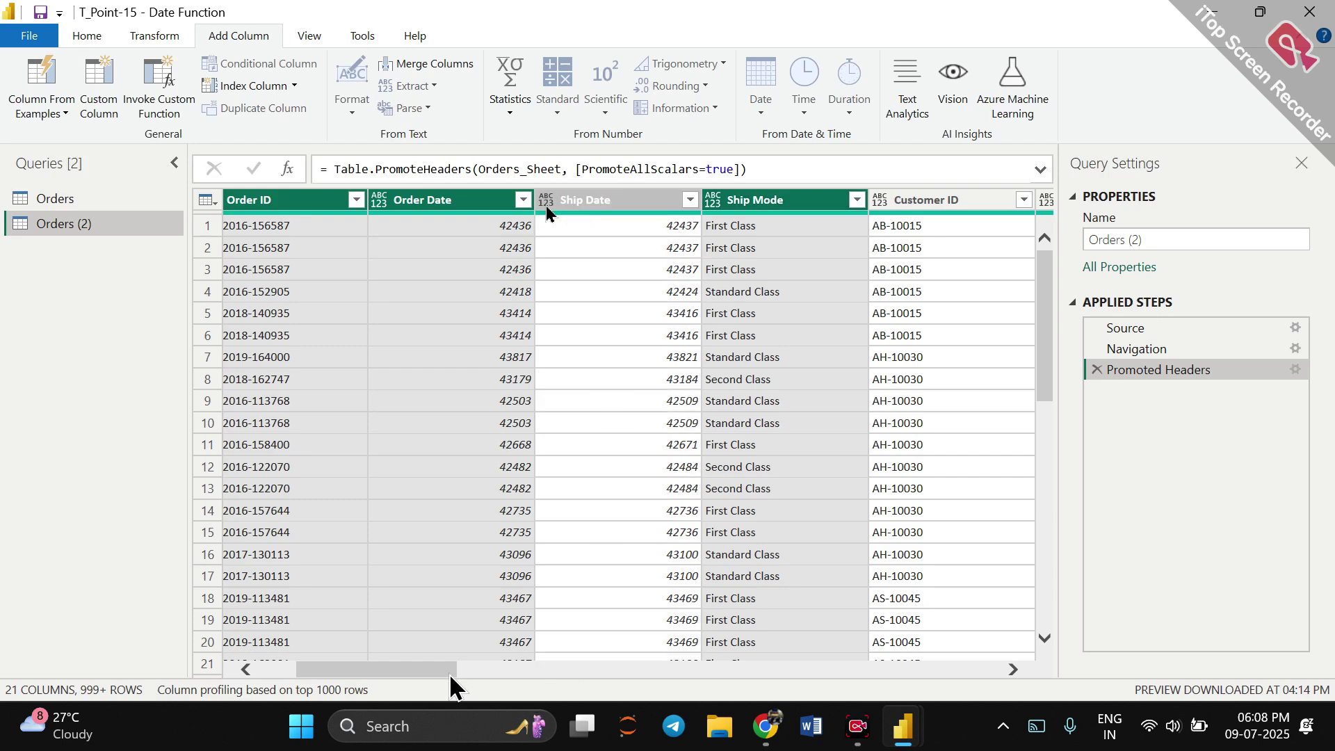
pyautogui.hscroll(1, 627, 669)
pyautogui.hscroll(10, 627, 678)
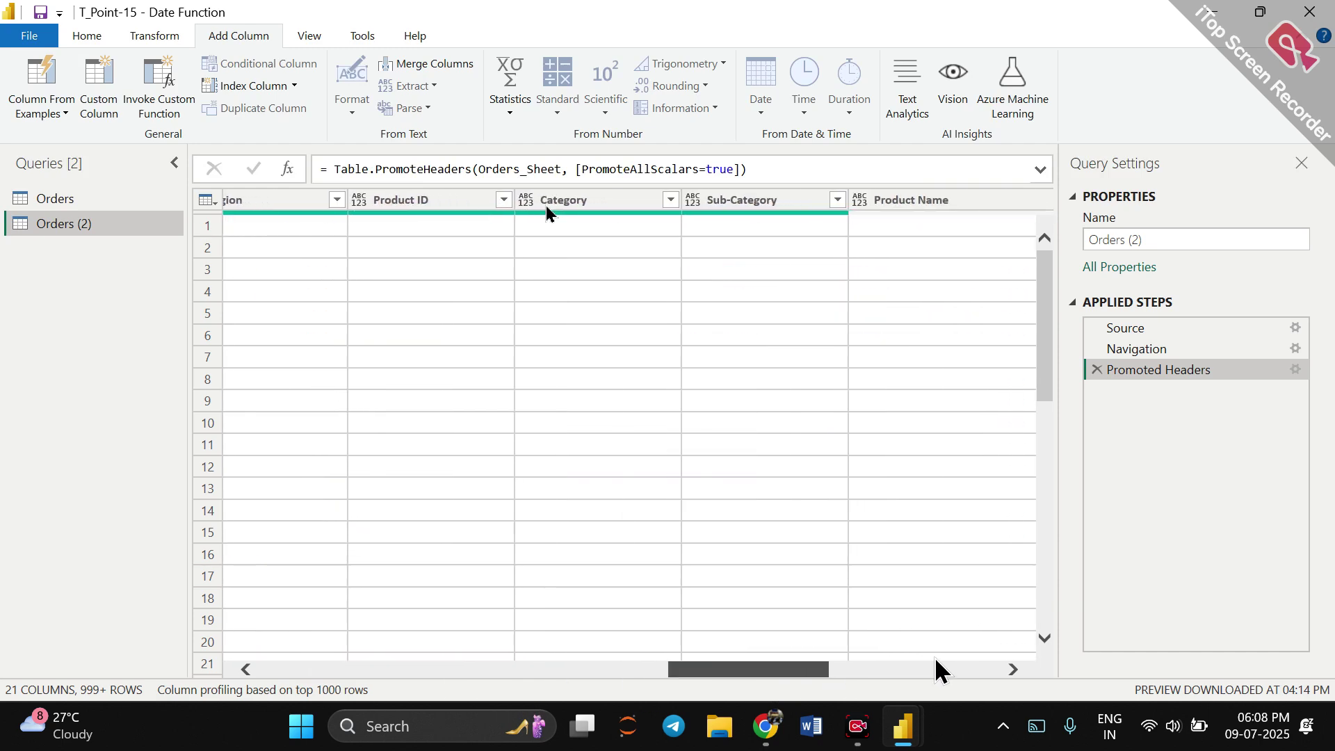
pyautogui.keyDown('ctrl'); pyautogui.click(730, 200); pyautogui.keyUp('ctrl')
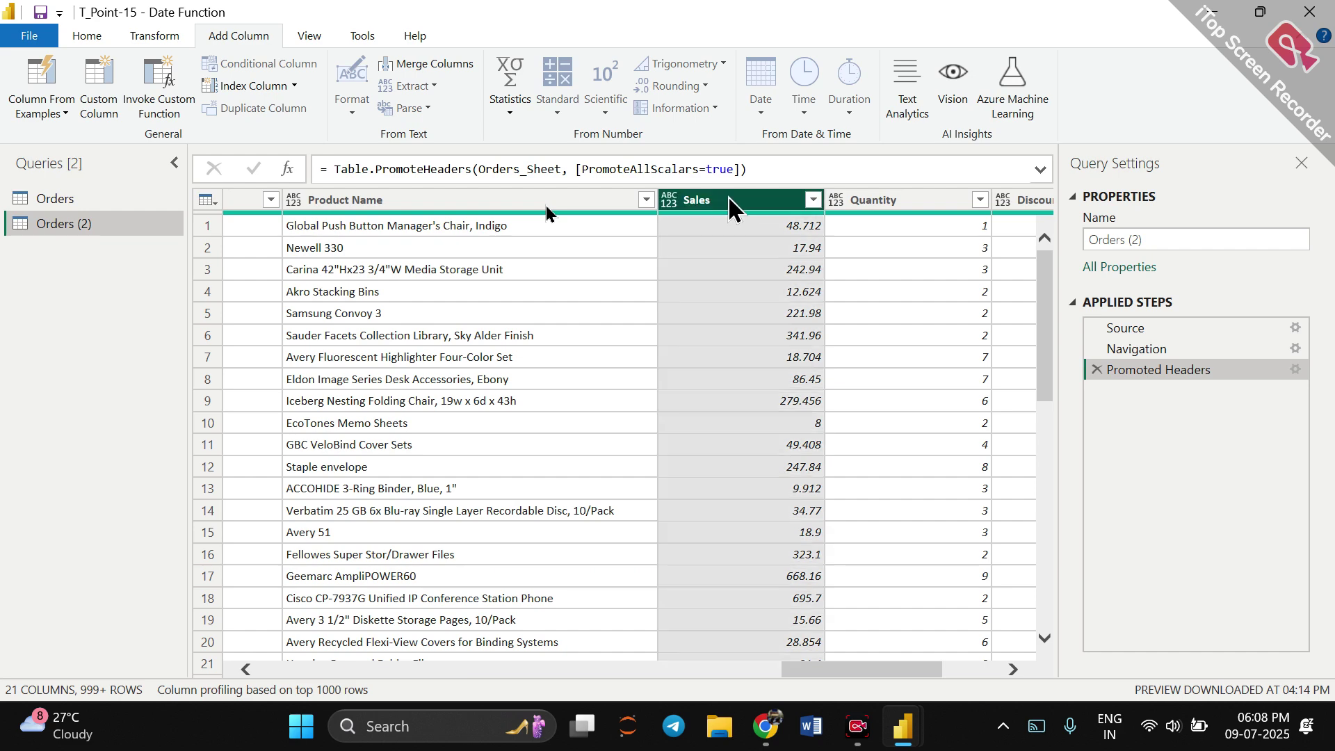
pyautogui.keyDown('ctrl'); pyautogui.click(941, 200); pyautogui.keyUp('ctrl')
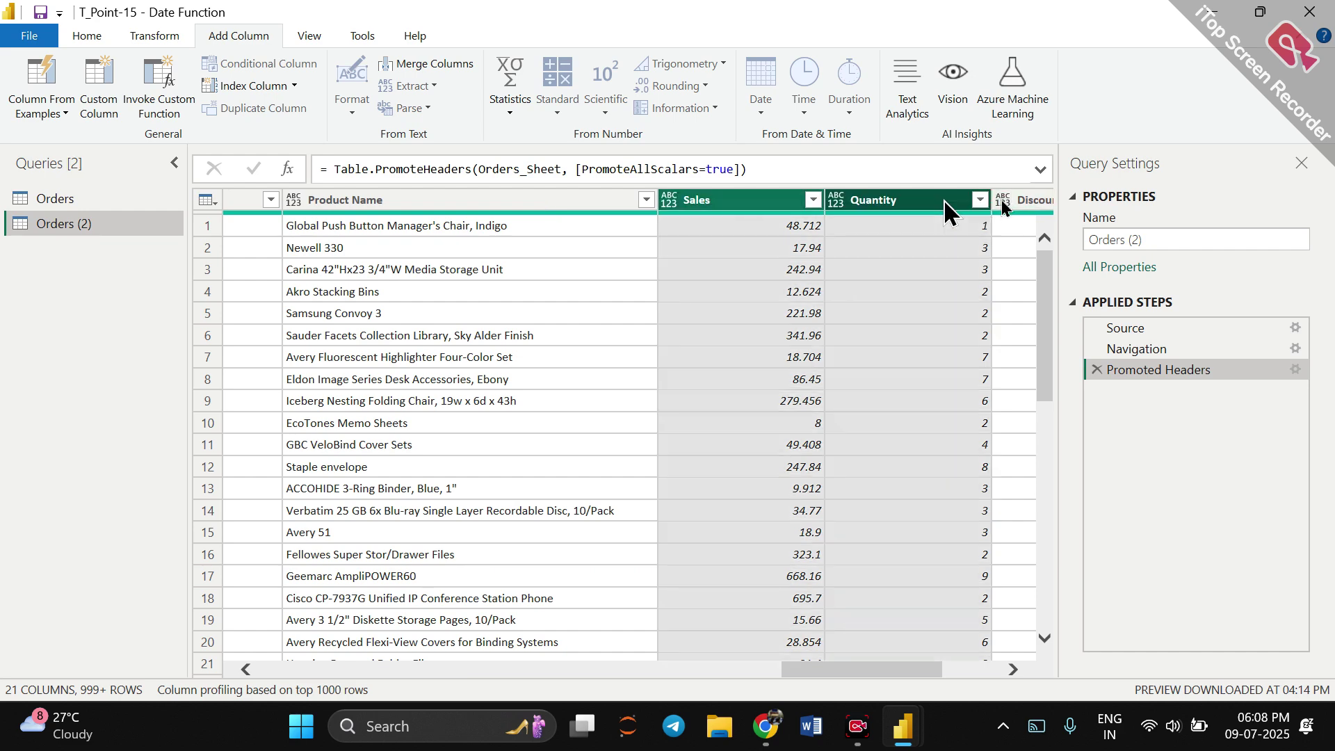
pyautogui.rightClick(945, 201)
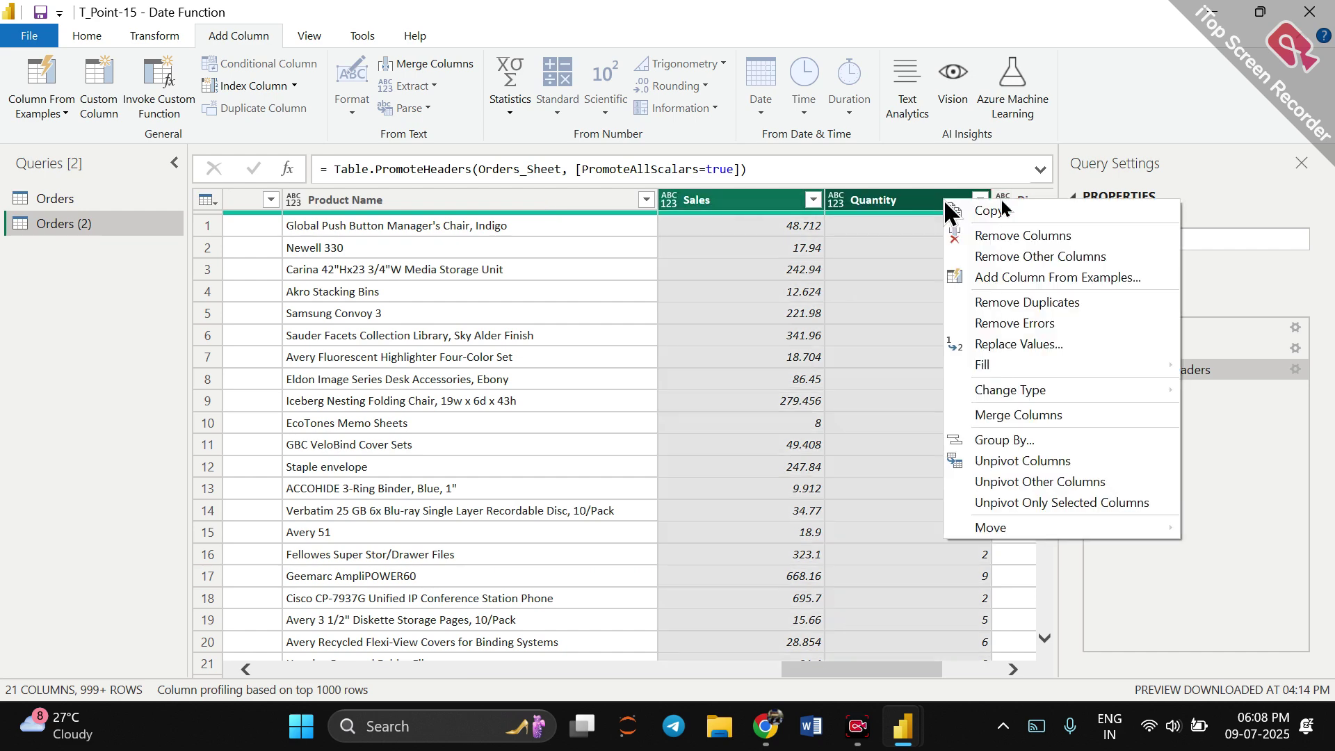
pyautogui.click(991, 259)
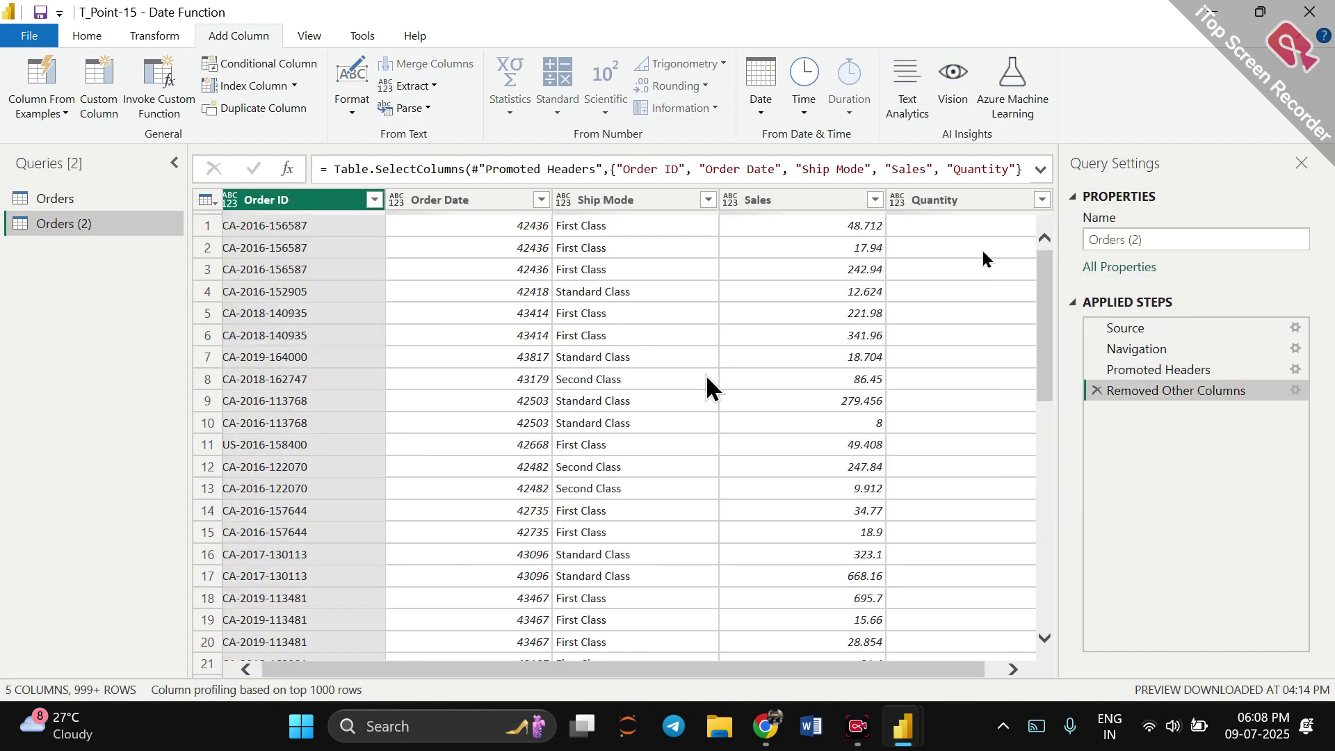
pyautogui.moveTo(653, 668); pyautogui.dragTo(831, 662)
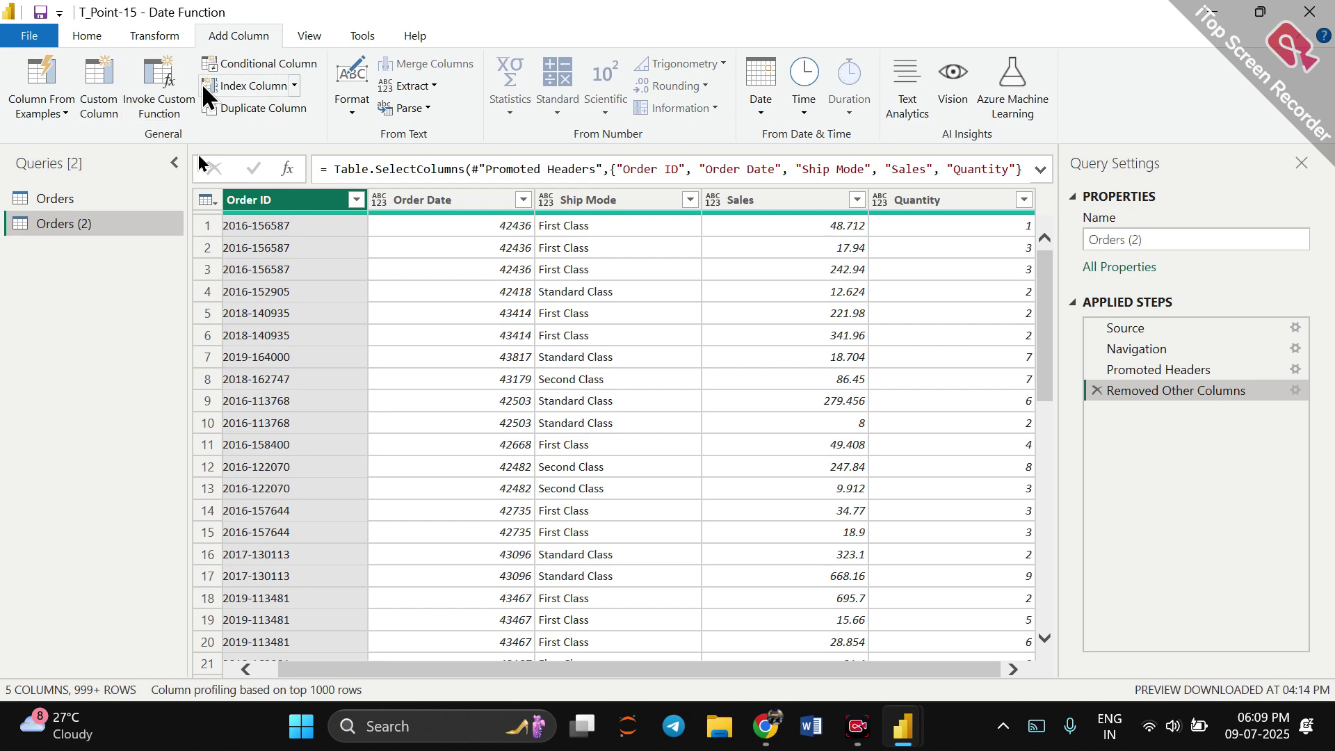
pyautogui.click(165, 35)
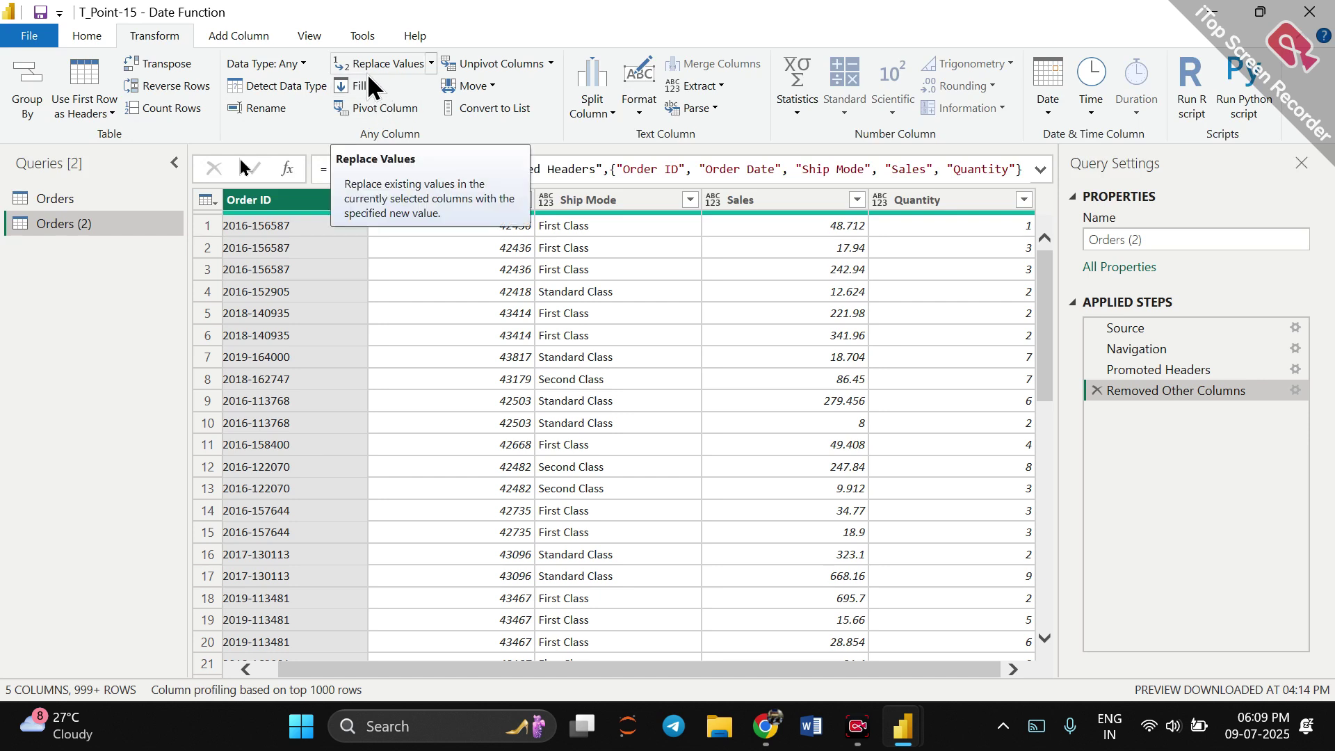
pyautogui.click(232, 37)
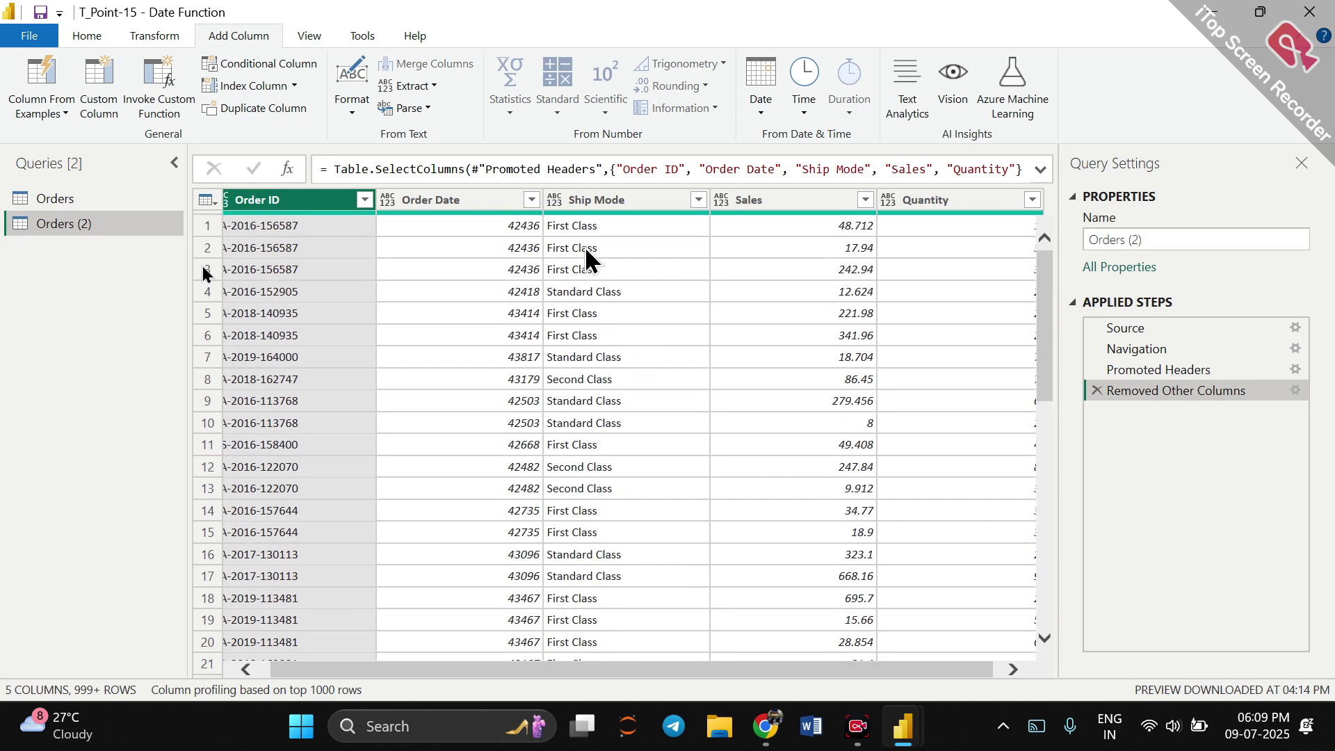
# Add a column from examples with the first-row sample First to extract the first word of Ship Mode.
pyautogui.click(587, 202)
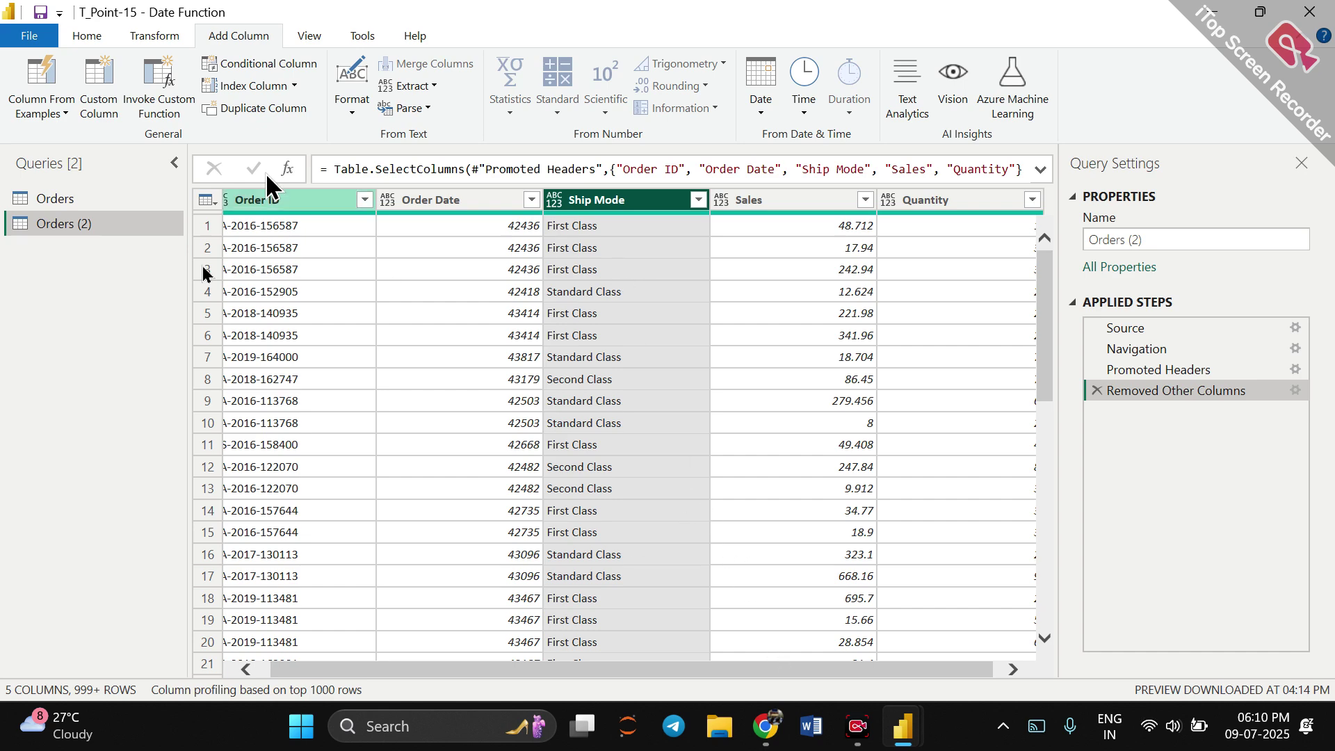
pyautogui.click(46, 79)
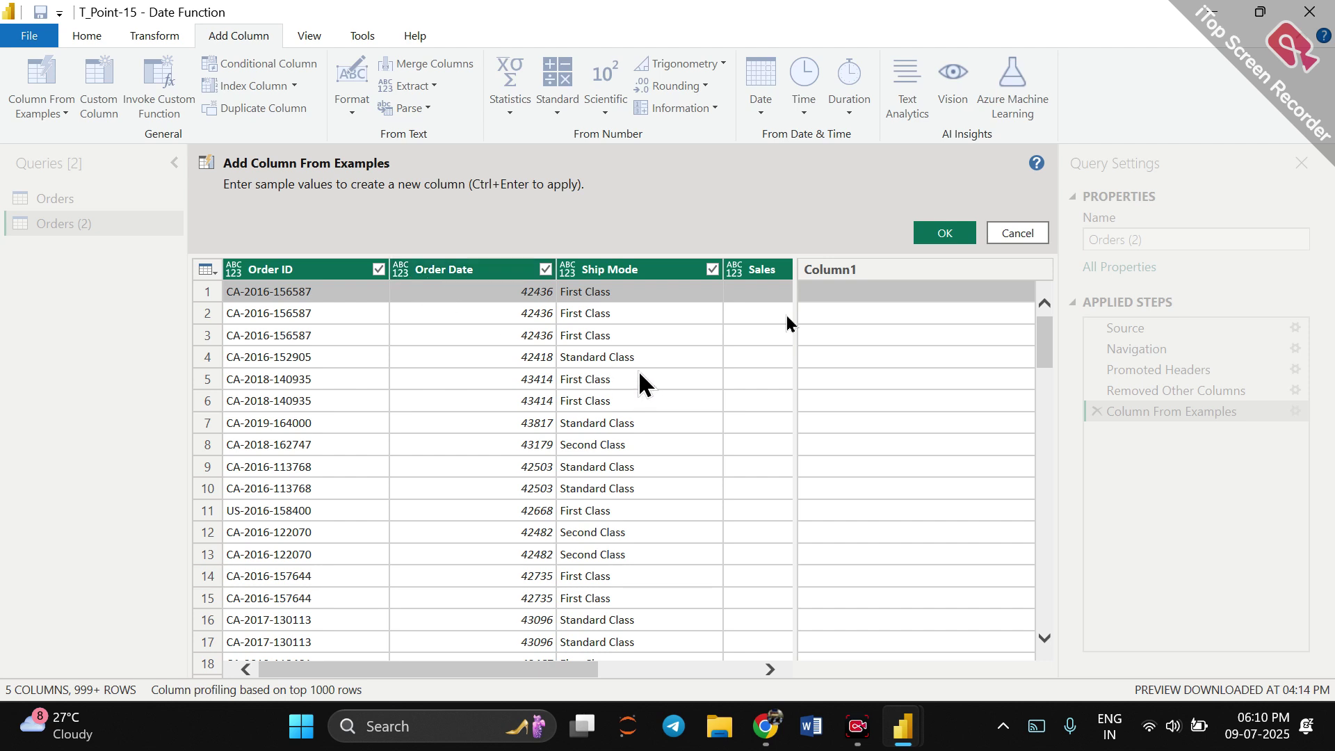
pyautogui.click(820, 296)
pyautogui.write('fi')
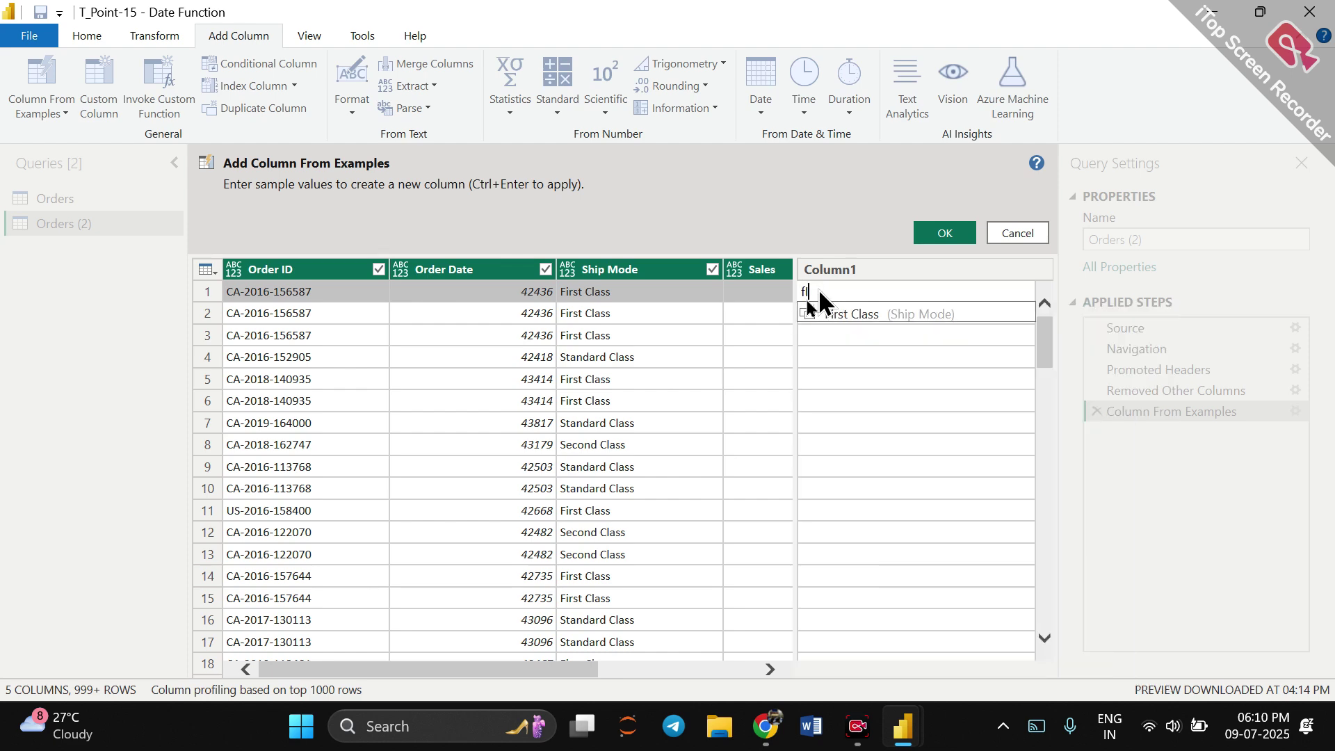
pyautogui.press('BackSpace')
pyautogui.press('BackSpace')
pyautogui.press('BackSpace')
pyautogui.press('BackSpace')
pyautogui.press('BackSpace')
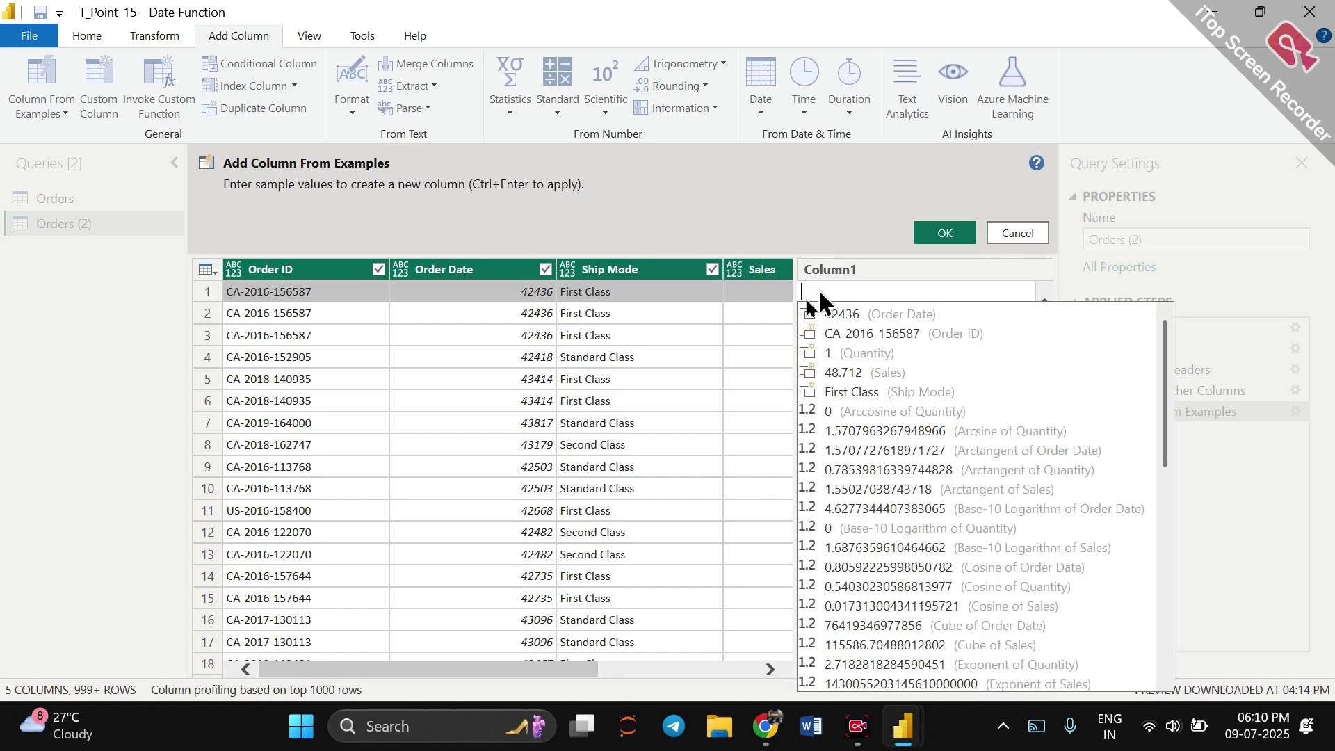
pyautogui.write('First')
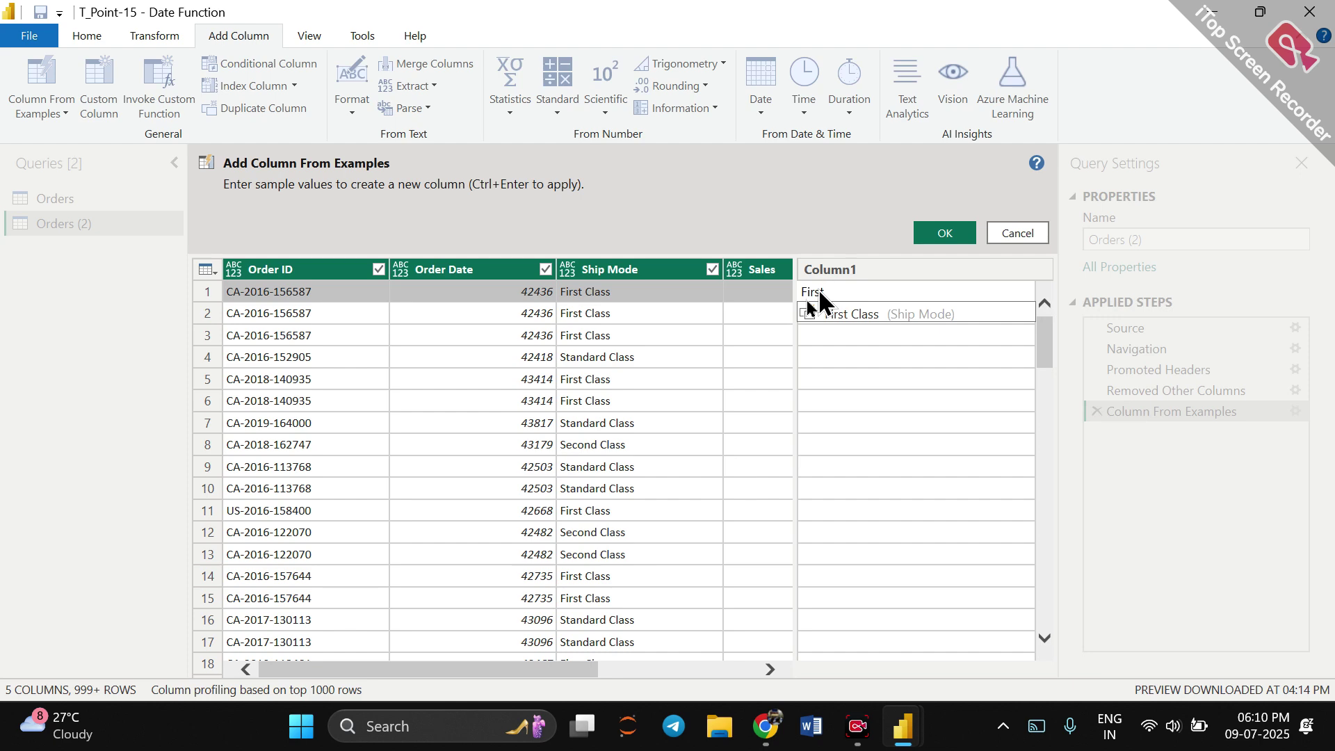
pyautogui.press('Return')
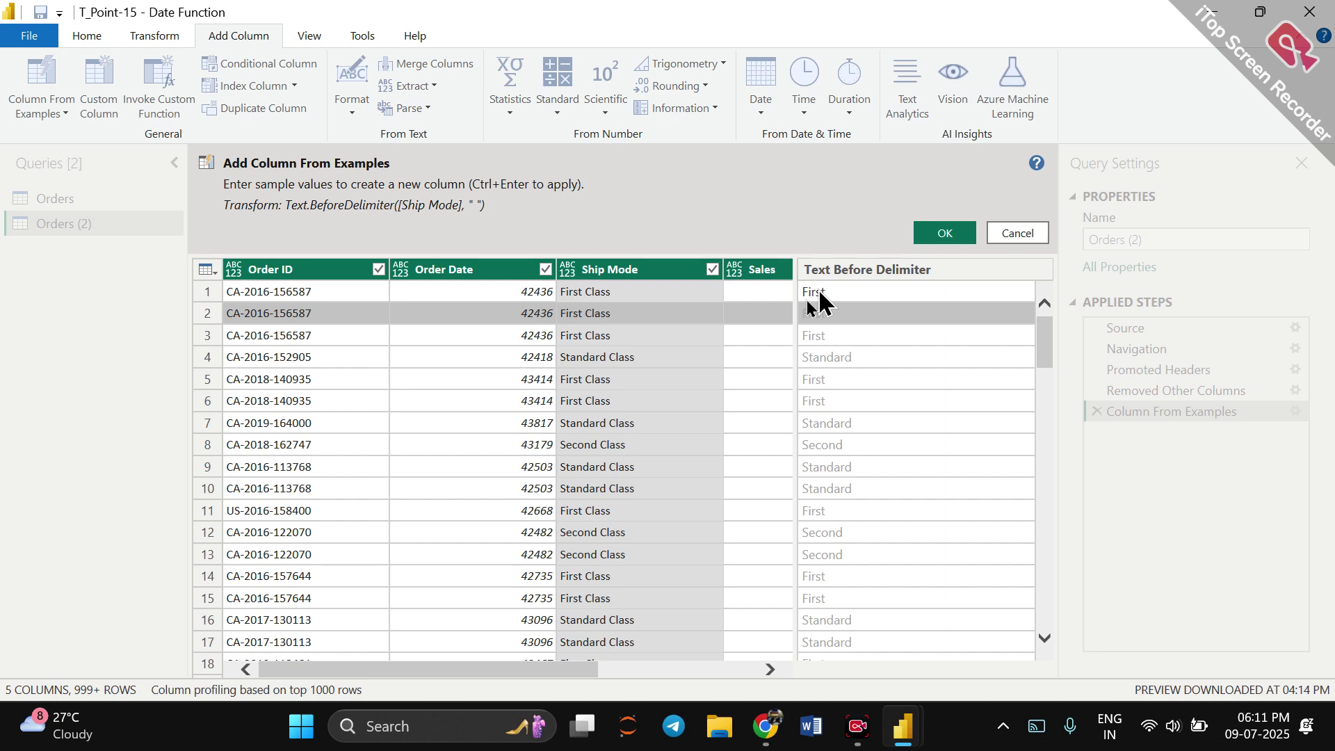
pyautogui.click(939, 233)
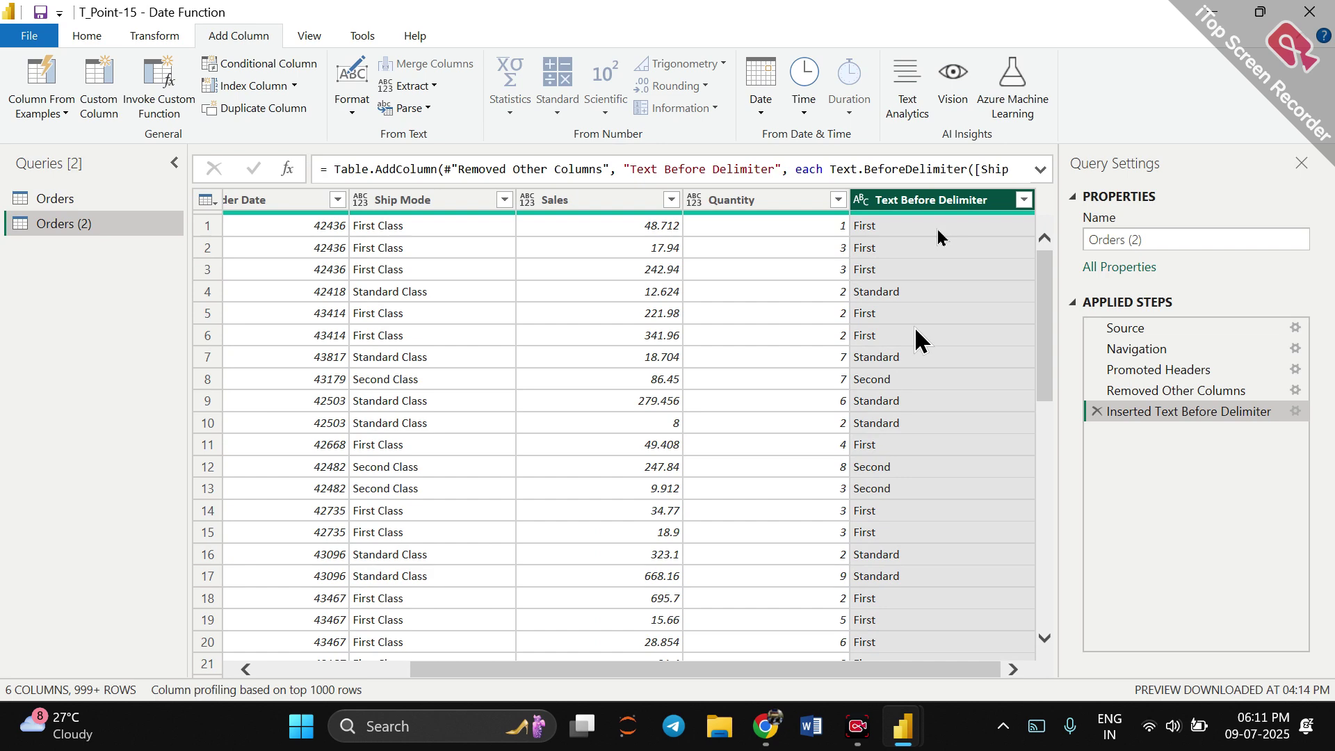
# Try a column from examples with samples 101 and 103 in the first two rows to add 100 to Quantity, and discard it.
pyautogui.click(604, 200)
pyautogui.click(727, 203)
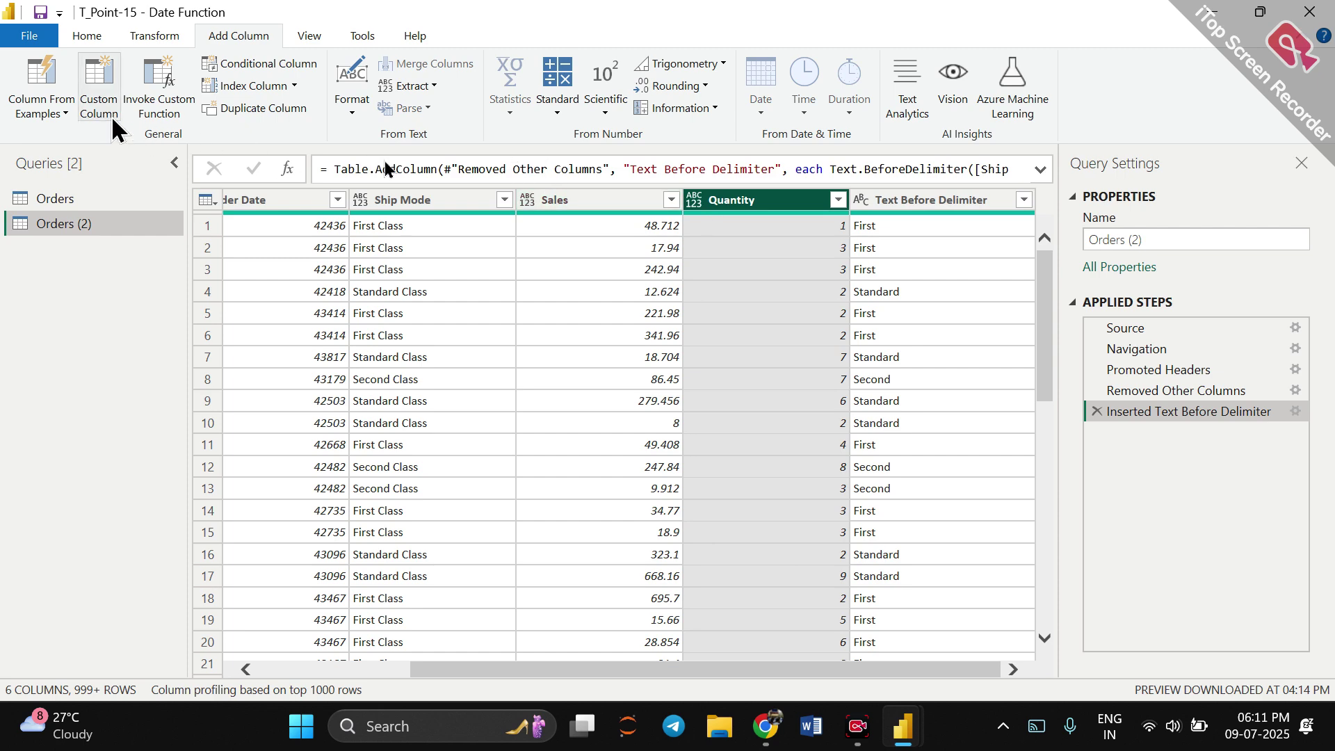
pyautogui.click(40, 76)
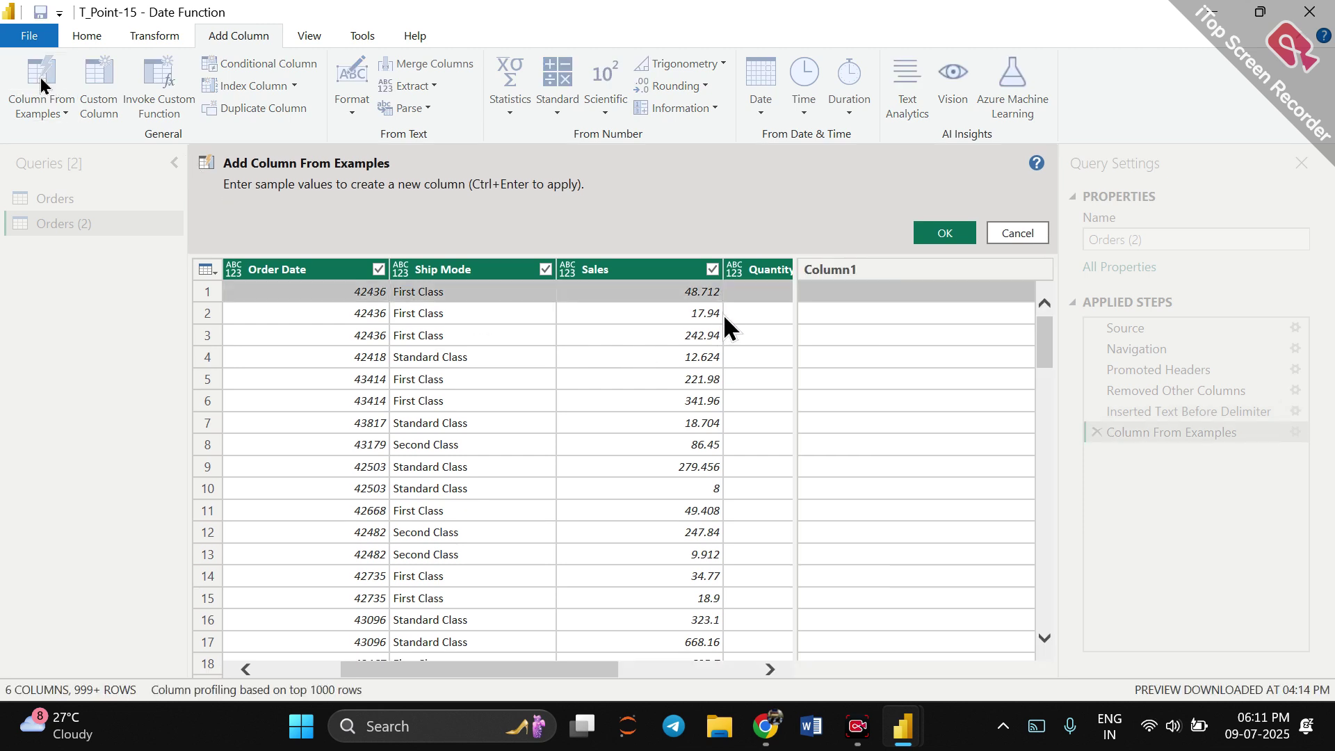
pyautogui.moveTo(580, 674); pyautogui.dragTo(674, 662)
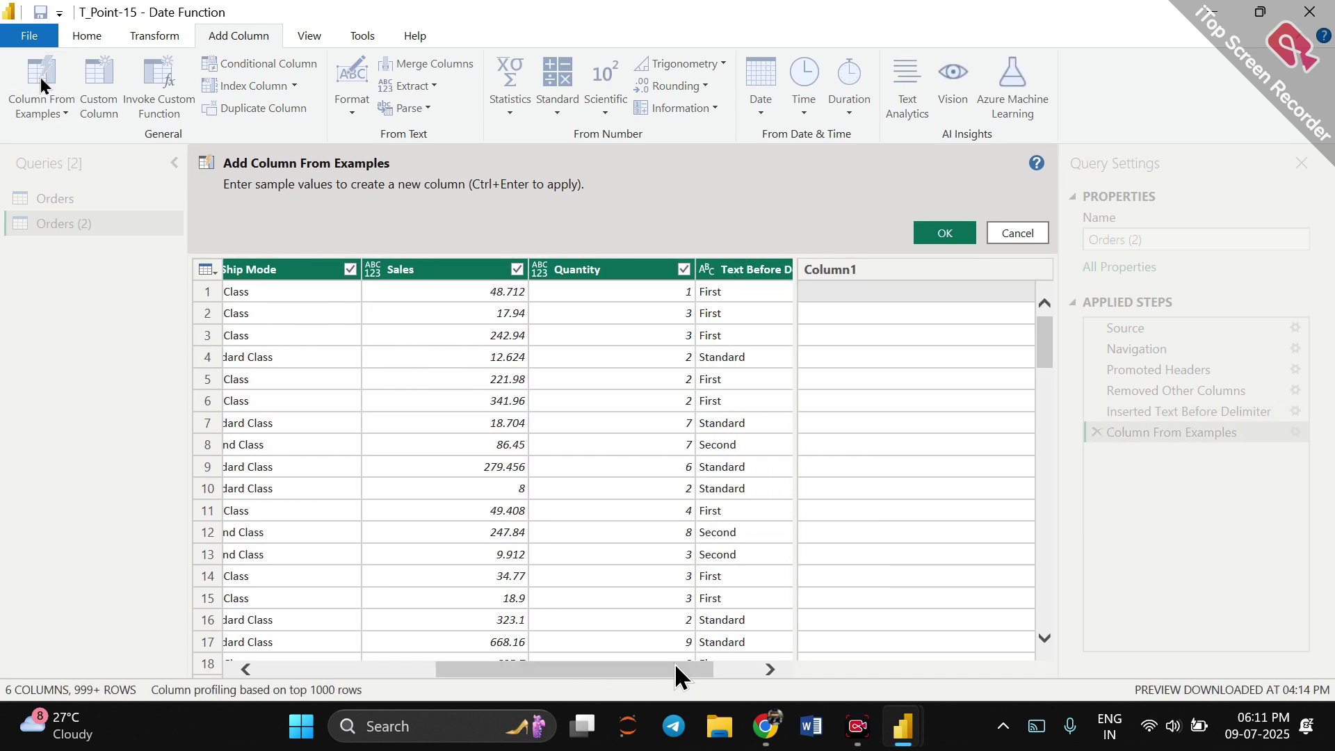
pyautogui.click(877, 295)
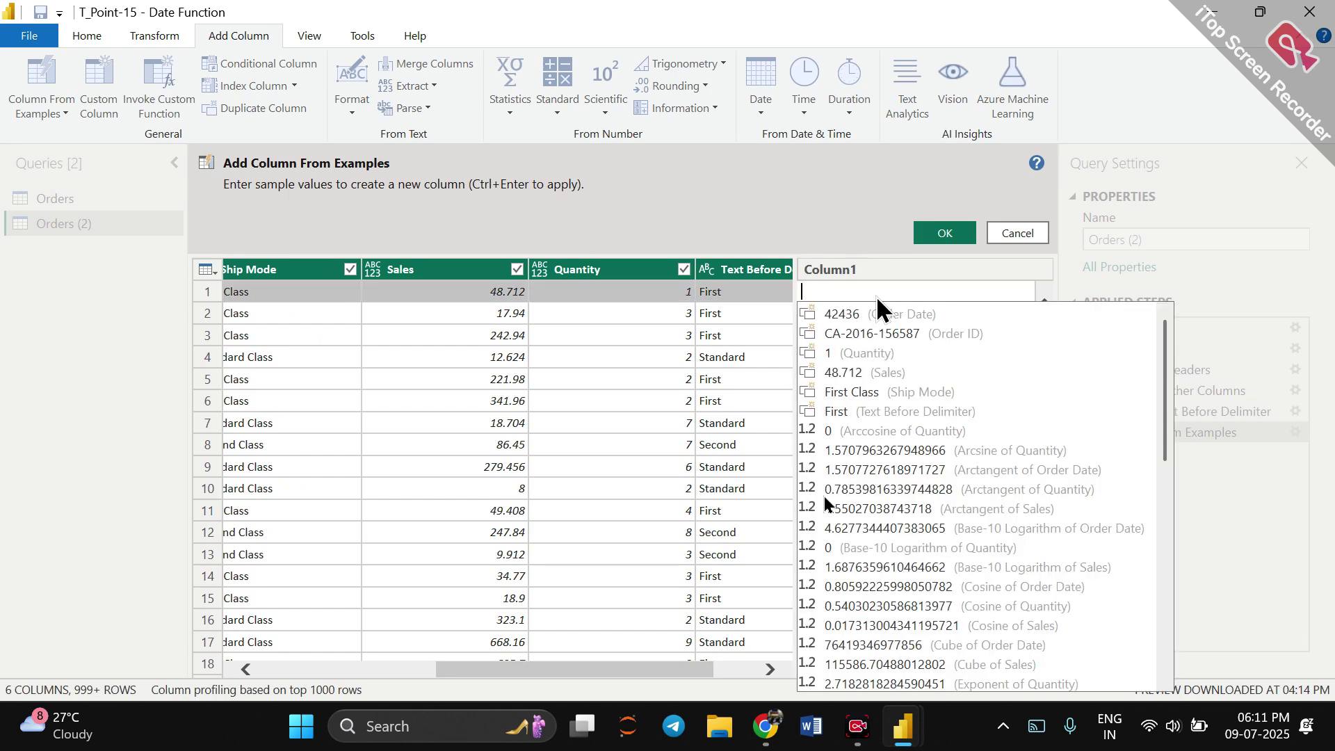
pyautogui.write('01')
pyautogui.press('BackSpace')
pyautogui.press('BackSpace')
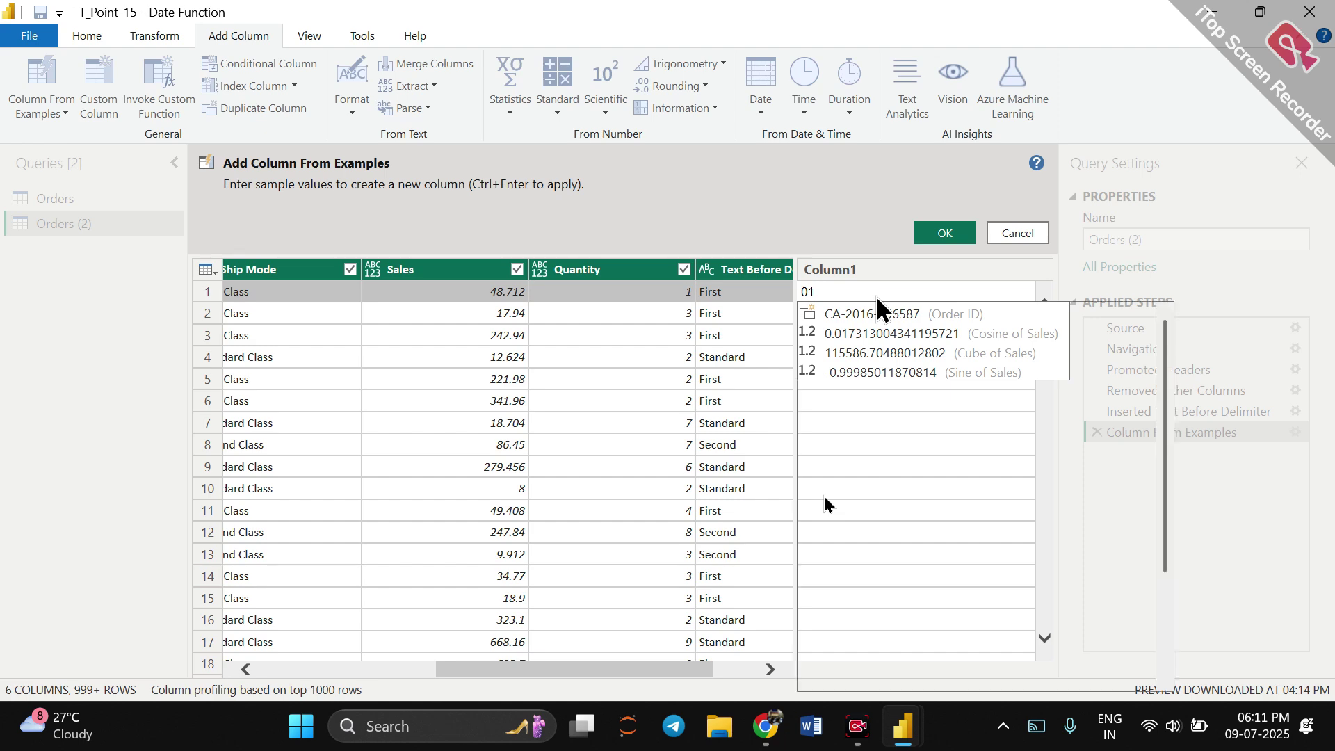
pyautogui.write('101')
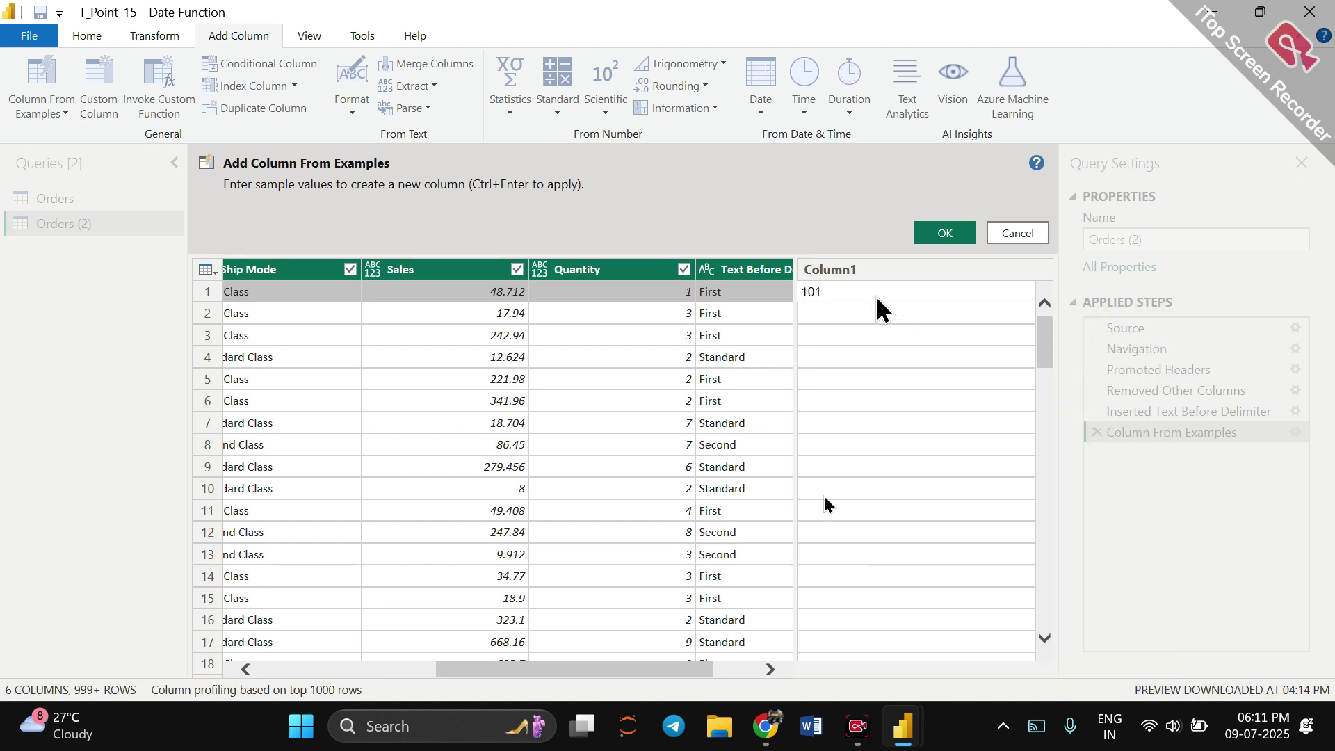
pyautogui.press('Return')
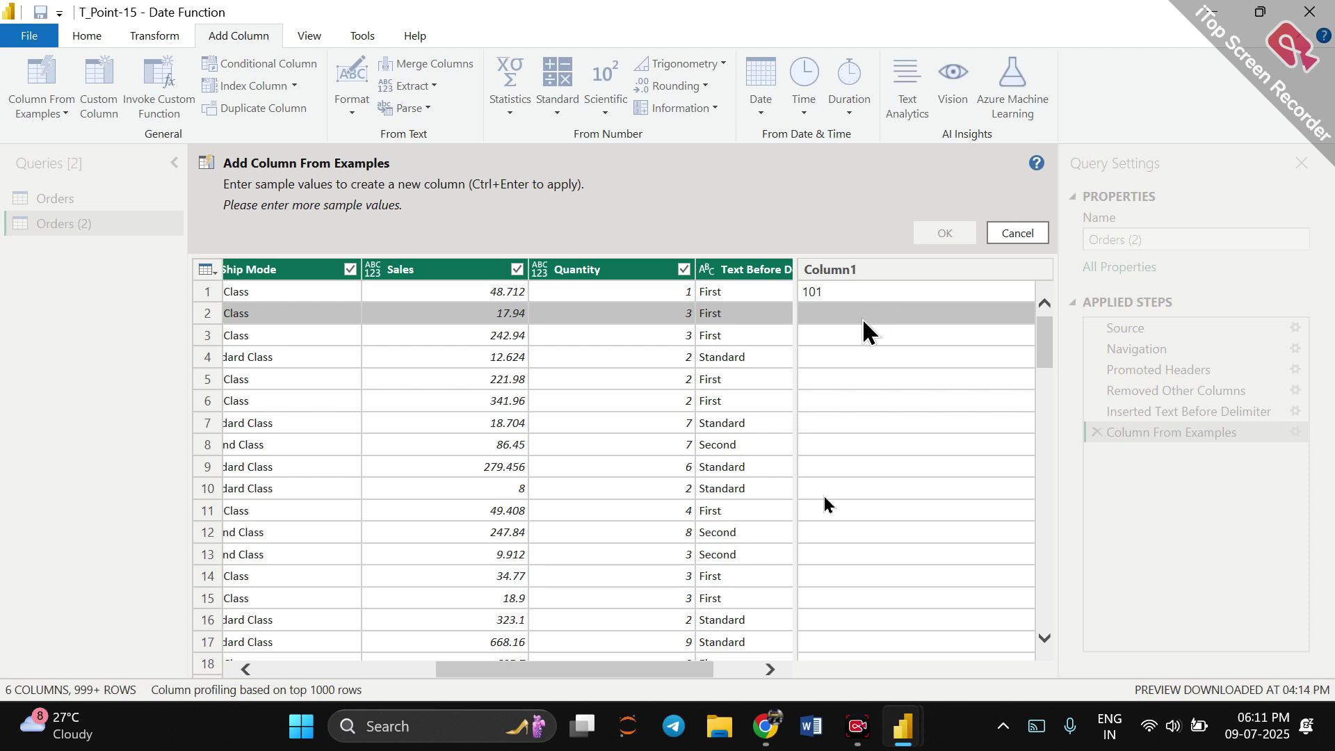
pyautogui.write('103')
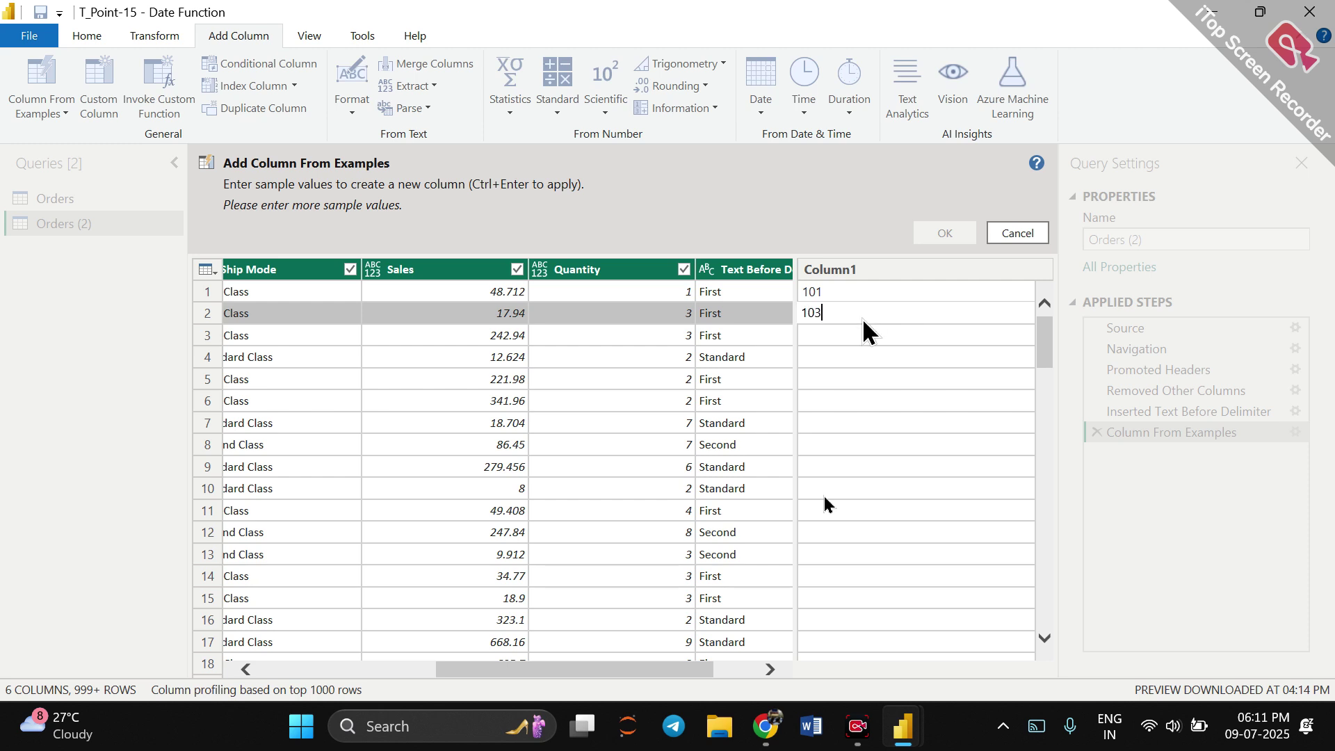
pyautogui.press('Return')
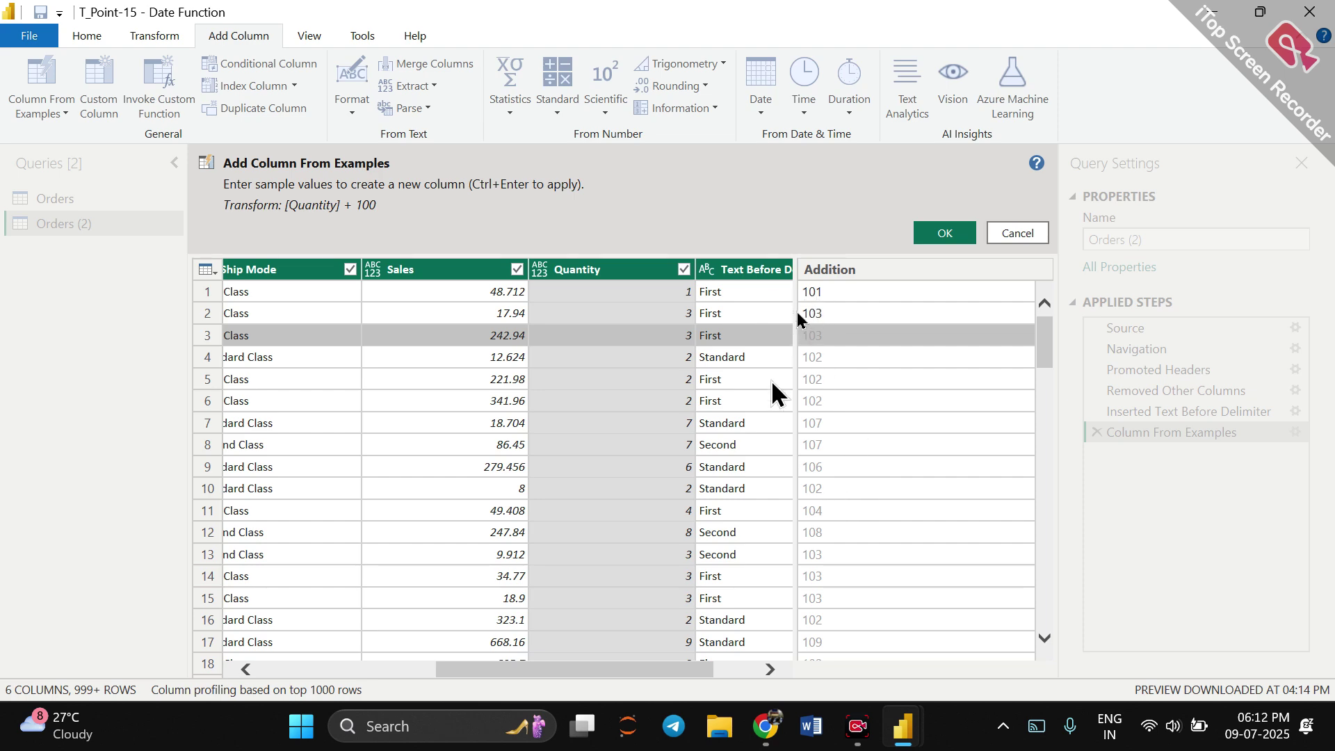
pyautogui.moveTo(691, 669); pyautogui.dragTo(614, 669)
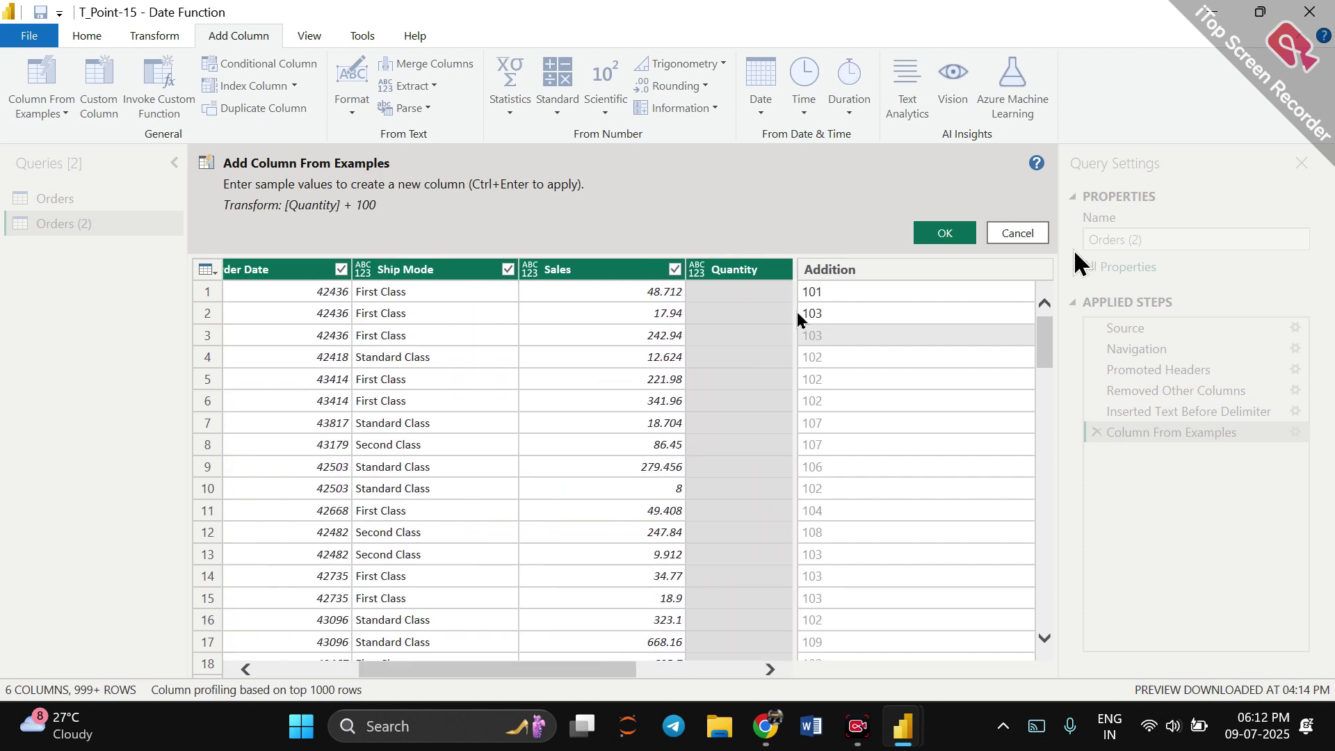
pyautogui.click(1025, 236)
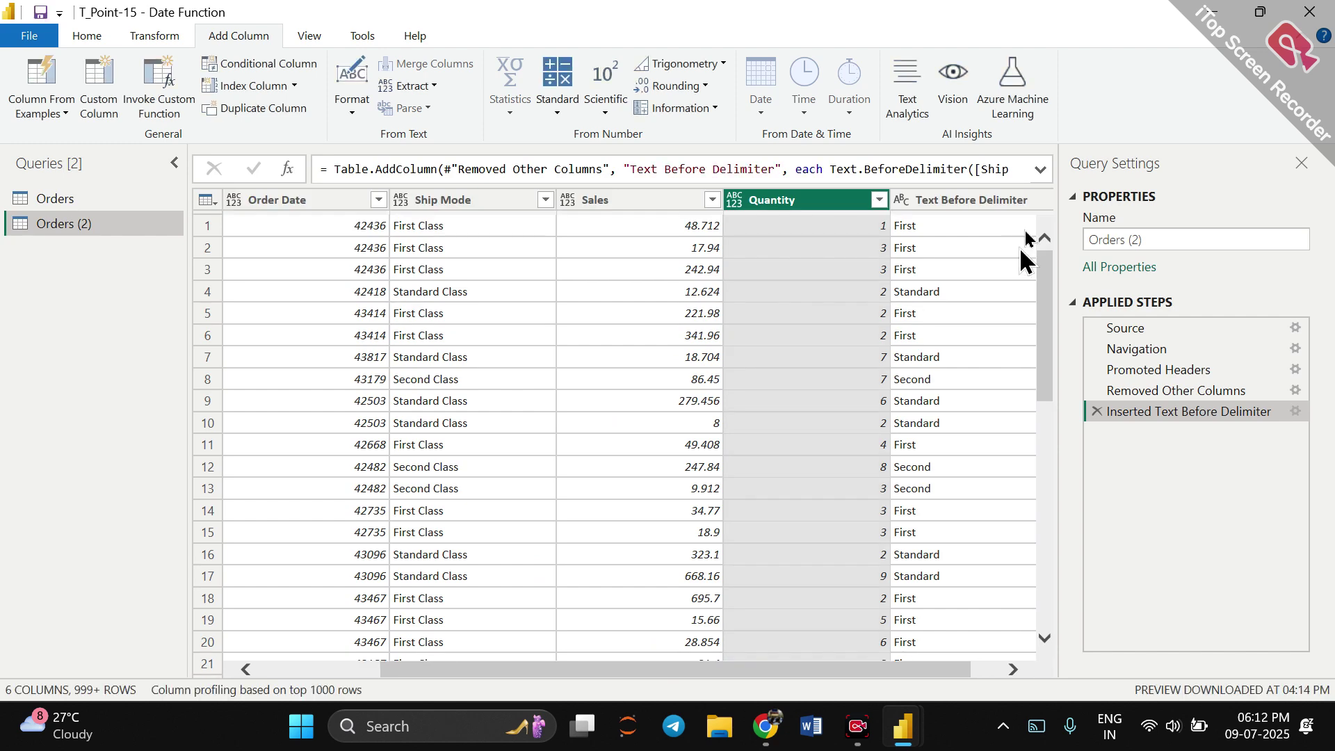
# Start a new column from examples with the first-row sample 2016 to extract the year from Order ID.
pyautogui.hscroll(-2, 492, 322)
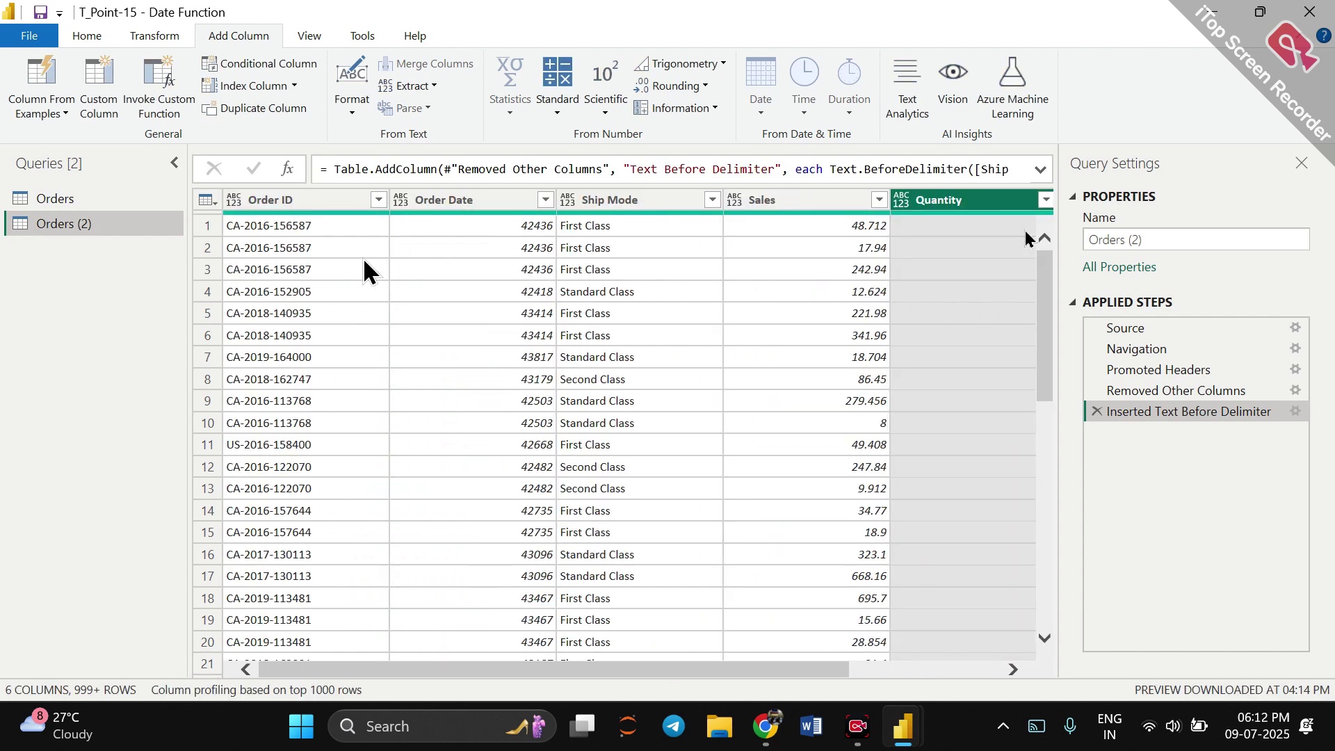
pyautogui.click(274, 200)
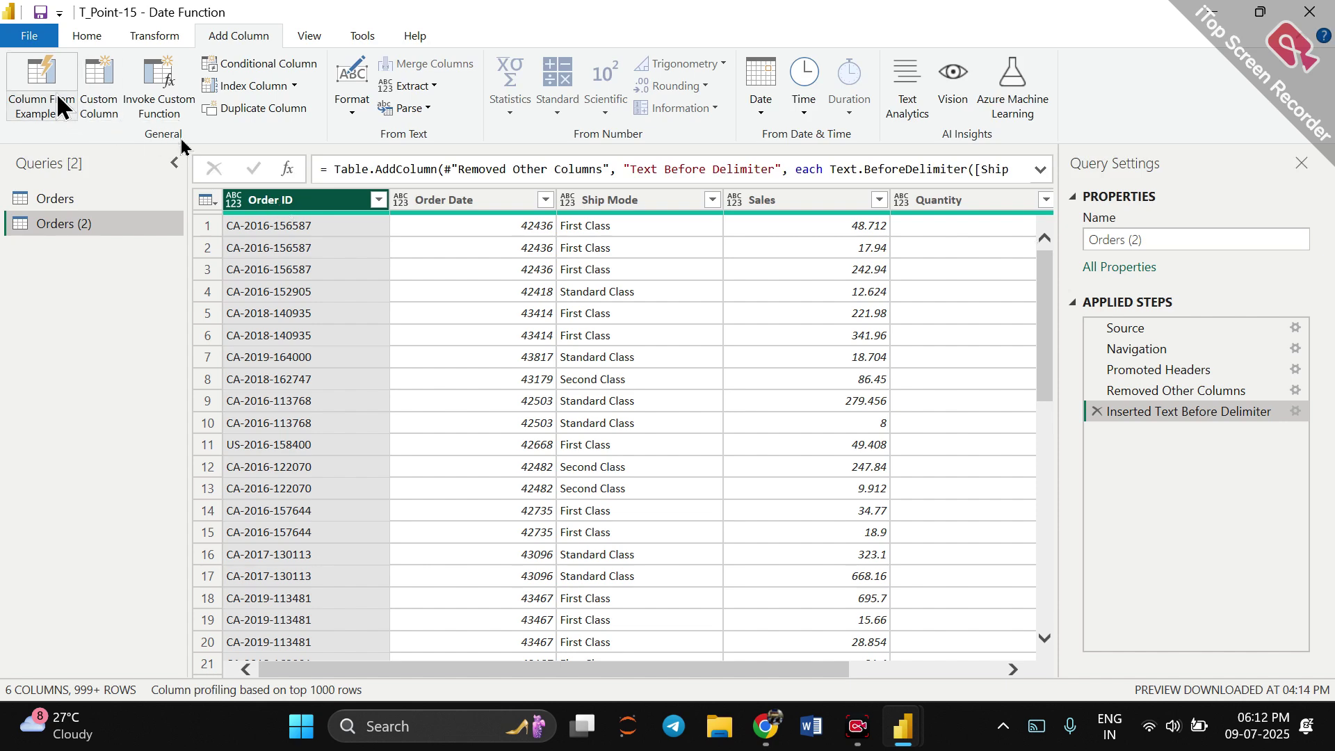
pyautogui.click(59, 99)
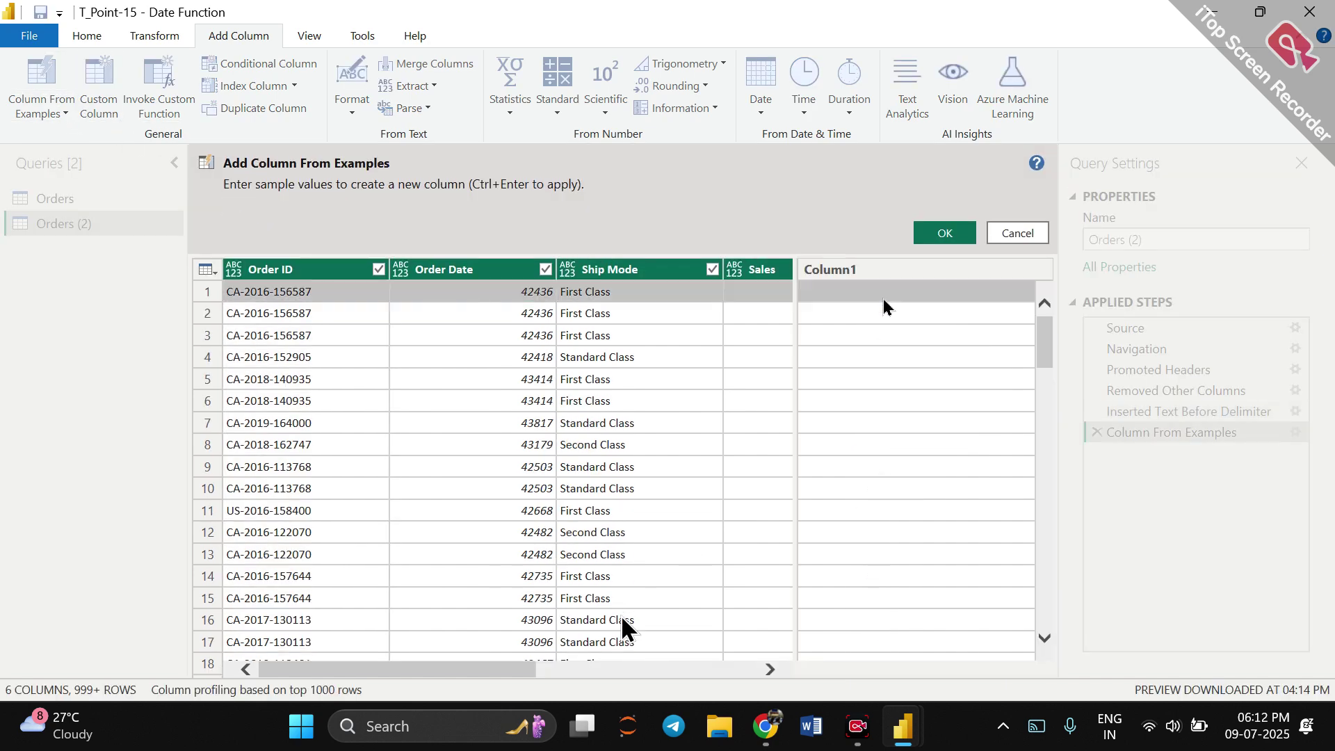
pyautogui.click(950, 291)
pyautogui.write('2016')
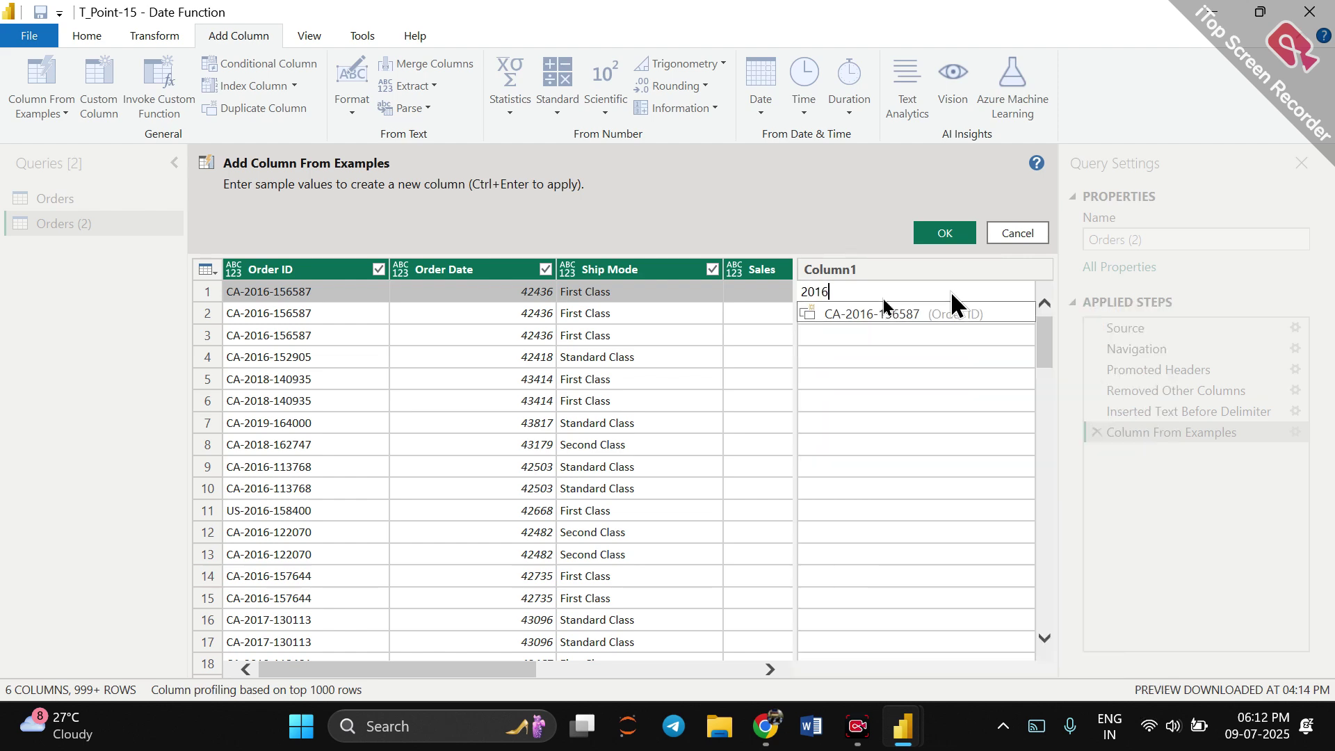
pyautogui.press('Return')
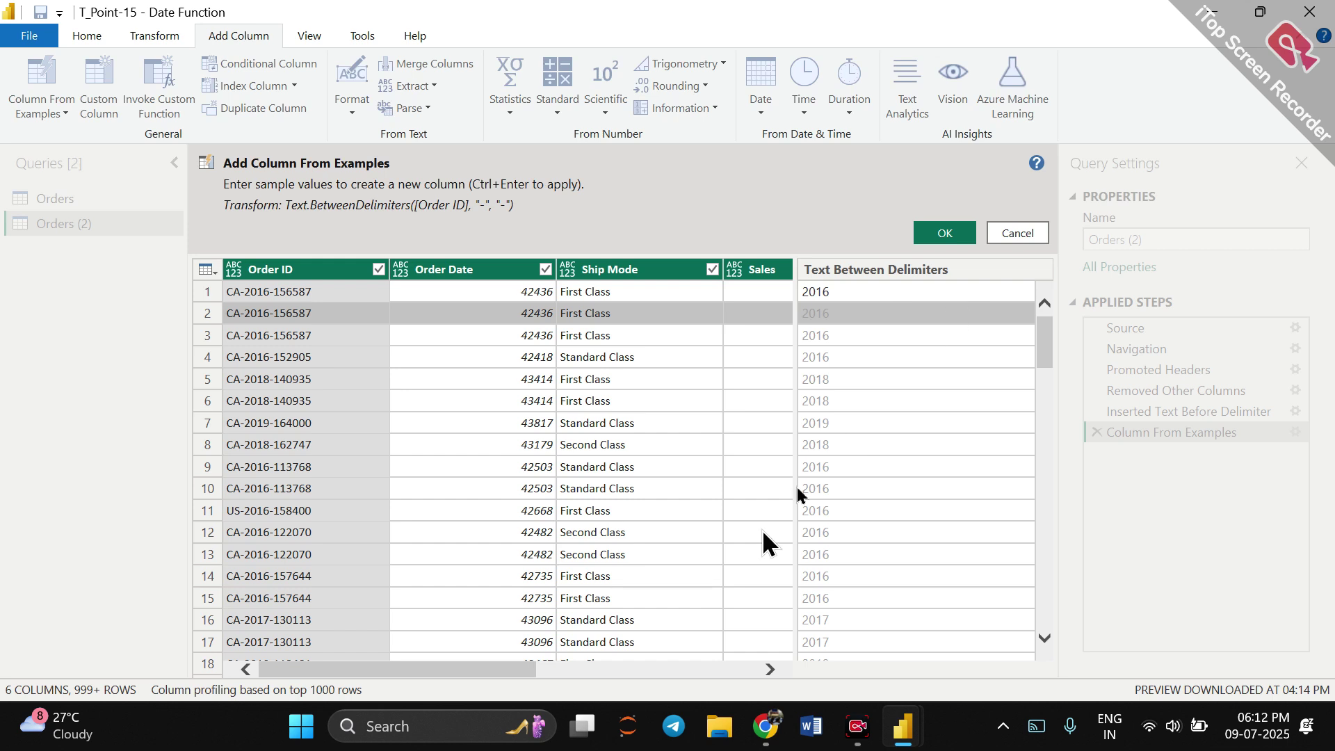
# Replace the new column's first-row sample with 48 to derive rounded-down Sales values.
pyautogui.moveTo(511, 666); pyautogui.dragTo(647, 668)
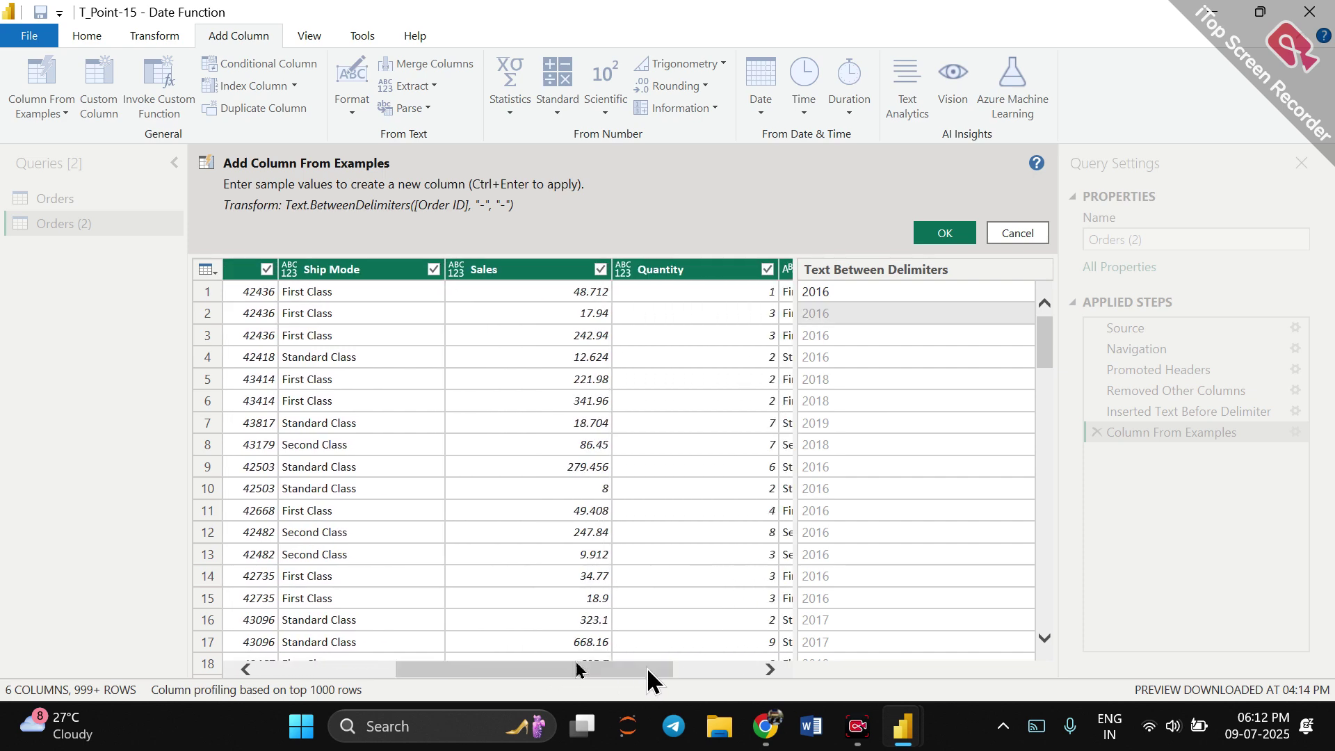
pyautogui.click(862, 292)
pyautogui.write('48')
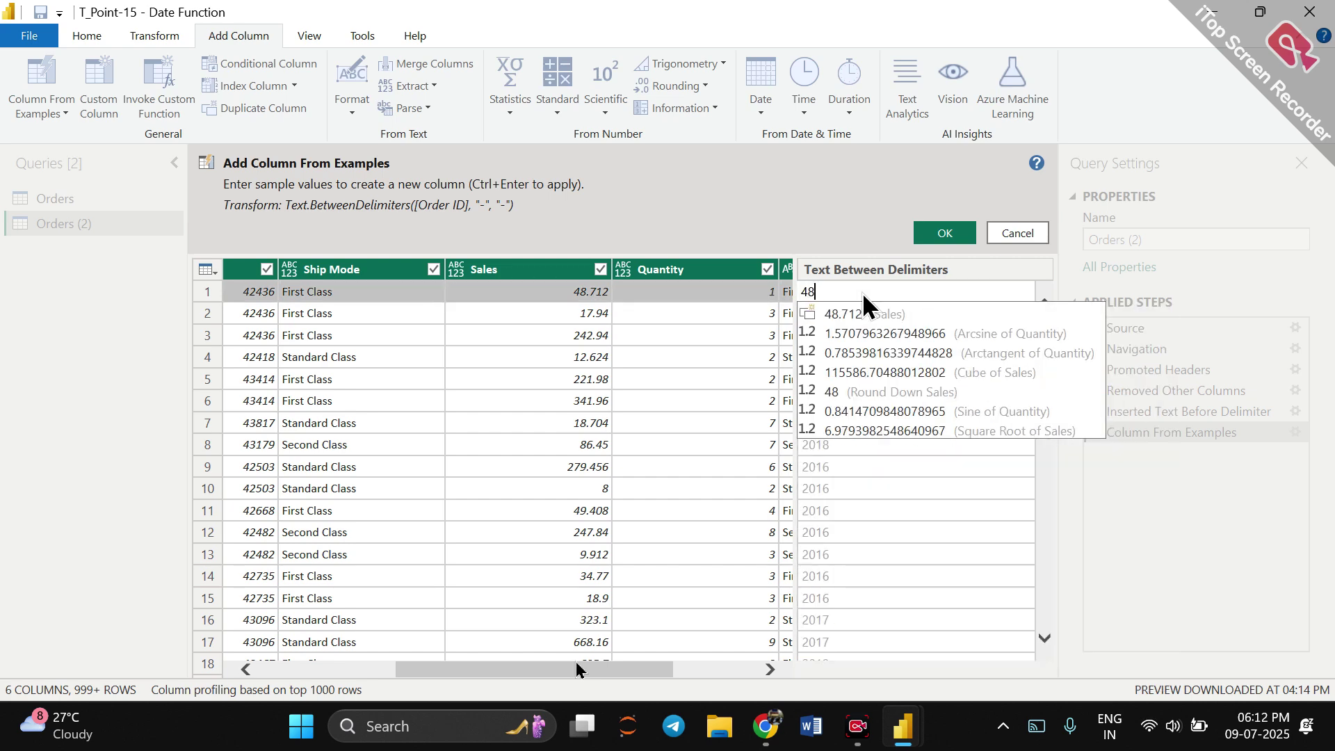
pyautogui.press('Return')
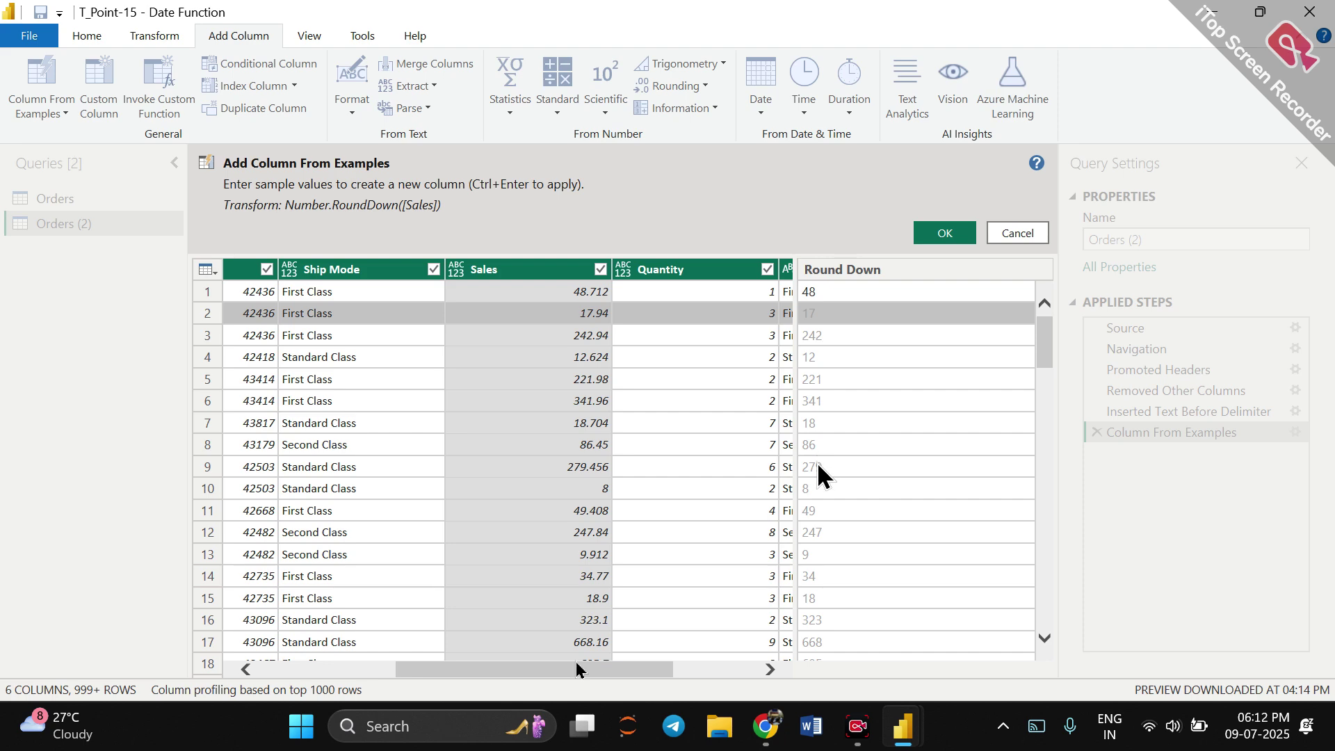
# Give 49 as the first row's example value so the new column rounds Sales up.
pyautogui.click(824, 294)
pyautogui.write('49')
pyautogui.press('Return')
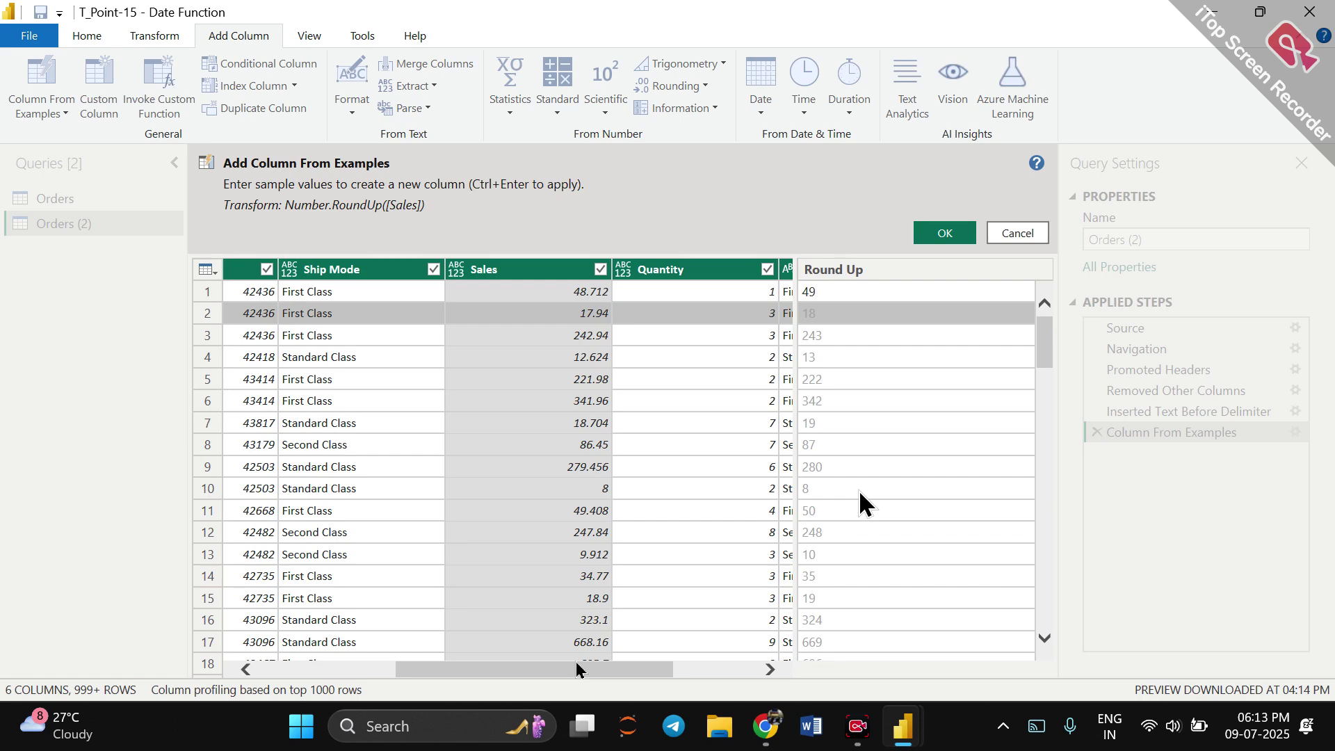
# Replace the first row's example with 48.7 and enter 17.9 for the second row to derive one-decimal Sales values.
pyautogui.click(833, 292)
pyautogui.write('48')
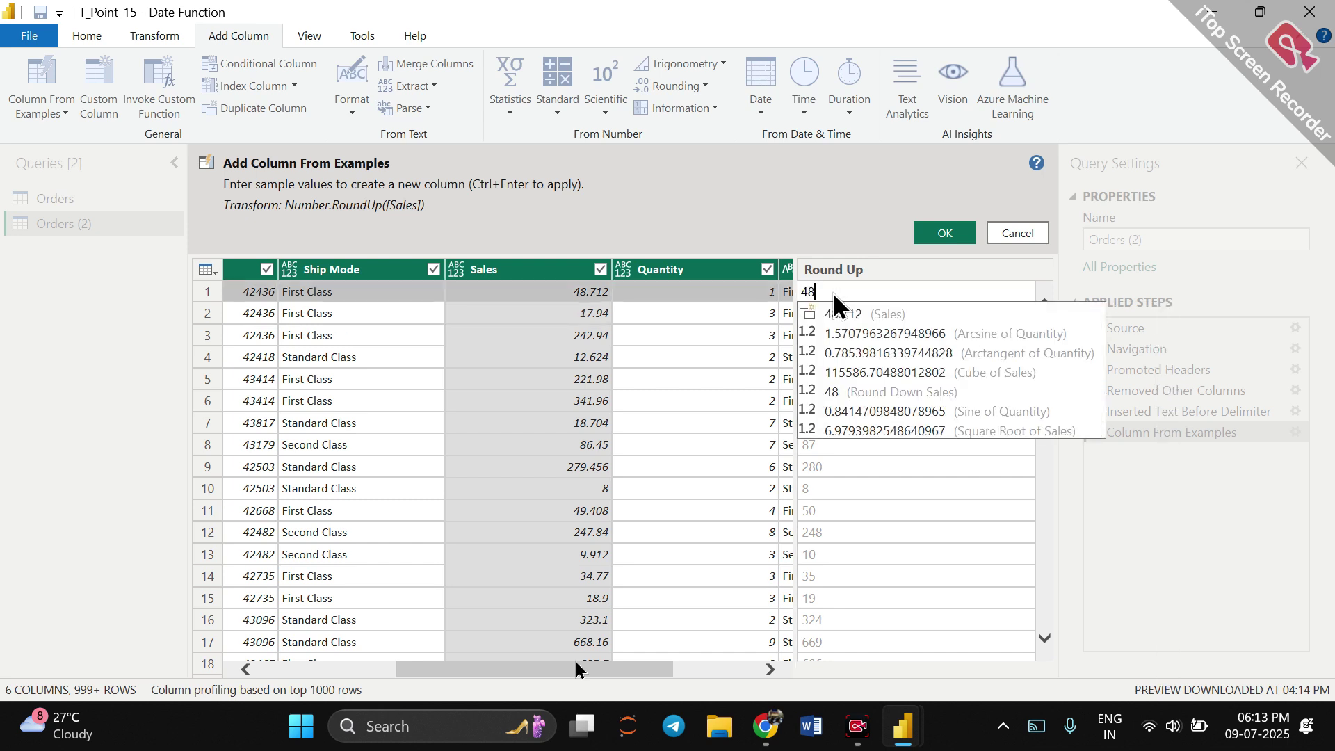
pyautogui.write('.7')
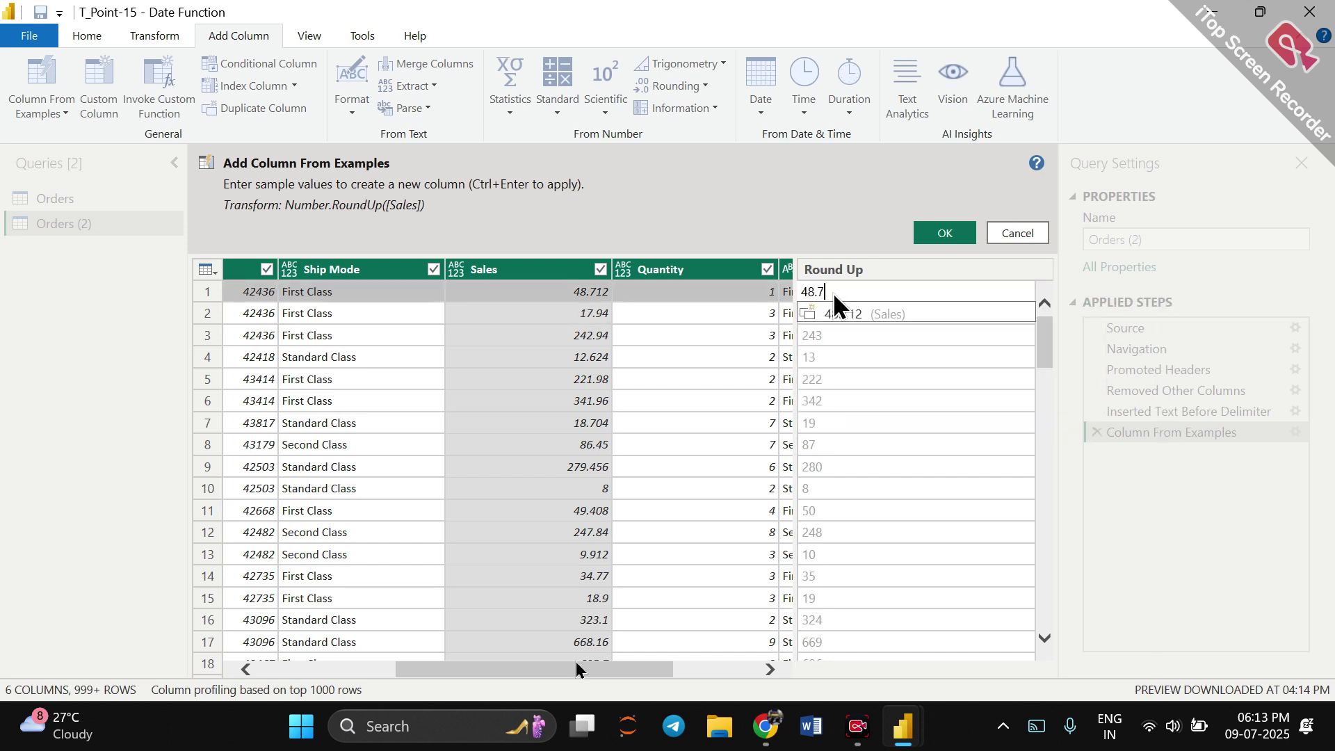
pyautogui.press('Return')
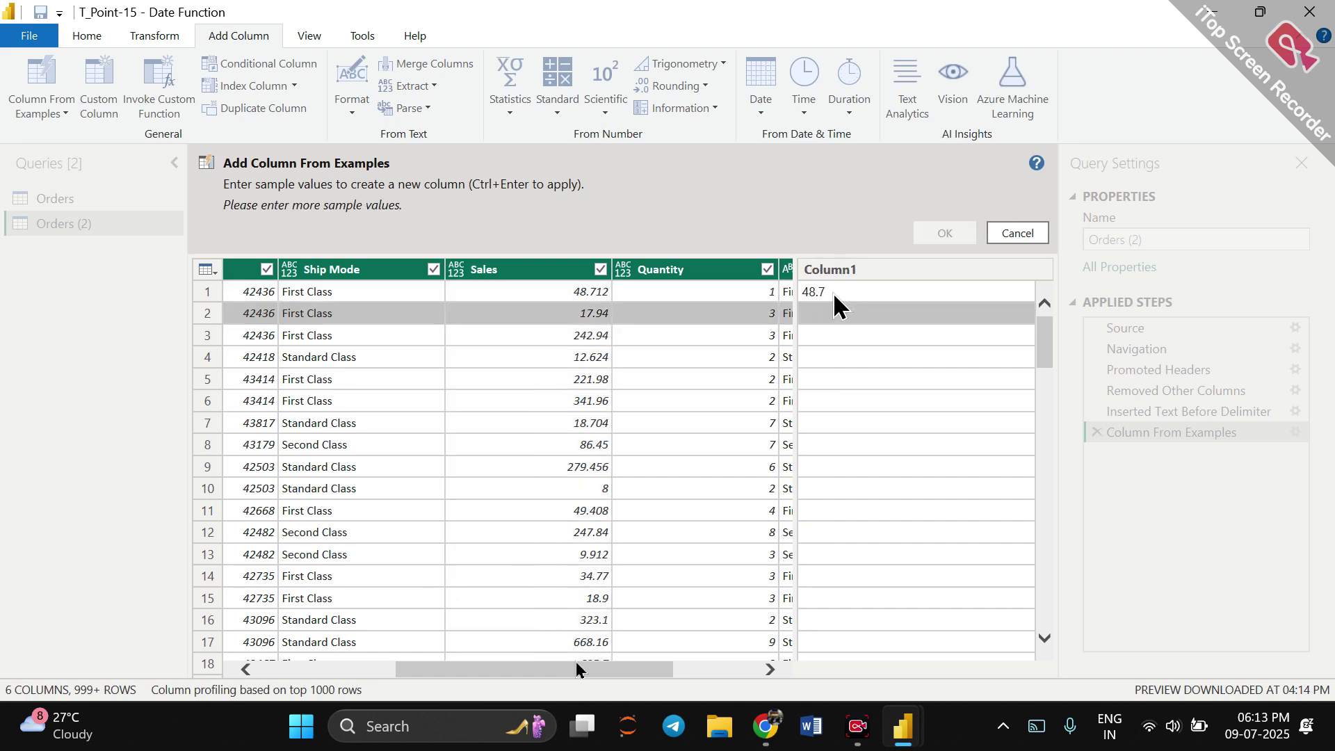
pyautogui.write('17')
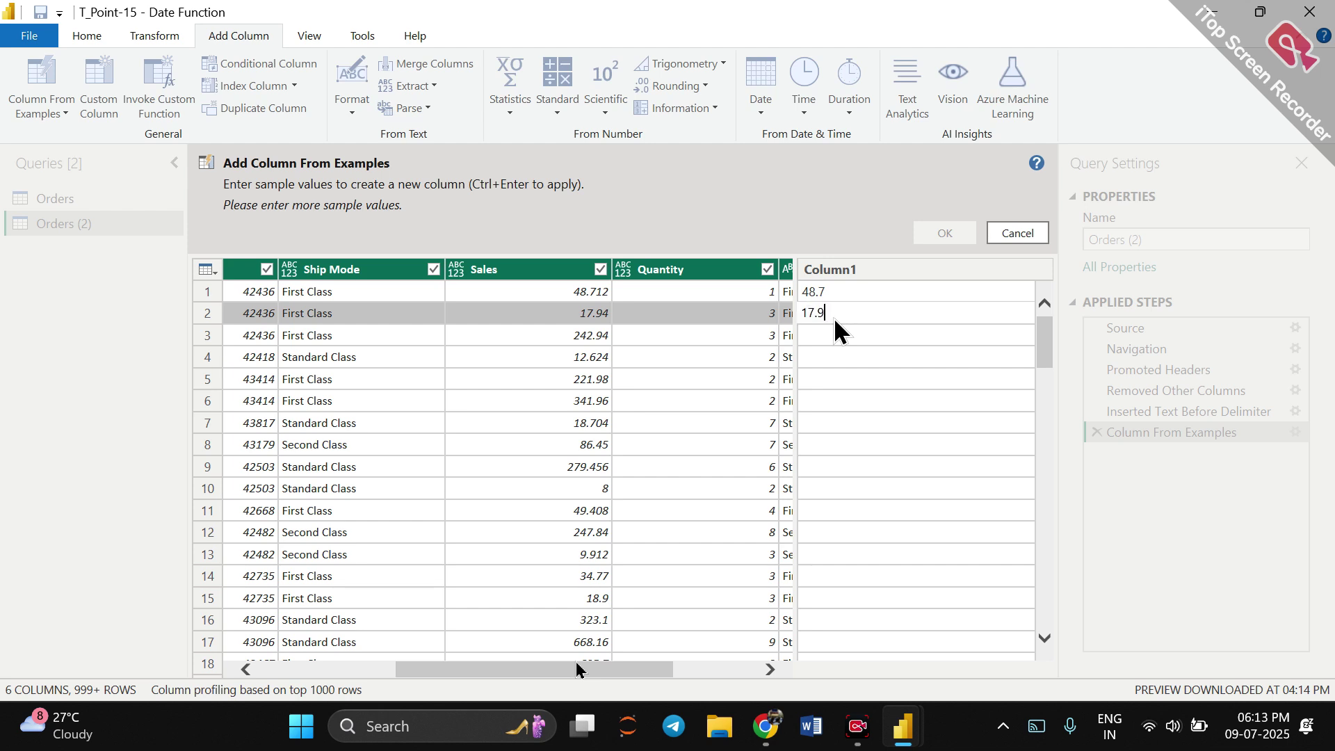
pyautogui.write('.9')
pyautogui.press('Return')
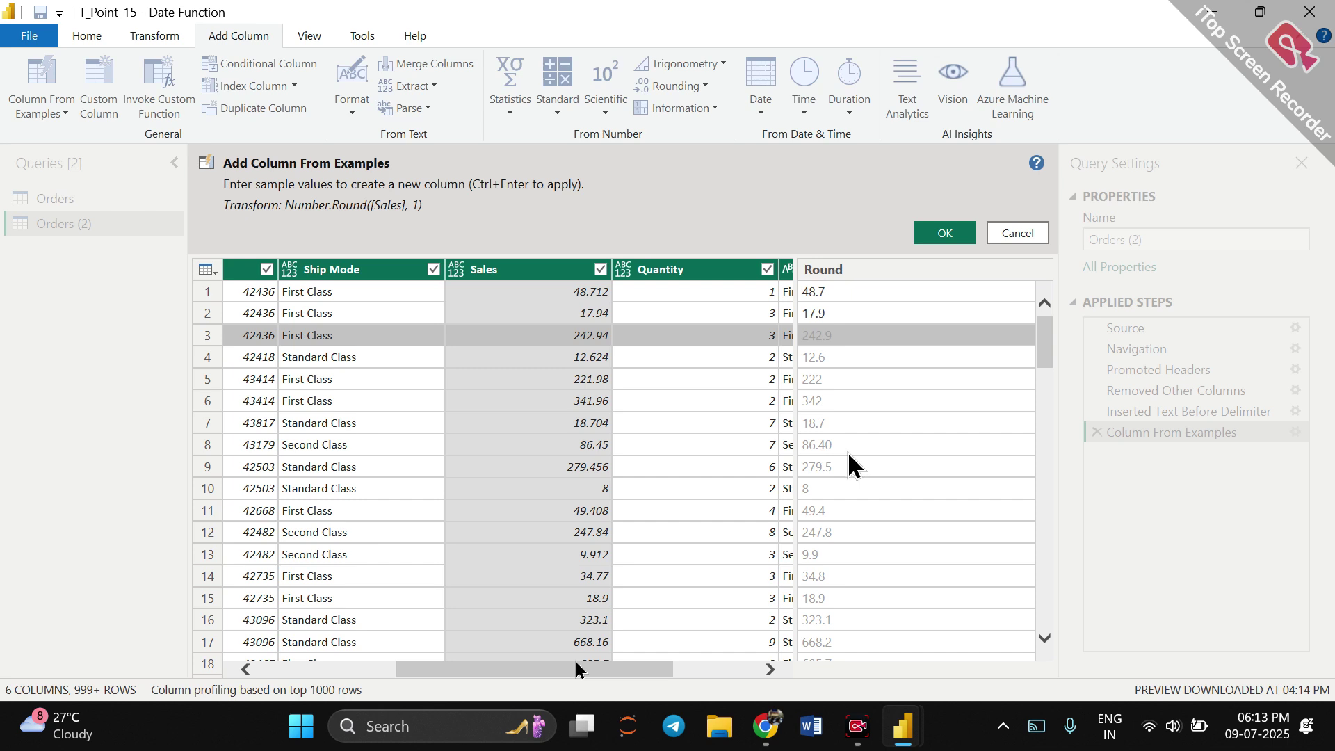
# Enter further example values of 342.9 for row 6 and 242.9 for row 3.
pyautogui.click(825, 407)
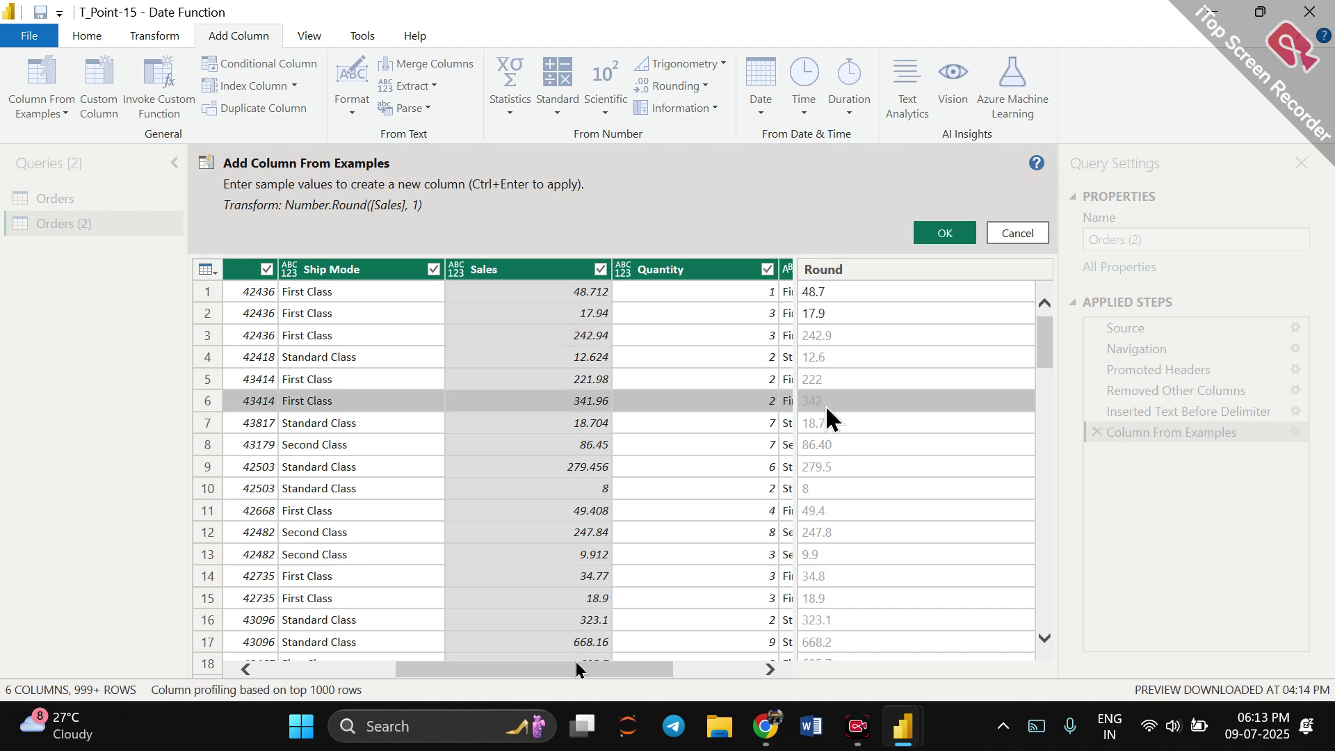
pyautogui.write('34')
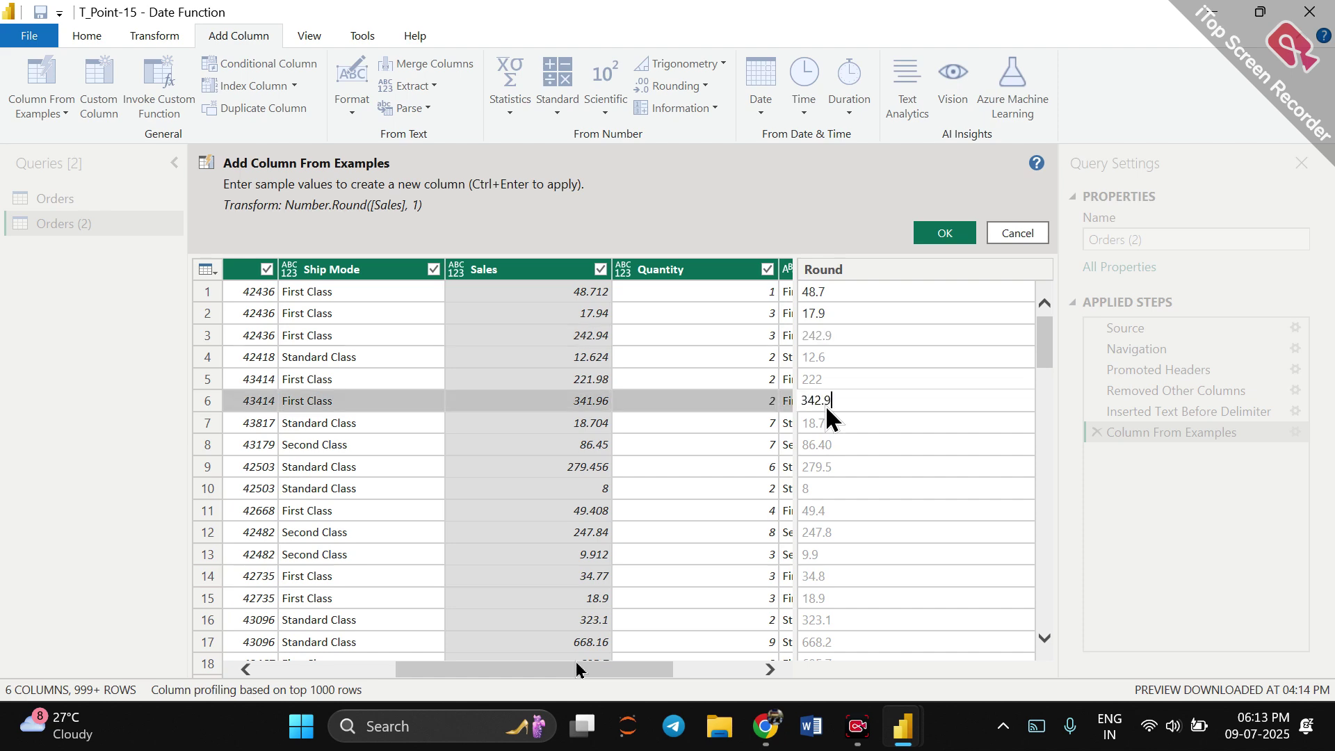
pyautogui.write('2.9')
pyautogui.press('Return')
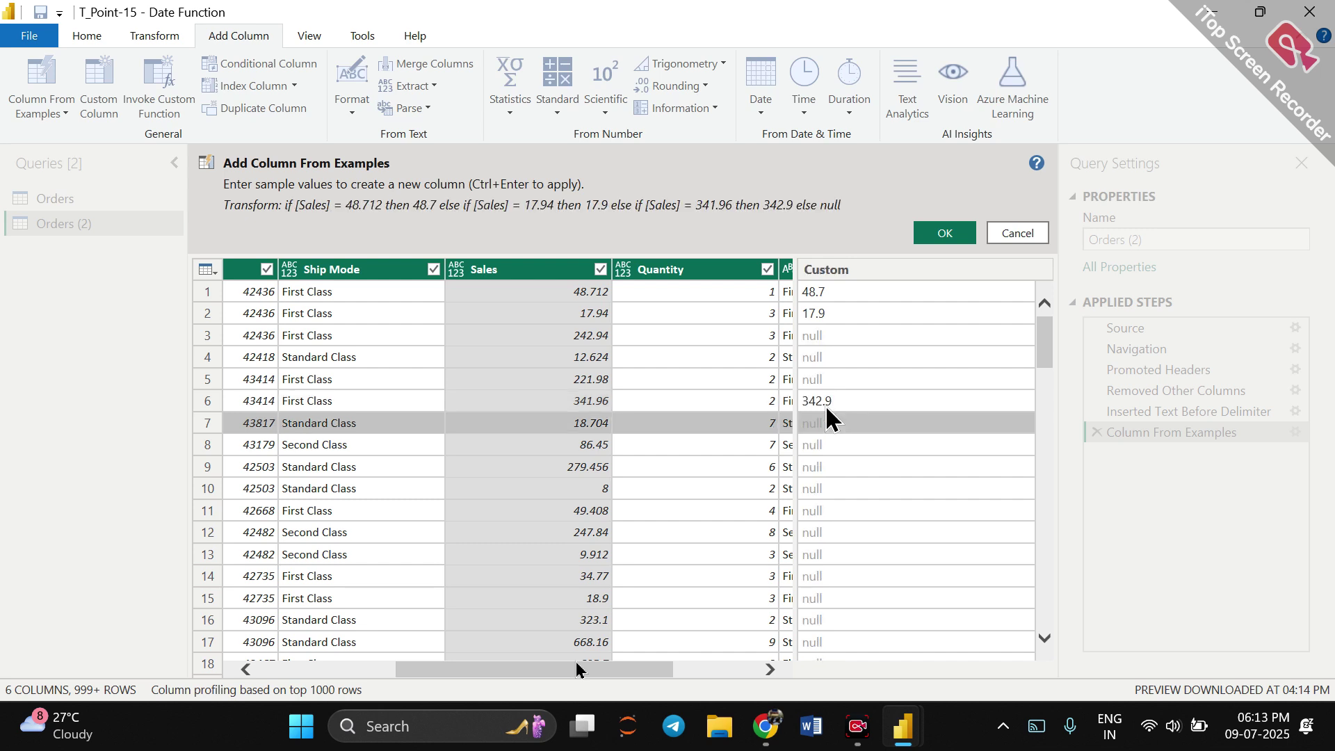
pyautogui.click(820, 339)
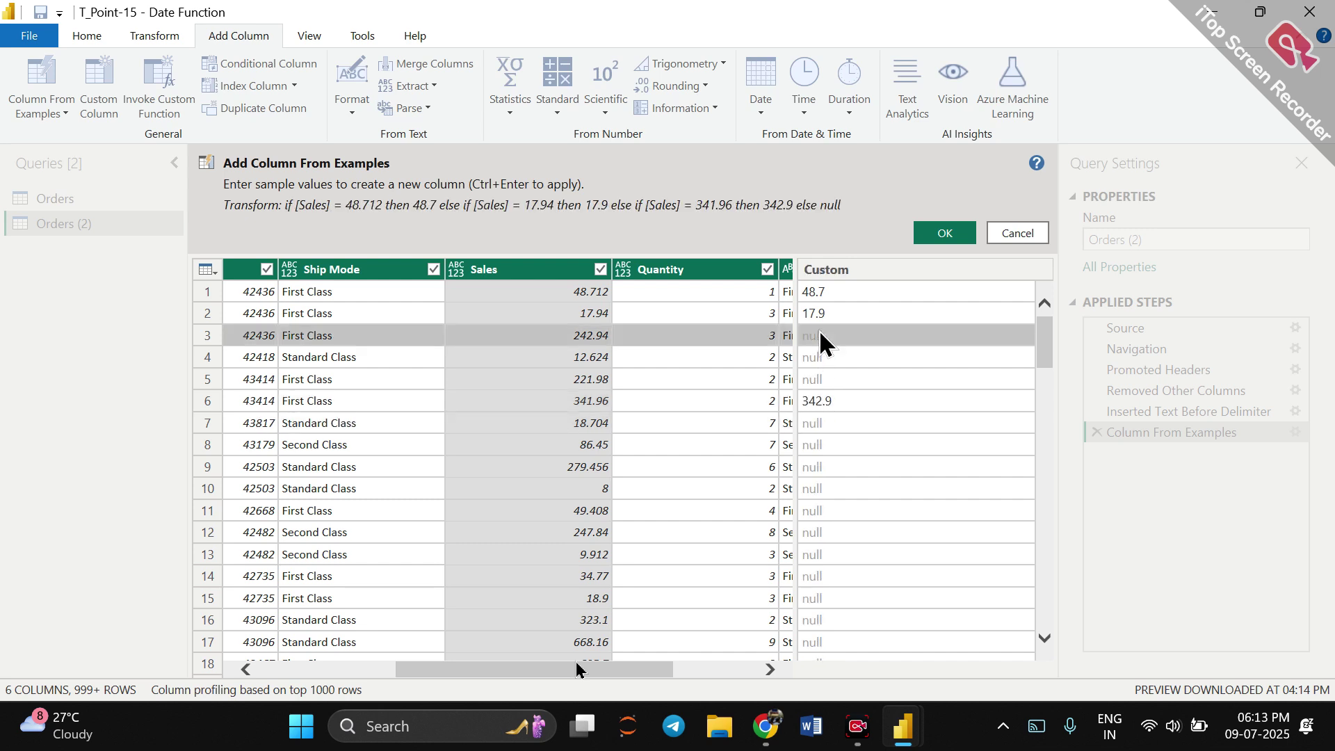
pyautogui.write('242.9')
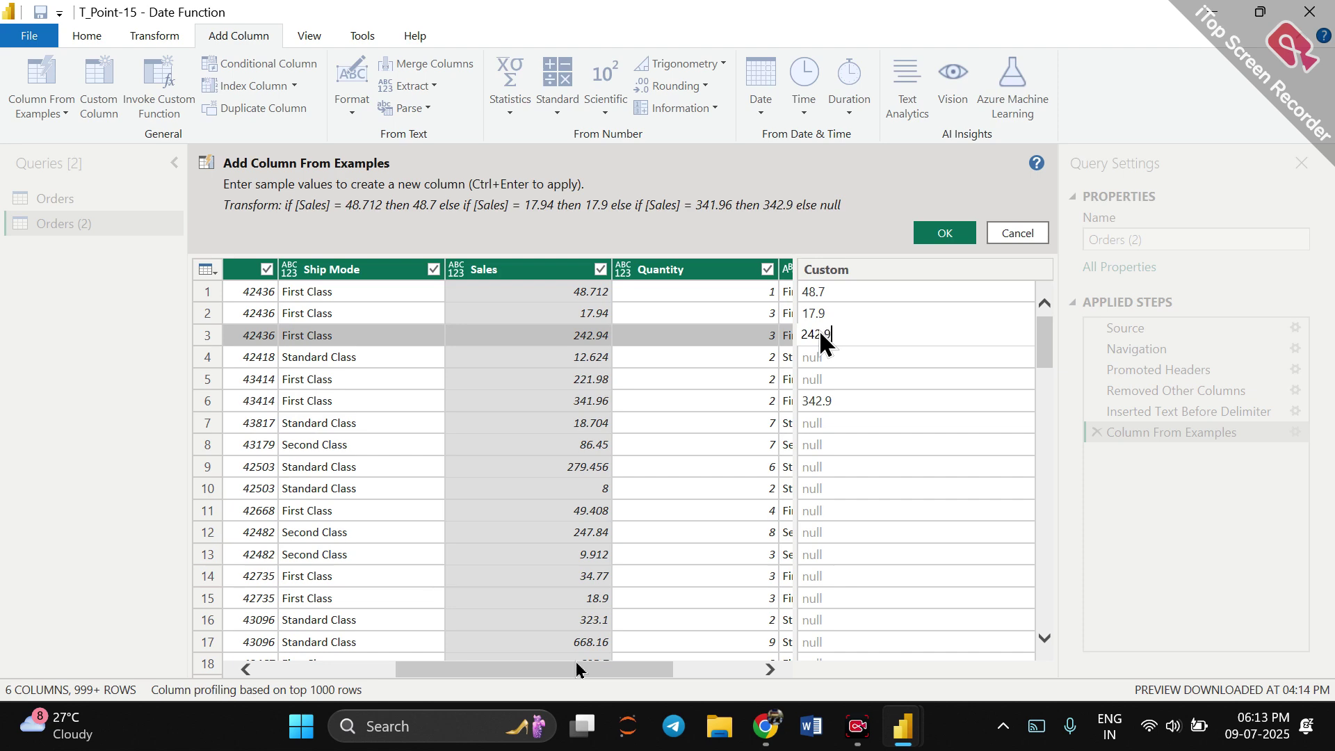
pyautogui.press('Return')
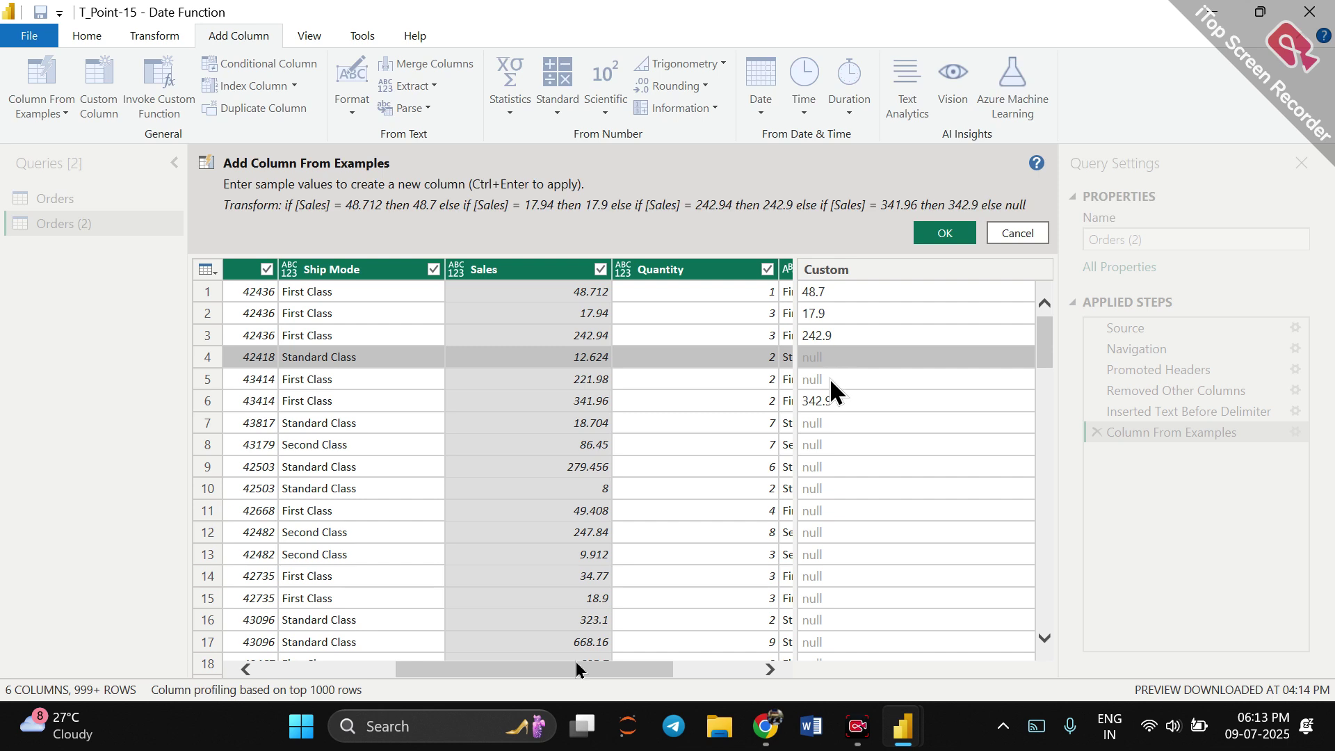
# Correct the row 6 example to 341.9, check the suggested values, and discard the column from examples.
pyautogui.click(821, 399)
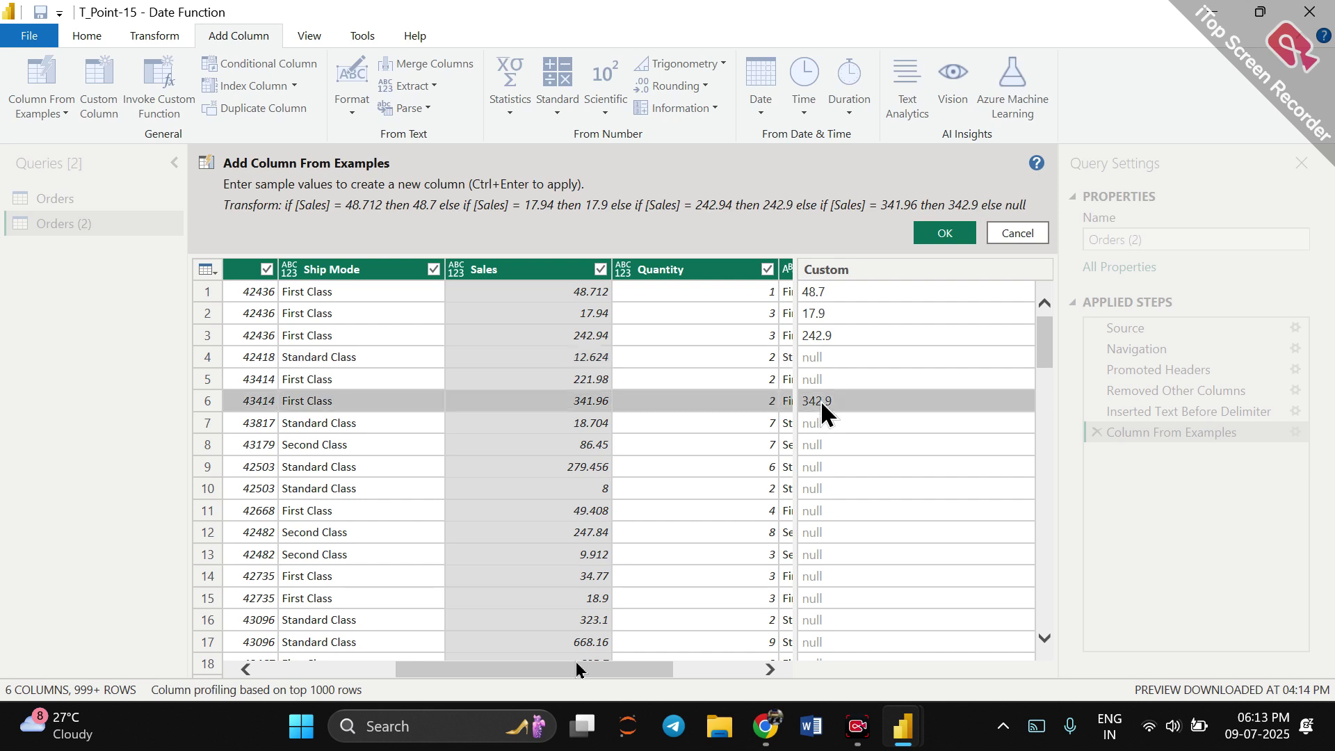
pyautogui.write('1')
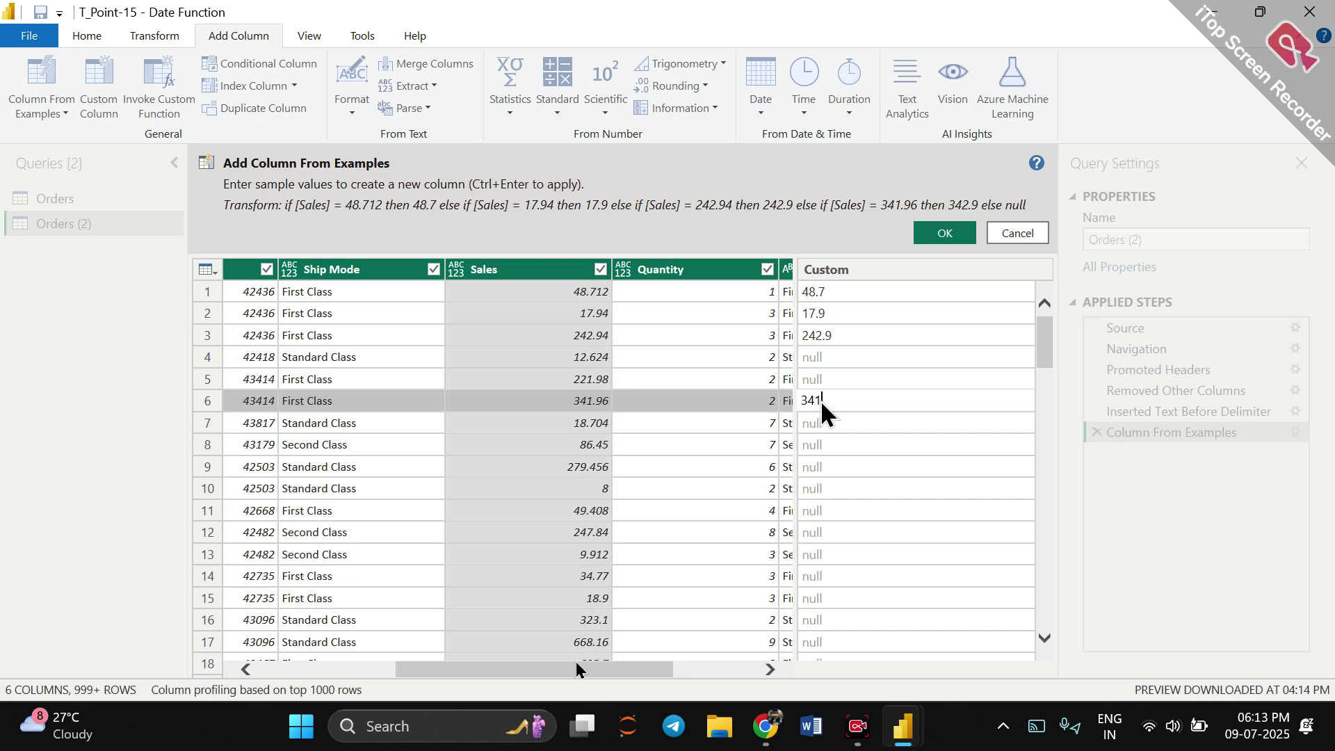
pyautogui.write('.9')
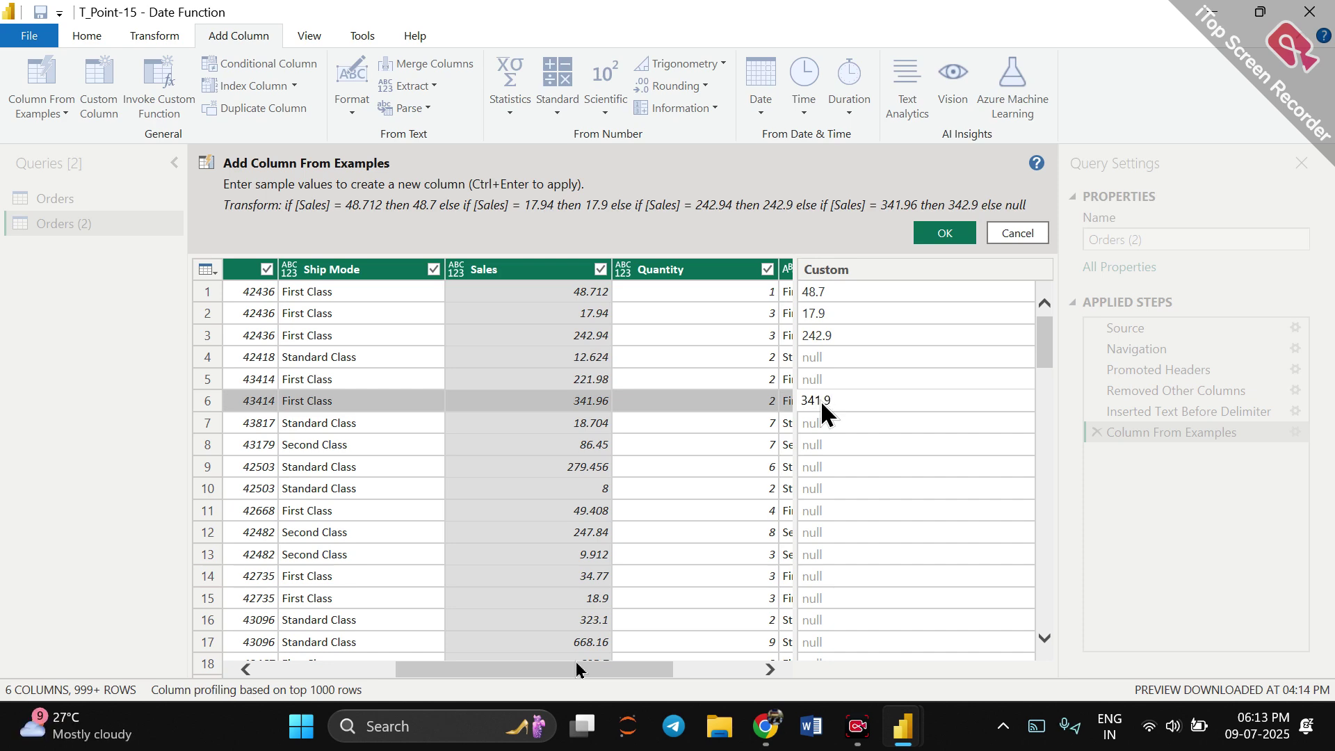
pyautogui.press('Return')
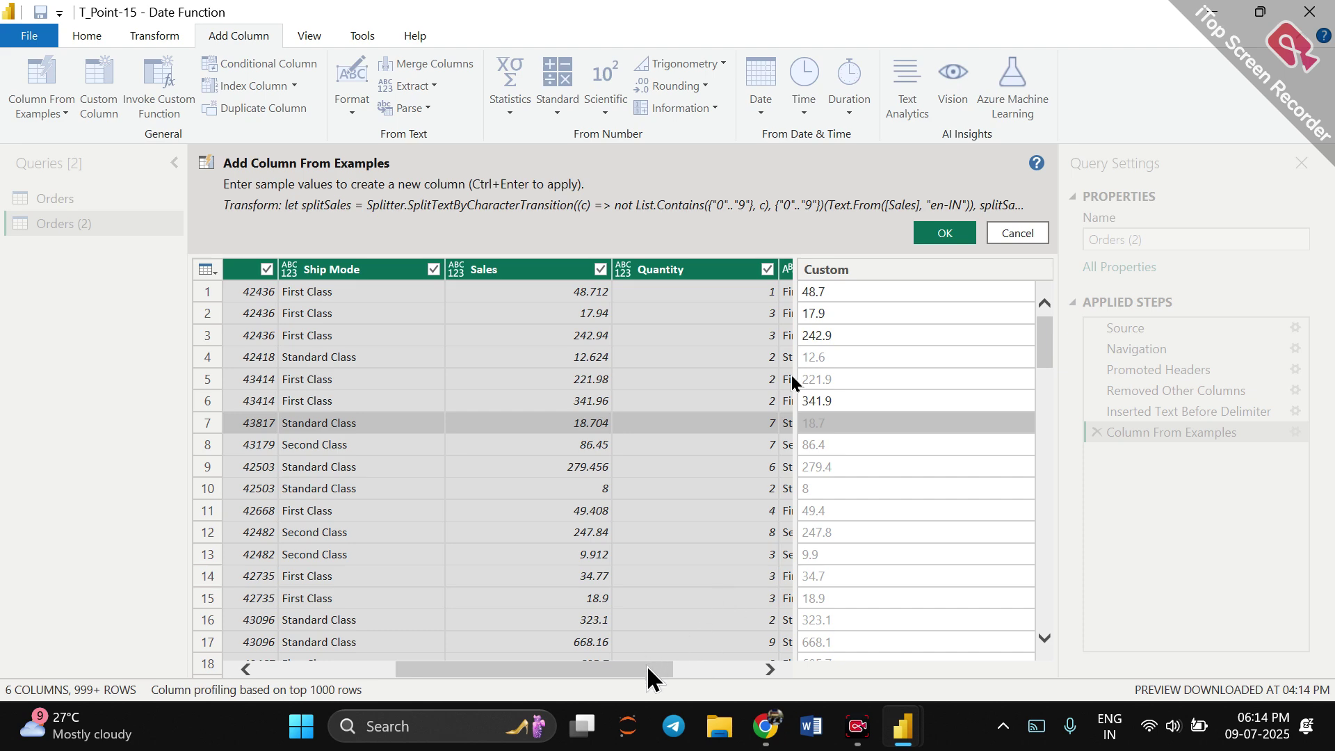
pyautogui.moveTo(646, 669); pyautogui.dragTo(845, 660)
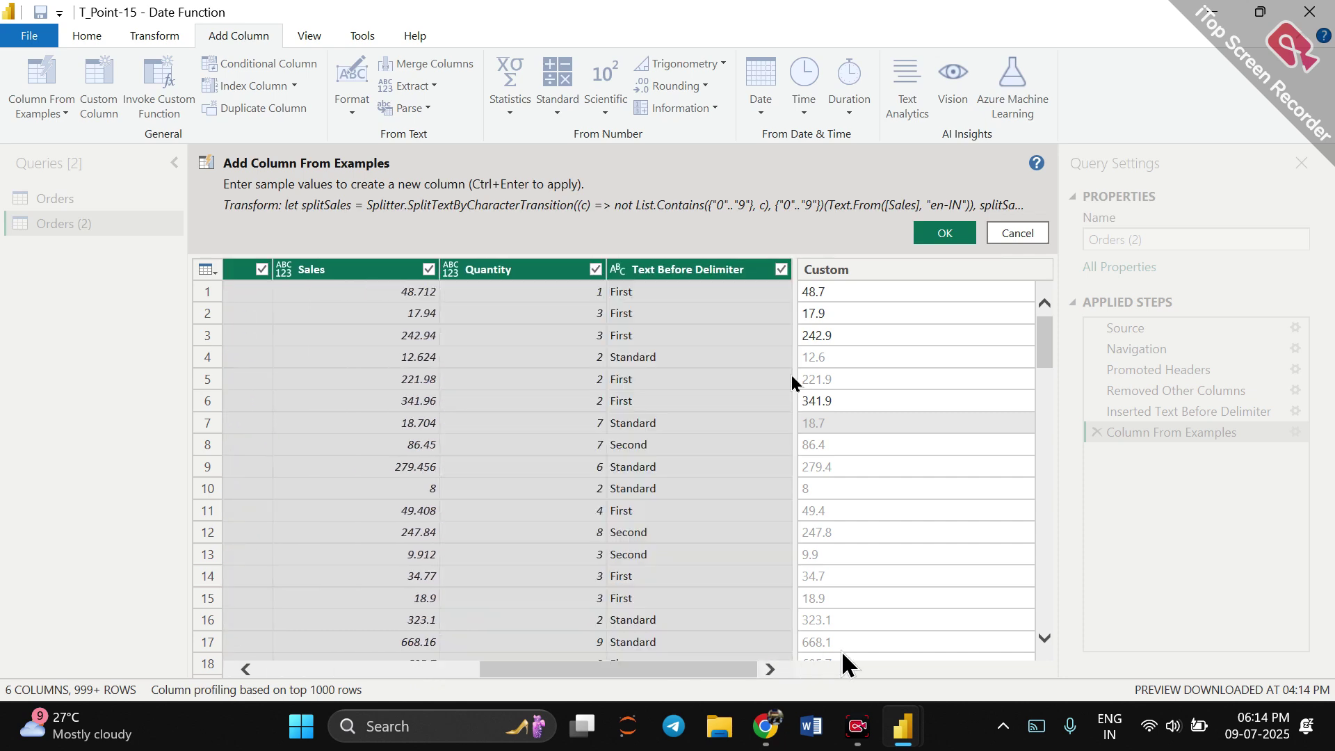
pyautogui.click(1015, 232)
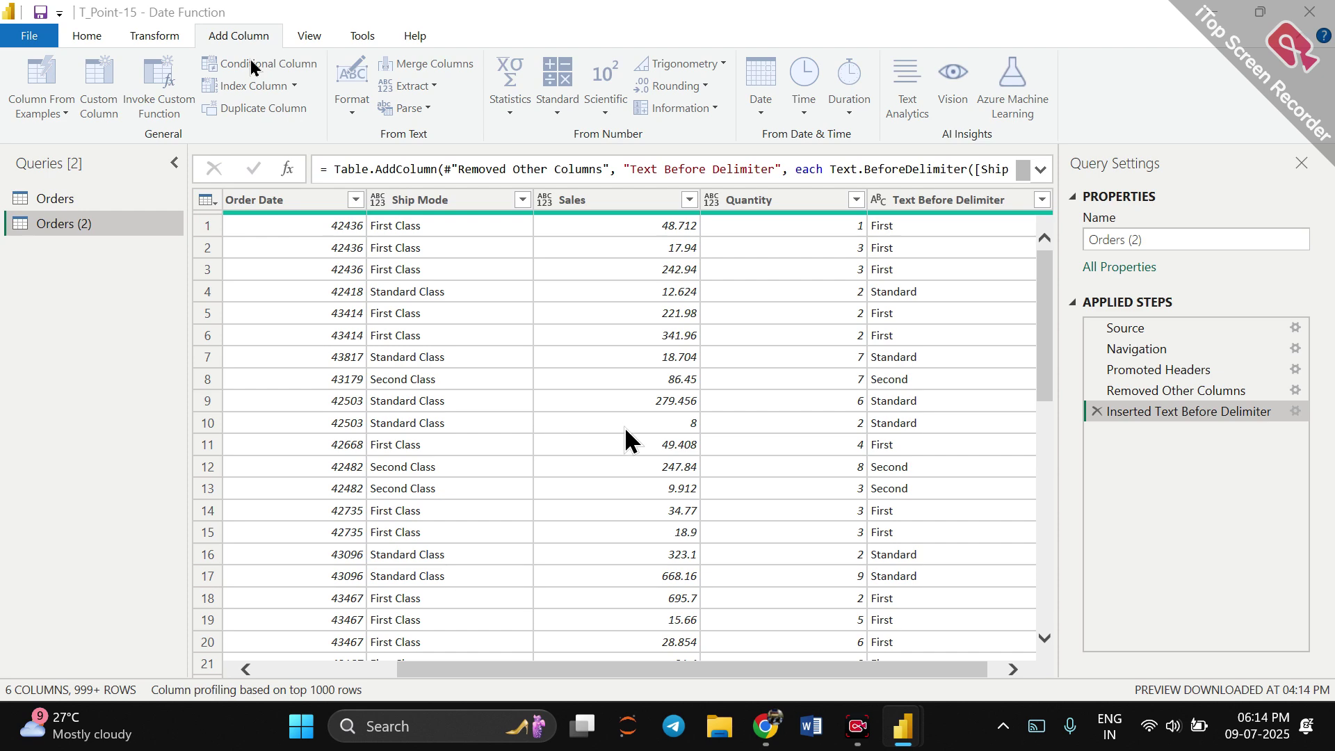
# Start a conditional column with the condition that Sales is greater than 10000.
pyautogui.click(221, 63)
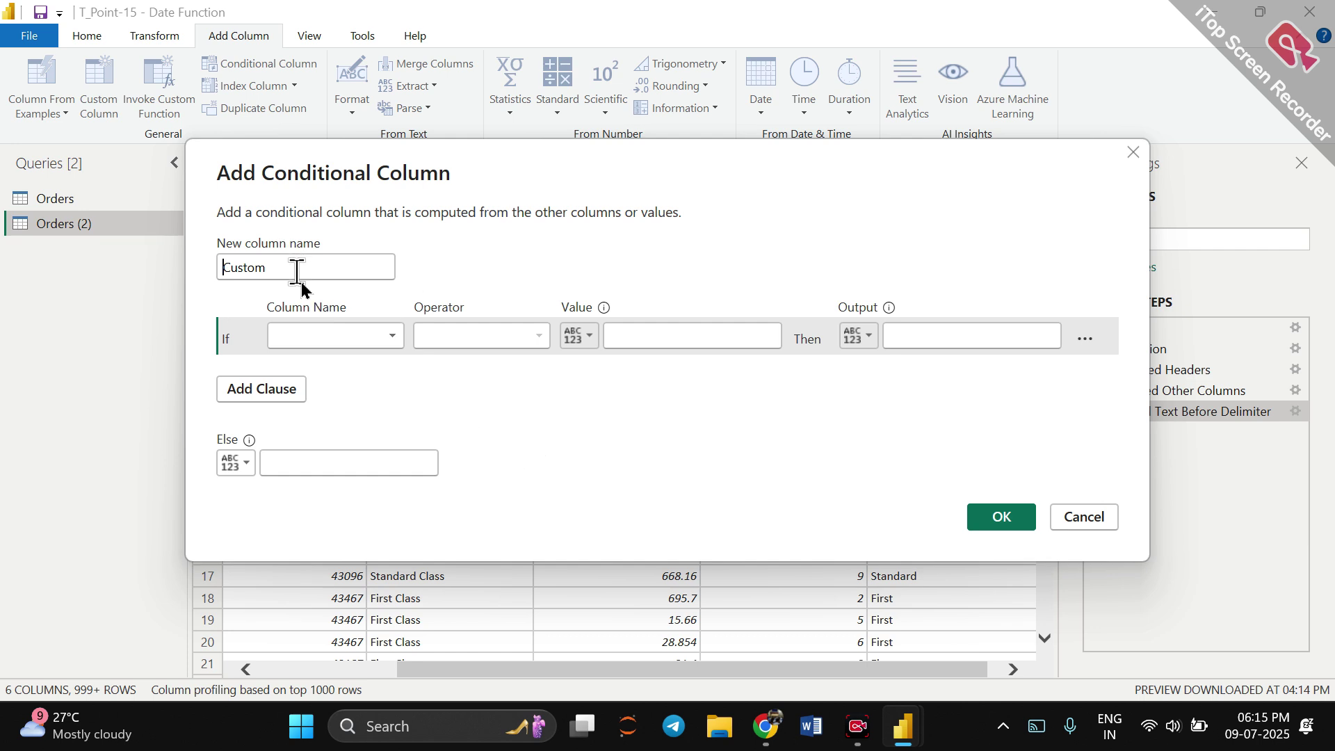
pyautogui.click(331, 337)
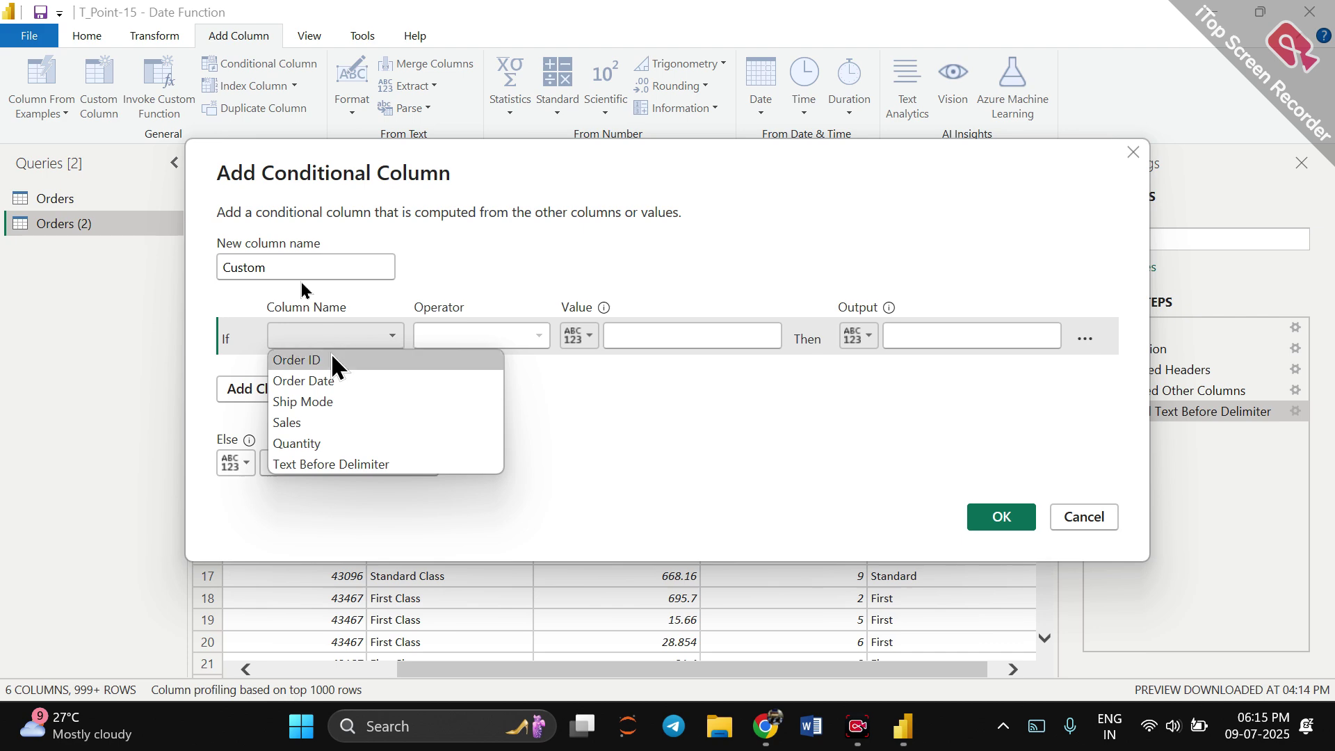
pyautogui.click(327, 422)
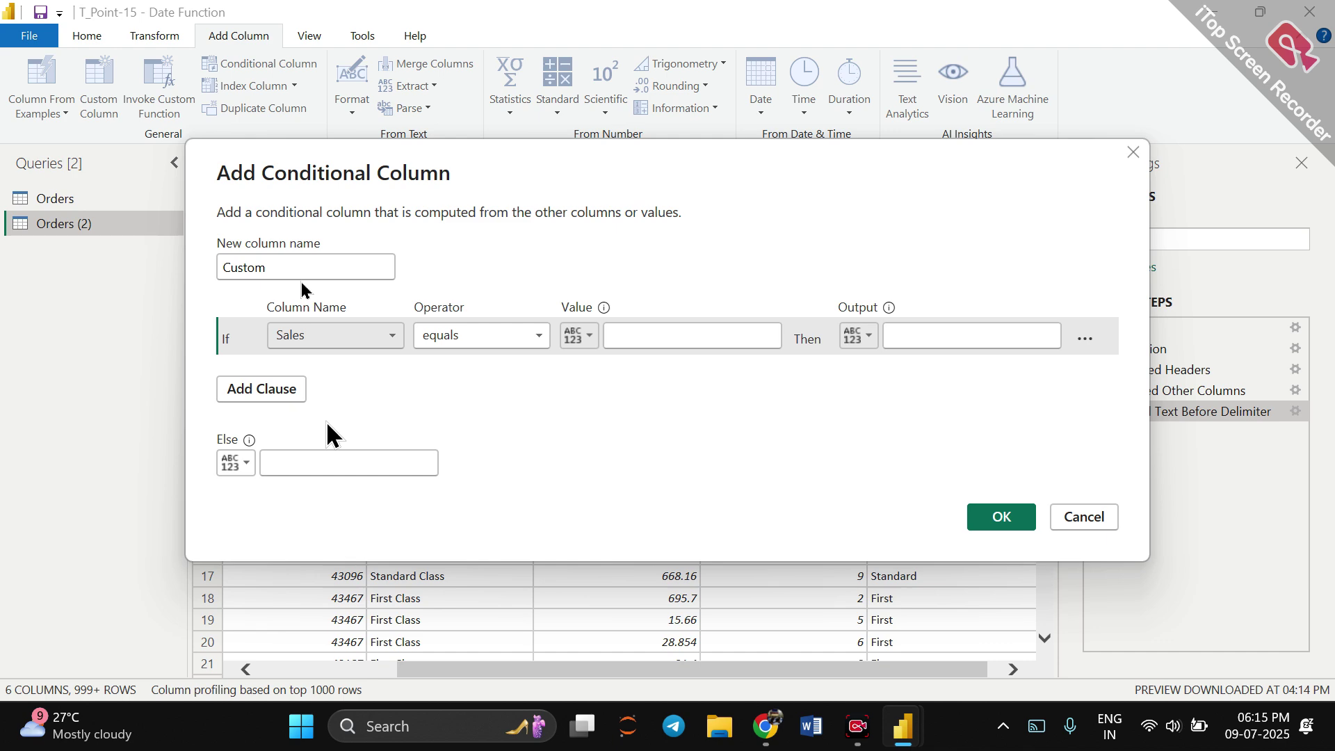
pyautogui.click(485, 336)
pyautogui.click(482, 403)
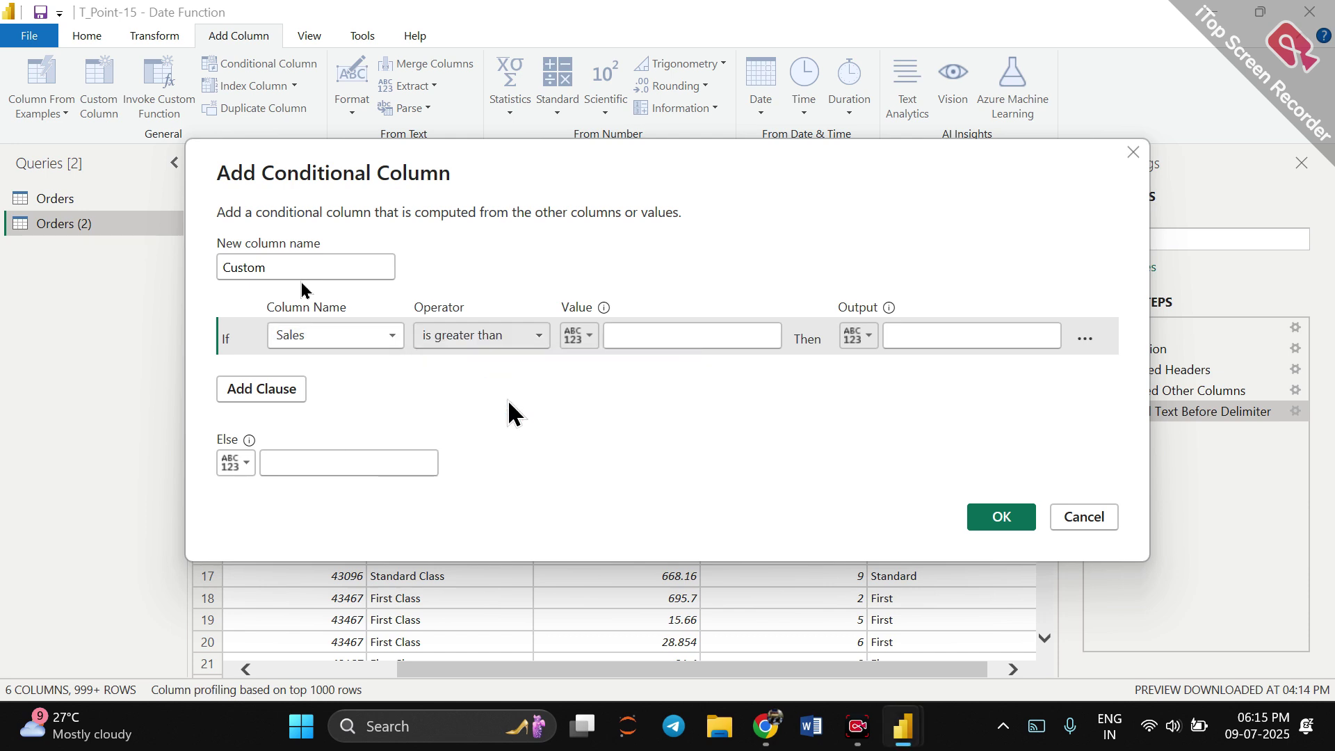
pyautogui.click(661, 335)
pyautogui.write('10000')
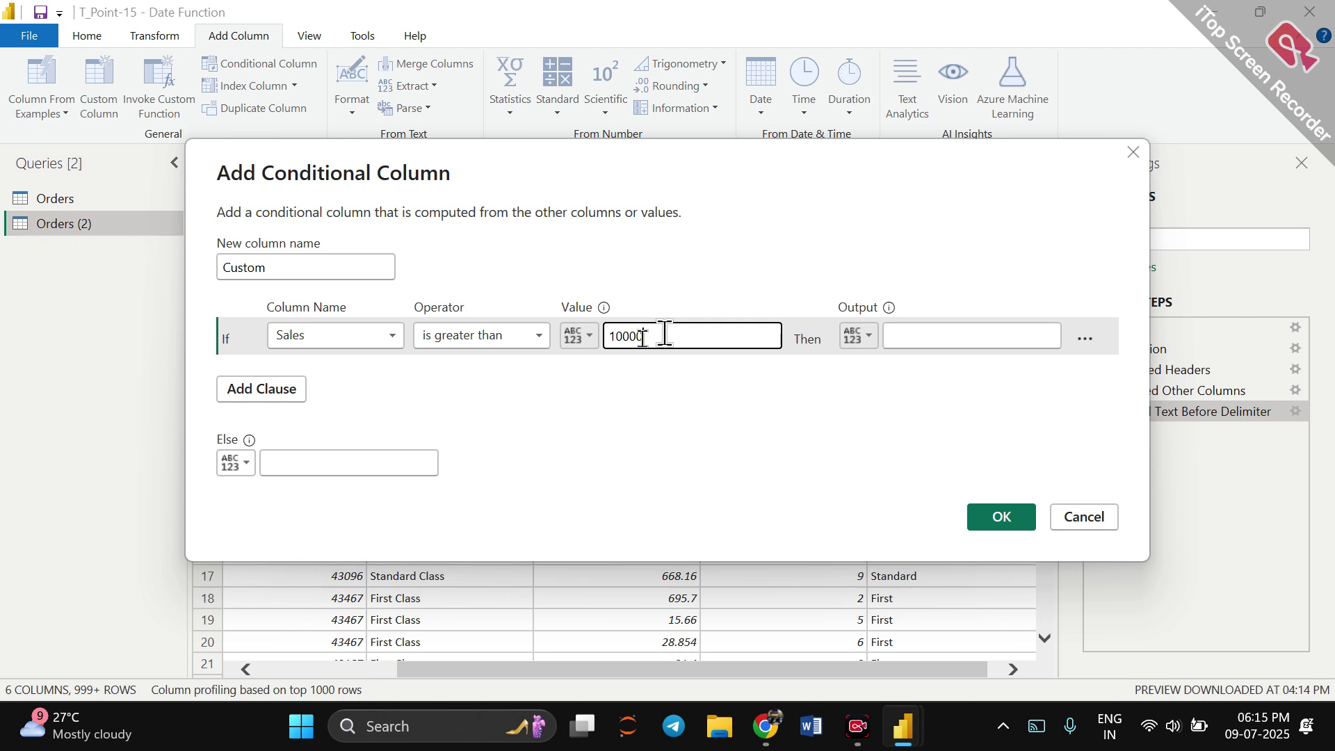
# Set the condition's output to Profit and the else value to Loss, and create the conditional column.
pyautogui.click(904, 333)
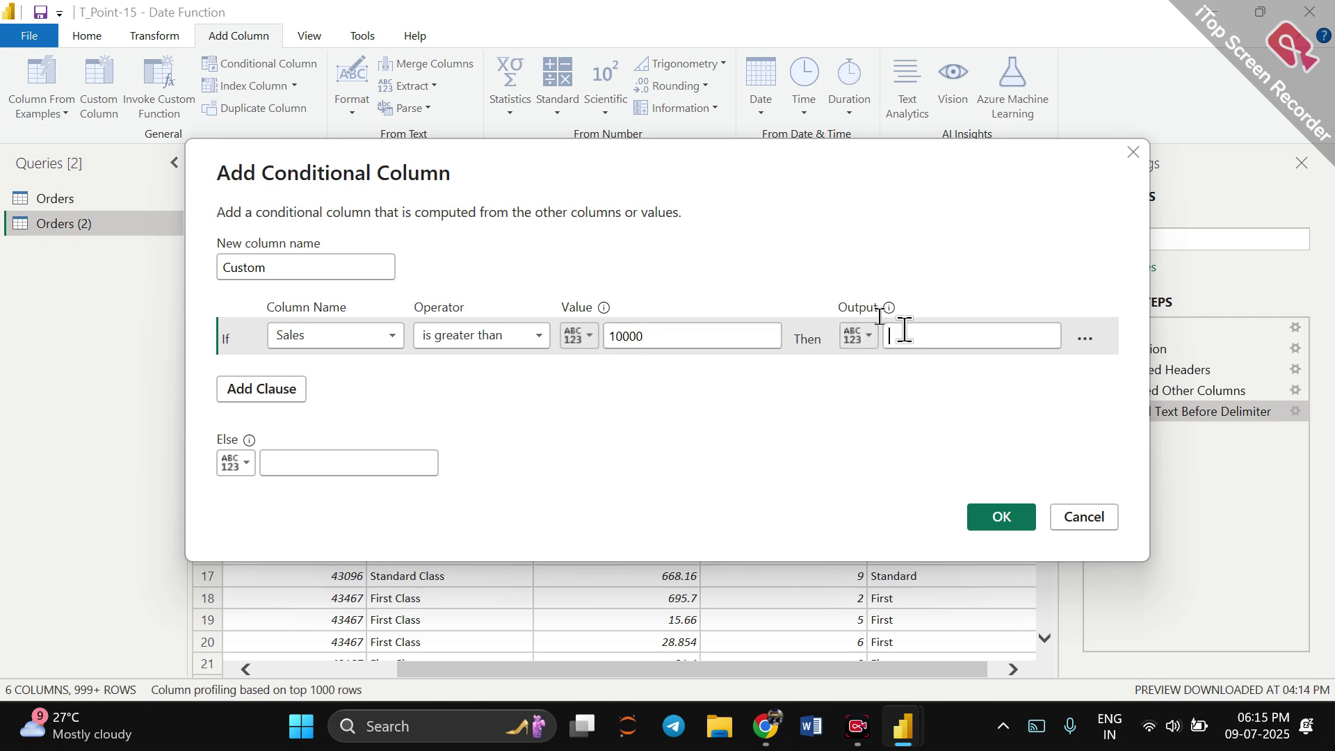
pyautogui.write('Profit')
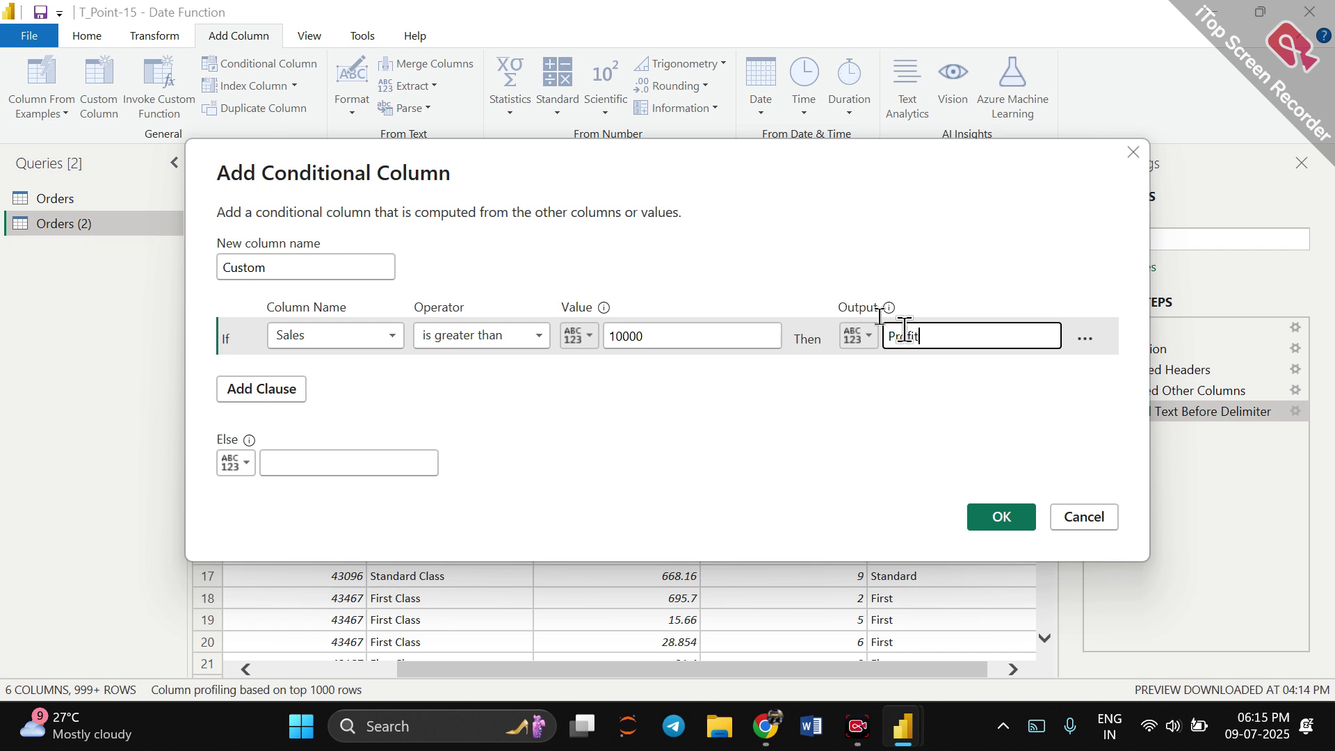
pyautogui.click(293, 462)
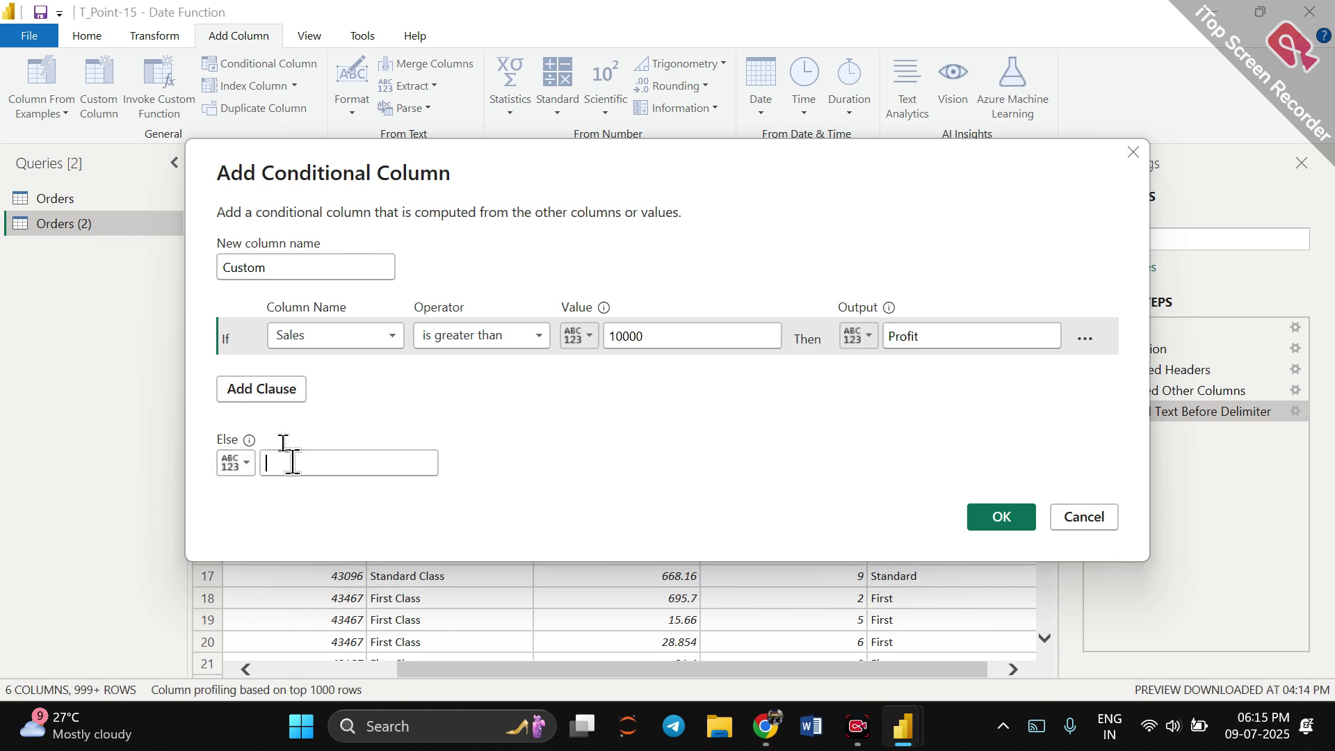
pyautogui.write('Loss')
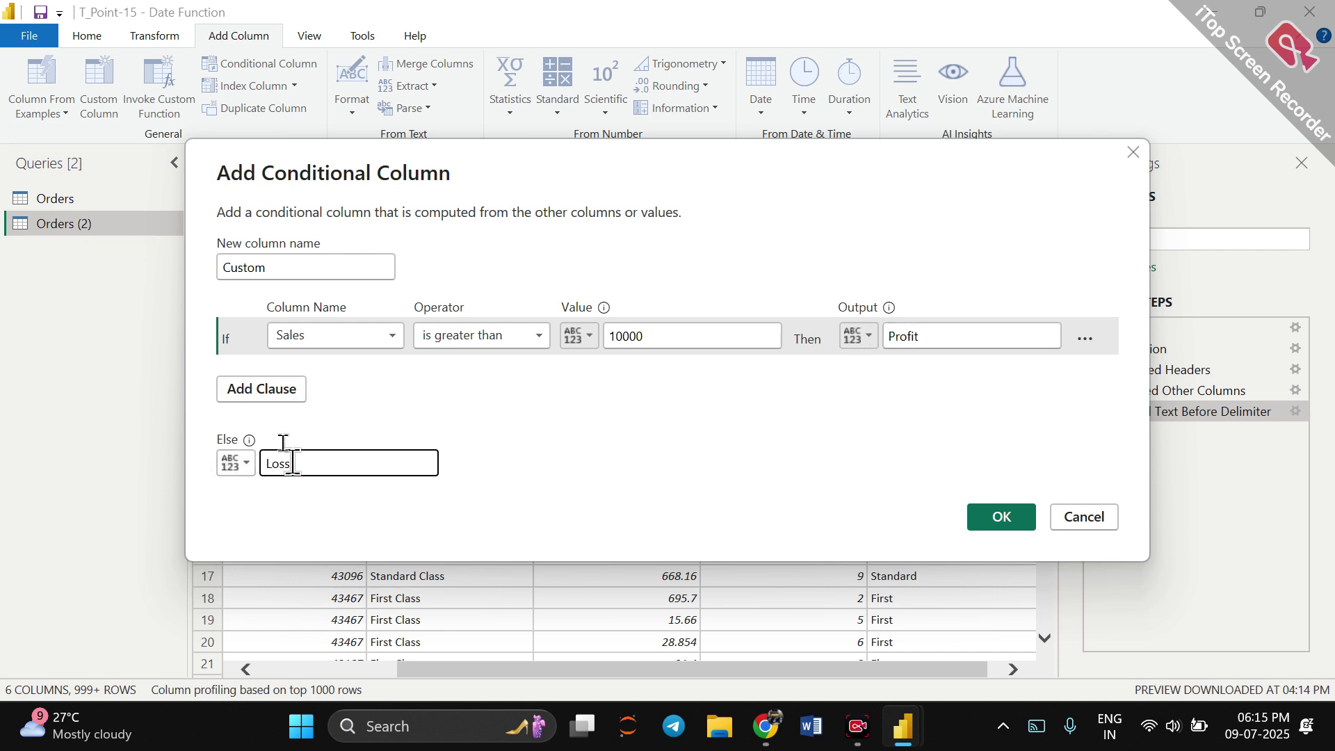
pyautogui.click(992, 521)
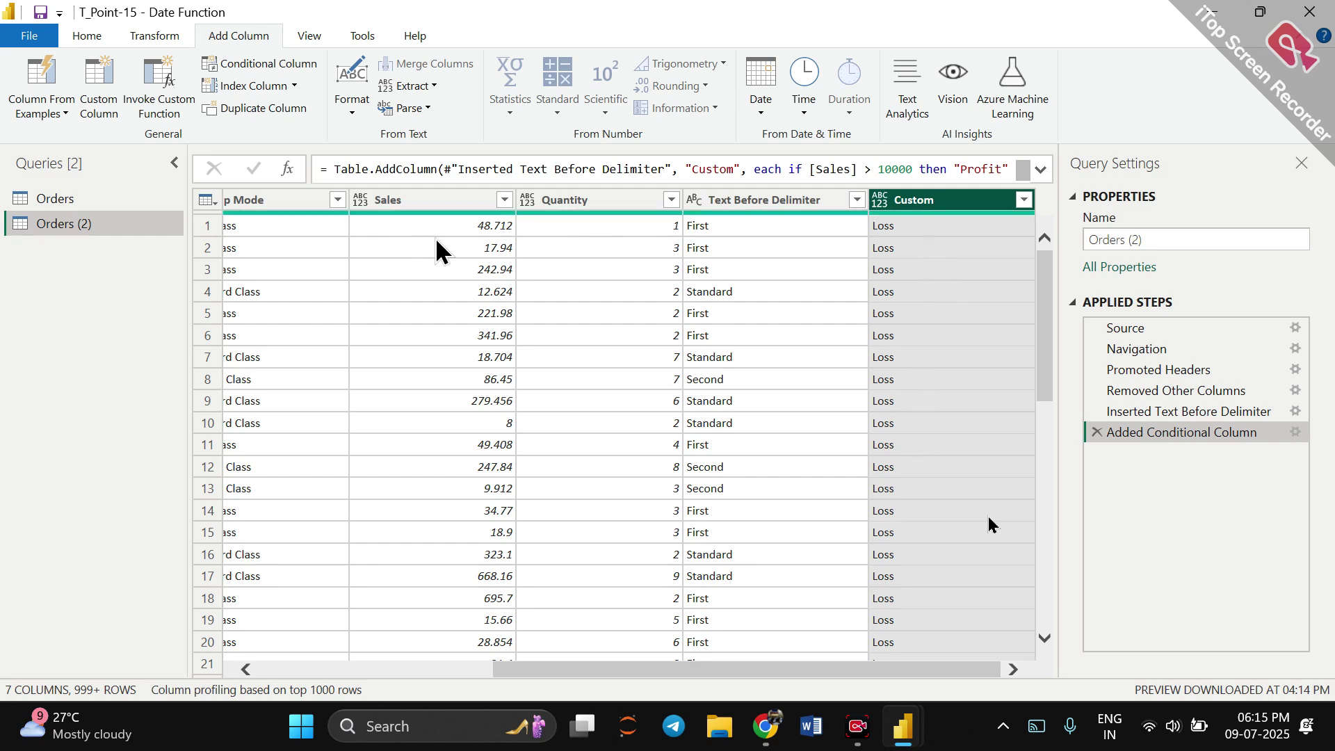
# Sort the table by the Sales column in descending order.
pyautogui.click(505, 200)
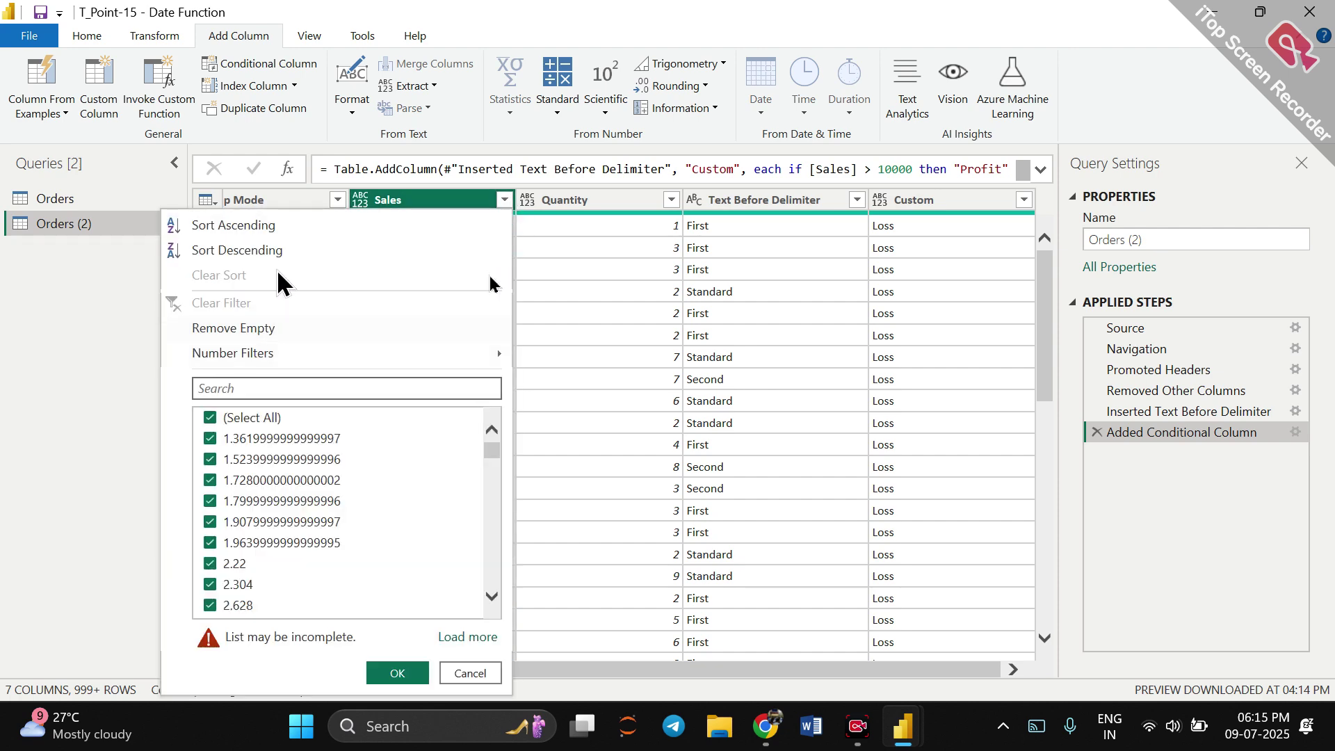
pyautogui.click(238, 250)
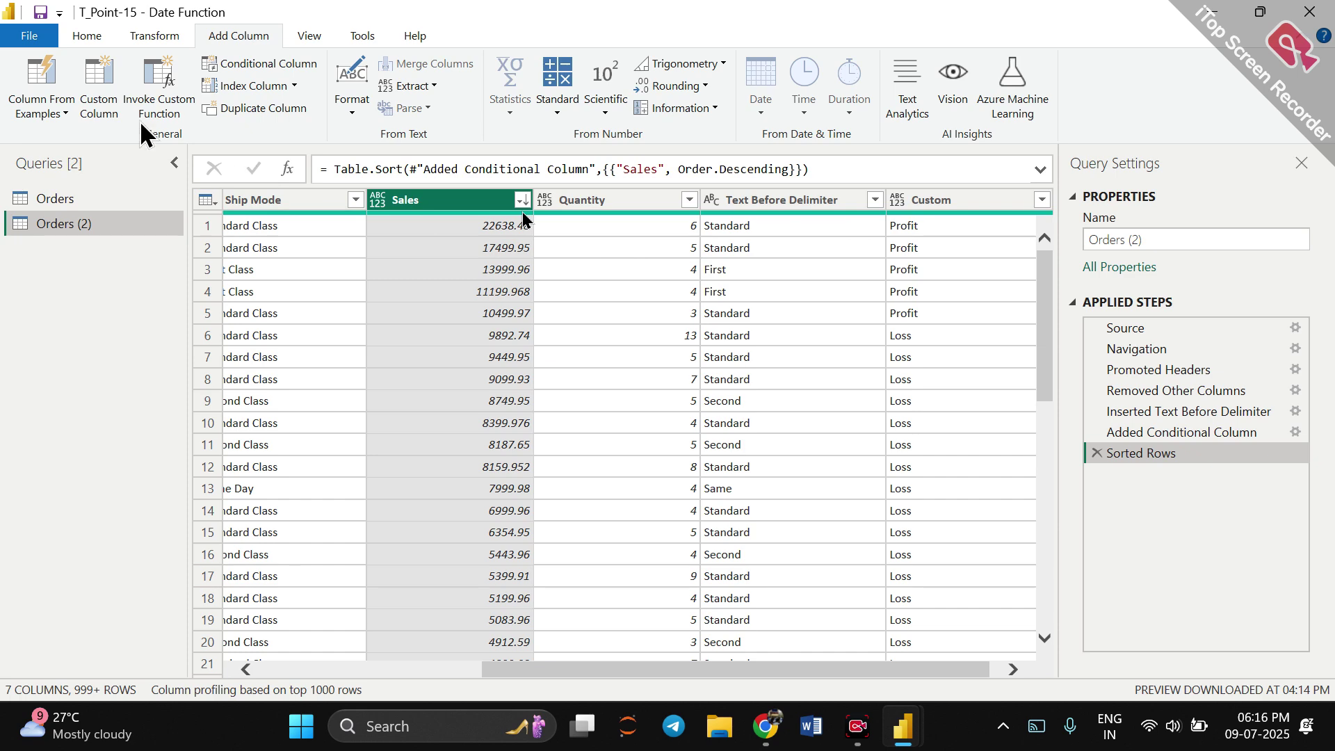
pyautogui.click(49, 75)
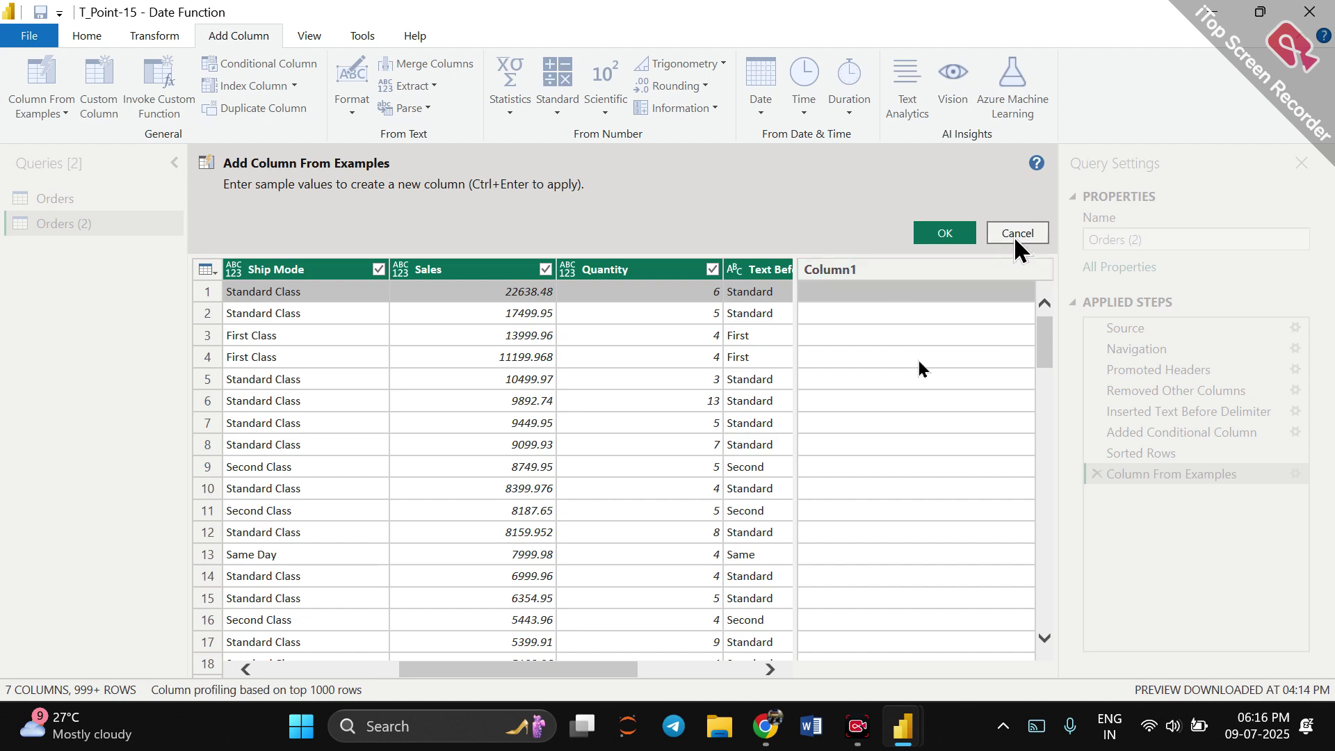
pyautogui.click(995, 233)
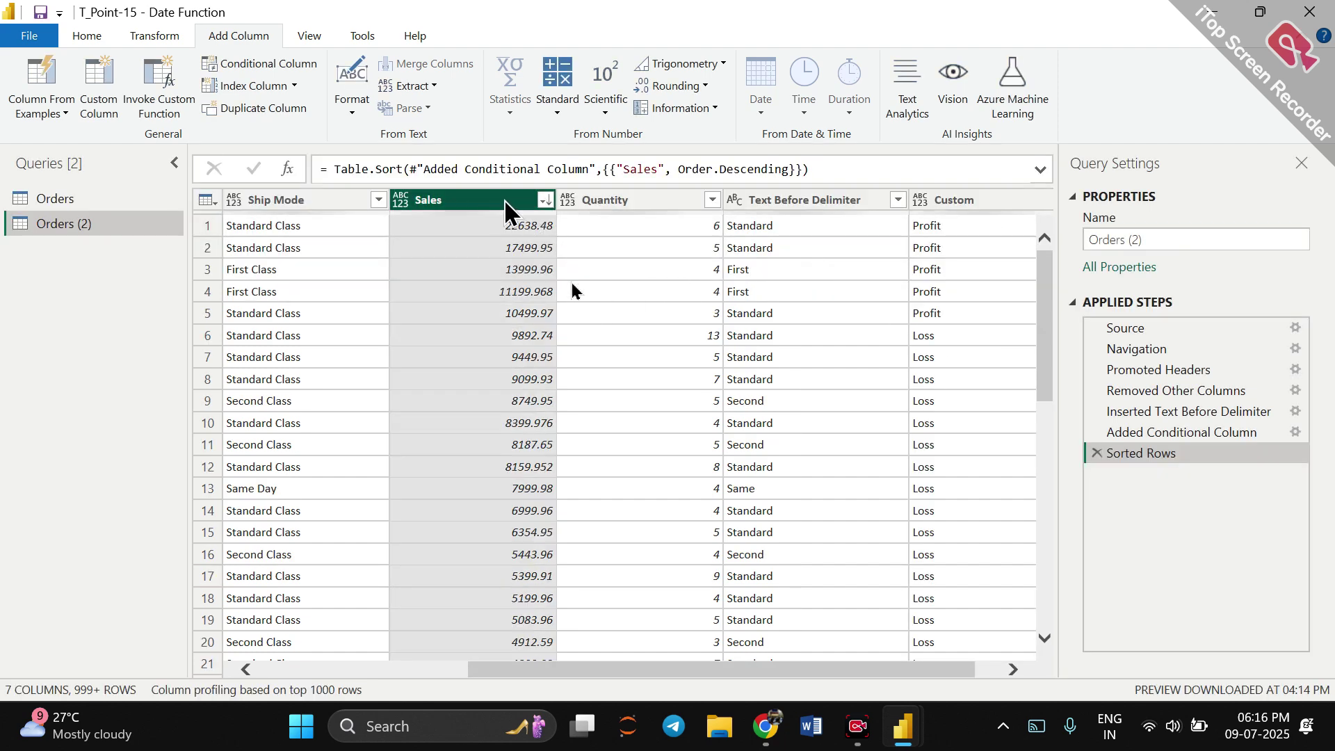
# Add a column that adds 10 to each value in the Sales column.
pyautogui.click(556, 113)
pyautogui.click(583, 135)
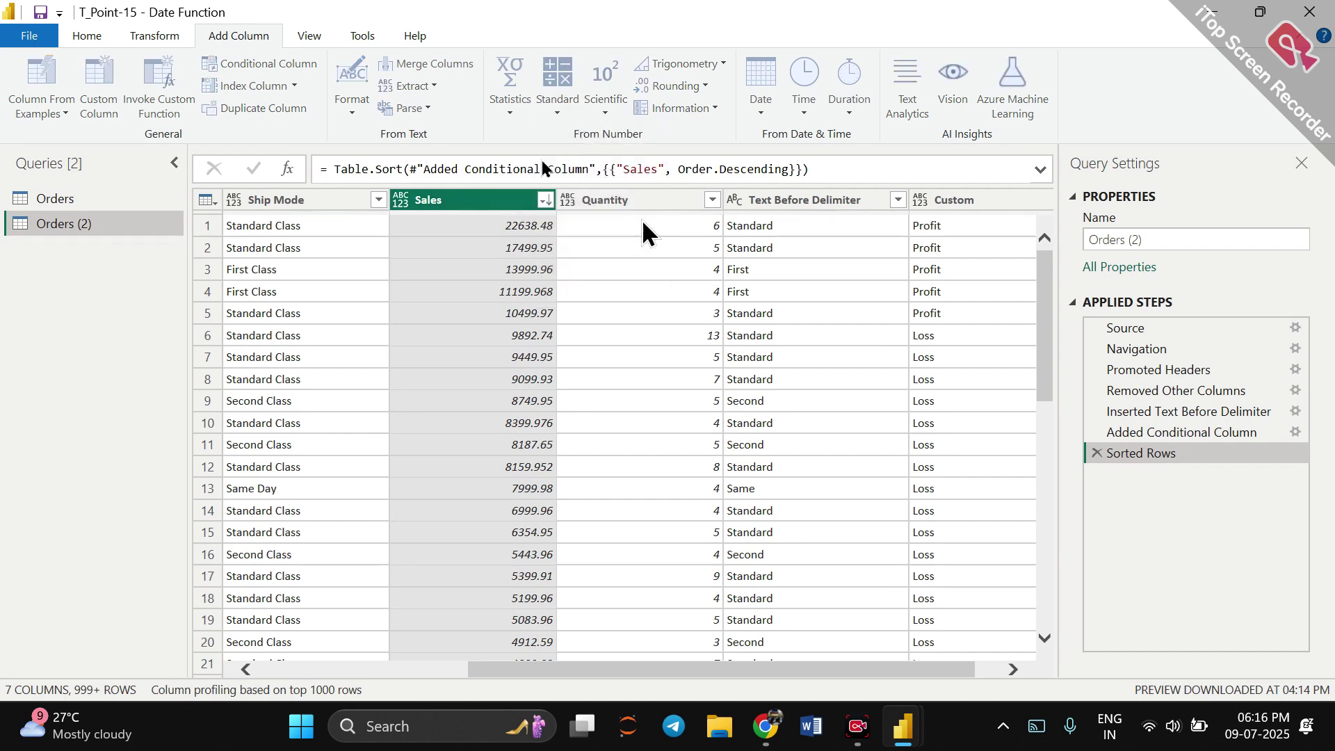
pyautogui.click(541, 368)
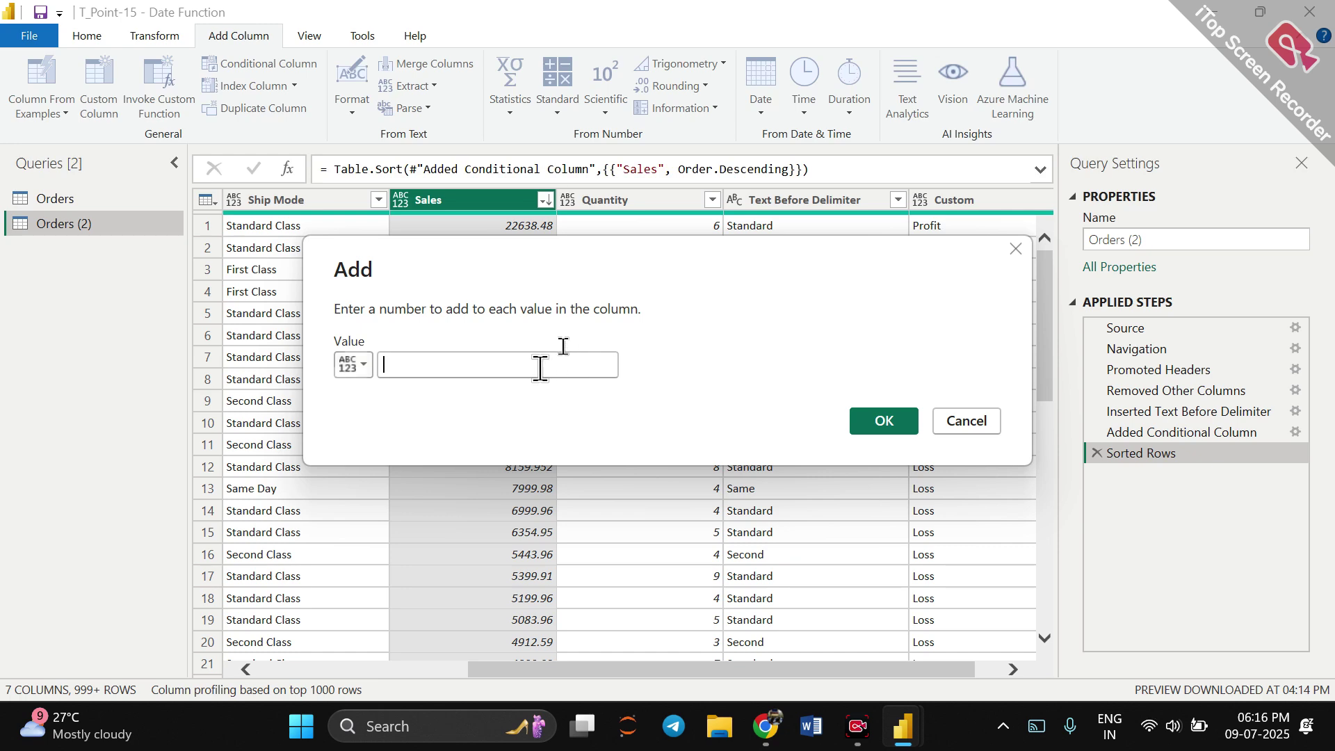
pyautogui.write('10')
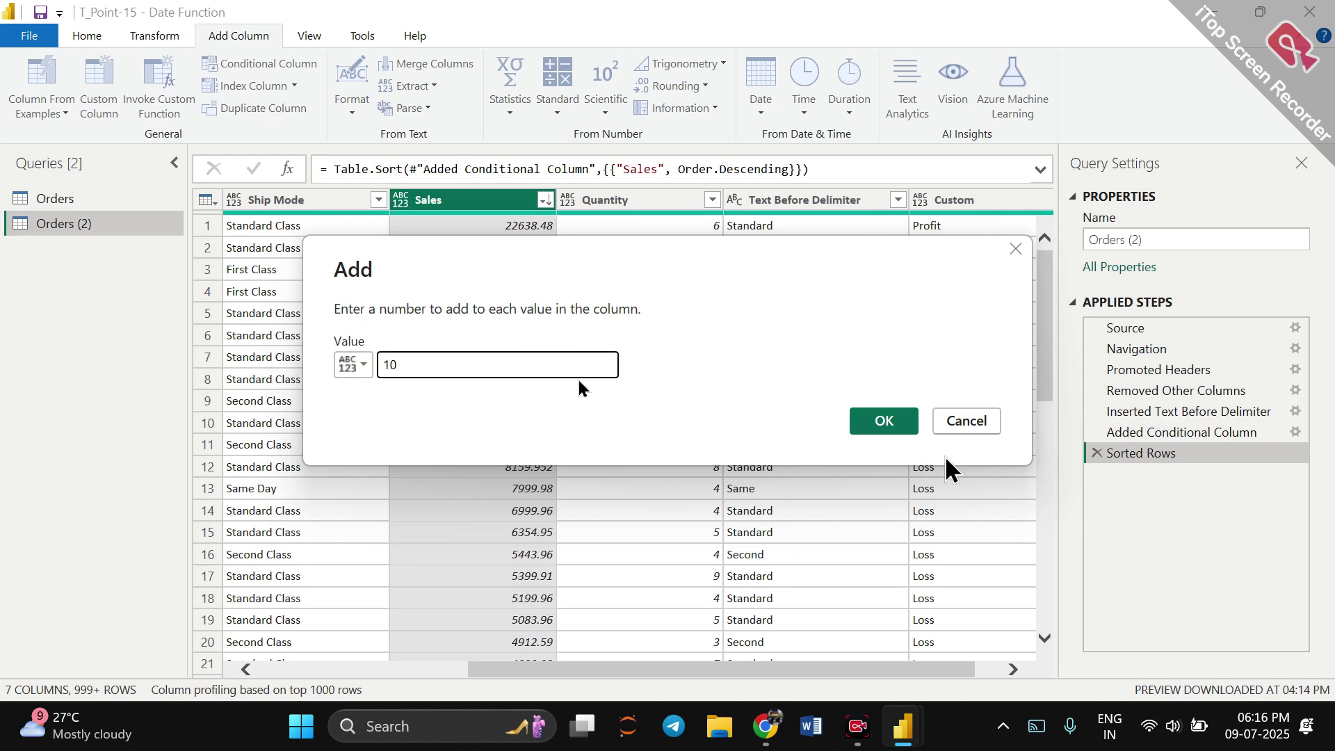
pyautogui.click(892, 425)
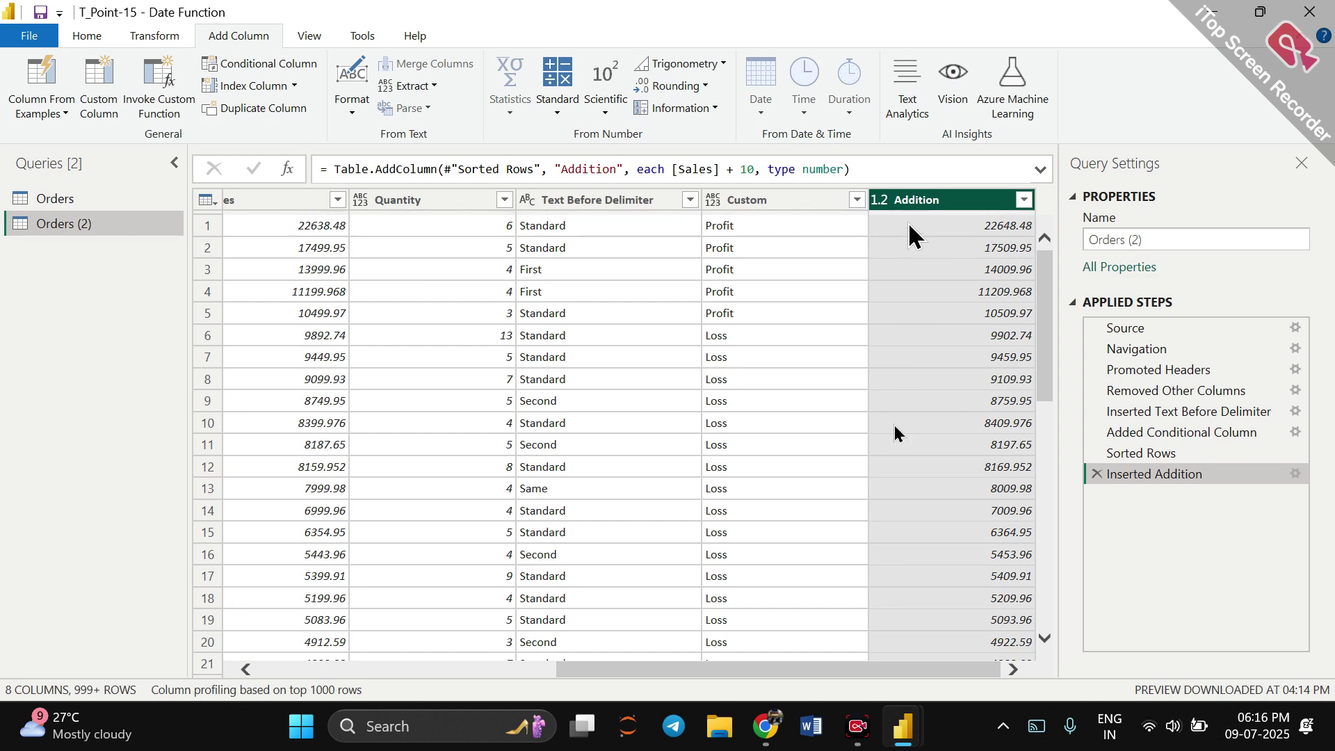
# Rename the Addition column as Sale2.
pyautogui.doubleClick(912, 200)
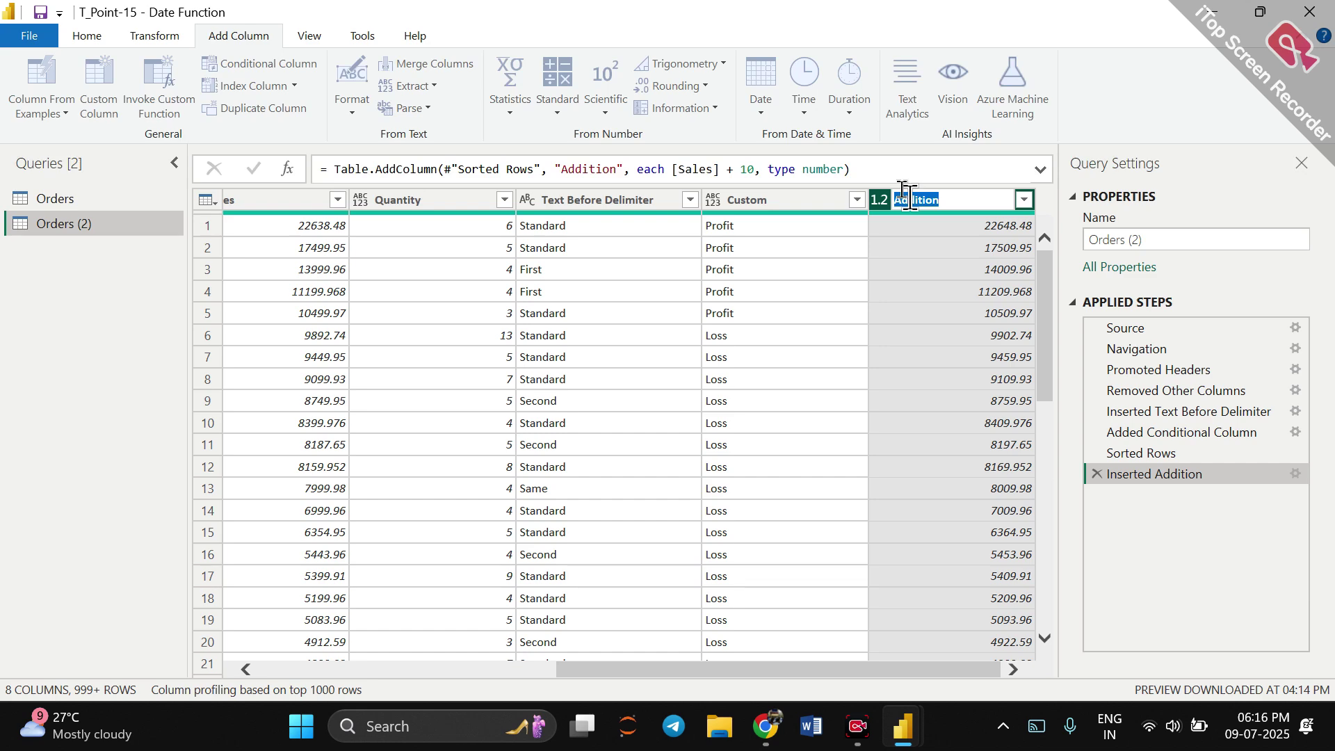
pyautogui.write('Sale2')
pyautogui.press('Return')
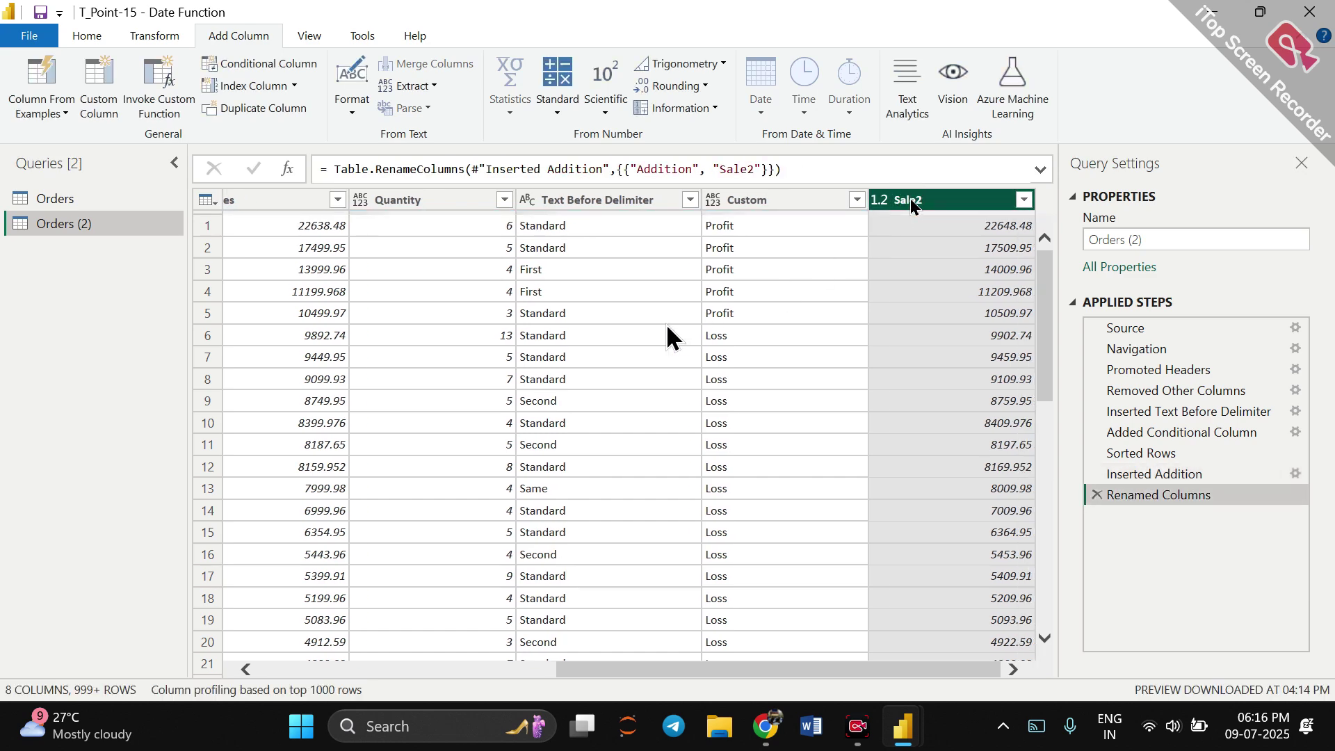
# Remove the Quantity, Text Before Delimiter and Custom columns from the table.
pyautogui.hscroll(-3, 668, 335)
pyautogui.click(667, 328)
pyautogui.click(678, 331)
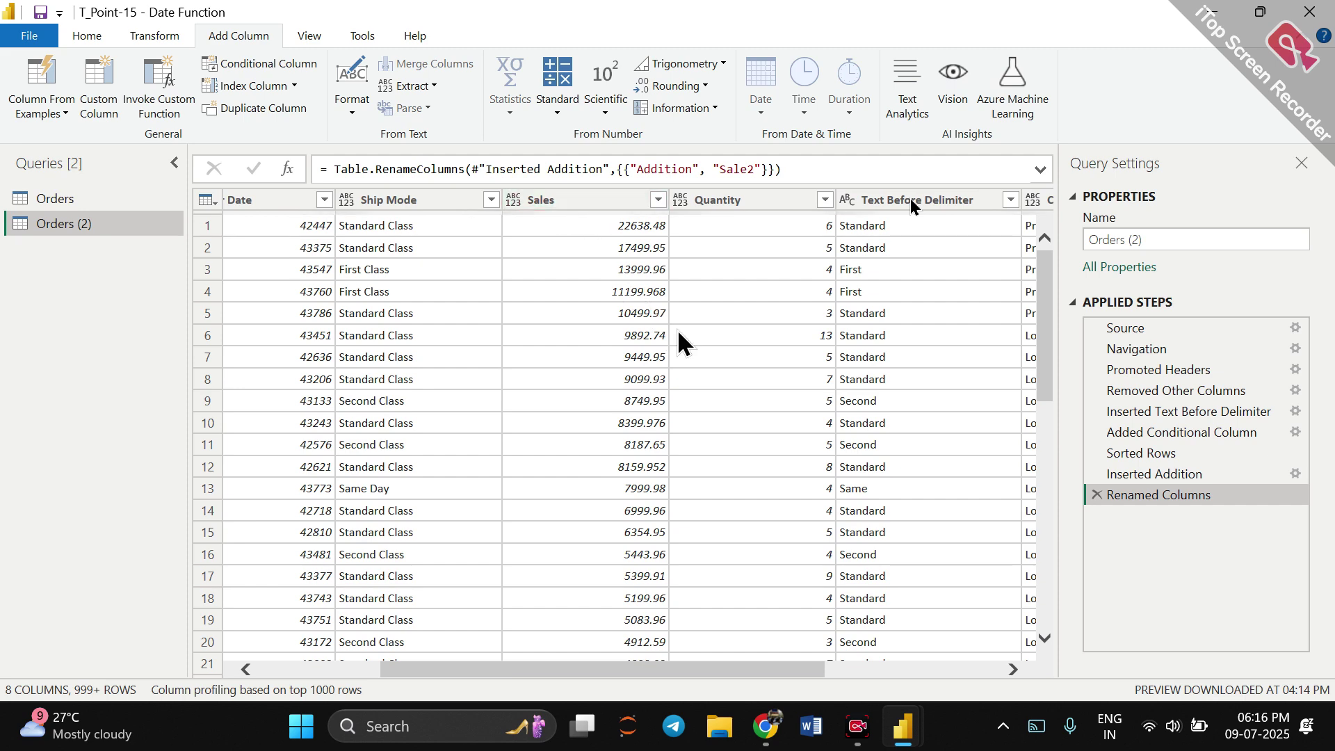
pyautogui.hscroll(3, 677, 331)
pyautogui.click(431, 203)
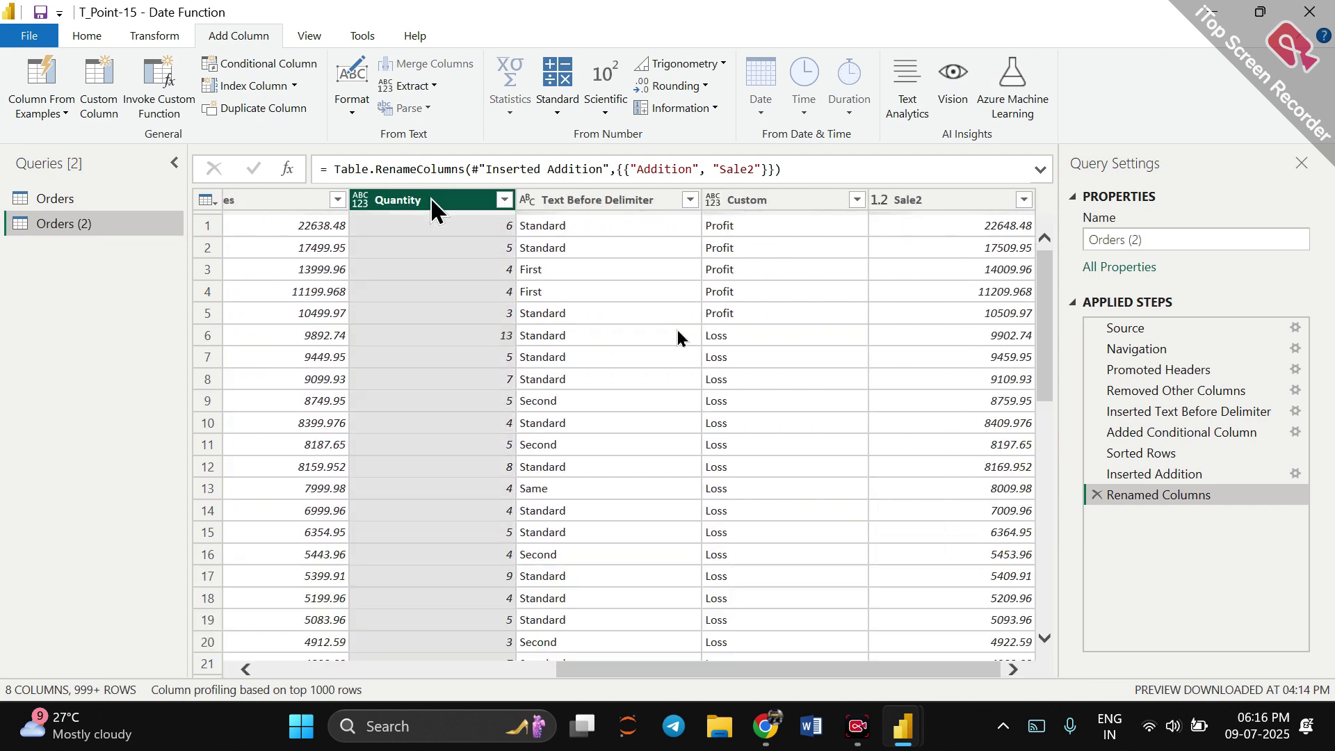
pyautogui.hotkey('shift', 'Right')
pyautogui.hotkey('shift', 'Right')
pyautogui.rightClick(431, 203)
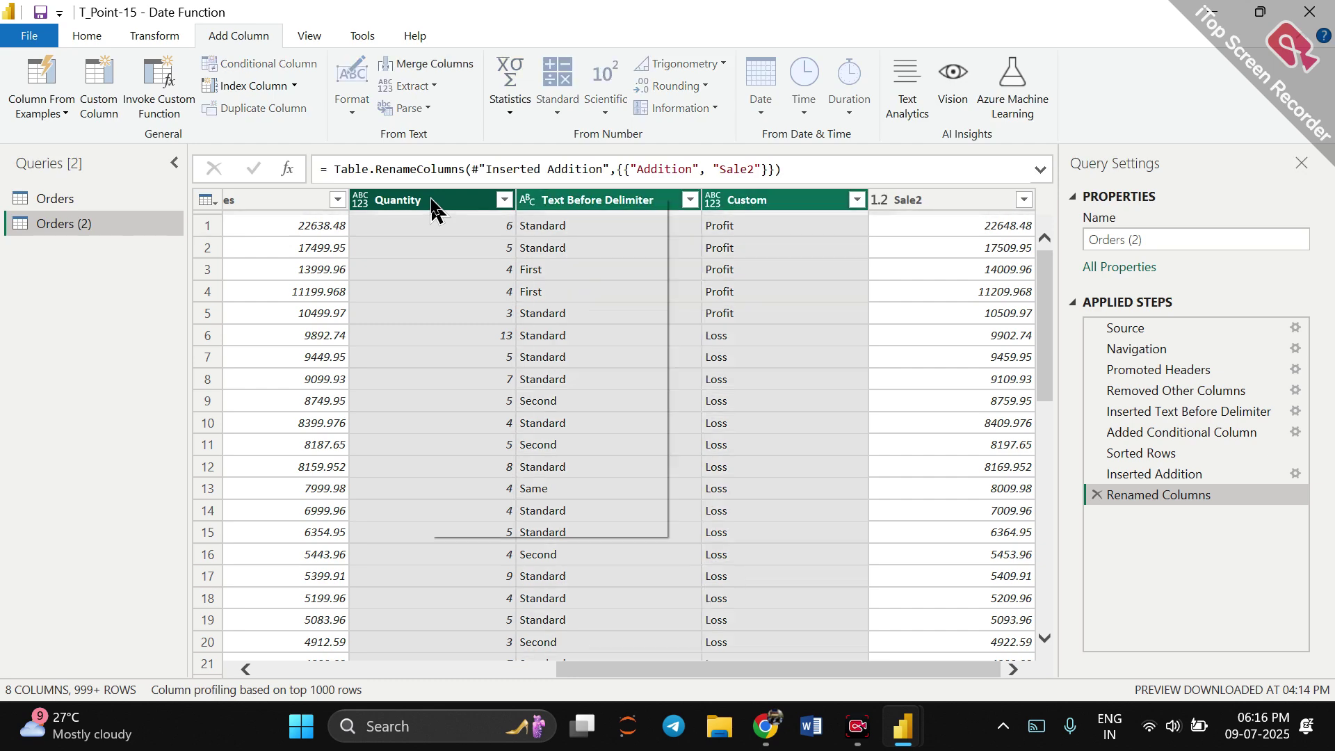
pyautogui.click(533, 230)
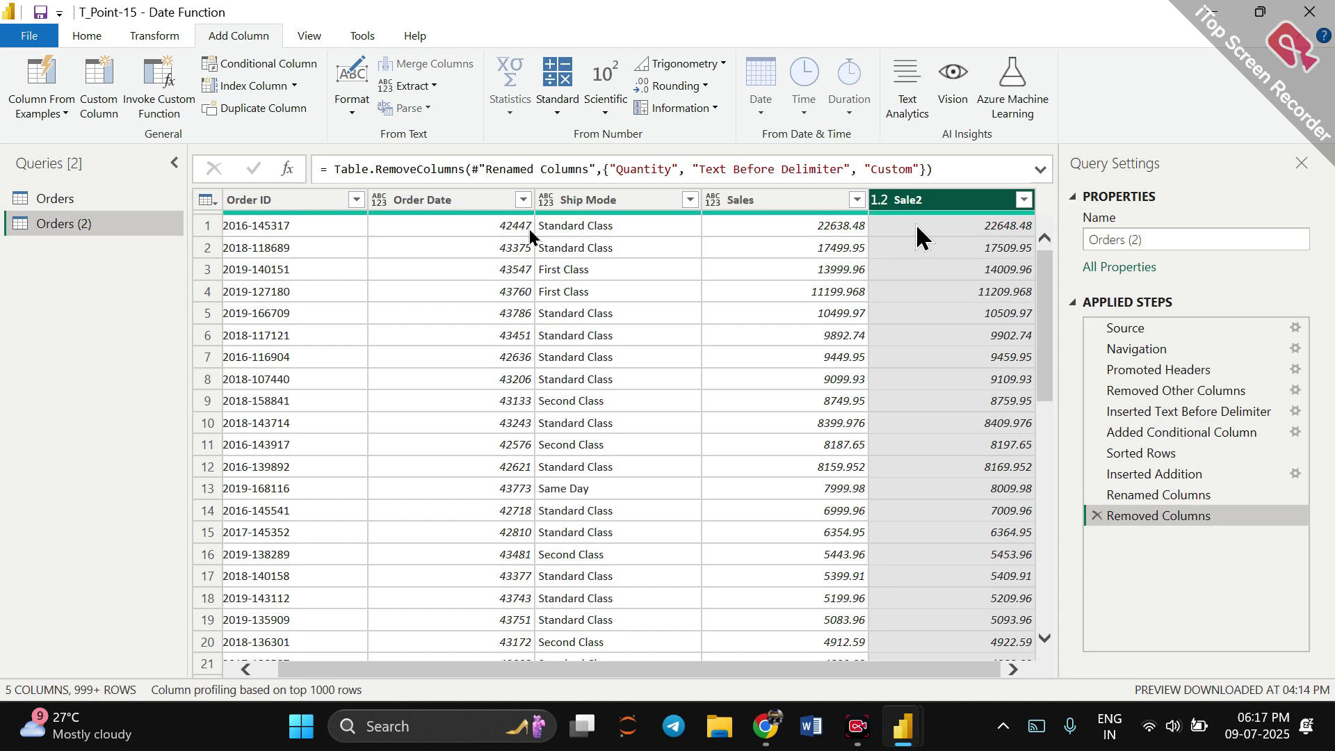
# Start a conditional column with the condition that Sale2 is greater than the value of the Sales column.
pyautogui.click(293, 64)
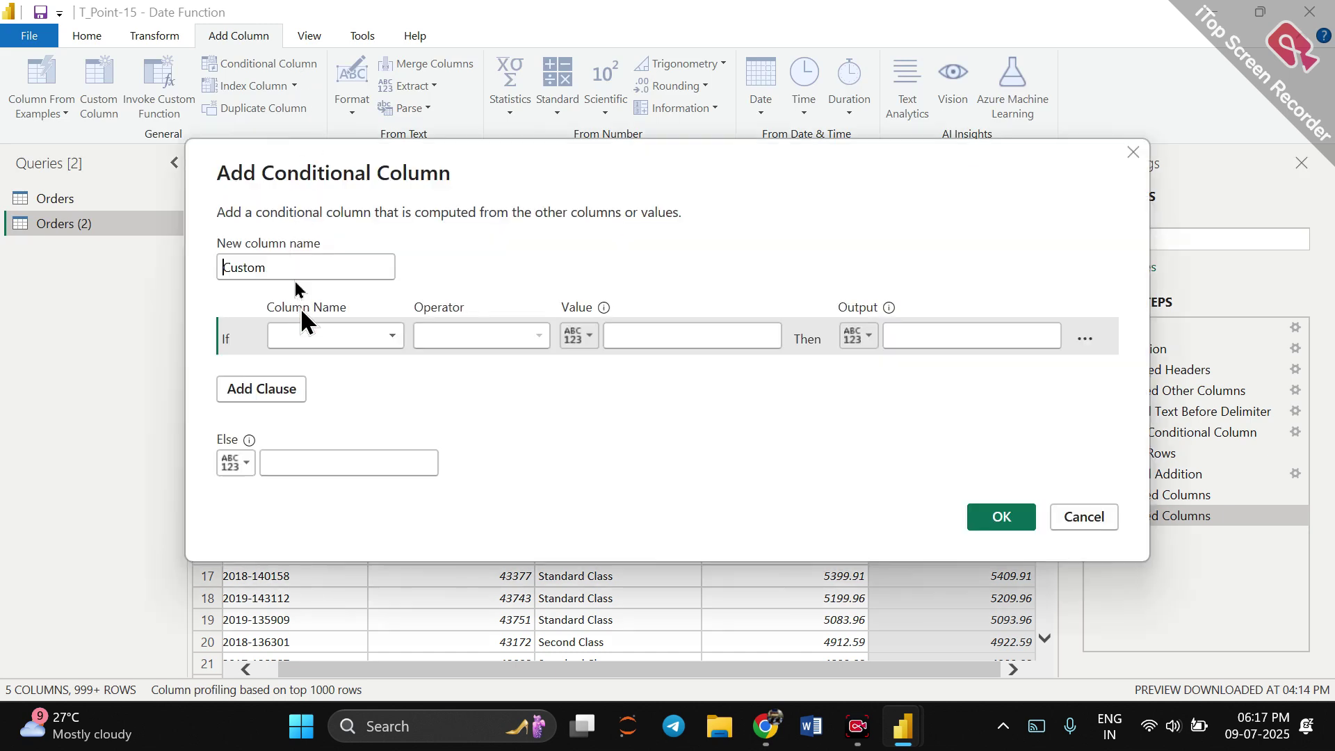
pyautogui.click(330, 341)
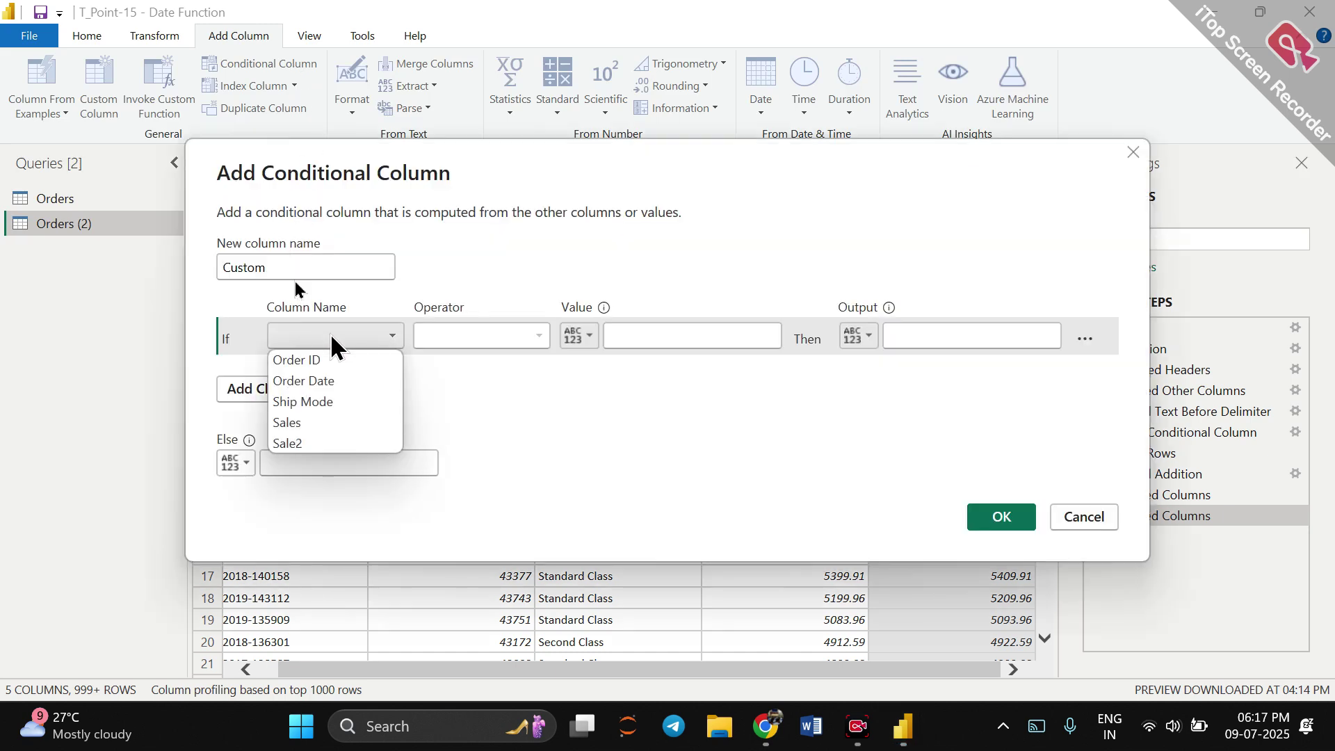
pyautogui.click(296, 440)
pyautogui.click(456, 334)
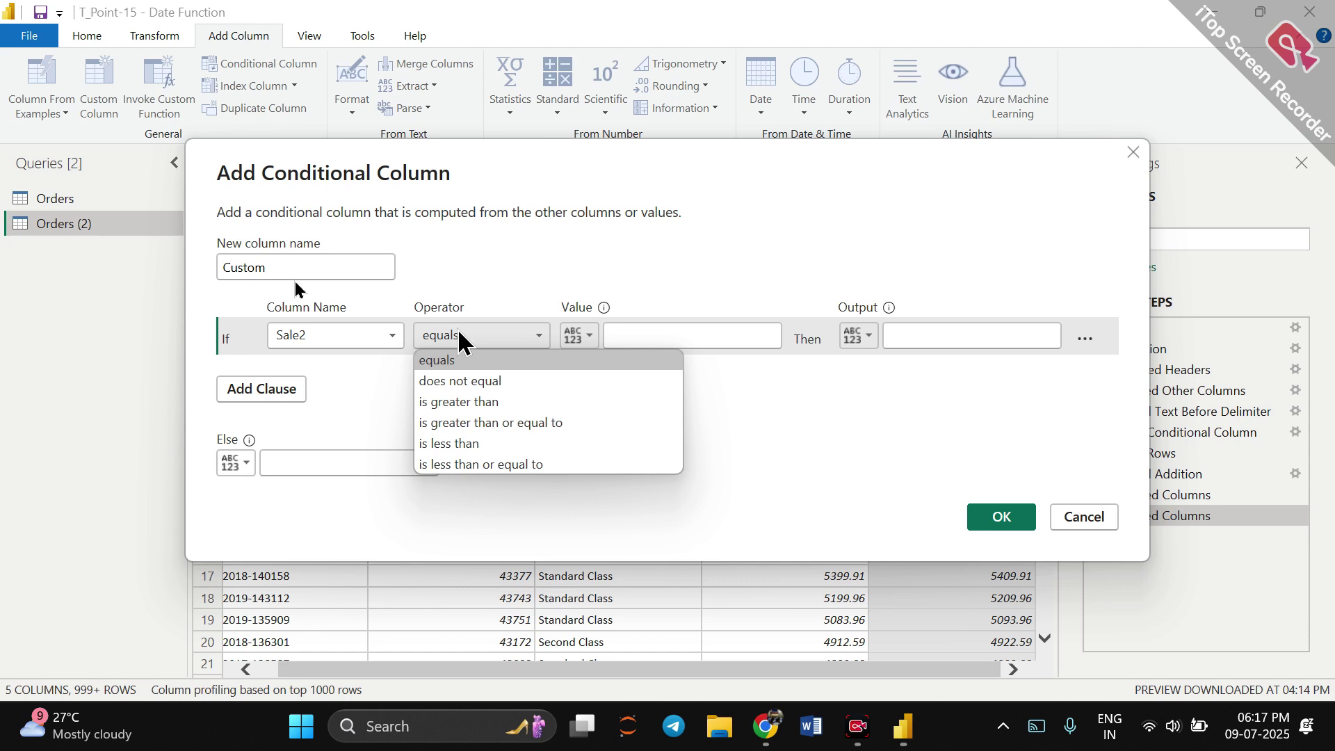
pyautogui.click(463, 402)
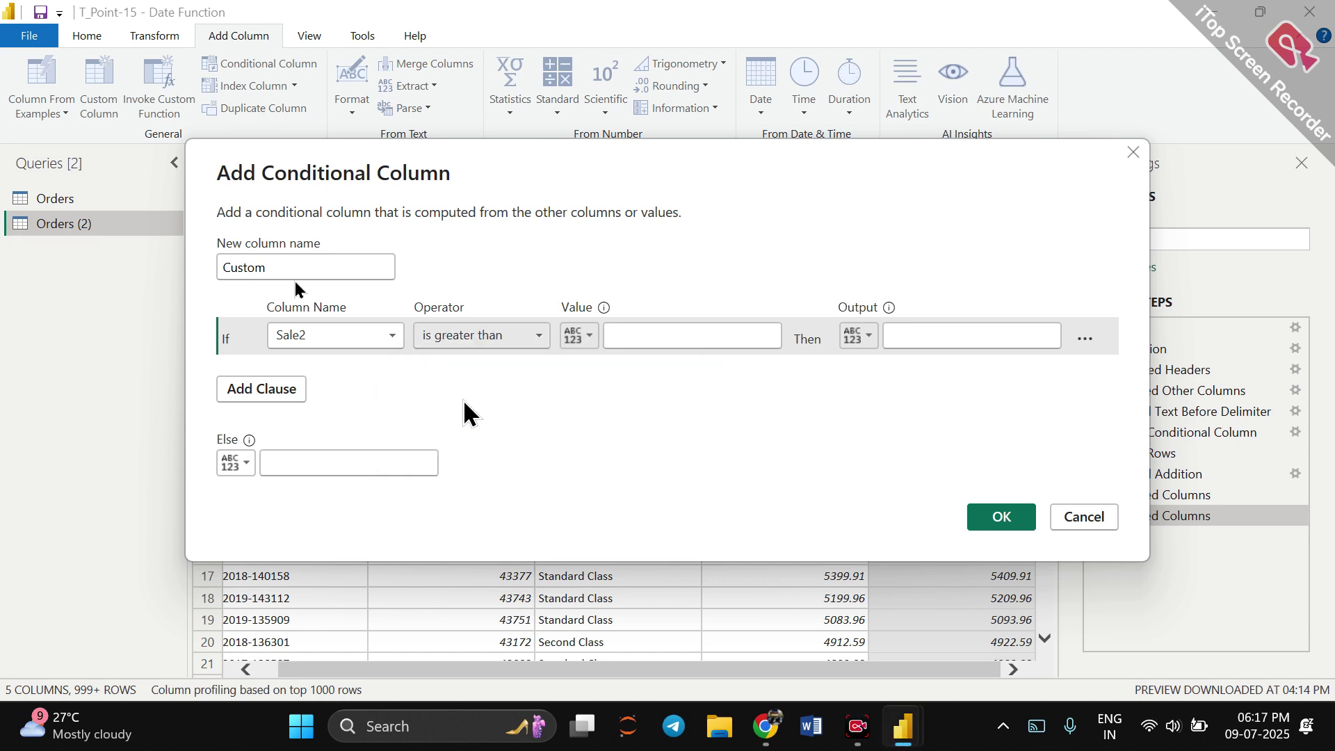
pyautogui.click(591, 337)
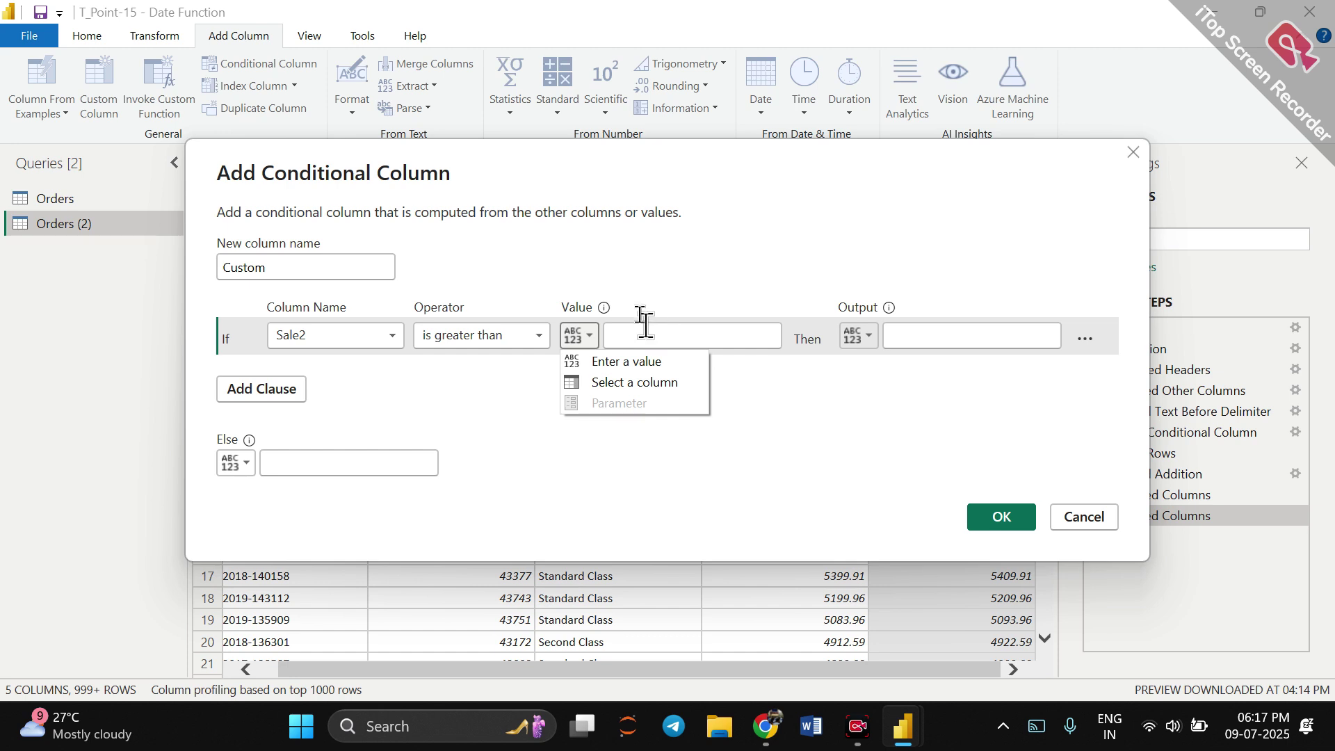
pyautogui.click(636, 383)
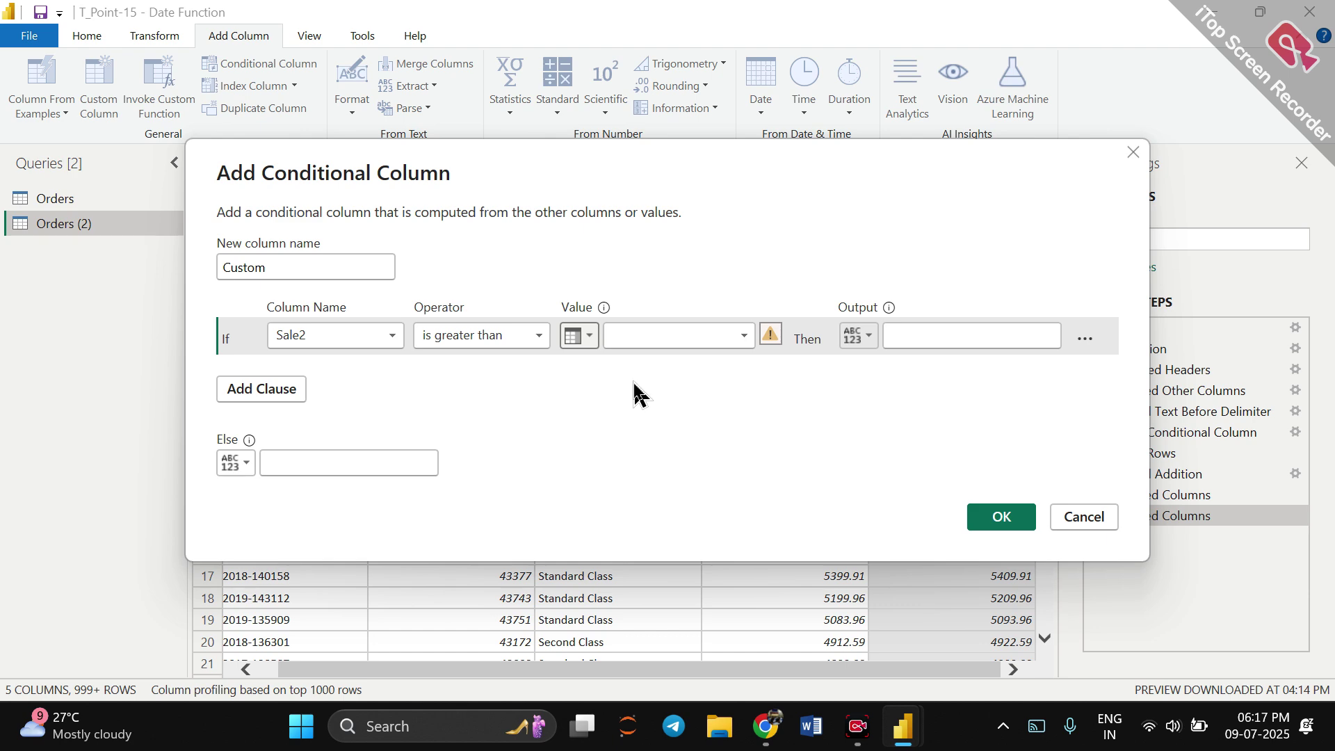
pyautogui.click(741, 336)
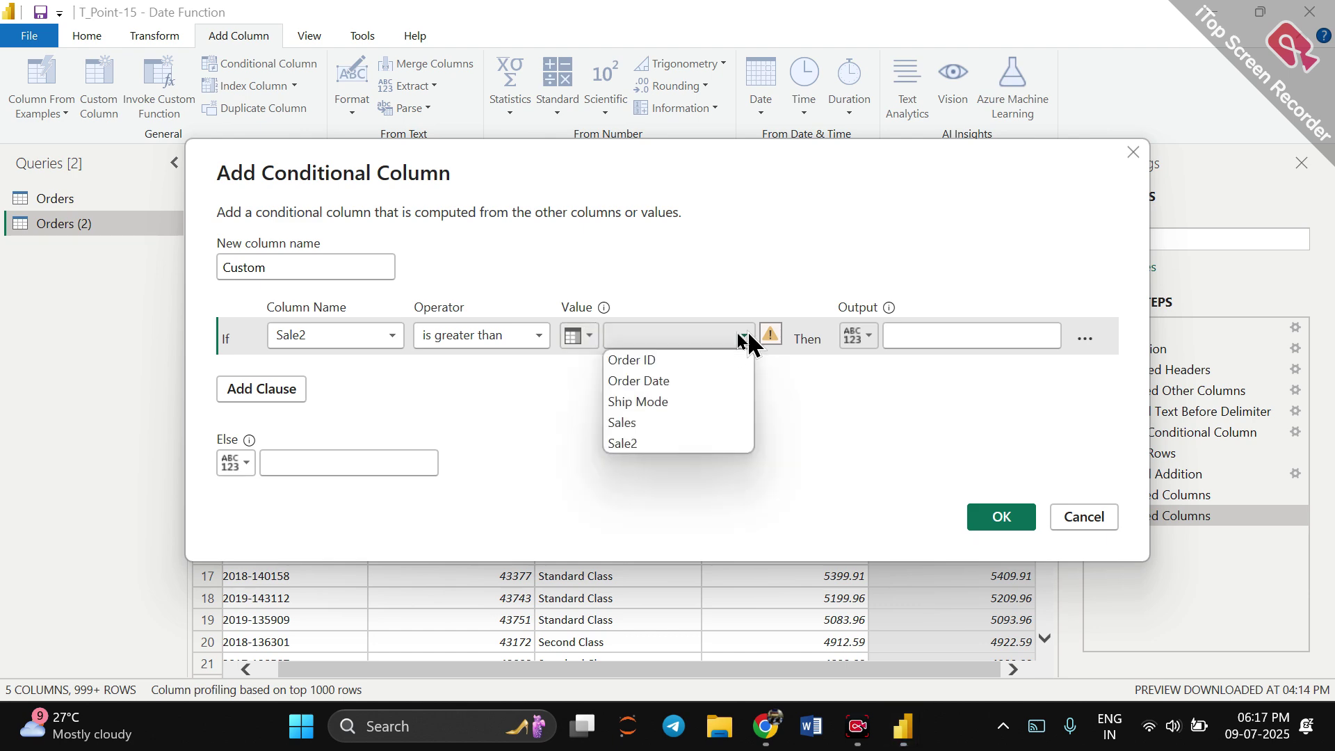
pyautogui.click(672, 424)
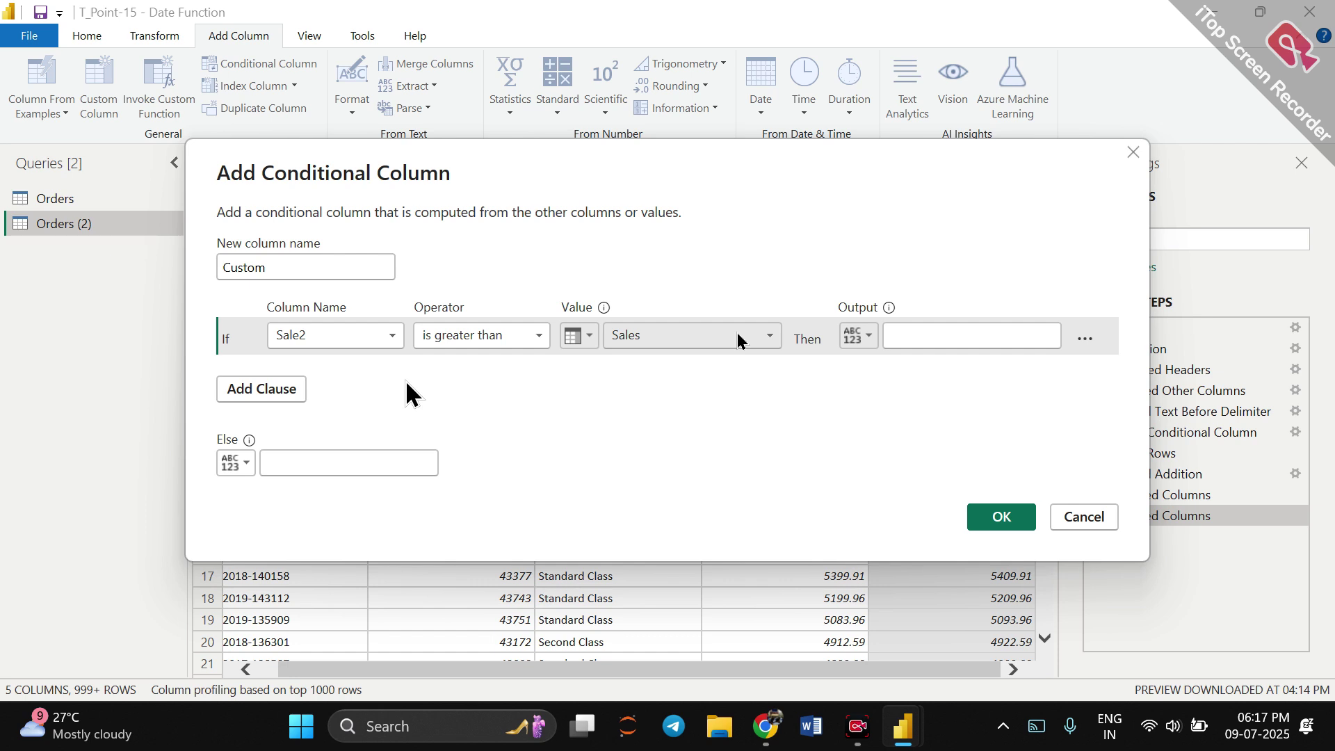
# Set the condition's output to Gain and the else value to Loss, and create the conditional column.
pyautogui.click(908, 328)
pyautogui.write('Gain')
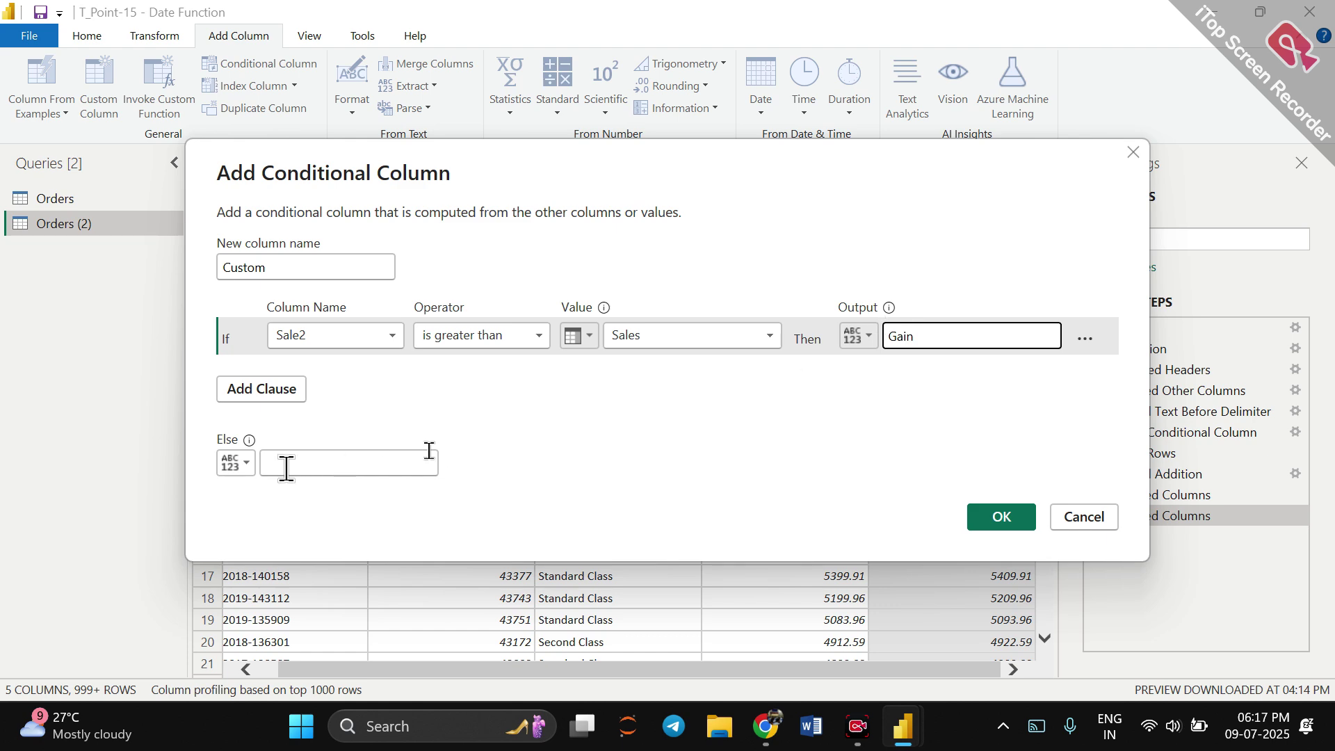
pyautogui.click(285, 466)
pyautogui.write('Loans')
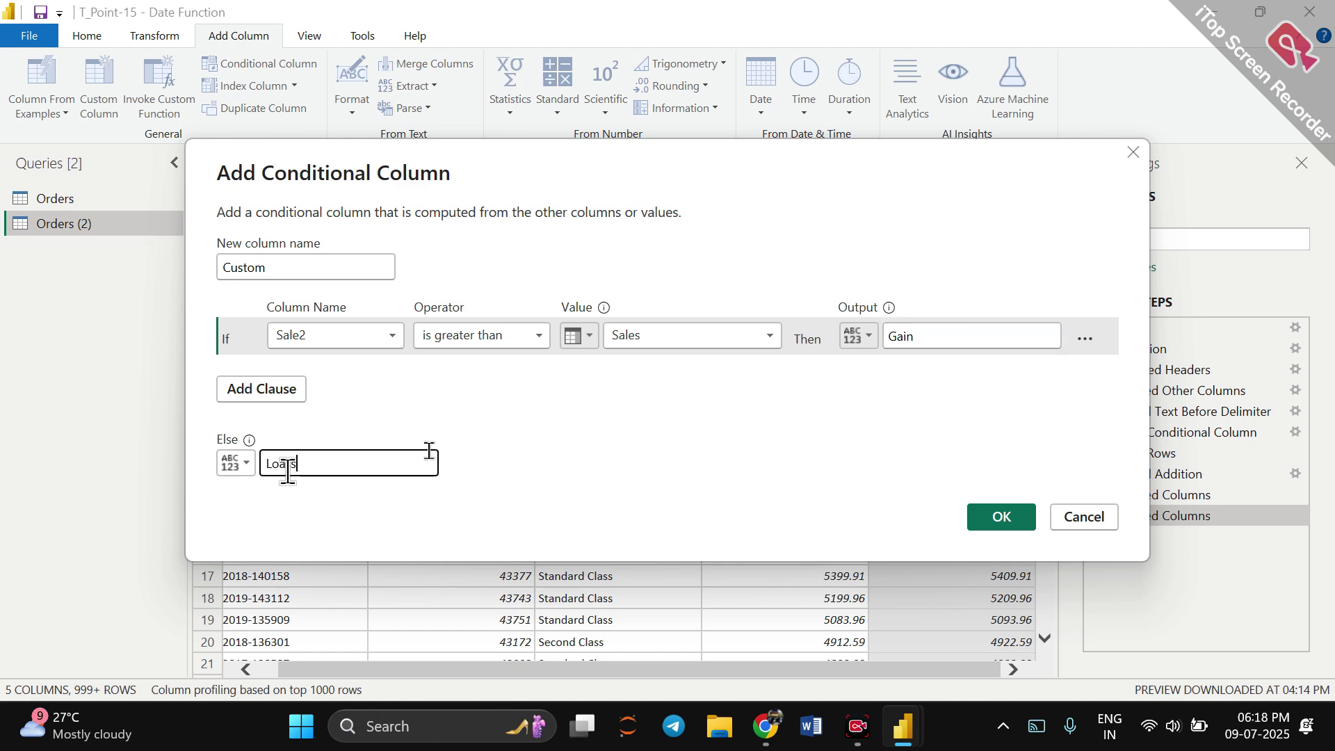
pyautogui.press('BackSpace')
pyautogui.press('BackSpace')
pyautogui.write('ss')
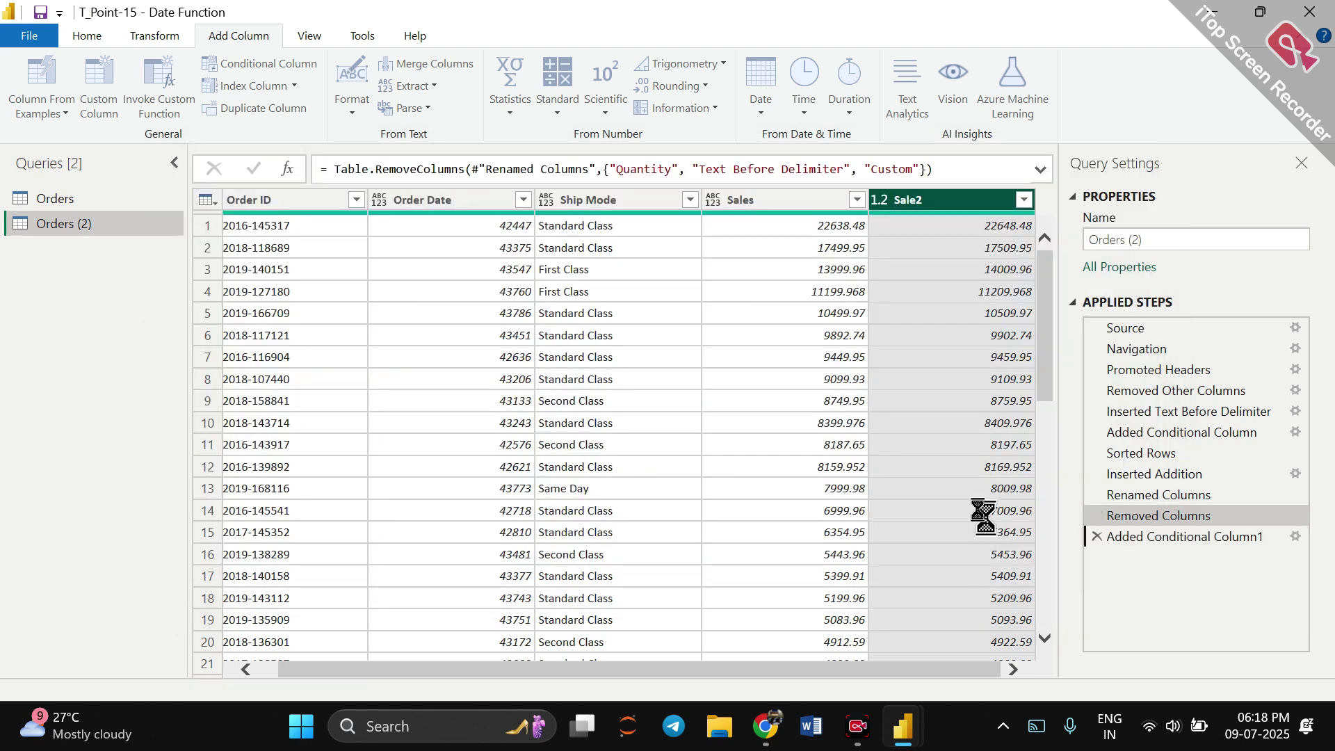
pyautogui.click(989, 530)
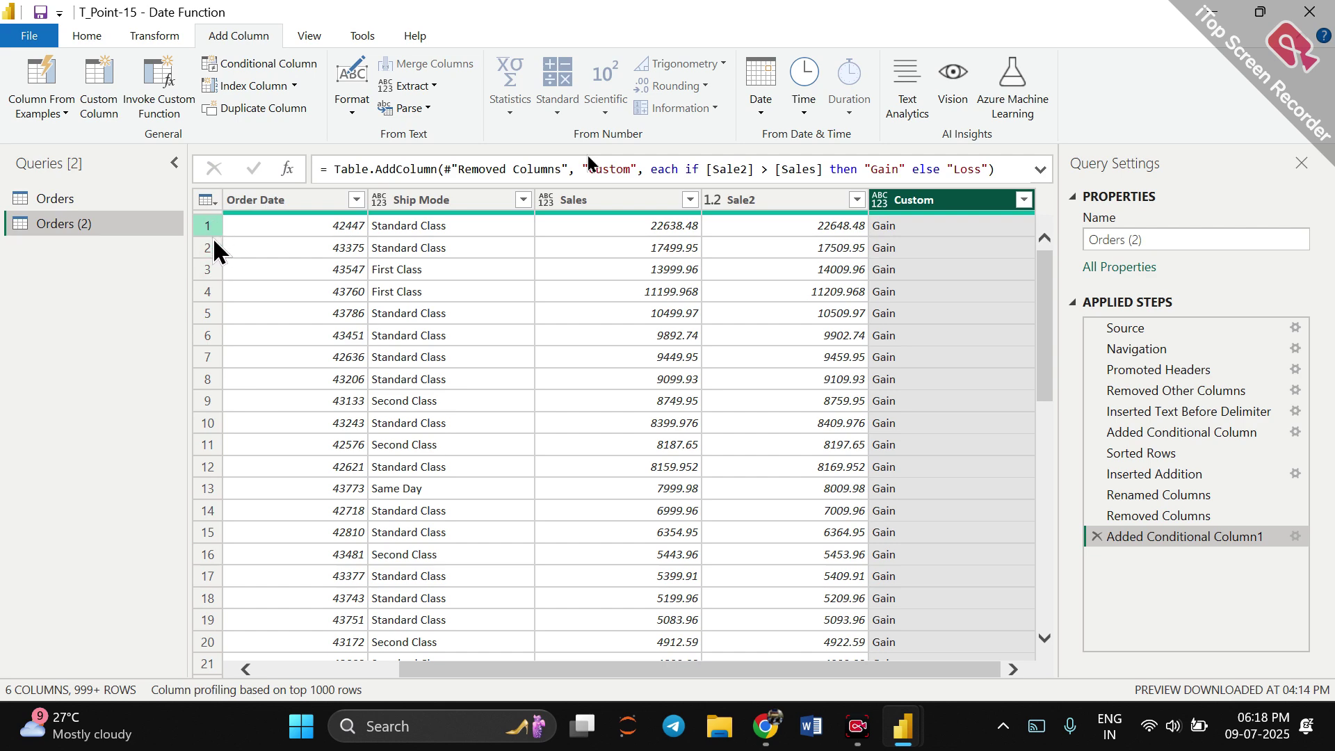
# Add an index column starting from 0 and a second index column starting from 1.
pyautogui.click(258, 89)
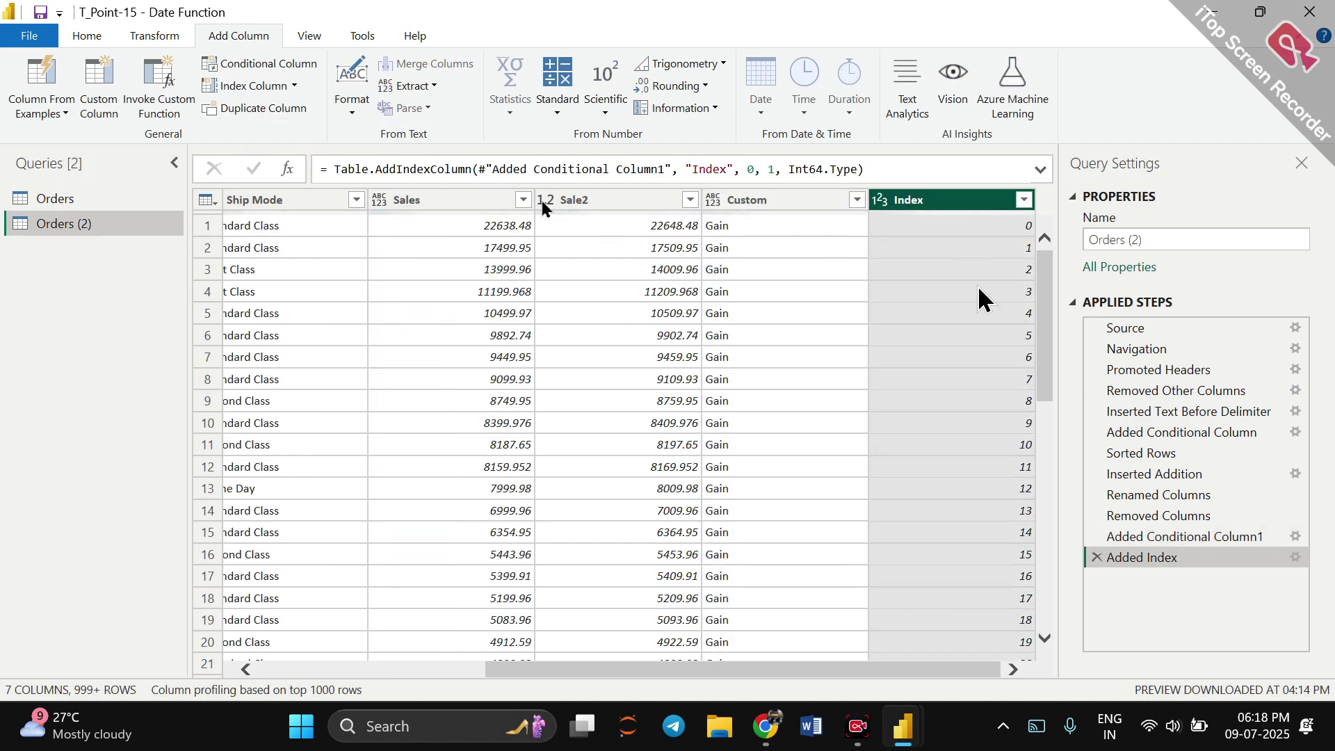
pyautogui.click(294, 86)
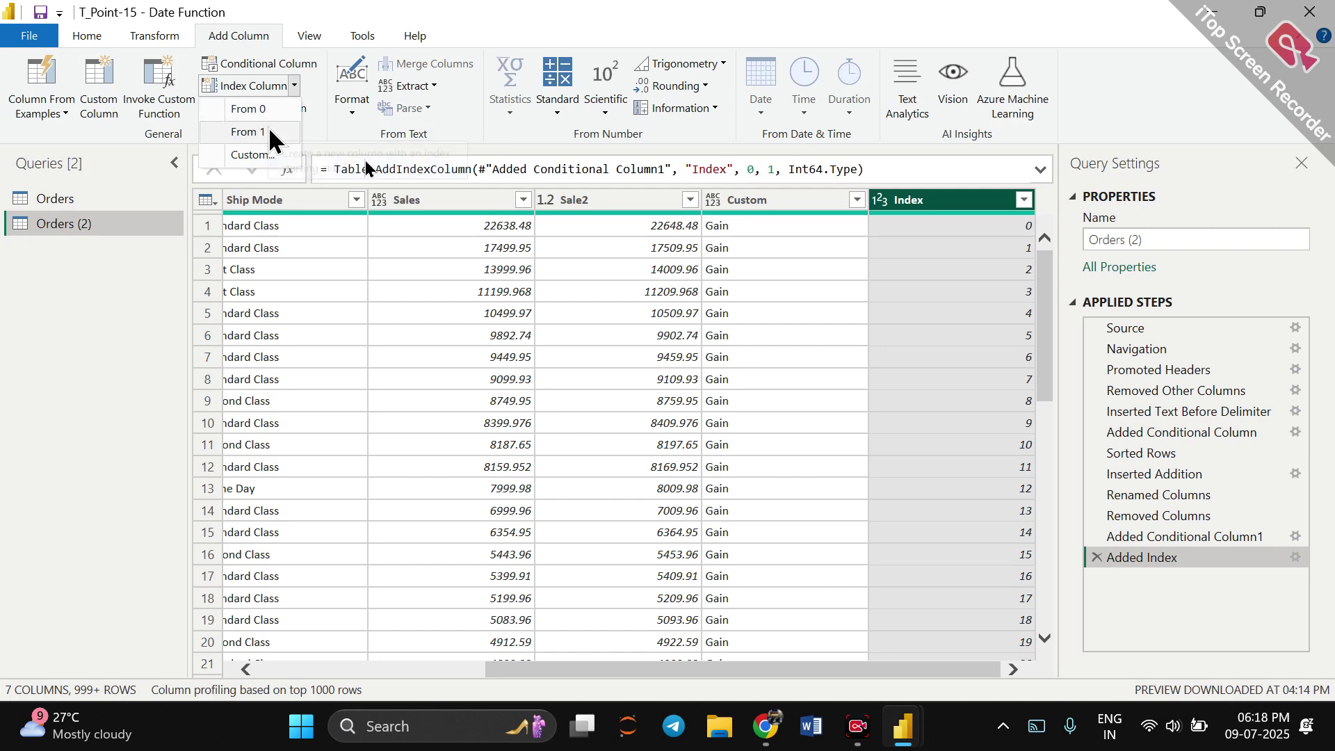
pyautogui.click(247, 134)
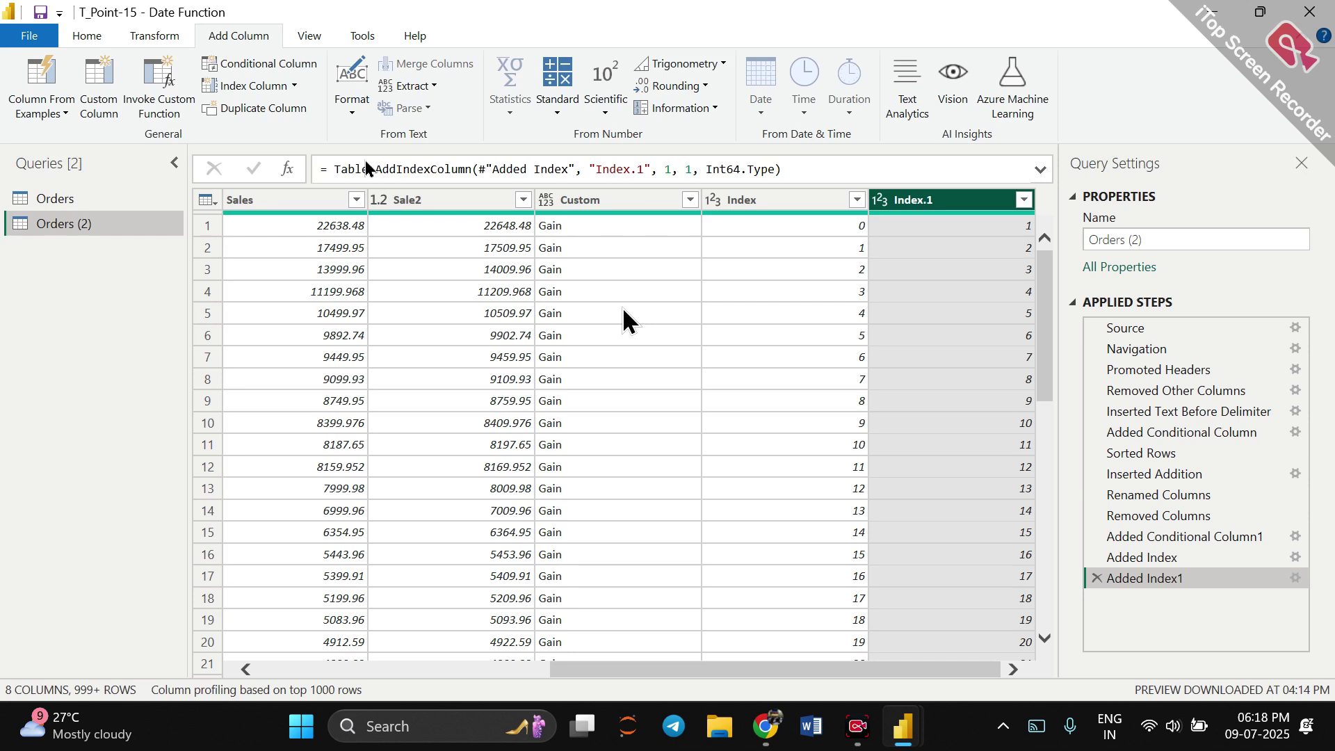
# Duplicate the Custom column, and view the Invoke Custom Function options without applying them.
pyautogui.click(581, 212)
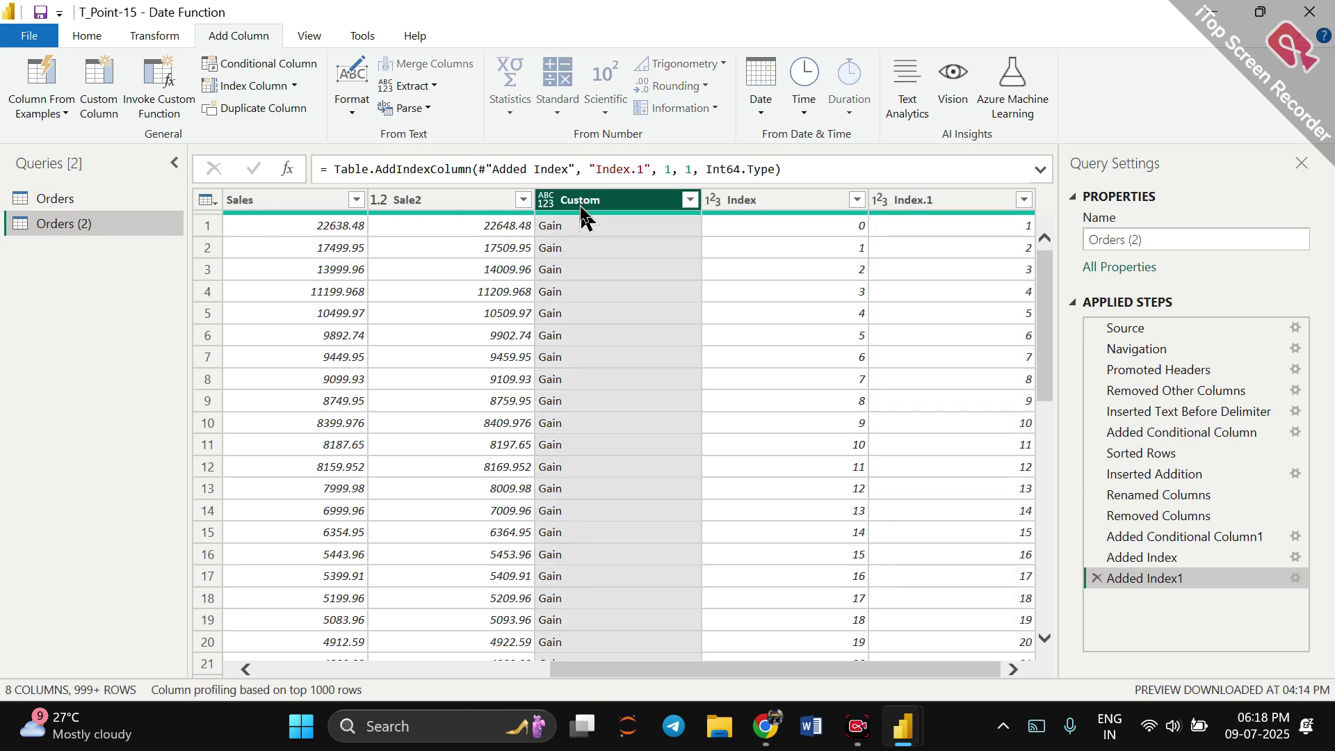
pyautogui.click(281, 112)
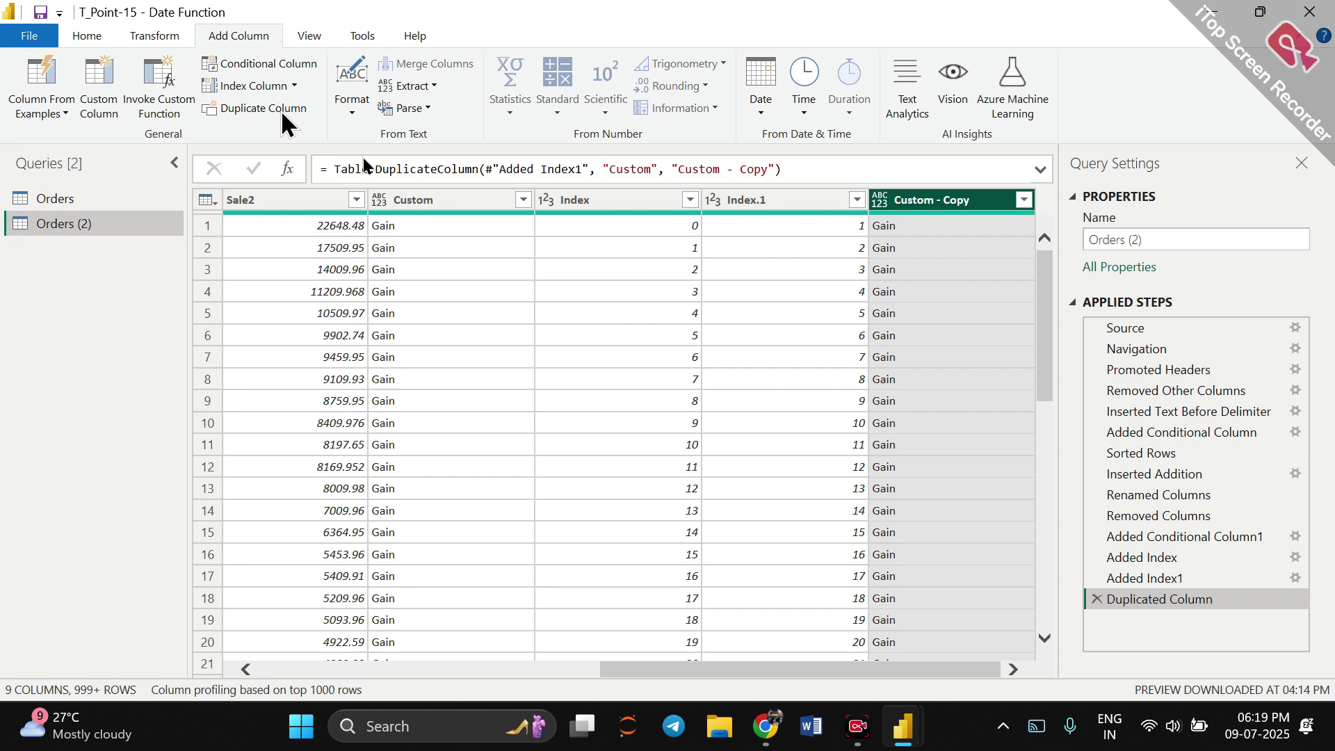
pyautogui.click(157, 78)
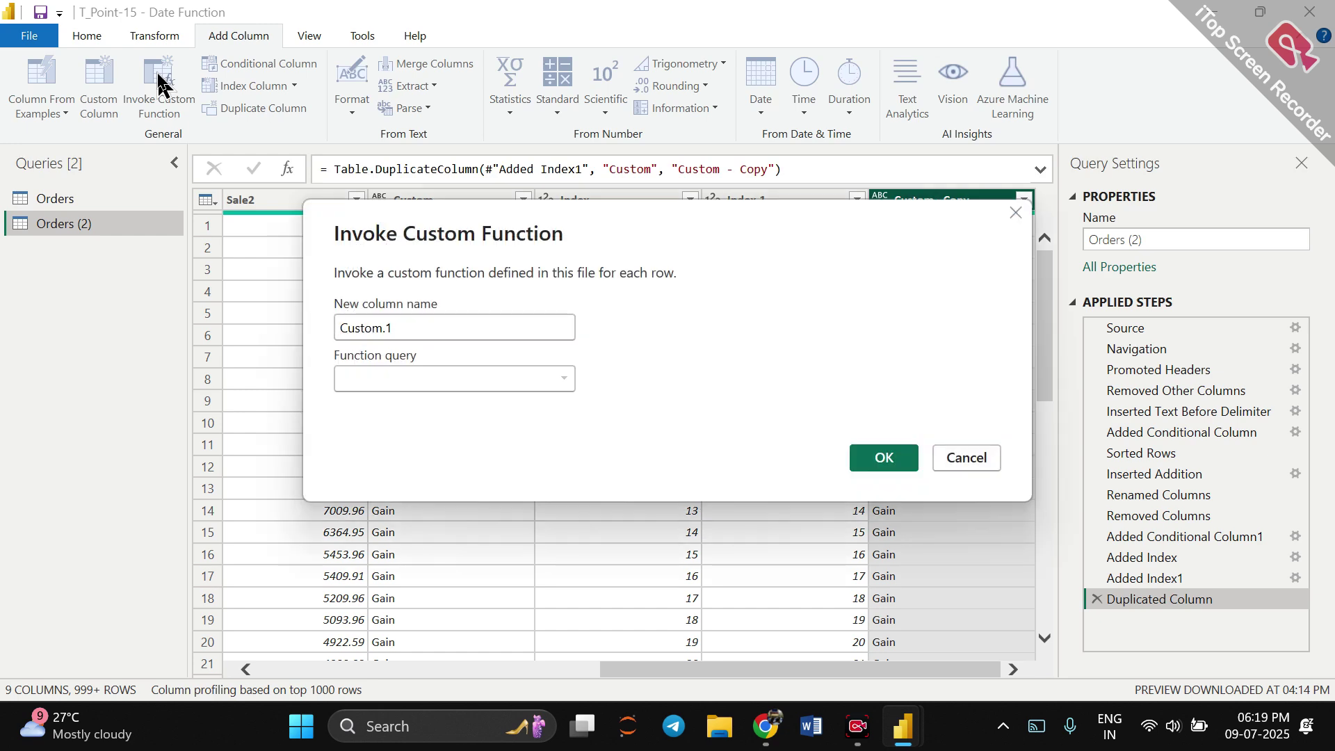
pyautogui.click(982, 465)
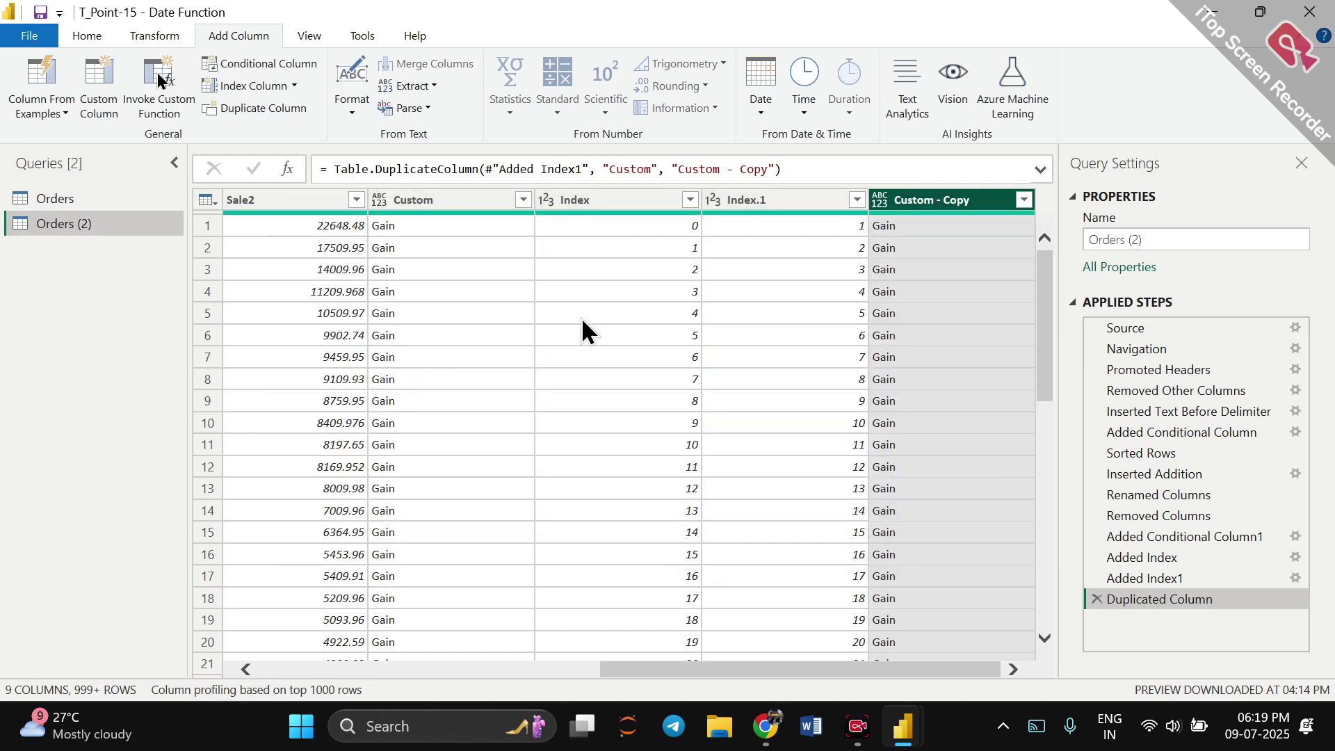
# Start a custom column with a formula beginning with "Text." and look through the suggested text functions.
pyautogui.click(93, 65)
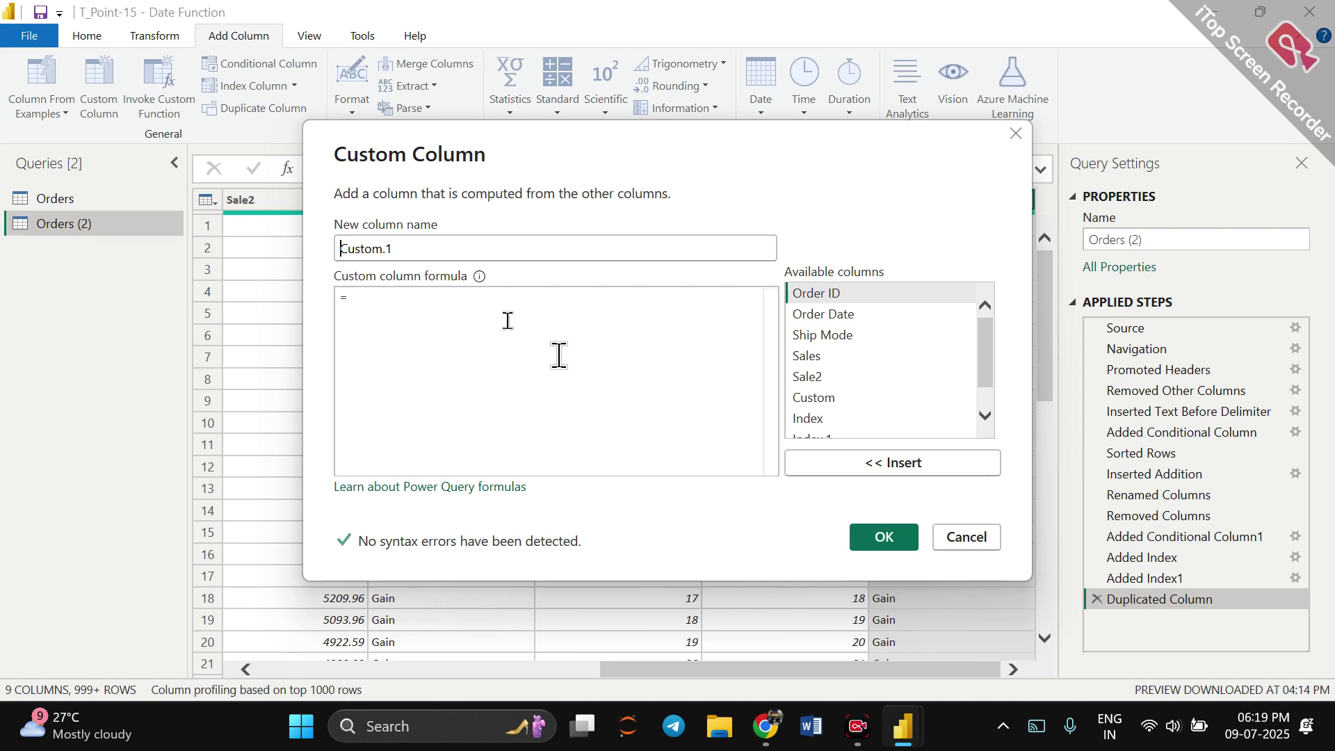
pyautogui.click(532, 332)
pyautogui.write('Text.')
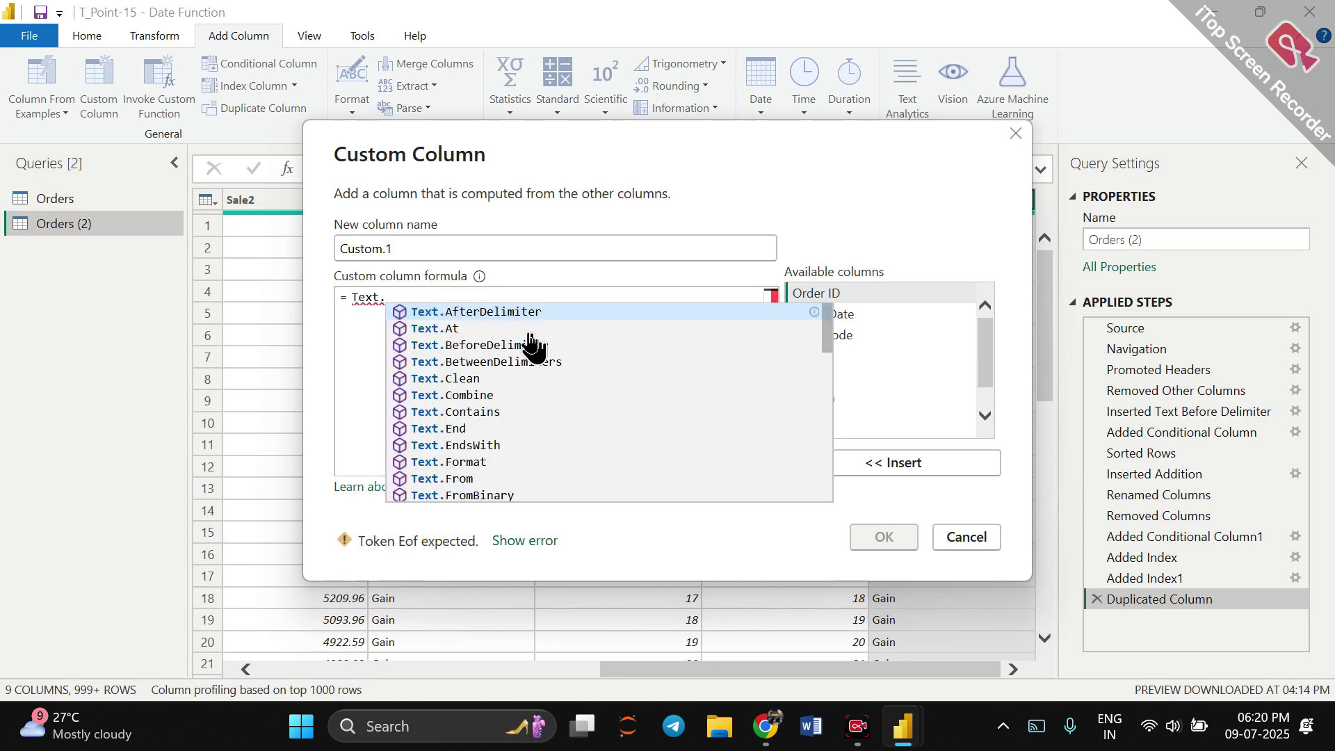
pyautogui.scroll(-4, 532, 345)
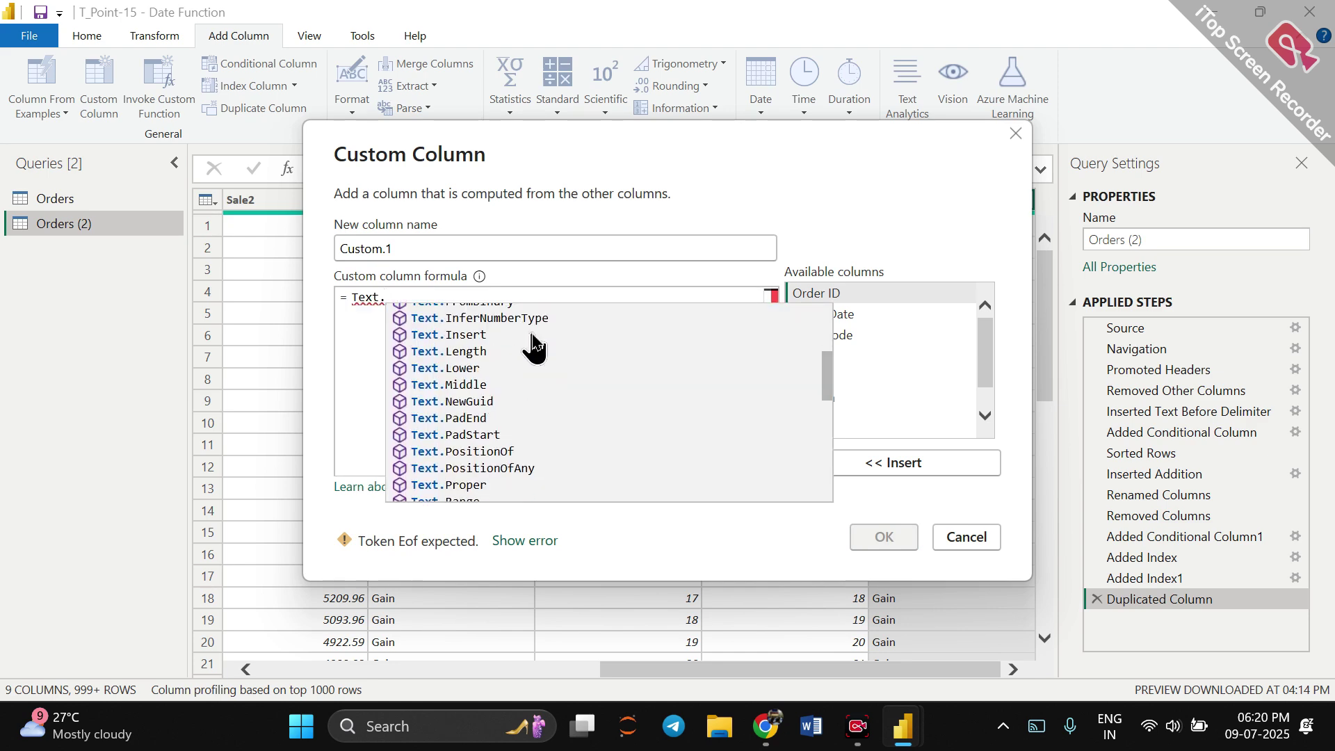
pyautogui.scroll(-5, 532, 345)
pyautogui.scroll(-4, 532, 344)
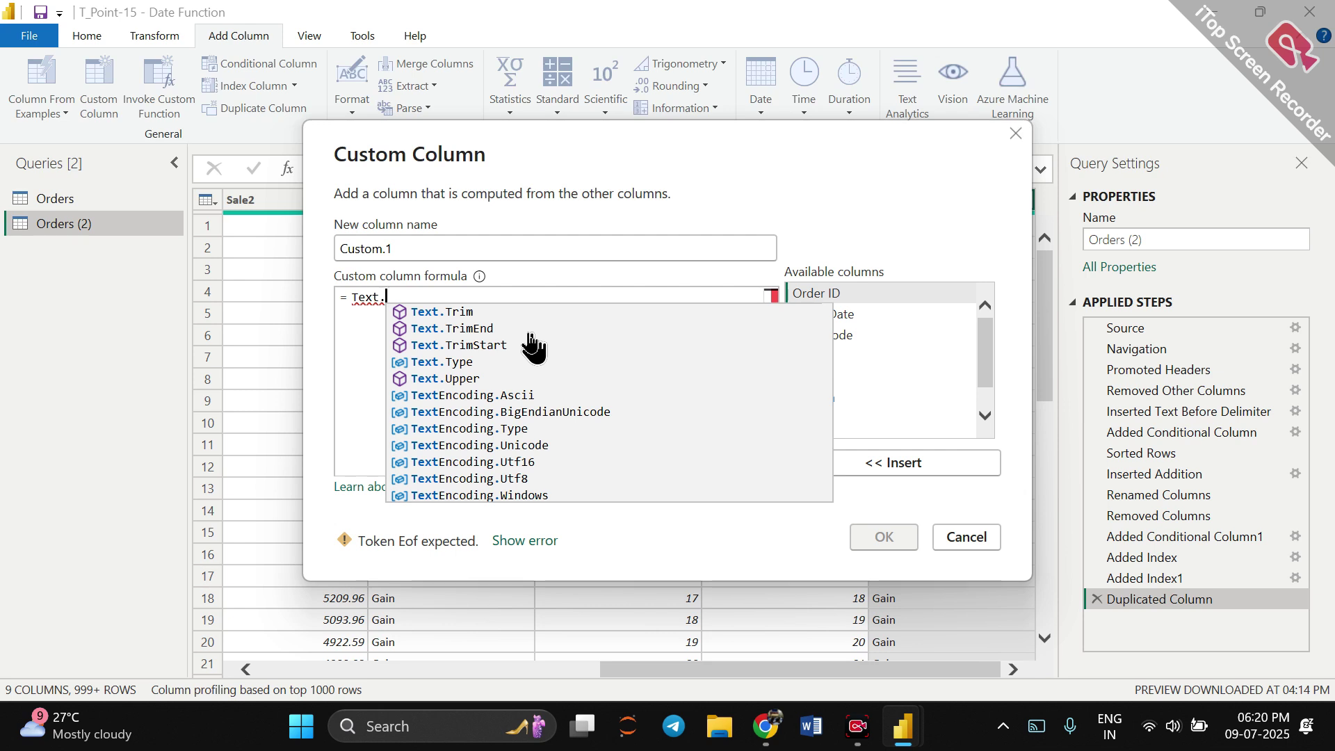
# Replace the formula text with "Number." and search the suggested functions for "powe".
pyautogui.doubleClick(363, 297)
pyautogui.write('Number.')
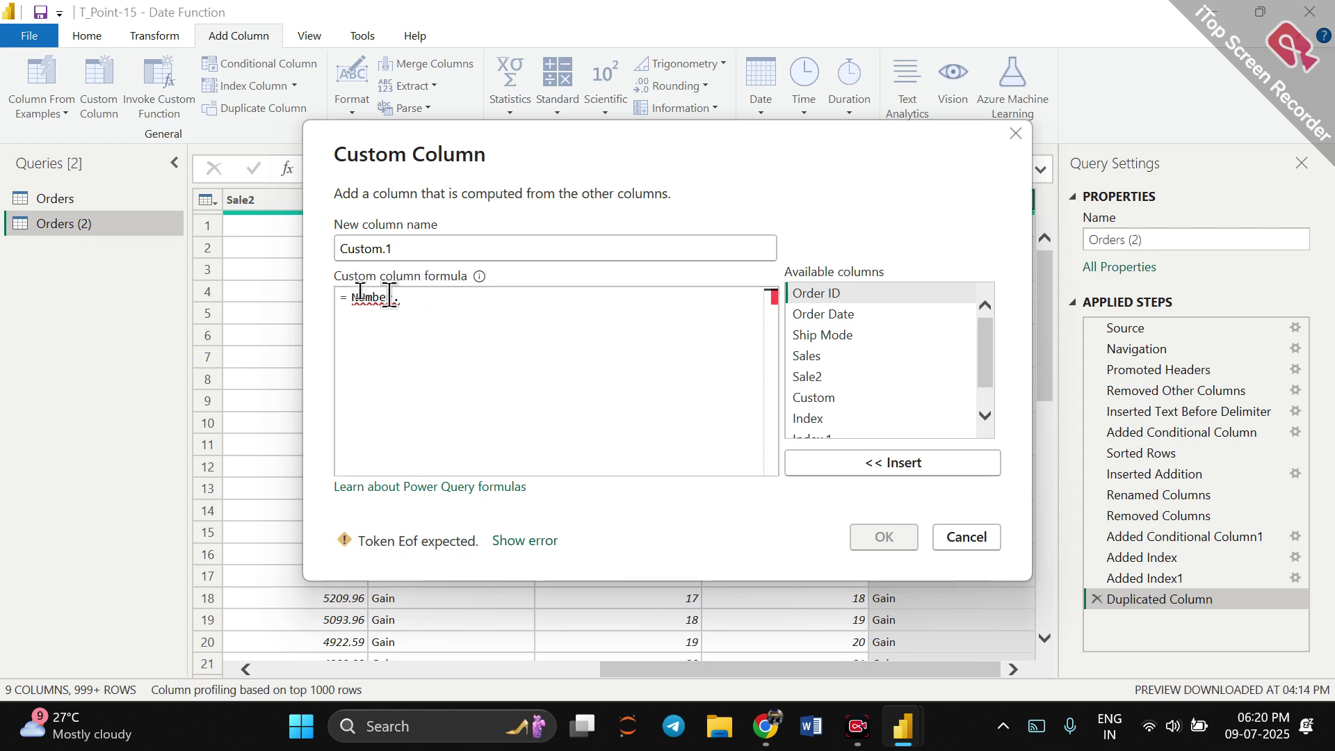
pyautogui.click(364, 297)
pyautogui.press('BackSpace')
pyautogui.write('u')
pyautogui.click(438, 300)
pyautogui.press('BackSpace')
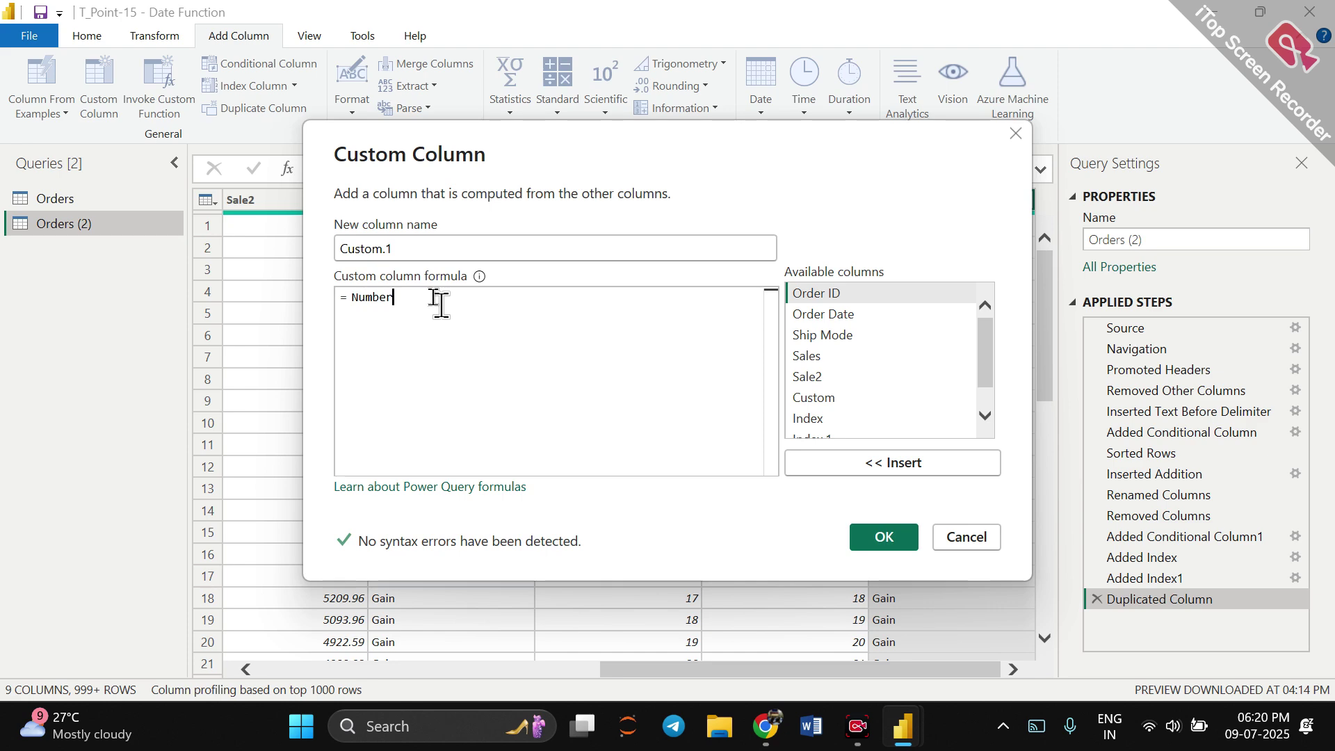
pyautogui.write('.')
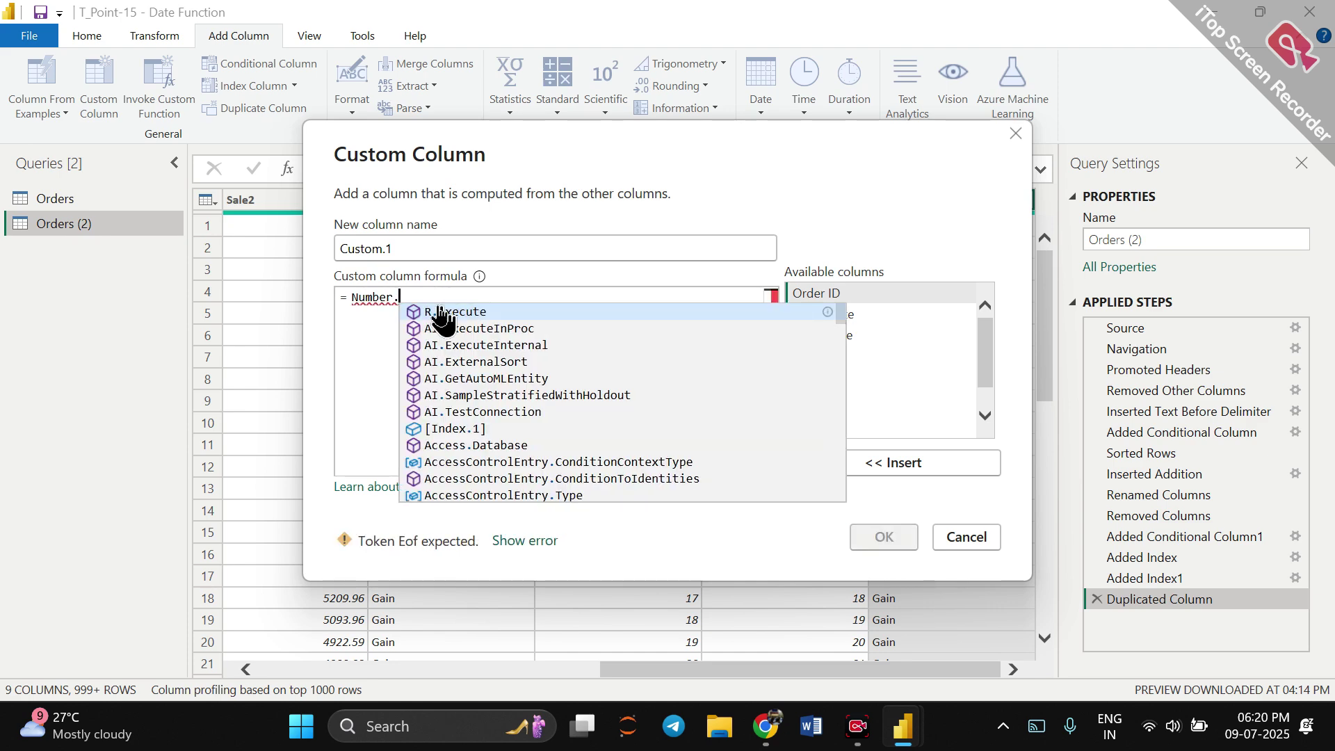
pyautogui.scroll(-6, 452, 396)
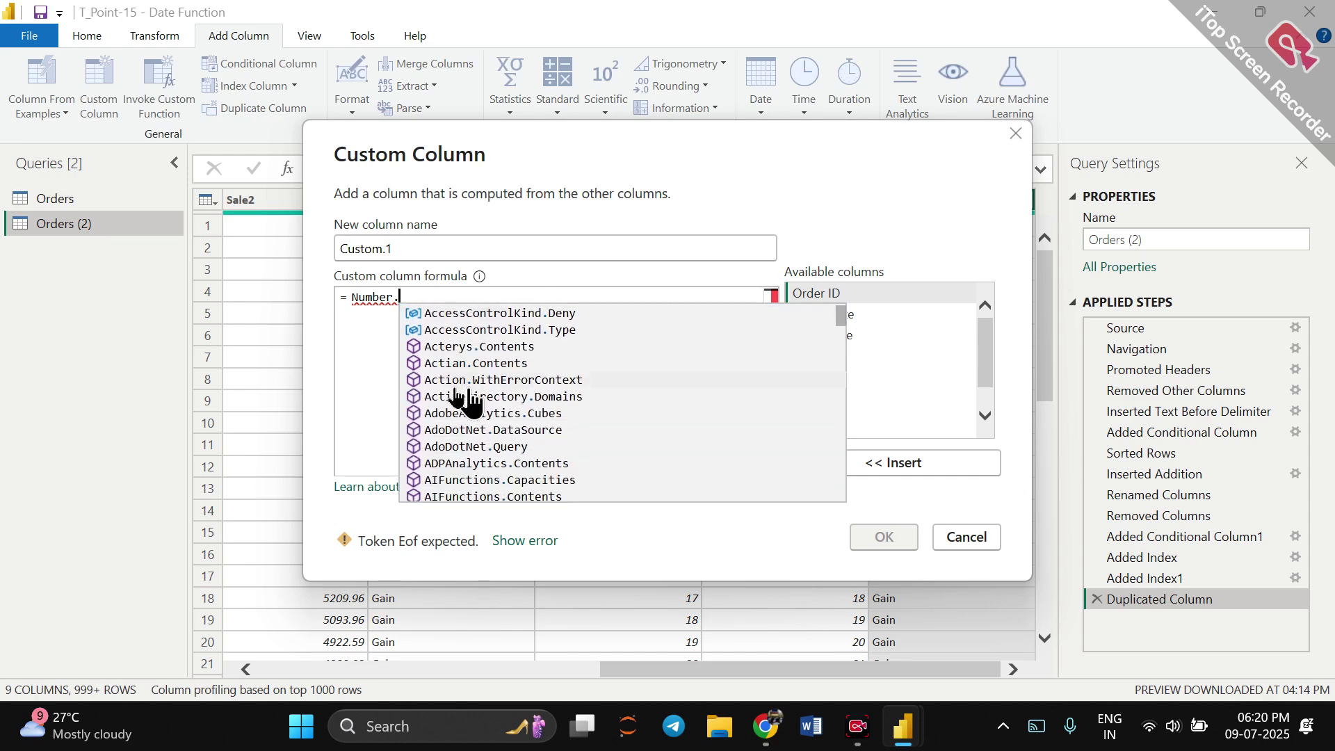
pyautogui.scroll(-1, 457, 398)
pyautogui.write('po')
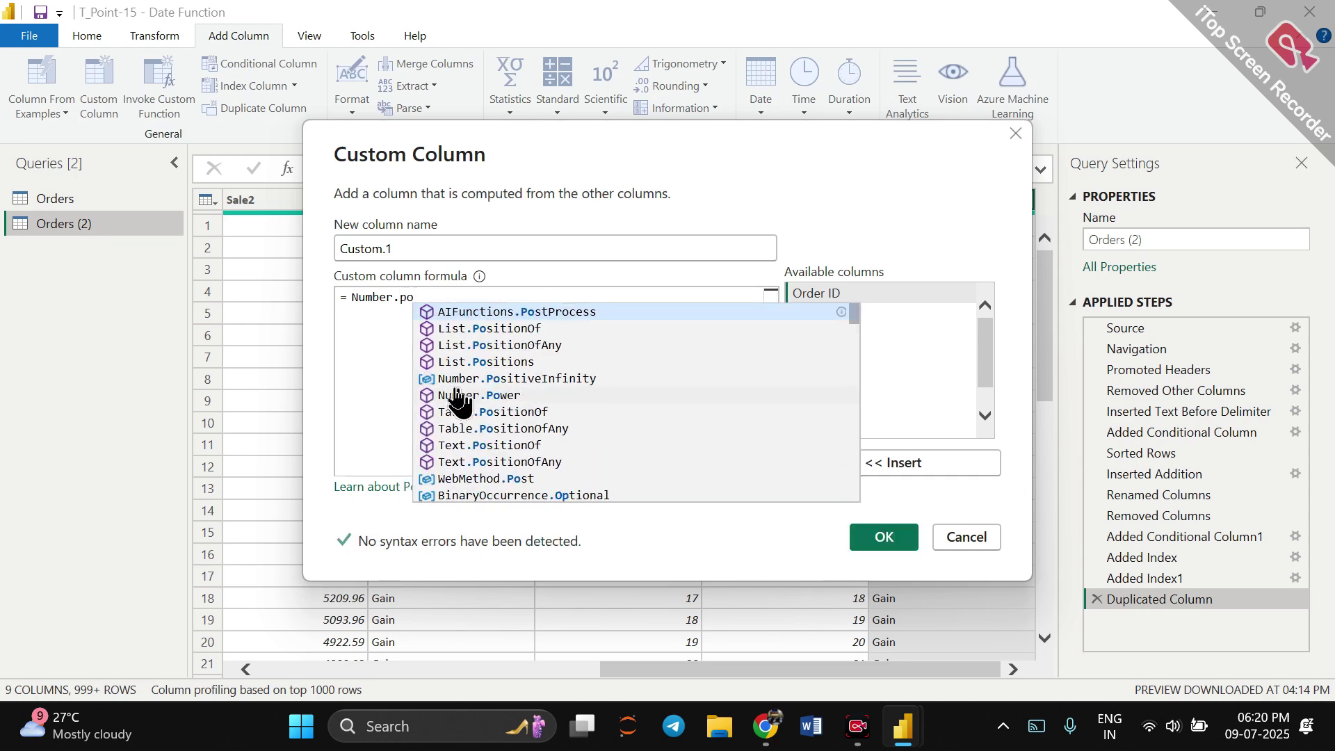
pyautogui.write('we')
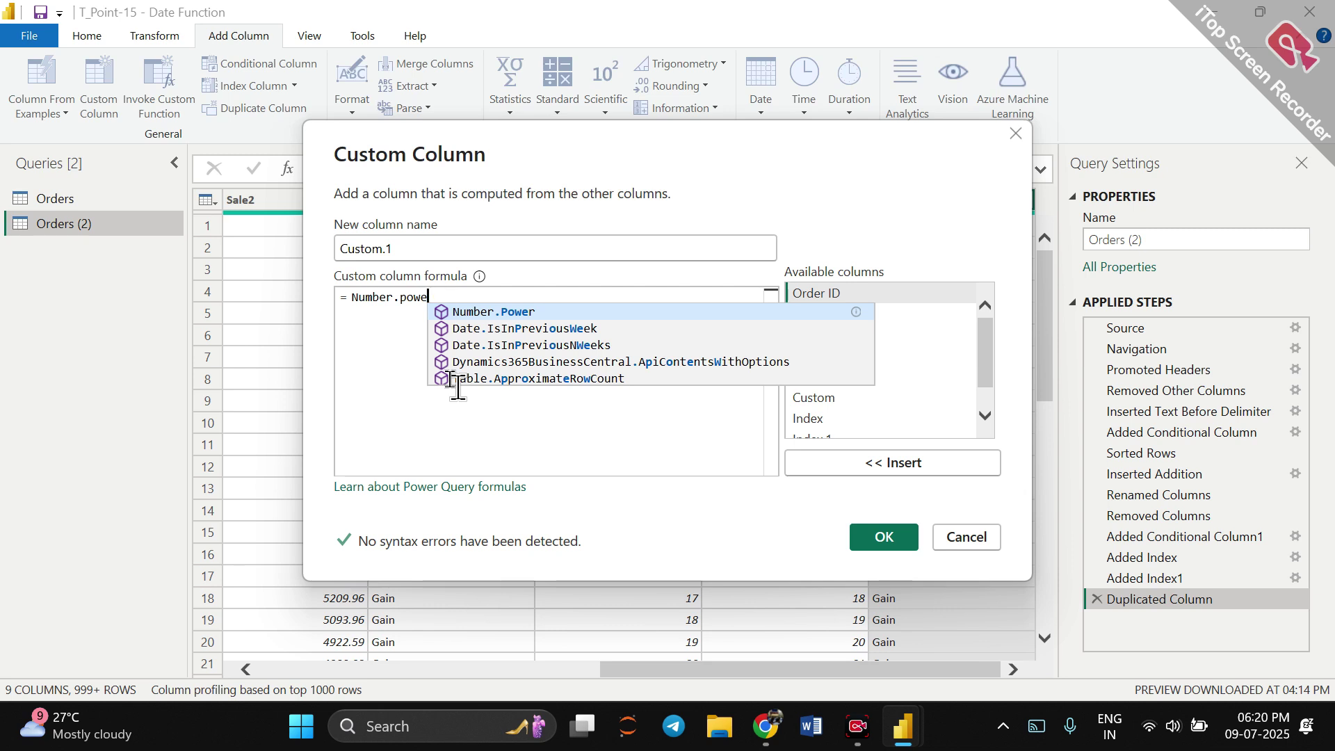
# Clear the formula and enter the Text.Upper function, removing the duplicated Text prefix.
pyautogui.press('BackSpace')
pyautogui.press('BackSpace')
pyautogui.press('BackSpace')
pyautogui.press('BackSpace')
pyautogui.press('BackSpace')
pyautogui.press('BackSpace')
pyautogui.press('BackSpace')
pyautogui.press('BackSpace')
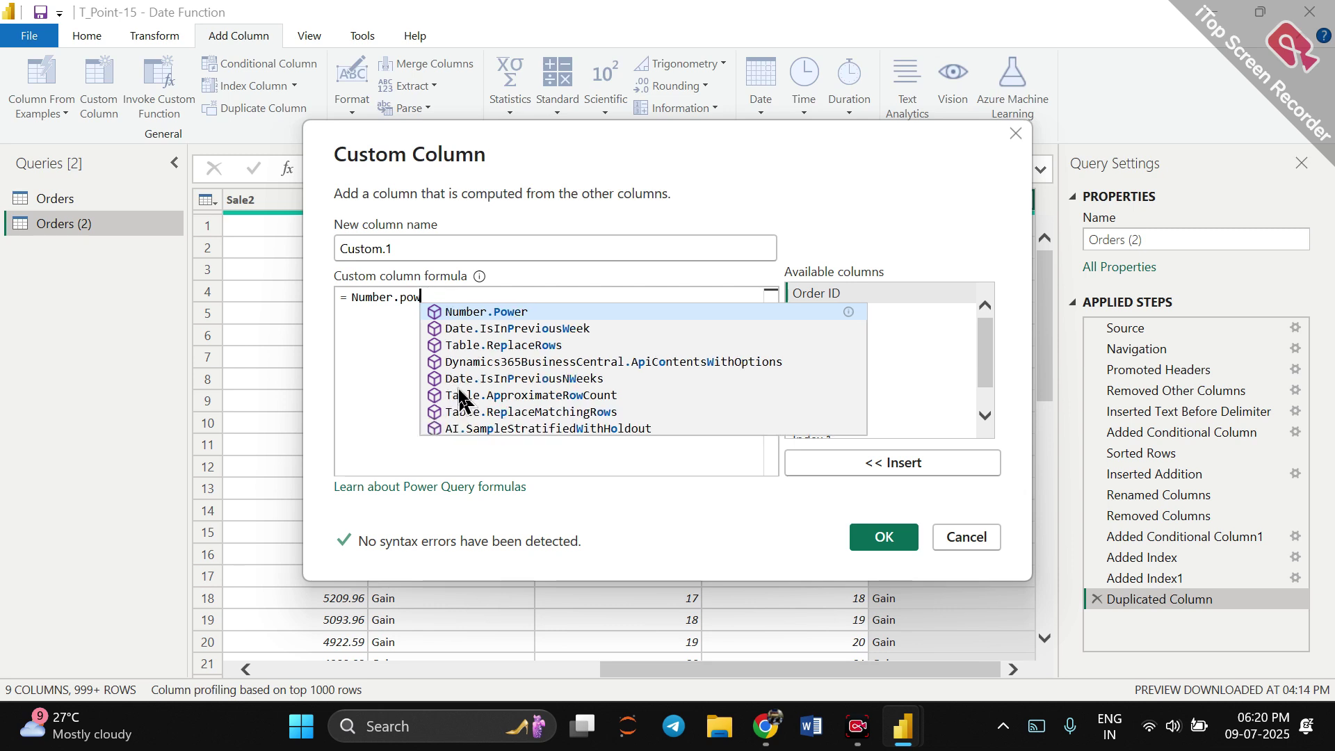
pyautogui.press('BackSpace')
pyautogui.press('BackSpace')
pyautogui.press('BackSpace')
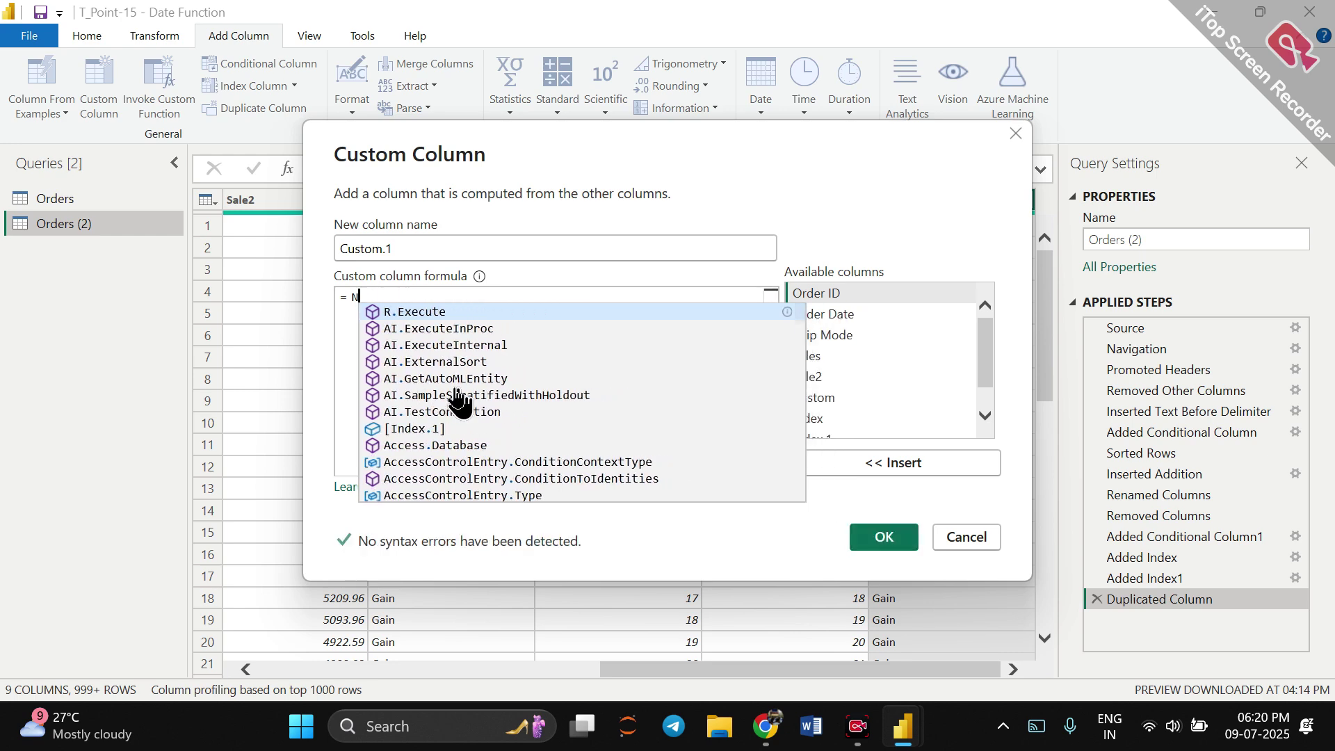
pyautogui.write('Text.upper')
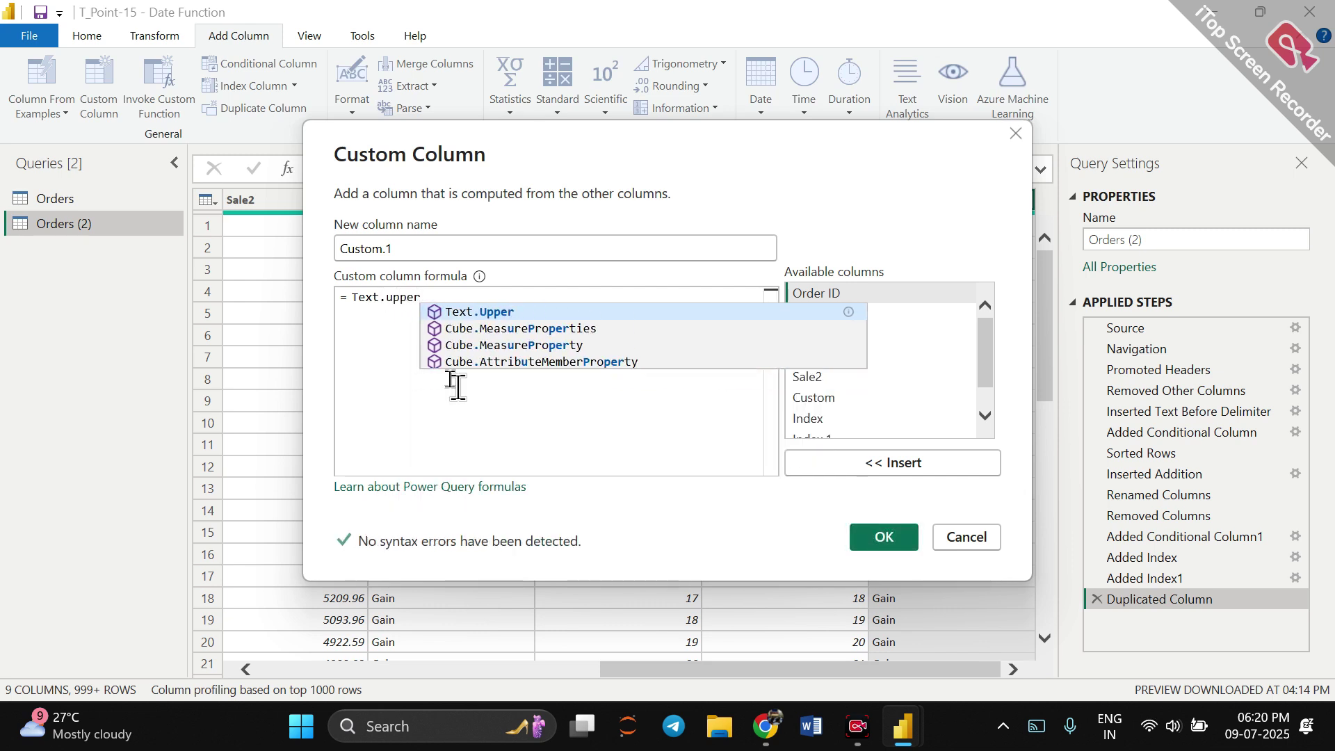
pyautogui.press('Tab')
pyautogui.click(409, 304)
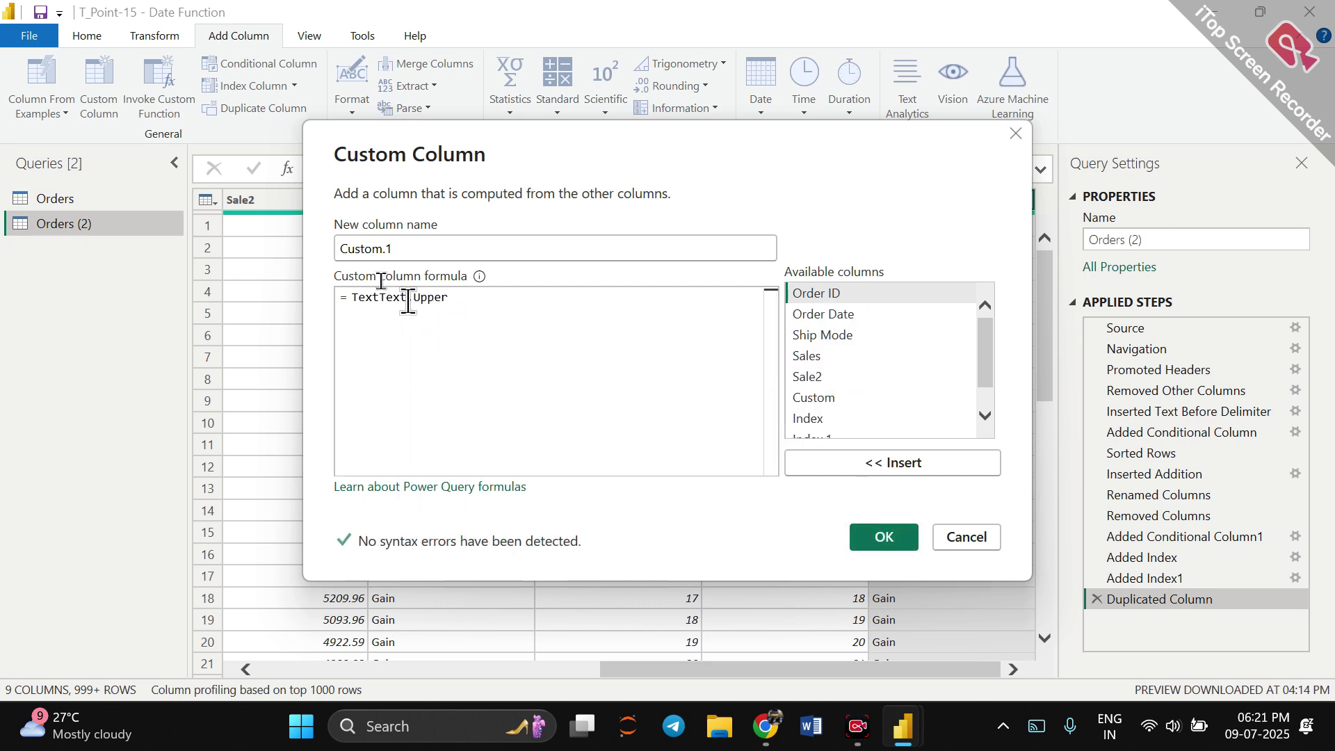
pyautogui.press('BackSpace')
pyautogui.press('BackSpace')
pyautogui.press('BackSpace')
pyautogui.press('BackSpace')
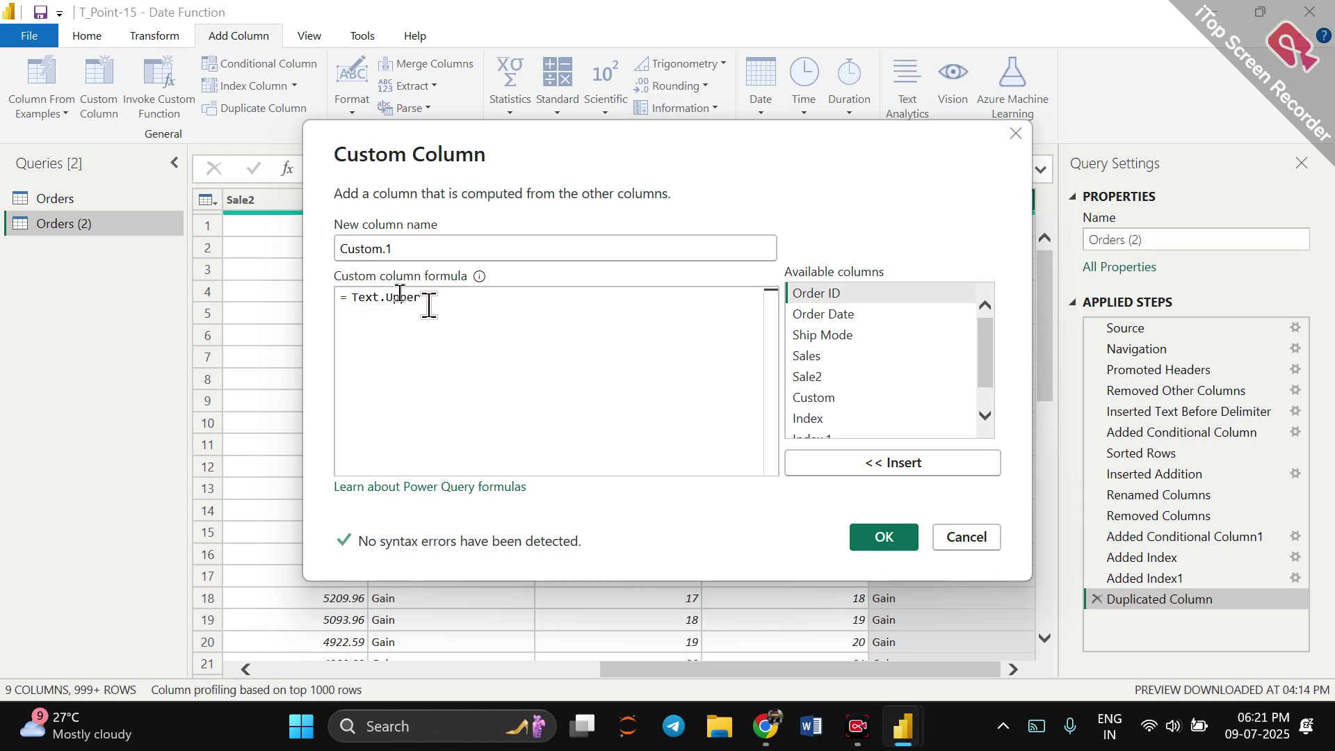
# Complete the formula as Text.Upper([Custom]), inserting the Custom column as the argument.
pyautogui.click(427, 300)
pyautogui.write('(')
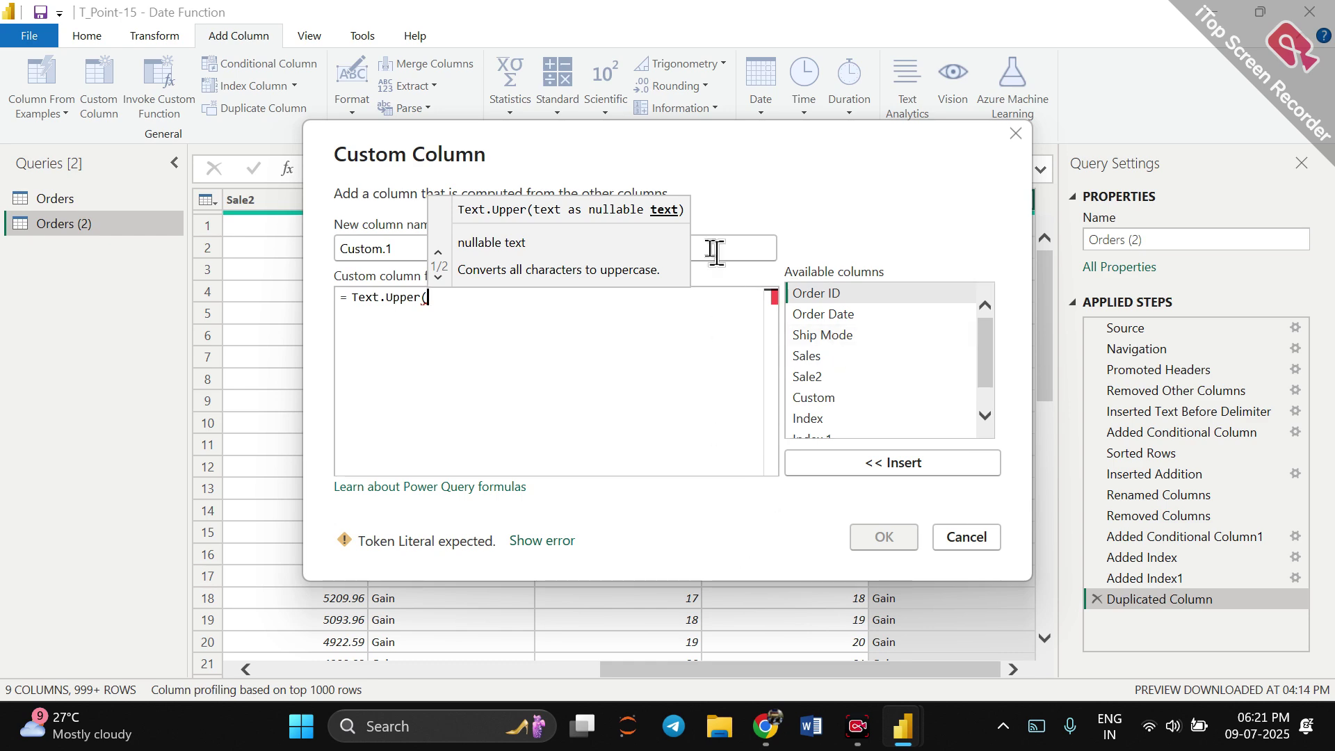
pyautogui.scroll(-2, 882, 403)
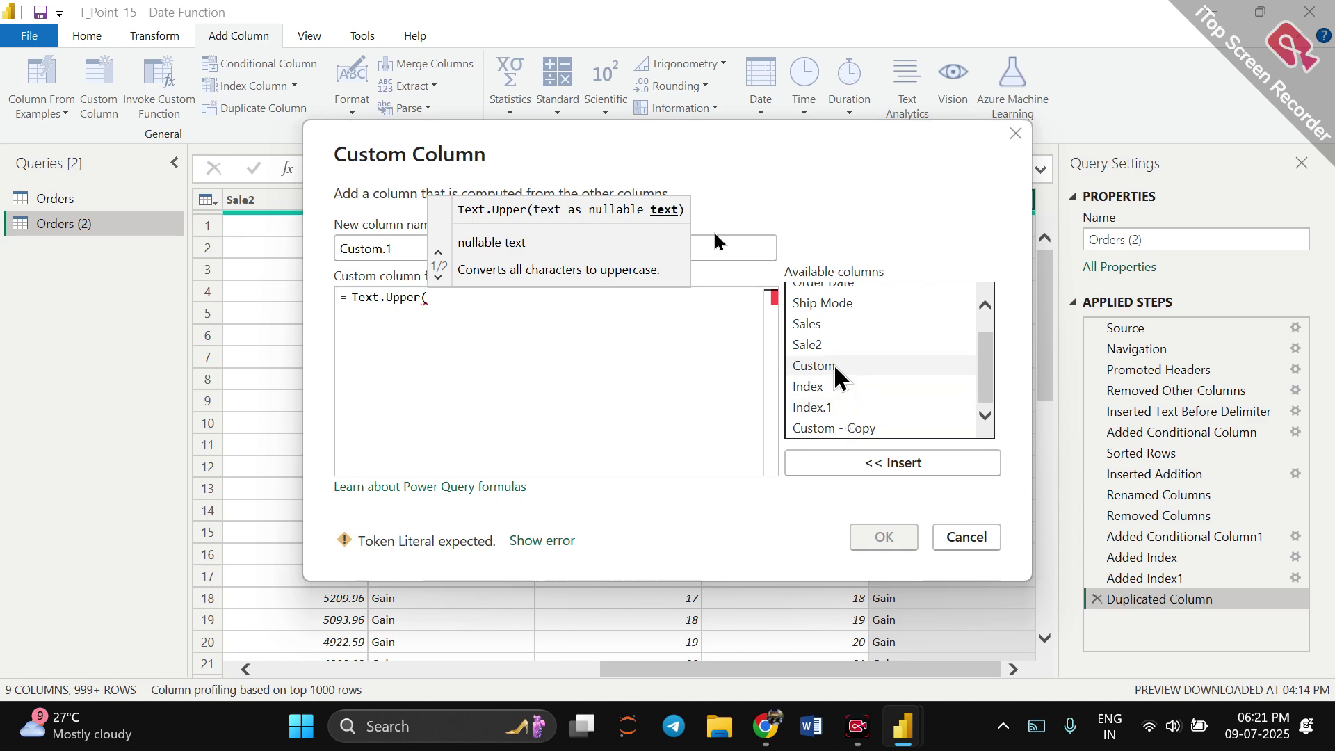
pyautogui.moveTo(742, 148); pyautogui.dragTo(720, 219)
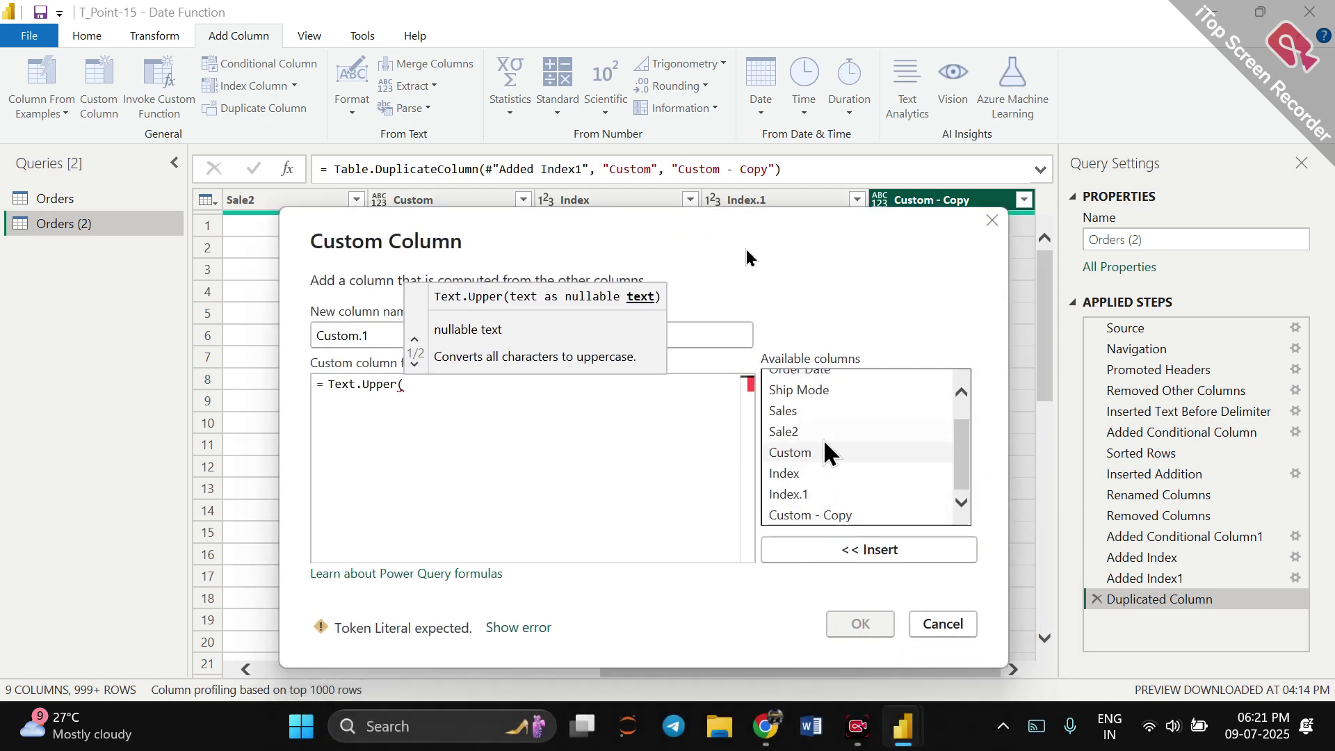
pyautogui.click(825, 453)
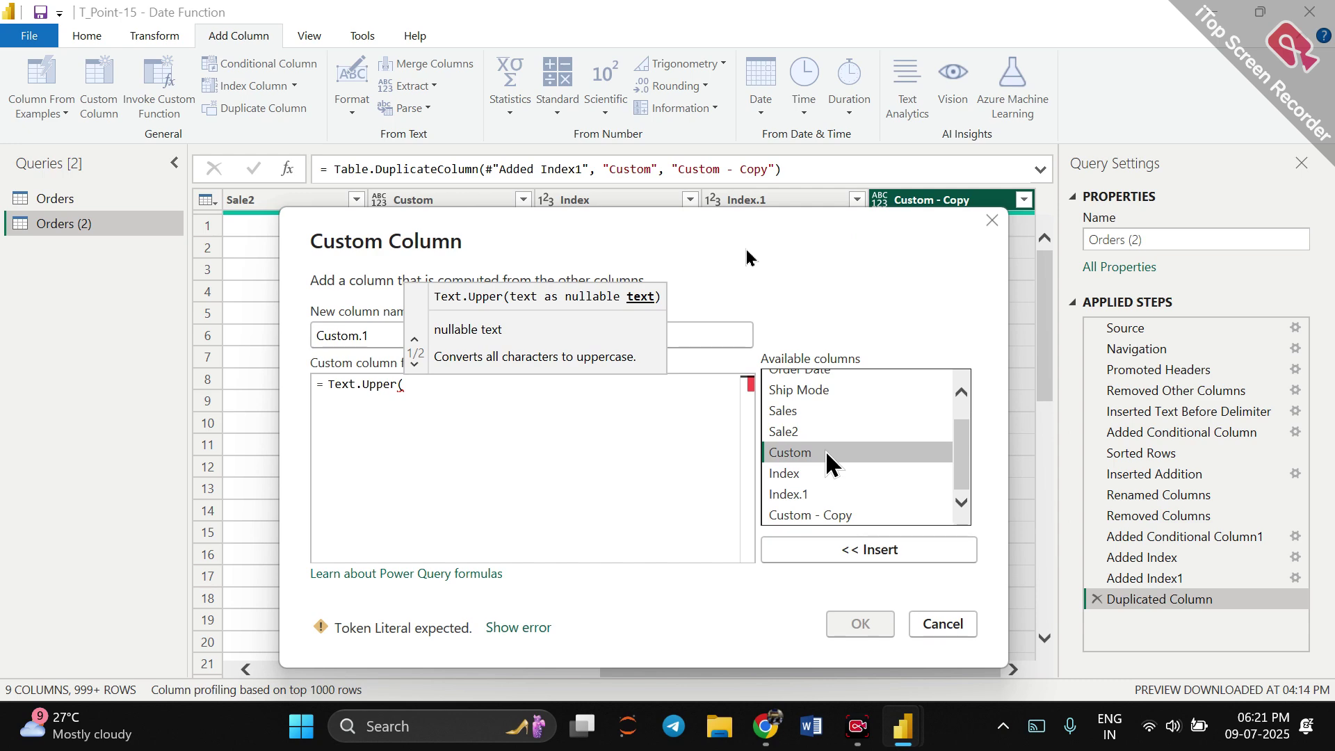
pyautogui.doubleClick(826, 452)
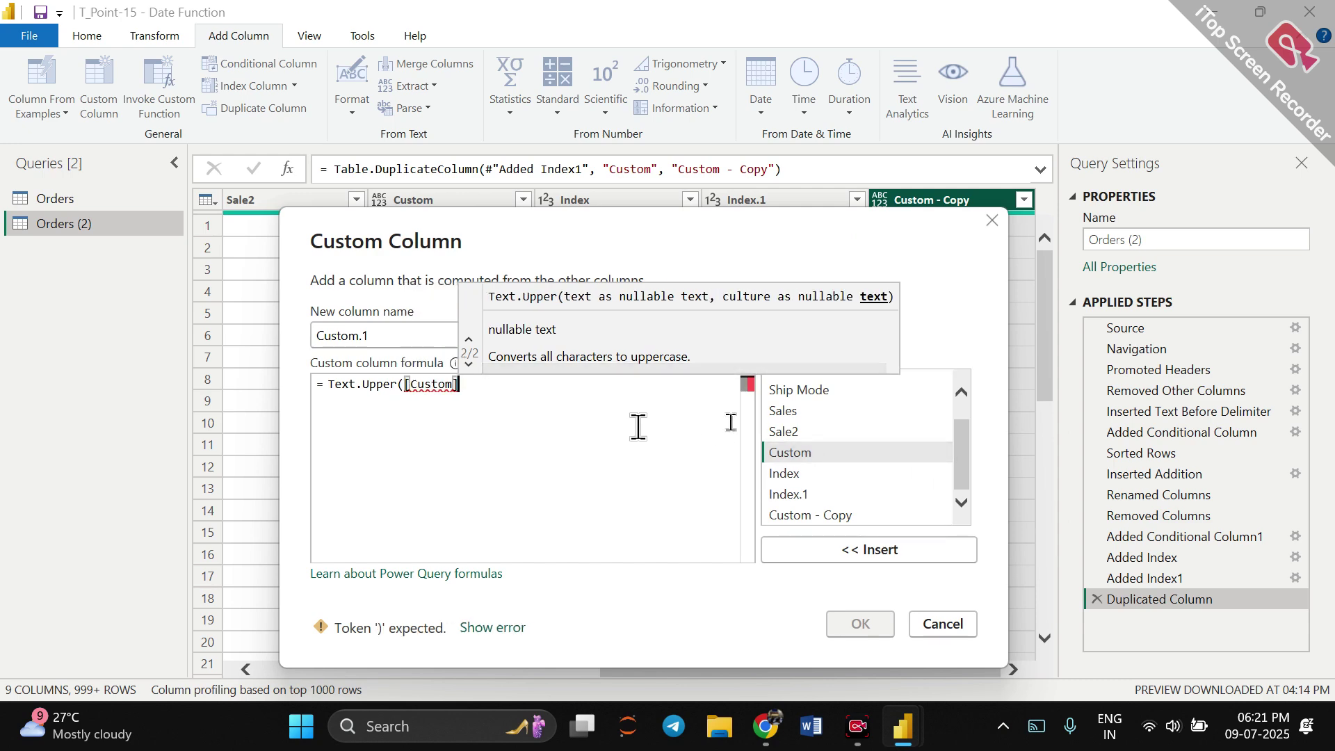
pyautogui.write(')')
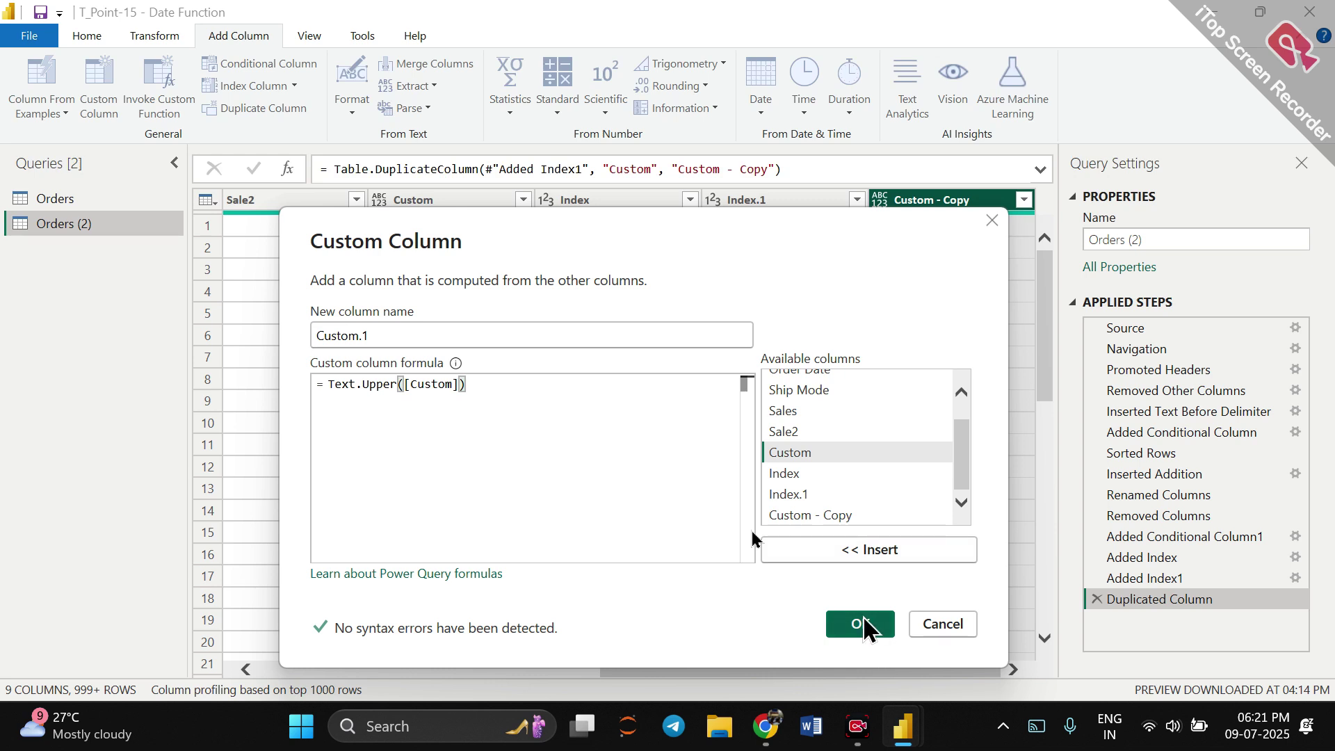
# Name the new column UpperCase and create it.
pyautogui.click(458, 332)
pyautogui.press('BackSpace')
pyautogui.press('BackSpace')
pyautogui.press('BackSpace')
pyautogui.press('BackSpace')
pyautogui.press('BackSpace')
pyautogui.press('BackSpace')
pyautogui.press('BackSpace')
pyautogui.press('BackSpace')
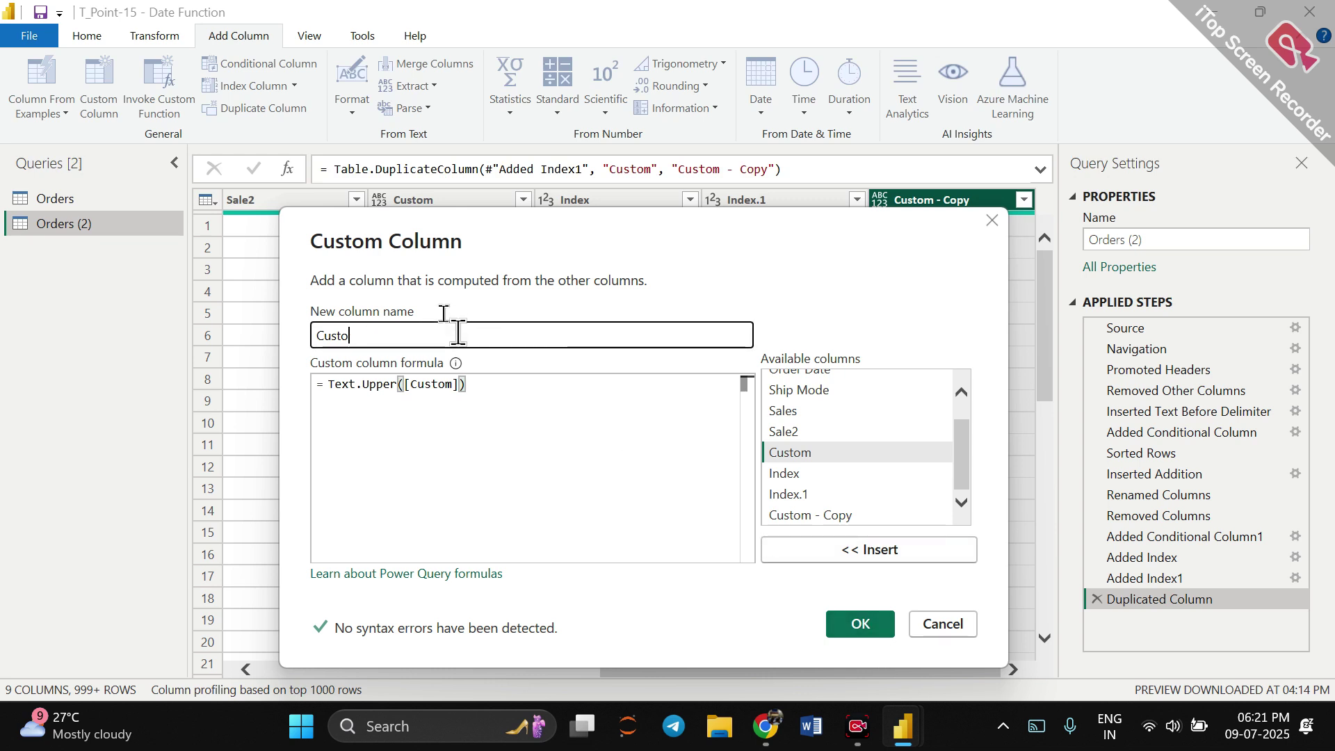
pyautogui.write('UpperCase')
pyautogui.click(849, 633)
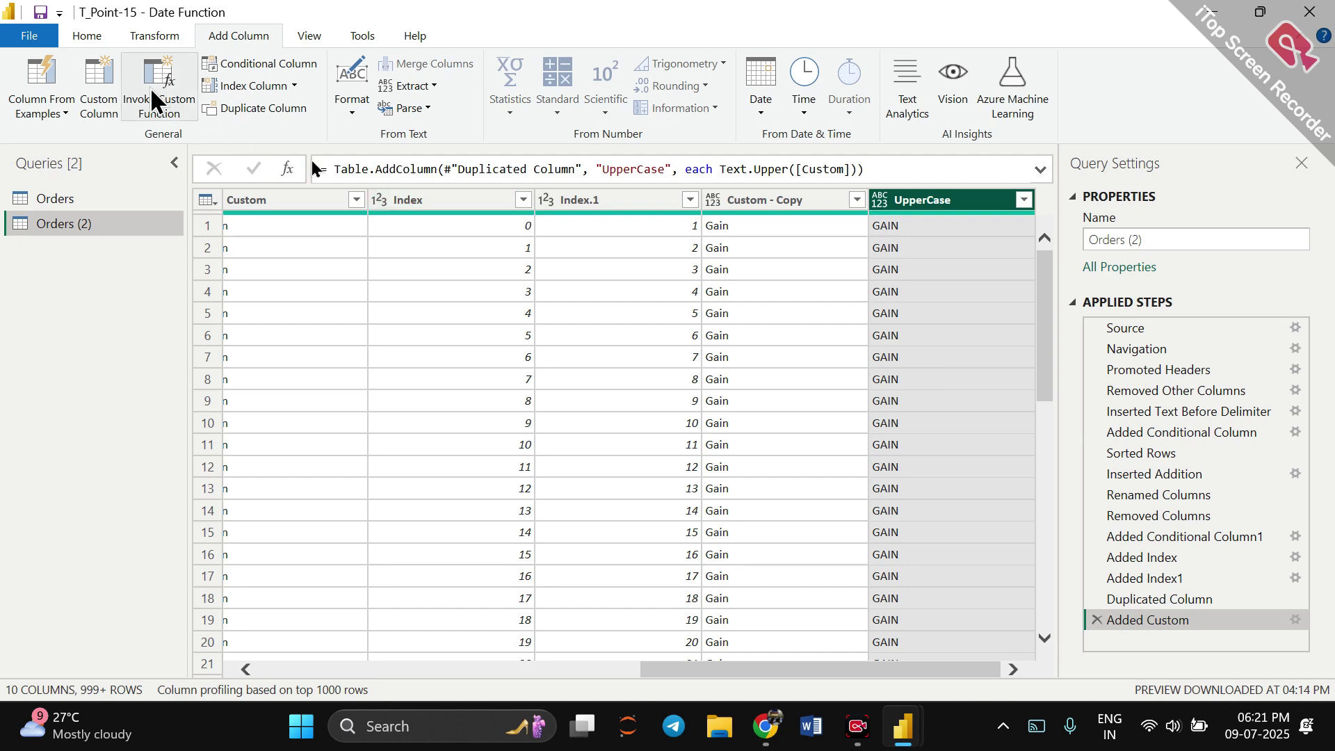
# Start another custom column with a formula beginning with "Number.".
pyautogui.click(94, 82)
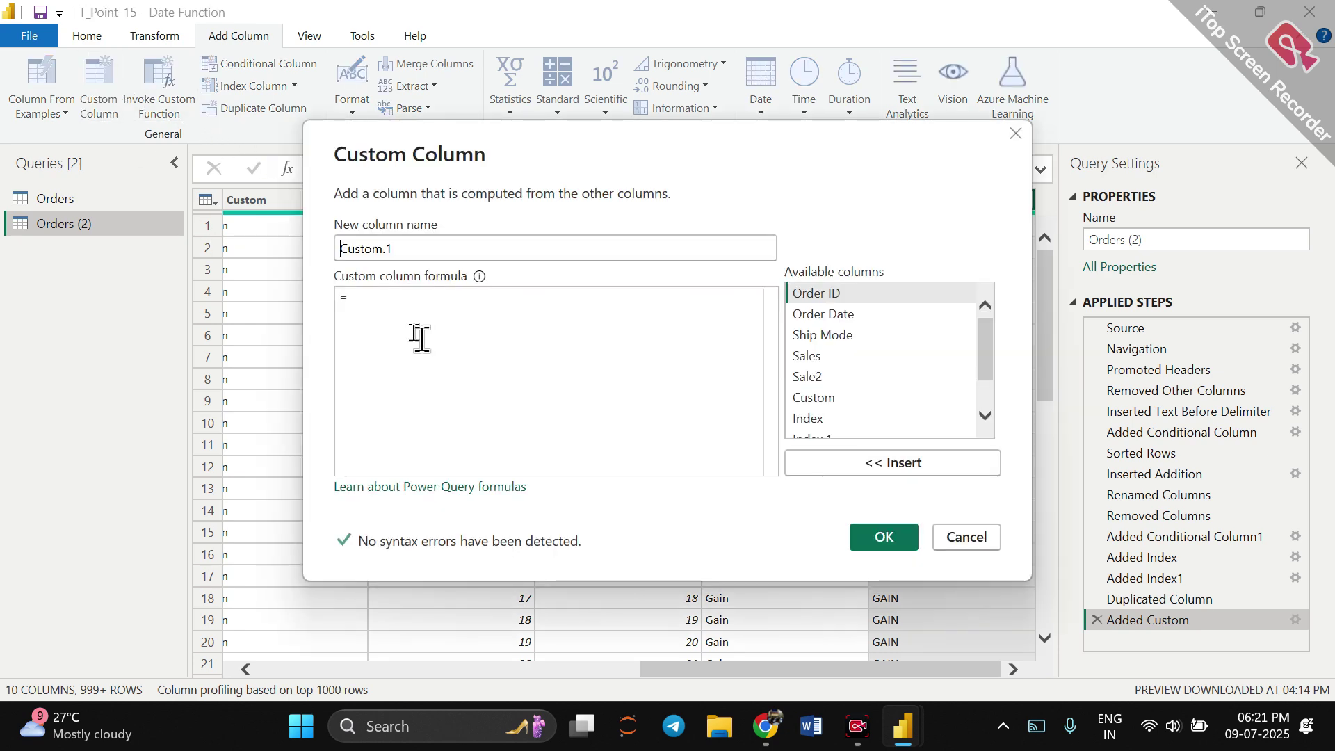
pyautogui.click(419, 306)
pyautogui.write('Nu,be')
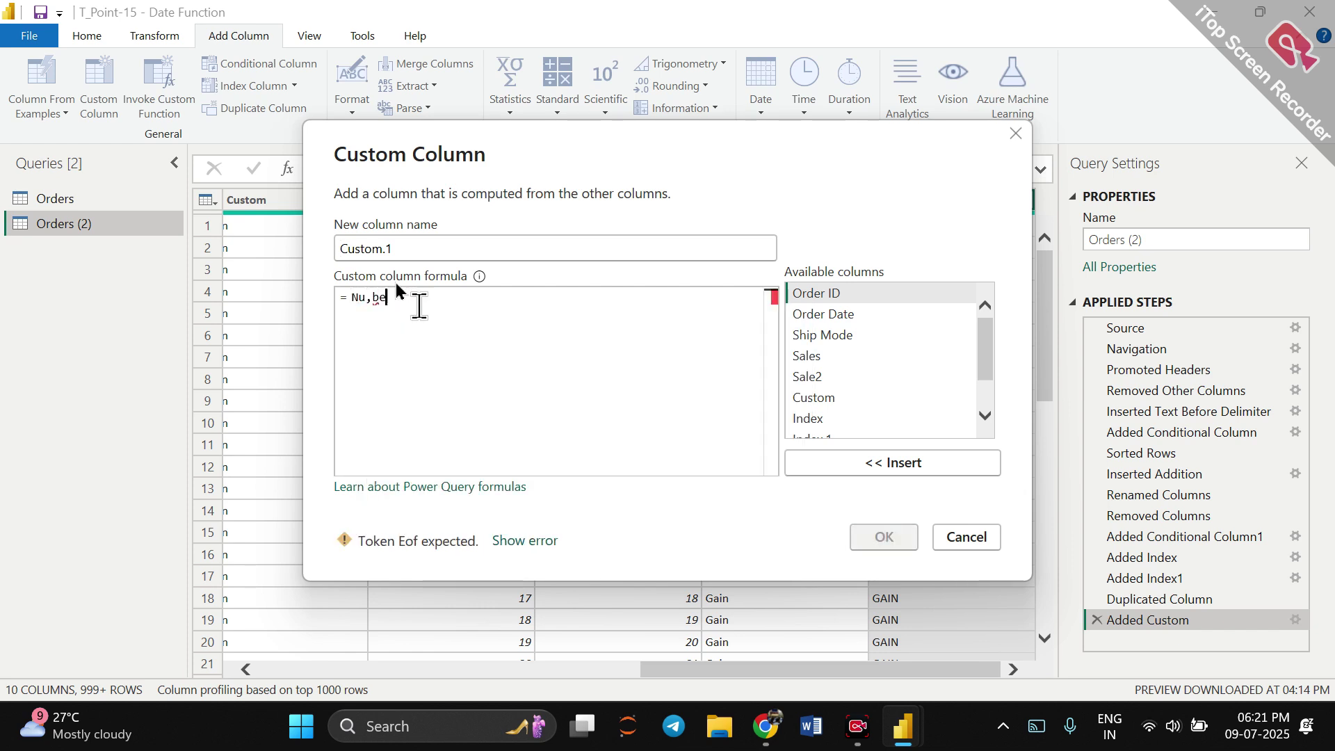
pyautogui.press('BackSpace')
pyautogui.press('BackSpace')
pyautogui.press('BackSpace')
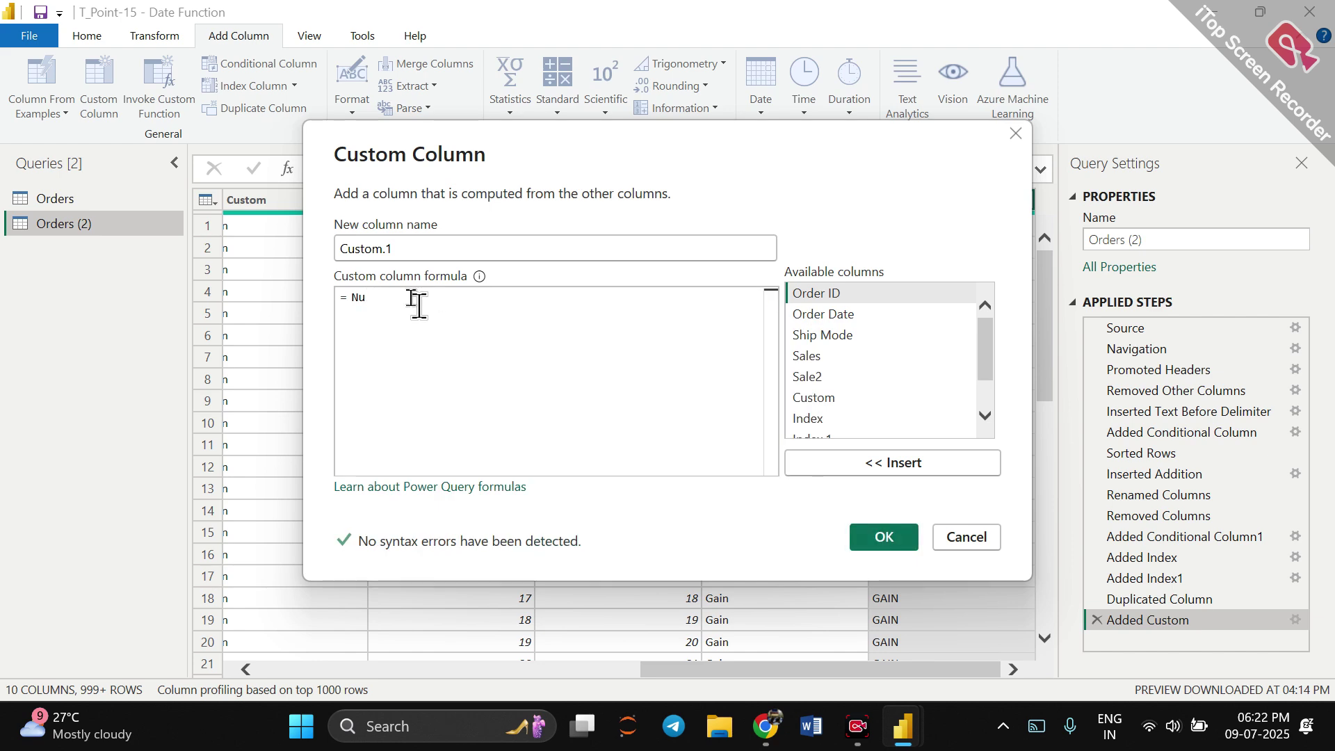
pyautogui.write('b')
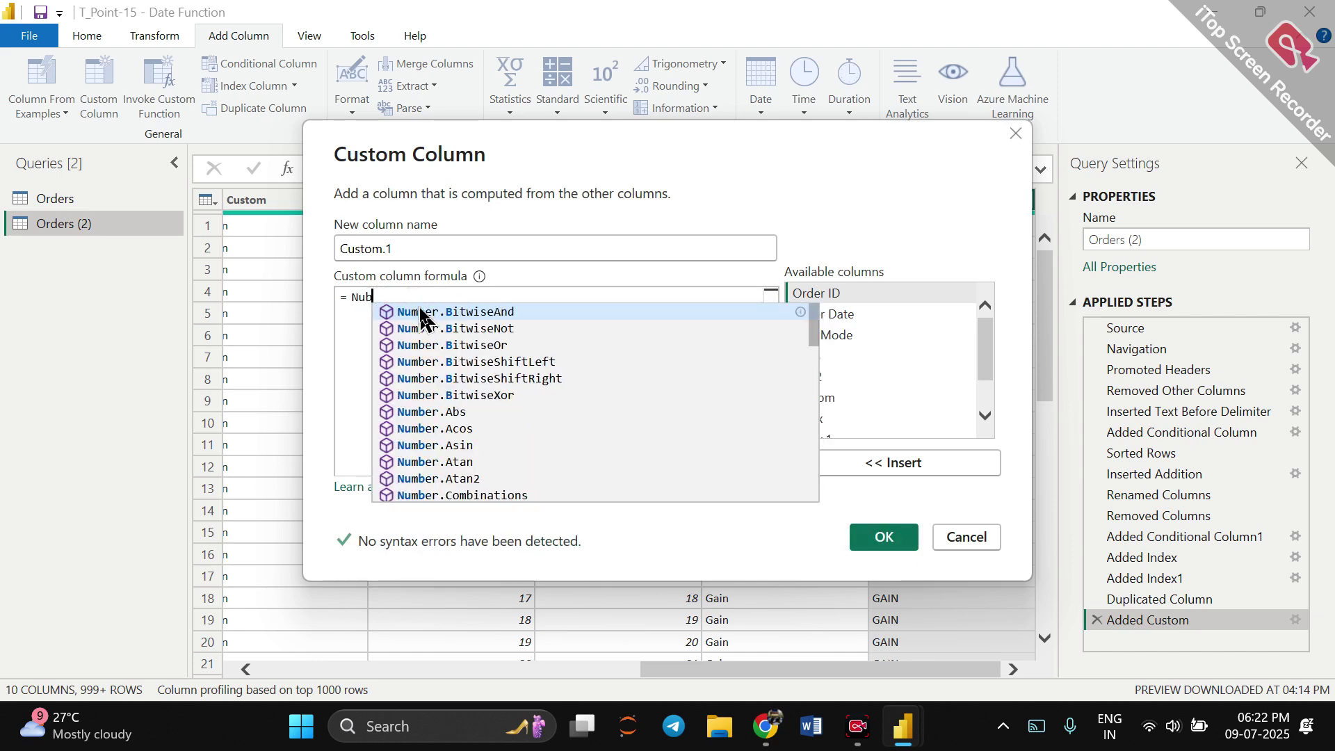
pyautogui.press('BackSpace')
pyautogui.write('mber')
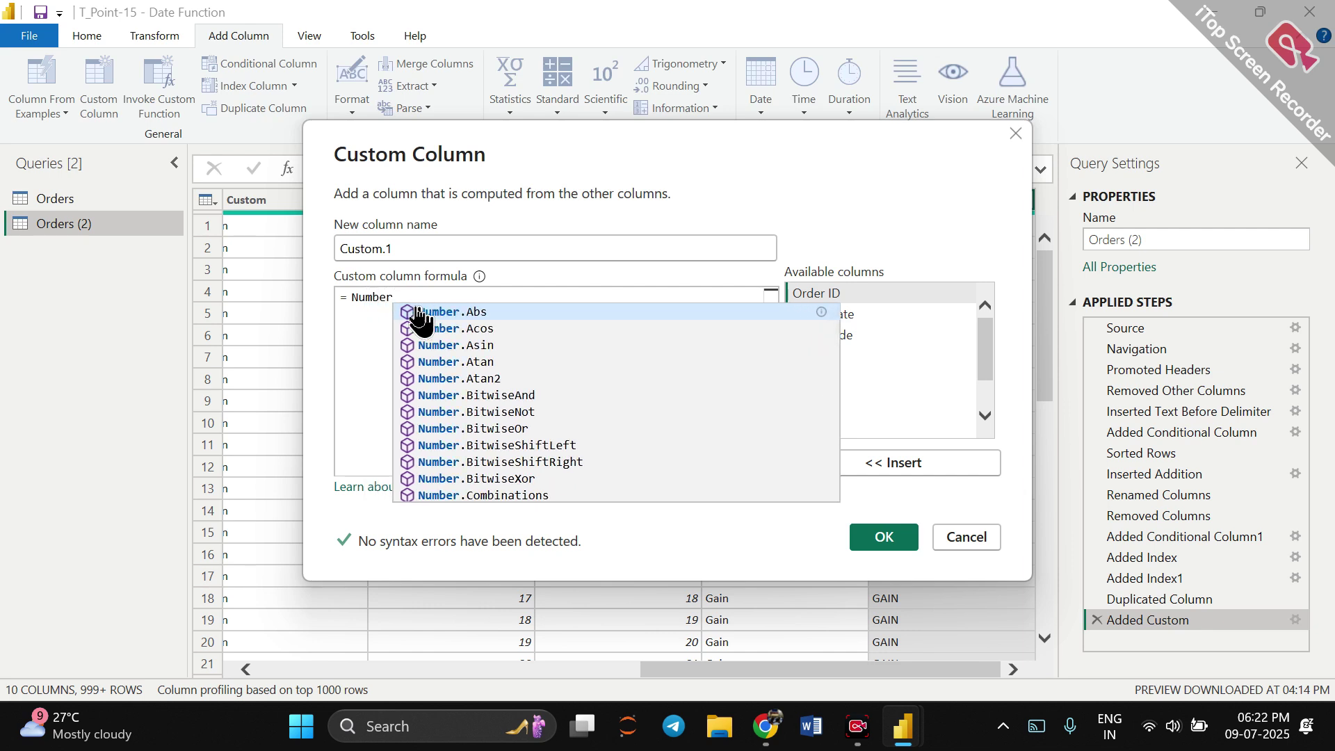
pyautogui.write('.')
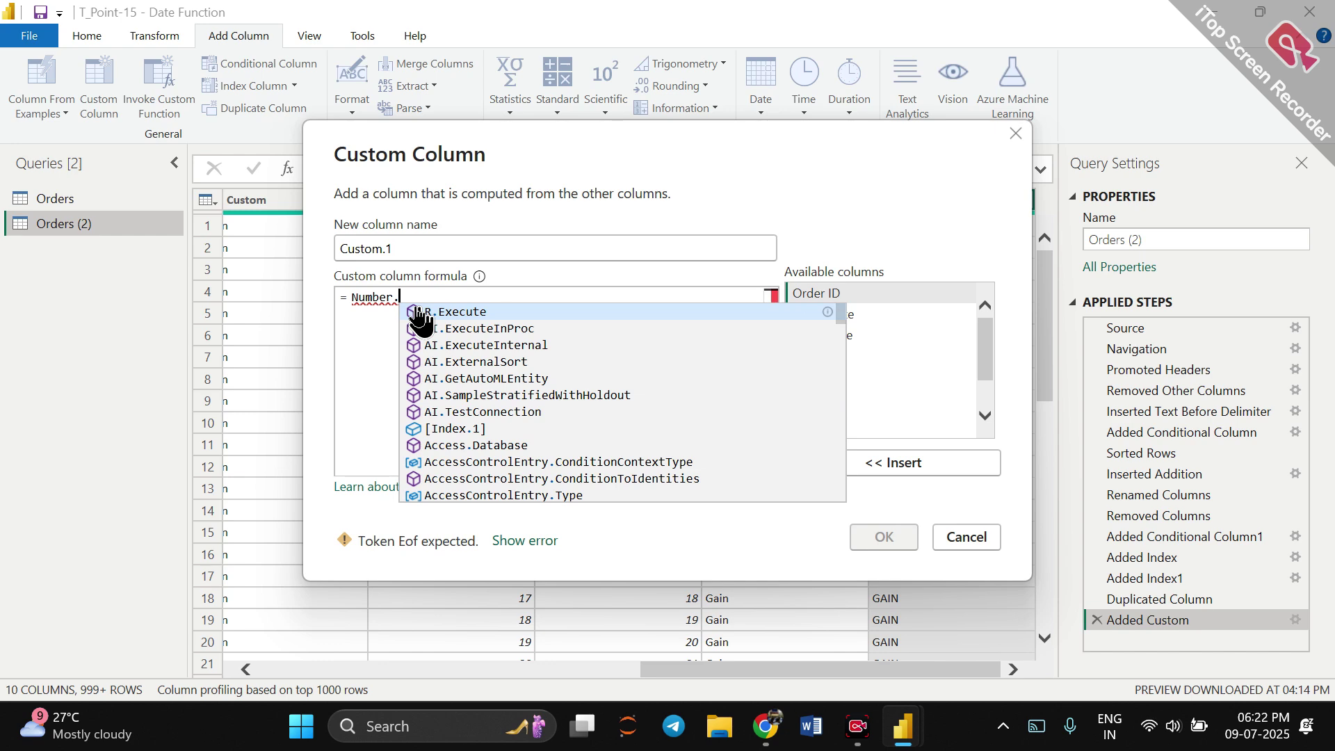
# Complete the function name as Number.Power and remove the duplicated Number prefix from the formula.
pyautogui.write('power')
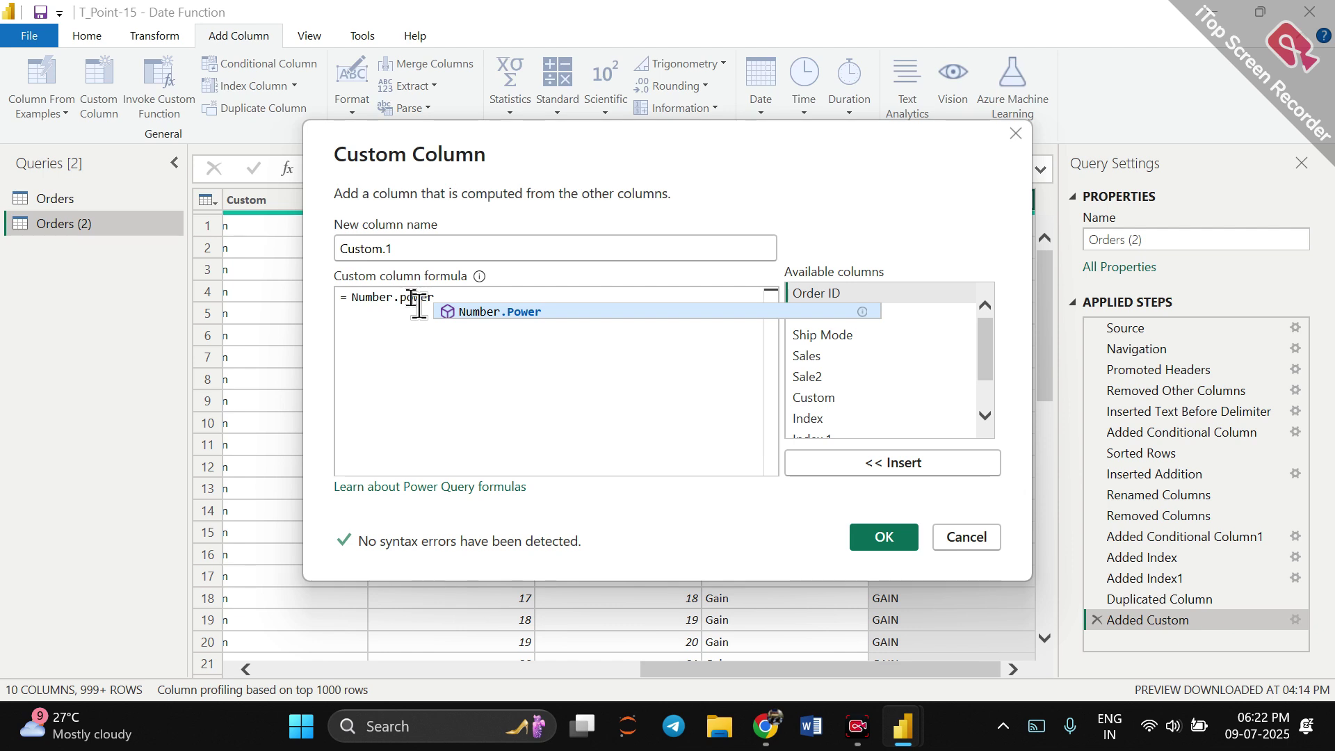
pyautogui.press('Tab')
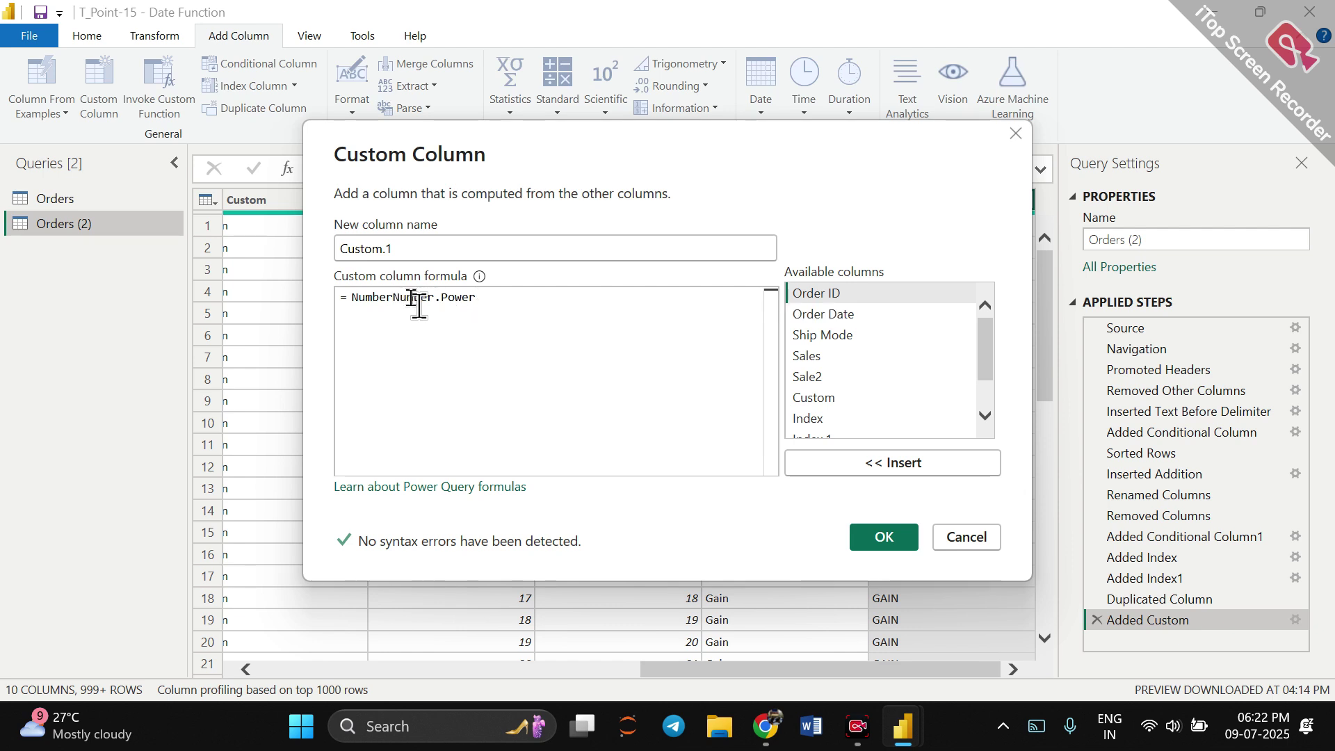
pyautogui.click(434, 299)
pyautogui.press('BackSpace')
pyautogui.press('BackSpace')
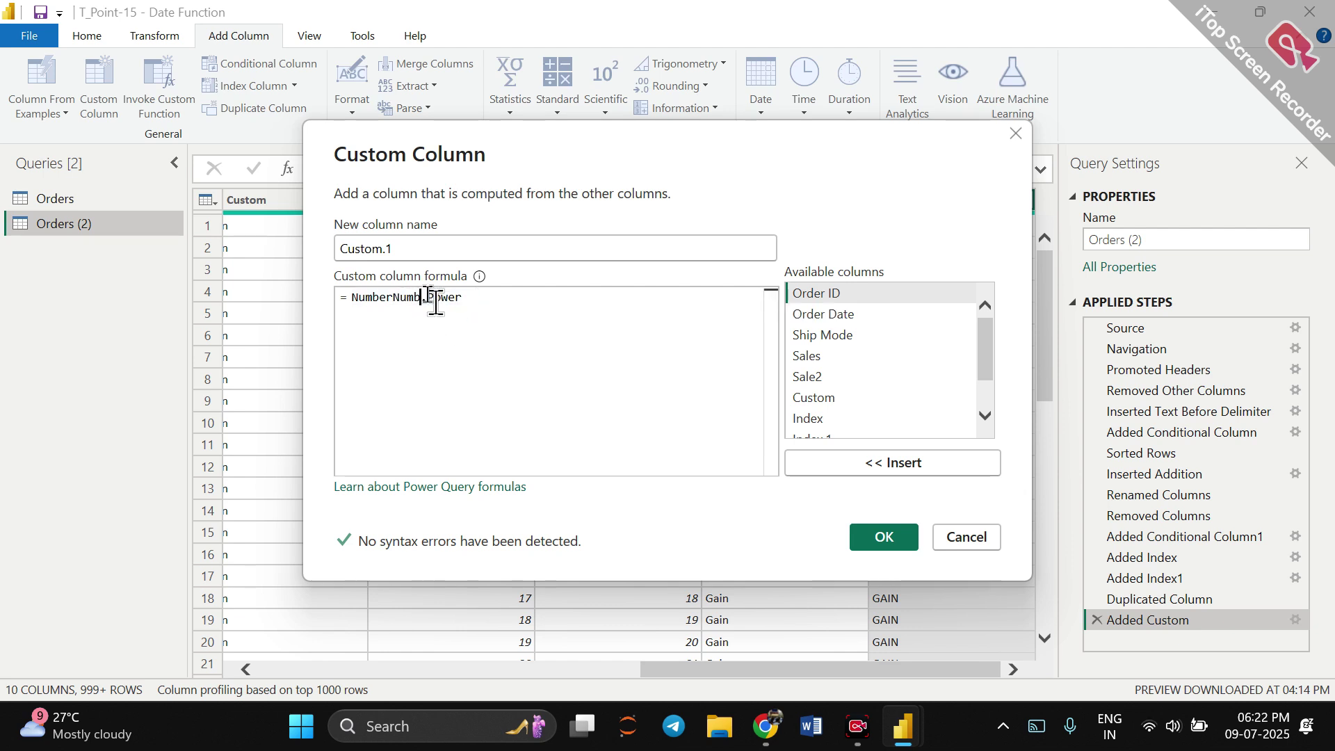
pyautogui.press('BackSpace')
pyautogui.press('BackSpace')
pyautogui.press('BackSpace')
pyautogui.press('BackSpace')
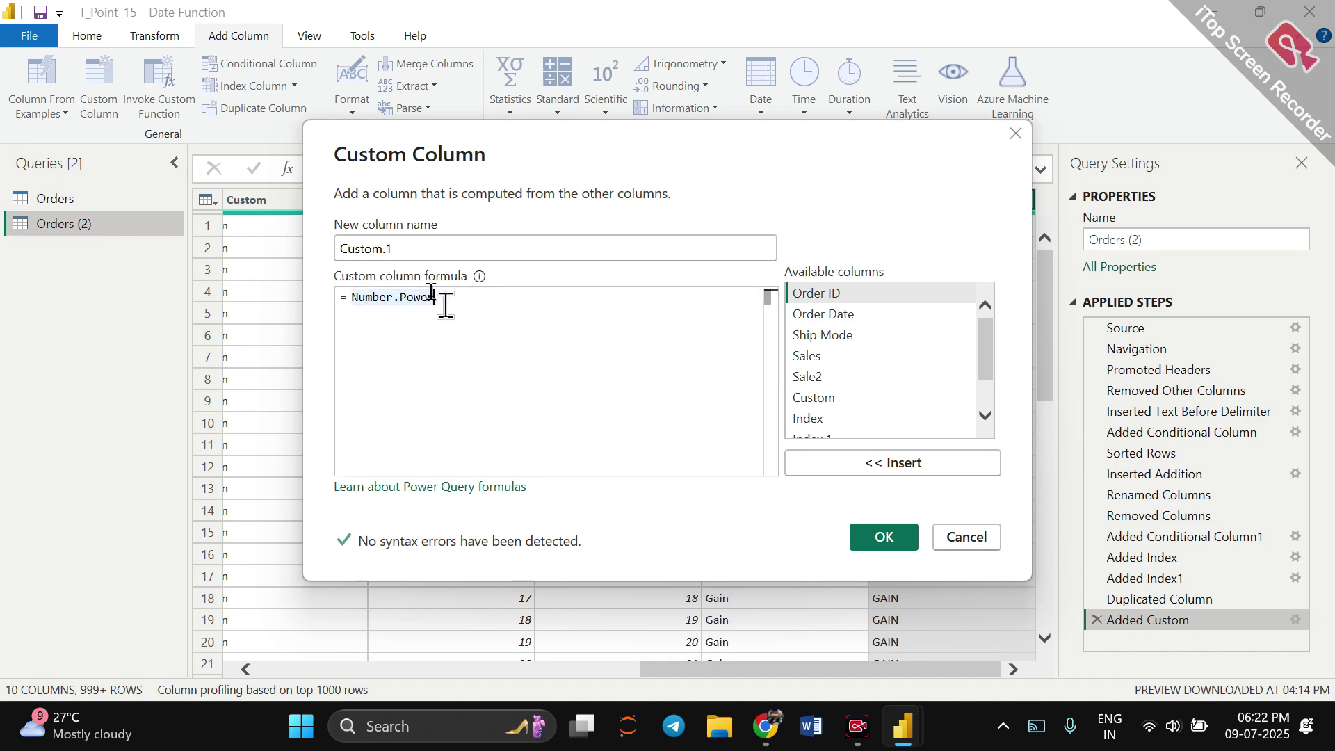
pyautogui.click(445, 301)
pyautogui.hotkey('ctrl', 'space')
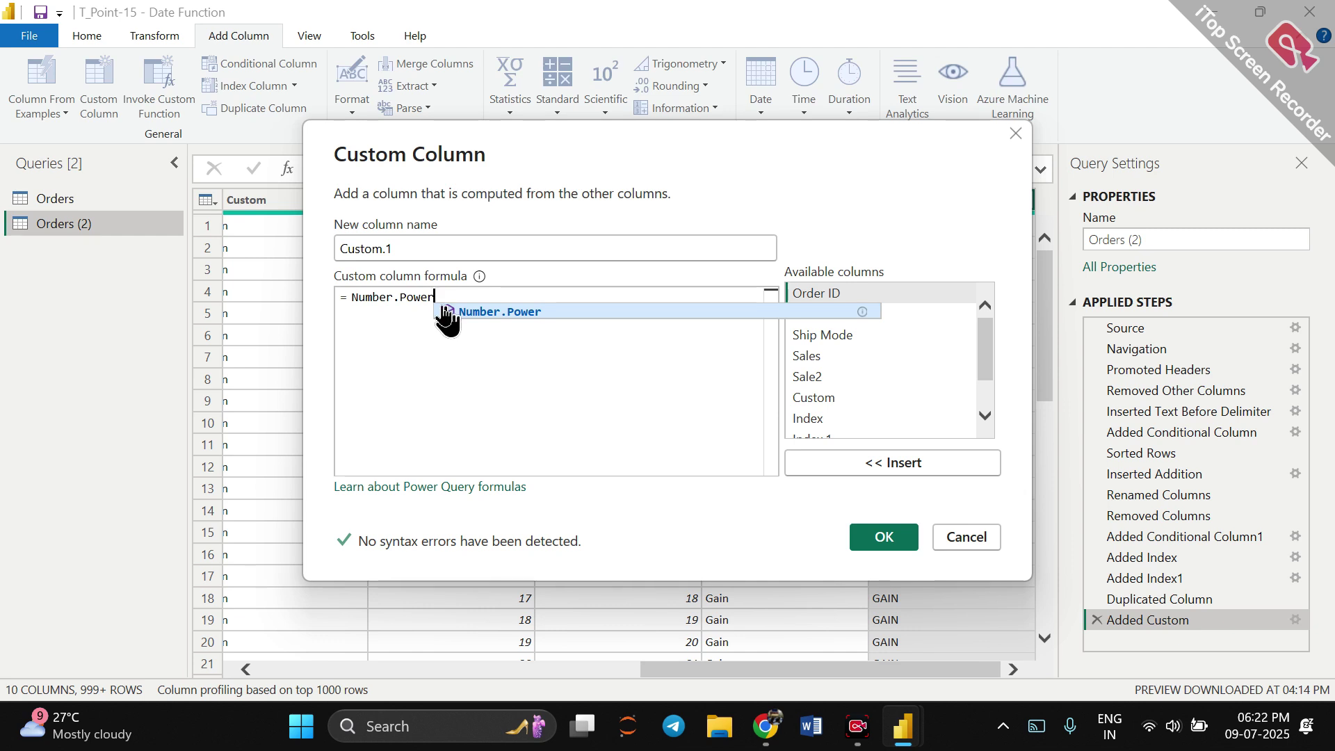
pyautogui.click(449, 313)
pyautogui.moveTo(406, 297)
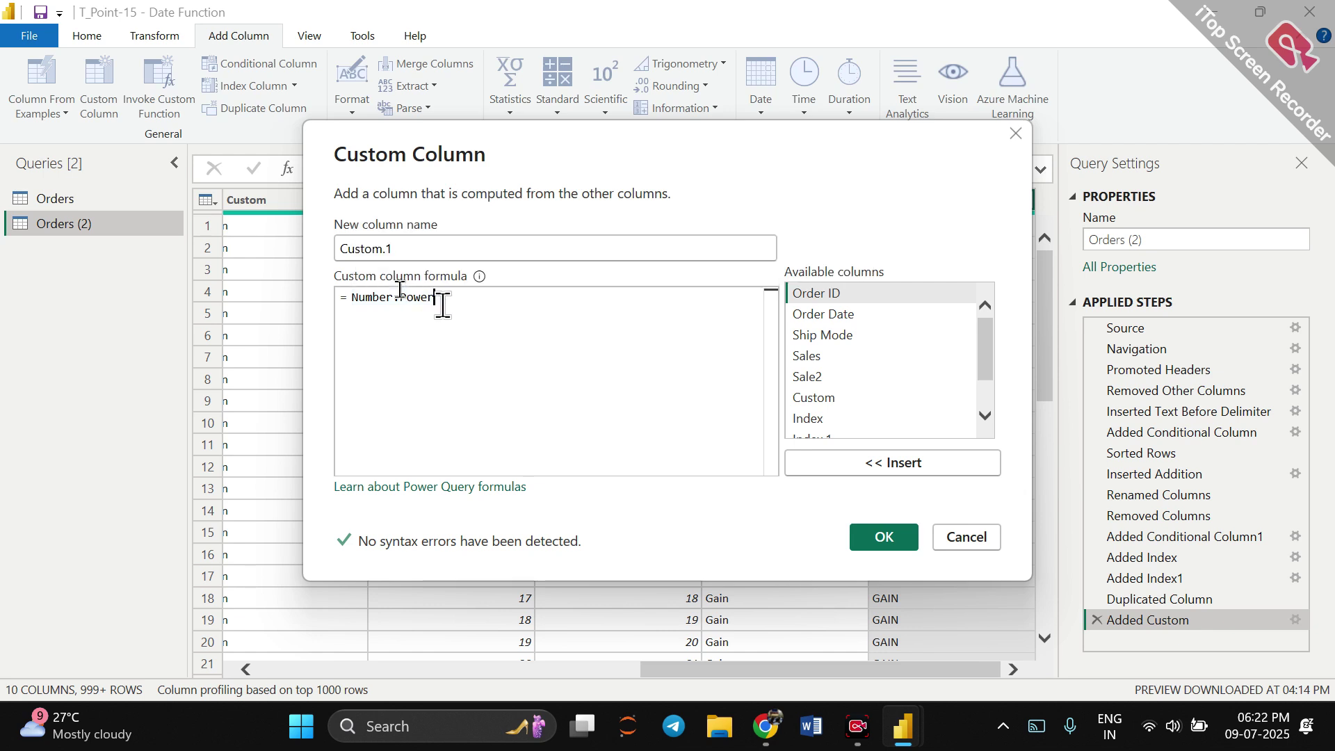
# Complete the formula as Number.Power([Sales],2), inserting the Sales column as the first argument.
pyautogui.write('(')
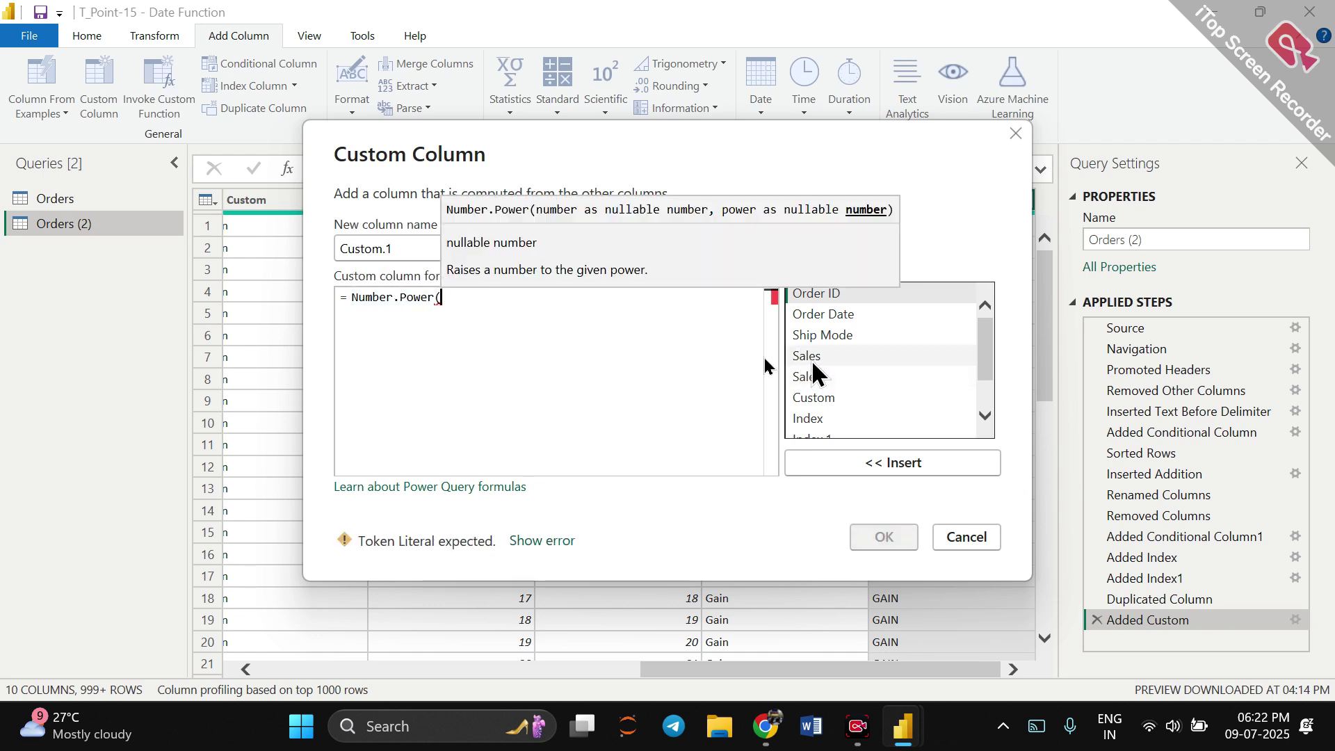
pyautogui.scroll(-1, 811, 360)
pyautogui.scroll(1, 812, 363)
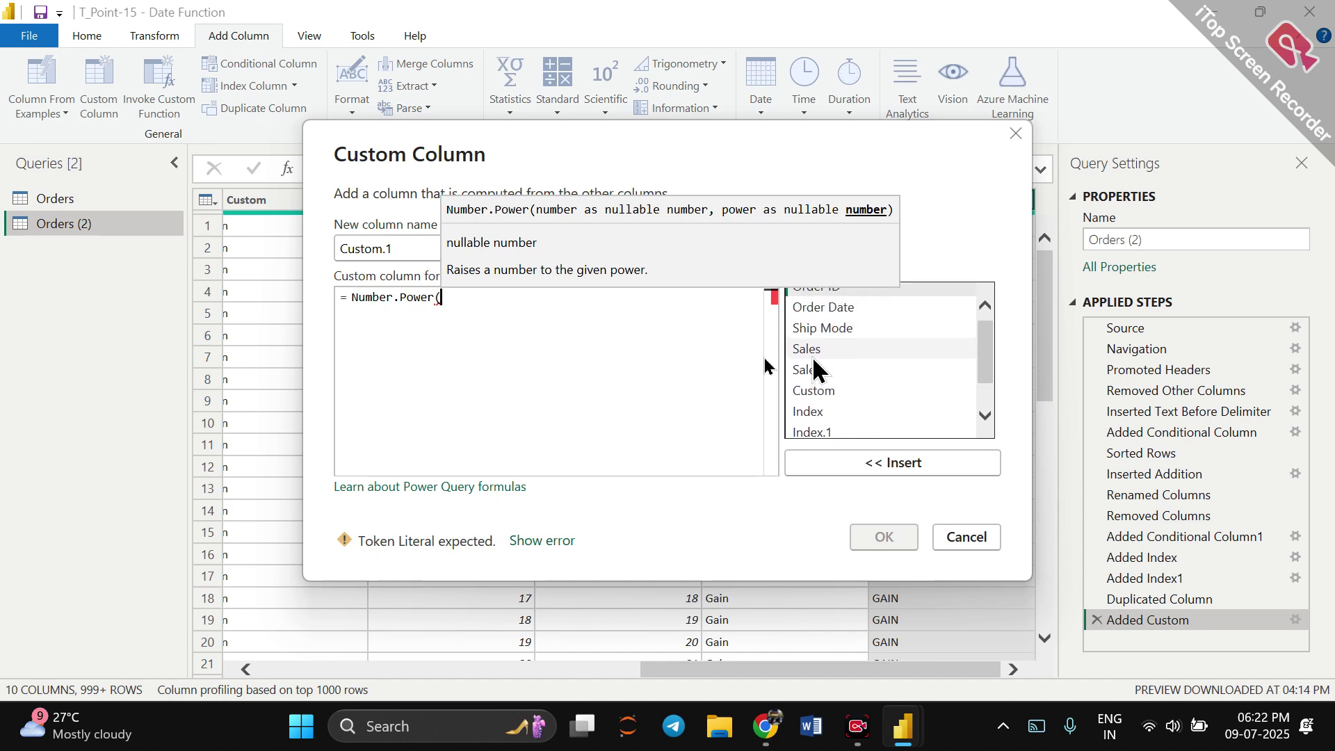
pyautogui.doubleClick(812, 348)
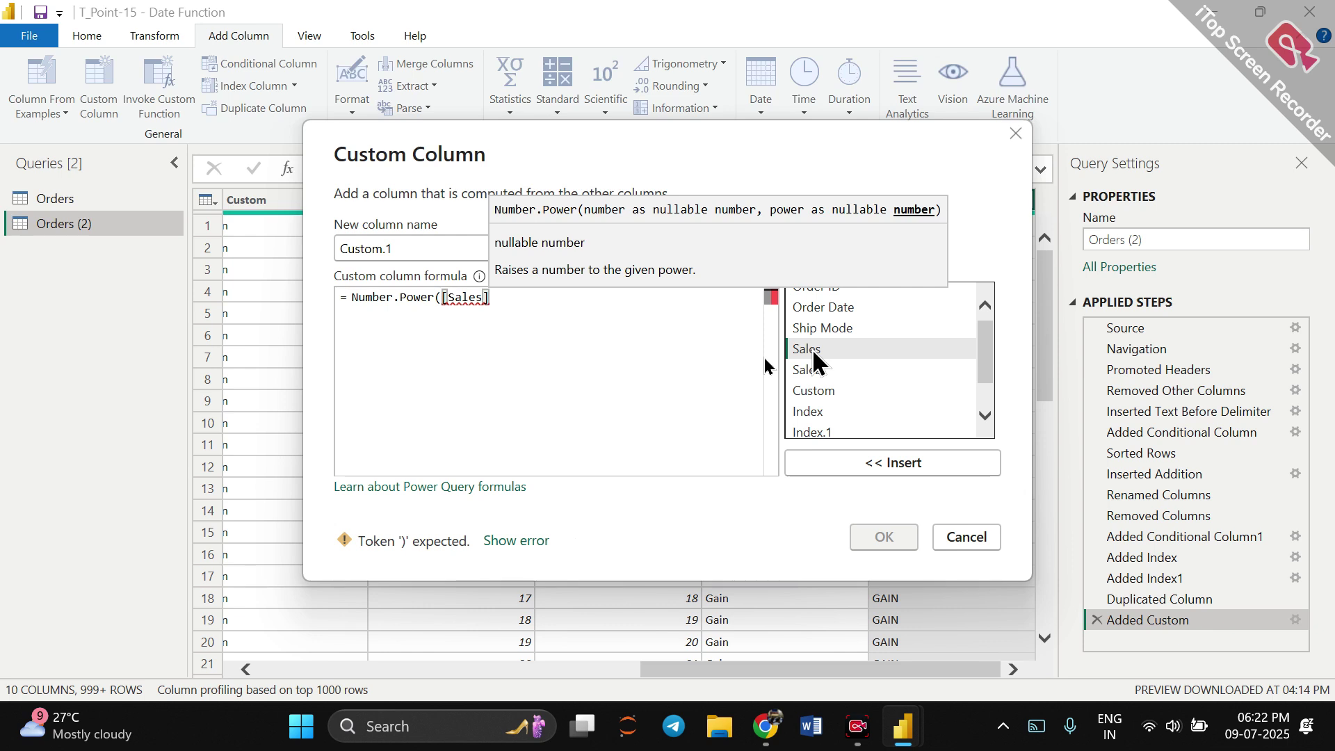
pyautogui.write(',2')
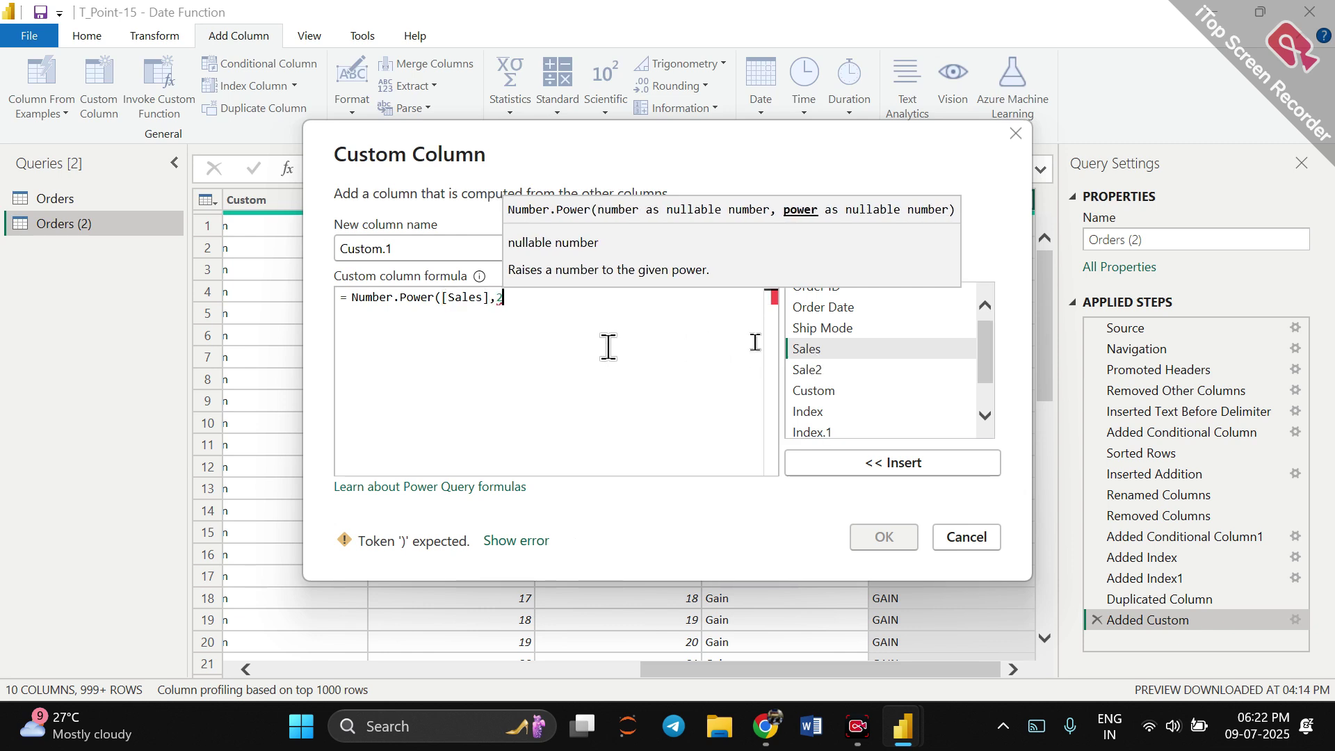
pyautogui.write(')')
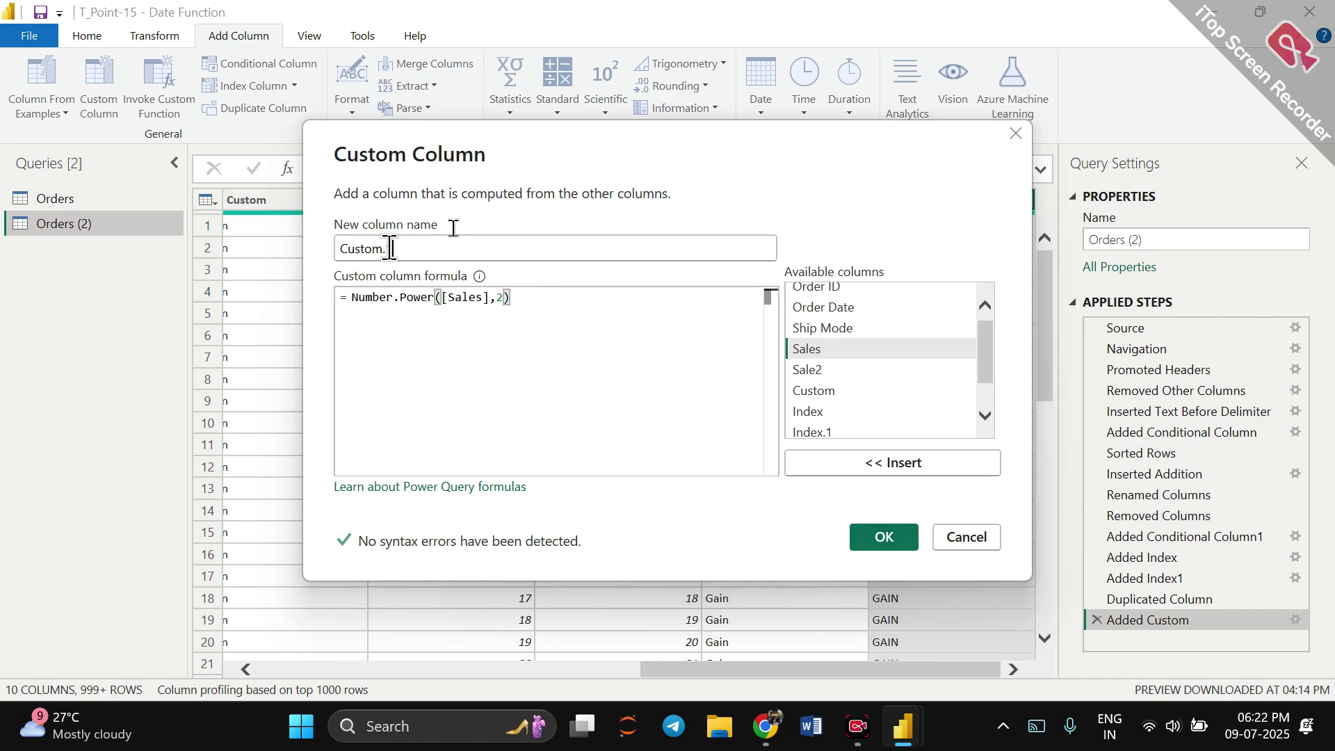
# Name the new column power and create it.
pyautogui.moveTo(393, 249); pyautogui.dragTo(313, 250)
pyautogui.write('power')
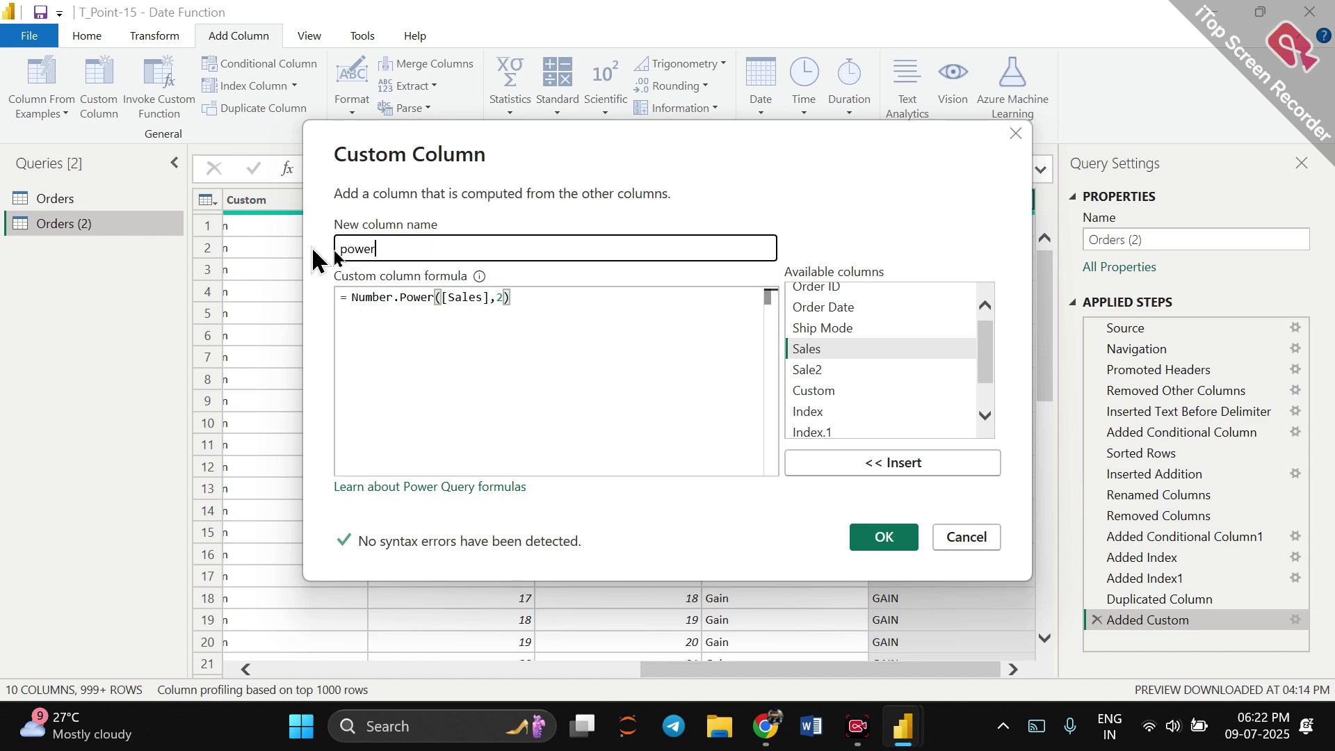
pyautogui.click(886, 538)
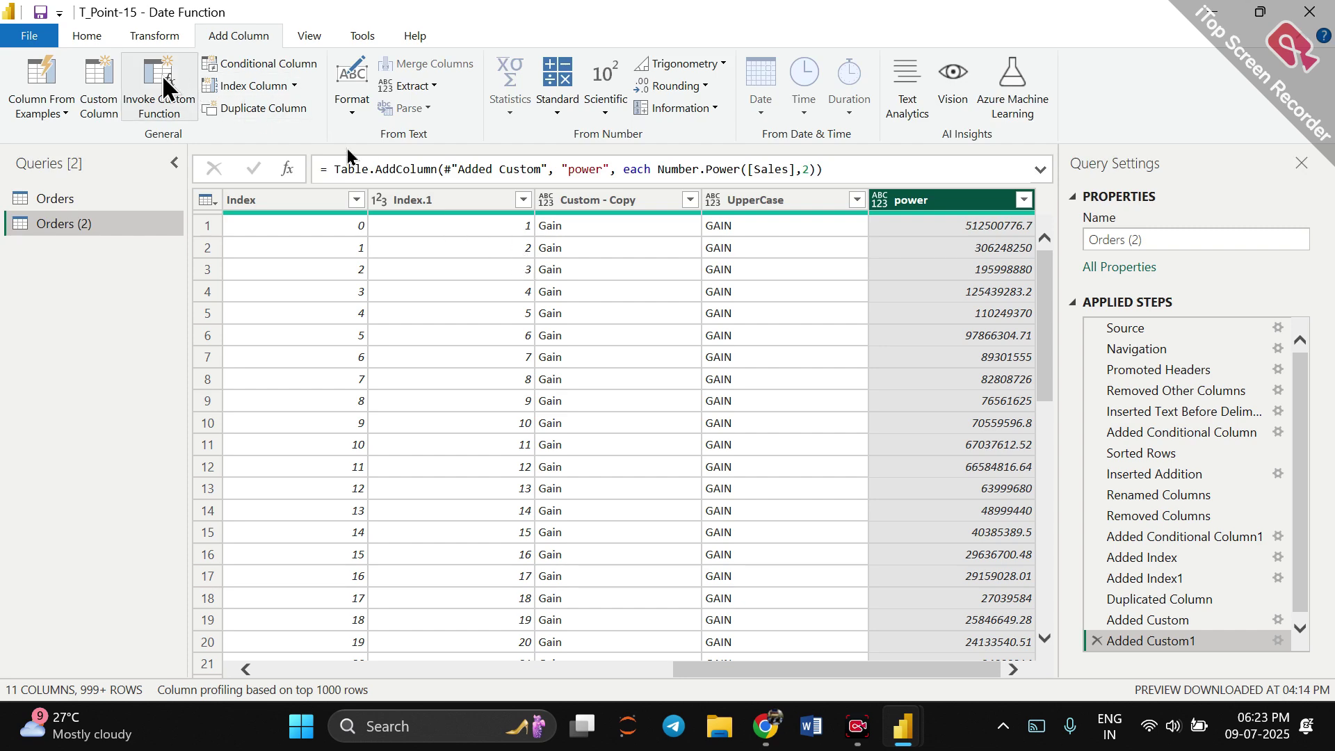
# Start a new manually entered table and name its first column State.
pyautogui.click(138, 33)
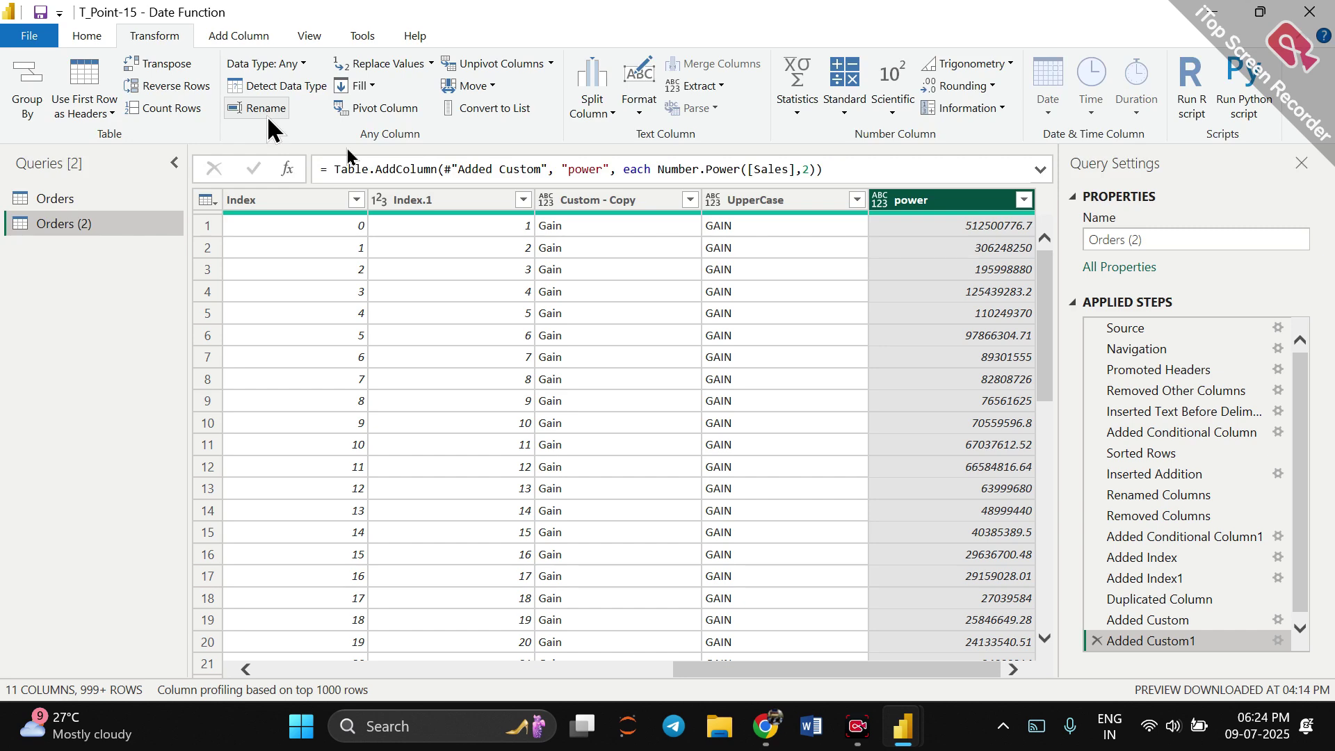
pyautogui.click(87, 35)
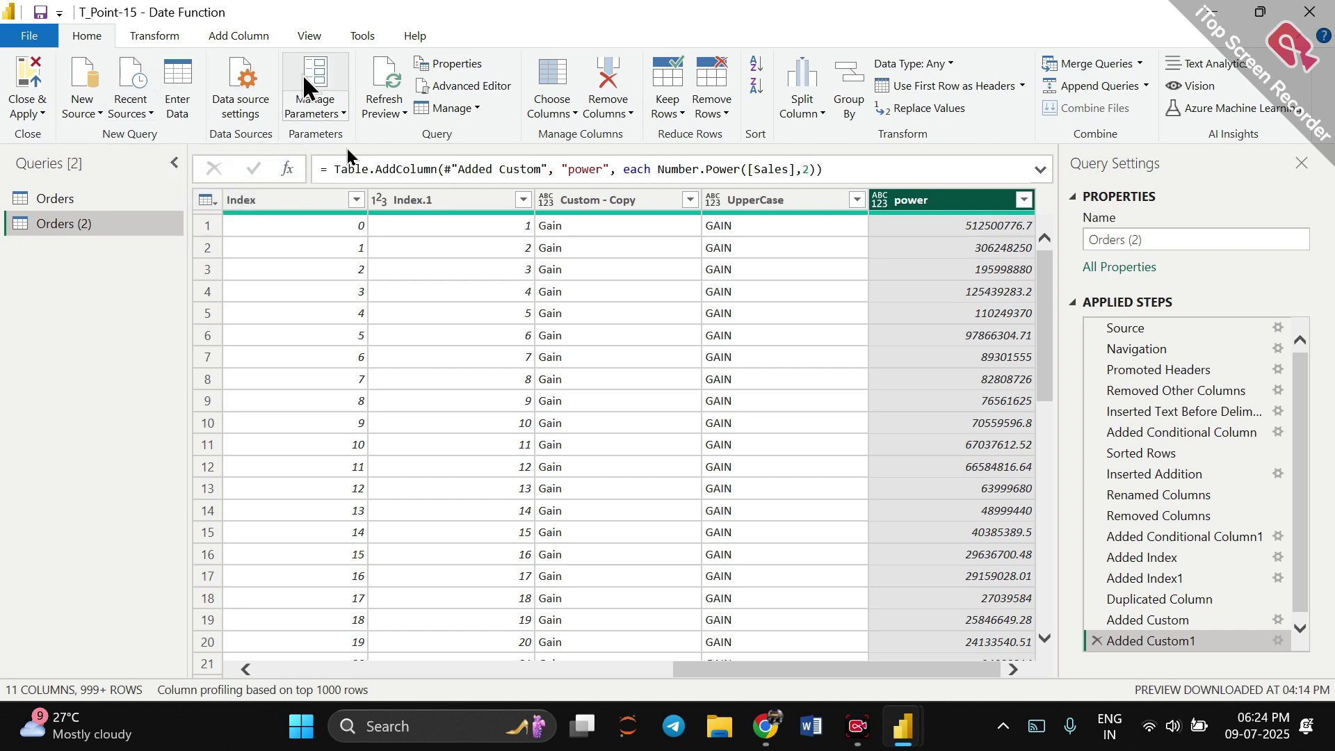
pyautogui.click(178, 85)
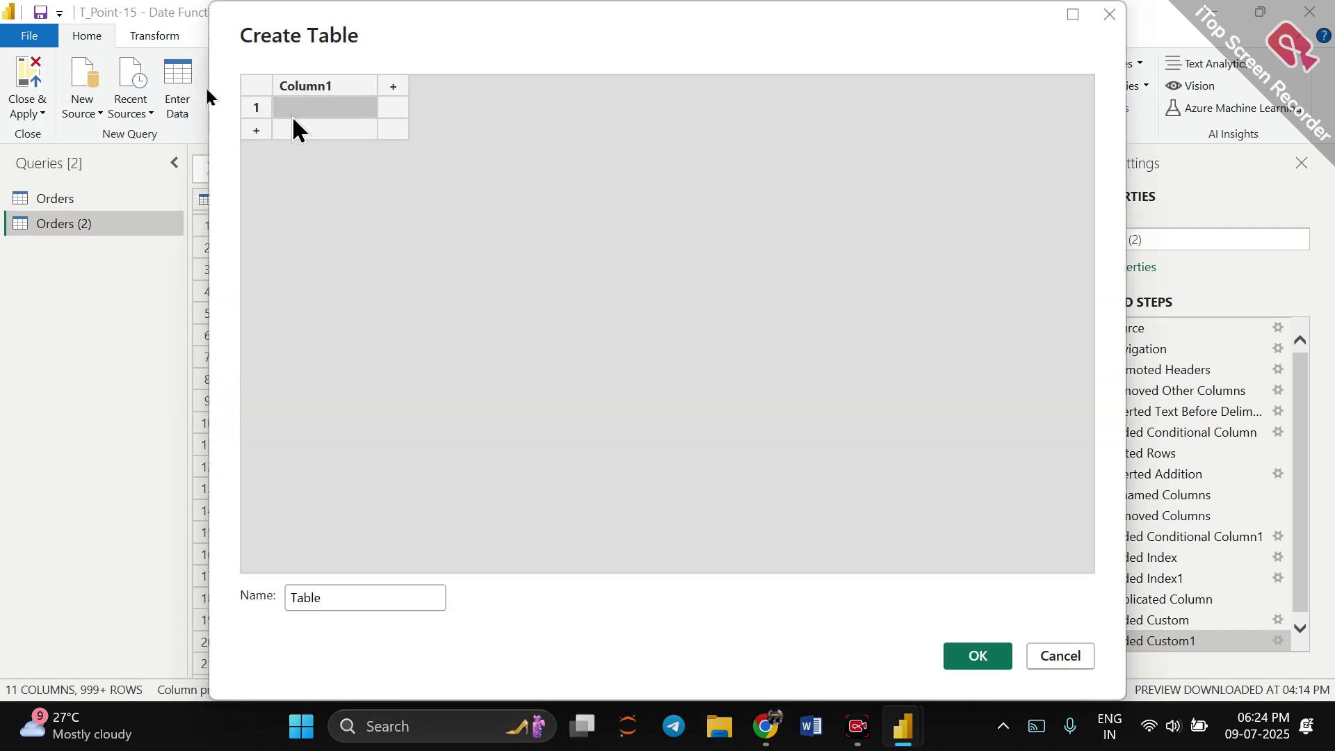
pyautogui.doubleClick(309, 85)
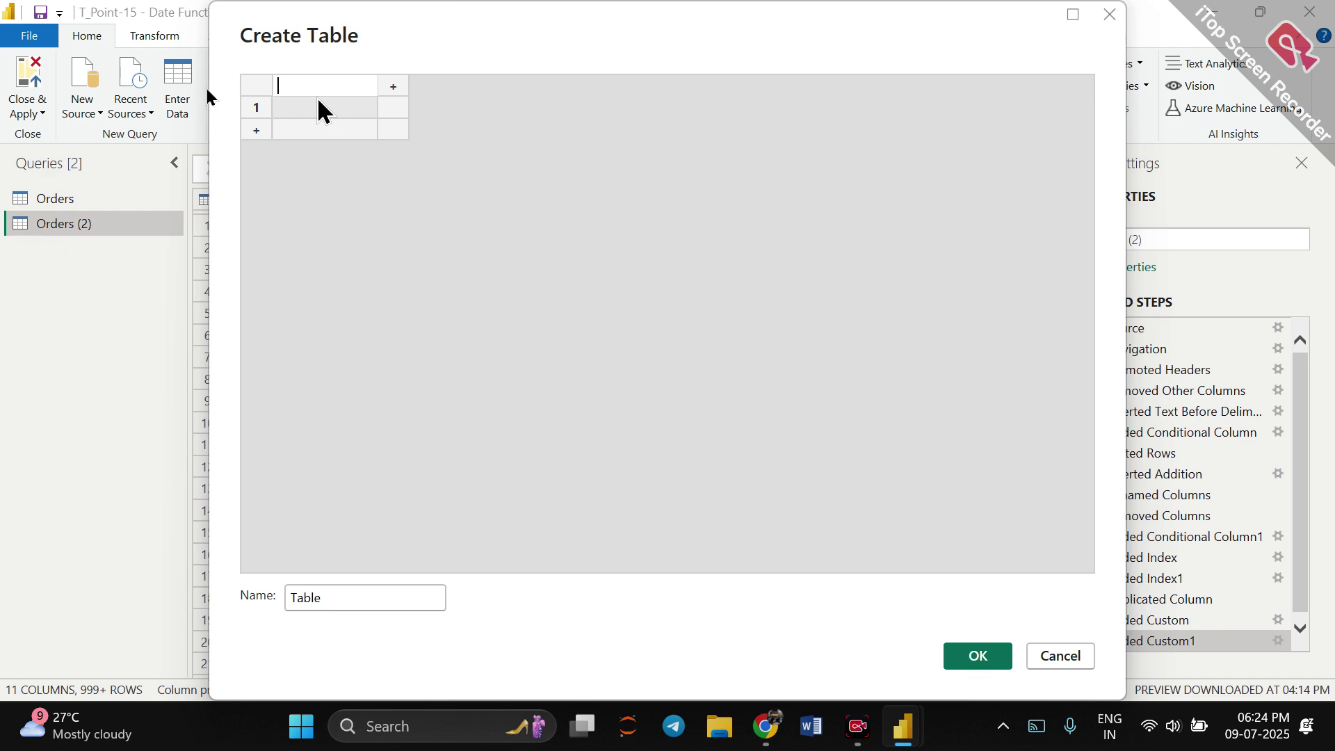
pyautogui.write('e')
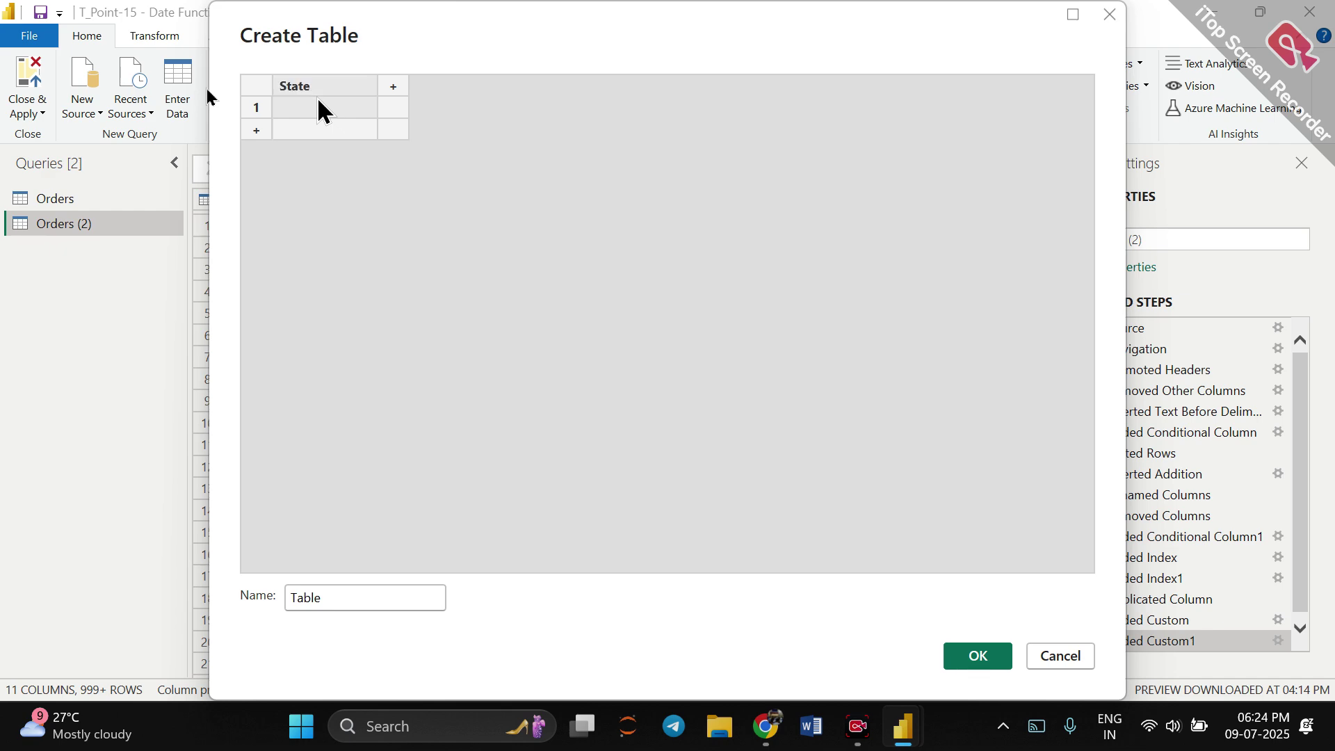
# Enter MH in row 1 and UP in row 4 of the State column, leaving two blank rows after each.
pyautogui.click(318, 104)
pyautogui.write('MH')
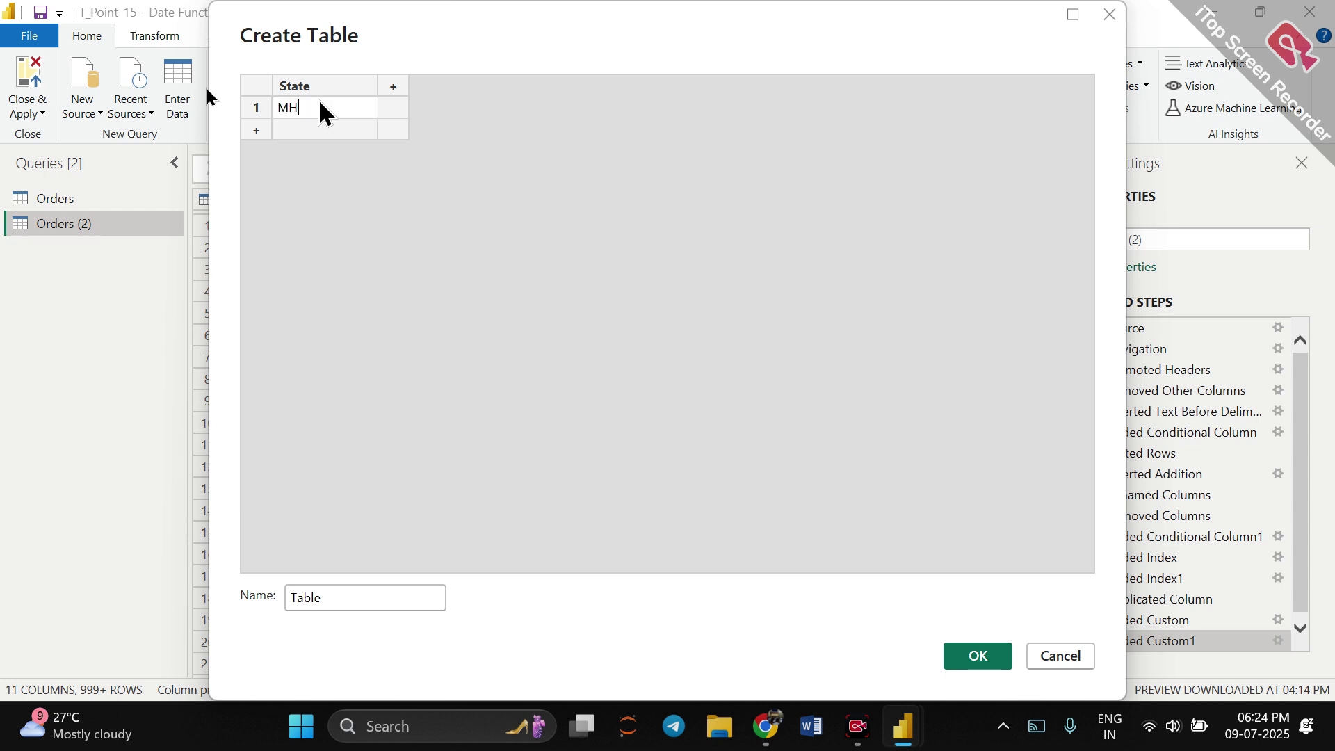
pyautogui.click(330, 128)
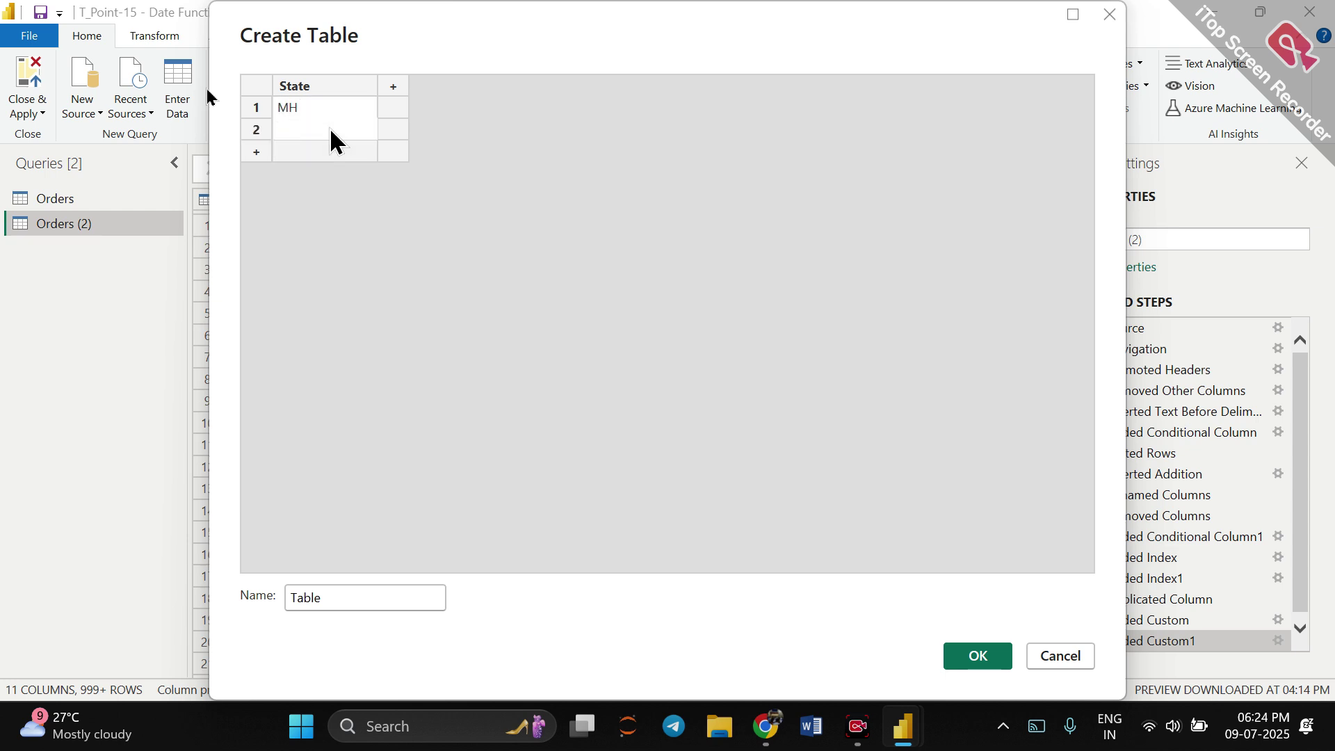
pyautogui.press('Return')
pyautogui.press('Return')
pyautogui.write('UP')
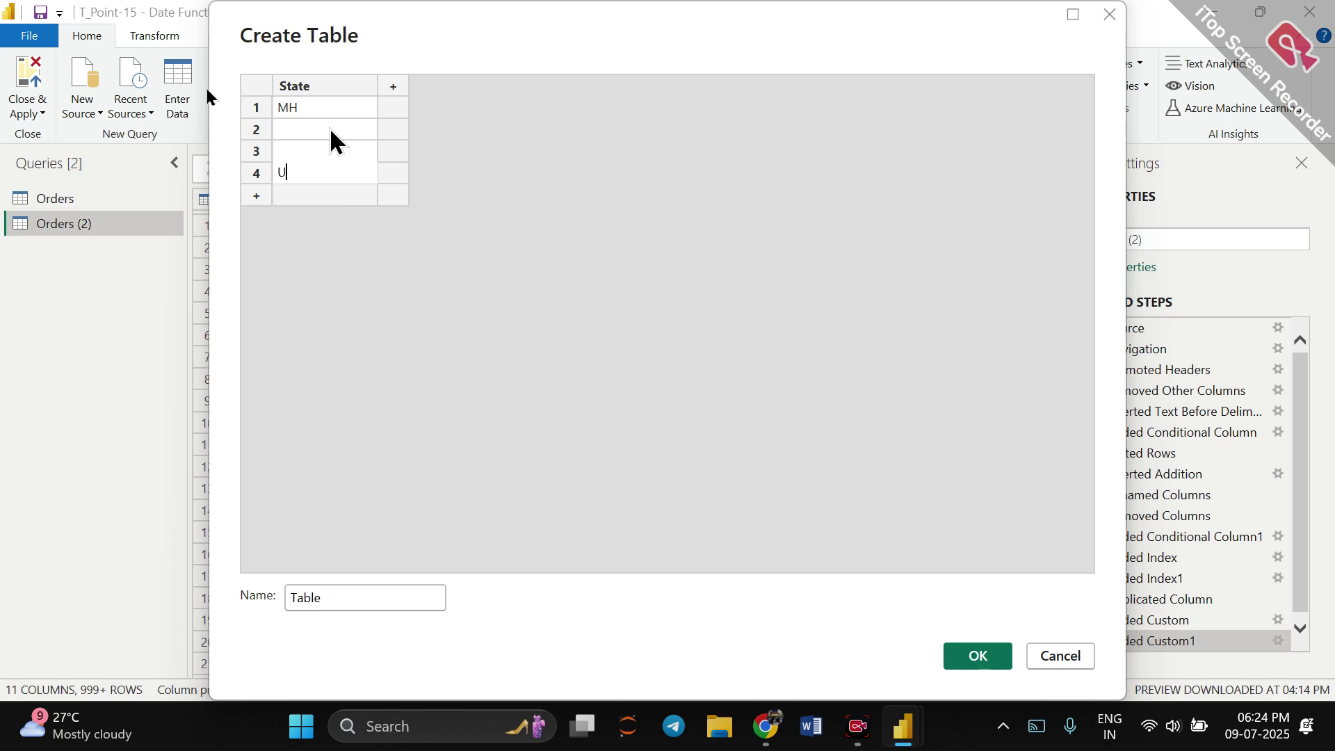
pyautogui.press('Return')
pyautogui.press('Return')
pyautogui.press('Return')
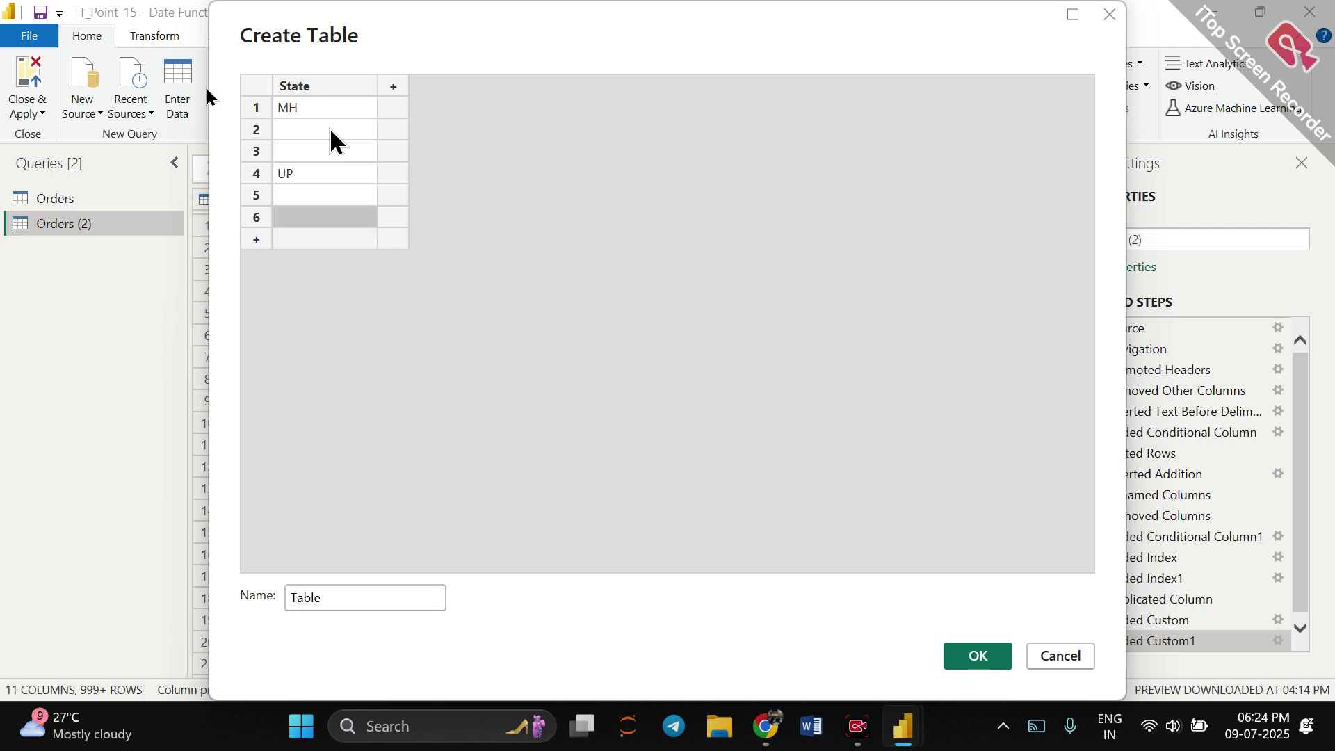
# Fill the State column with MP in row 7, KA in row 9 and AP in row 11.
pyautogui.write('MP')
pyautogui.press('Return')
pyautogui.press('Return')
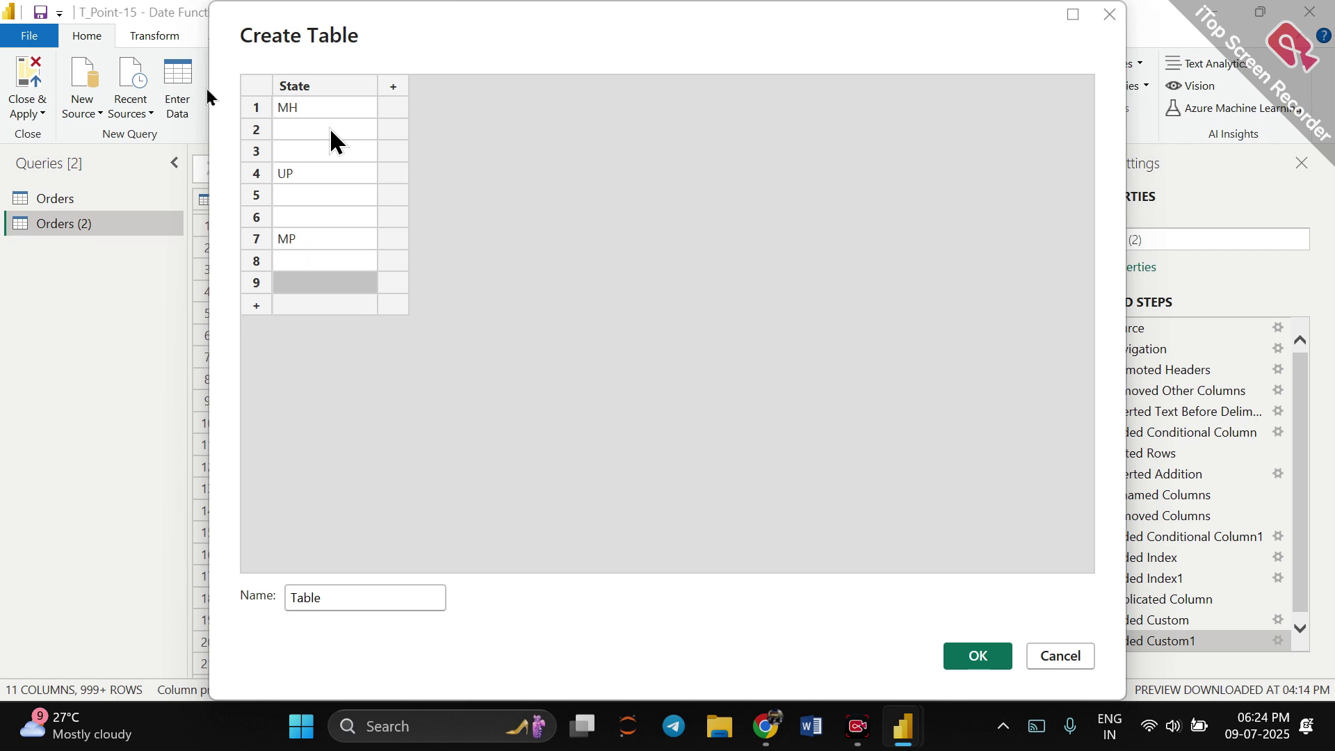
pyautogui.write('KA')
pyautogui.press('Return')
pyautogui.press('Return')
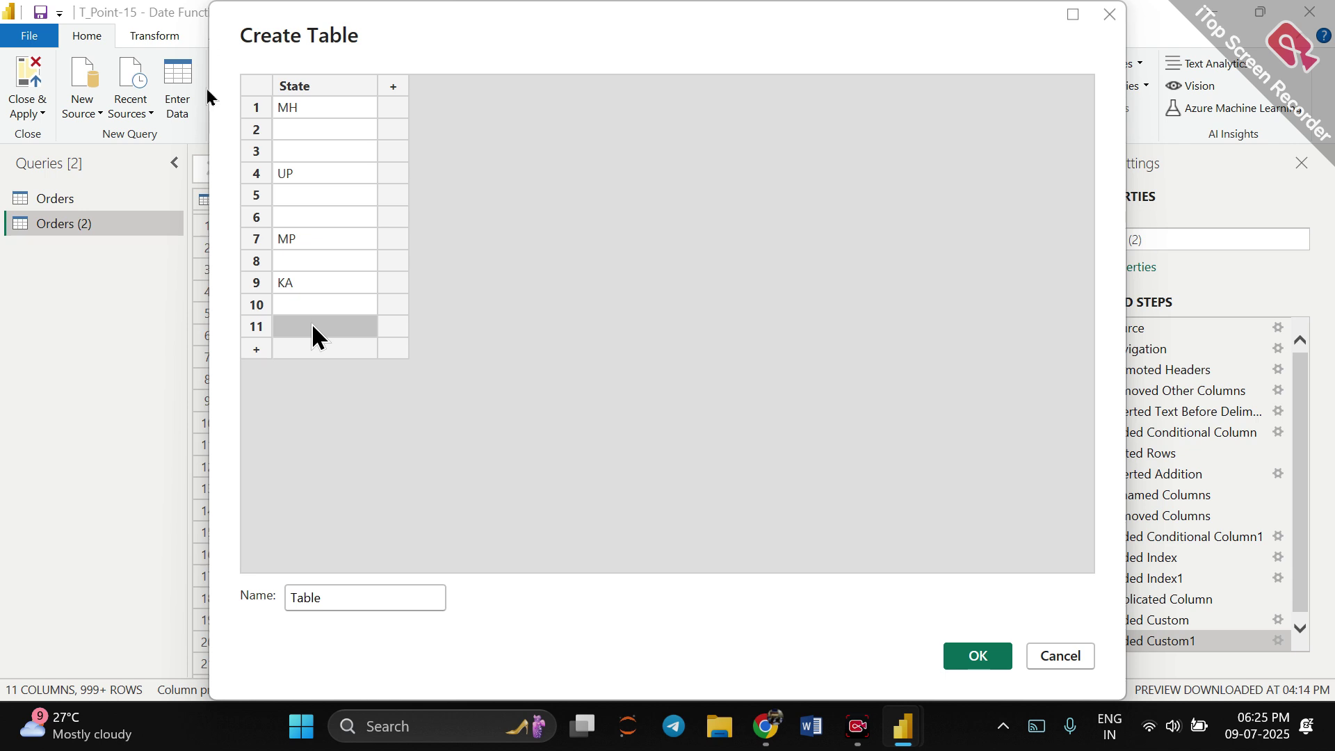
pyautogui.write('AP')
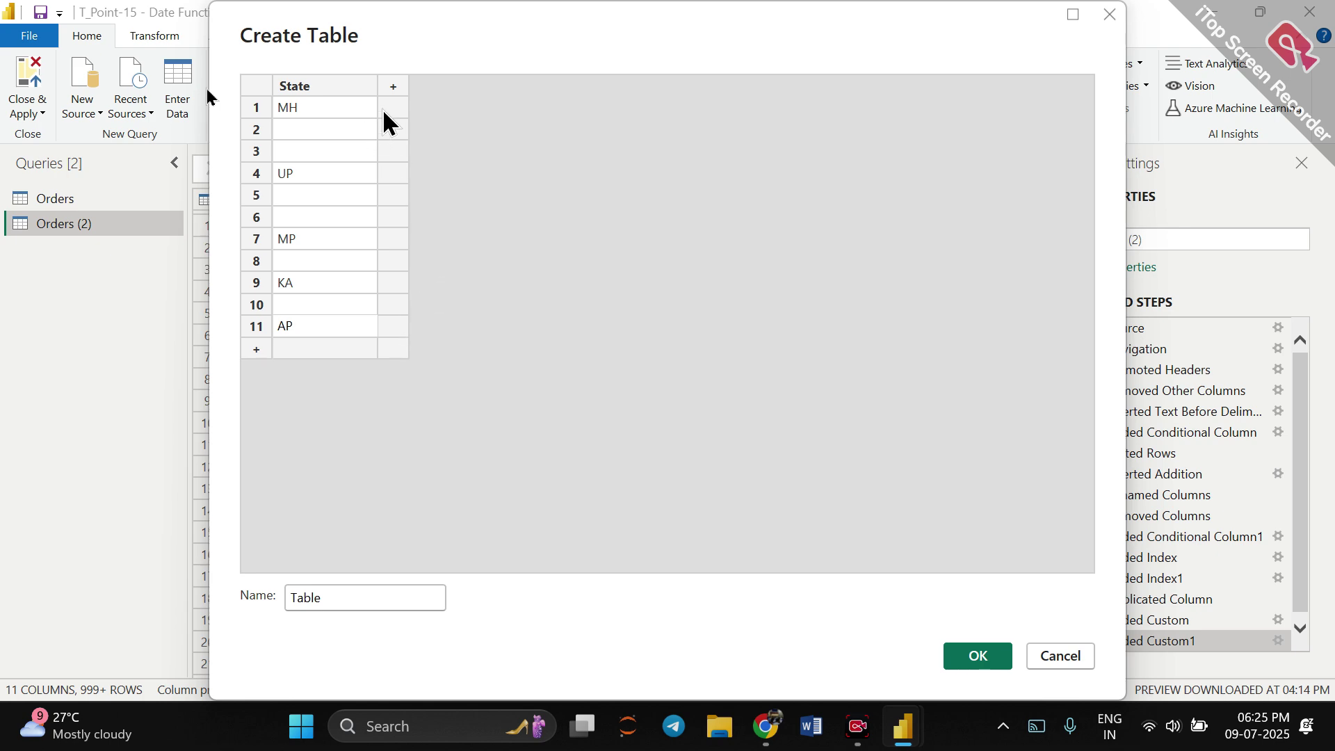
# Add a second column named Population and enter 24 in its first row.
pyautogui.click(394, 86)
pyautogui.write('PO')
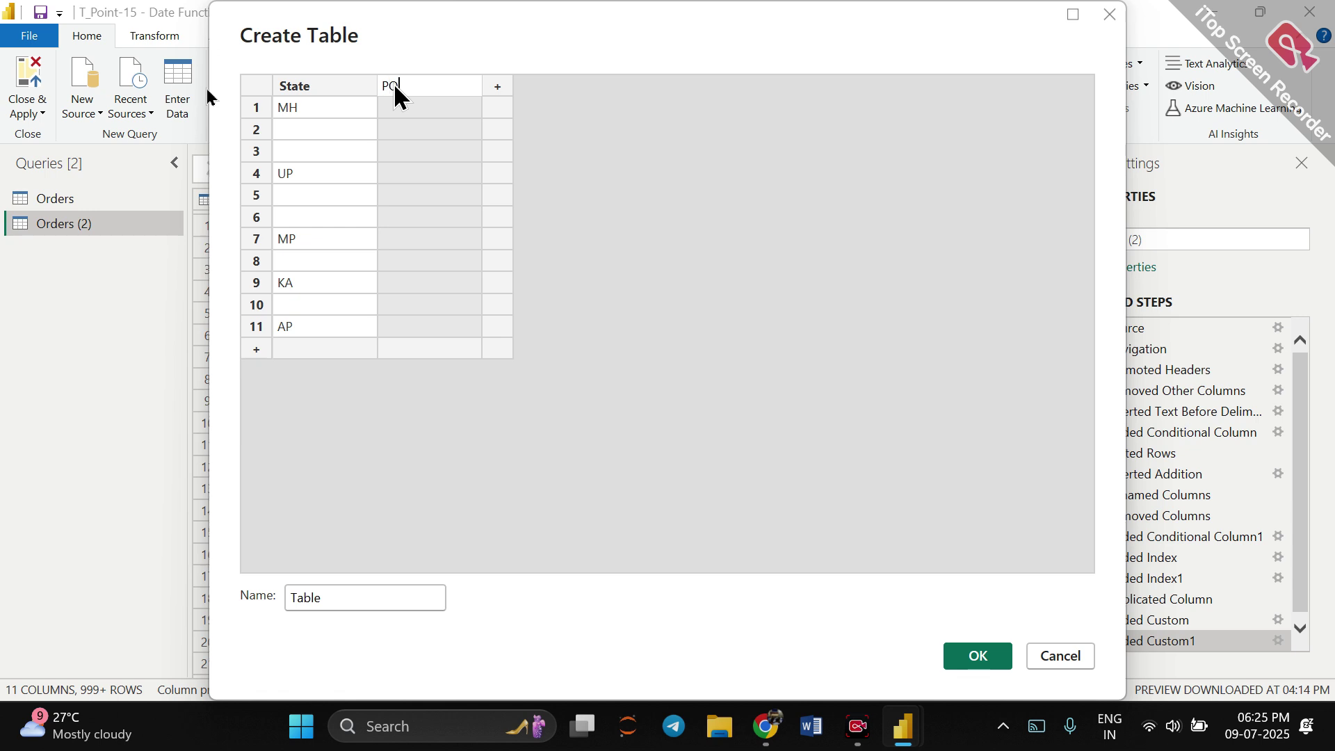
pyautogui.write('pulation')
pyautogui.doubleClick(398, 85)
pyautogui.click(398, 84)
pyautogui.write('o')
pyautogui.click(450, 110)
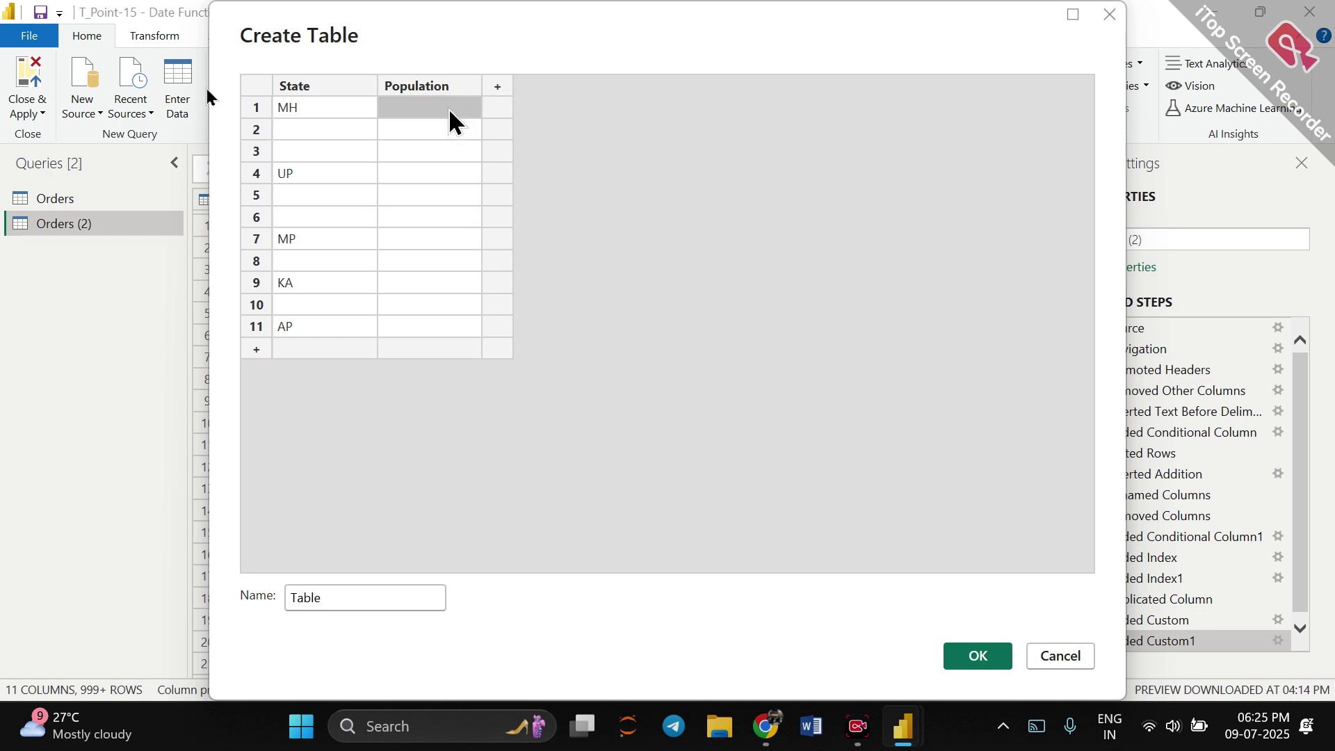
pyautogui.click(448, 108)
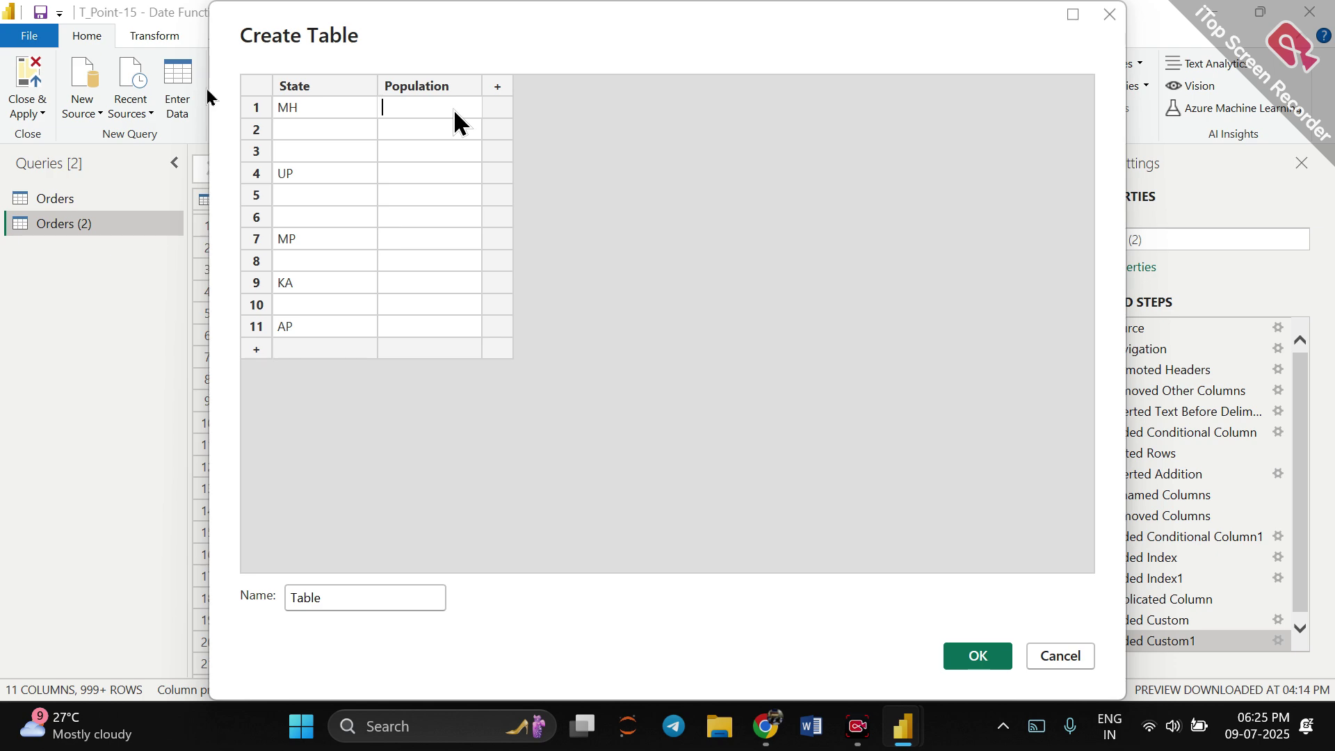
pyautogui.write('24')
# Rename the Population column to City and enter A, B and C in rows 1 to 3.
pyautogui.click(440, 91)
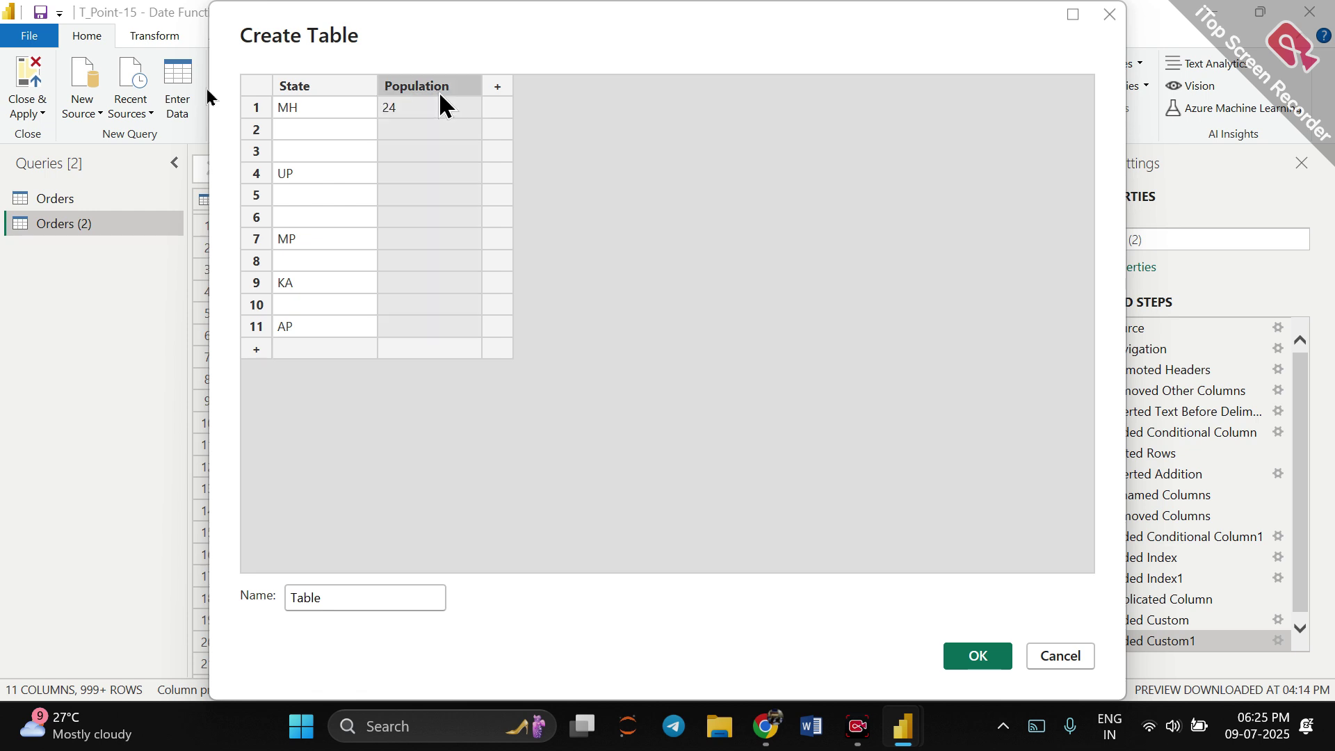
pyautogui.click(439, 90)
pyautogui.write('City')
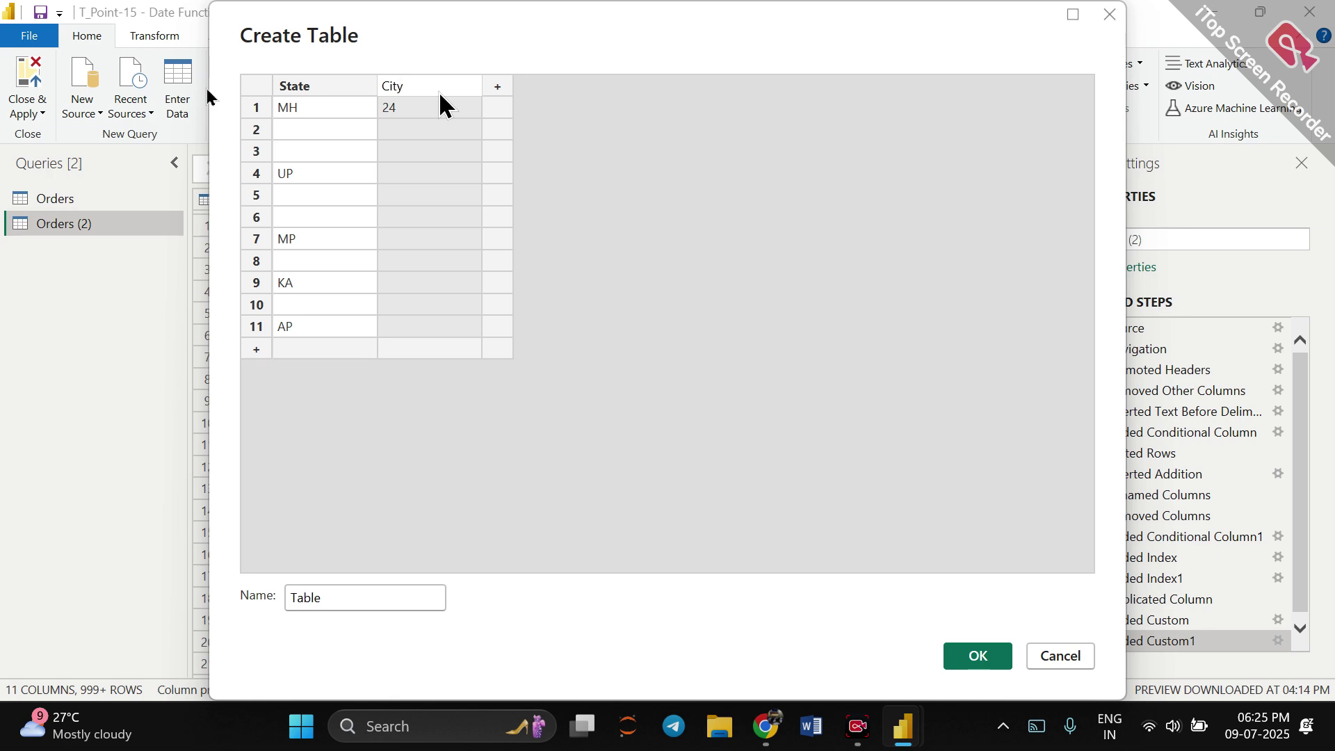
pyautogui.click(435, 102)
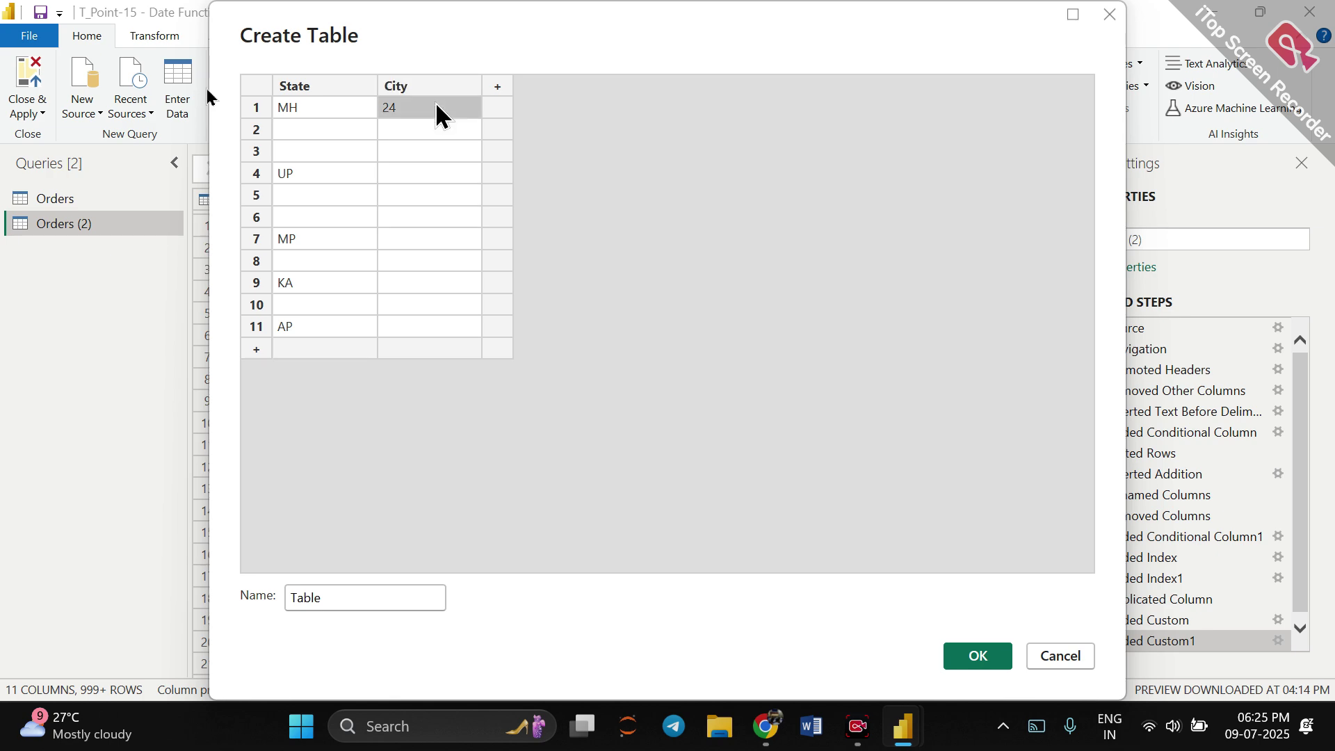
pyautogui.write('A')
pyautogui.press('Return')
pyautogui.write('B')
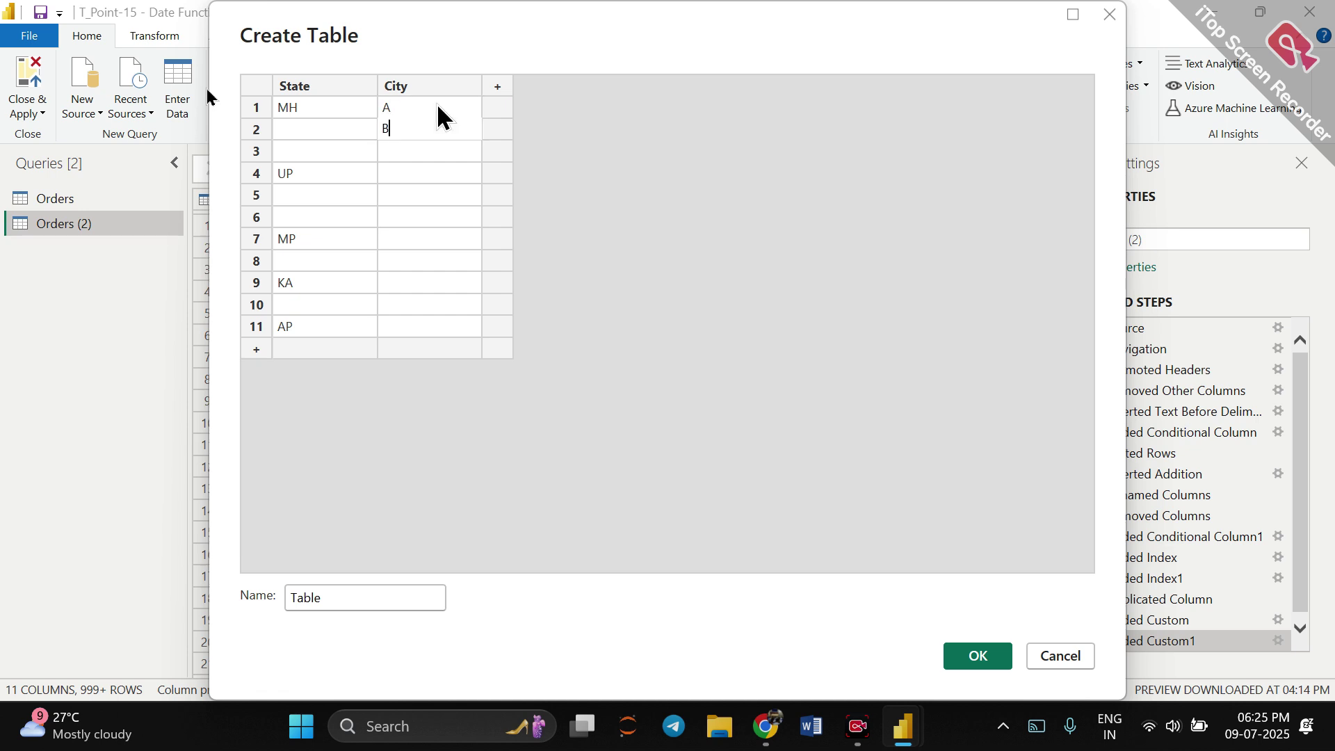
pyautogui.press('Return')
pyautogui.write('C')
pyautogui.press('Return')
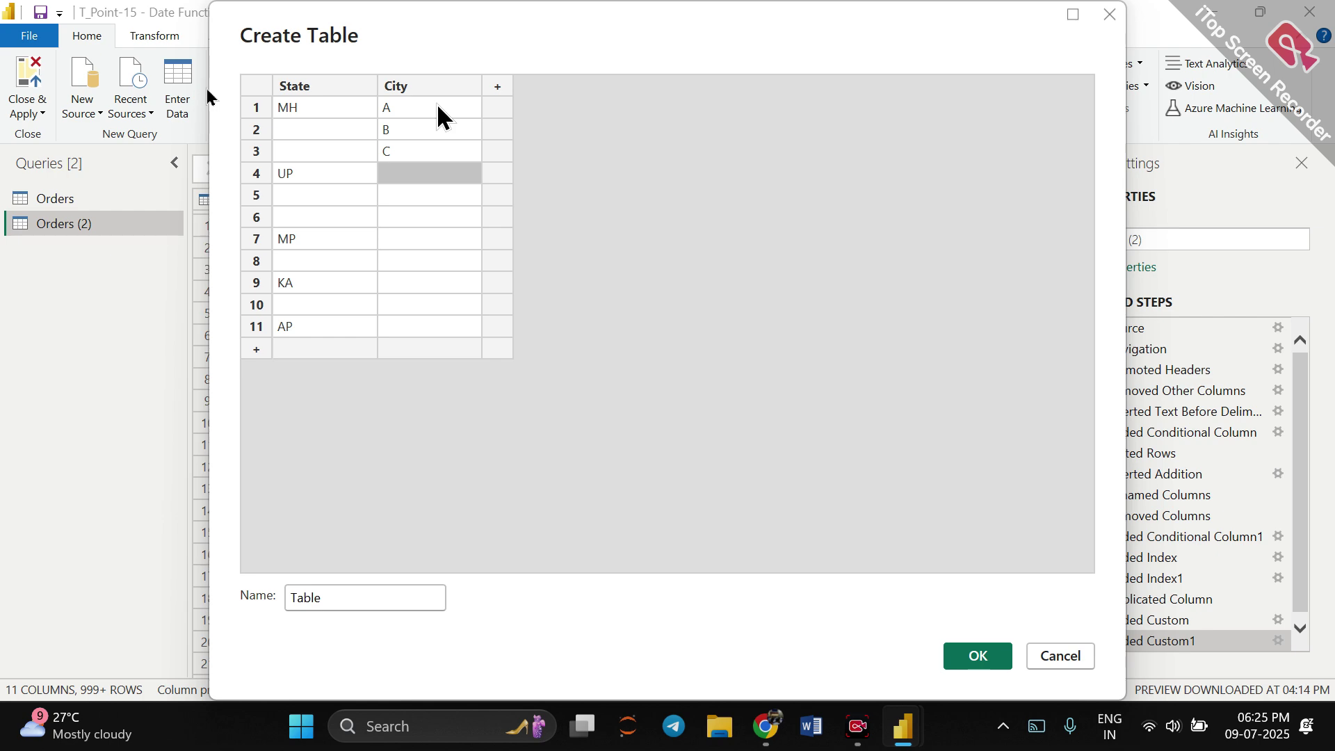
# Enter M, N, O and P in rows 4 to 7 of the City column.
pyautogui.write('M')
pyautogui.press('Return')
pyautogui.write('N')
pyautogui.press('Return')
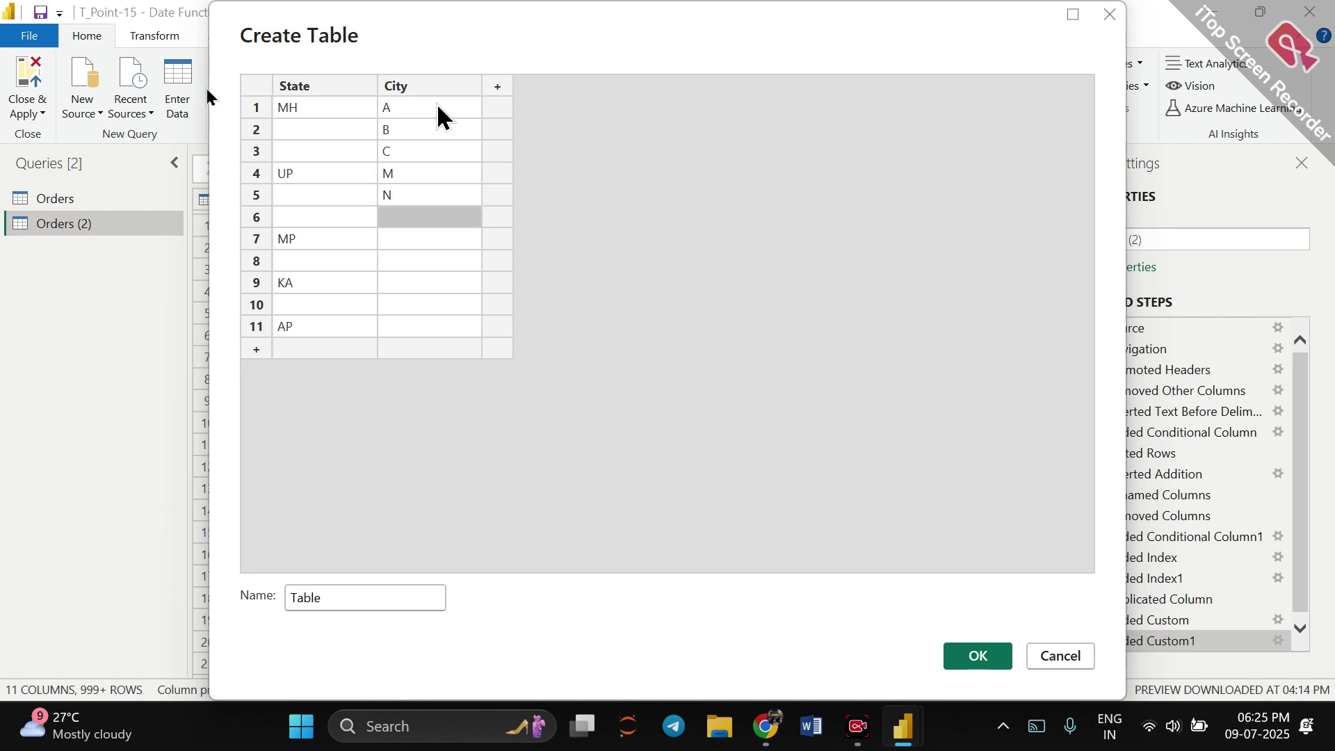
pyautogui.write('O')
pyautogui.press('Return')
pyautogui.write('P')
pyautogui.press('Return')
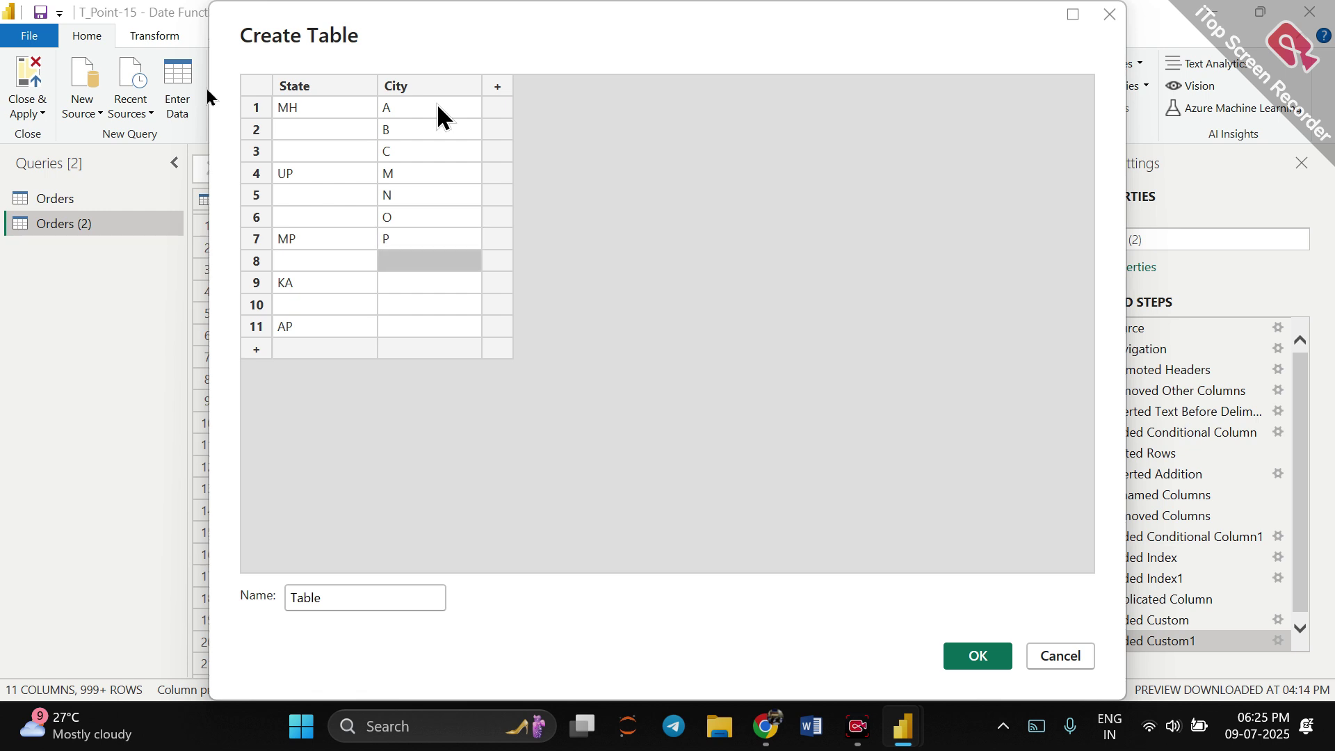
# Enter Q, R, K and Q in rows 8 to 11 of the City column.
pyautogui.write('Q')
pyautogui.press('Return')
pyautogui.write('R')
pyautogui.press('BackSpace')
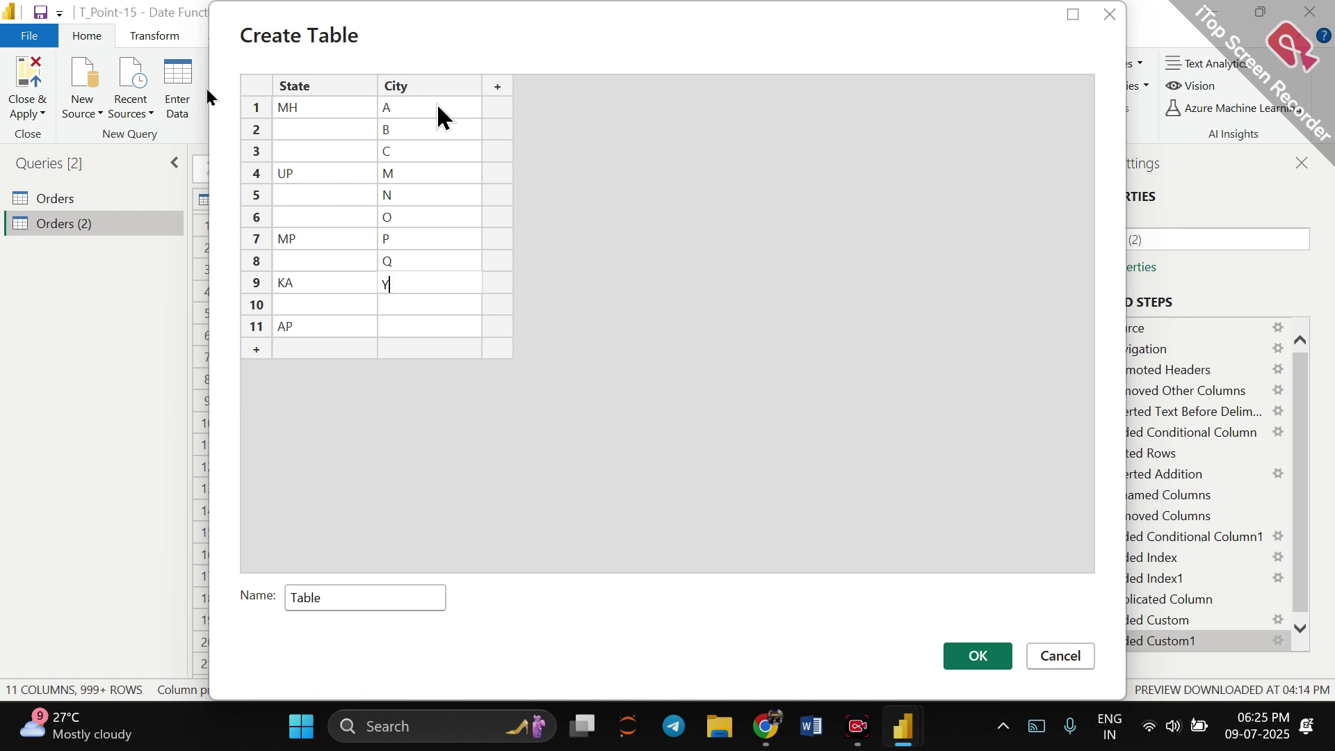
pyautogui.write('Y')
pyautogui.press('BackSpace')
pyautogui.write('R')
pyautogui.press('Return')
pyautogui.write('K')
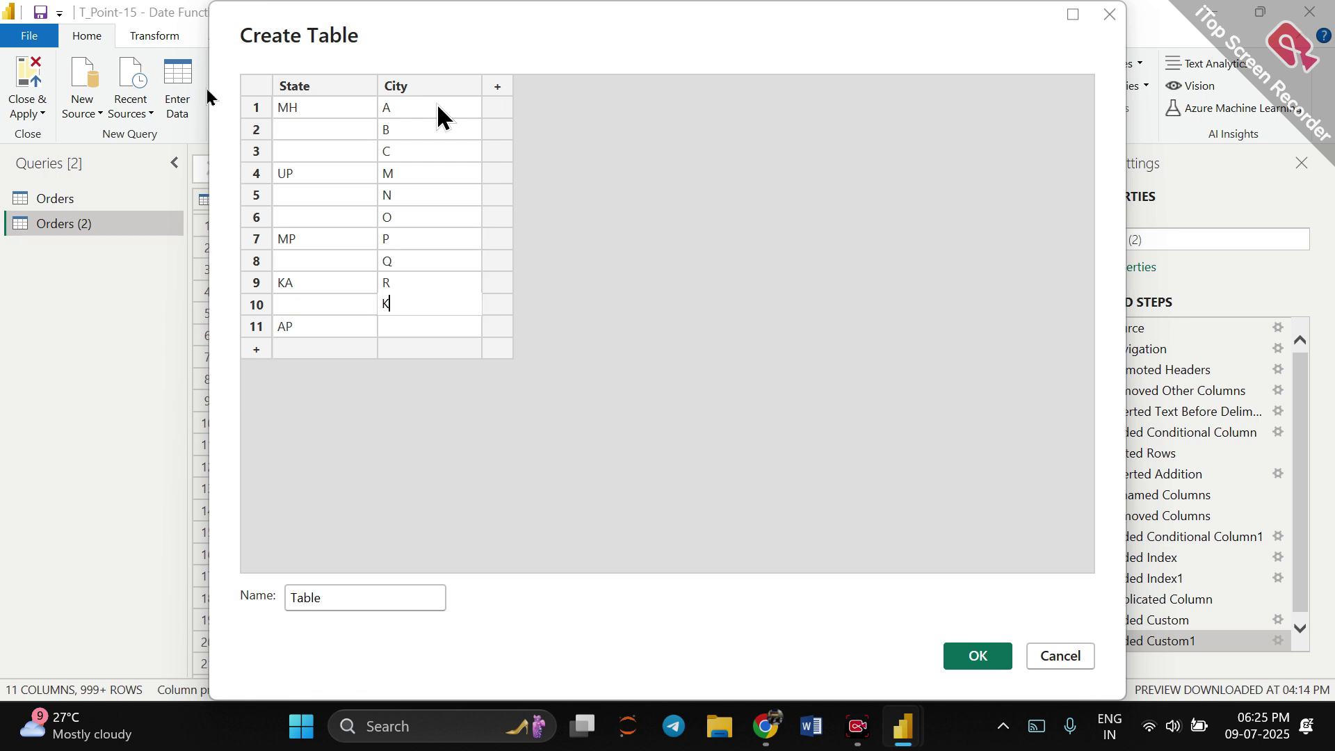
pyautogui.press('BackSpace')
pyautogui.write('a')
pyautogui.press('BackSpace')
pyautogui.write('K')
pyautogui.press('Return')
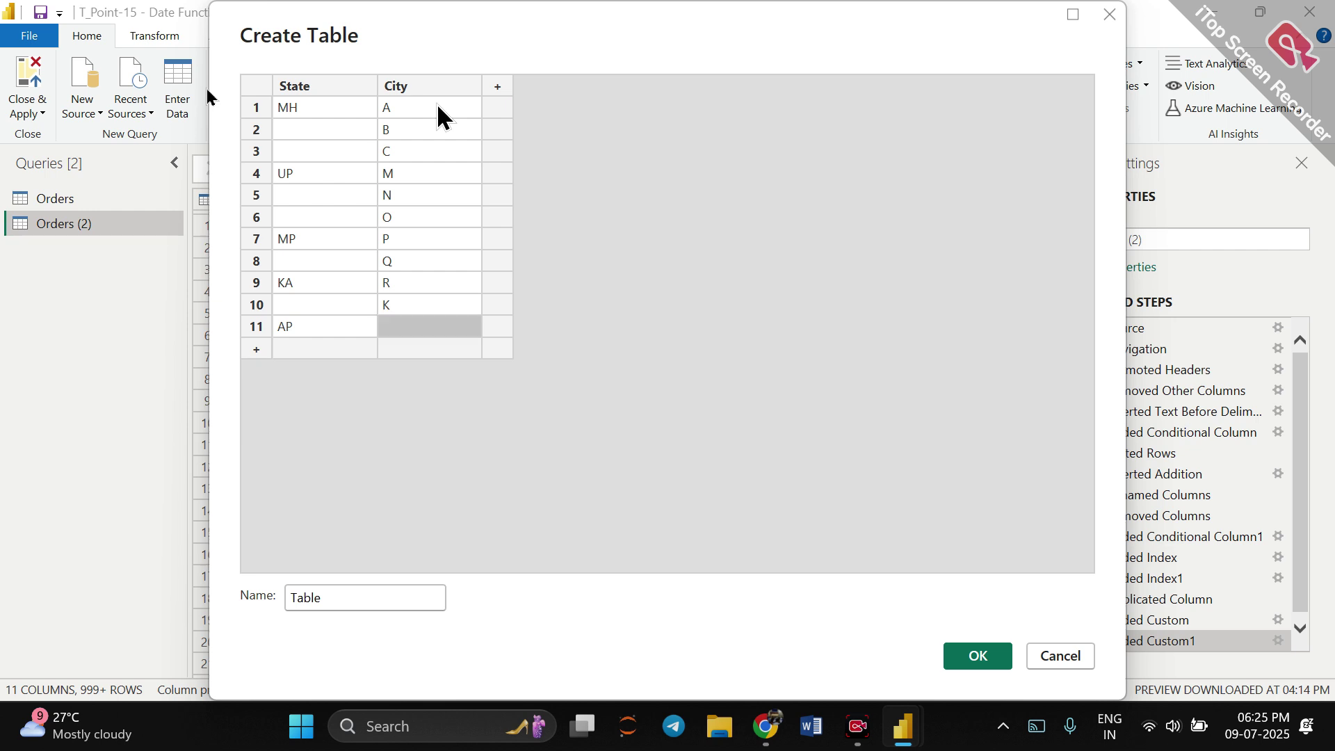
pyautogui.write('Q')
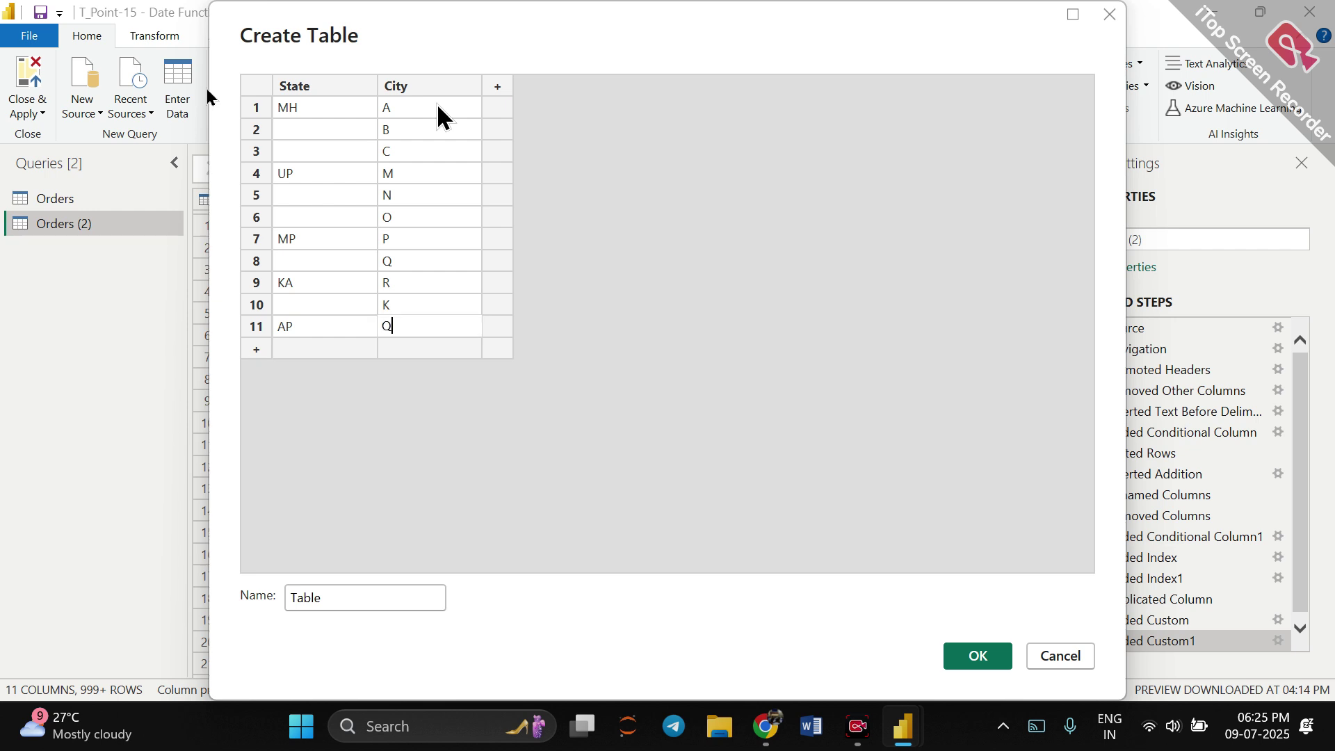
pyautogui.click(585, 147)
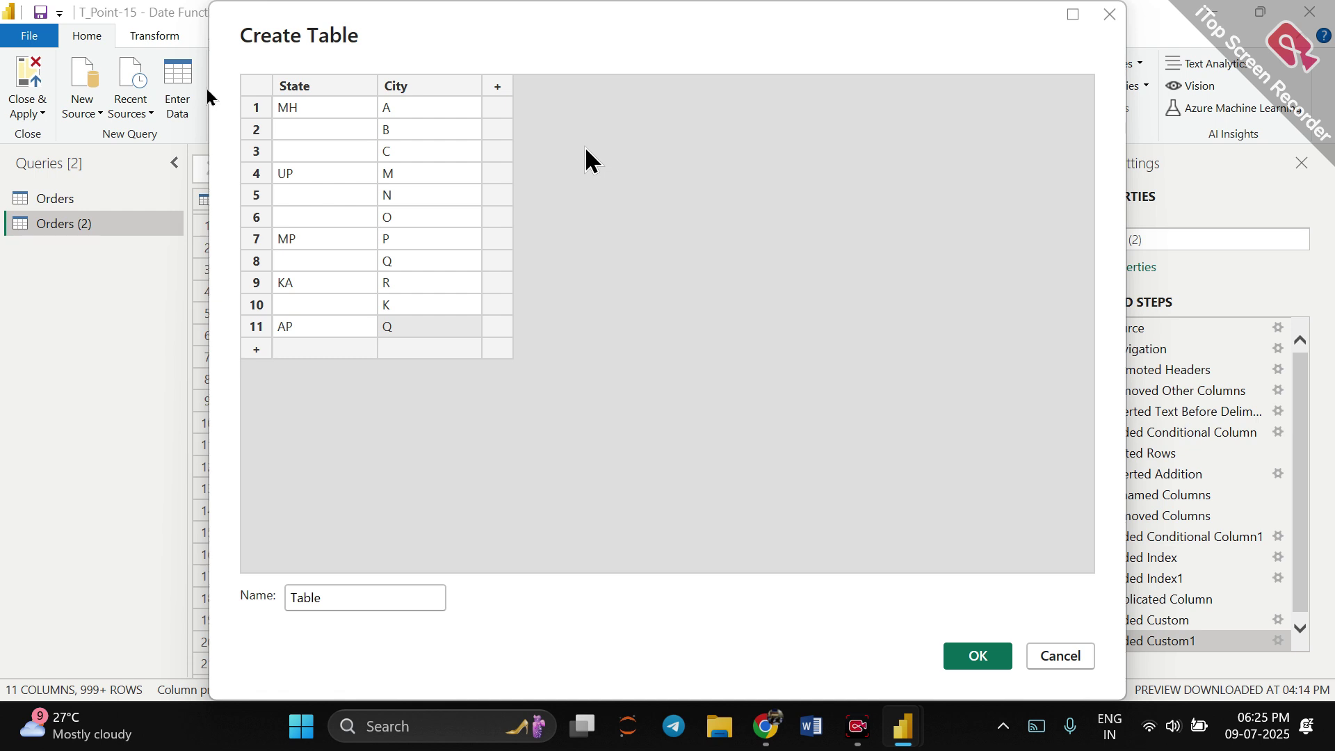
# Name the manual table State_City and create it.
pyautogui.click(323, 599)
pyautogui.press('BackSpace')
pyautogui.press('BackSpace')
pyautogui.press('BackSpace')
pyautogui.press('BackSpace')
pyautogui.press('BackSpace')
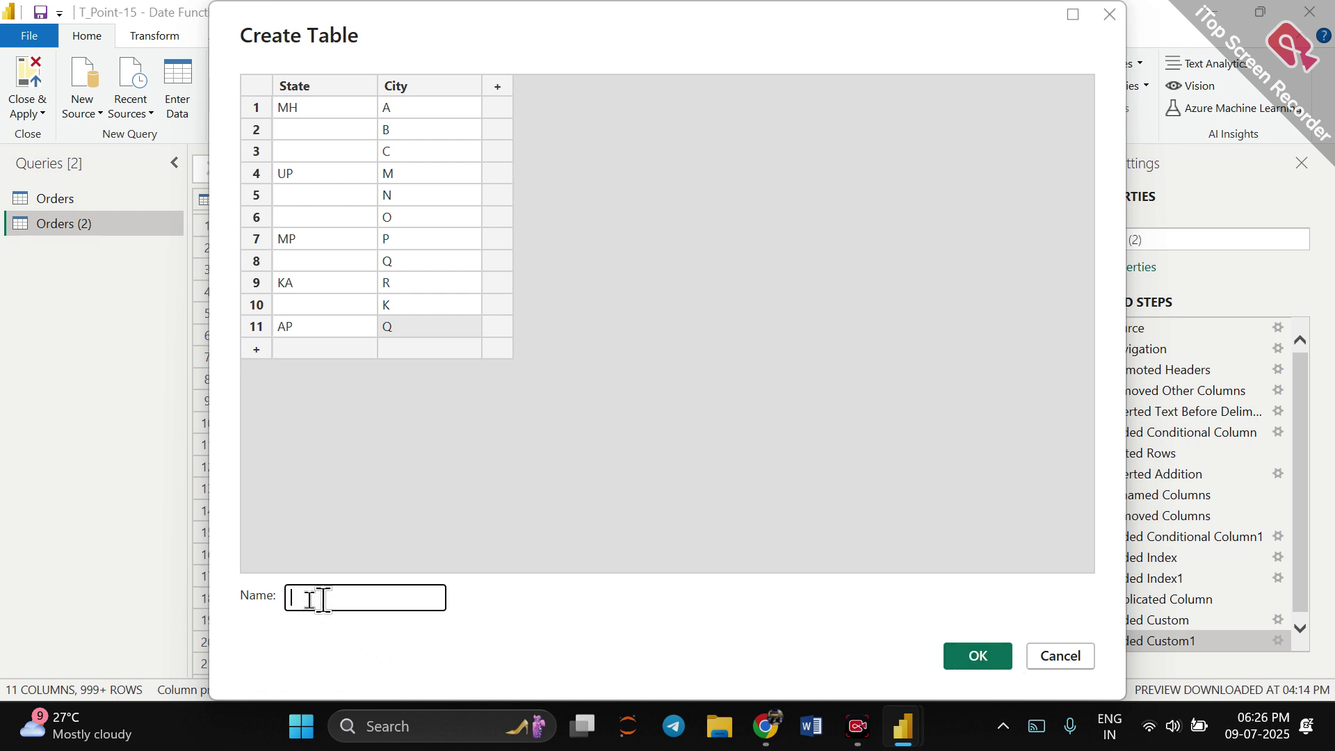
pyautogui.write('STate_City')
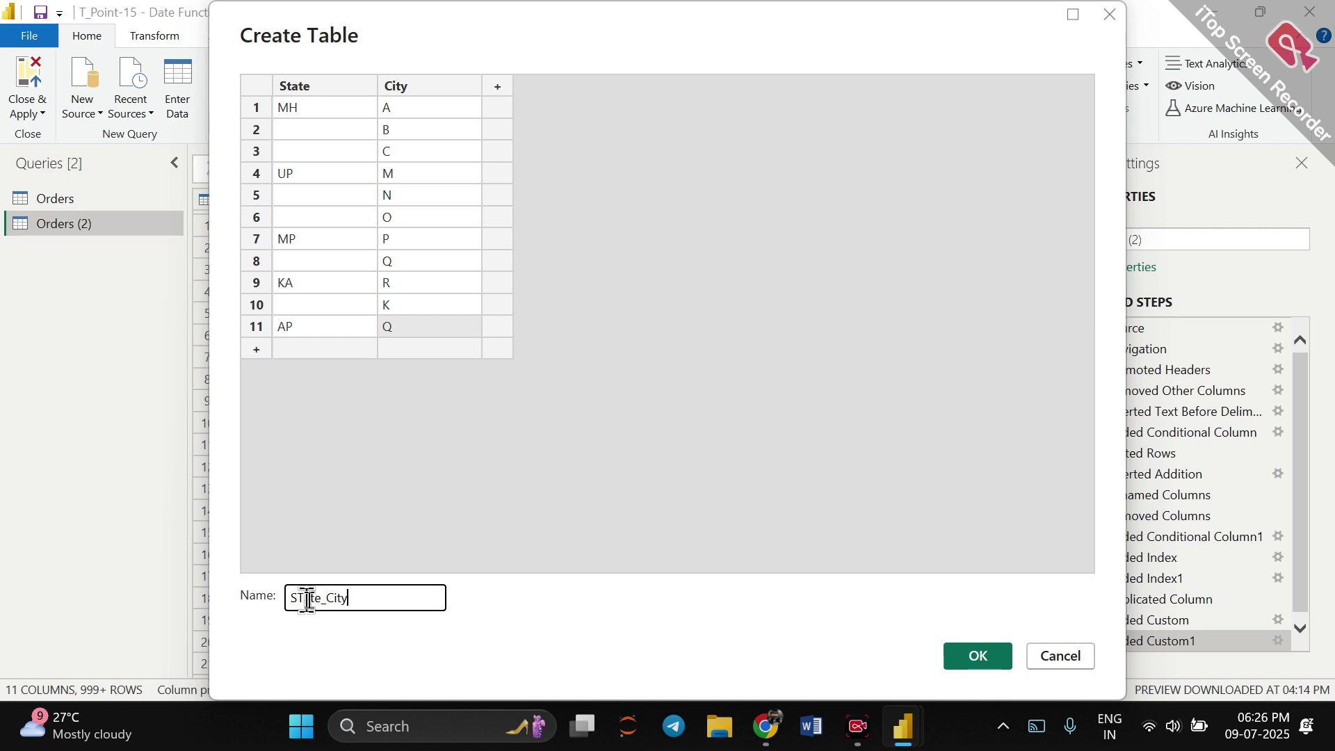
pyautogui.moveTo(307, 599); pyautogui.dragTo(298, 600)
pyautogui.write('t')
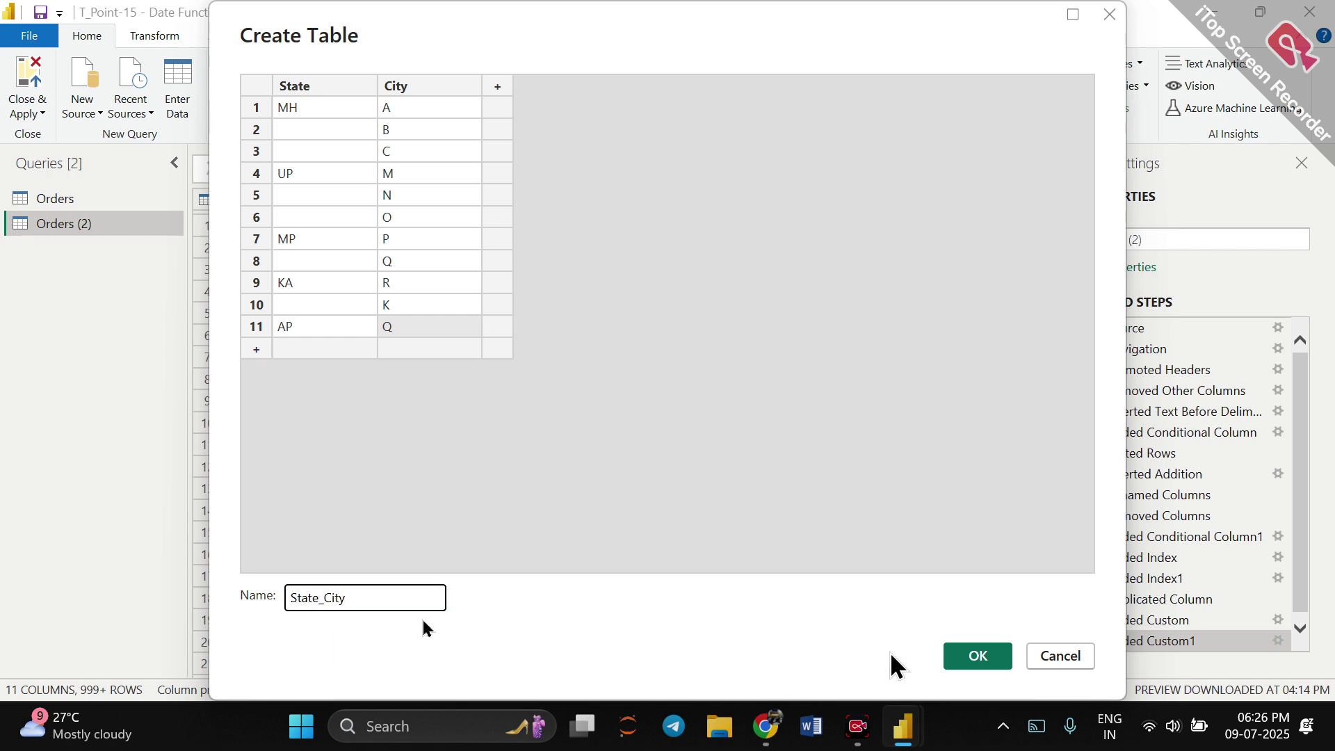
pyautogui.click(975, 659)
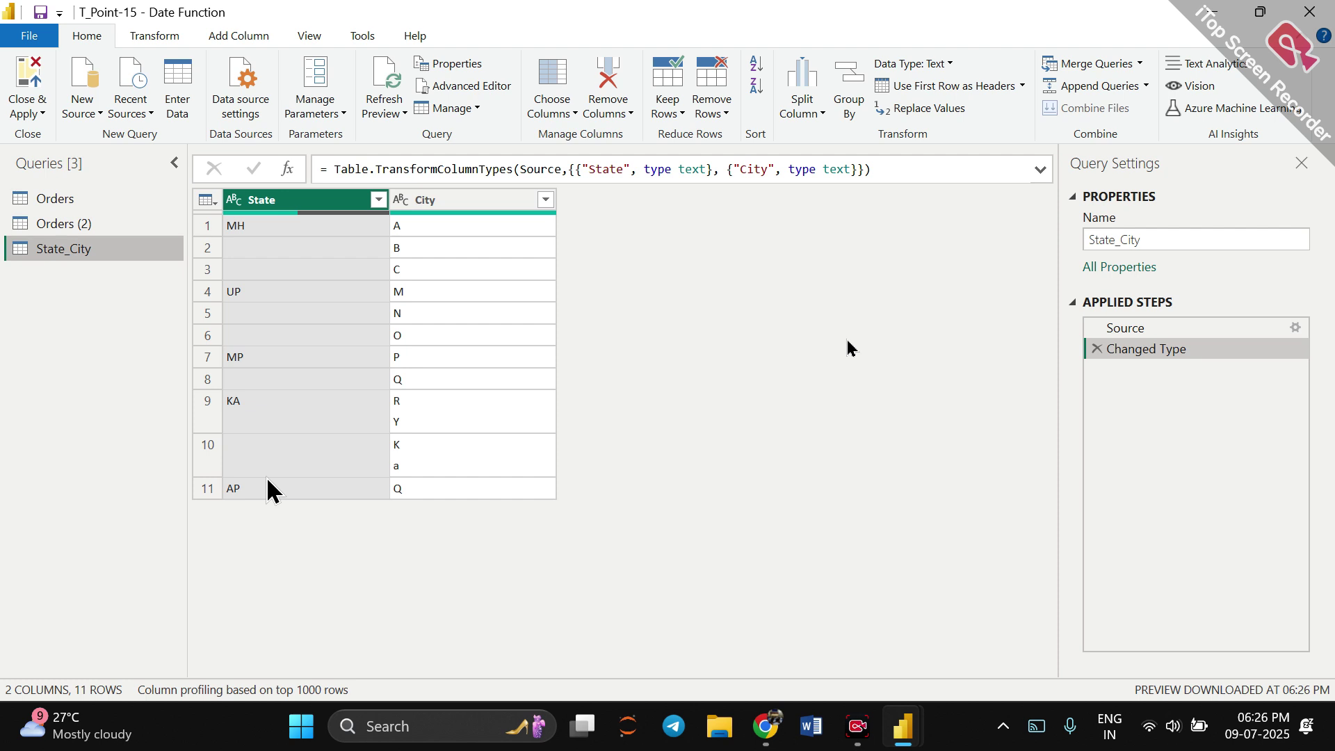
# Try to fill the State column's blank cells downward, and remove the resulting applied step.
pyautogui.click(171, 41)
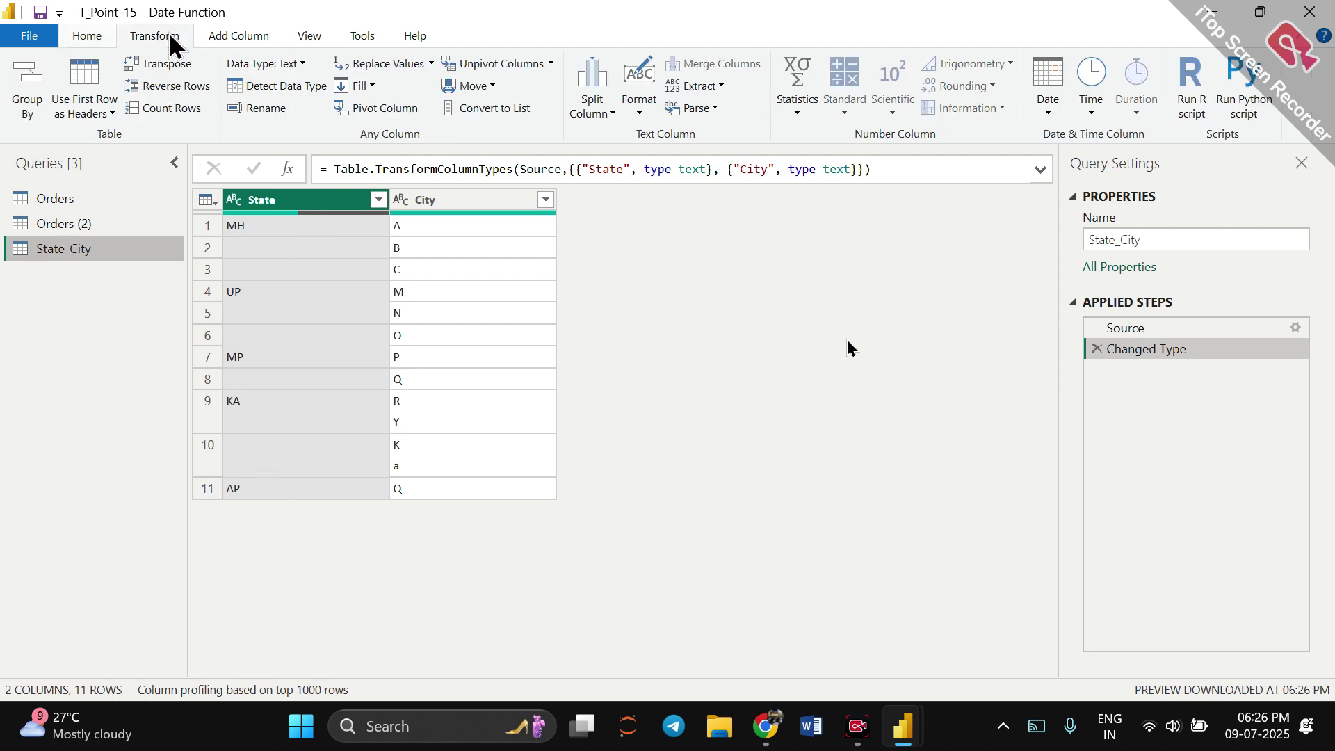
pyautogui.click(374, 85)
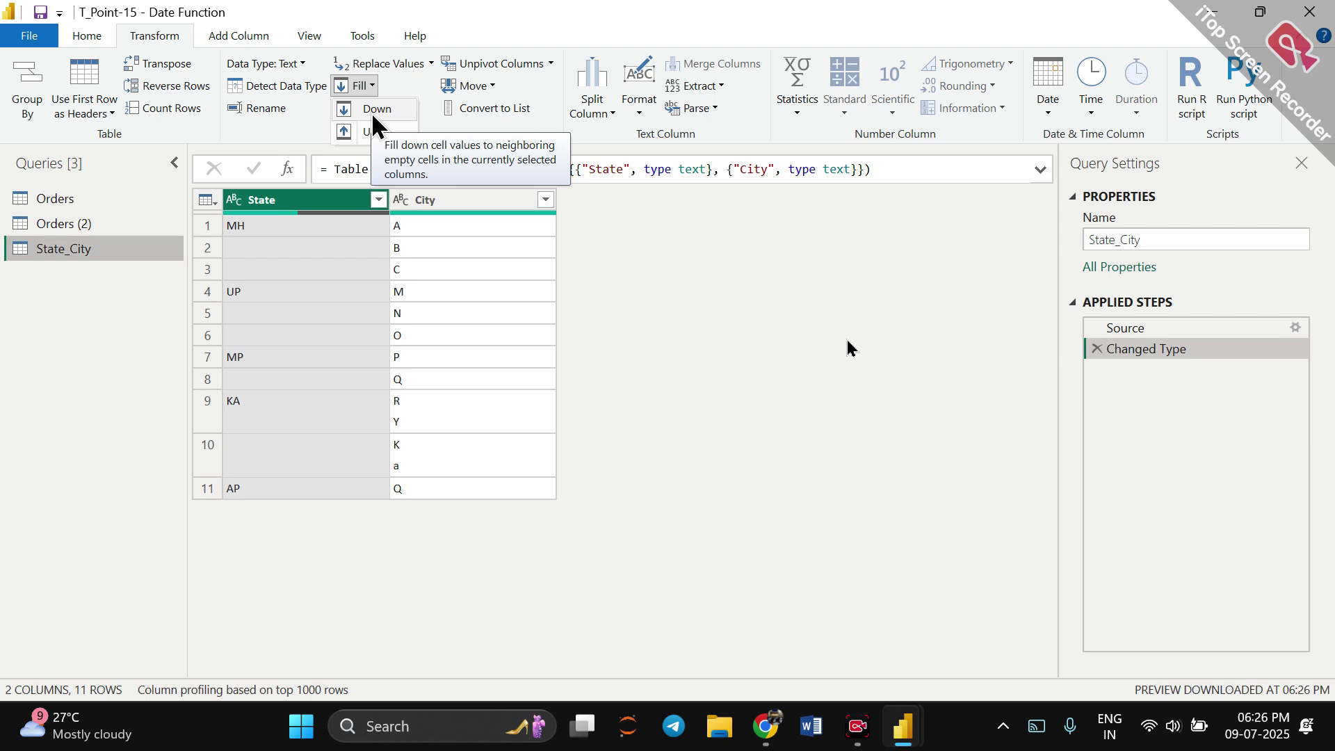
pyautogui.click(373, 113)
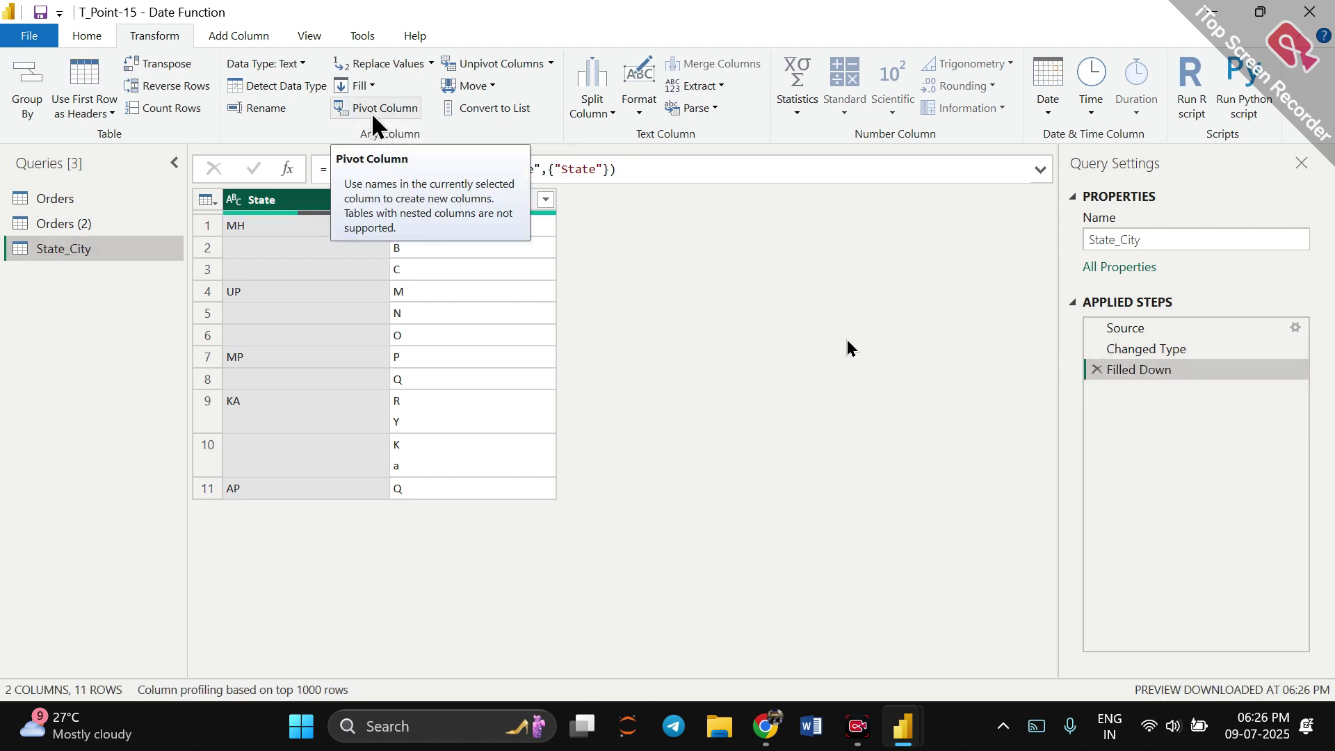
pyautogui.click(1098, 370)
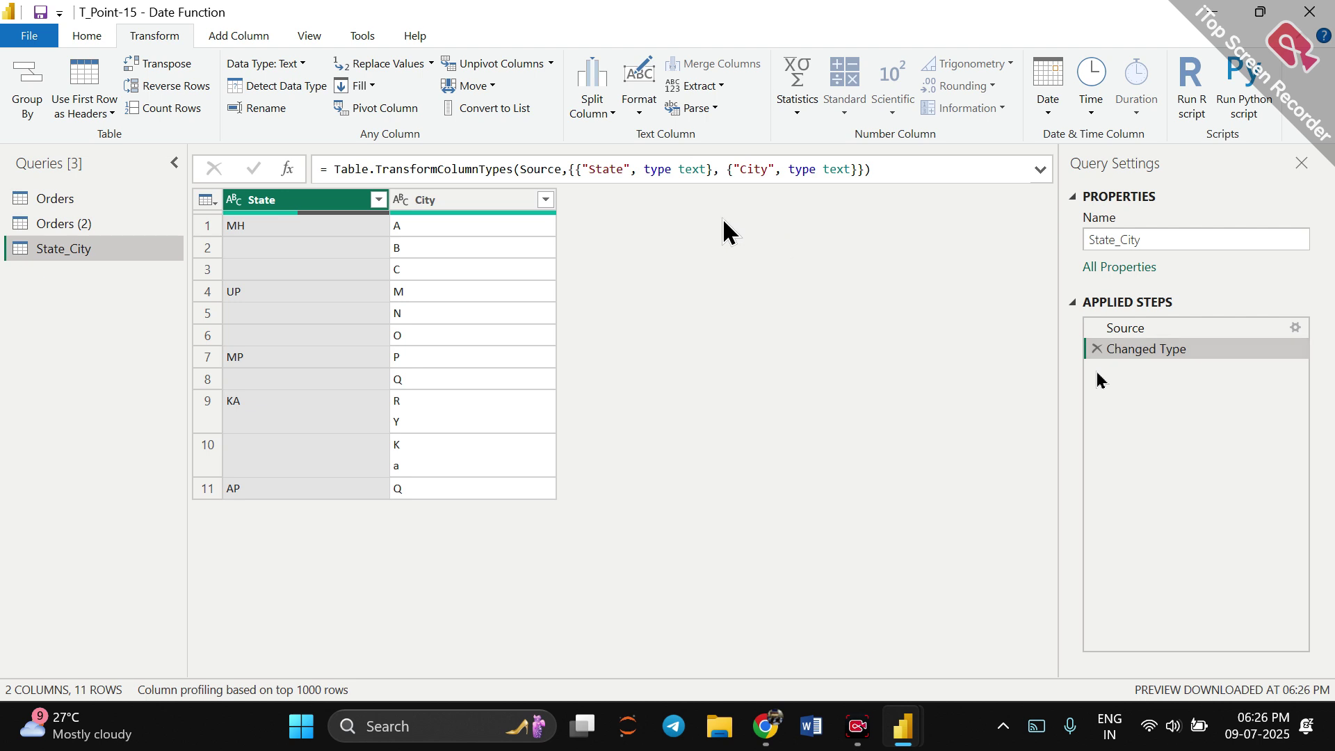
# Set the State column's data type to Text.
pyautogui.click(491, 200)
pyautogui.click(333, 203)
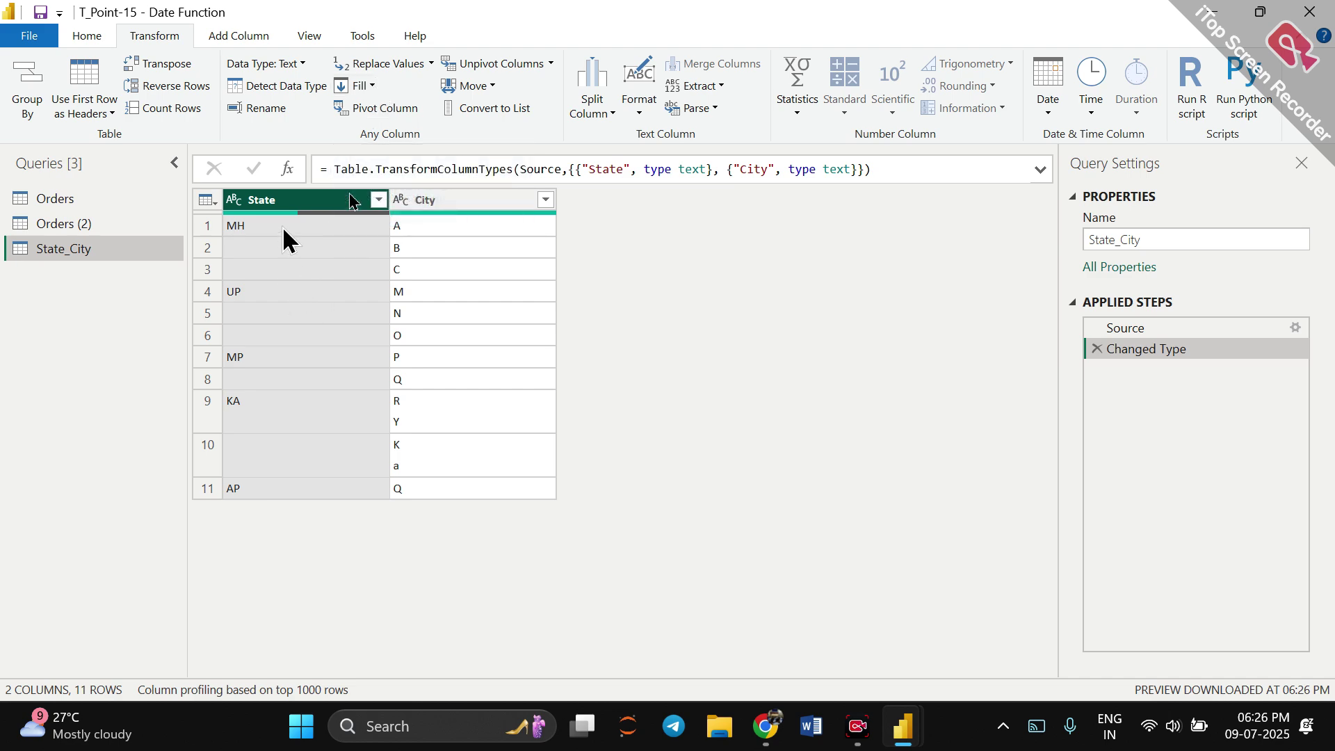
pyautogui.click(301, 63)
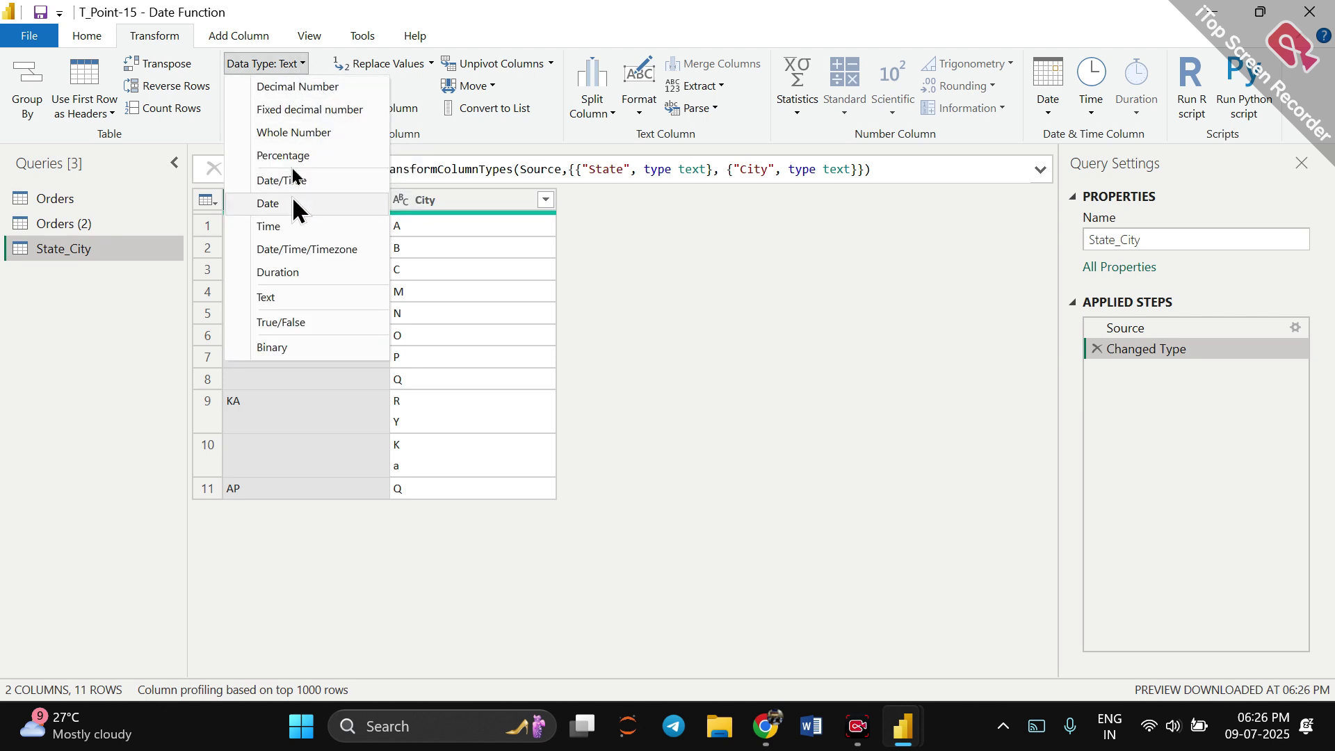
pyautogui.click(270, 300)
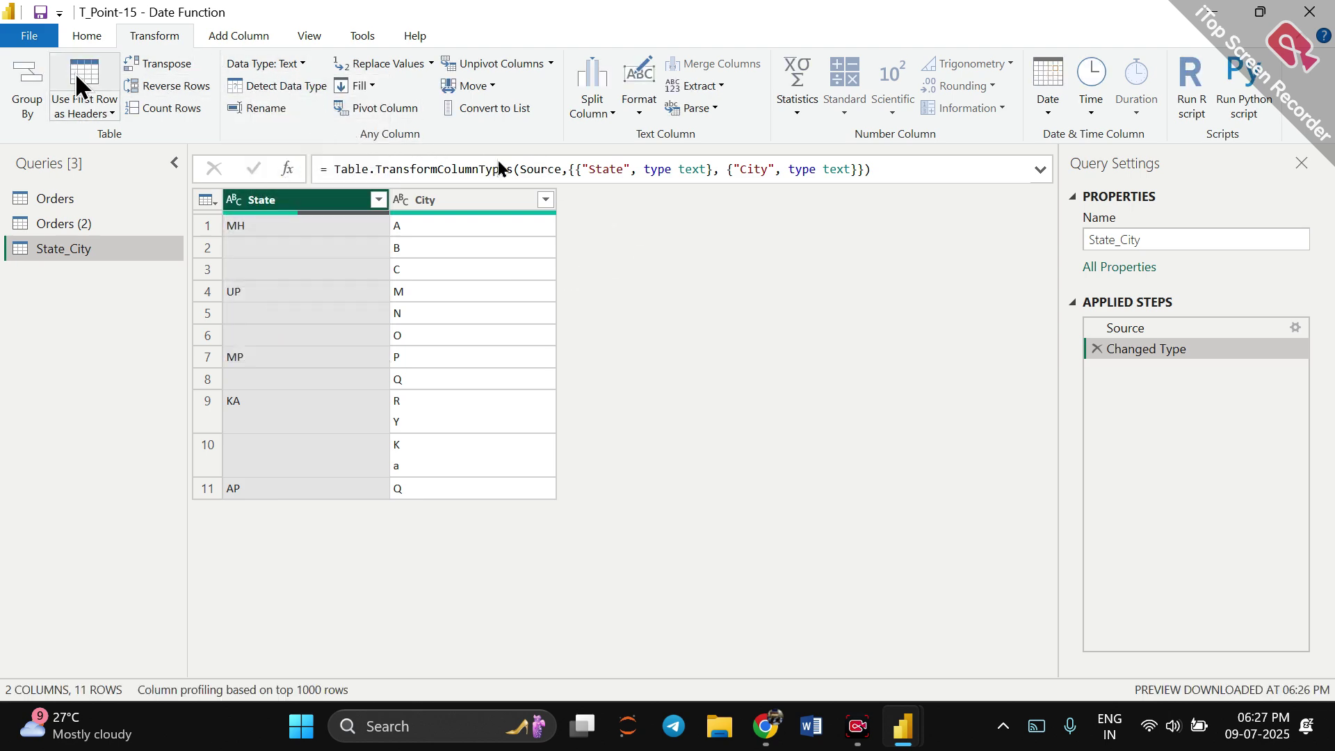
# Create another manual table with A, B and C in rows 1, 4 and 6 of Column1, leaving the rows between blank.
pyautogui.click(89, 36)
pyautogui.click(175, 81)
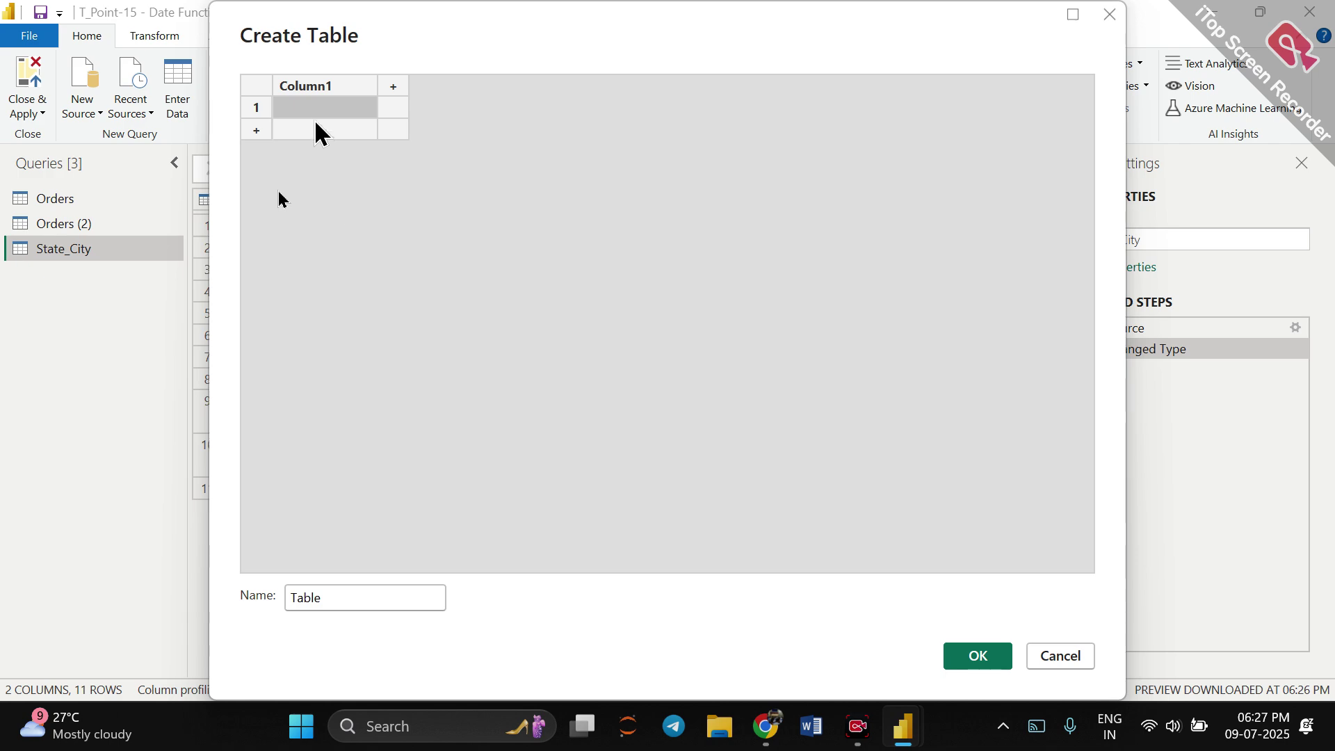
pyautogui.write('A')
pyautogui.press('Return')
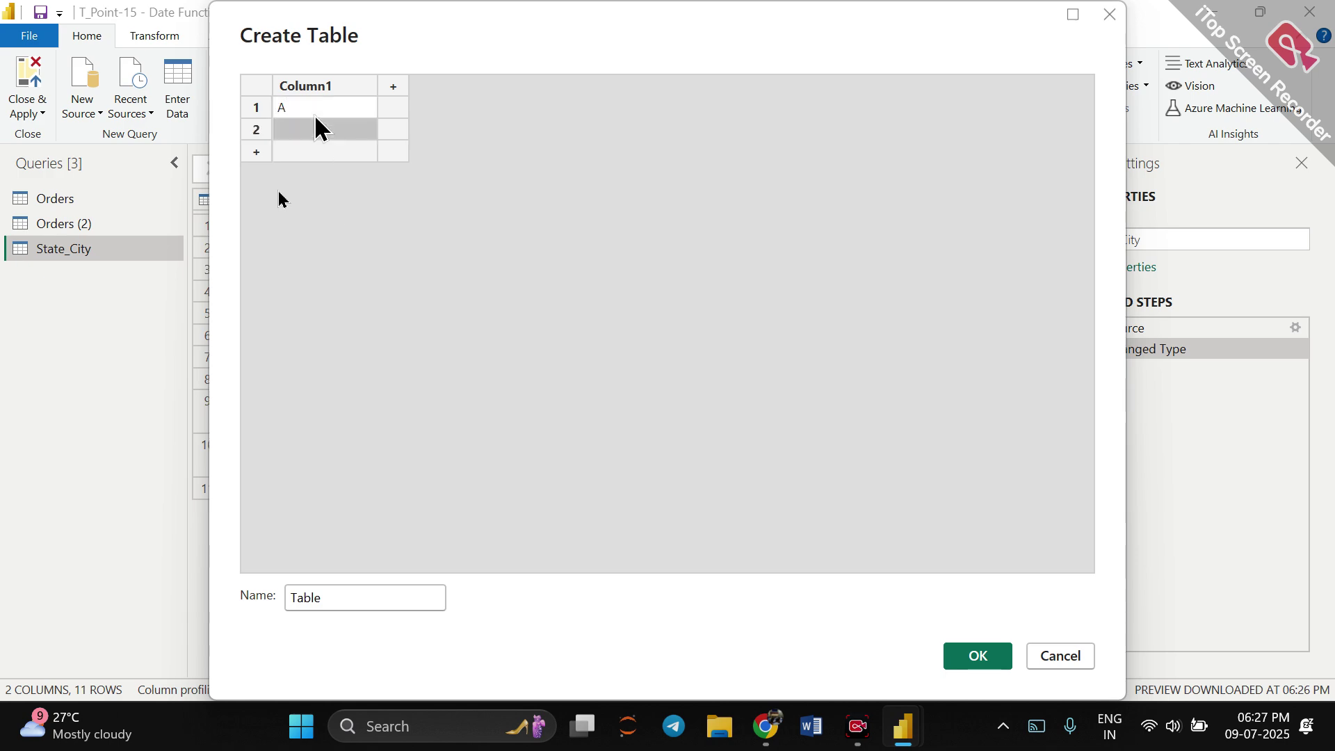
pyautogui.press('Return')
pyautogui.press('Return')
pyautogui.write('B')
pyautogui.press('Return')
pyautogui.press('Return')
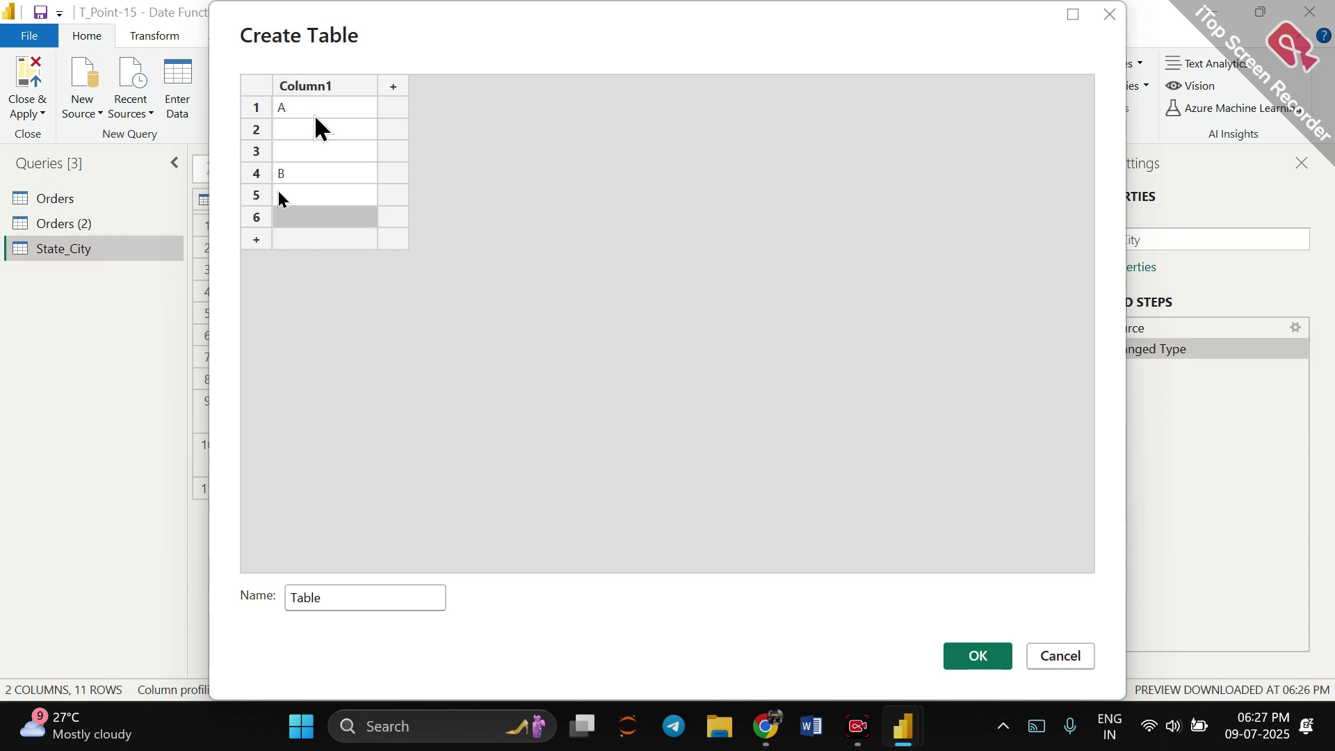
pyautogui.write('C')
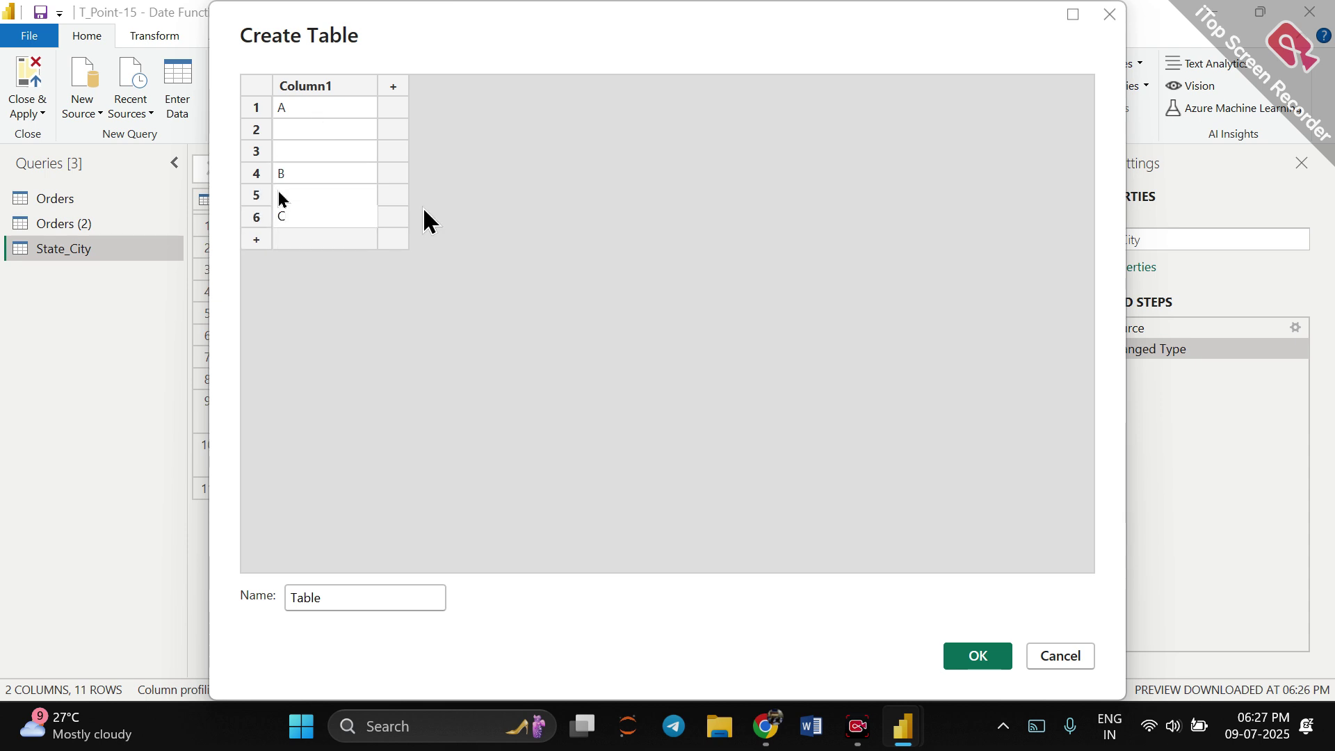
pyautogui.click(974, 656)
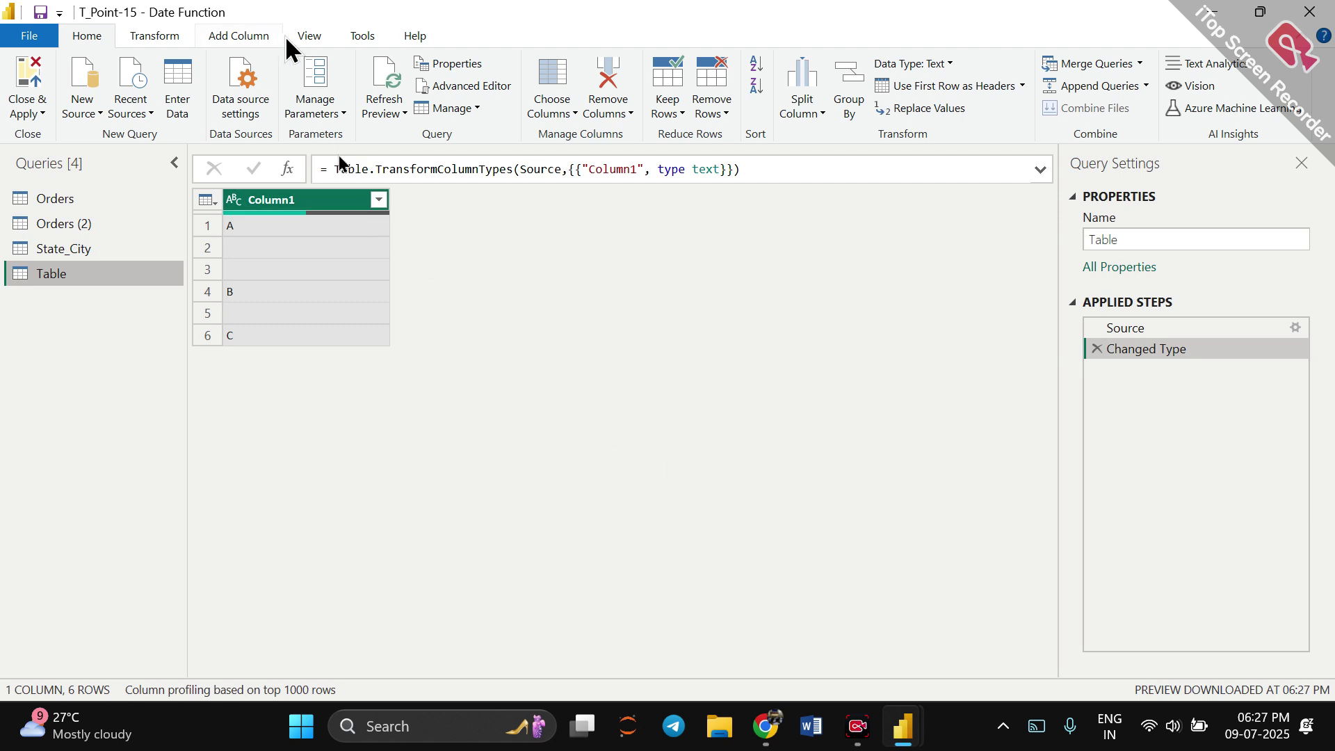
# Check the column quality statistics of Column1 and hide them again.
pyautogui.click(309, 37)
pyautogui.click(153, 109)
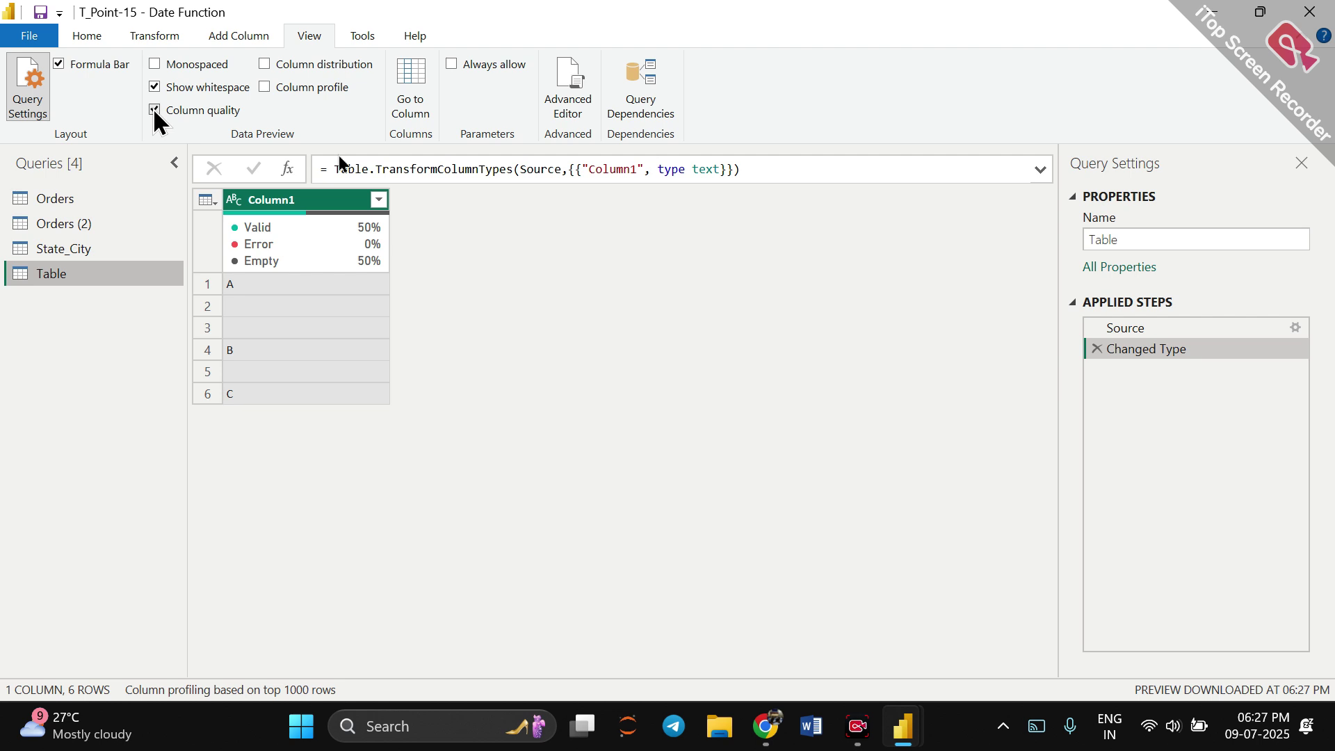
pyautogui.click(153, 109)
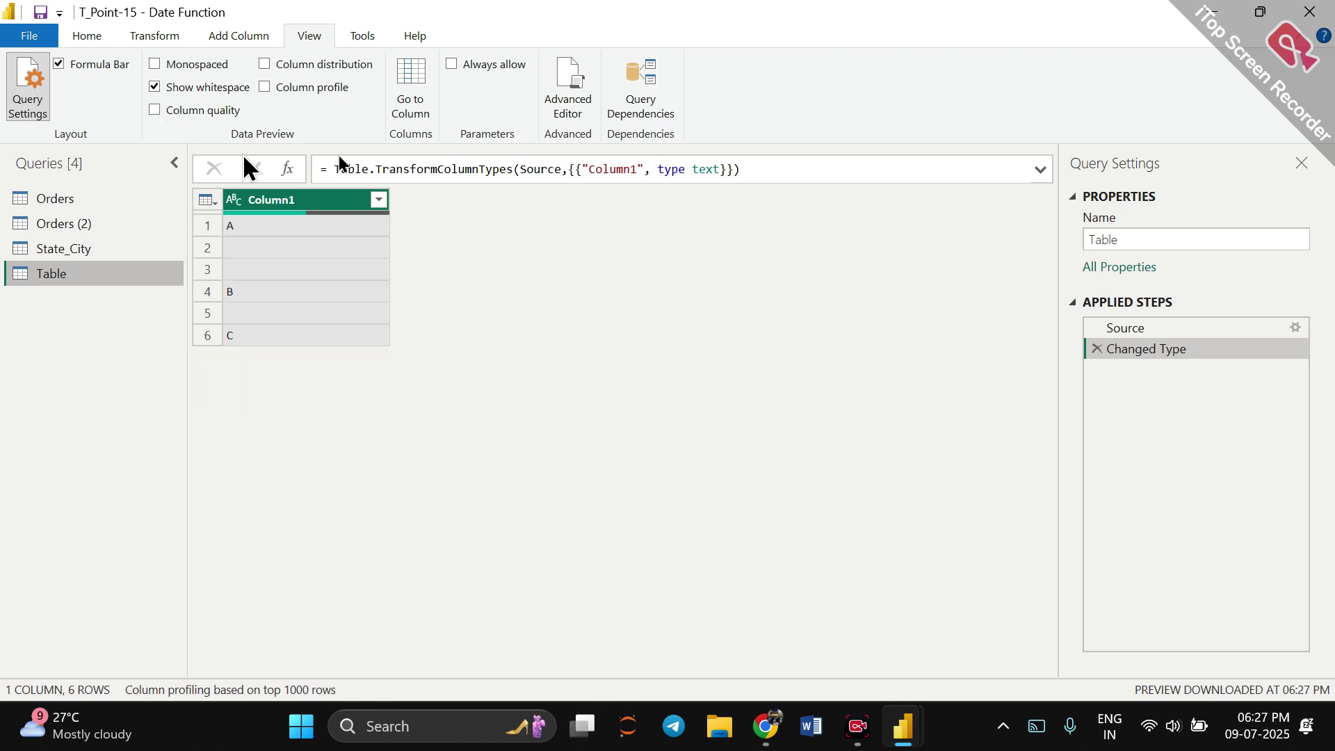
# Try to fill the blank cells of Column1 upward and downward.
pyautogui.click(104, 38)
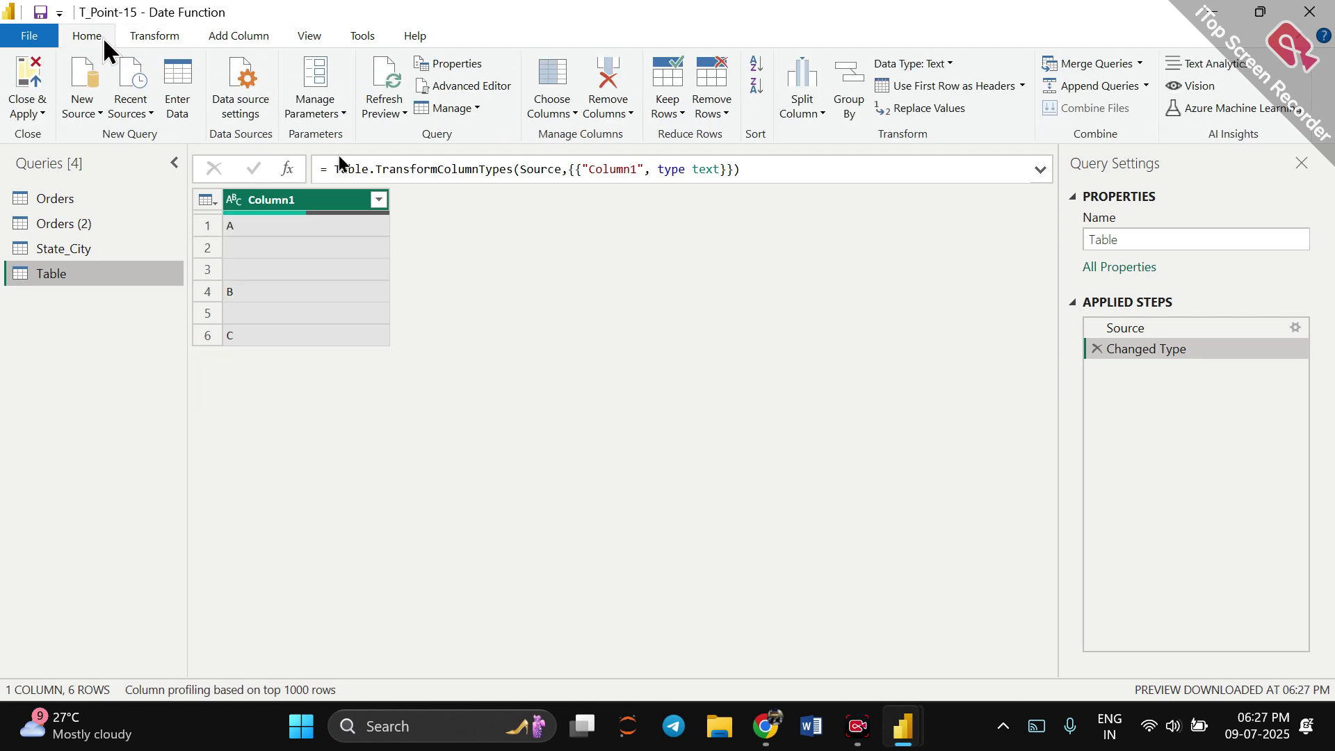
pyautogui.click(160, 35)
pyautogui.click(374, 85)
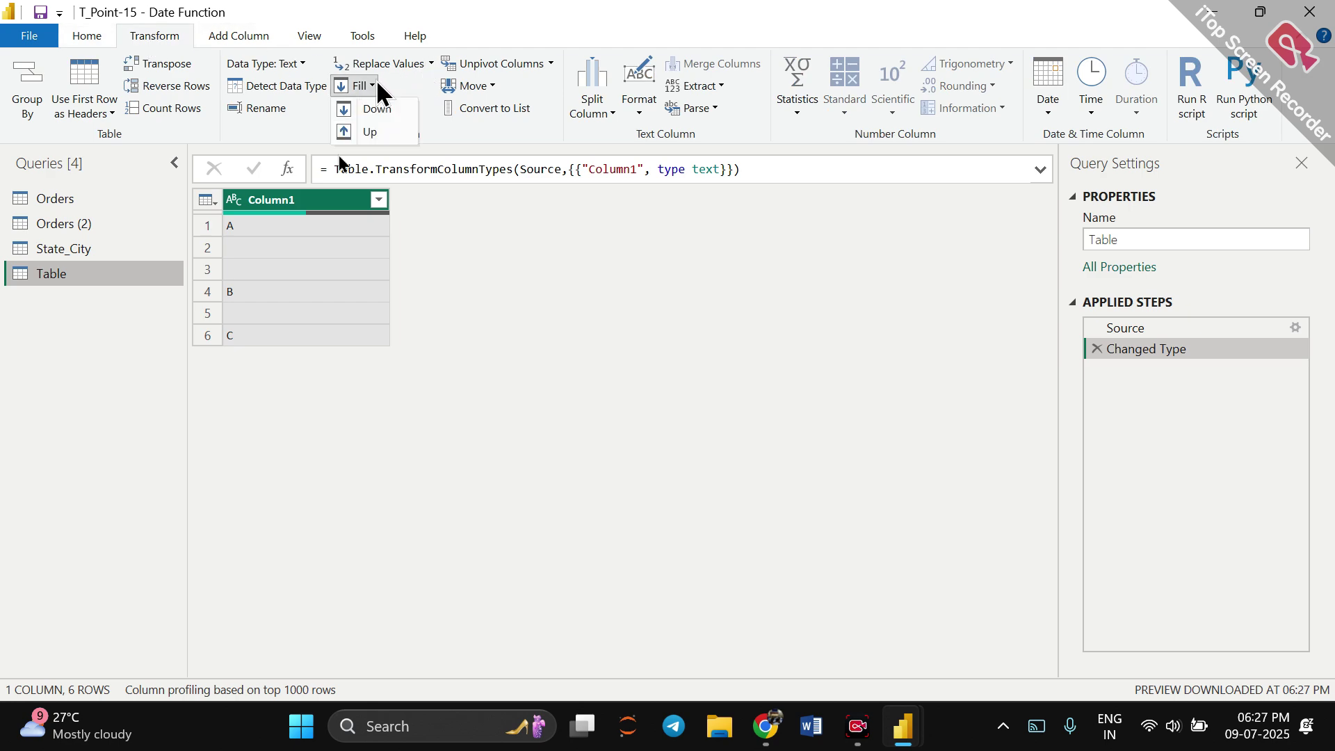
pyautogui.click(374, 126)
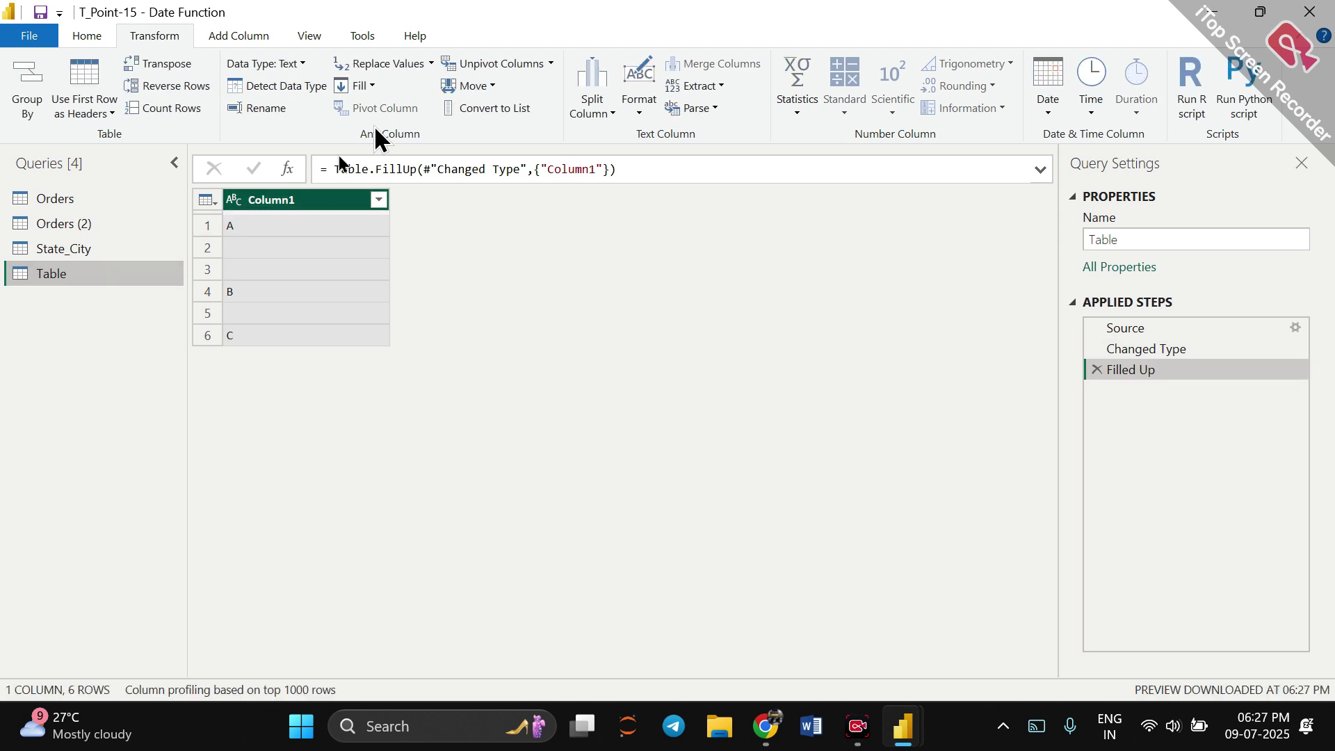
pyautogui.click(373, 85)
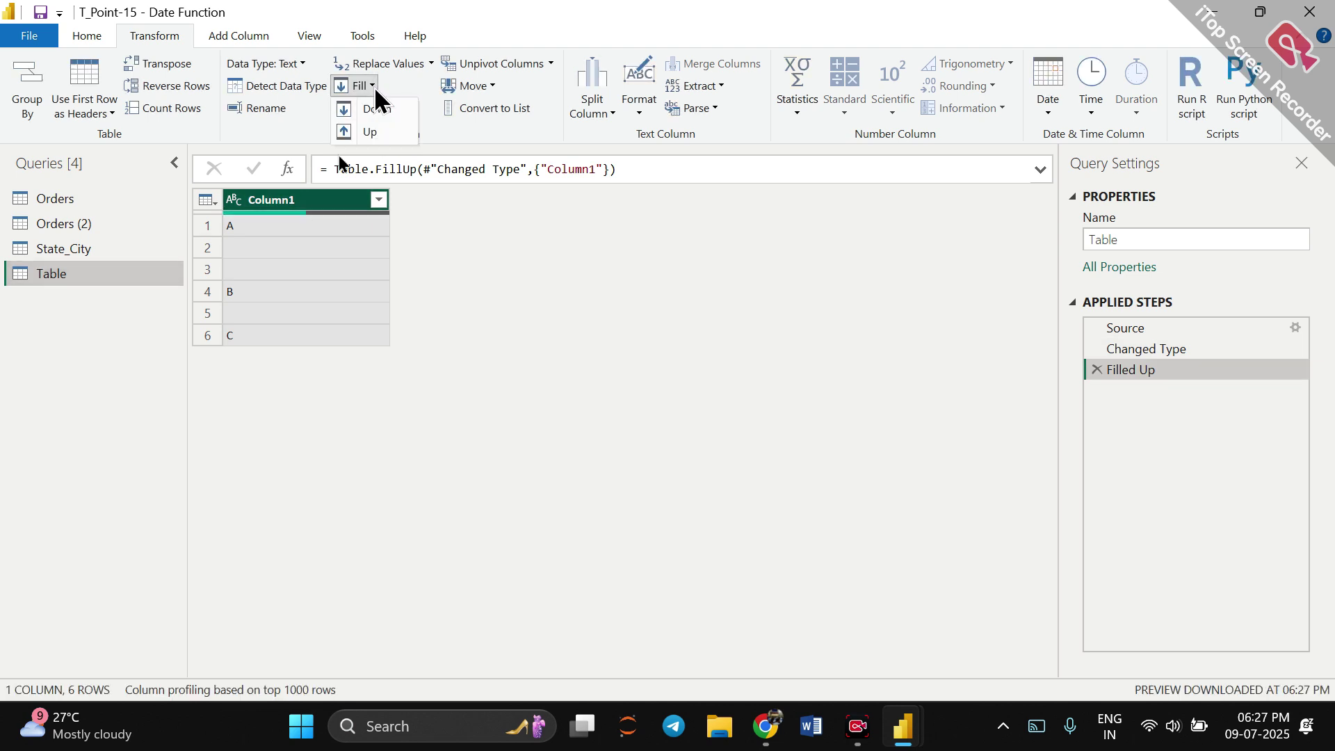
pyautogui.click(376, 110)
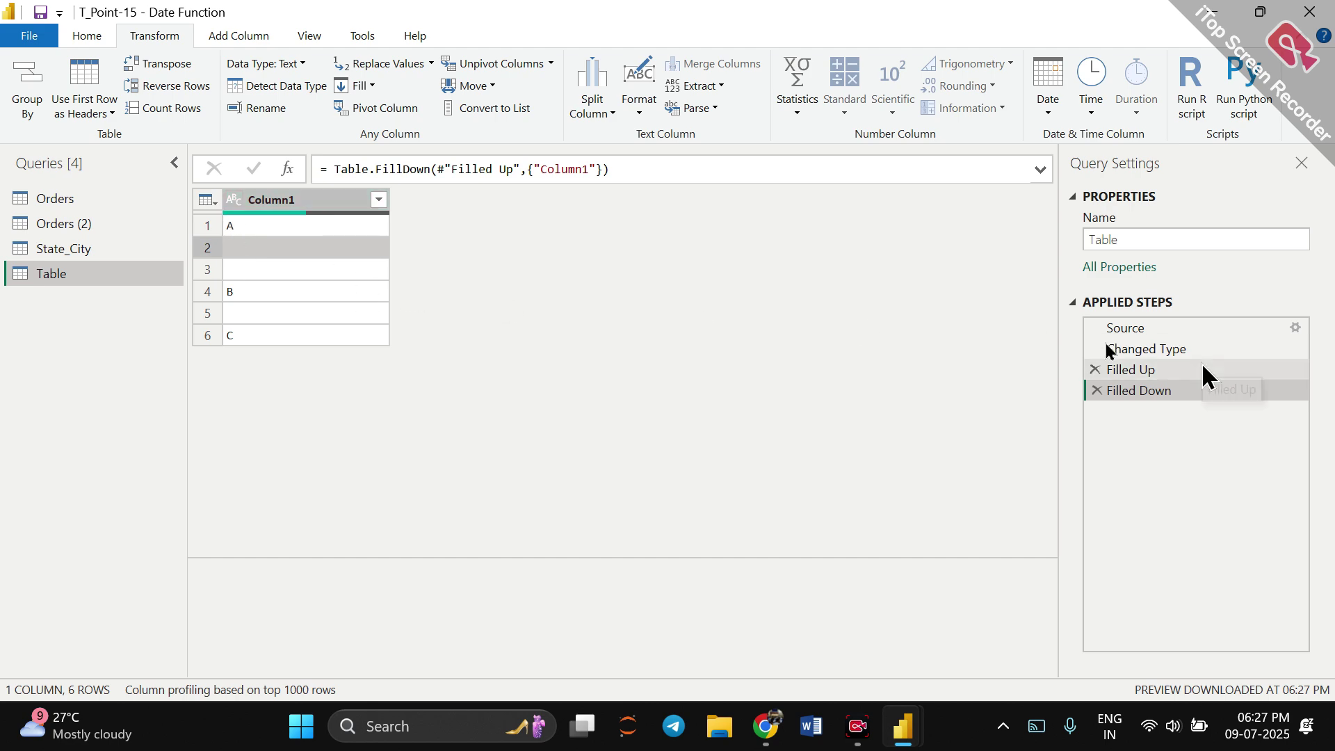
# Edit the table's source data to enter null in rows 2, 3 and 5 of Column1.
pyautogui.click(1295, 327)
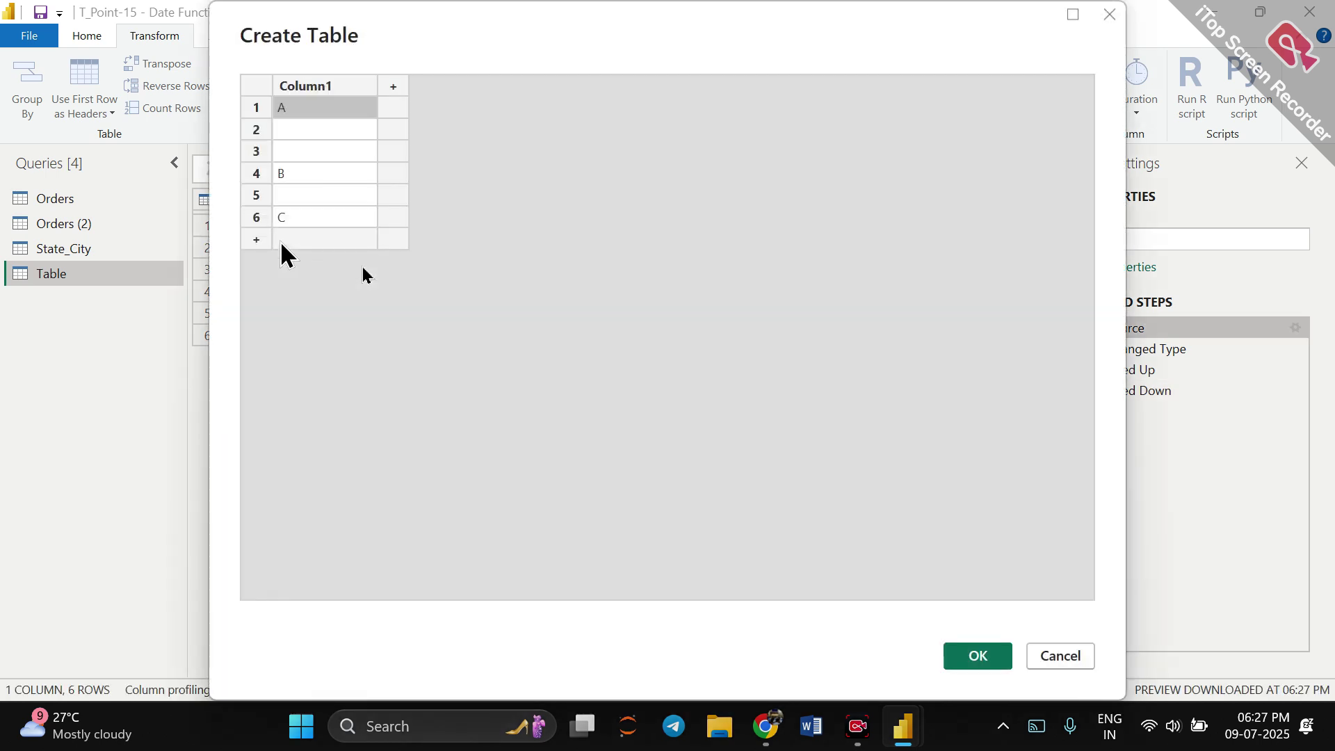
pyautogui.click(304, 134)
pyautogui.write('null')
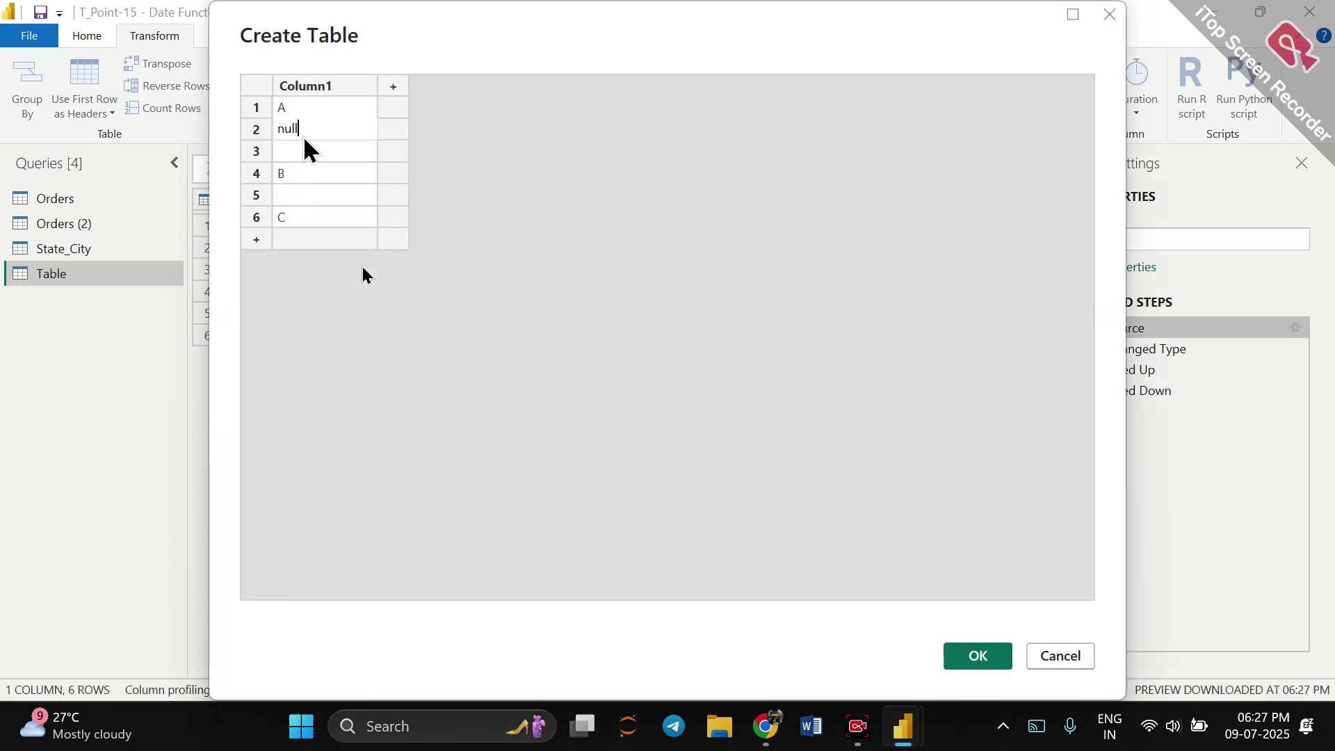
pyautogui.press('Return')
pyautogui.write('null')
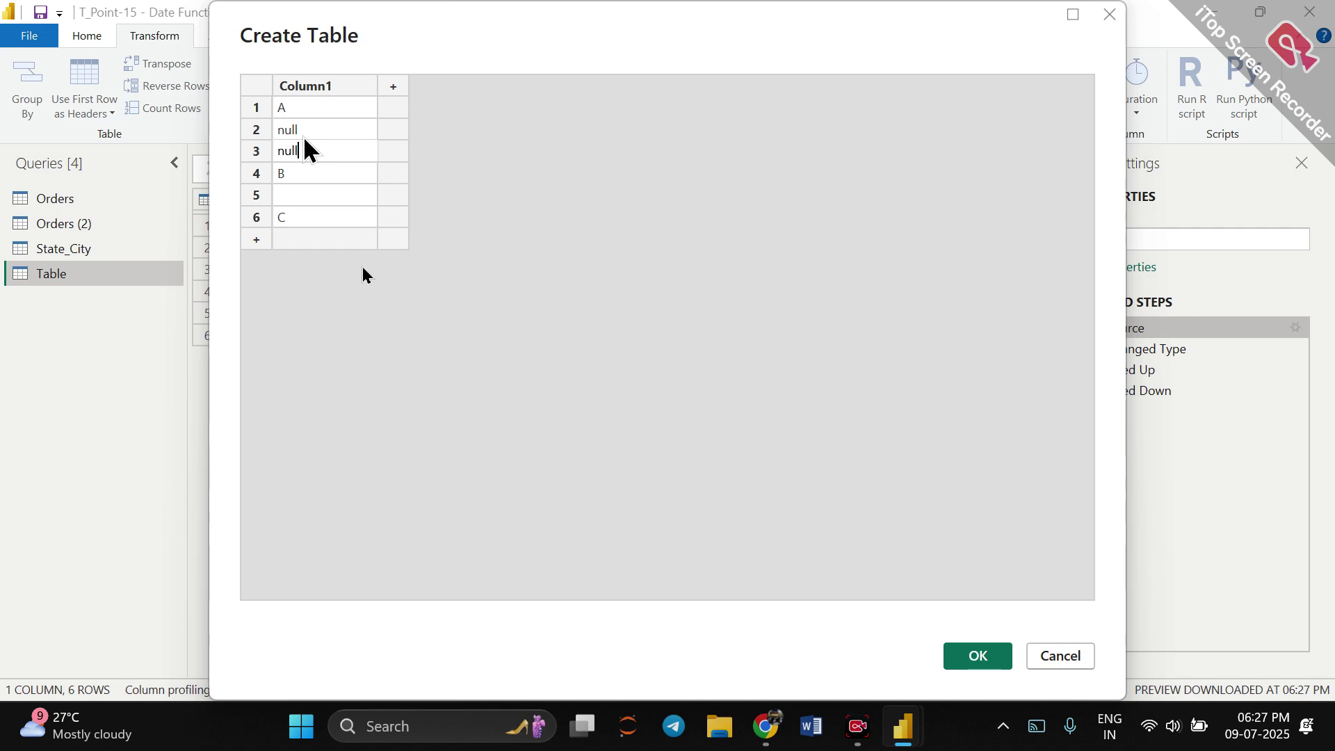
pyautogui.press('Return')
pyautogui.press('Down')
pyautogui.press('Down')
pyautogui.press('Up')
pyautogui.write('null')
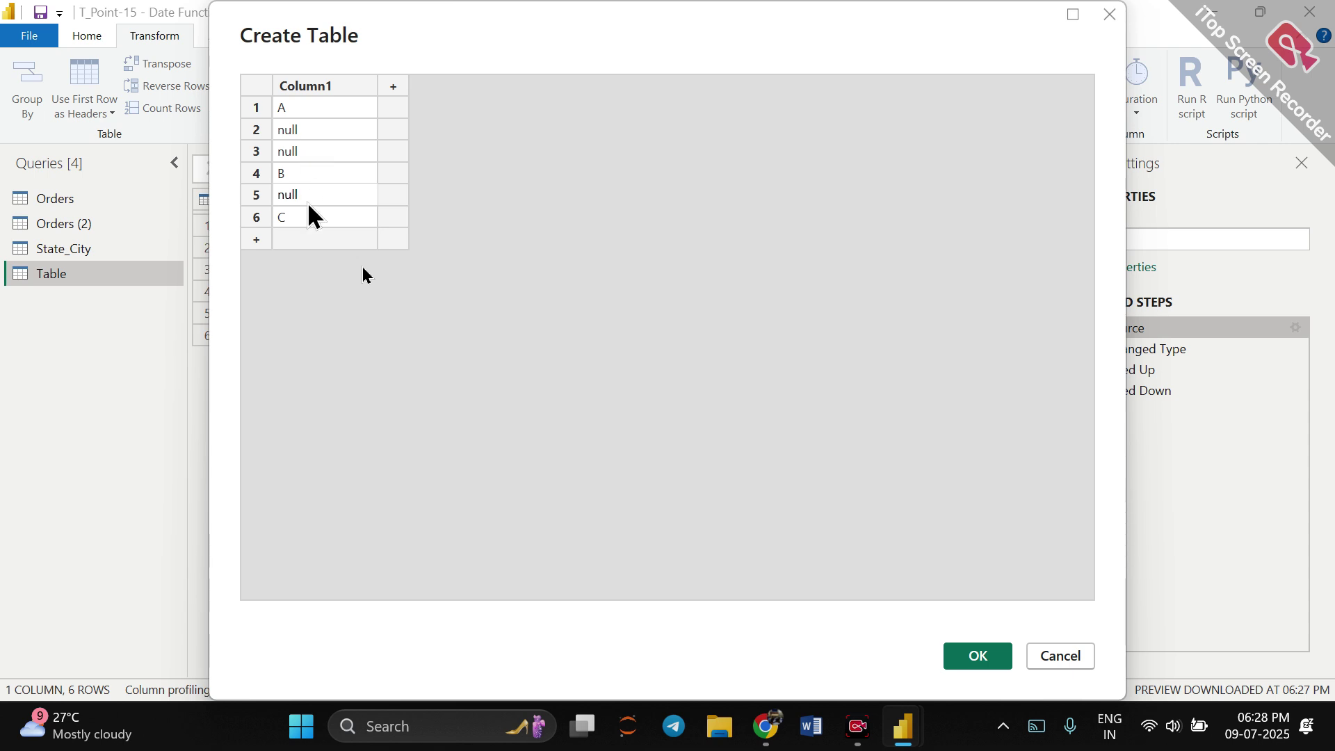
pyautogui.click(978, 656)
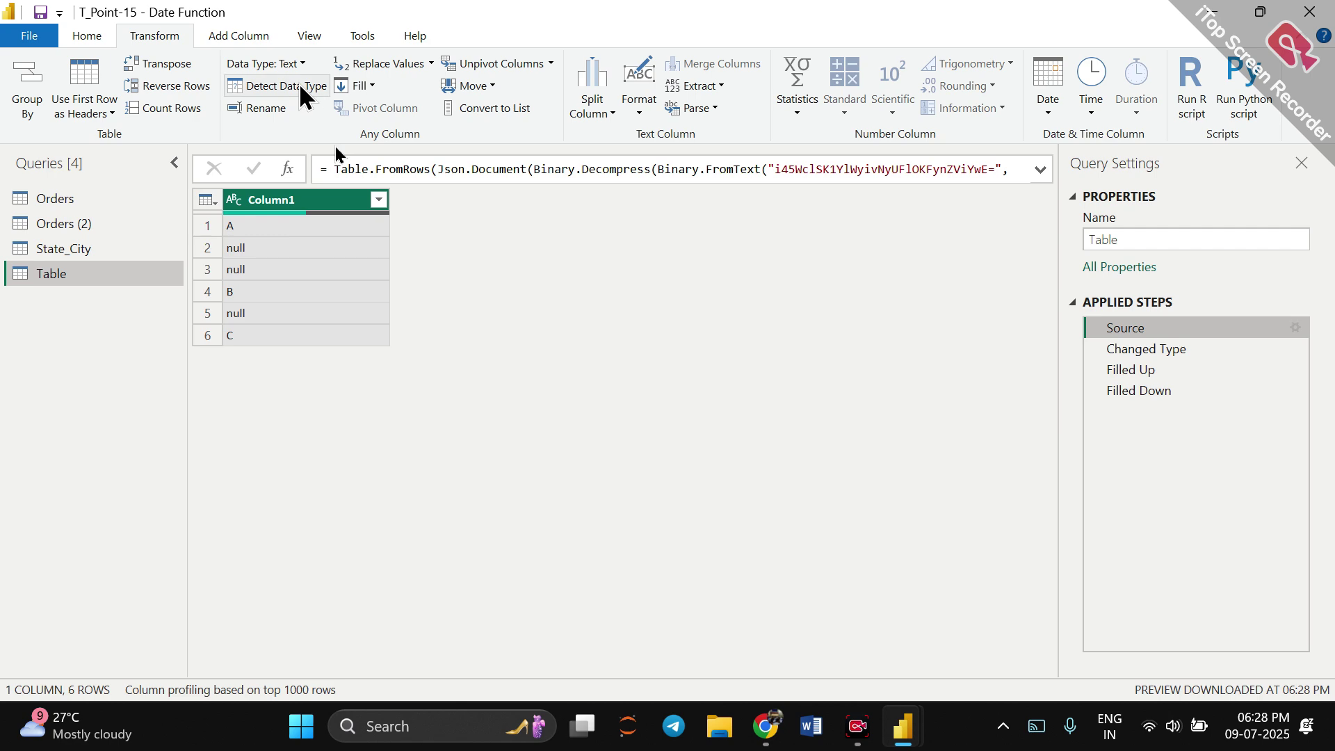
# Try to fill Column1 downward by inserting a Fill Down step directly after Source.
pyautogui.click(376, 87)
pyautogui.click(377, 109)
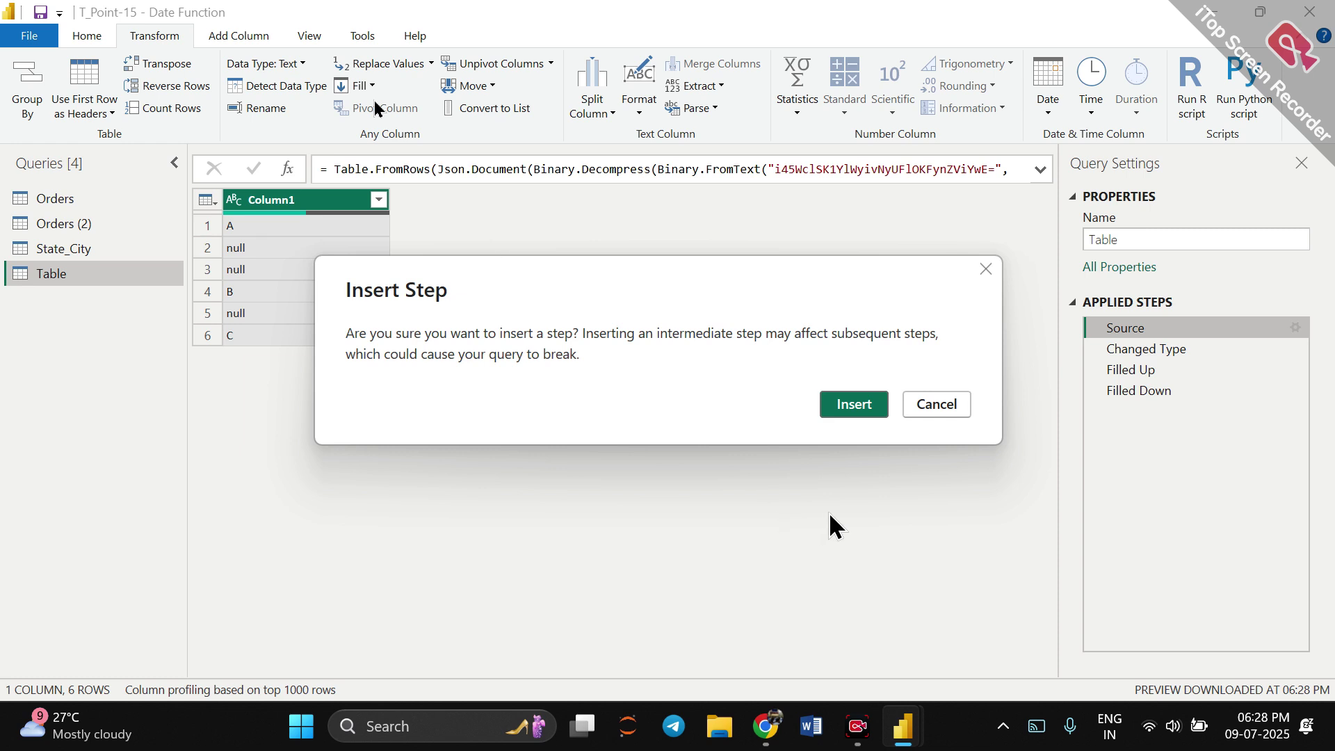
pyautogui.click(854, 406)
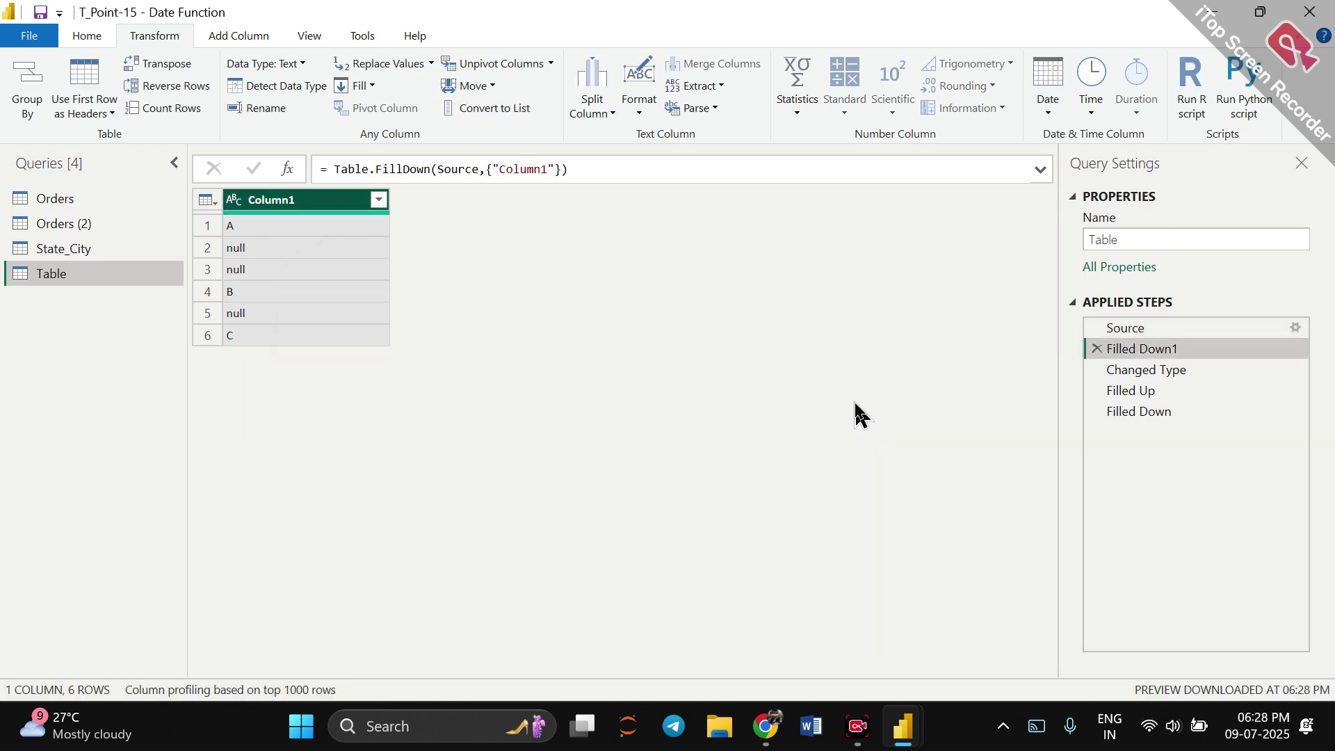
# Delete the Filled Down, Filled Up, Changed Type and Filled Down1 applied steps, keeping only Source.
pyautogui.click(1096, 411)
pyautogui.click(1097, 390)
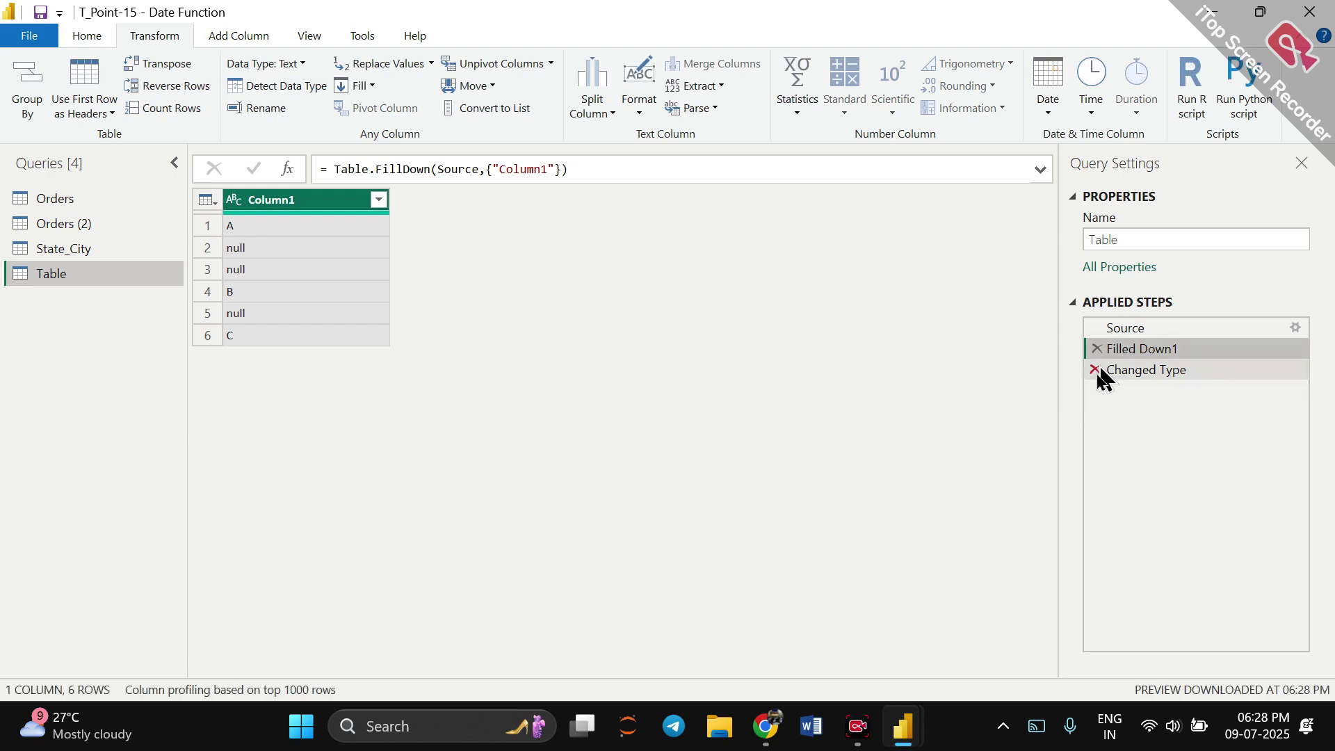
pyautogui.click(1098, 369)
pyautogui.click(1097, 348)
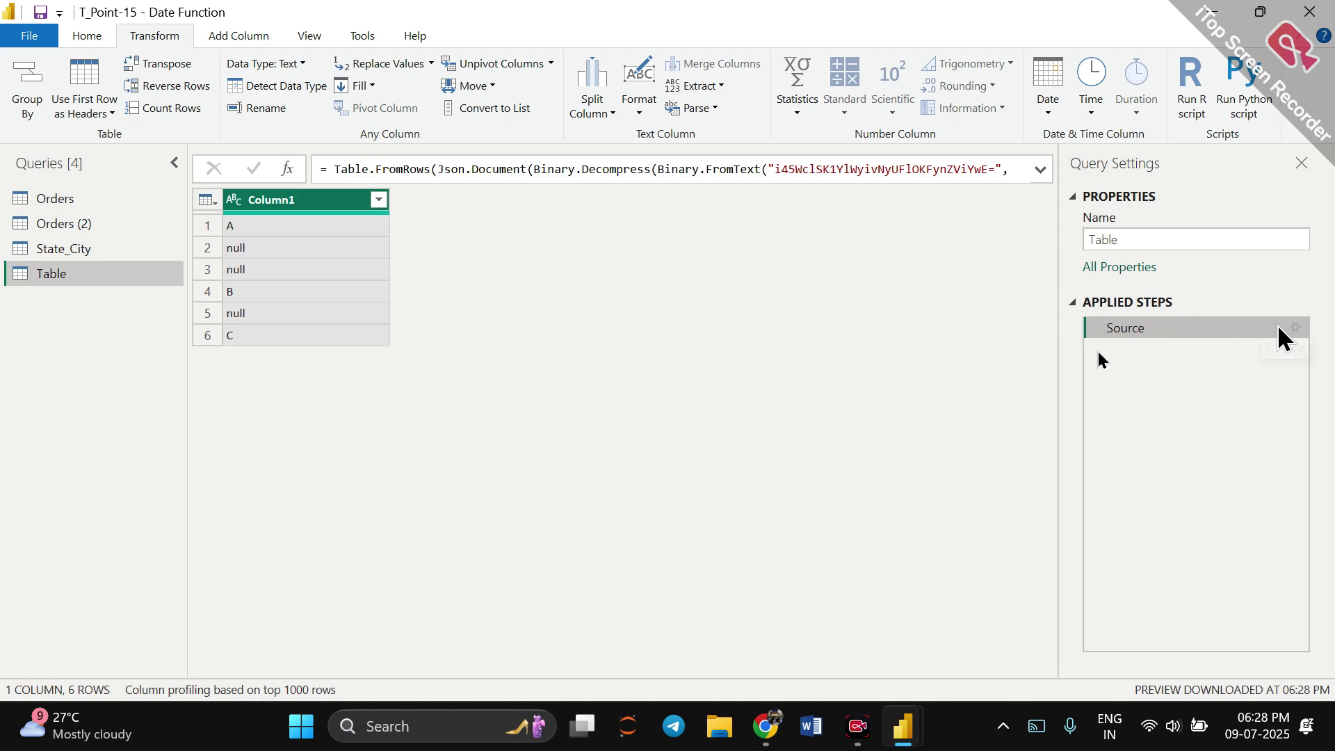
# Edit the table's source data to clear rows 2, 3 and 4 of Column1.
pyautogui.click(1295, 328)
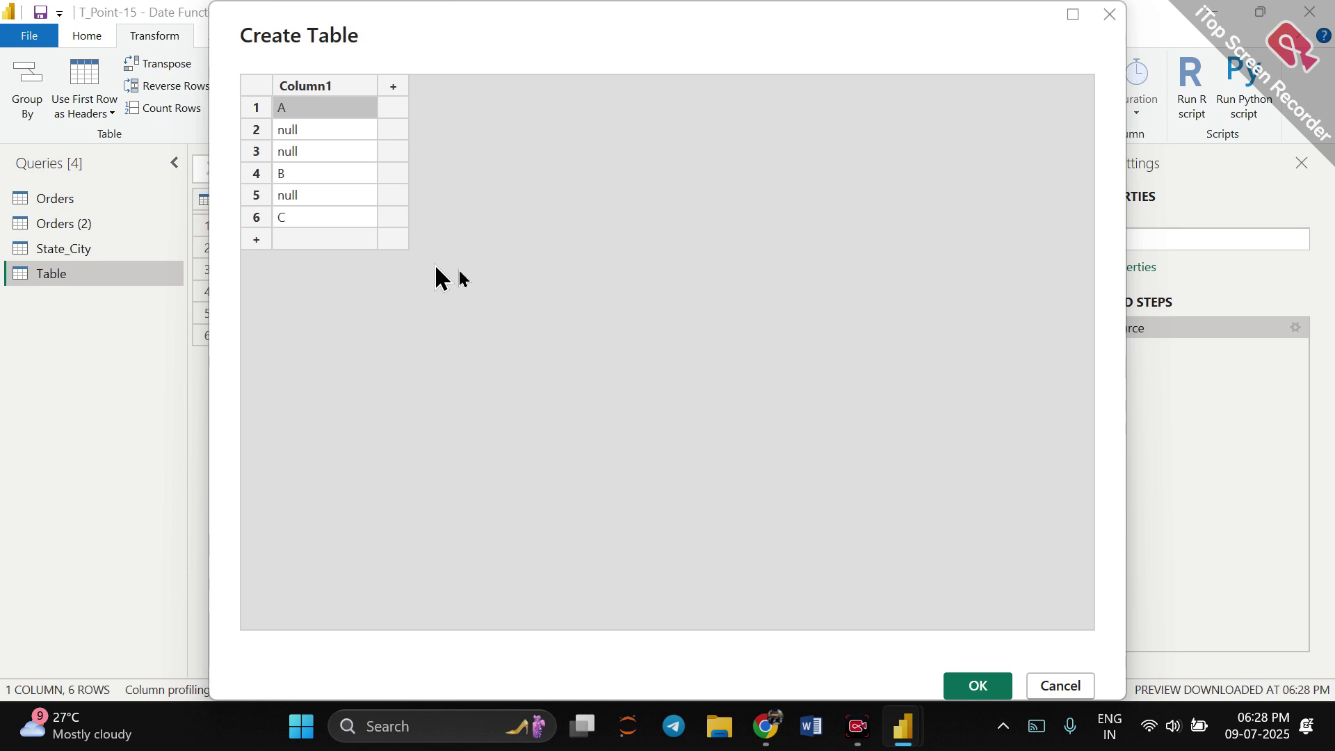
pyautogui.click(324, 132)
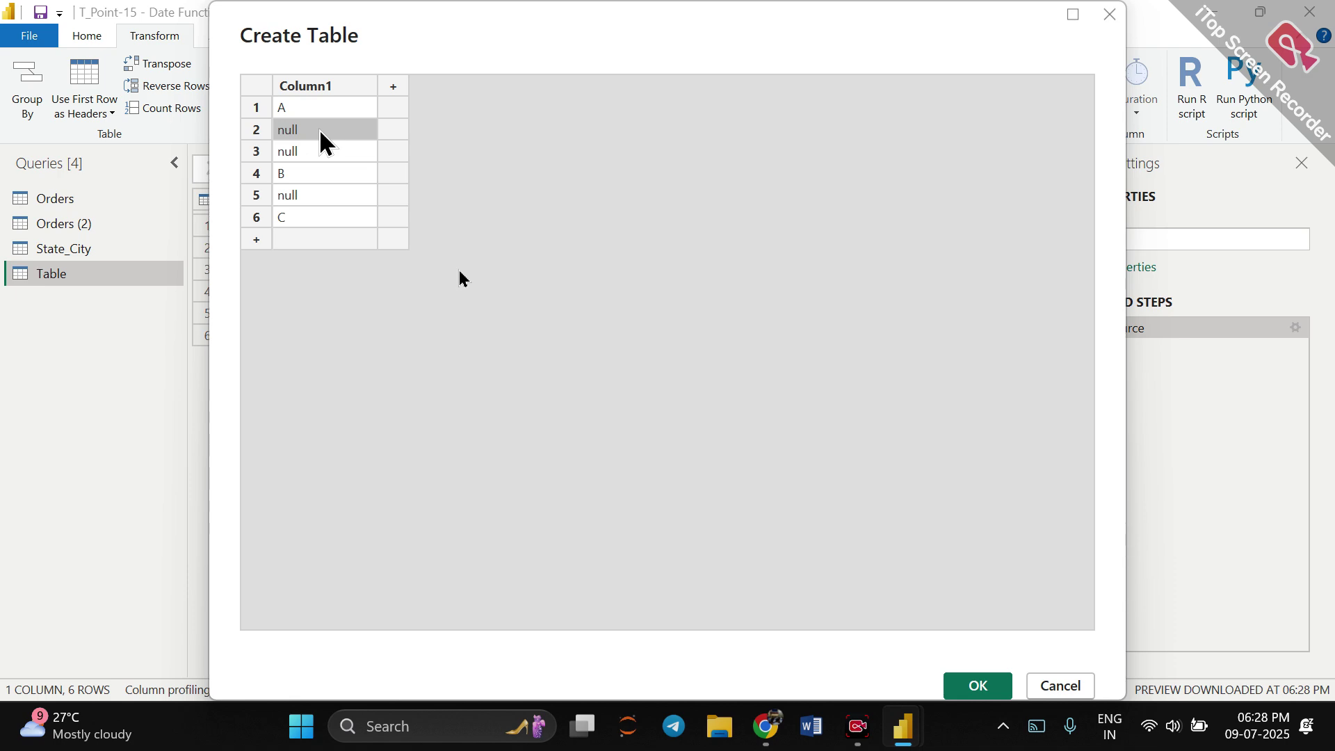
pyautogui.doubleClick(319, 128)
pyautogui.press('BackSpace')
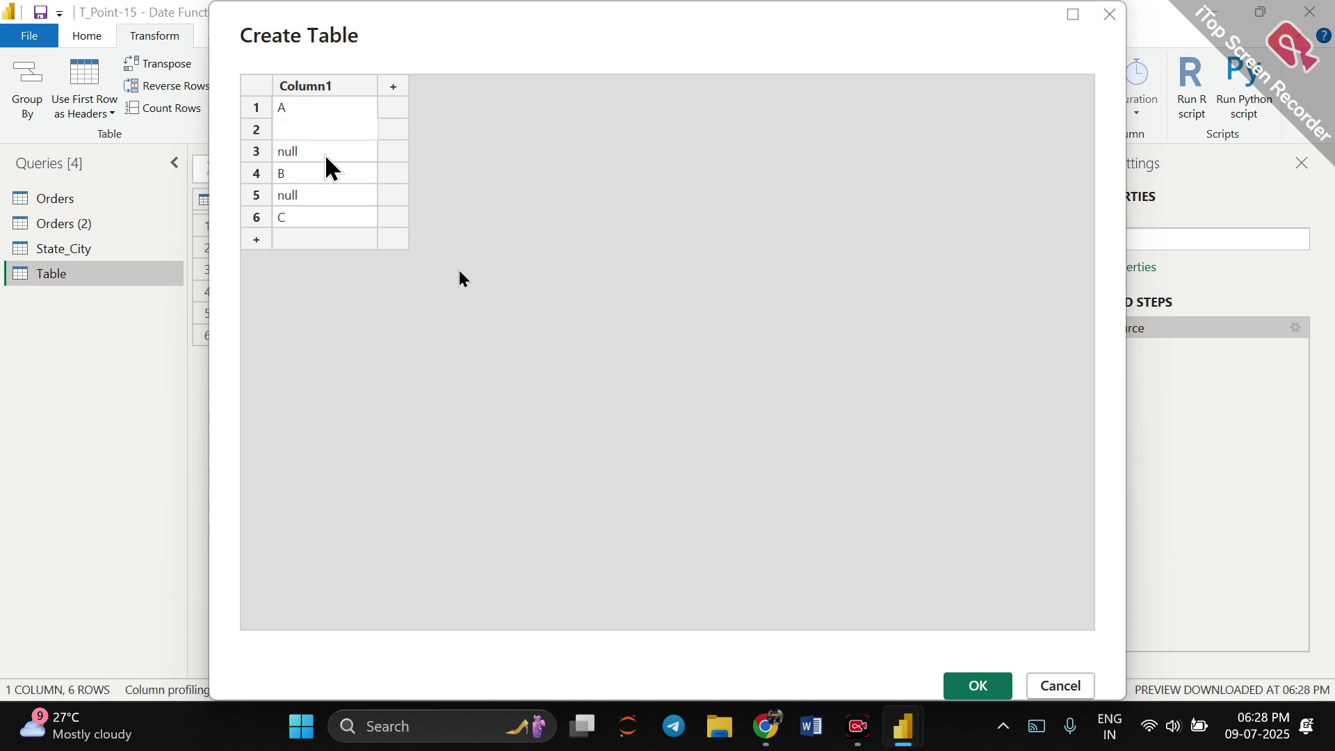
pyautogui.doubleClick(321, 147)
pyautogui.doubleClick(333, 171)
pyautogui.press('BackSpace')
pyautogui.doubleClick(340, 195)
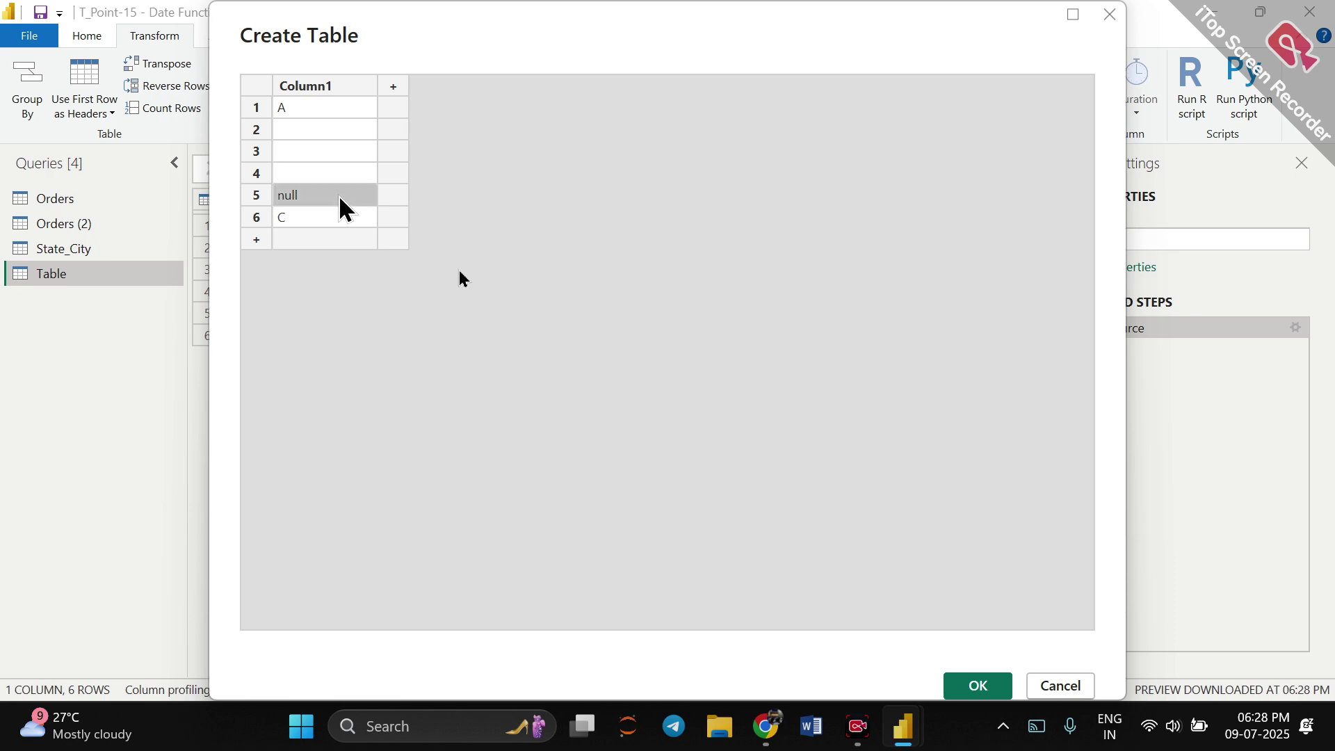
# Enter 70, 7 and 80 in rows 1, 4 and 6 of Column1, clear row 5, and apply the edited table.
pyautogui.doubleClick(311, 107)
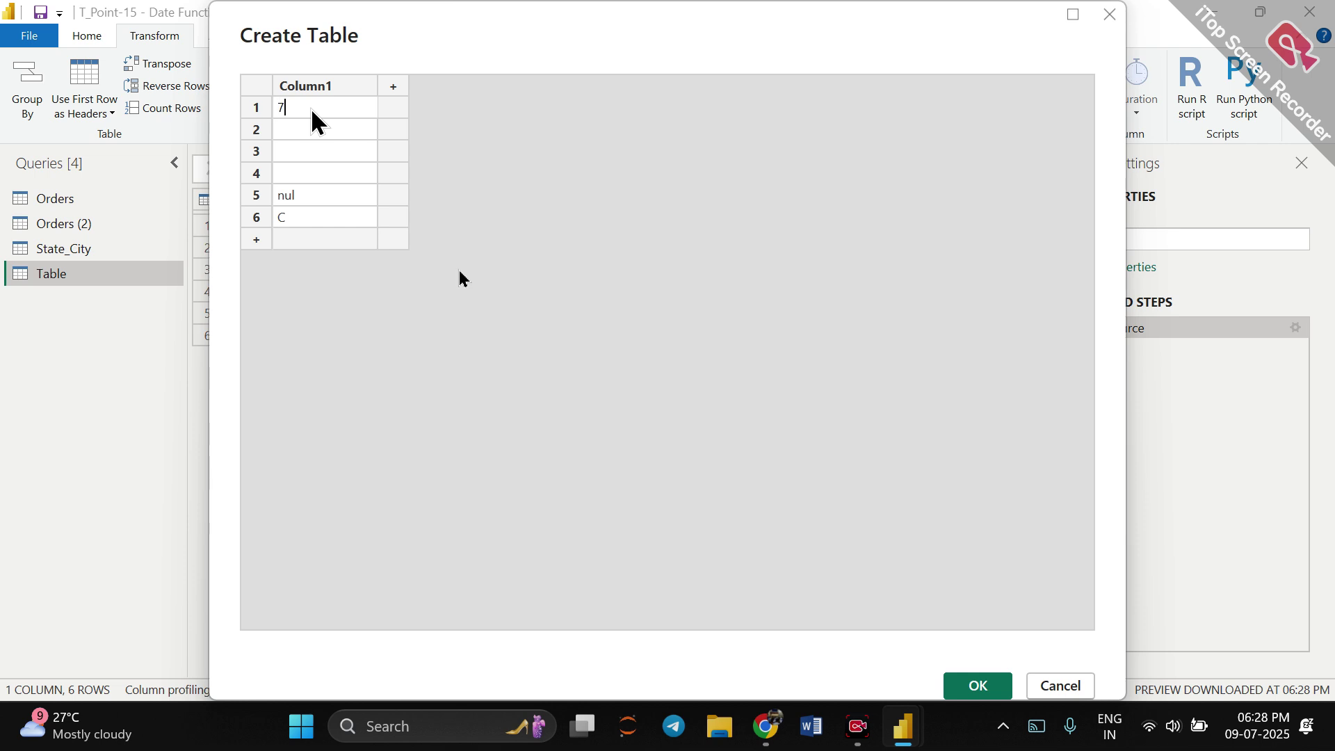
pyautogui.doubleClick(319, 168)
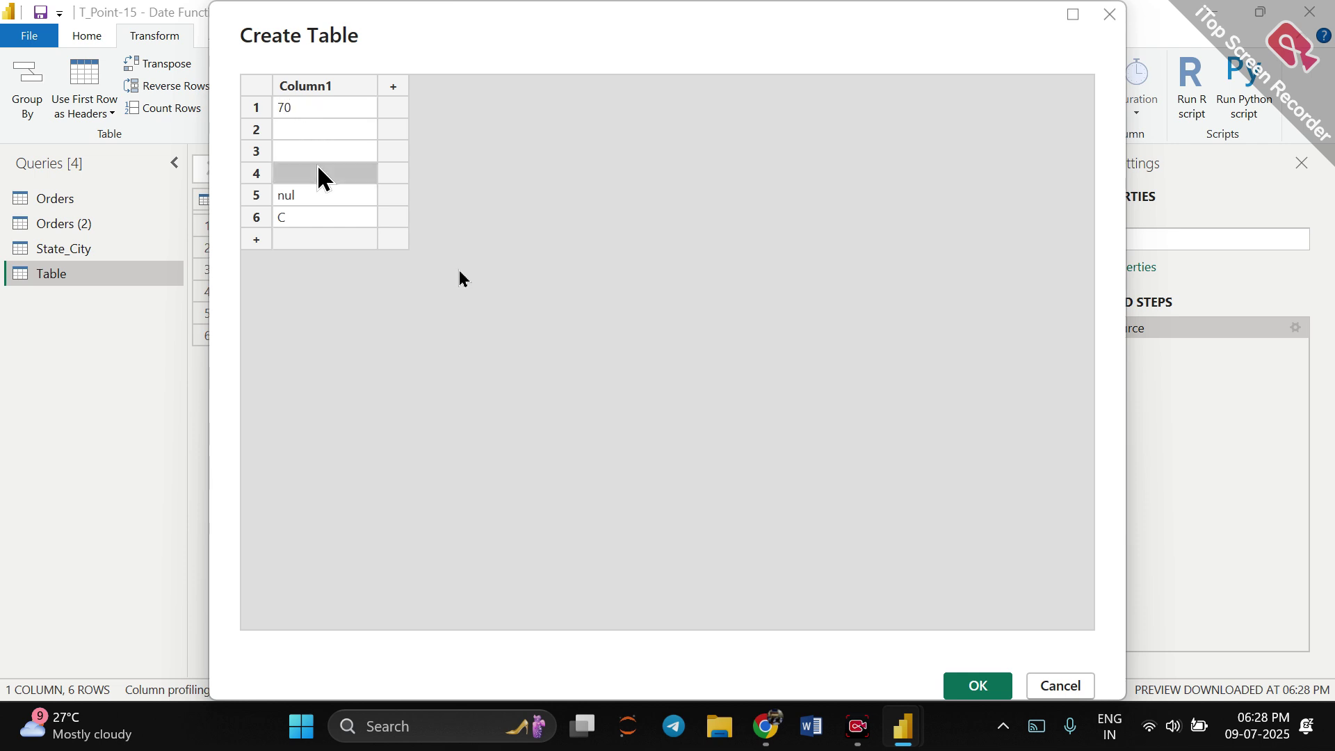
pyautogui.write('7')
pyautogui.click(322, 191)
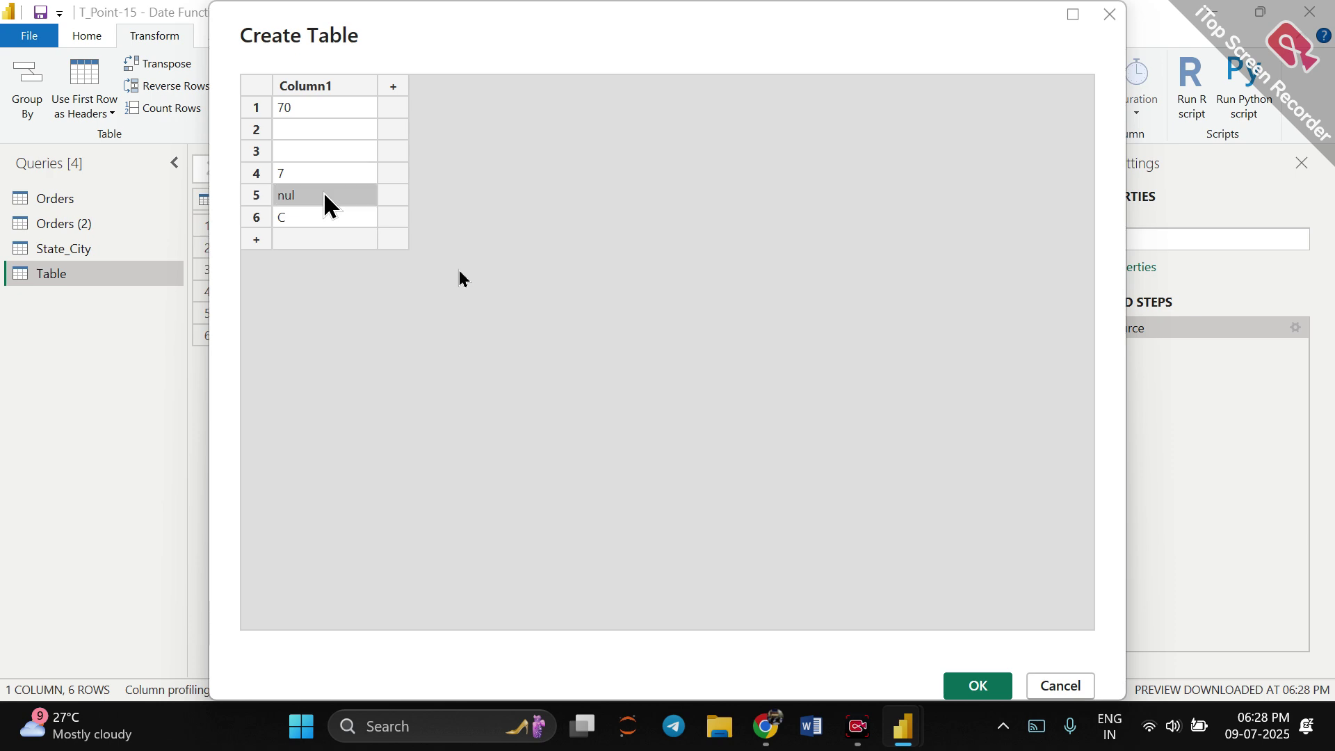
pyautogui.click(324, 191)
pyautogui.press('BackSpace')
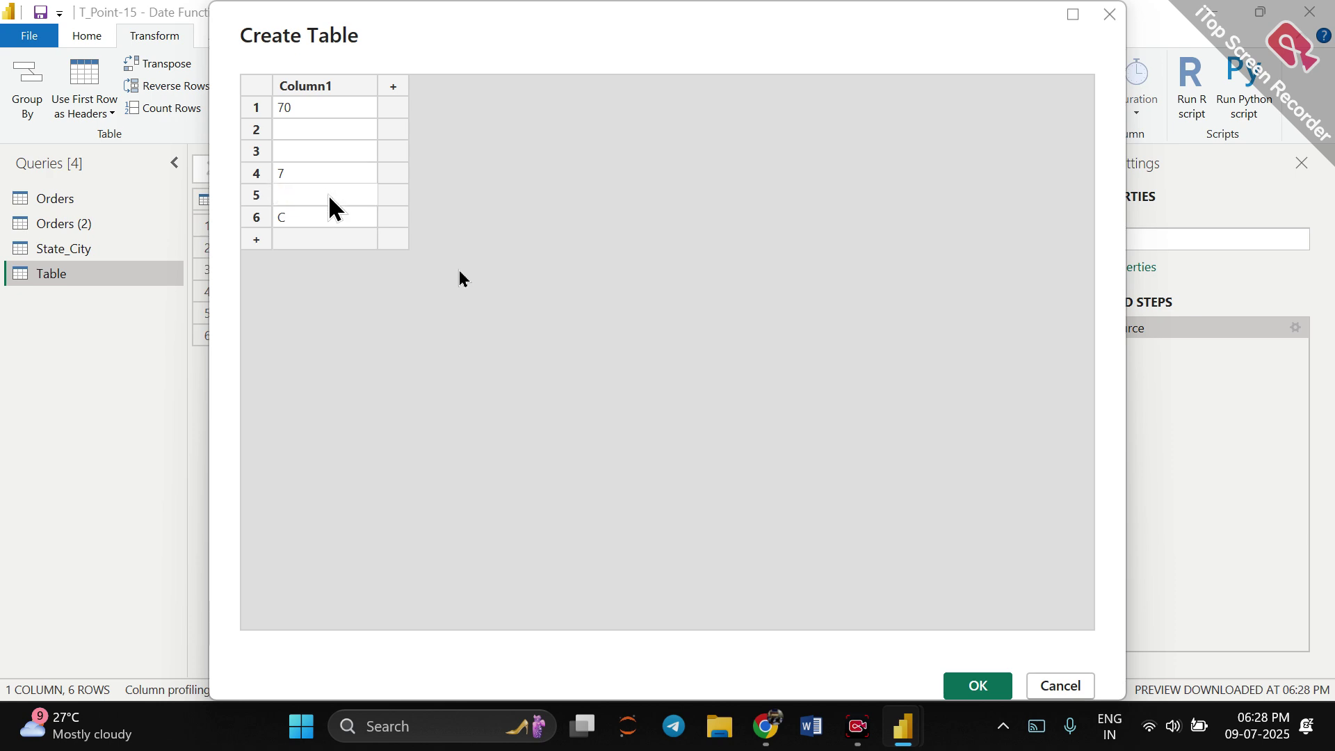
pyautogui.click(335, 215)
pyautogui.click(335, 216)
pyautogui.press('BackSpace')
pyautogui.write('80')
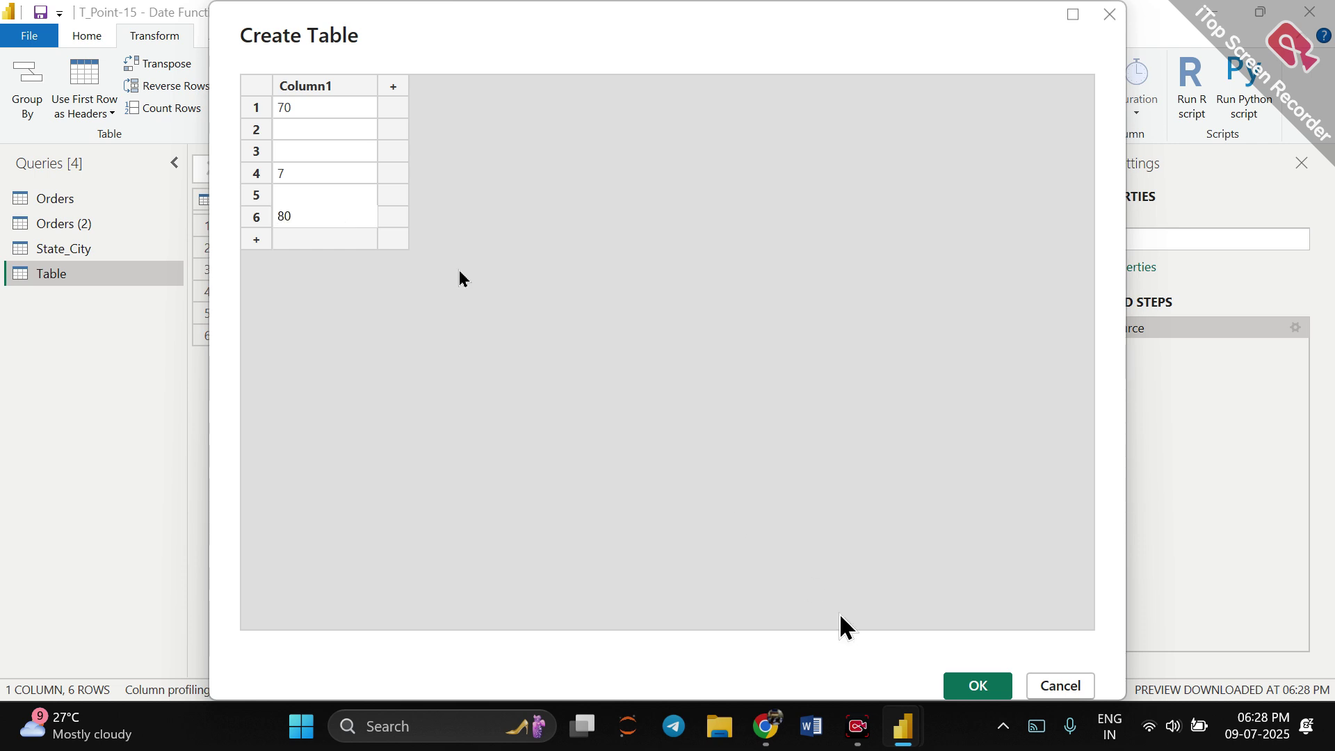
pyautogui.click(978, 686)
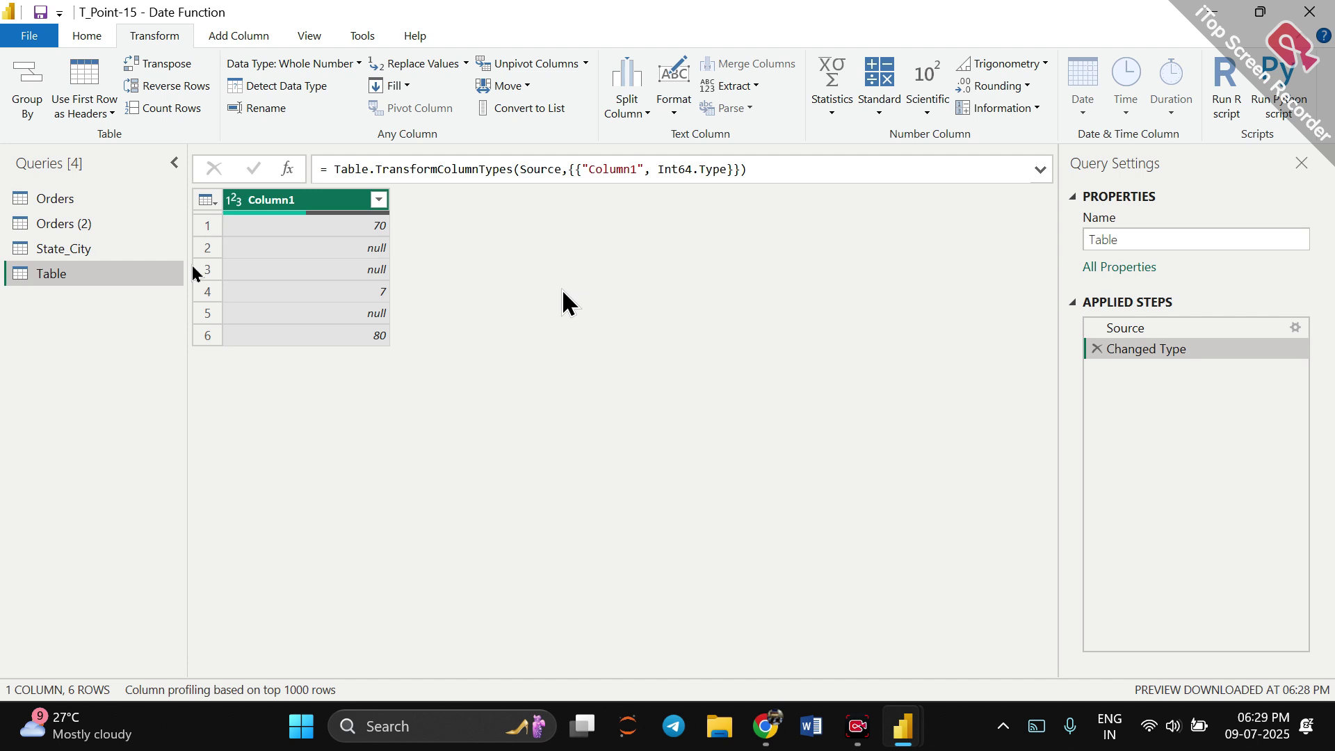
# Try Fill Down on the null cells of Column1 and delete the Filled Down step.
pyautogui.click(401, 90)
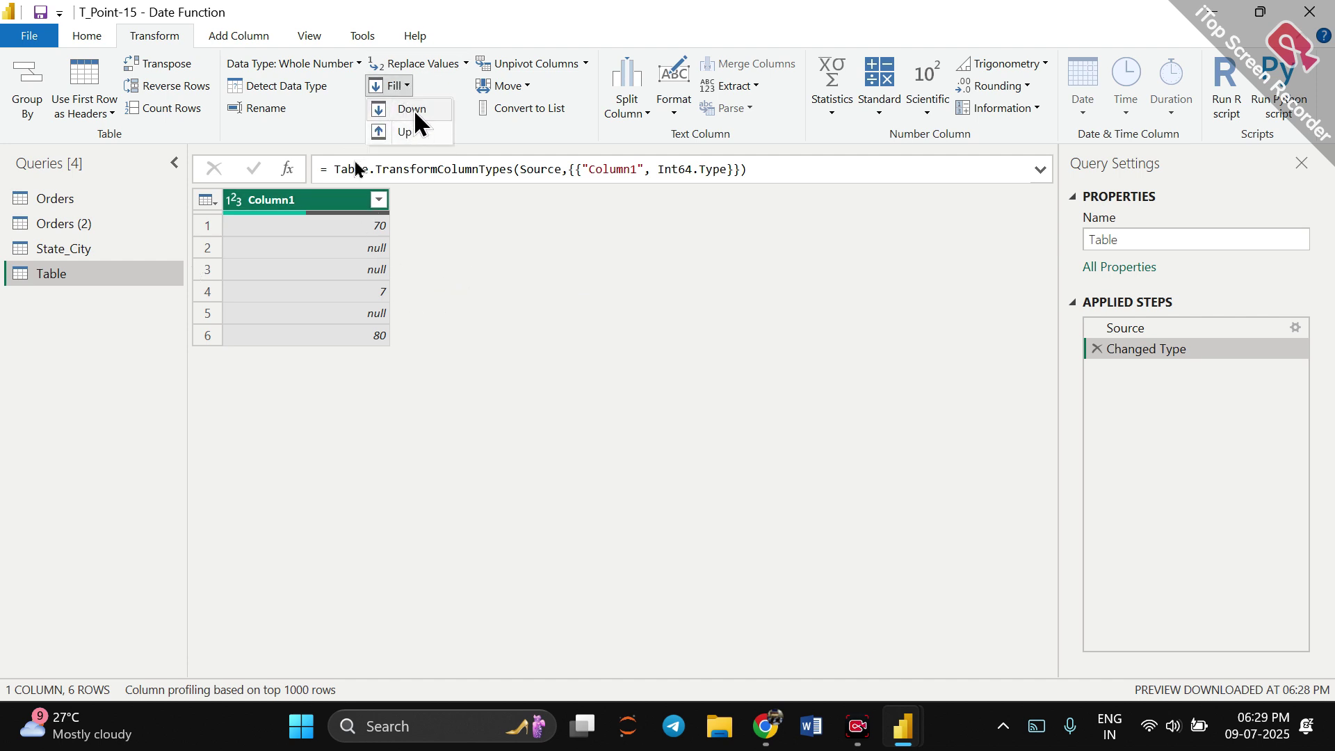
pyautogui.click(414, 110)
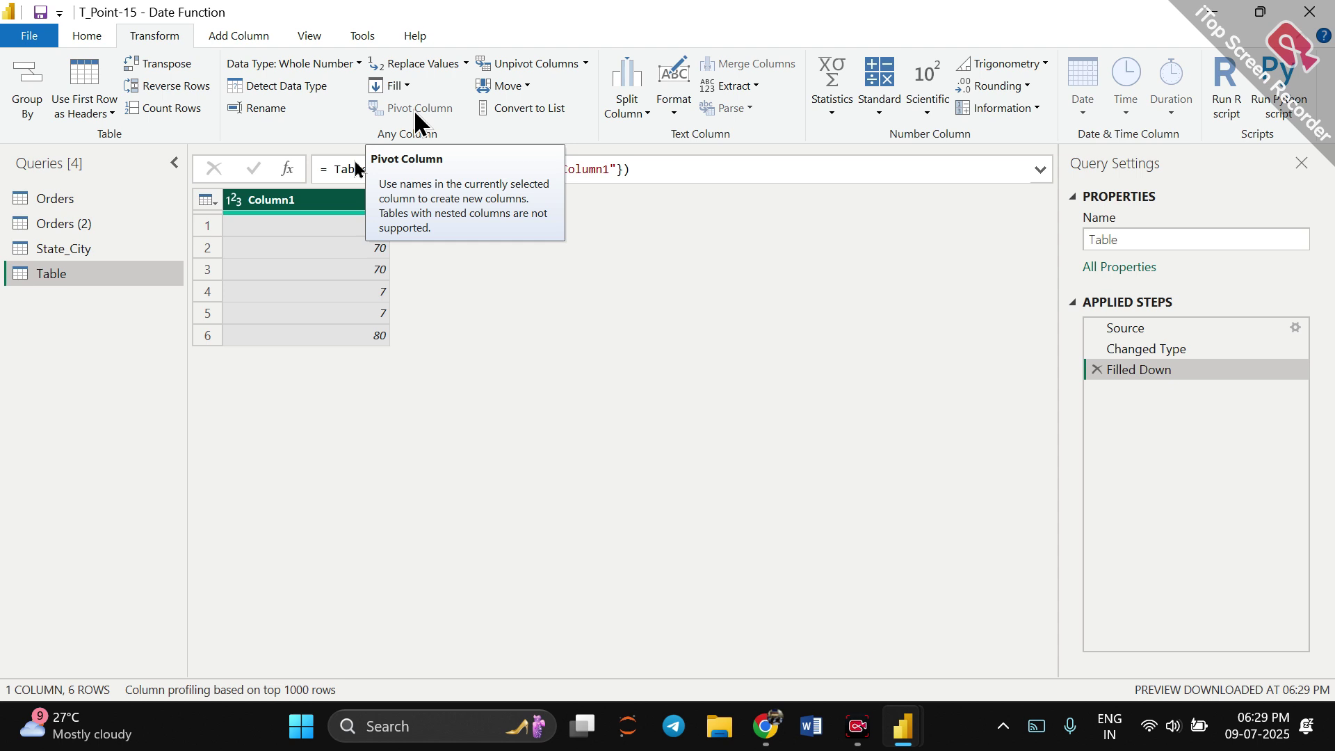
pyautogui.click(1096, 369)
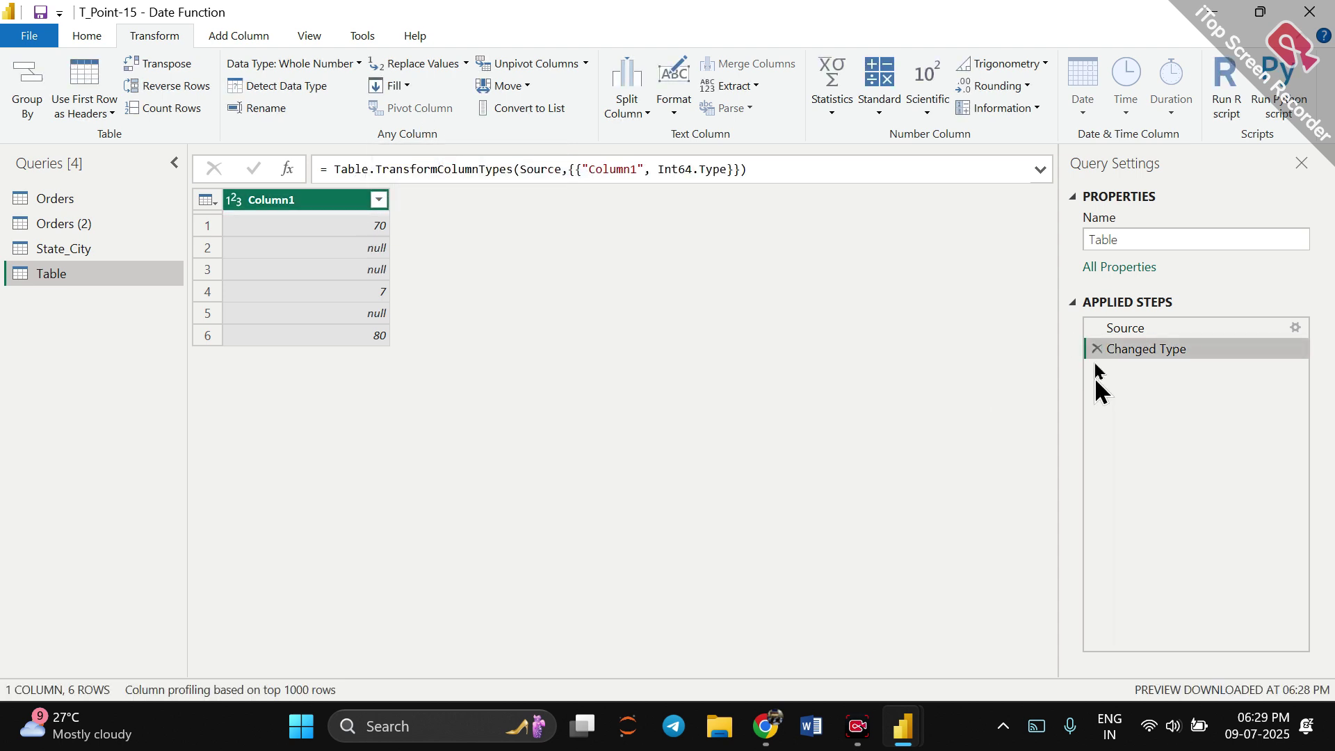
# Try Fill Up on the null cells of Column1 and delete the Filled Up step.
pyautogui.click(403, 86)
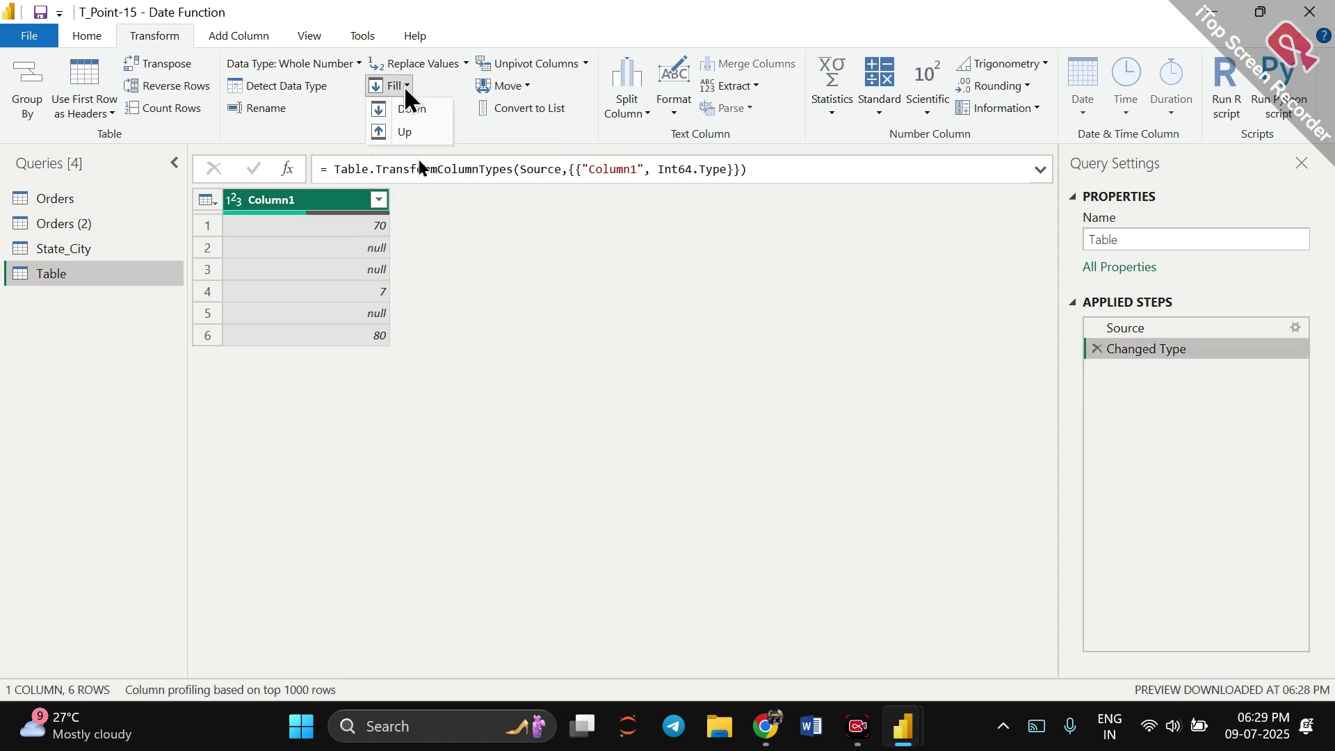
pyautogui.click(407, 132)
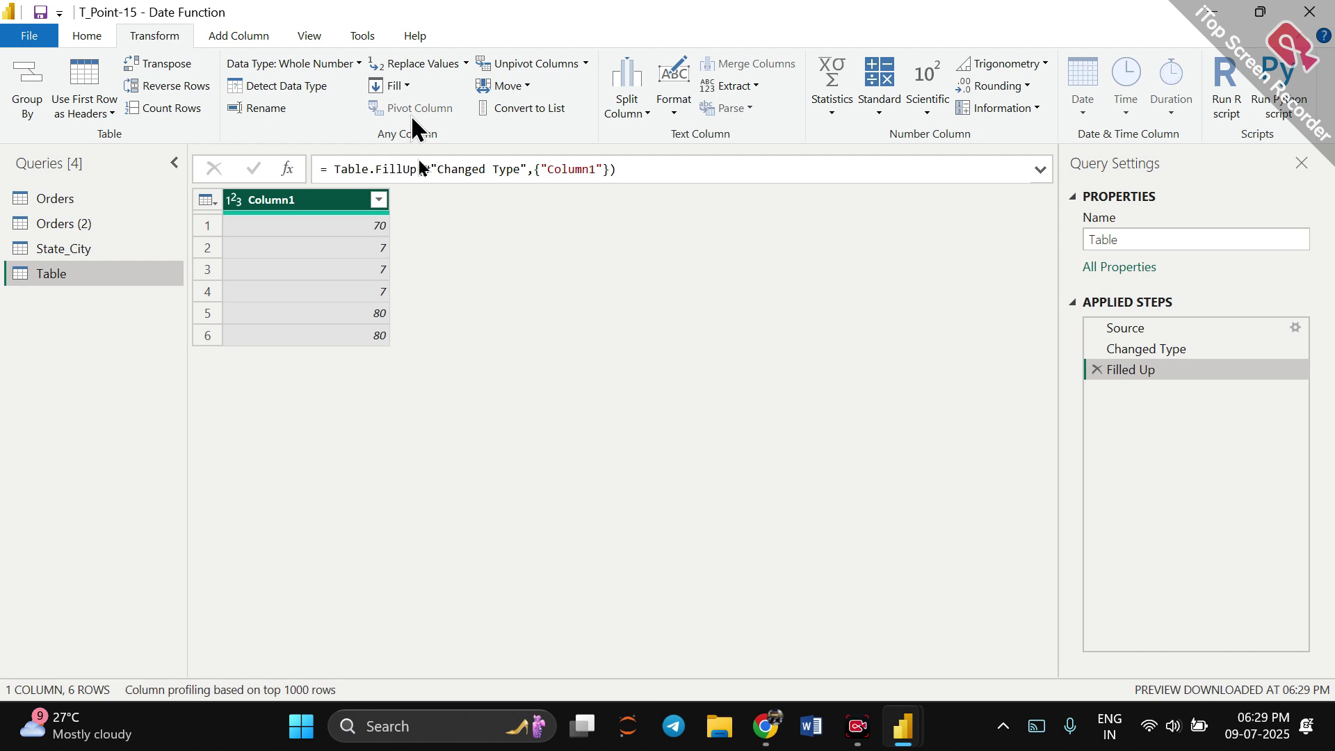
pyautogui.click(1097, 369)
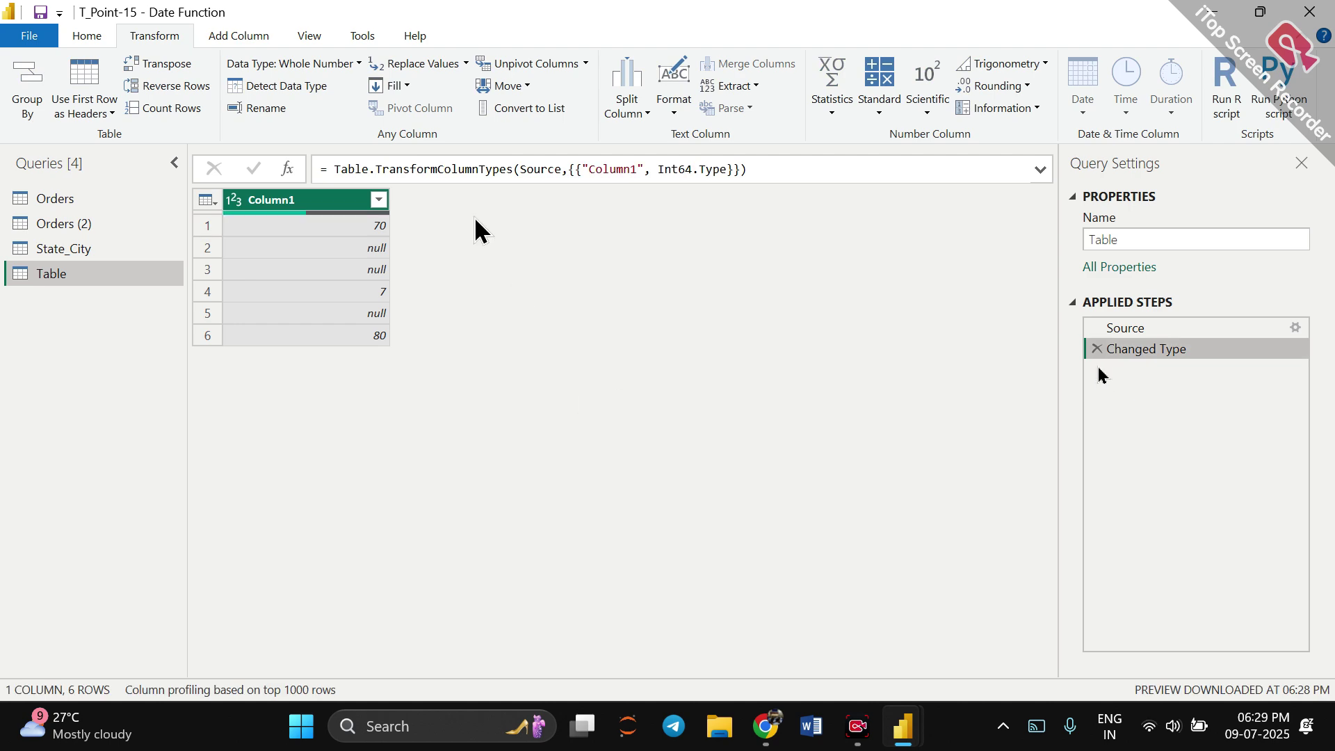
# Replace the null values in Column1 with 0.
pyautogui.click(438, 69)
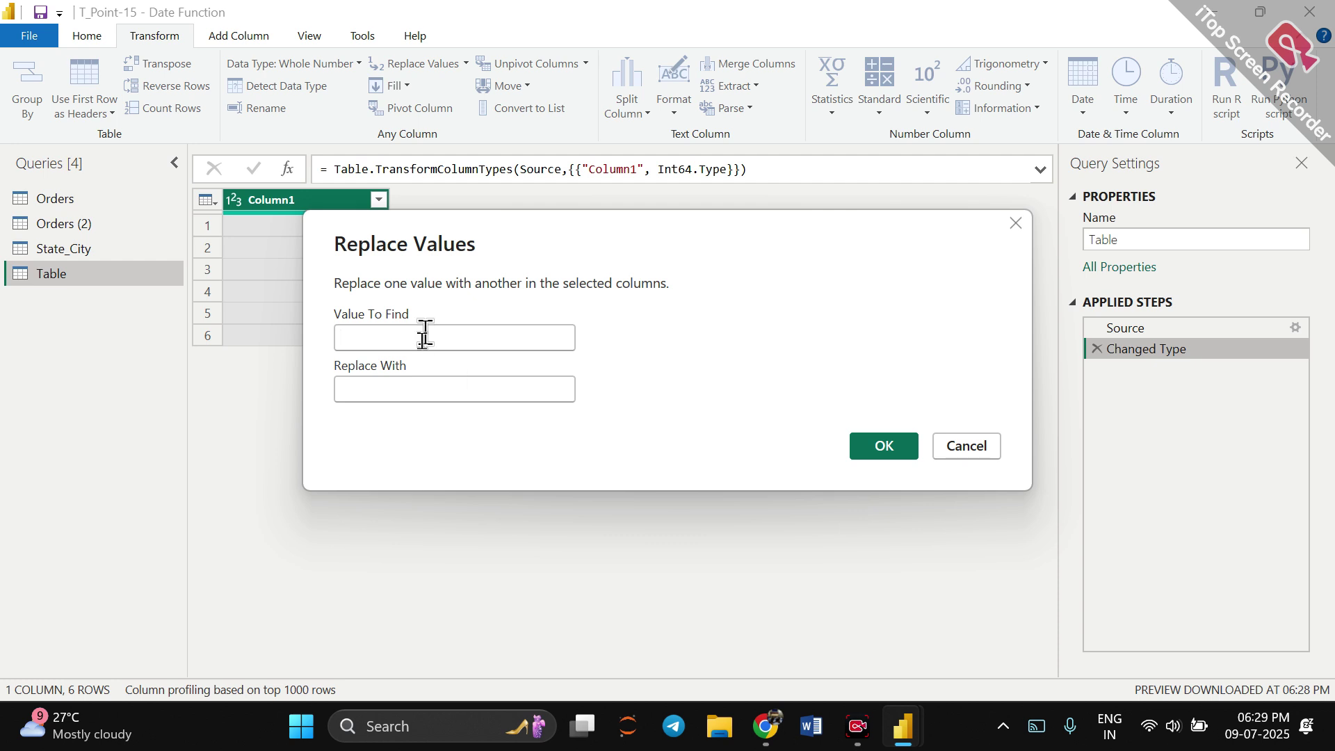
pyautogui.click(424, 337)
pyautogui.write('null')
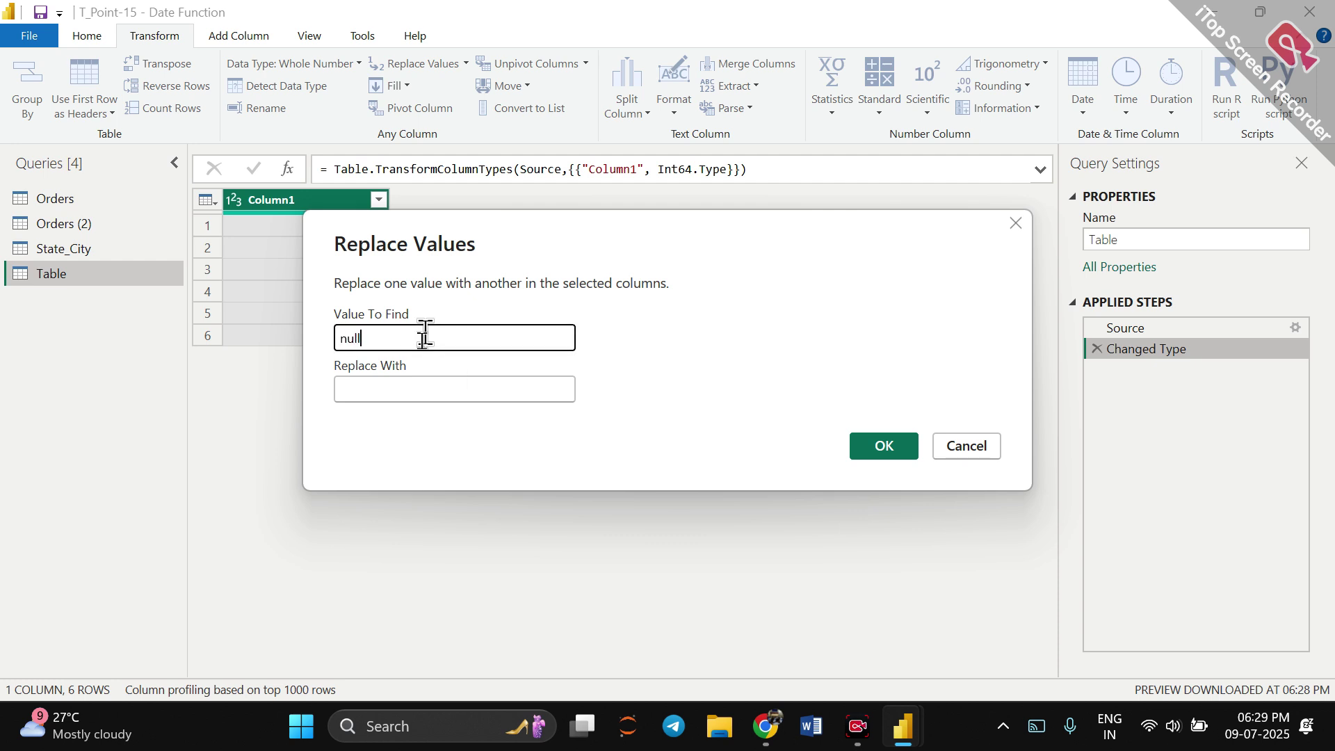
pyautogui.click(440, 387)
pyautogui.write('0')
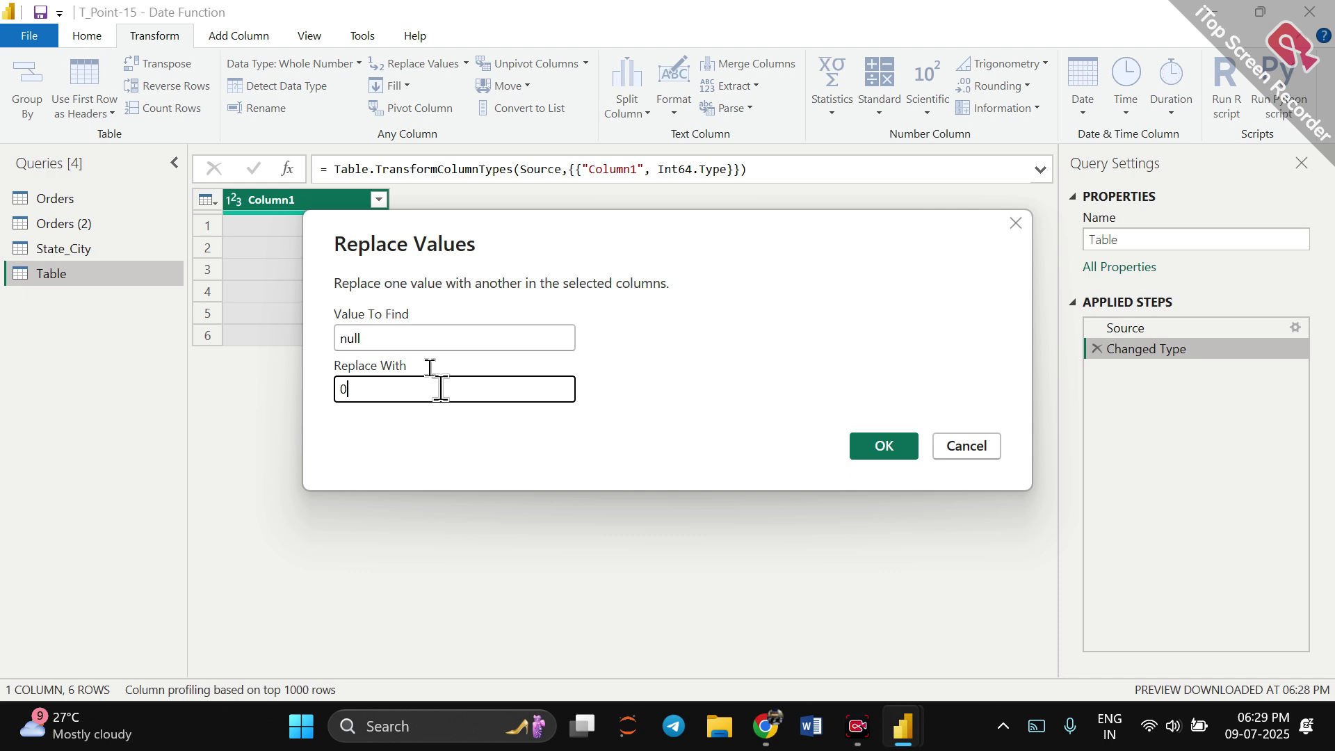
pyautogui.click(902, 449)
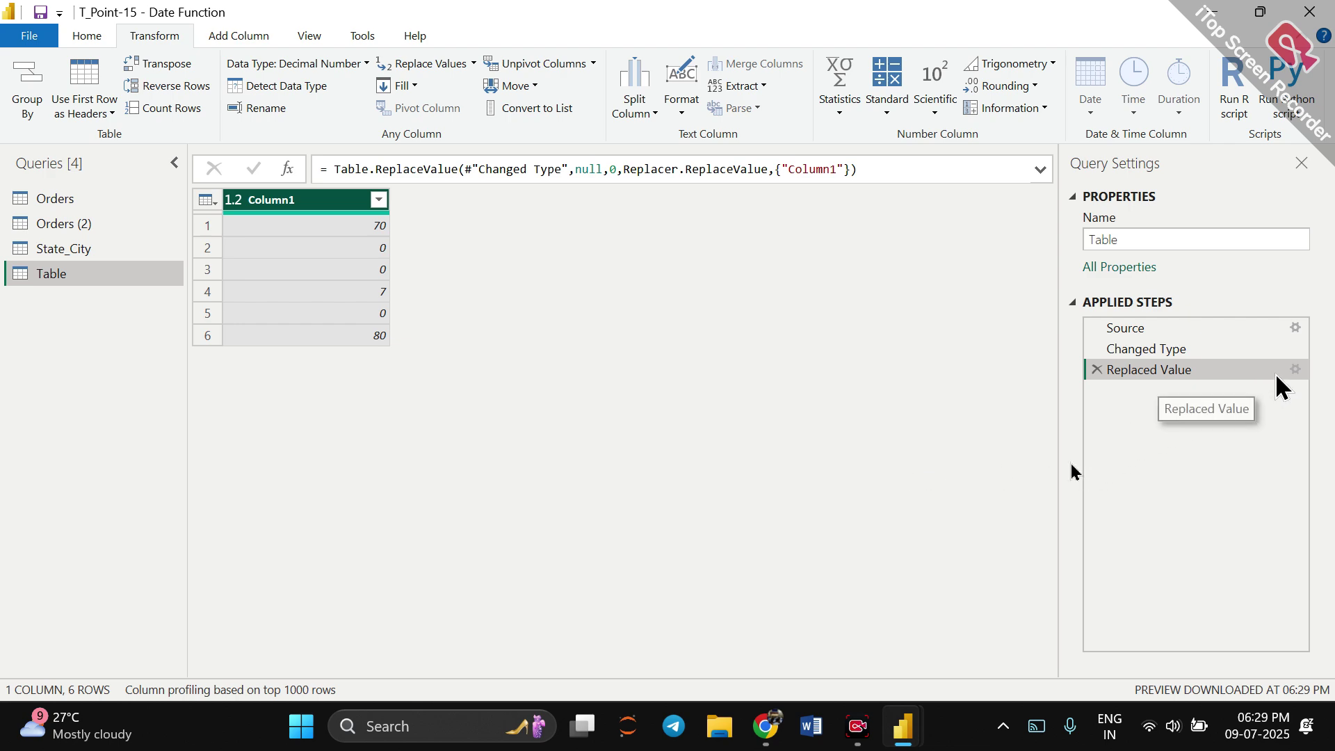
# Edit the Replaced Value step so that null is replaced with 75.
pyautogui.click(1293, 371)
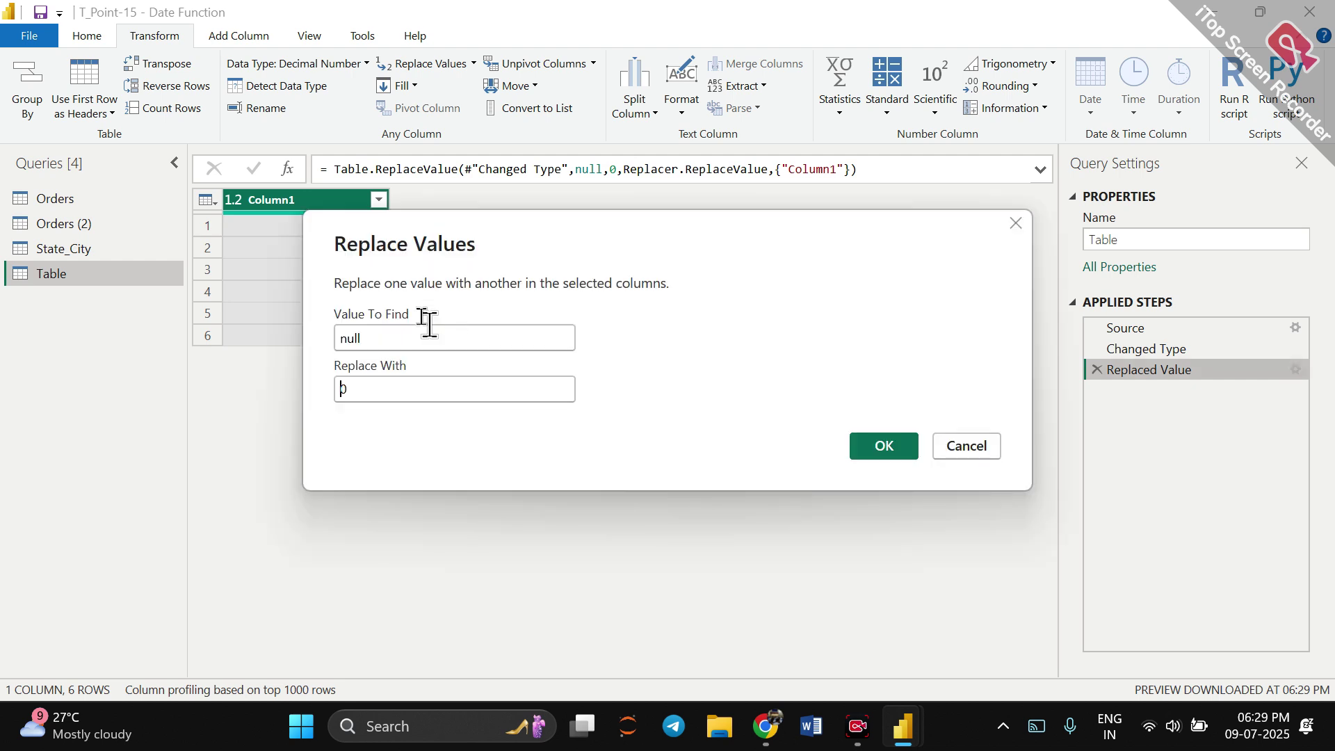
pyautogui.click(431, 388)
pyautogui.press('BackSpace')
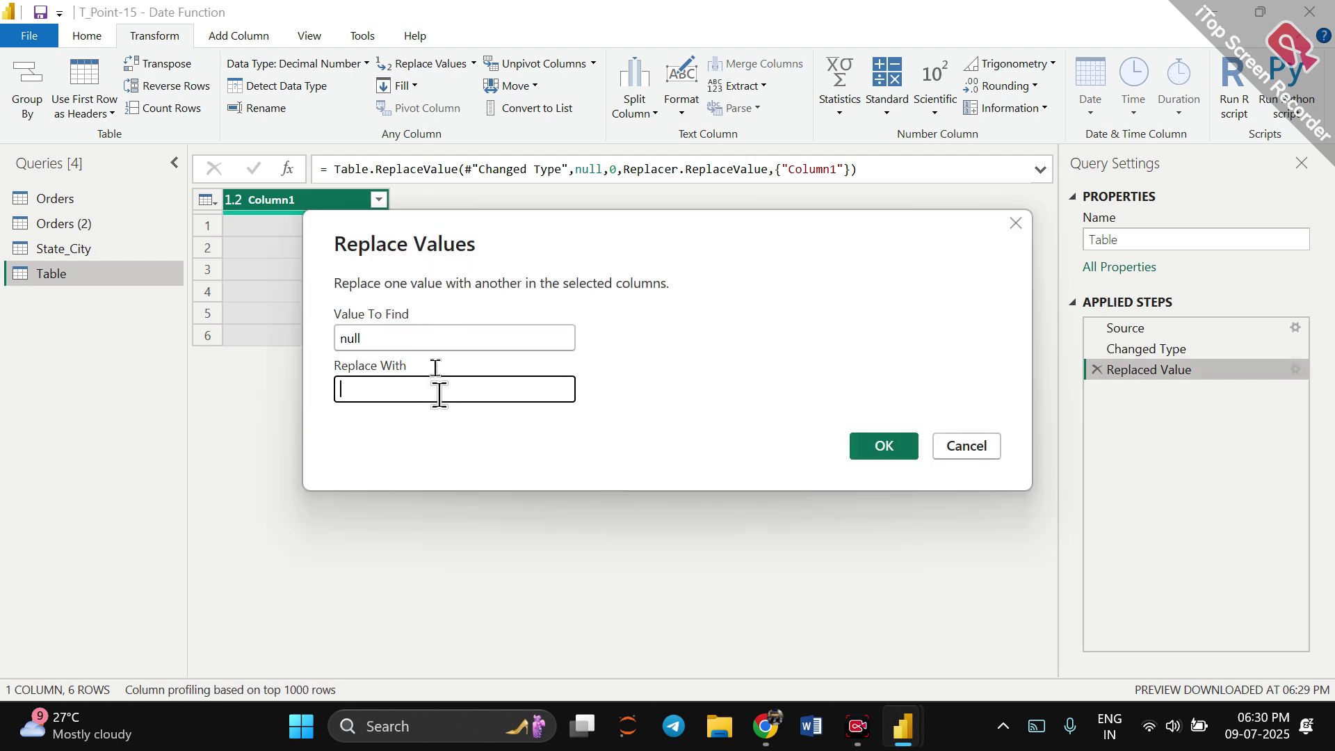
pyautogui.write('75')
pyautogui.click(882, 450)
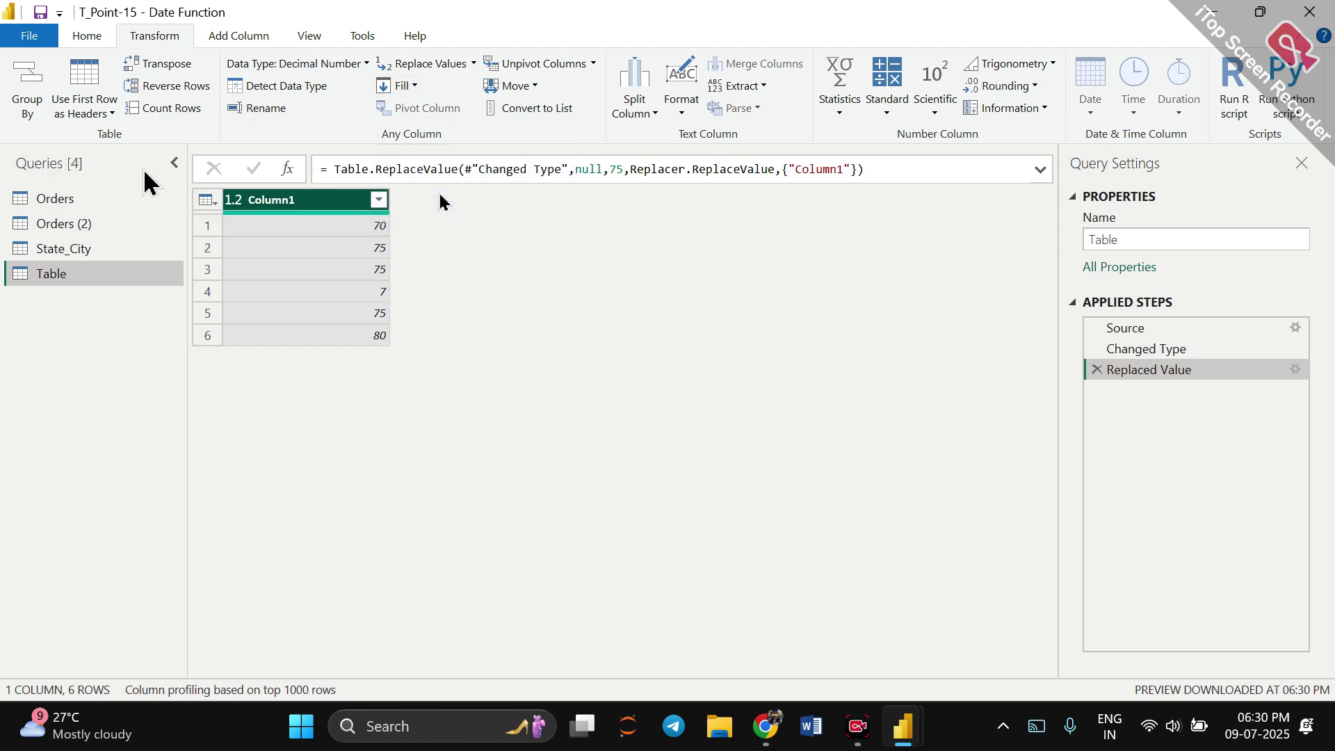
# Start a basic Group By on the Ship Mode column of the Orders (2) query.
pyautogui.click(83, 197)
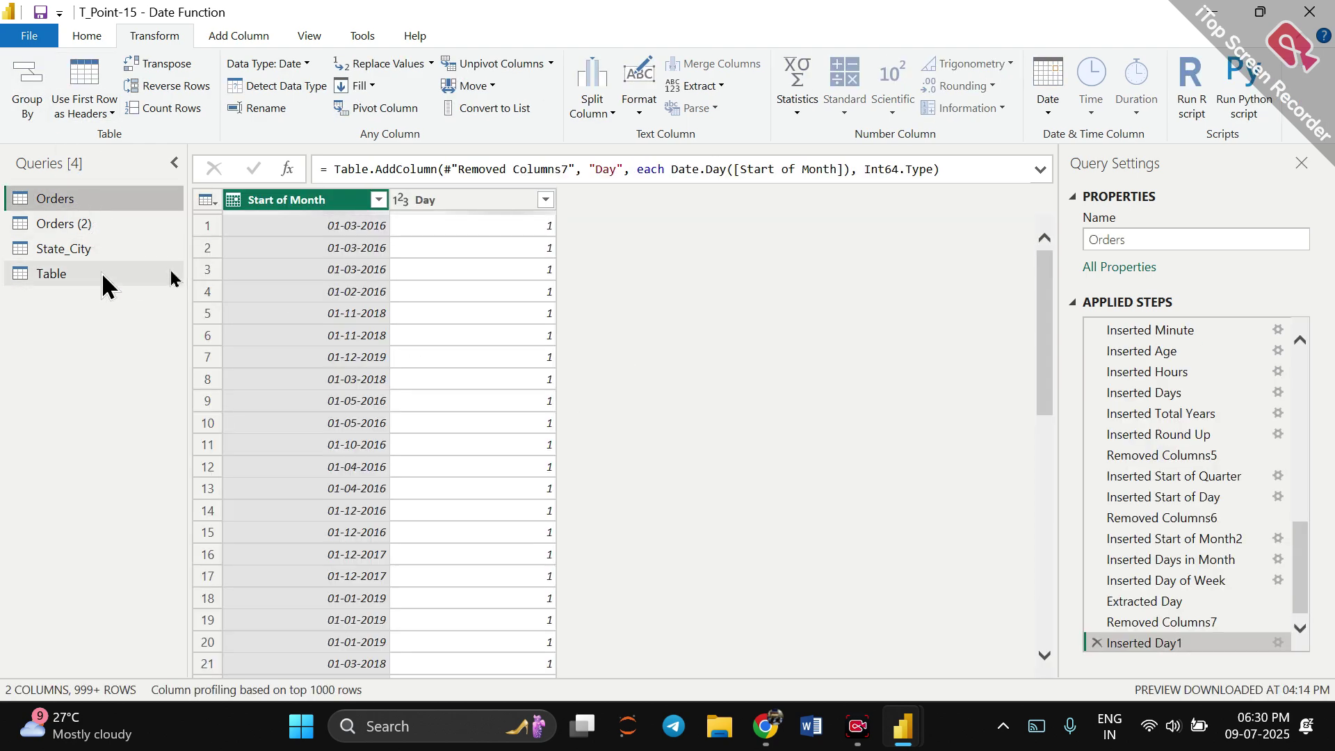
pyautogui.click(63, 224)
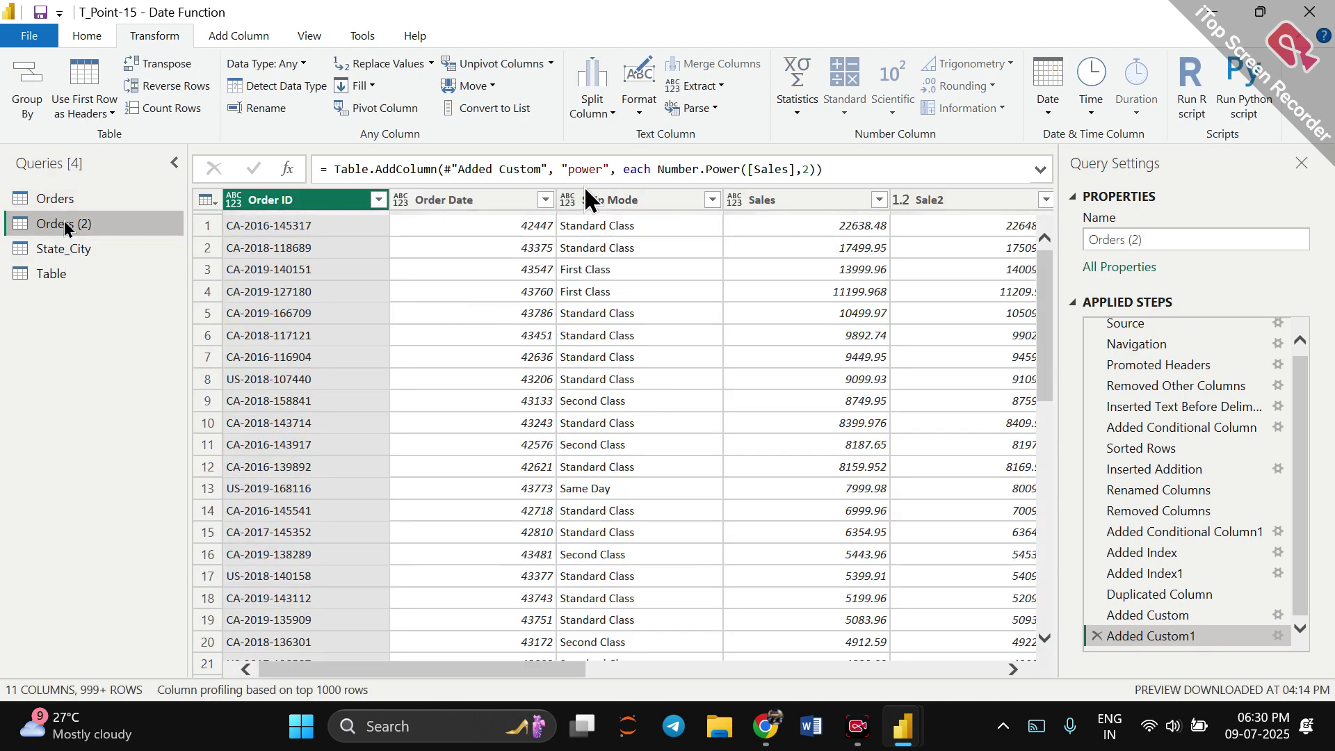
pyautogui.click(593, 203)
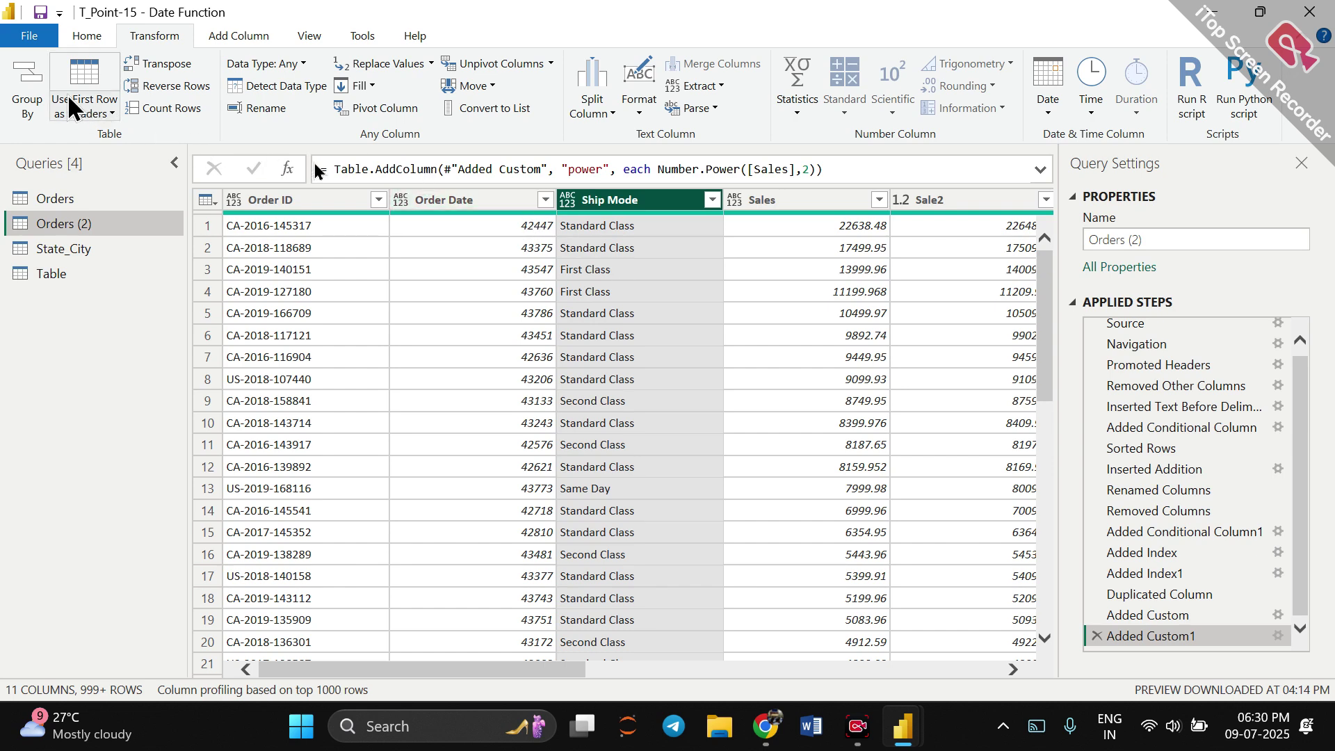
pyautogui.click(19, 78)
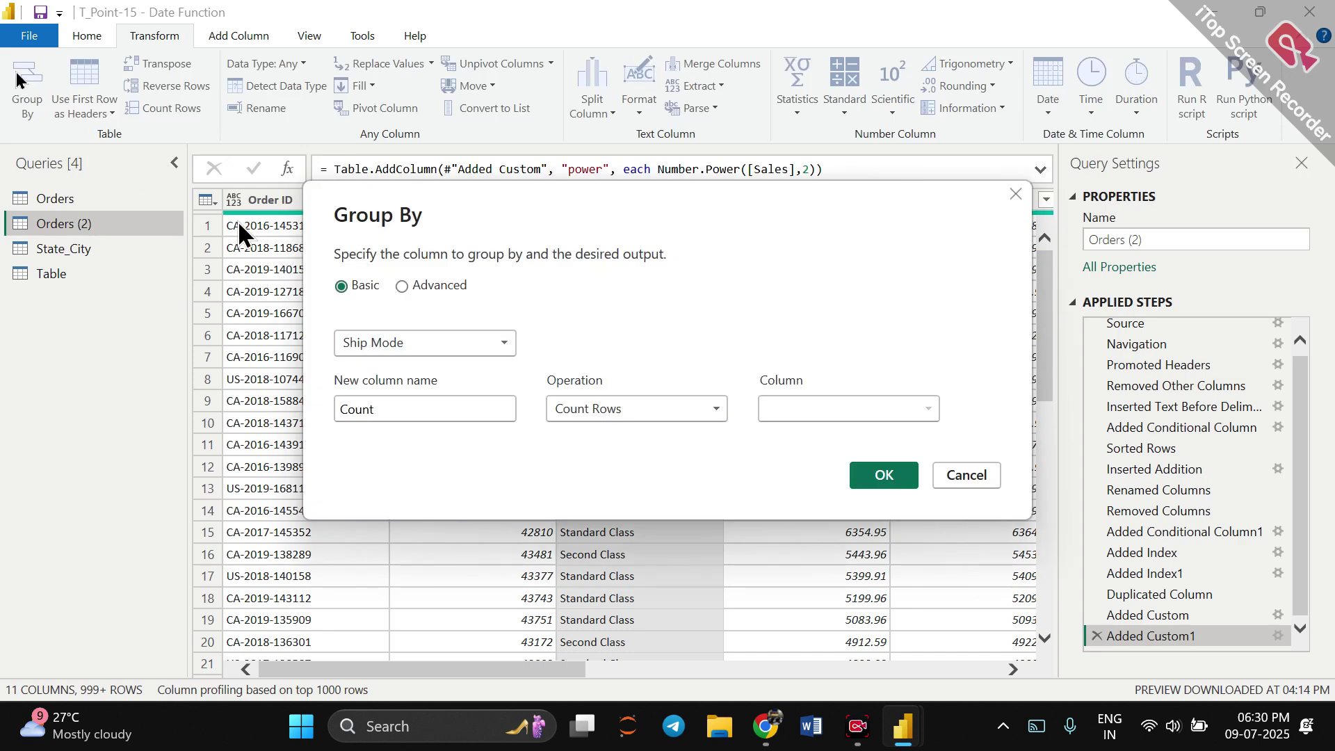
pyautogui.click(419, 342)
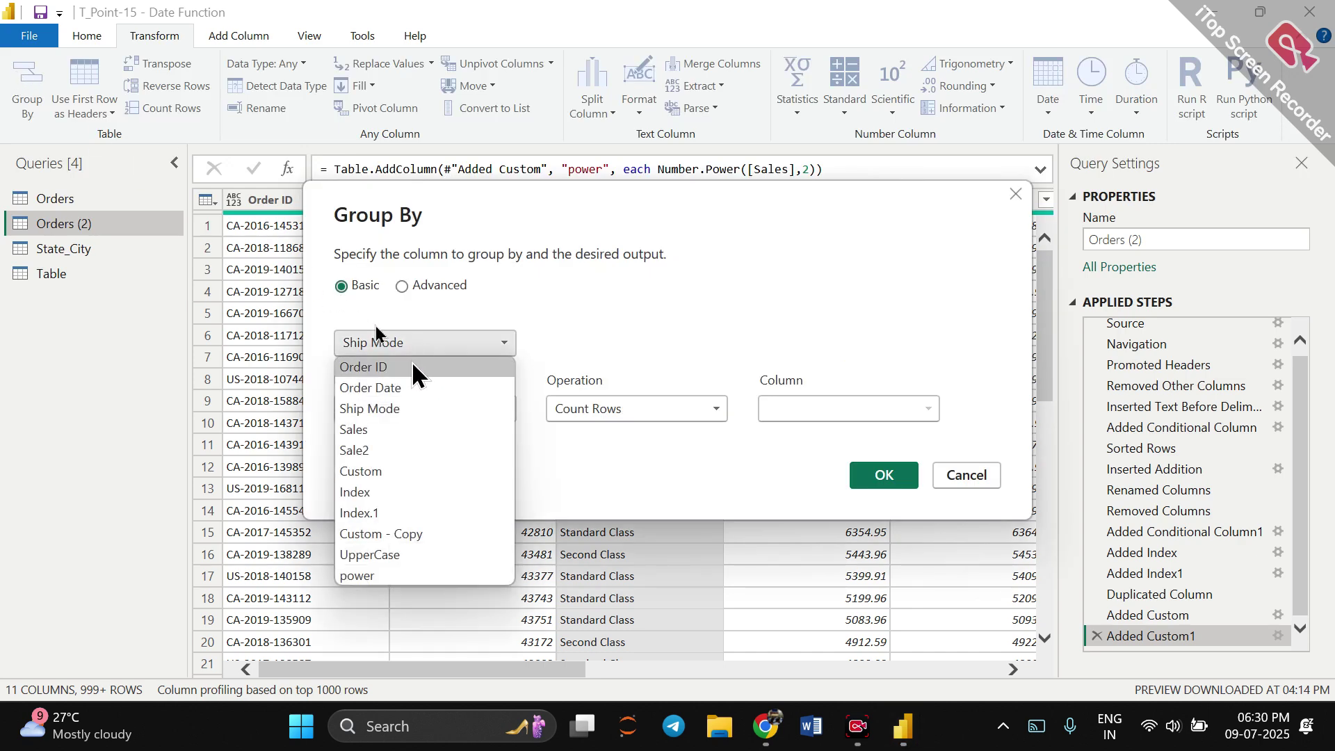
pyautogui.click(393, 410)
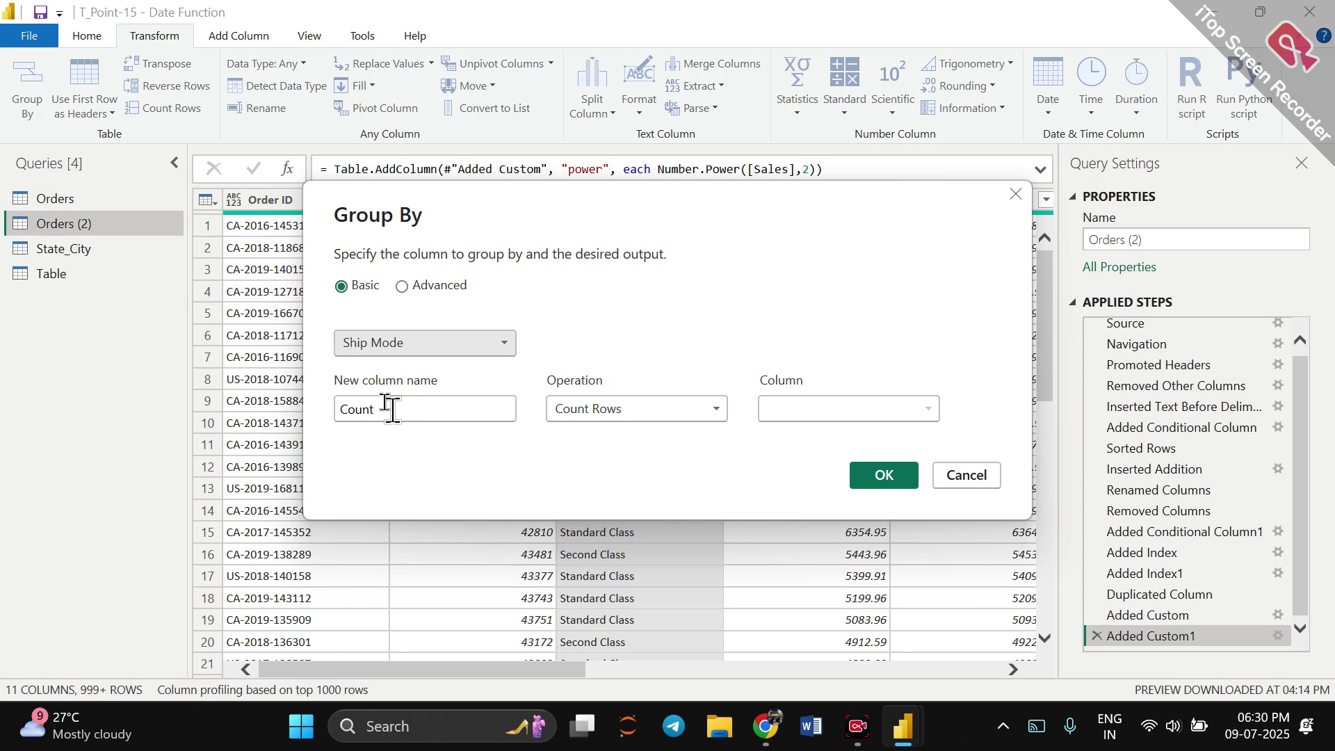
# Name the new grouped column "Total Sale by Ship Mode".
pyautogui.moveTo(387, 408); pyautogui.dragTo(335, 409)
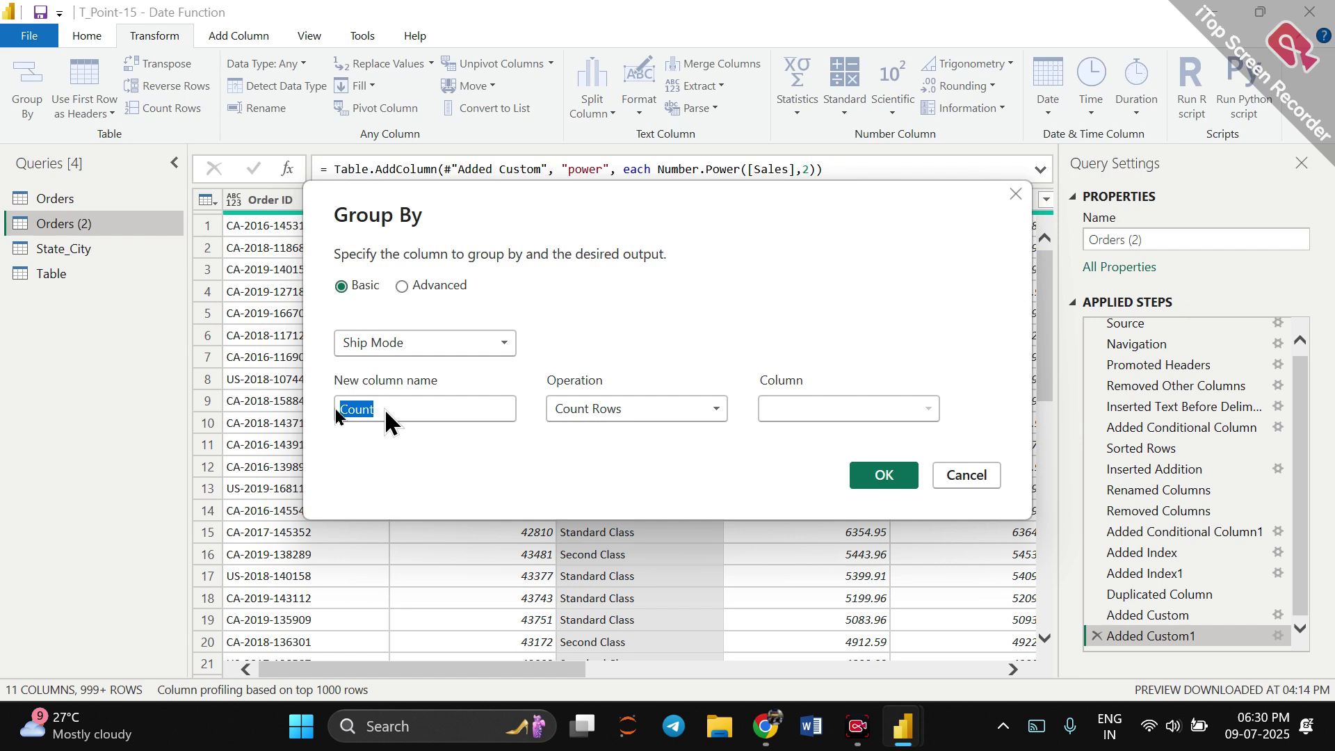
pyautogui.write('Tota;l')
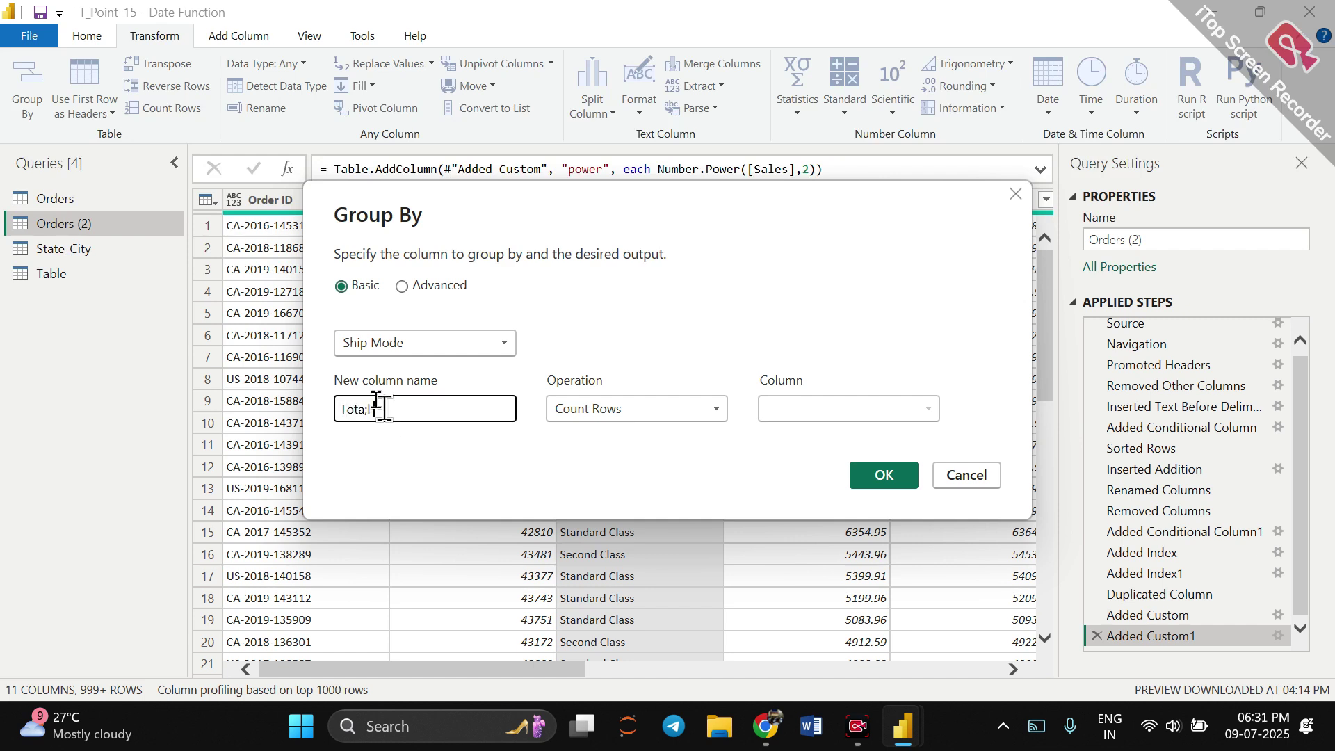
pyautogui.press('BackSpace')
pyautogui.press('BackSpace')
pyautogui.write('l Sale by ModeShip')
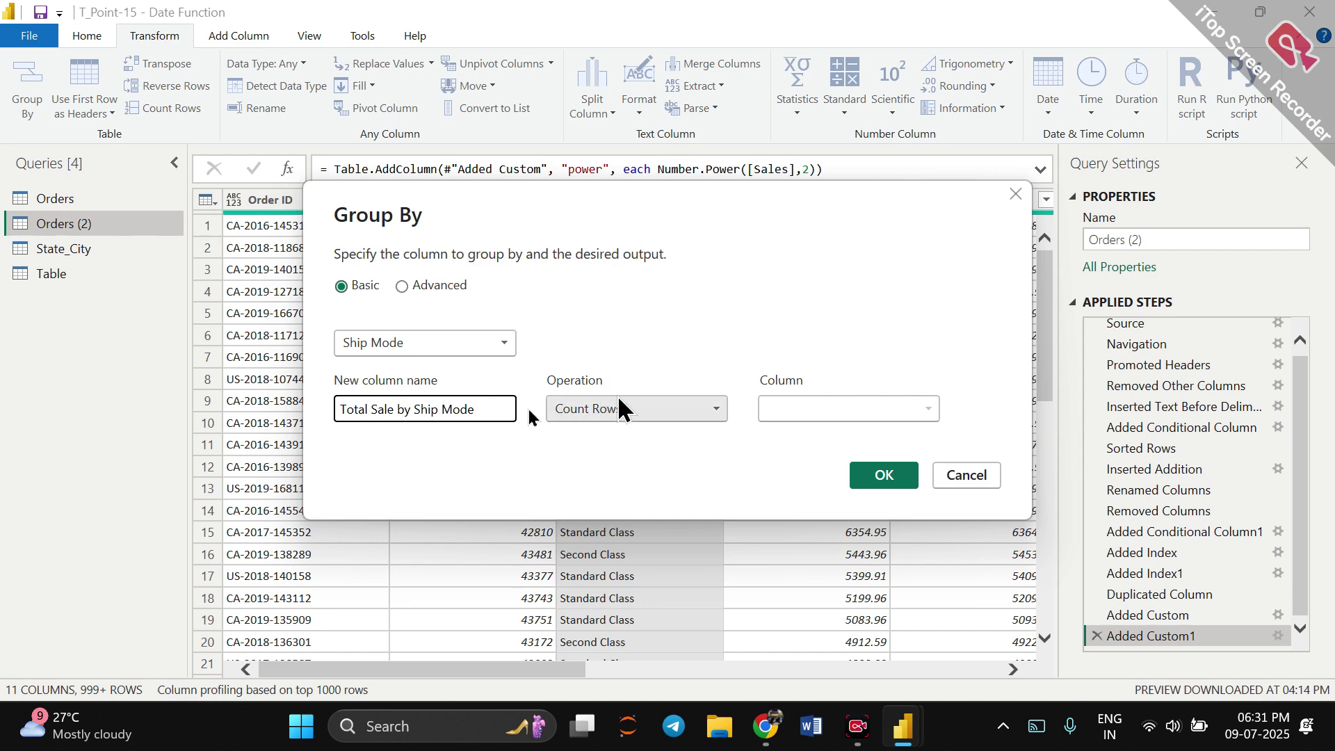
# Aggregate the Ship Mode grouping with the Sum of the Sales column and apply it.
pyautogui.click(619, 407)
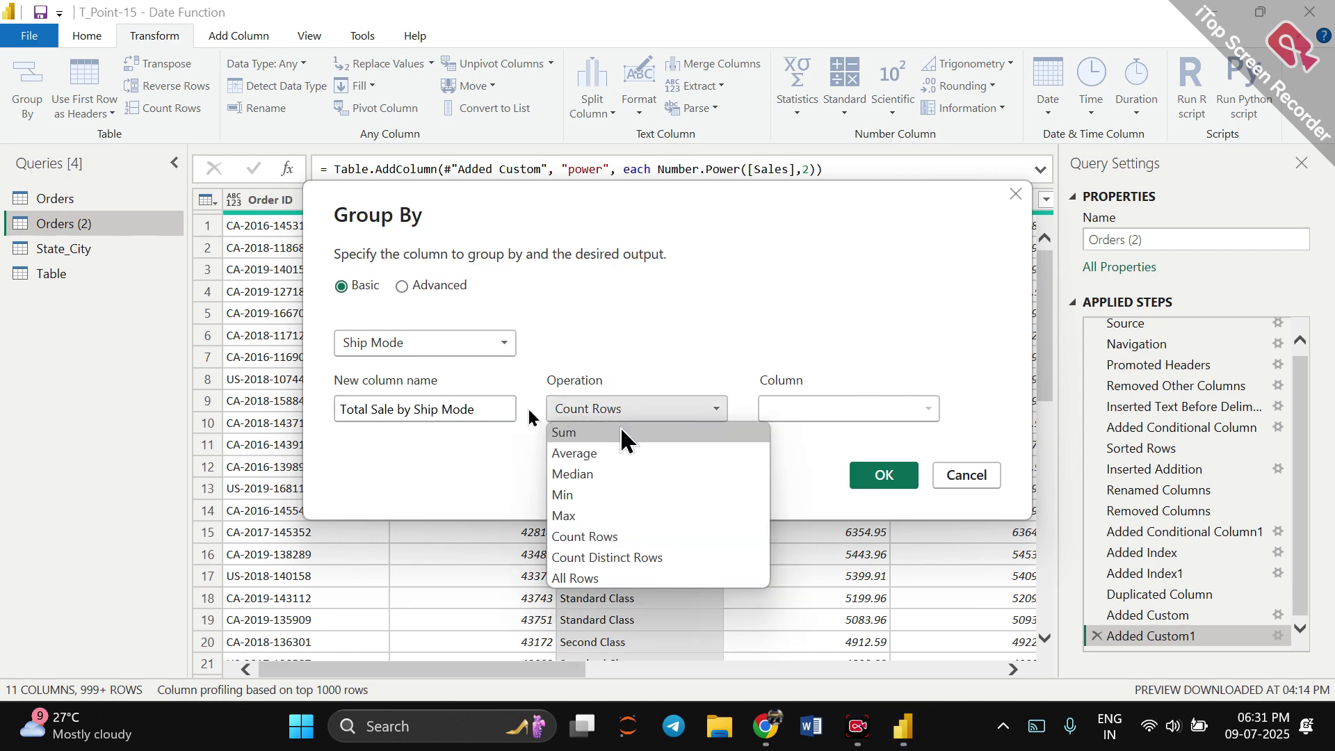
pyautogui.click(621, 431)
pyautogui.click(827, 409)
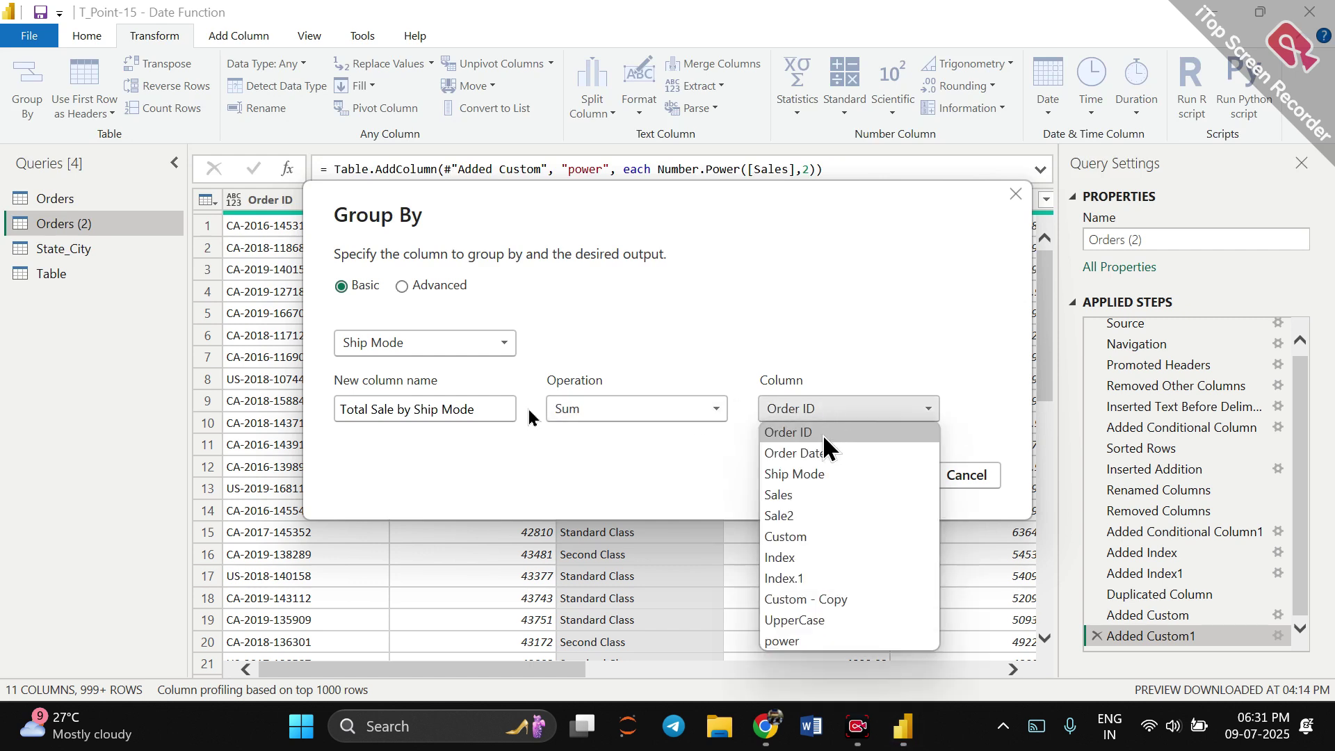
pyautogui.click(812, 495)
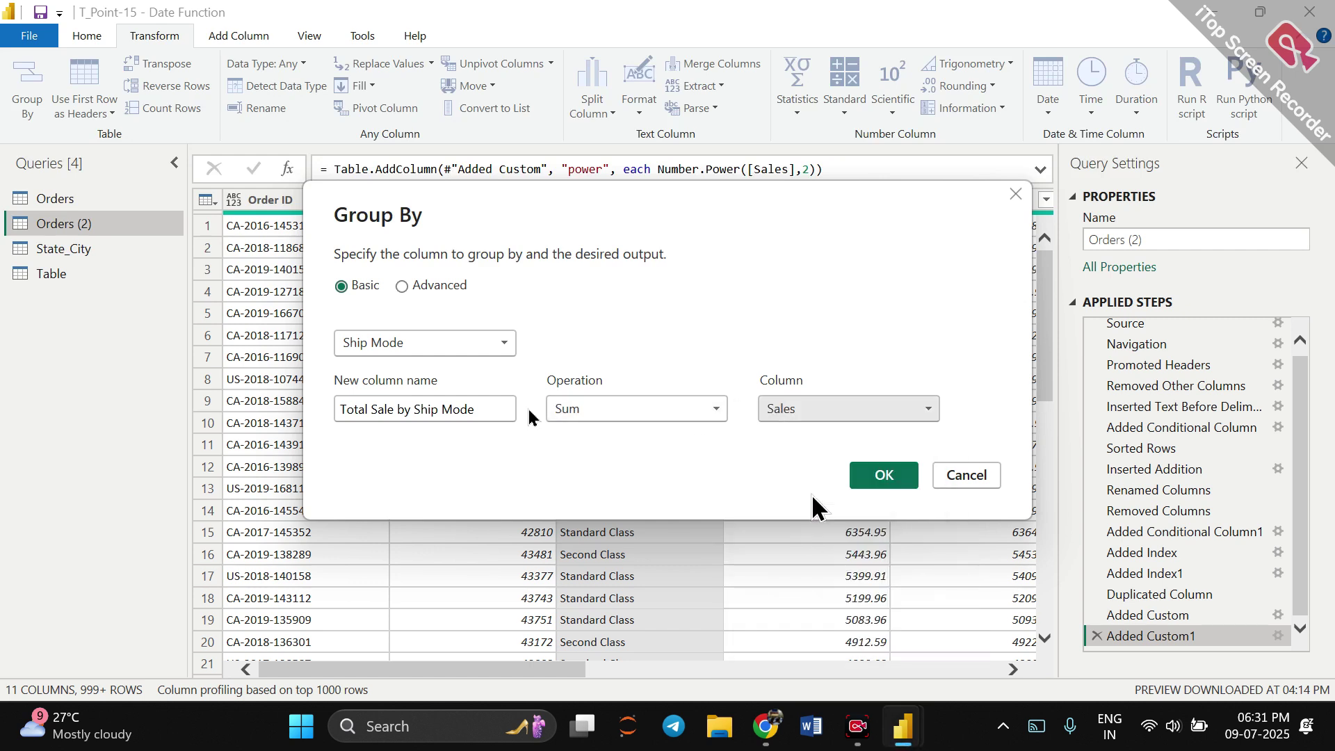
pyautogui.click(867, 478)
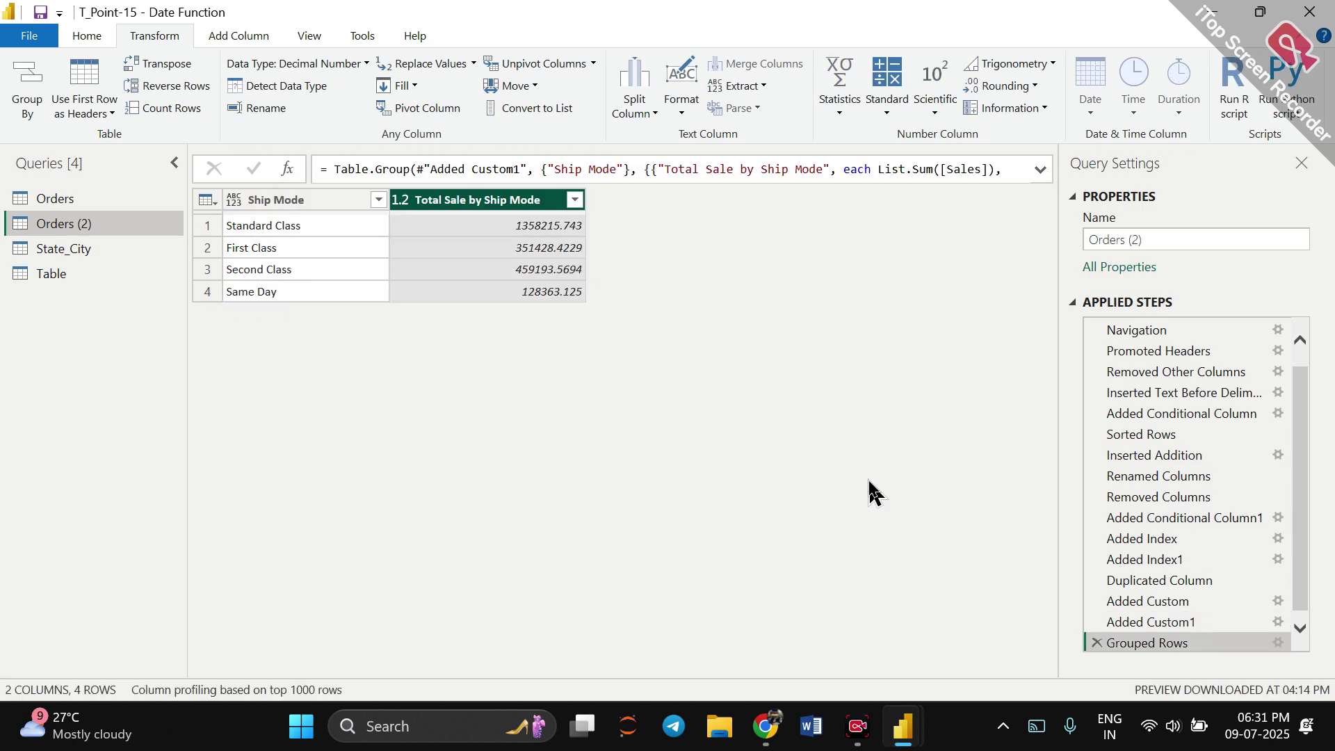
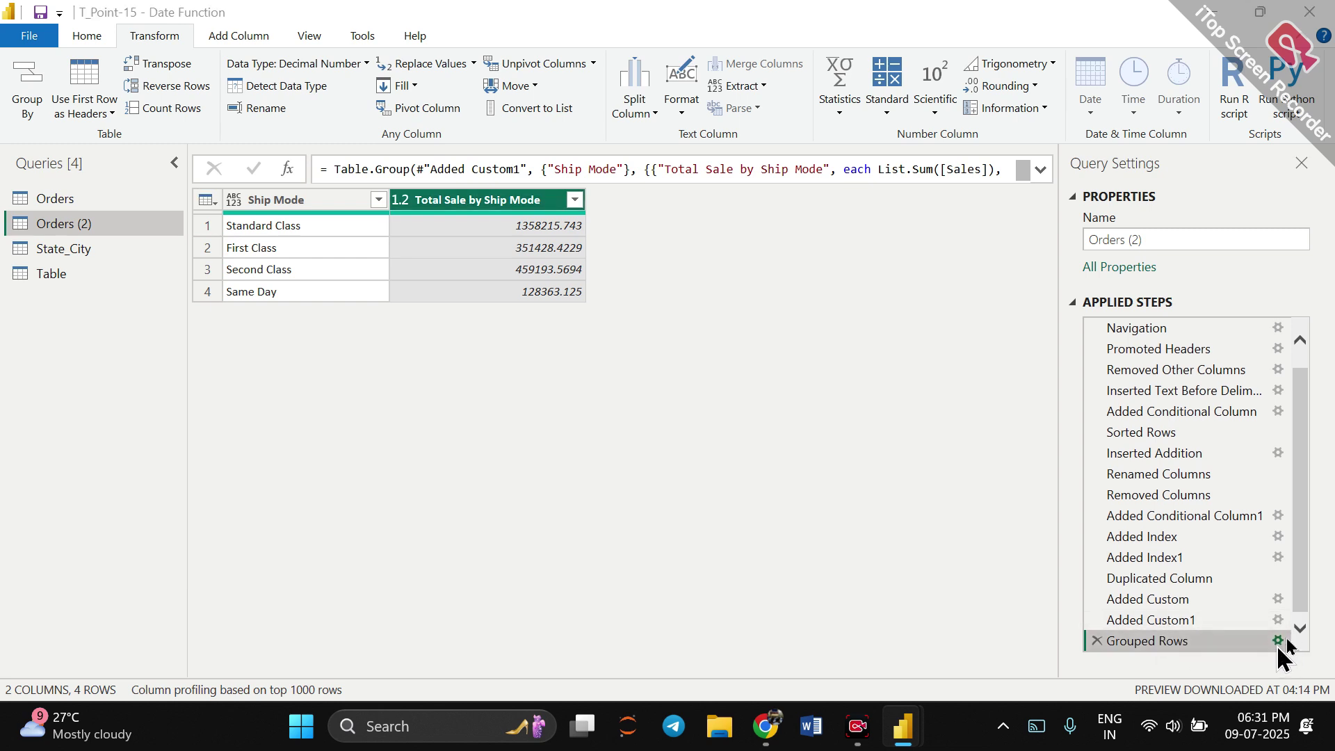
# Edit the Grouped Rows step as an advanced grouping and add a second aggregation named "total Profit".
pyautogui.click(1278, 641)
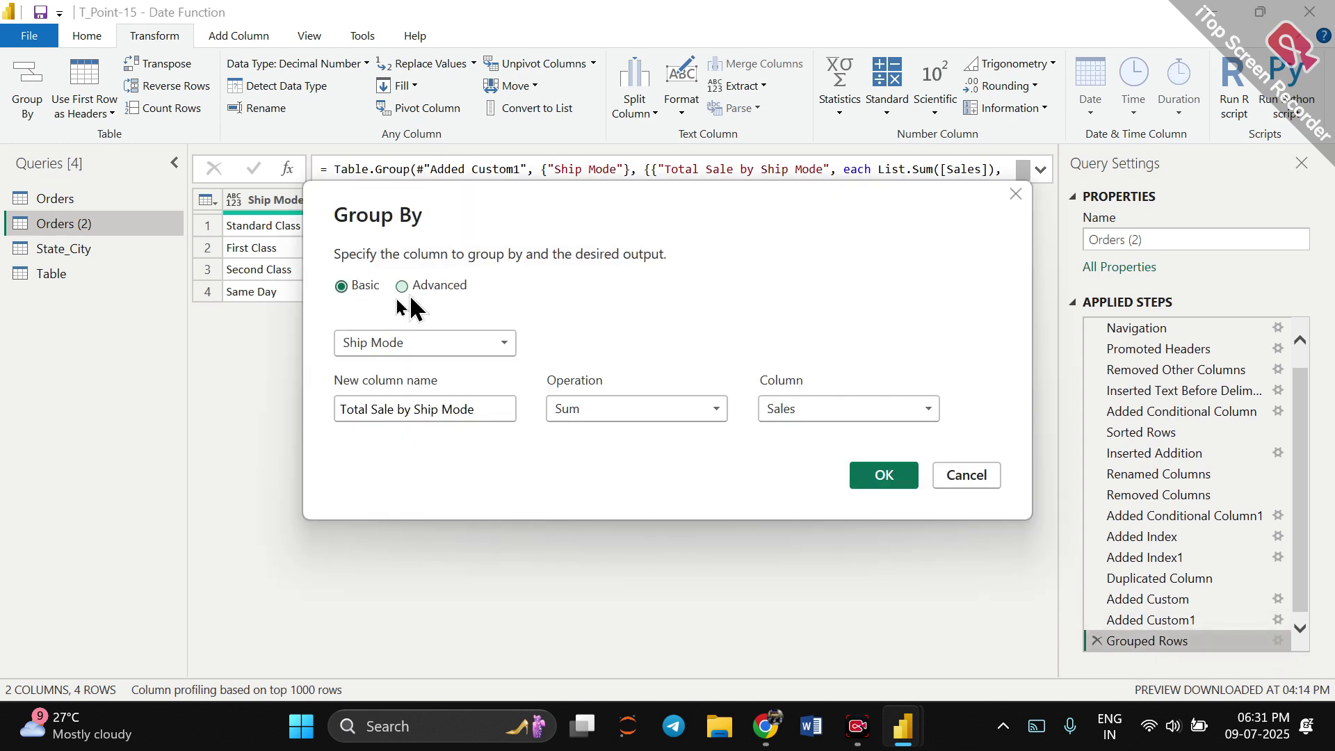
pyautogui.click(410, 292)
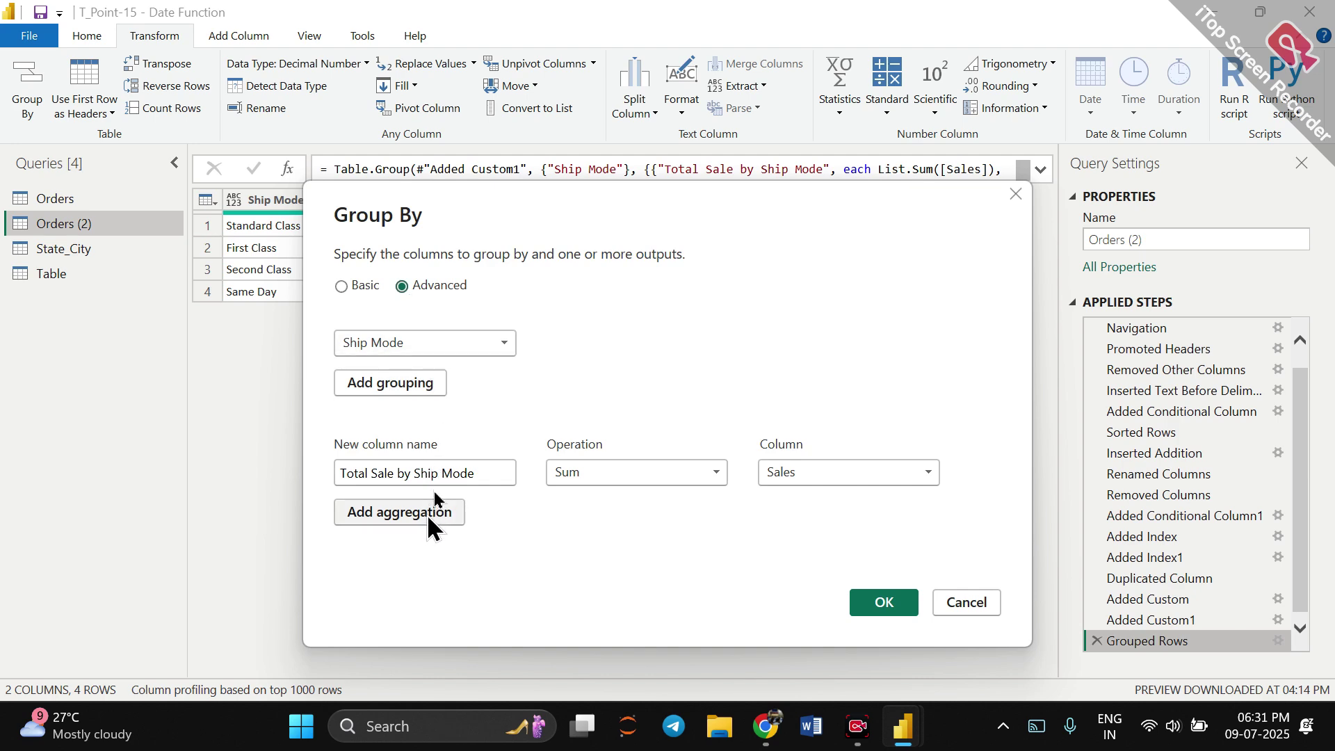
pyautogui.click(364, 516)
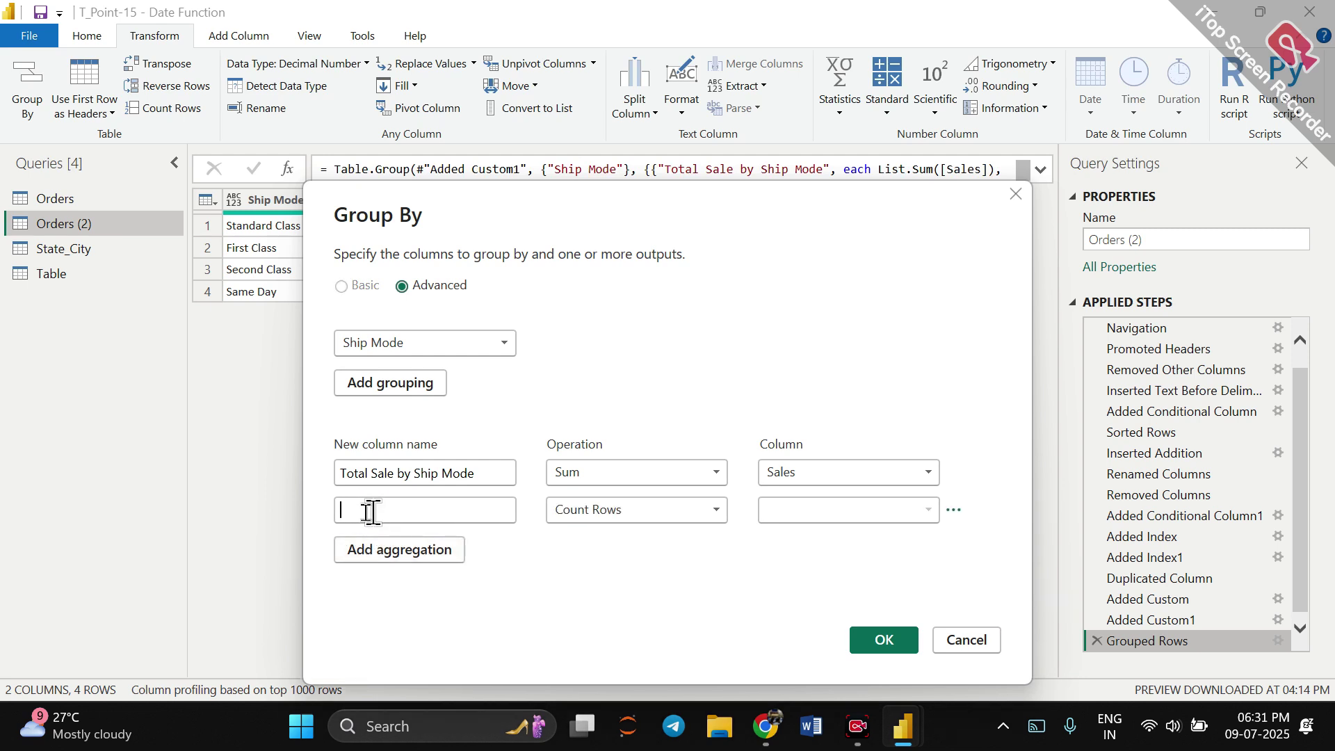
pyautogui.click(369, 511)
pyautogui.write('tot')
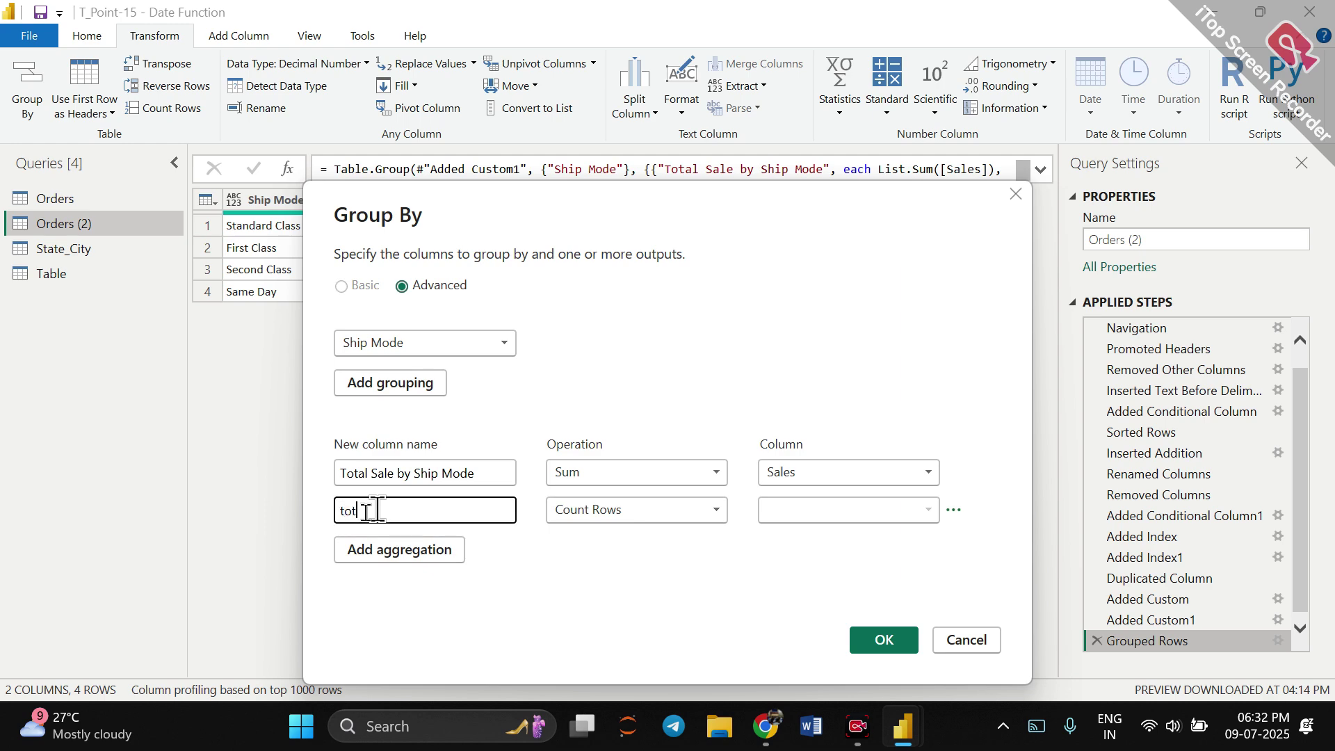
pyautogui.write('al Profit')
pyautogui.write('t')
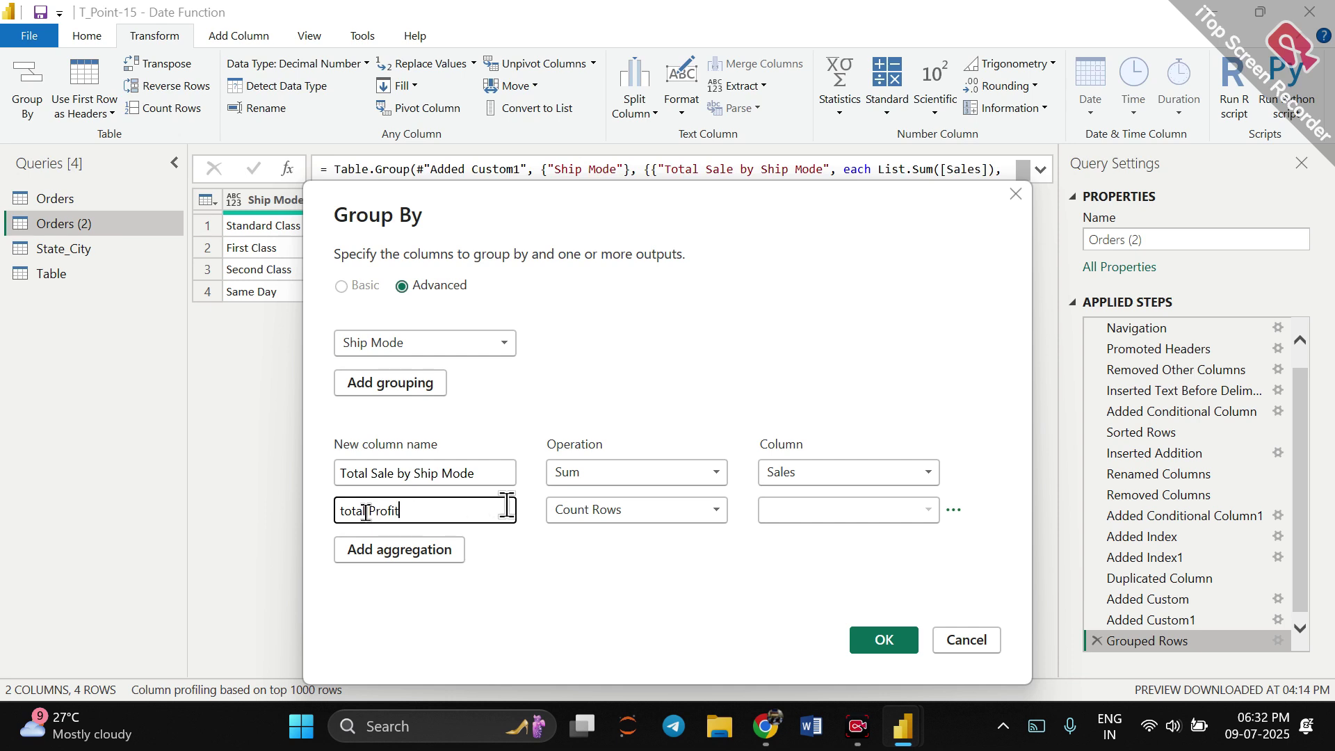
# Set the second aggregation to the Sum of the Sale2 column.
pyautogui.click(612, 511)
pyautogui.click(609, 536)
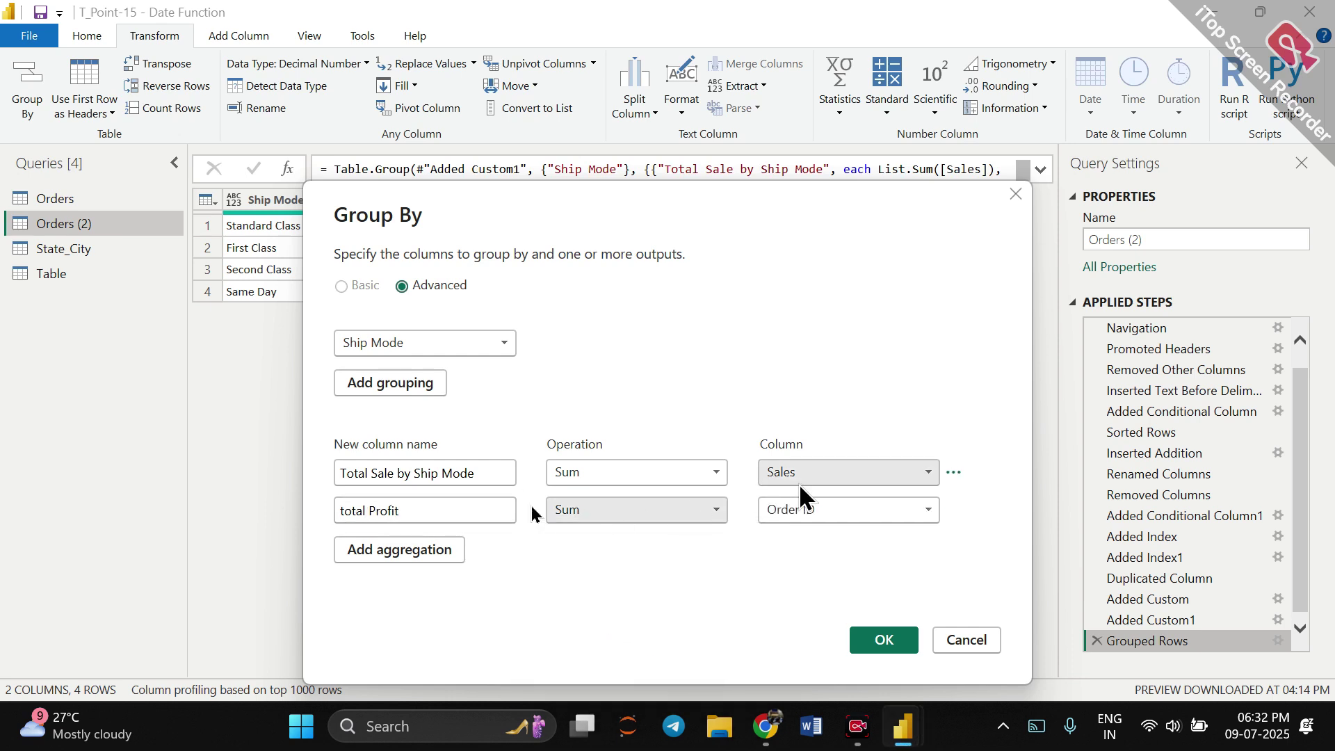
pyautogui.click(812, 511)
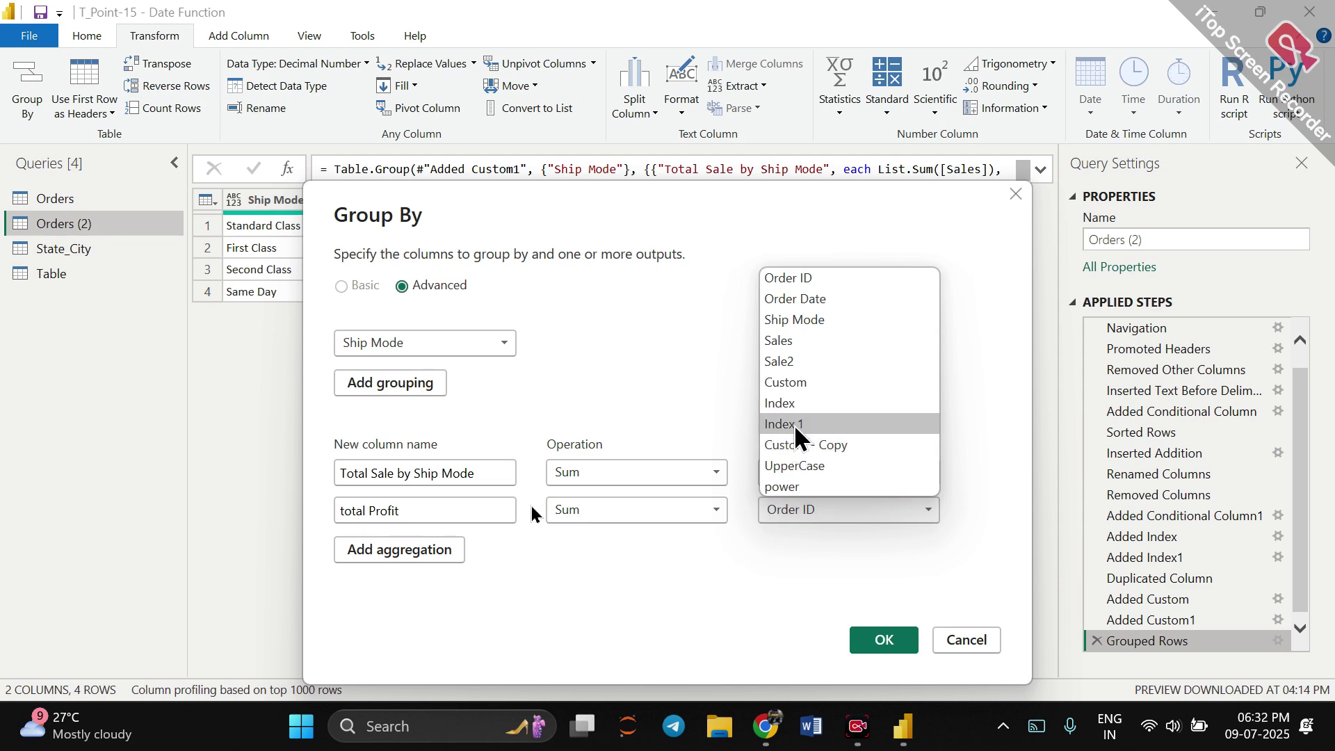
pyautogui.click(808, 361)
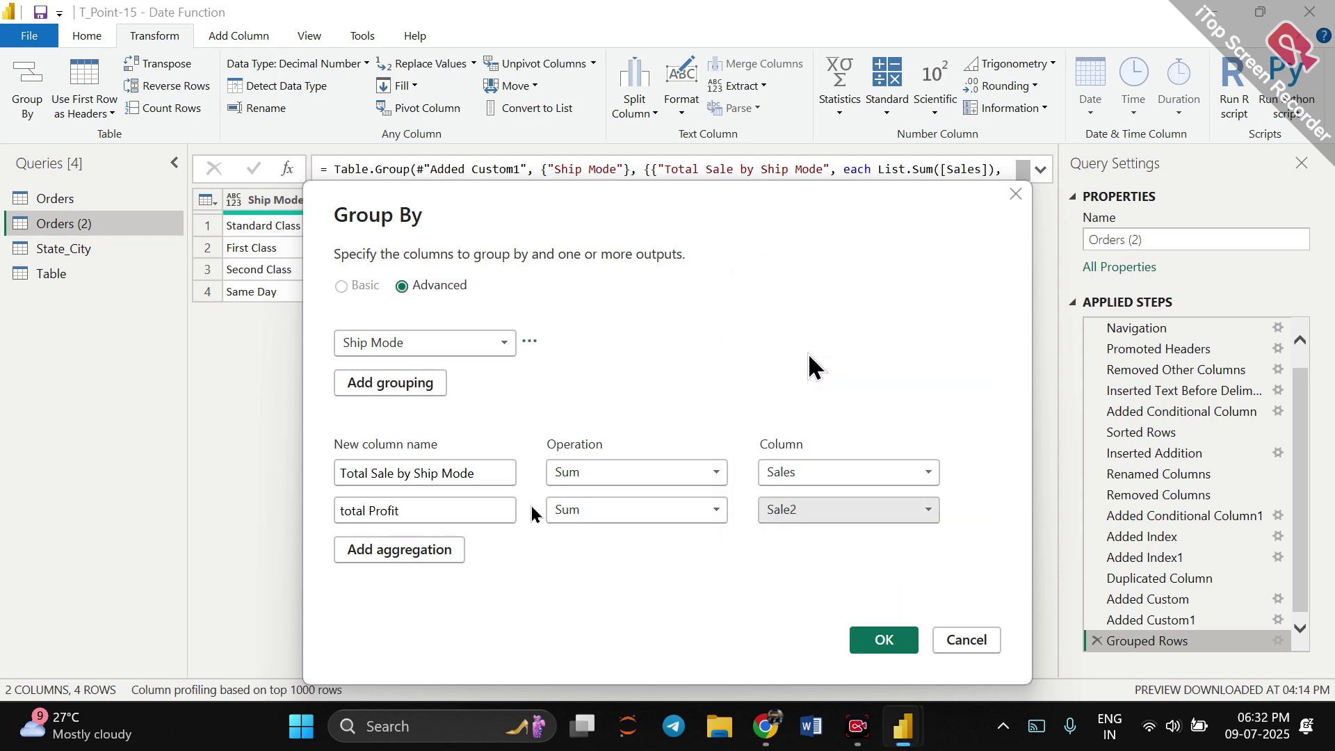
# Rename the second aggregation "Current year Sale" and apply the edited grouping.
pyautogui.doubleClick(344, 513)
pyautogui.write('Ov')
pyautogui.write('rrenrt year')
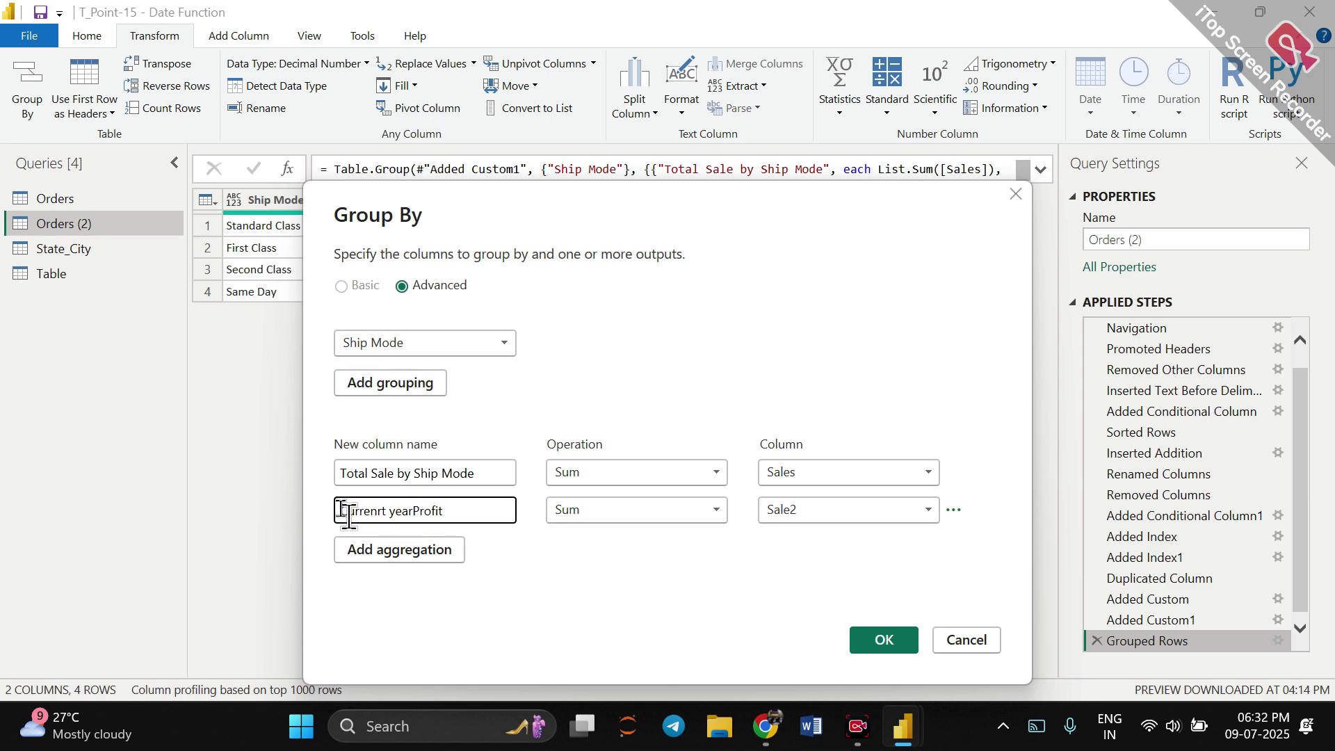
pyautogui.click(379, 511)
pyautogui.press('Delete')
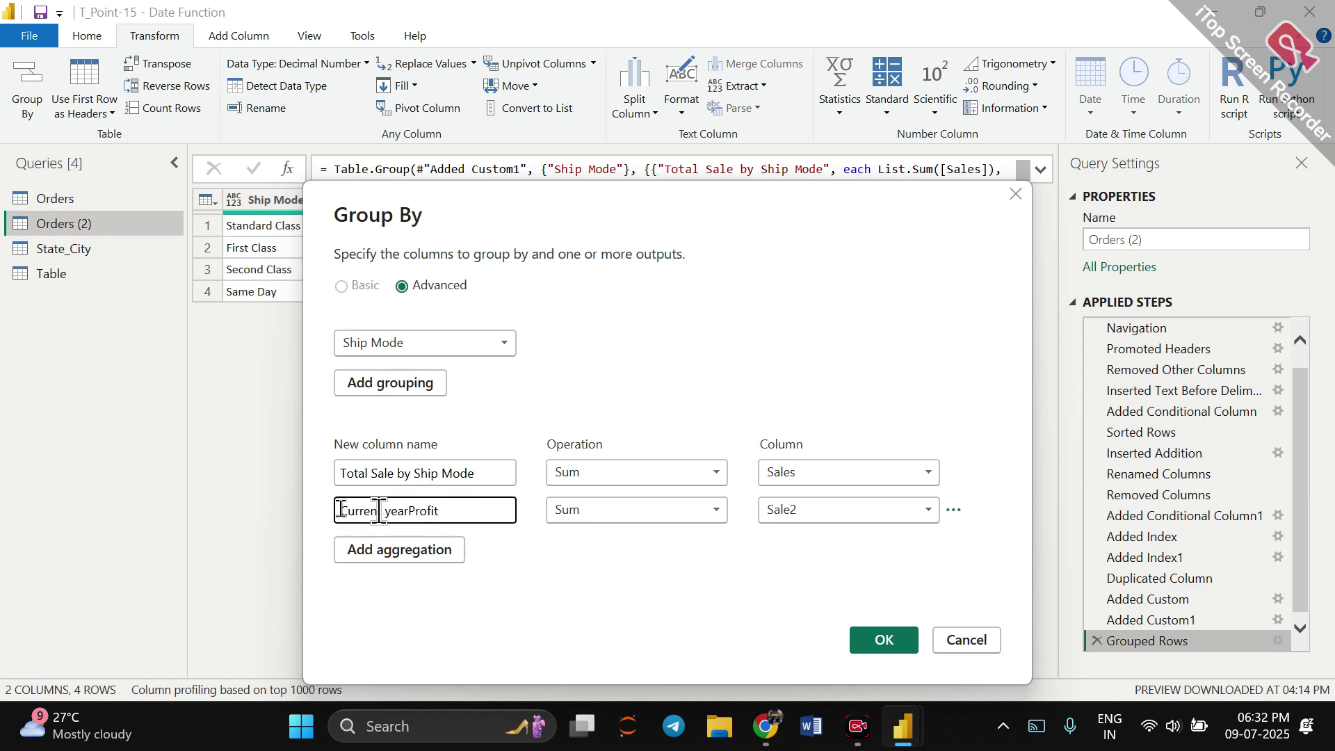
pyautogui.click(411, 513)
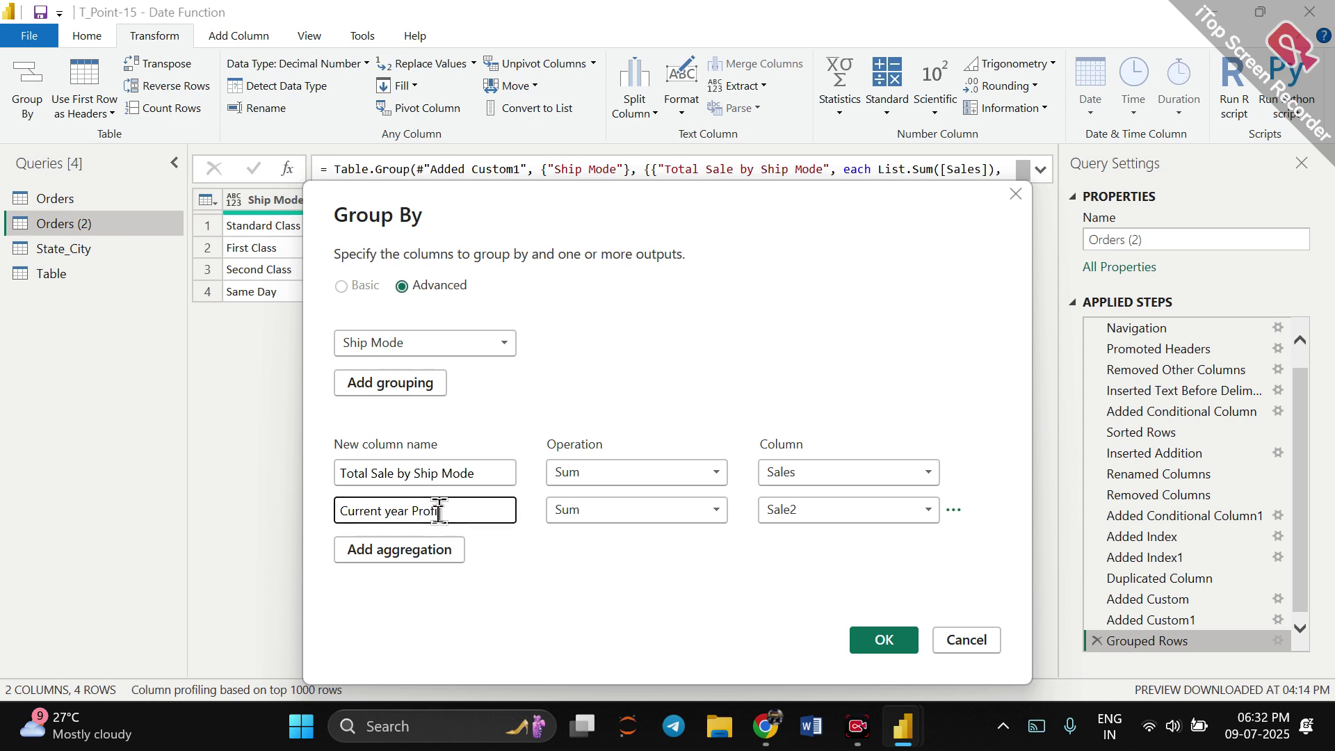
pyautogui.doubleClick(438, 513)
pyautogui.write('Sale')
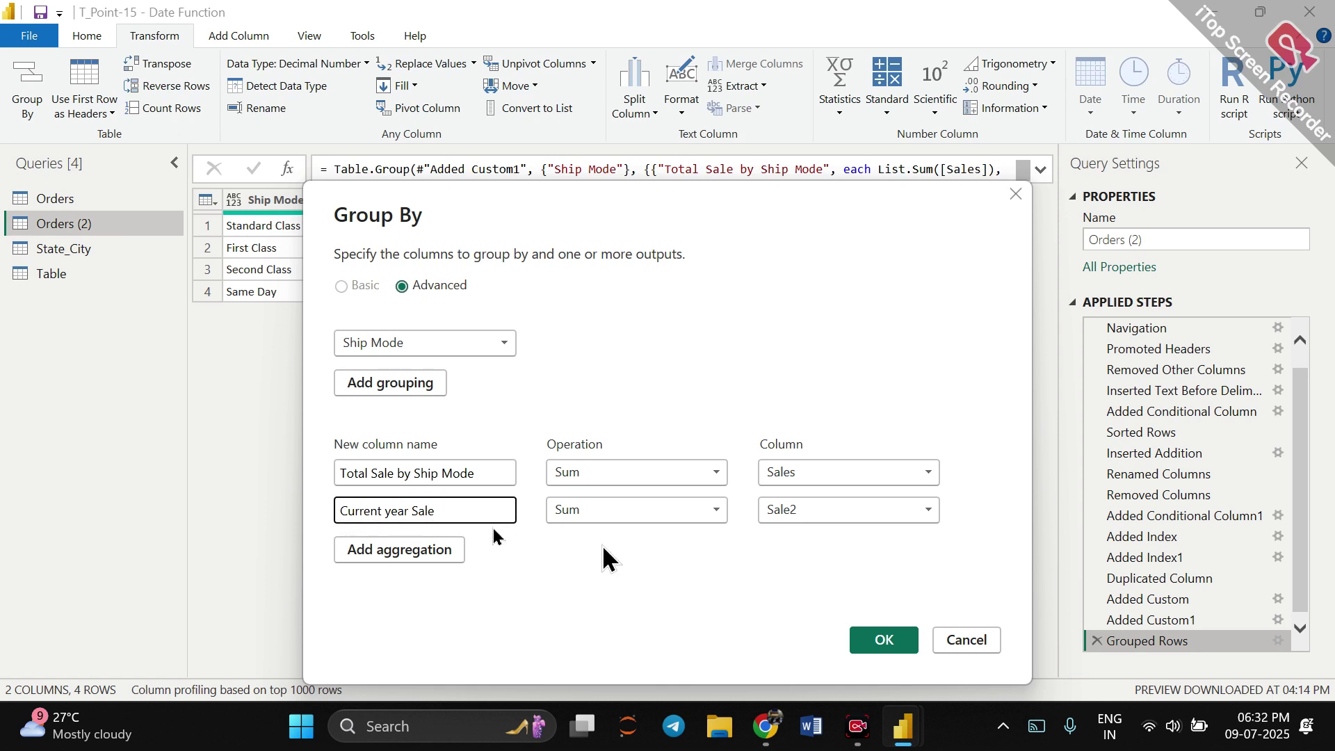
pyautogui.click(887, 641)
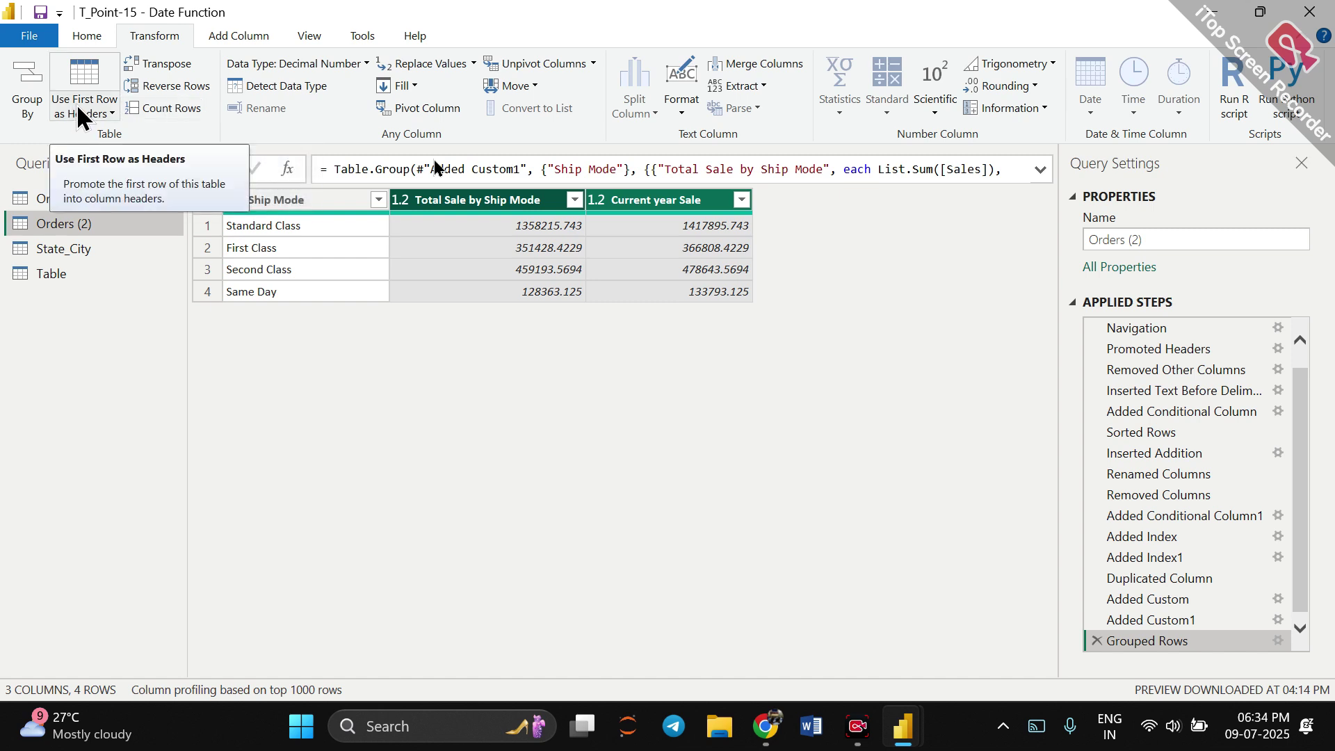
pyautogui.click(216, 39)
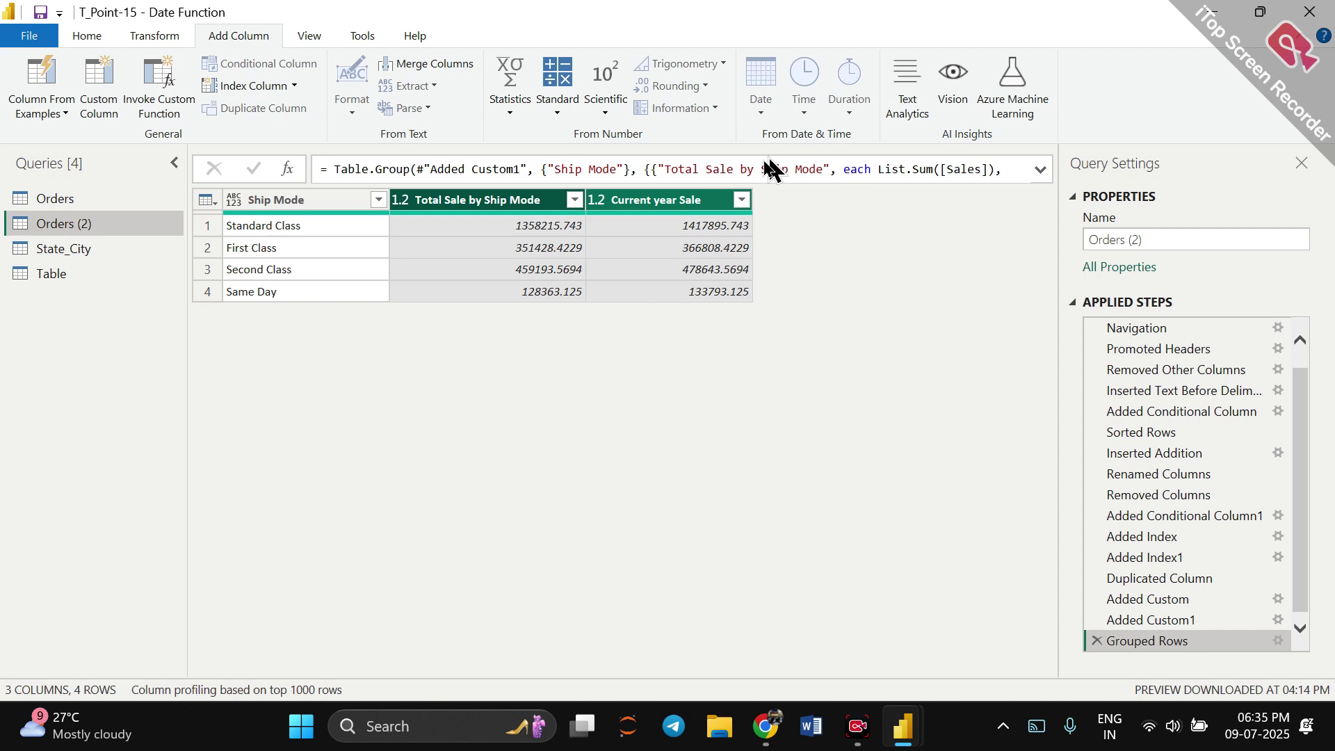
pyautogui.click(1132, 240)
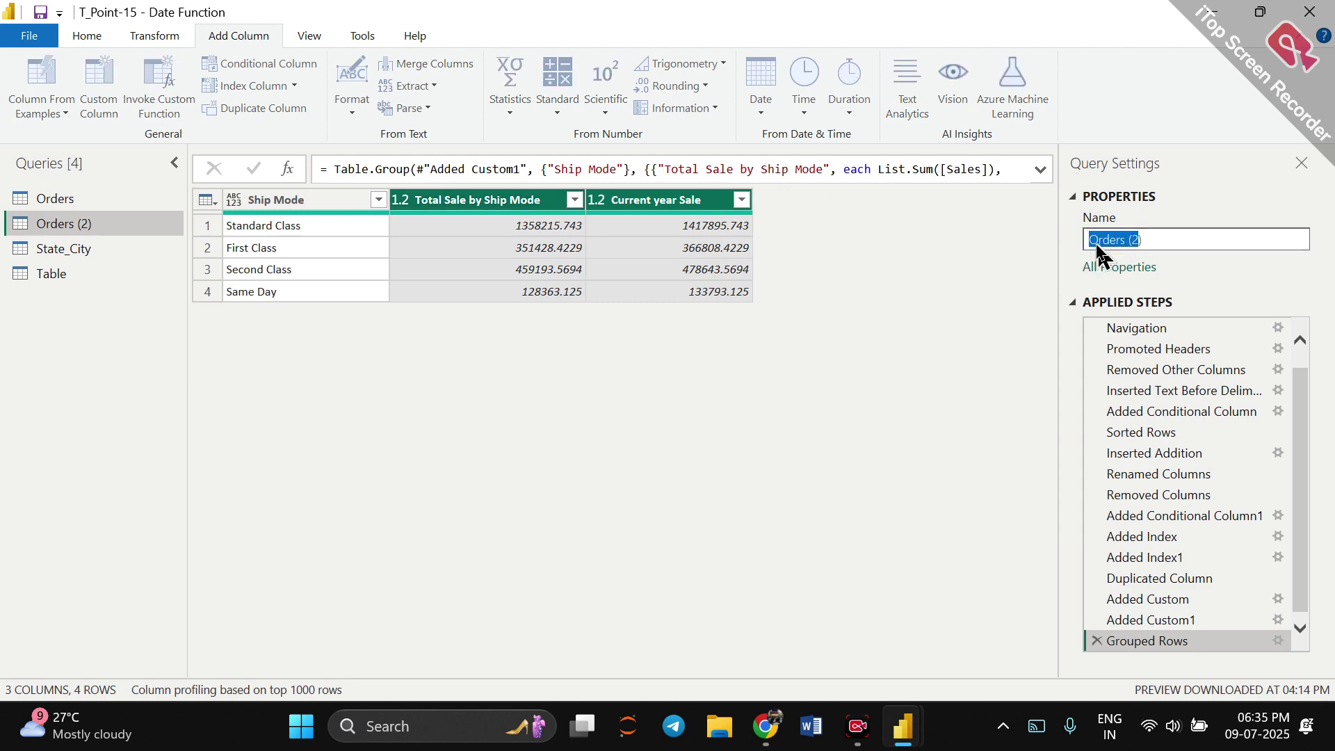
pyautogui.click(1141, 237)
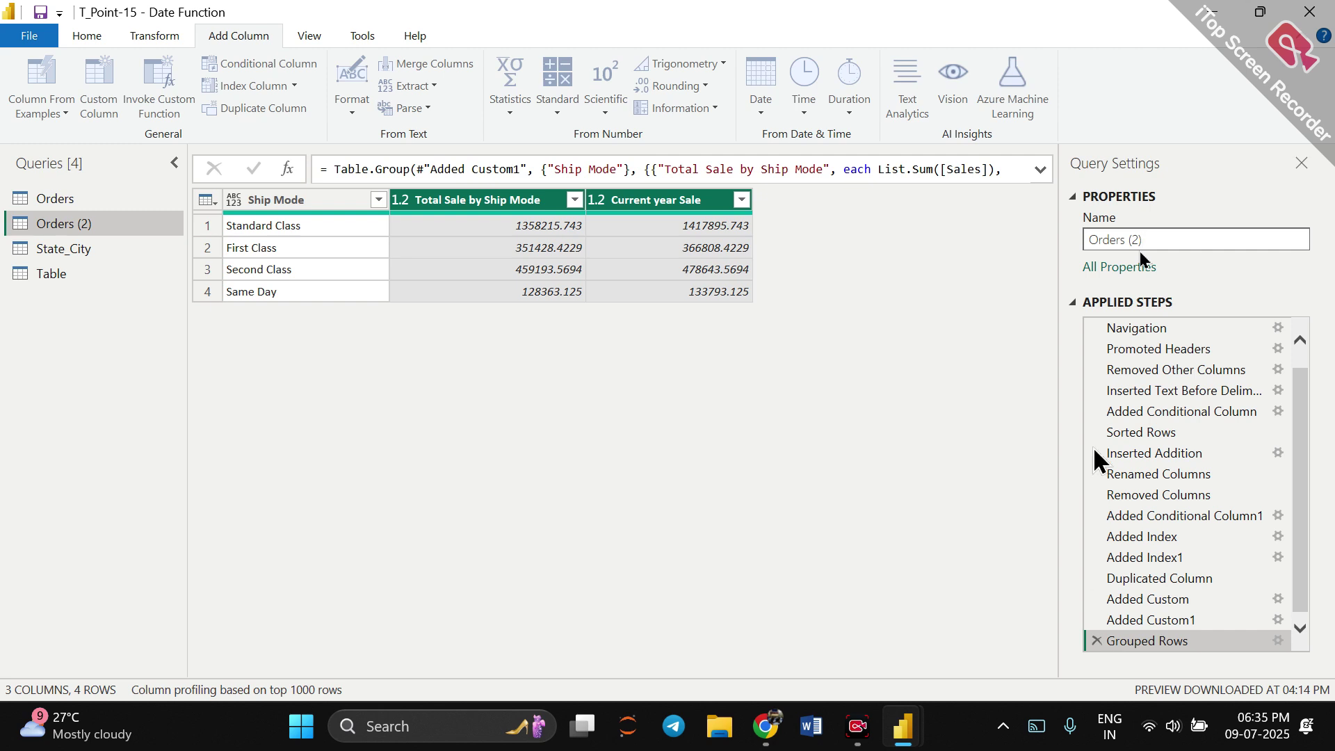
pyautogui.press('Return')
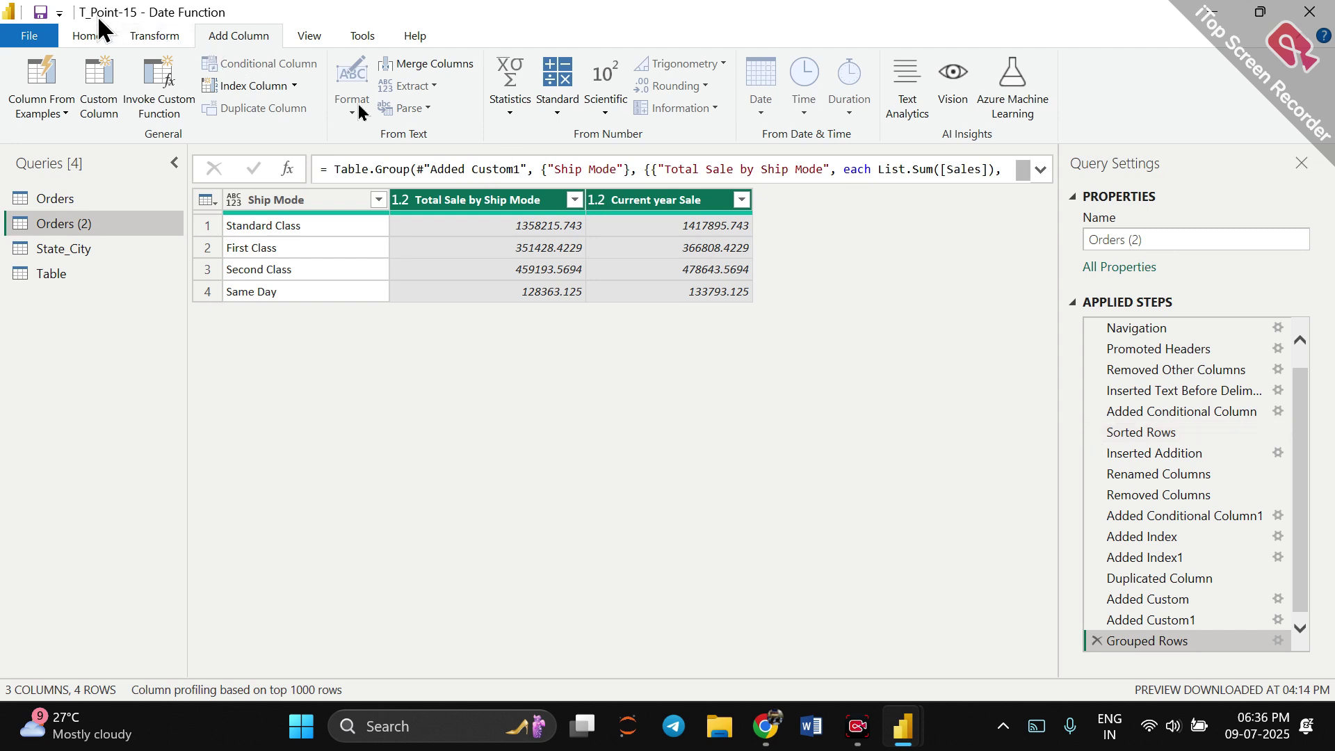
# Review the options for keeping rows, removing rows and removing columns, including the Remove Top Rows settings.
pyautogui.click(85, 37)
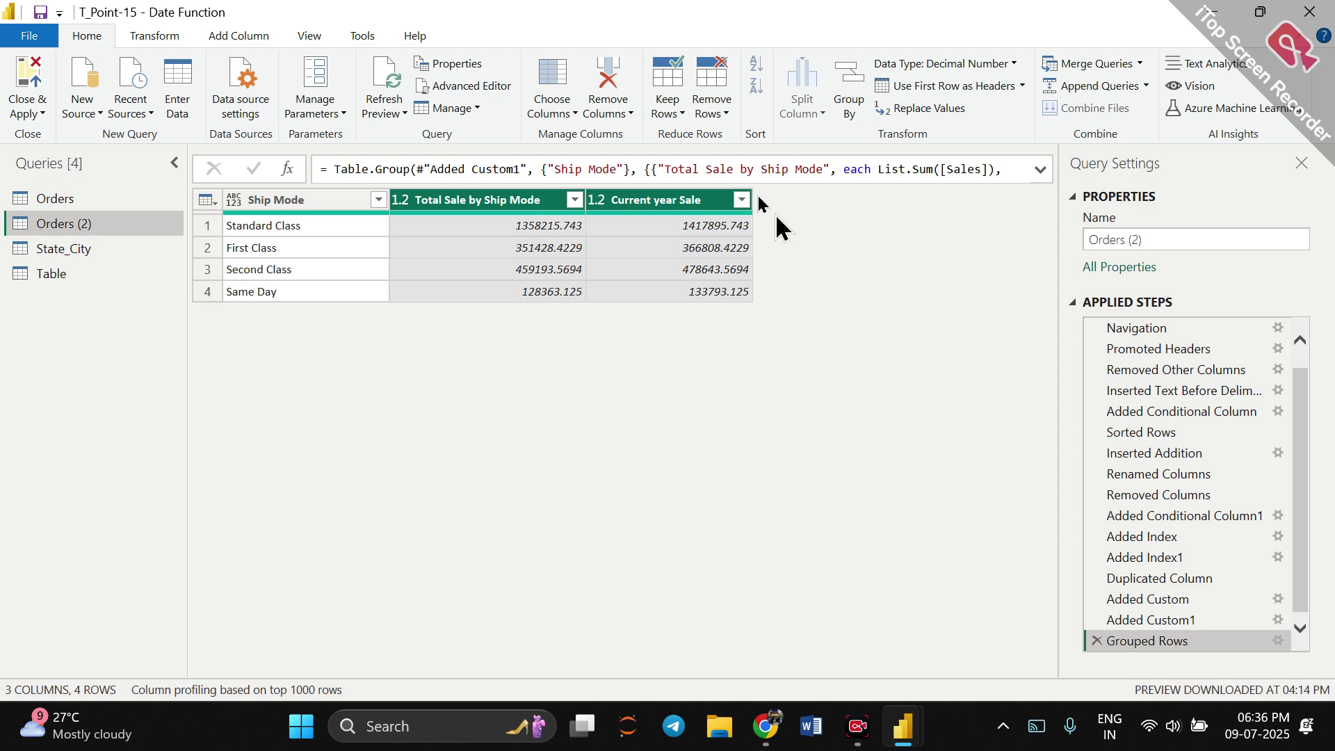
pyautogui.click(669, 111)
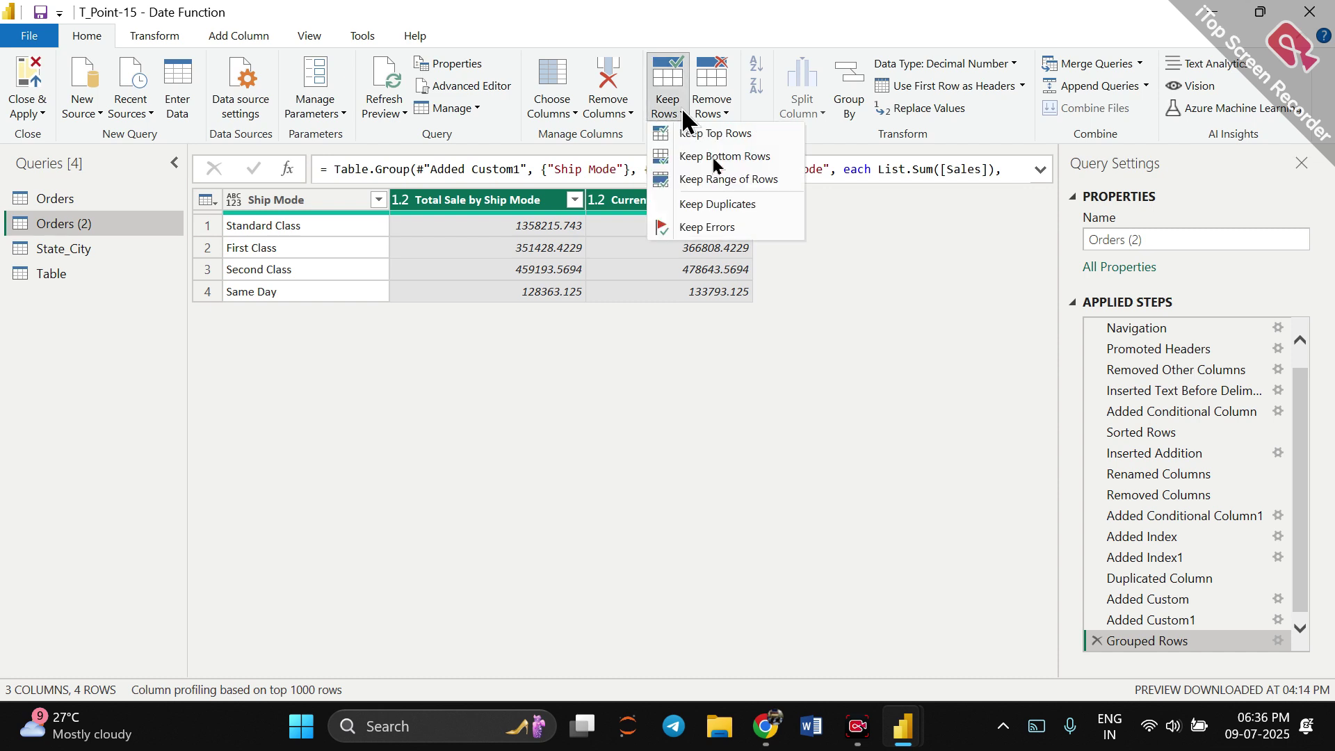
pyautogui.click(698, 107)
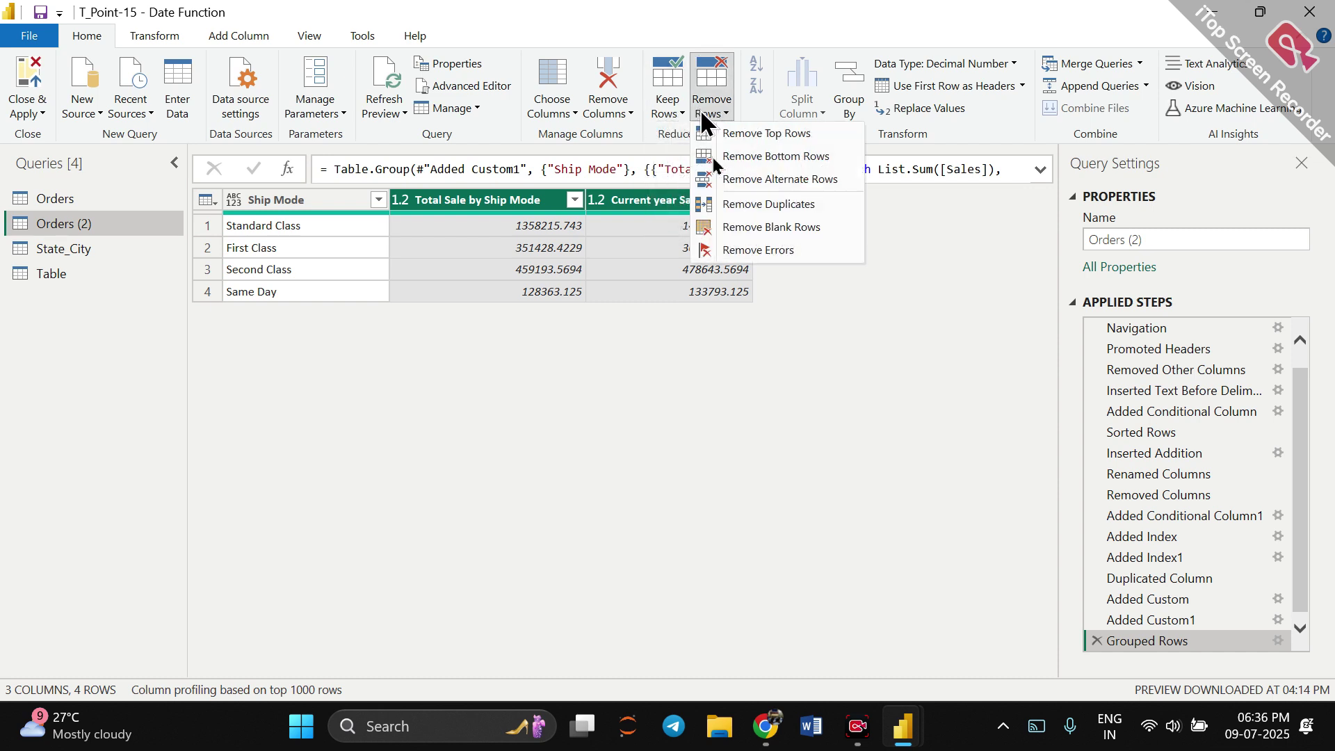
pyautogui.click(744, 135)
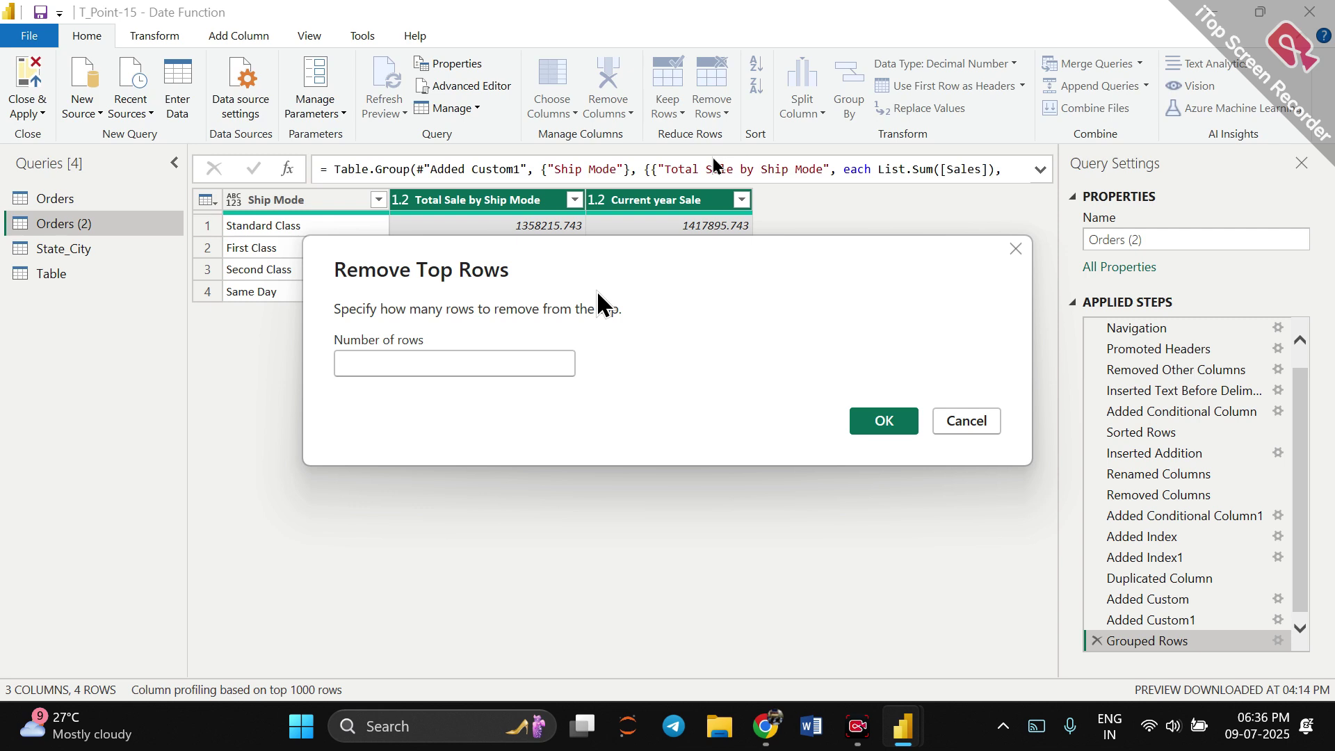
pyautogui.click(945, 420)
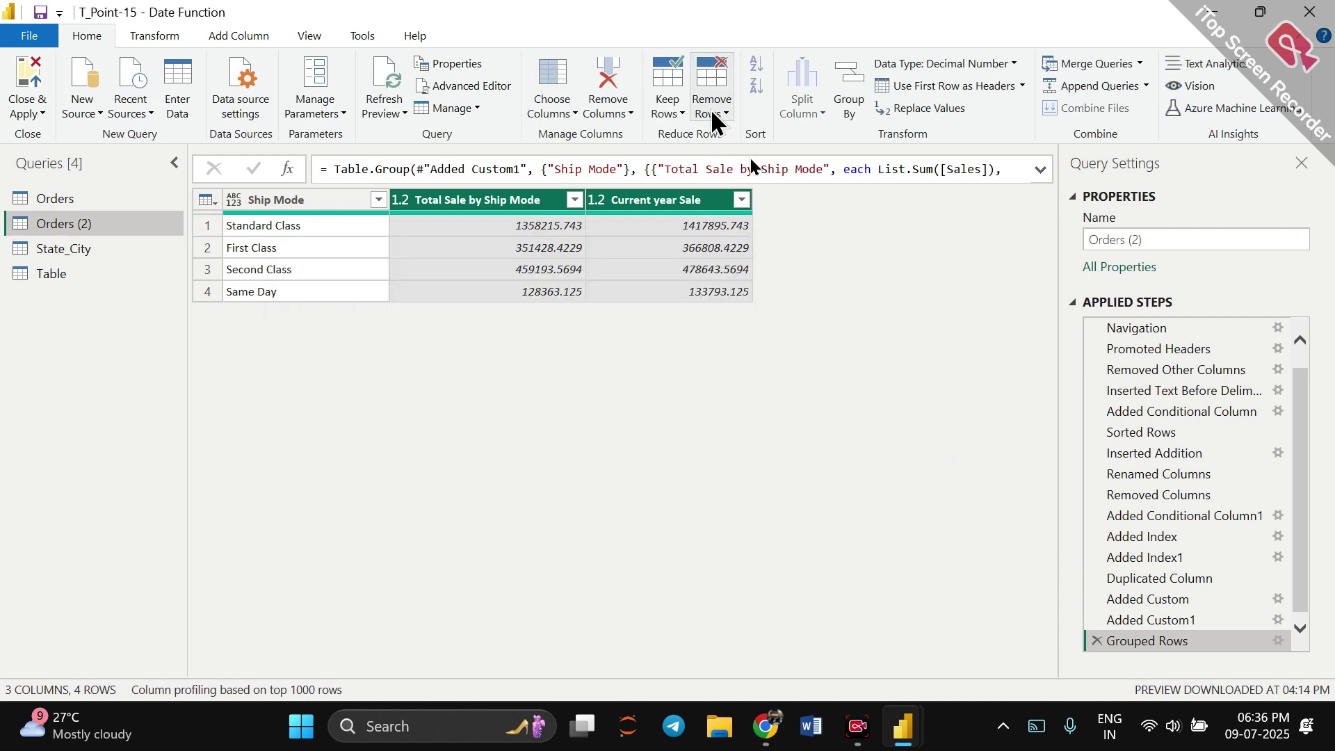
pyautogui.click(715, 109)
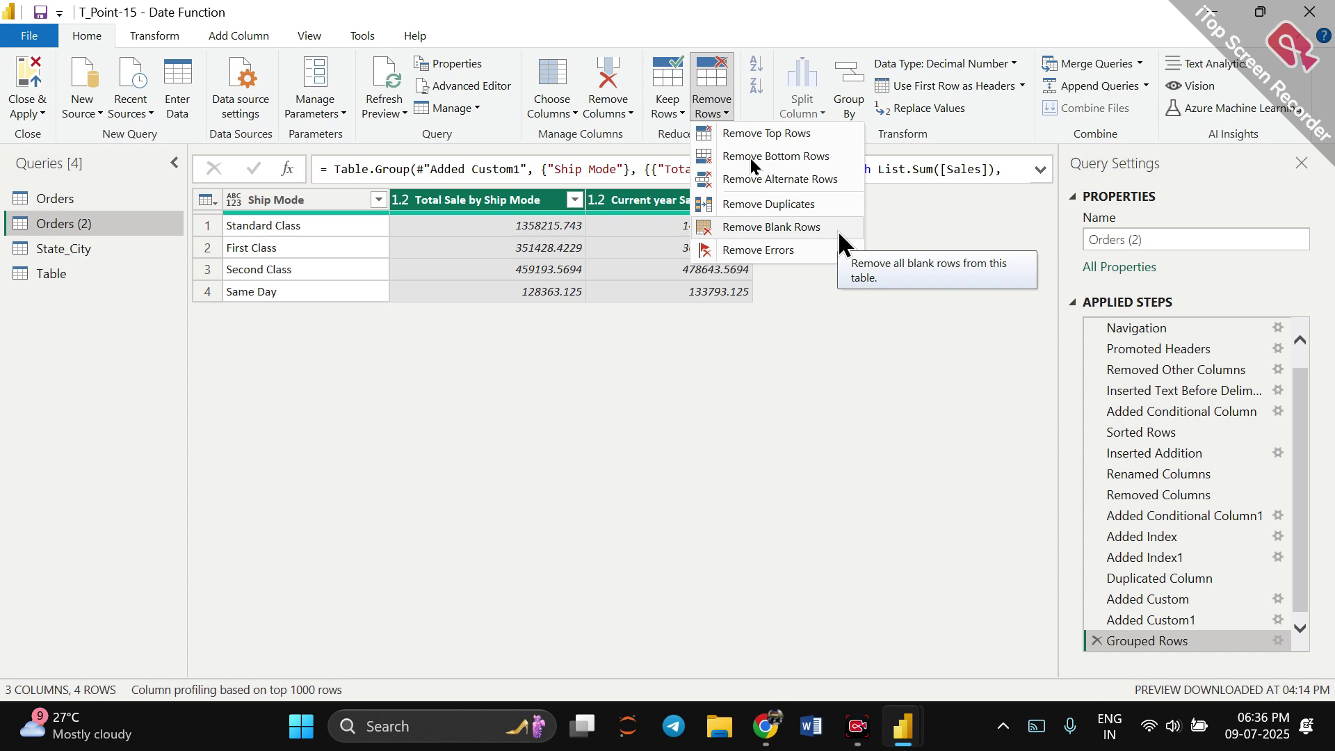
pyautogui.click(631, 114)
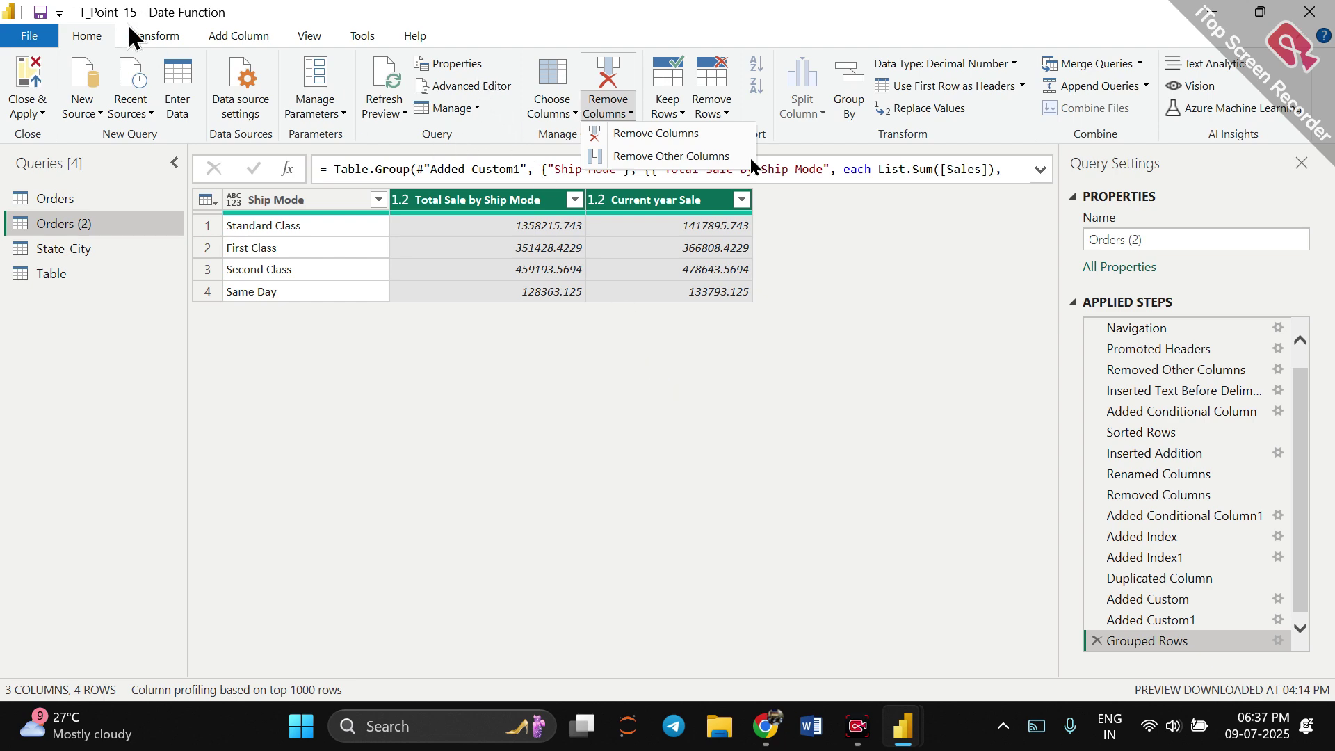
# View the query properties of Orders (2) and close them.
pyautogui.click(144, 39)
pyautogui.click(89, 35)
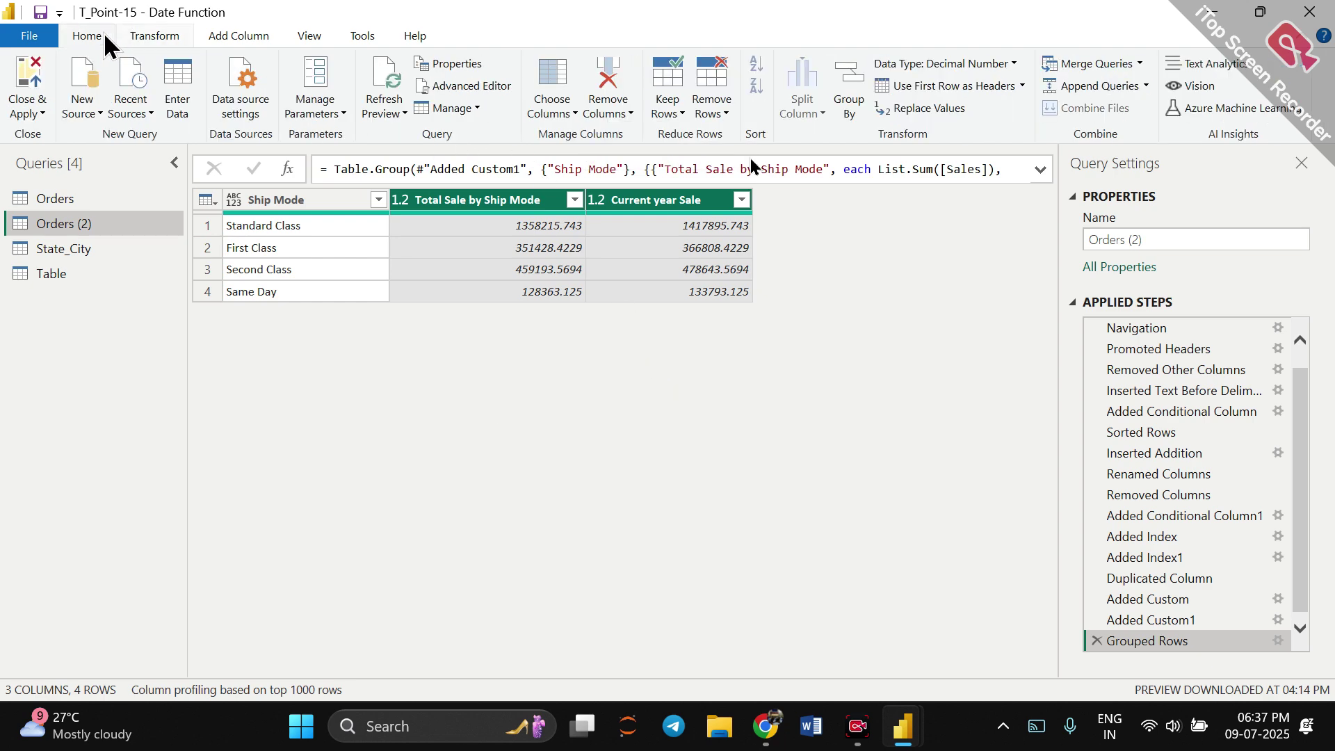
pyautogui.click(455, 64)
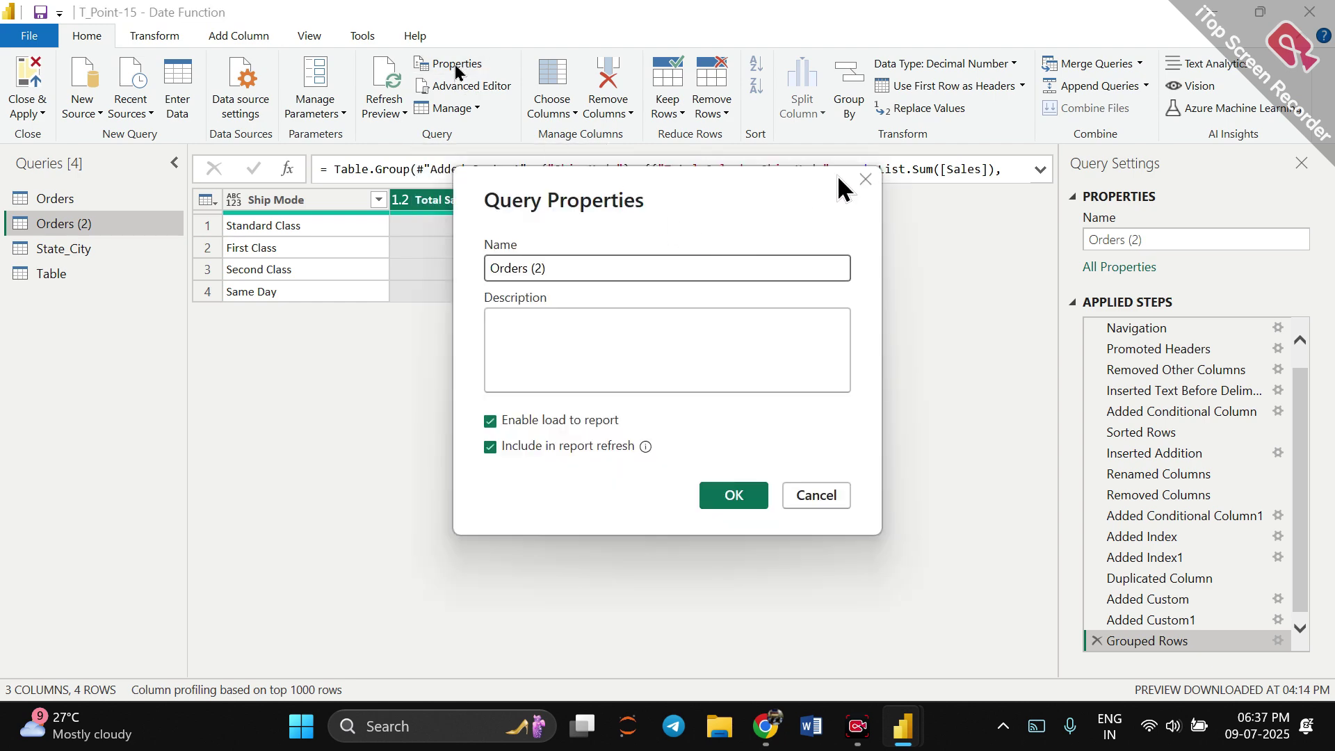
pyautogui.click(863, 180)
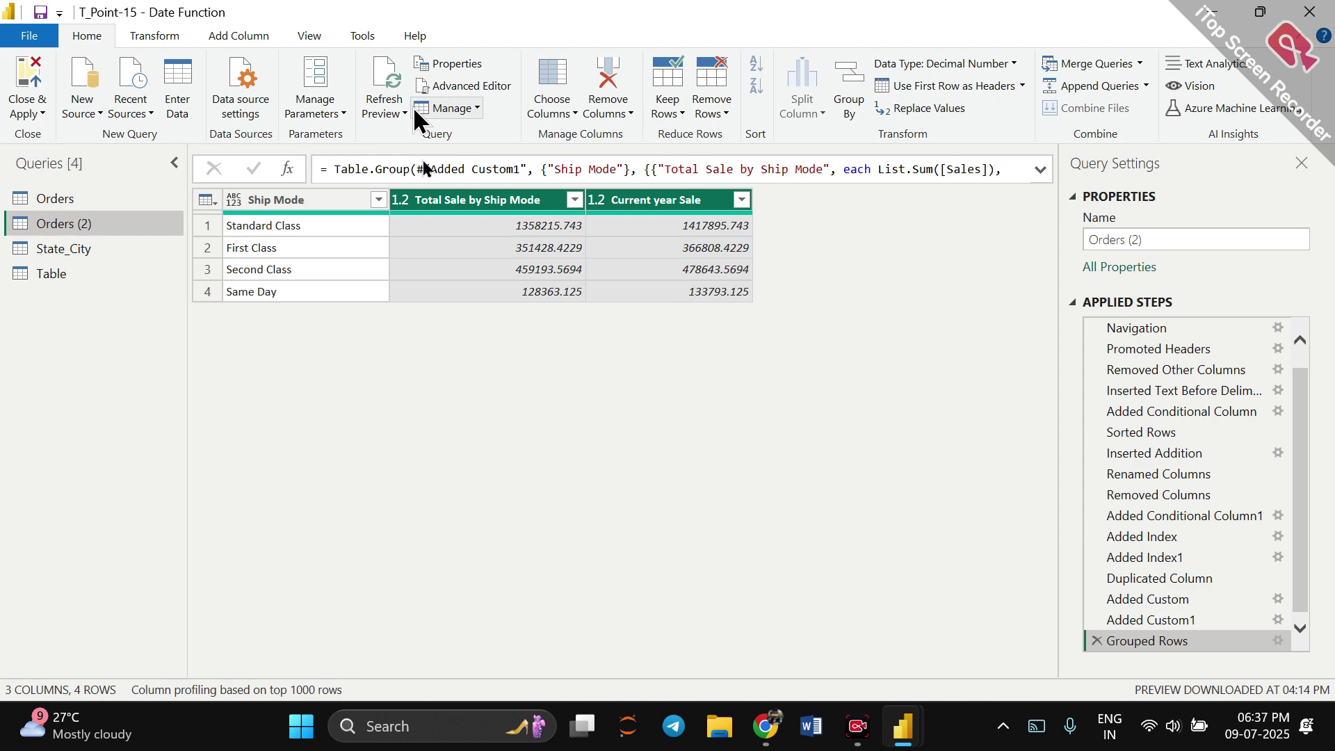
# Open the Orders (2) query in the Advanced Editor to examine its M code.
pyautogui.click(143, 33)
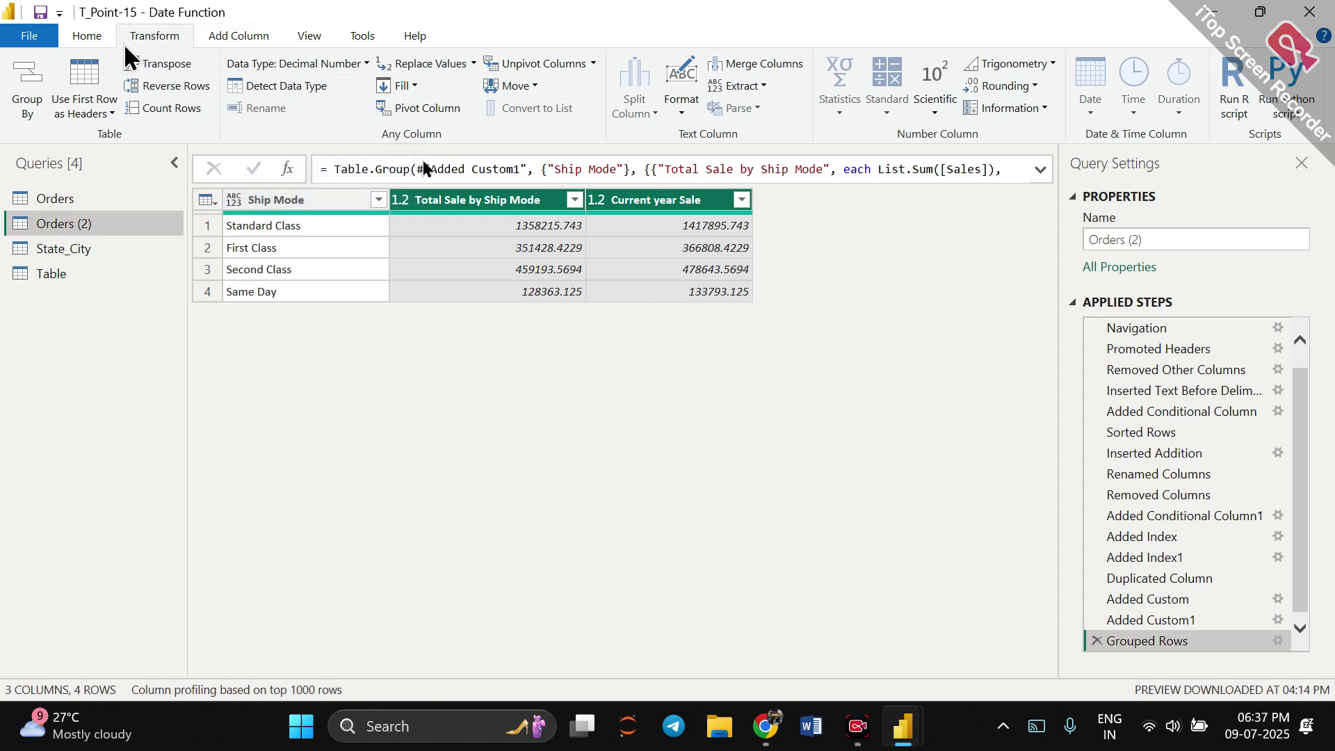
pyautogui.click(94, 39)
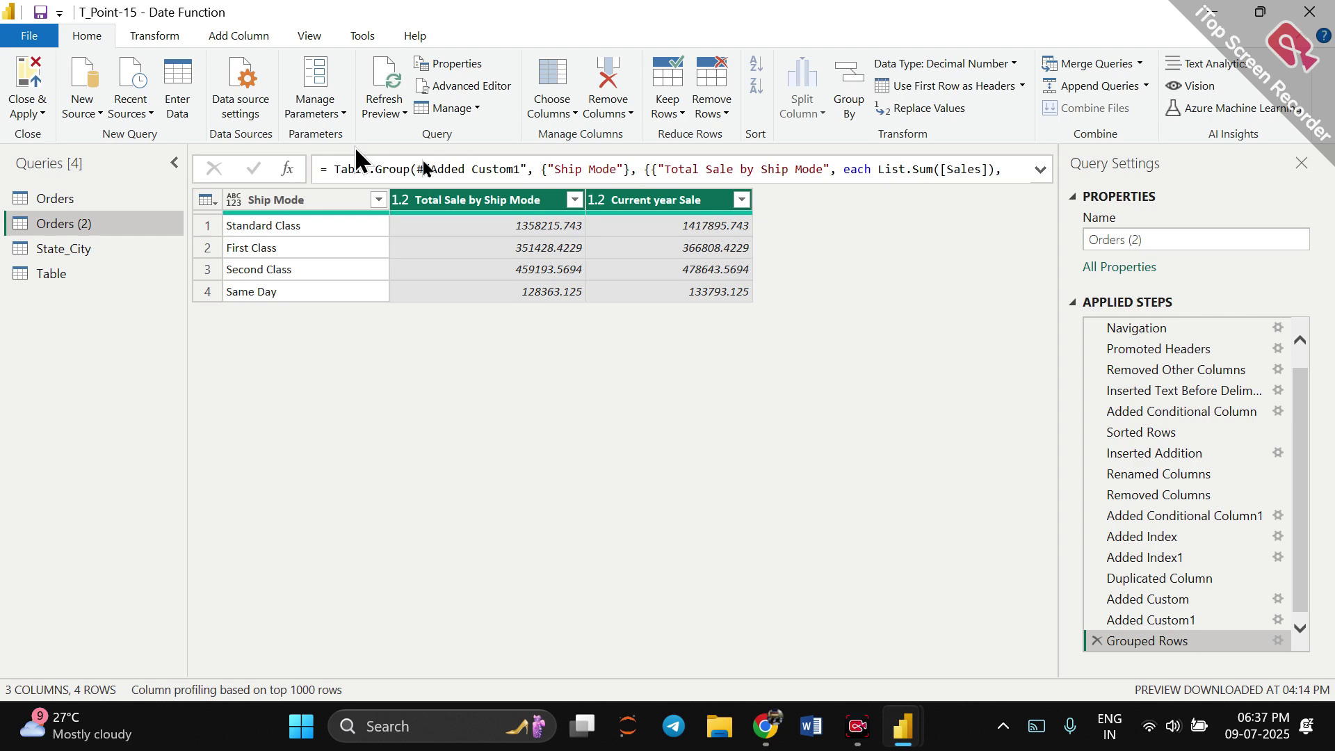
pyautogui.click(456, 87)
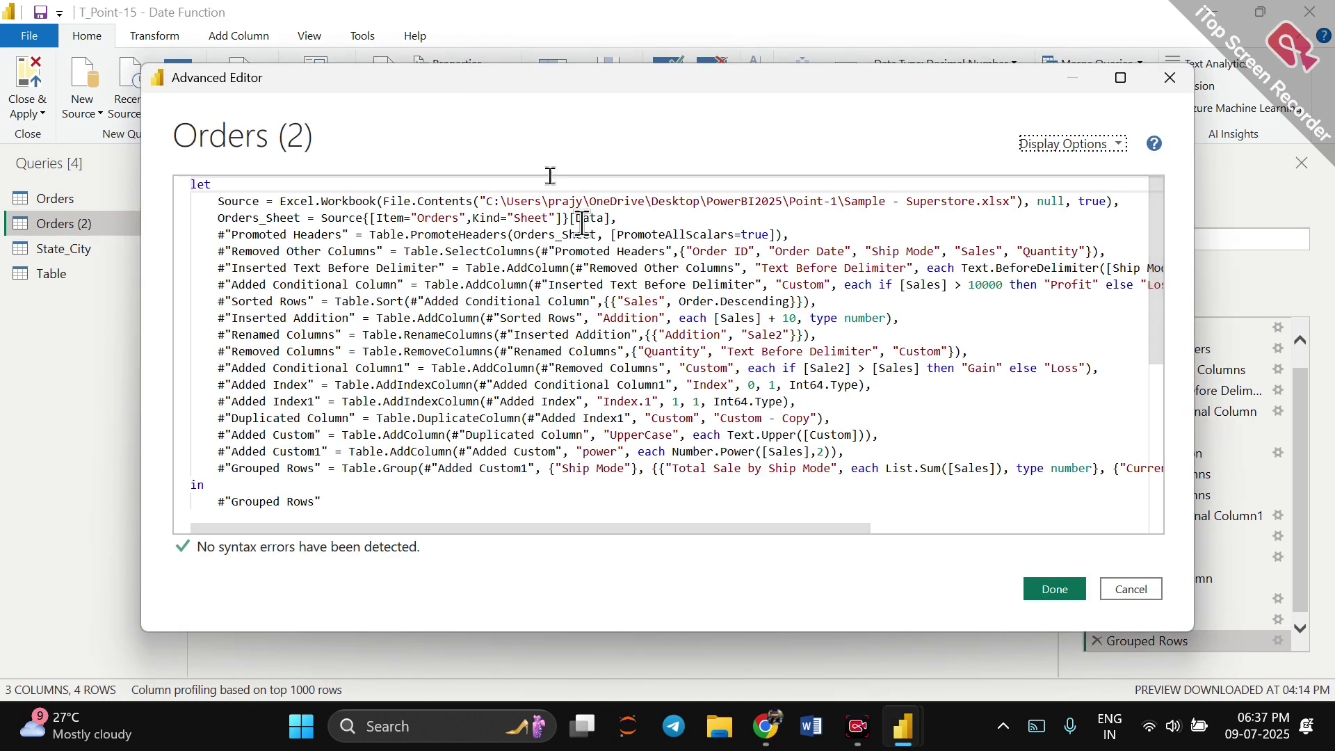
# In the M code of Orders (2), change the Inserted Addition step to add 100 to Sales and apply the edit.
pyautogui.scroll(-2, 626, 311)
pyautogui.scroll(2, 626, 311)
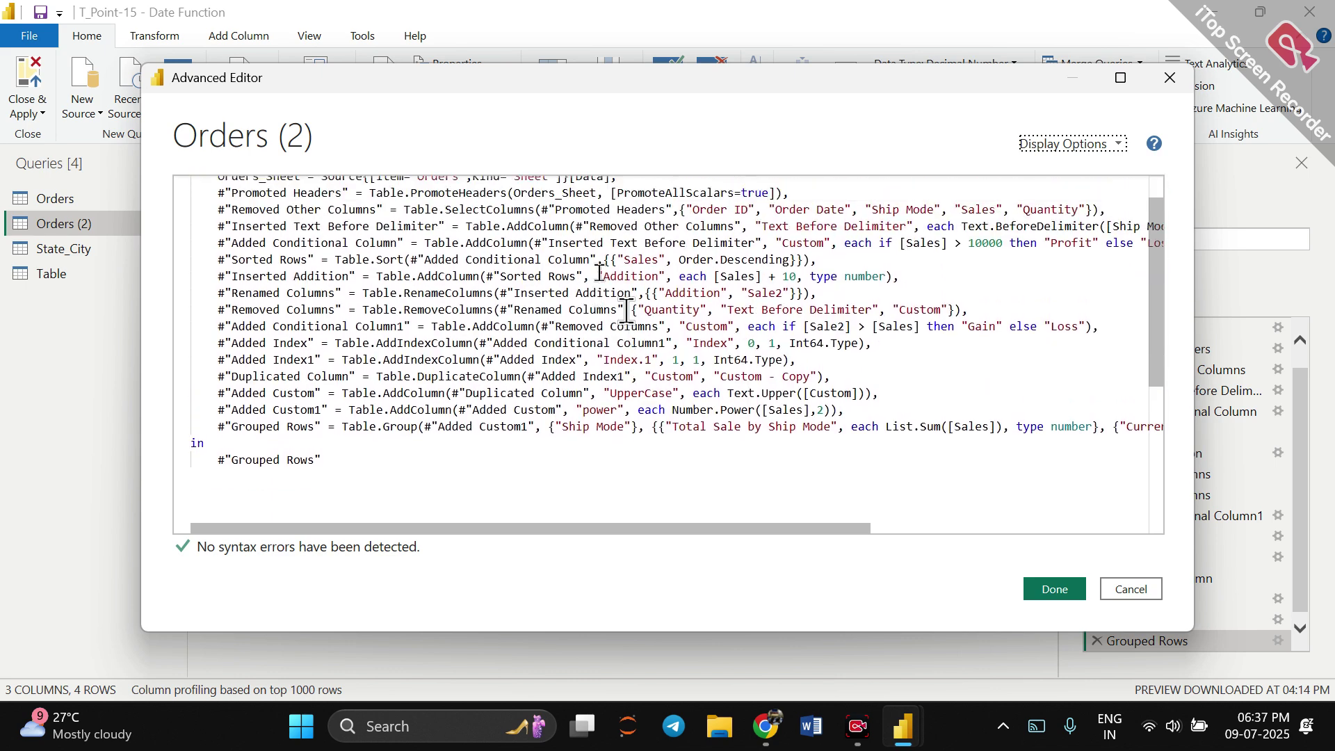
pyautogui.scroll(-1, 627, 311)
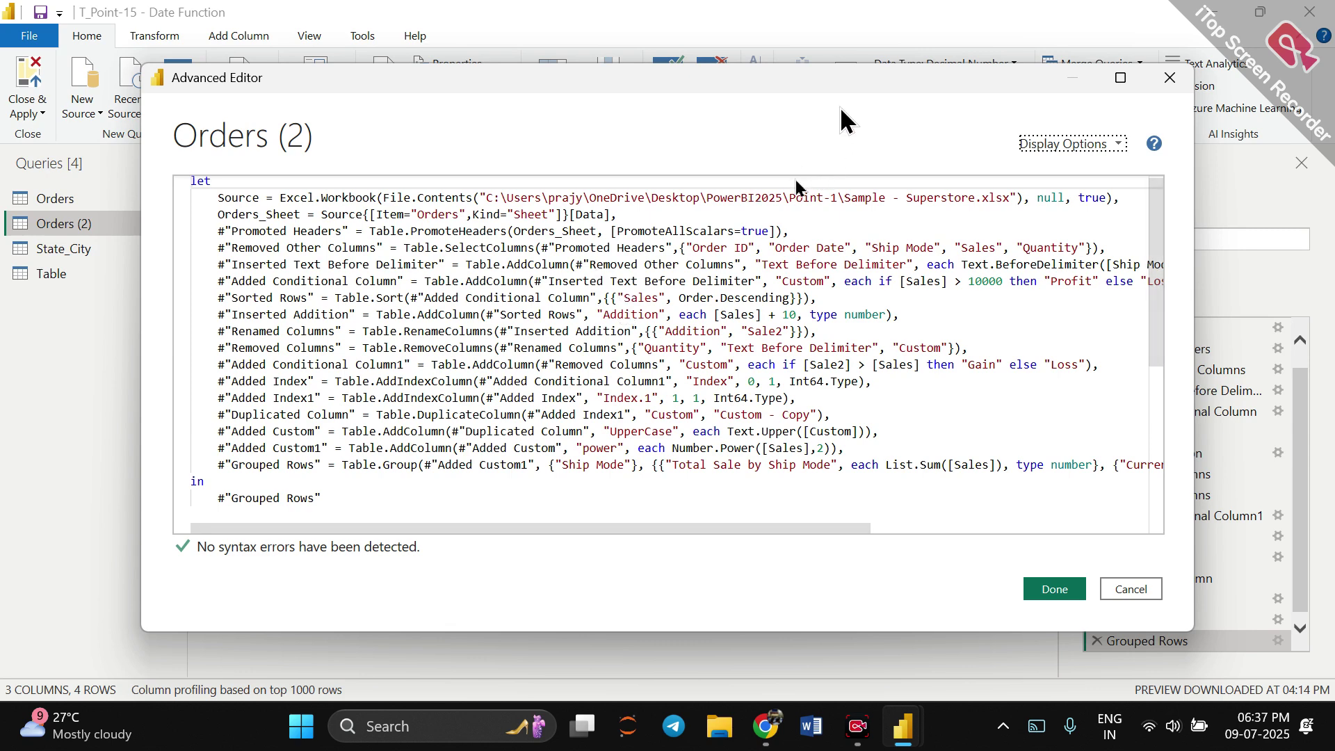
pyautogui.moveTo(840, 91); pyautogui.dragTo(623, 96)
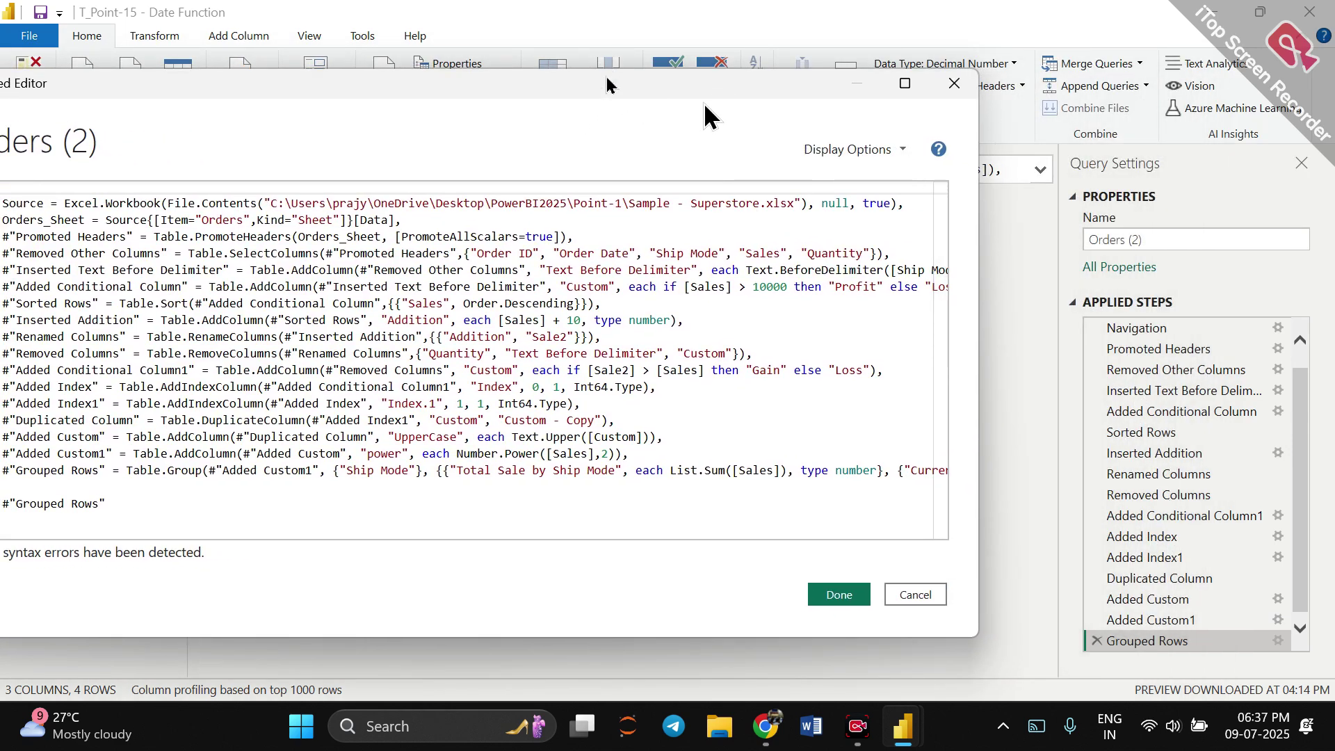
pyautogui.moveTo(703, 77); pyautogui.dragTo(1001, 96)
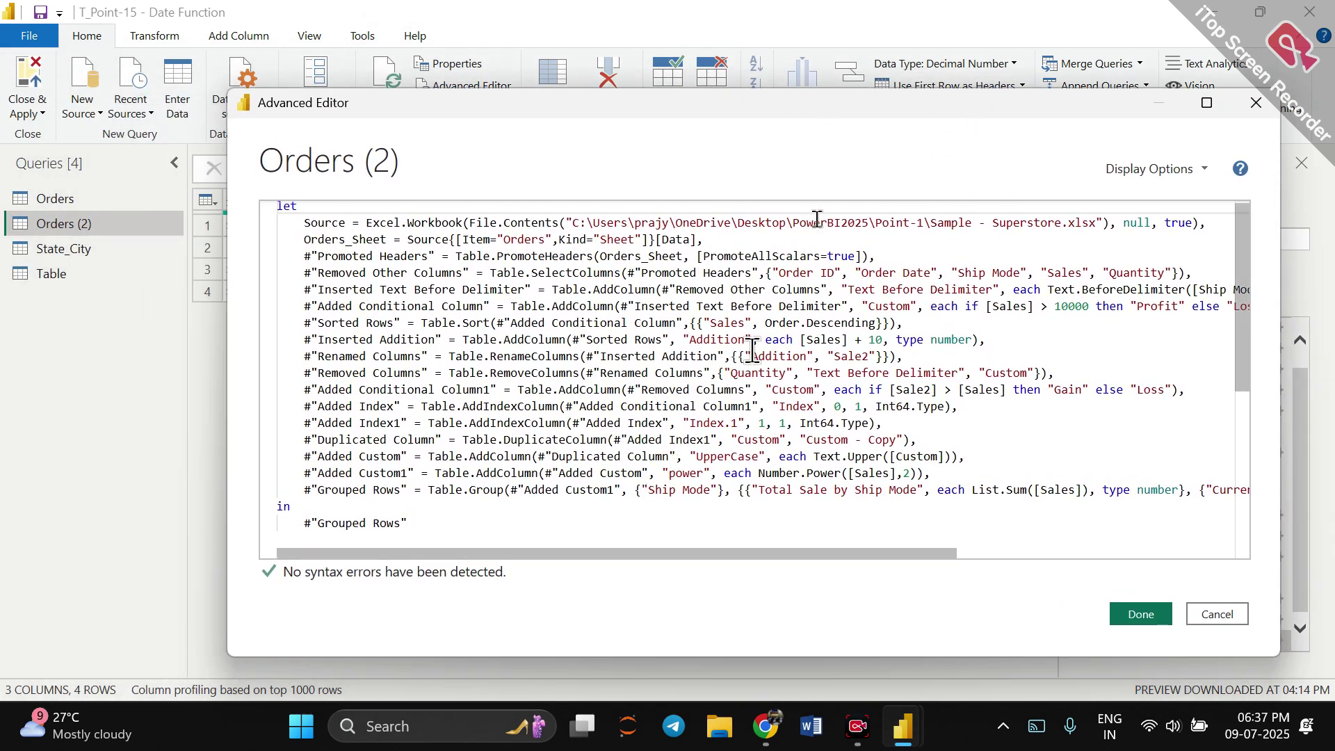
pyautogui.click(881, 340)
pyautogui.write('0')
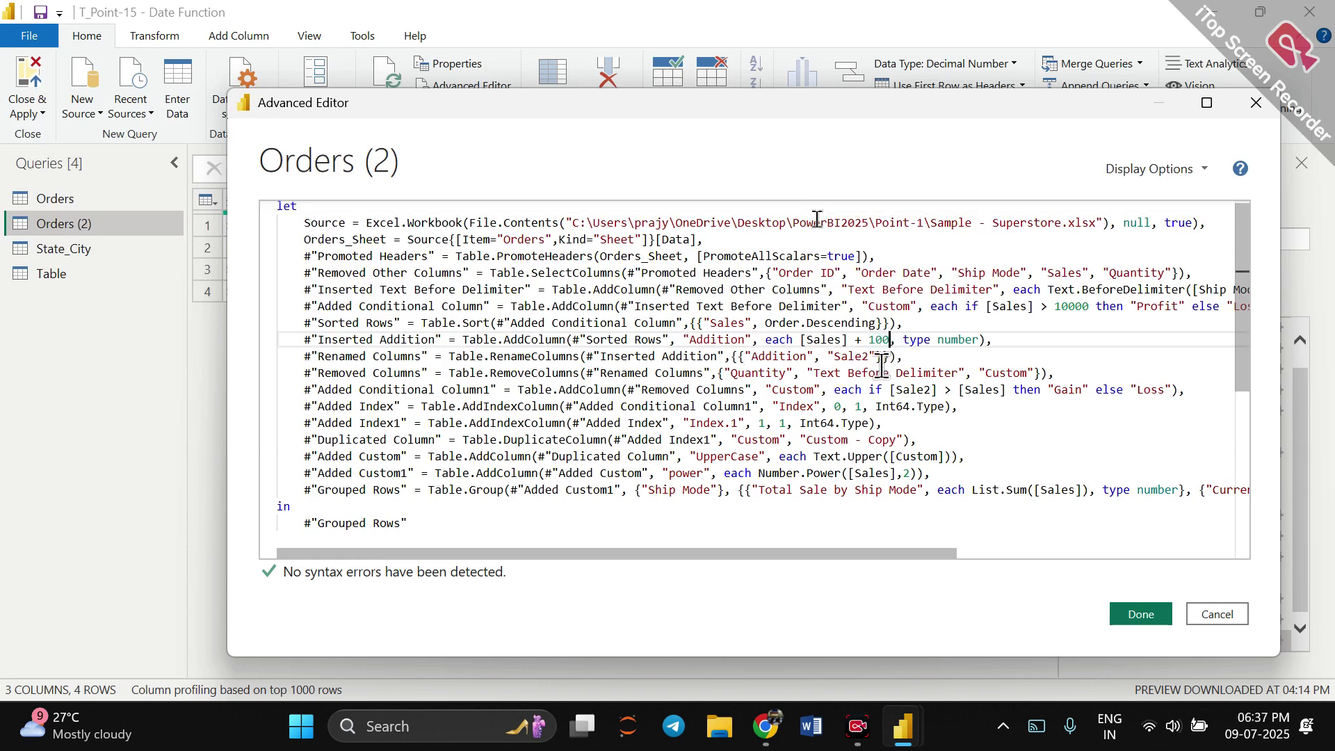
pyautogui.click(1135, 616)
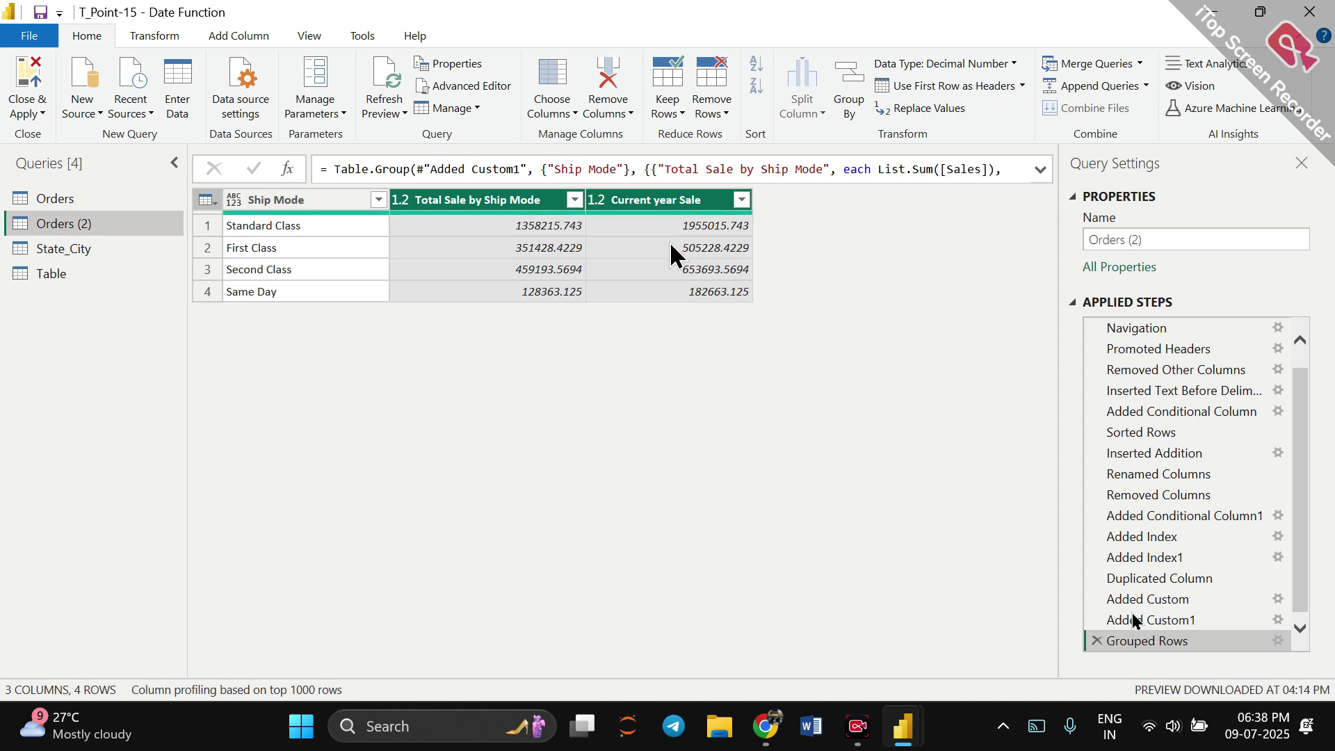
# Reopen the Orders (2) M code to examine the source file path and step expressions, close it and review the applied steps.
pyautogui.click(463, 88)
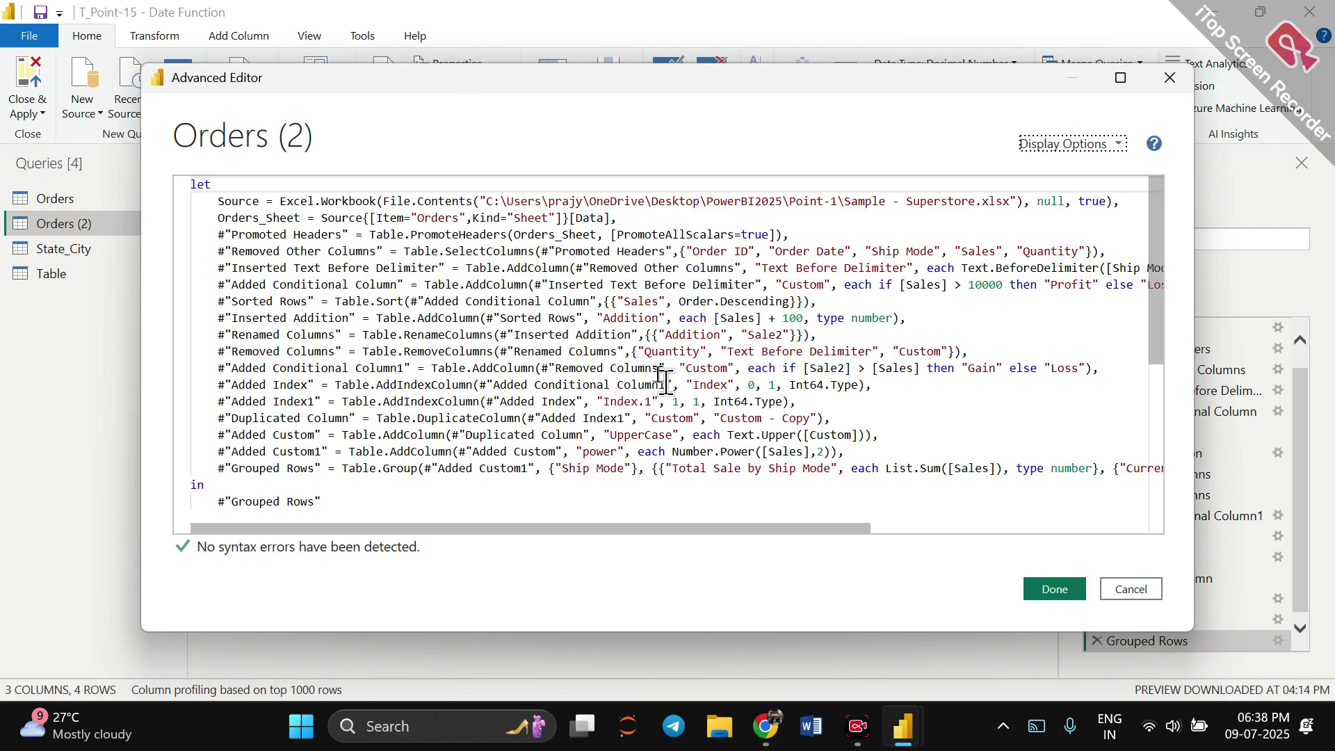
pyautogui.scroll(-3, 664, 381)
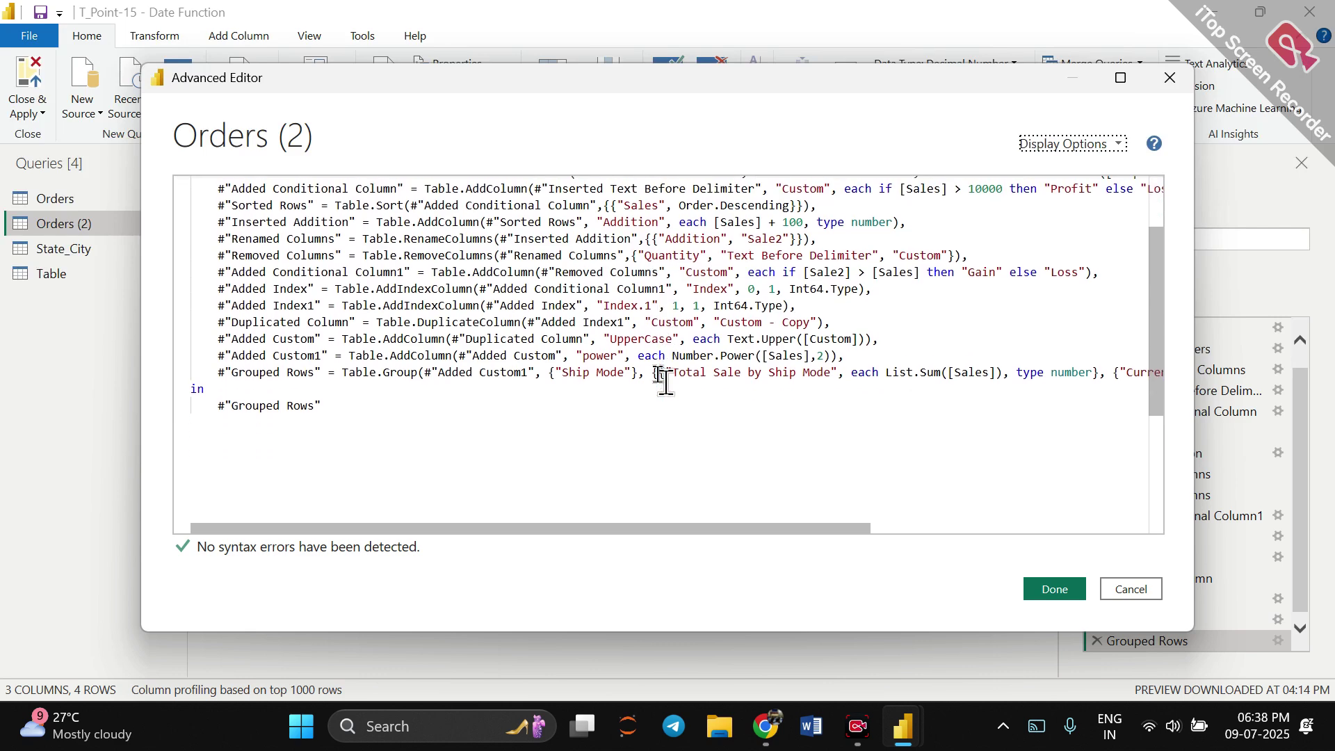
pyautogui.scroll(3, 662, 376)
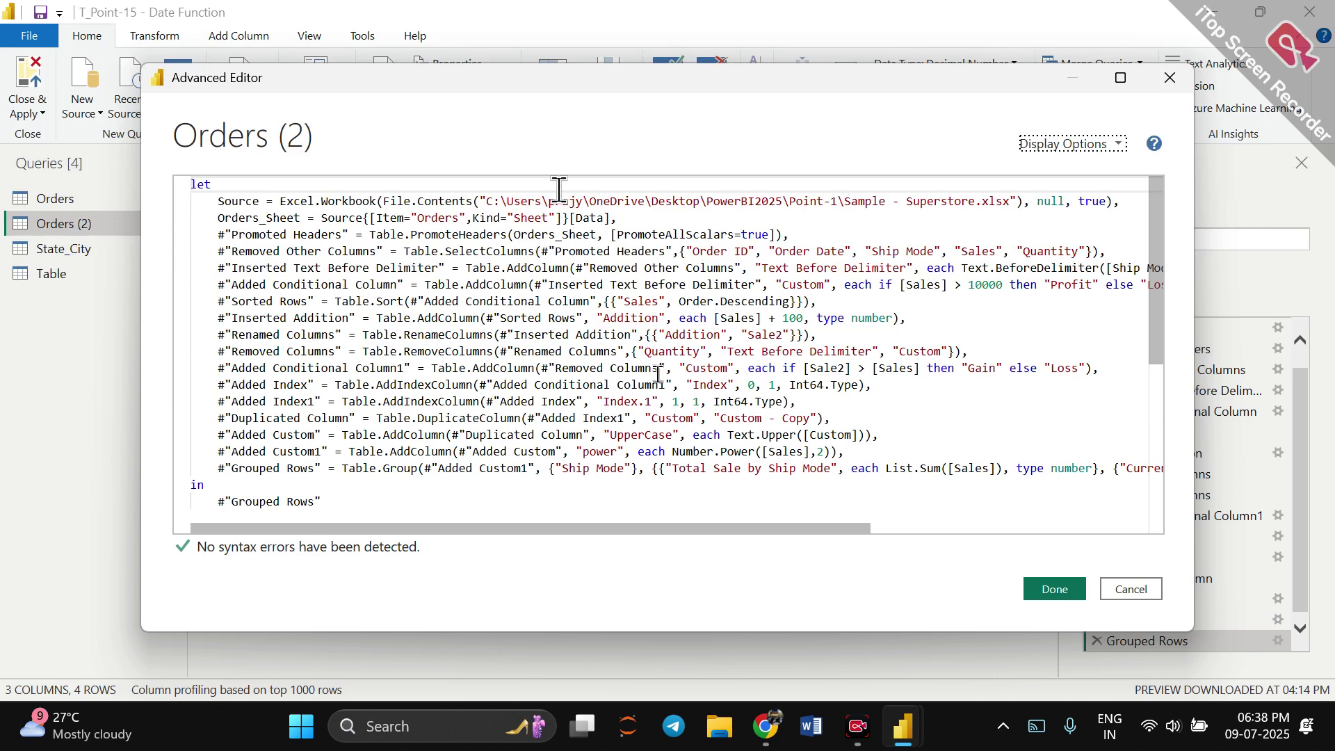
pyautogui.moveTo(489, 198); pyautogui.dragTo(1008, 204)
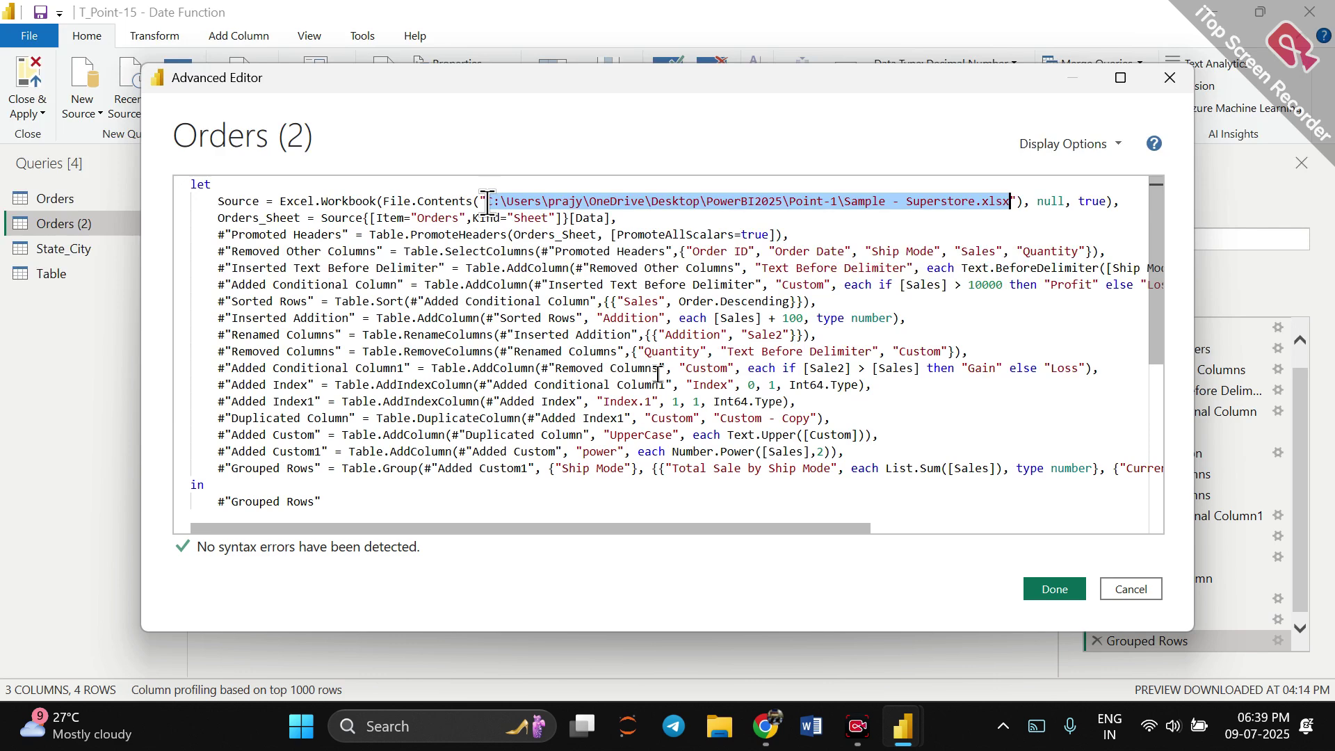
pyautogui.moveTo(487, 202); pyautogui.dragTo(1006, 209)
pyautogui.moveTo(281, 251); pyautogui.dragTo(343, 248)
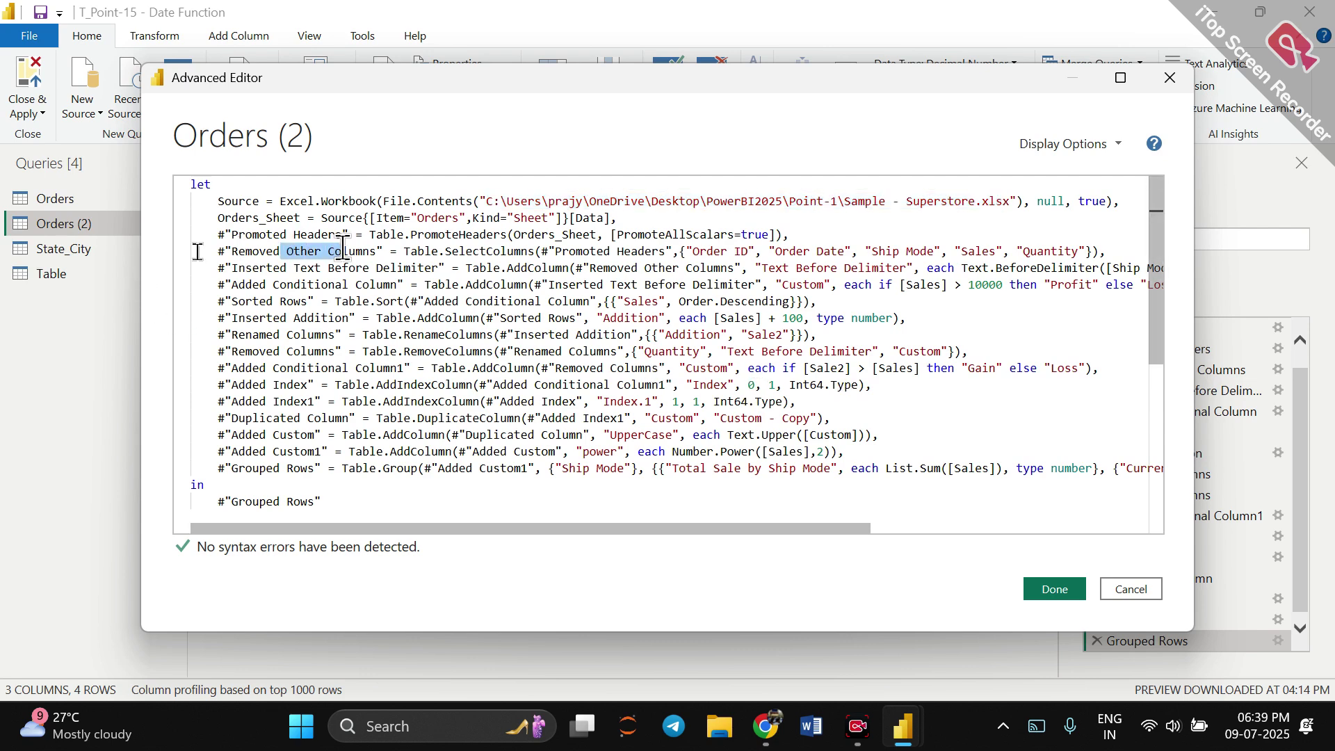
pyautogui.moveTo(286, 284); pyautogui.dragTo(465, 286)
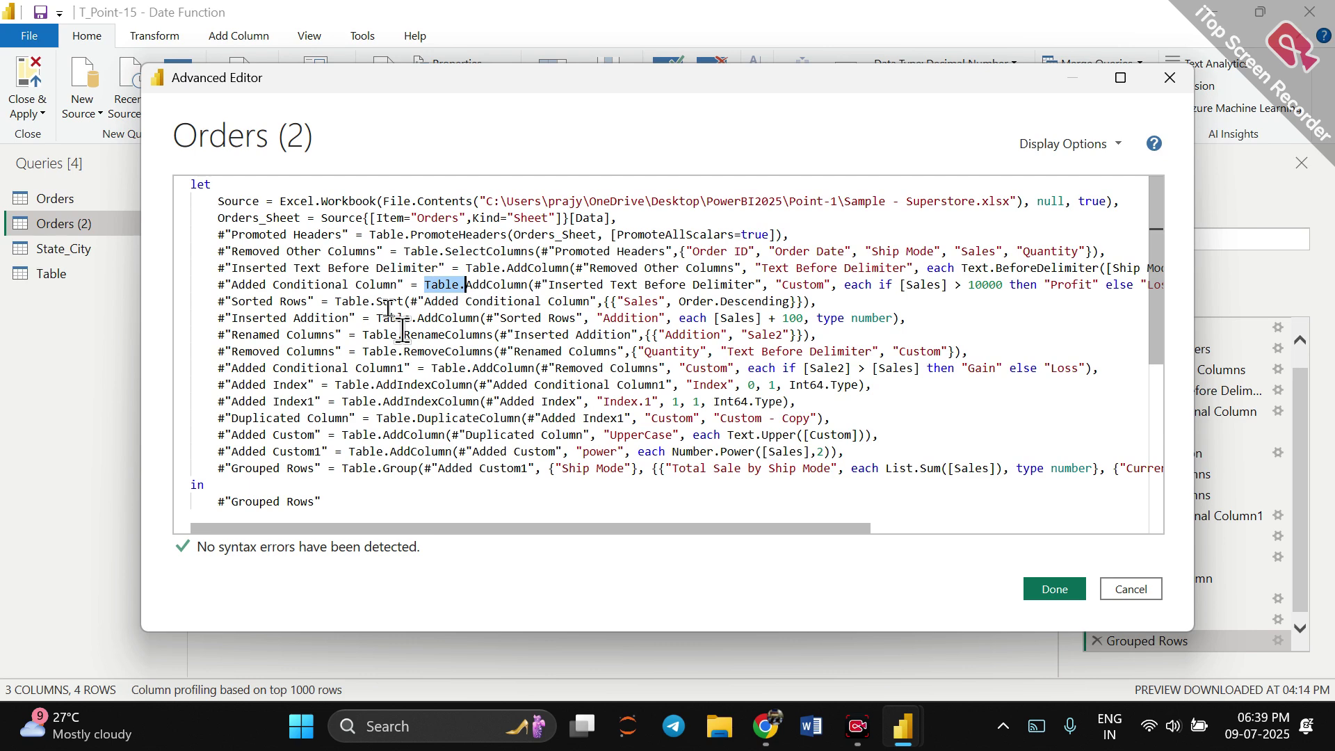
pyautogui.moveTo(410, 332)
pyautogui.scroll(-6, 628, 452)
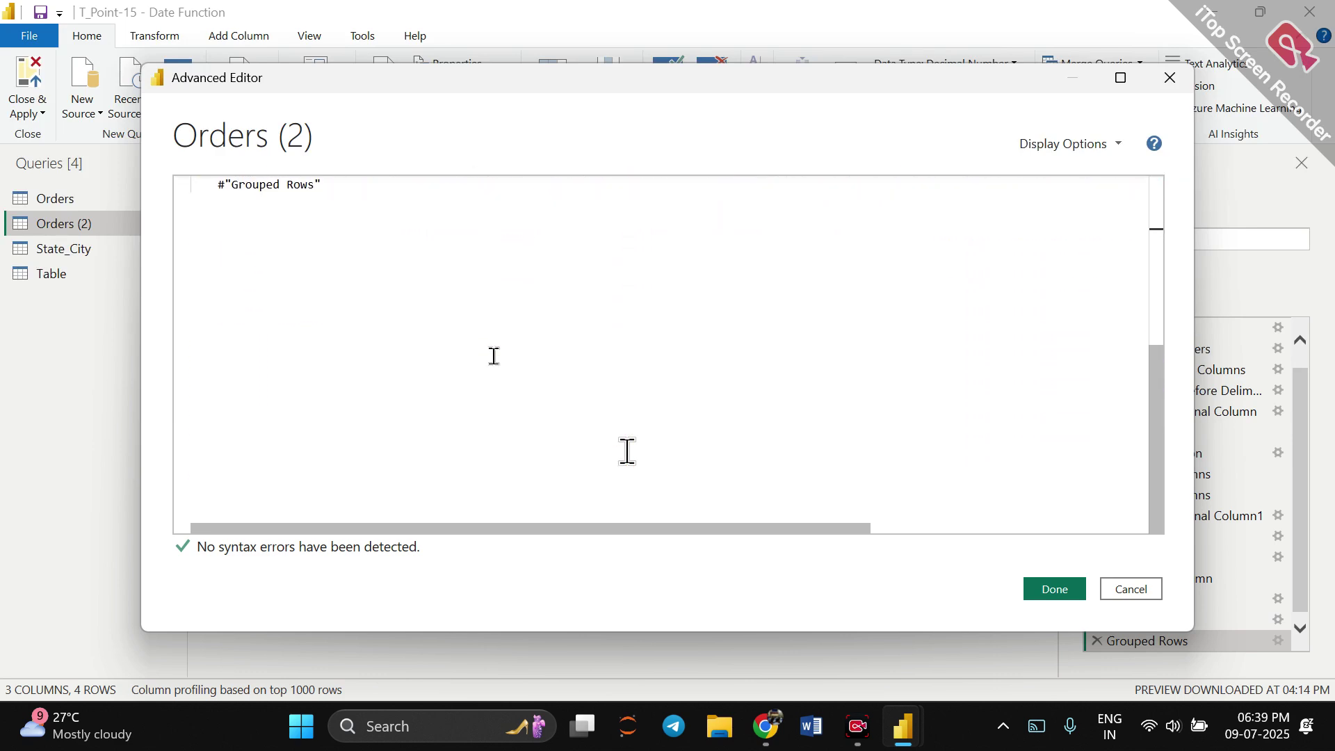
pyautogui.scroll(6, 628, 451)
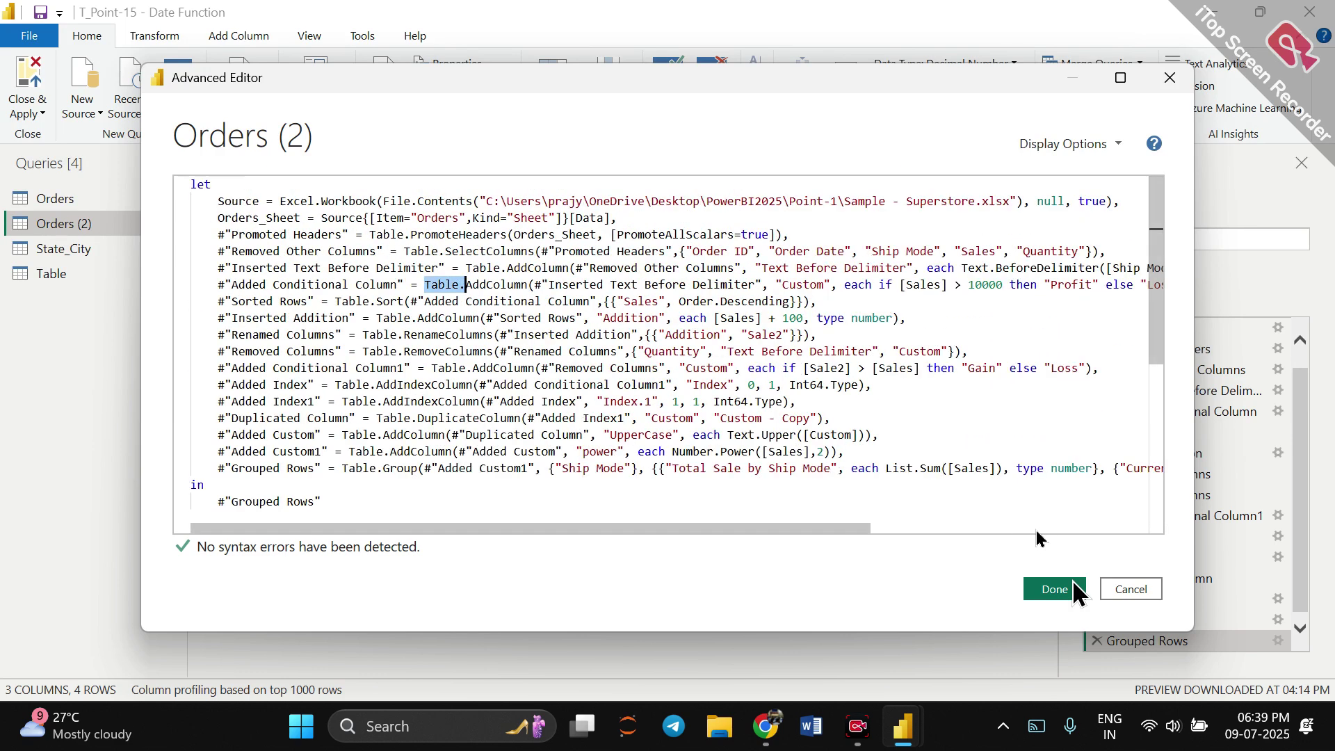
pyautogui.click(988, 377)
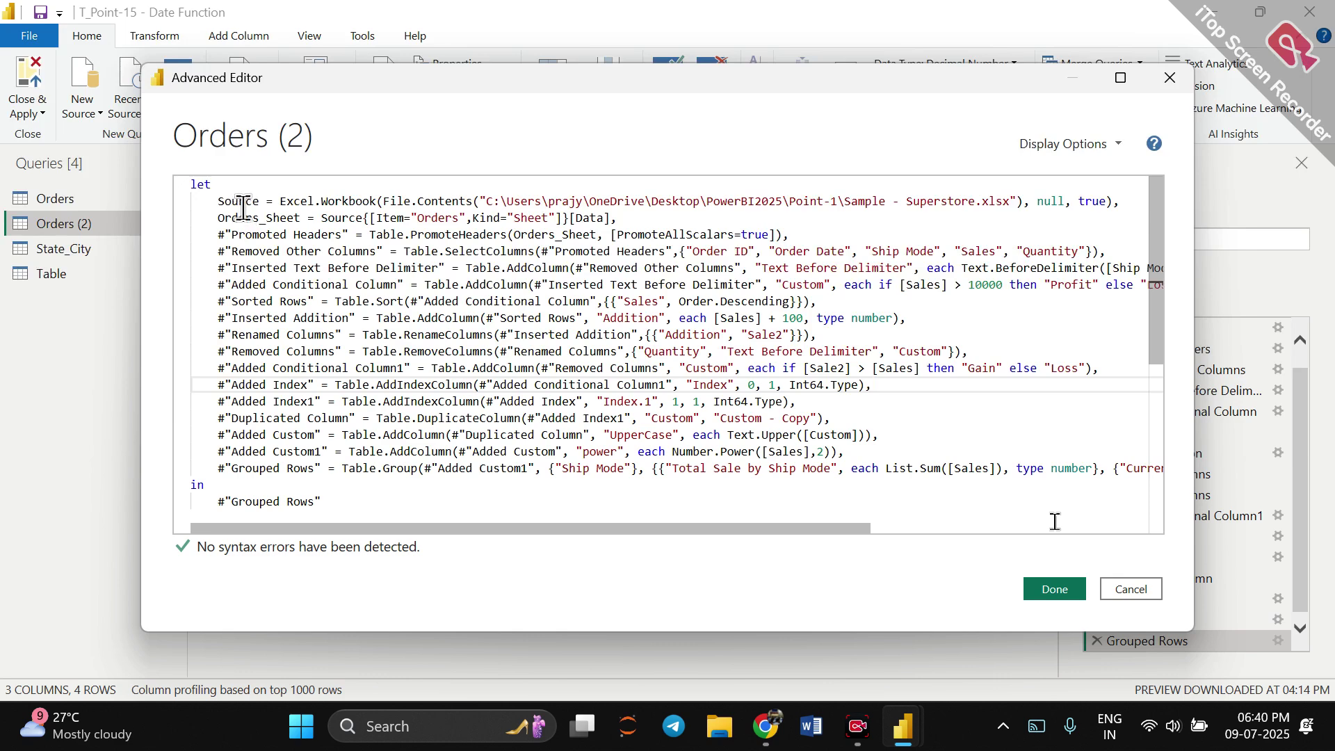
pyautogui.click(1071, 589)
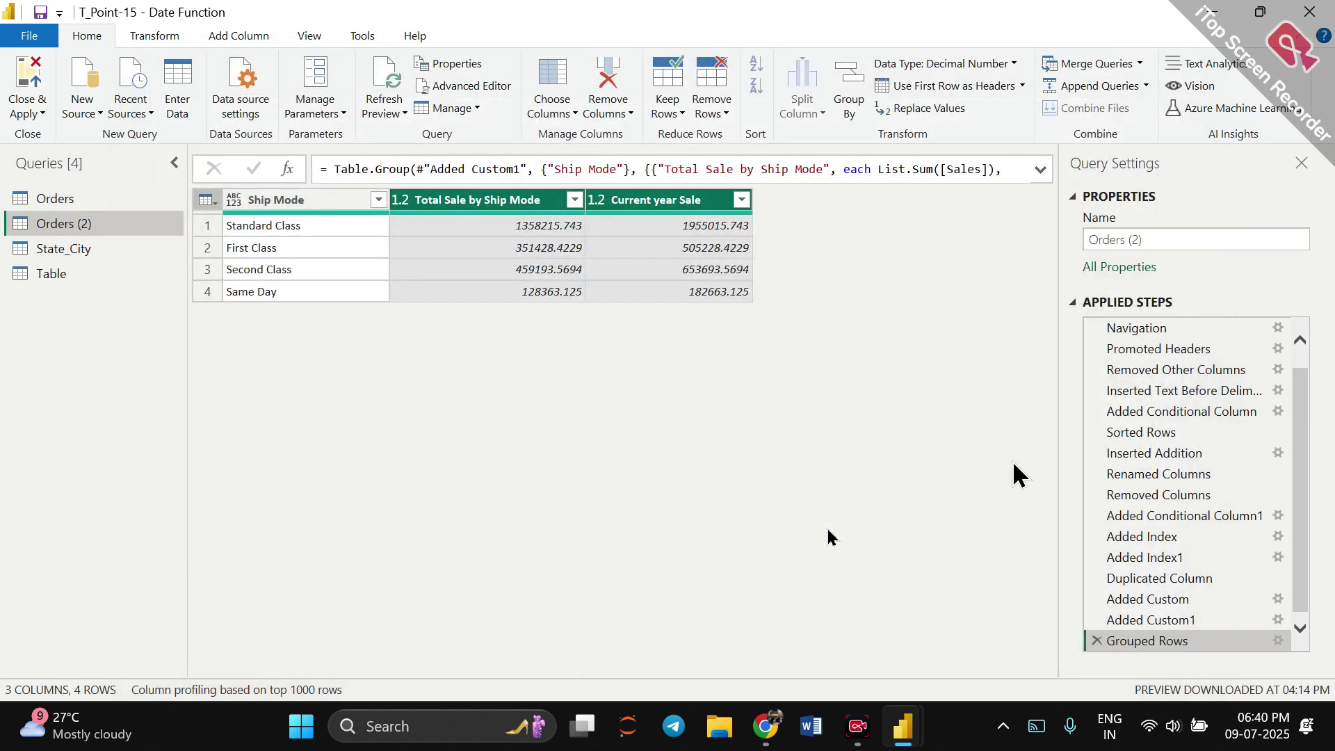
pyautogui.scroll(2, 1132, 490)
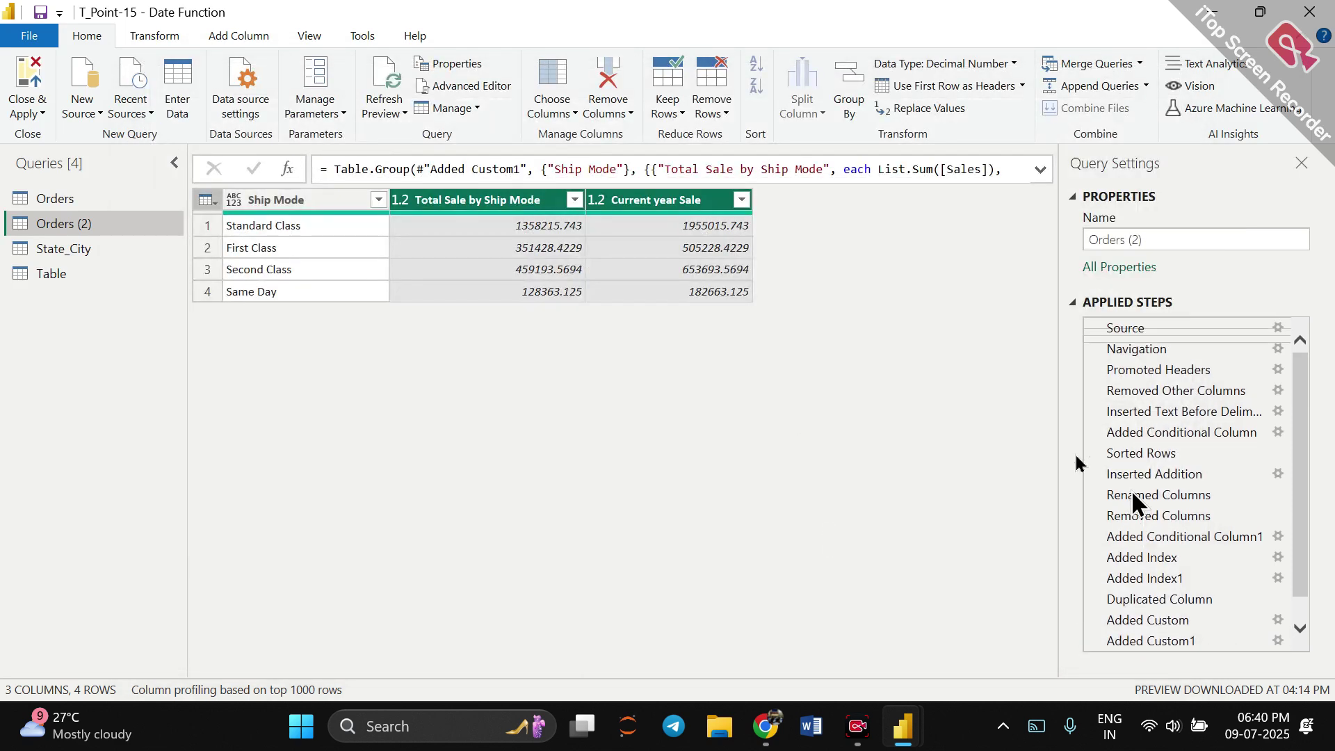
pyautogui.scroll(-1, 1132, 490)
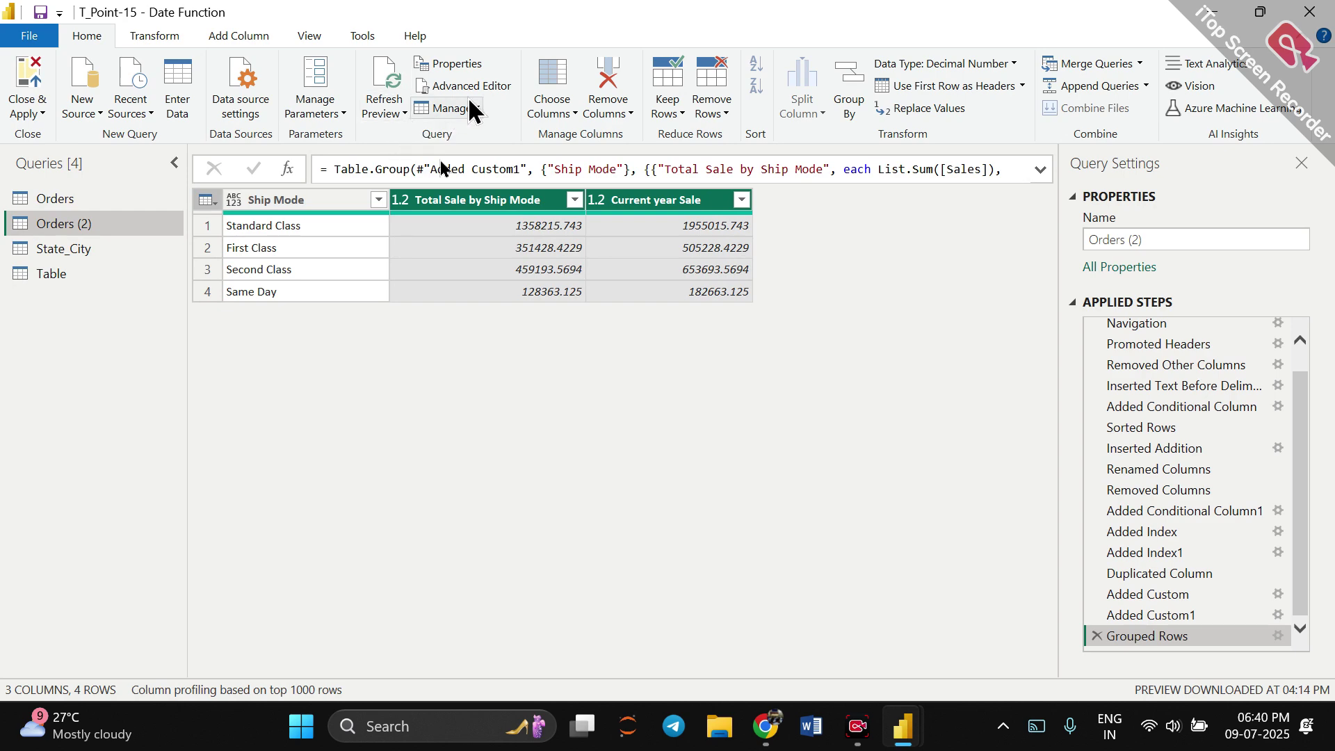
# Open the Orders (2) M code in the Advanced Editor and delete the entire Grouped Rows step line.
pyautogui.click(435, 85)
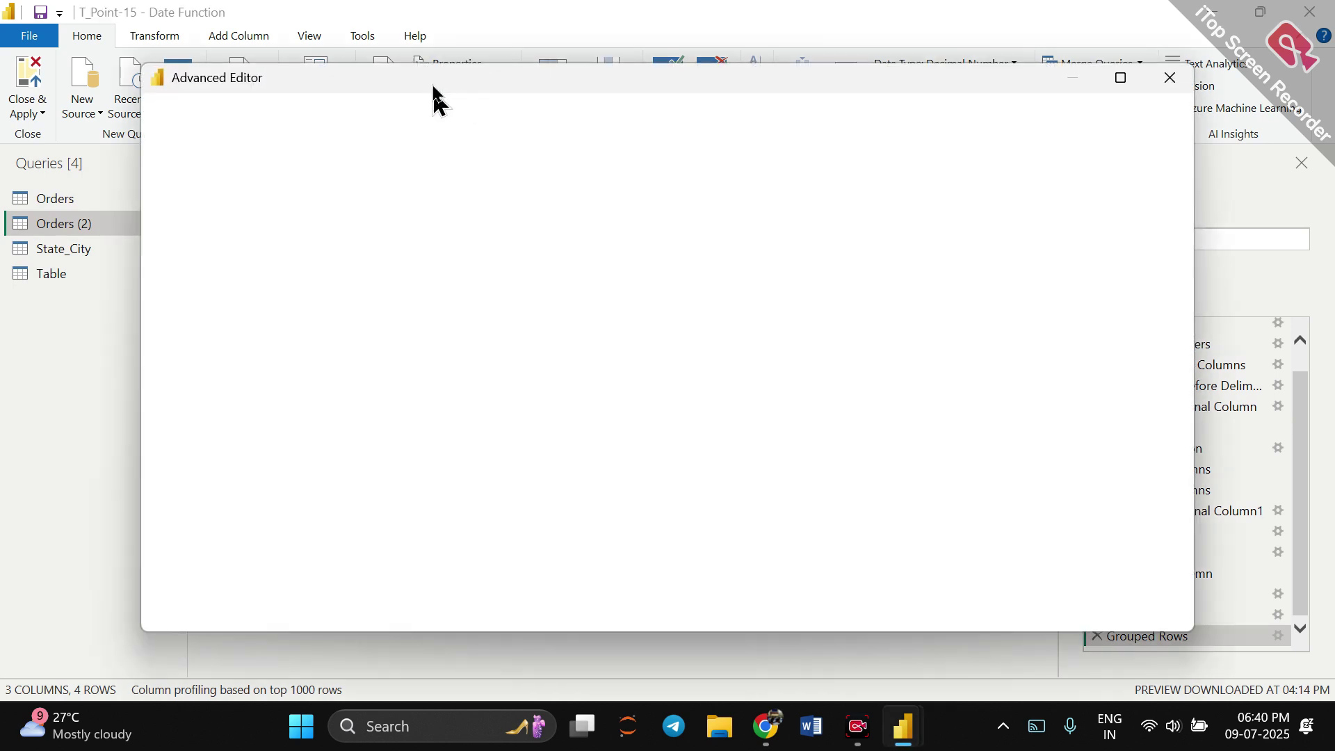
pyautogui.scroll(-1, 369, 438)
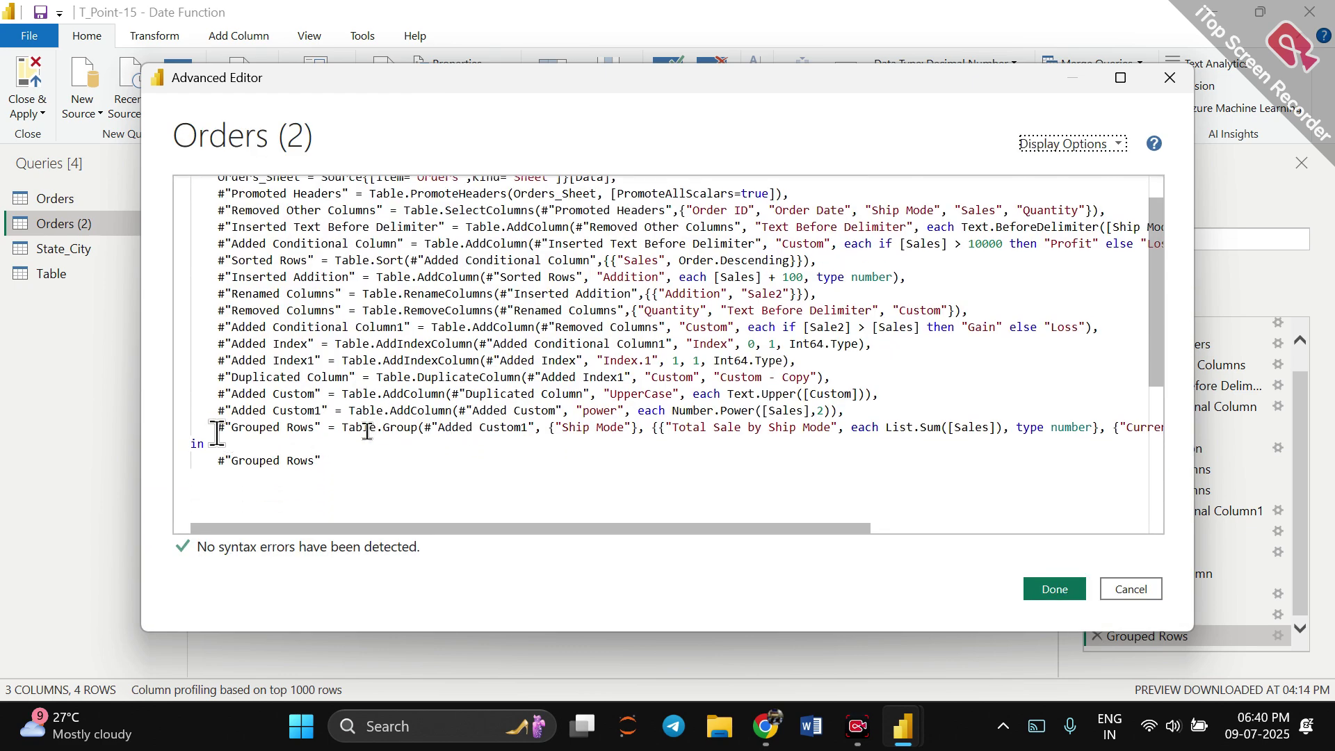
pyautogui.moveTo(219, 430); pyautogui.dragTo(1143, 423)
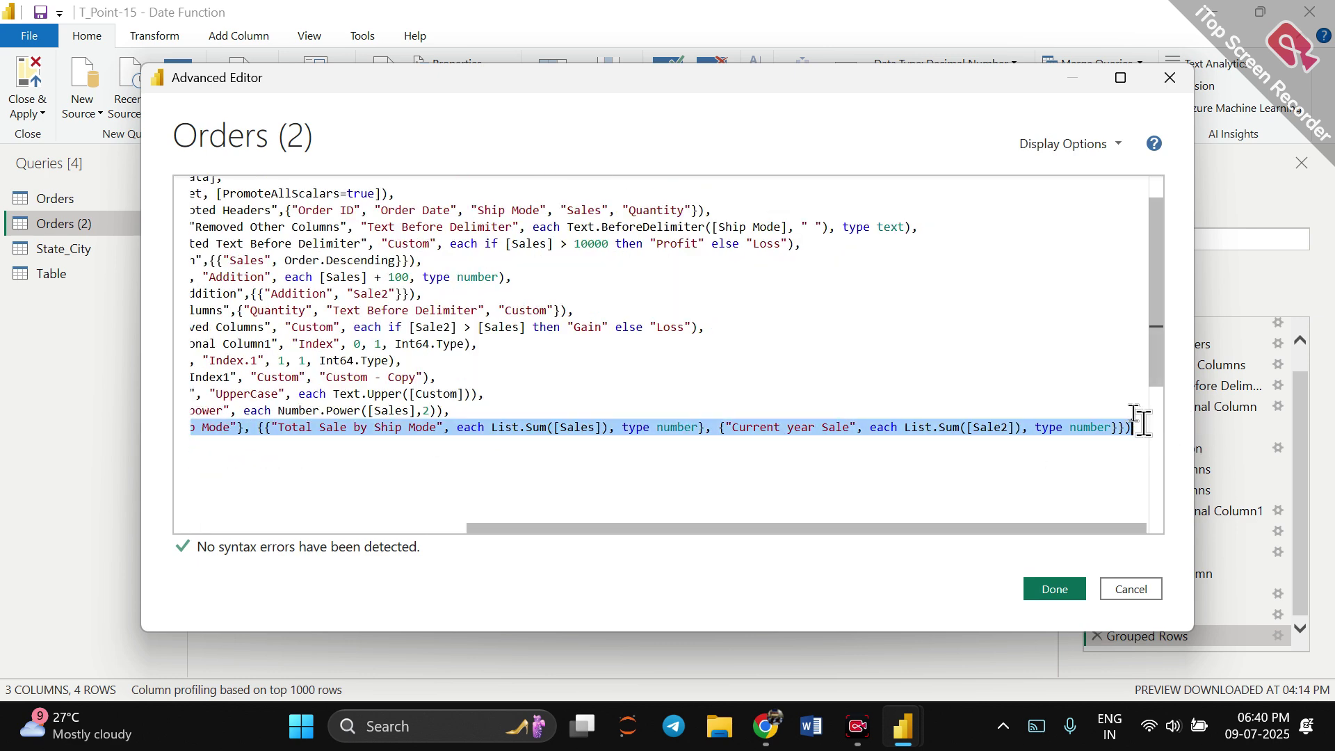
pyautogui.press('BackSpace')
# Replace the query's final output after "in" with #"Added Custom1", copied from its step line, and apply the code.
pyautogui.doubleClick(299, 411)
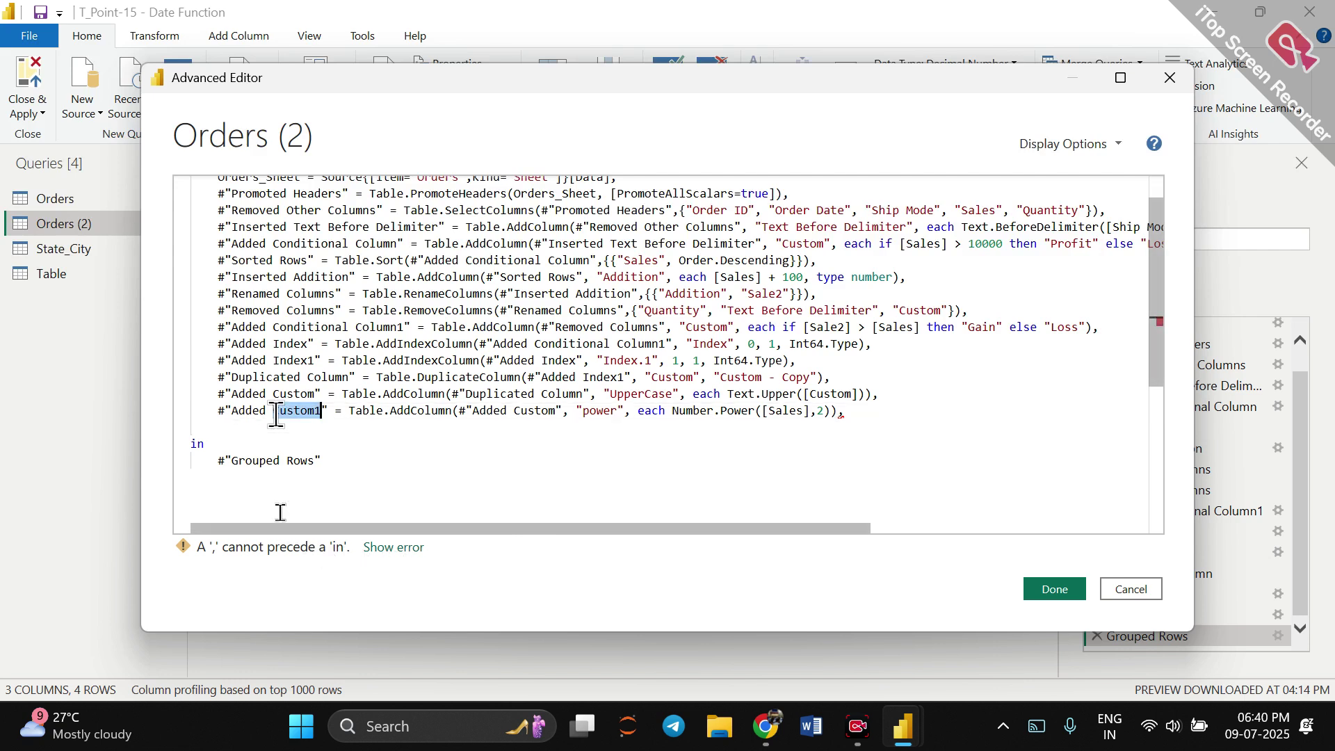
pyautogui.click(327, 411)
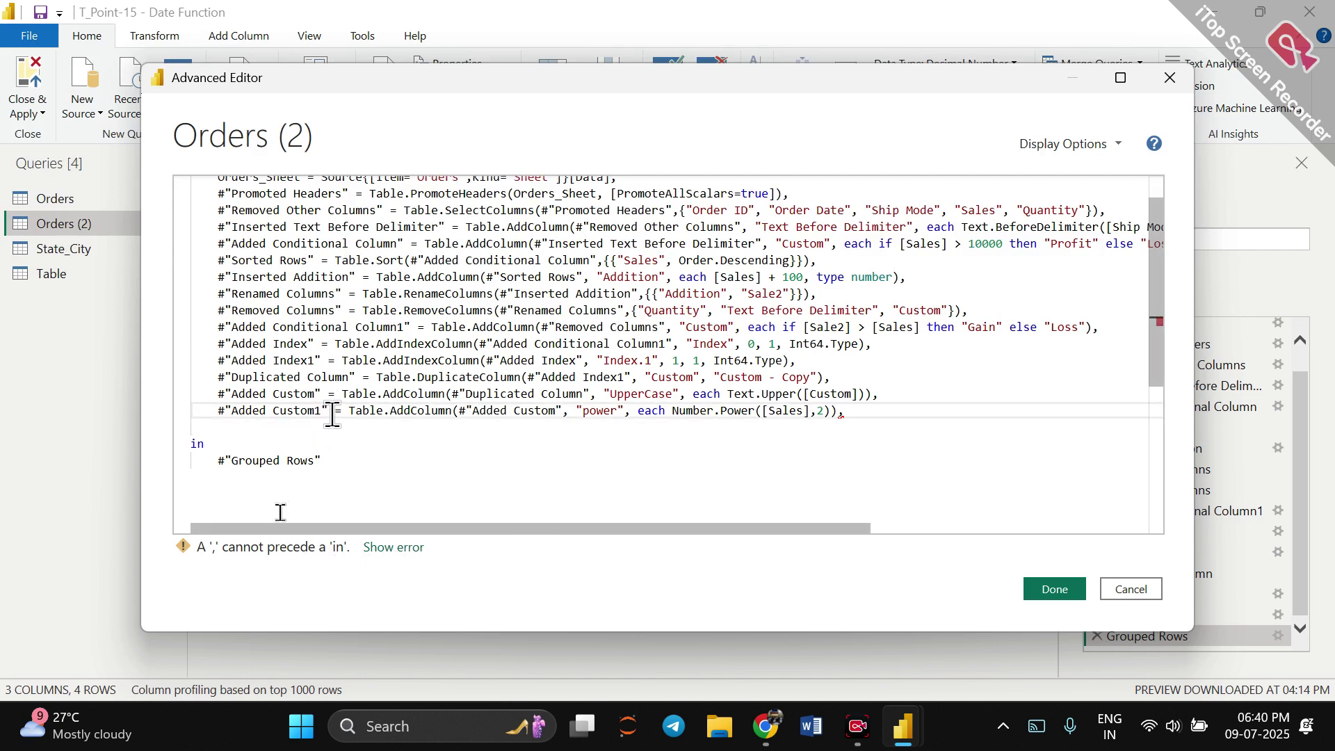
pyautogui.moveTo(332, 415); pyautogui.dragTo(231, 410)
pyautogui.hotkey('ctrl', 'c')
pyautogui.moveTo(326, 462); pyautogui.dragTo(231, 460)
pyautogui.hotkey('ctrl', 'v')
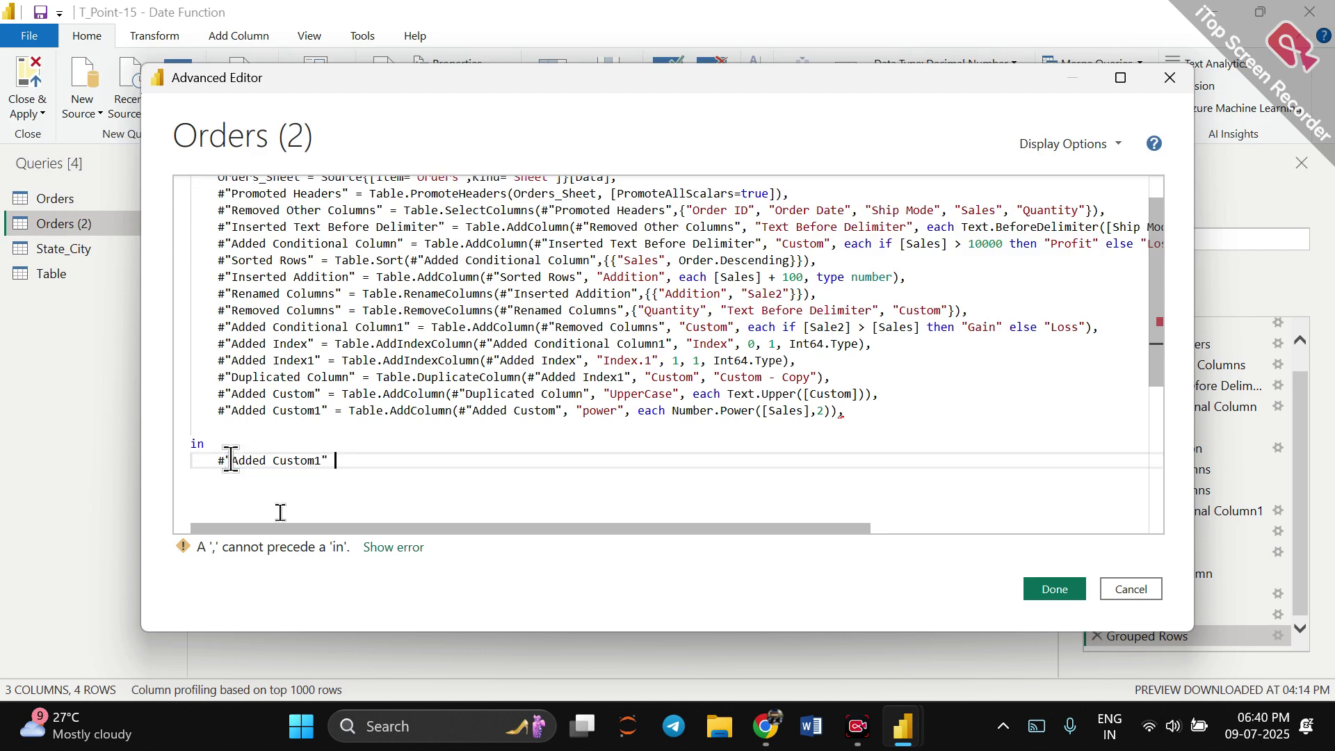
pyautogui.click(1050, 589)
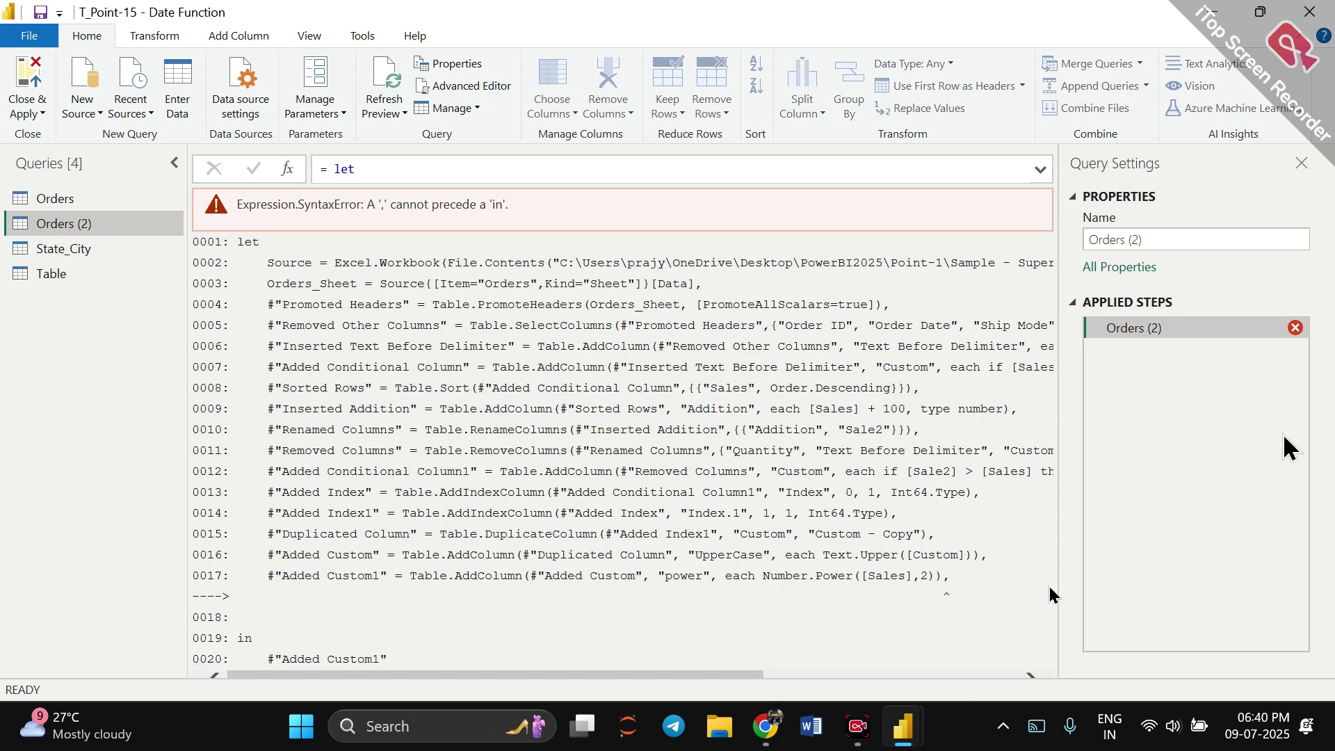
# Reopen the M code, remove the trailing comma from the Added Custom1 line and apply the corrected code.
pyautogui.click(467, 89)
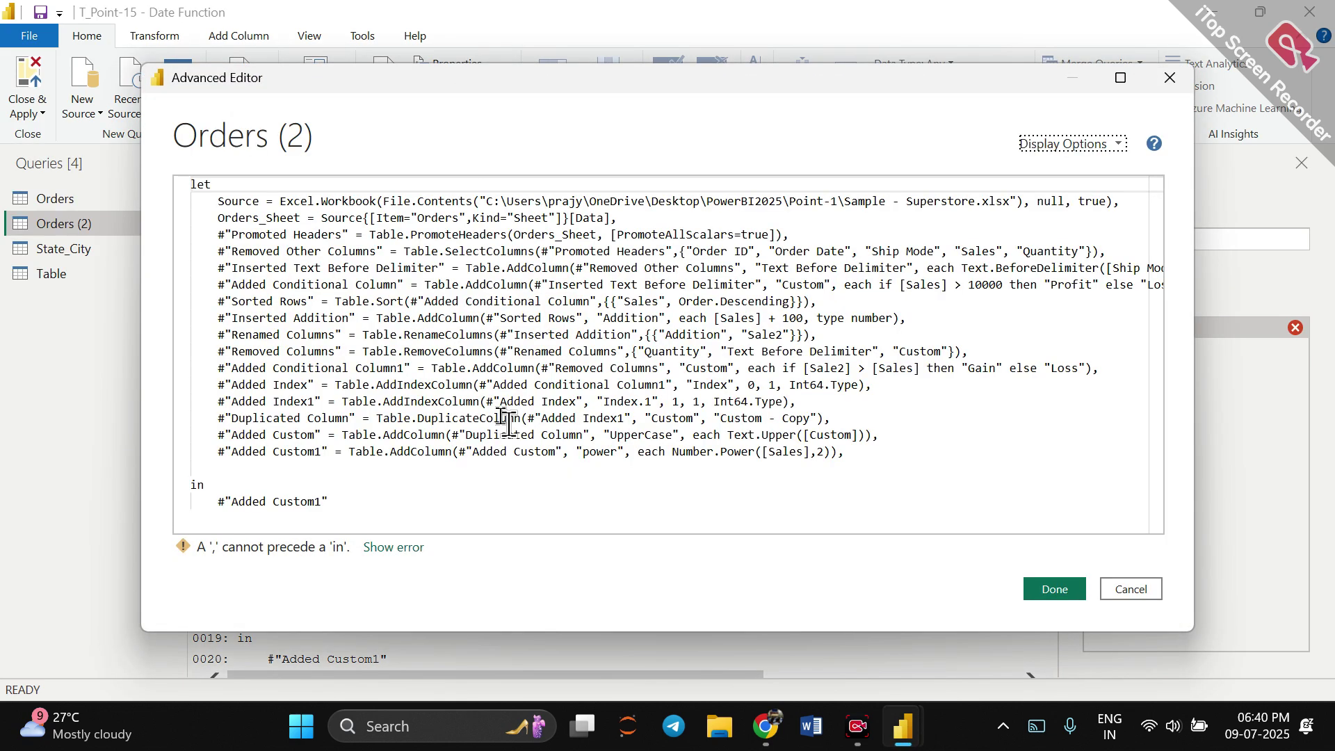
pyautogui.scroll(-1, 509, 424)
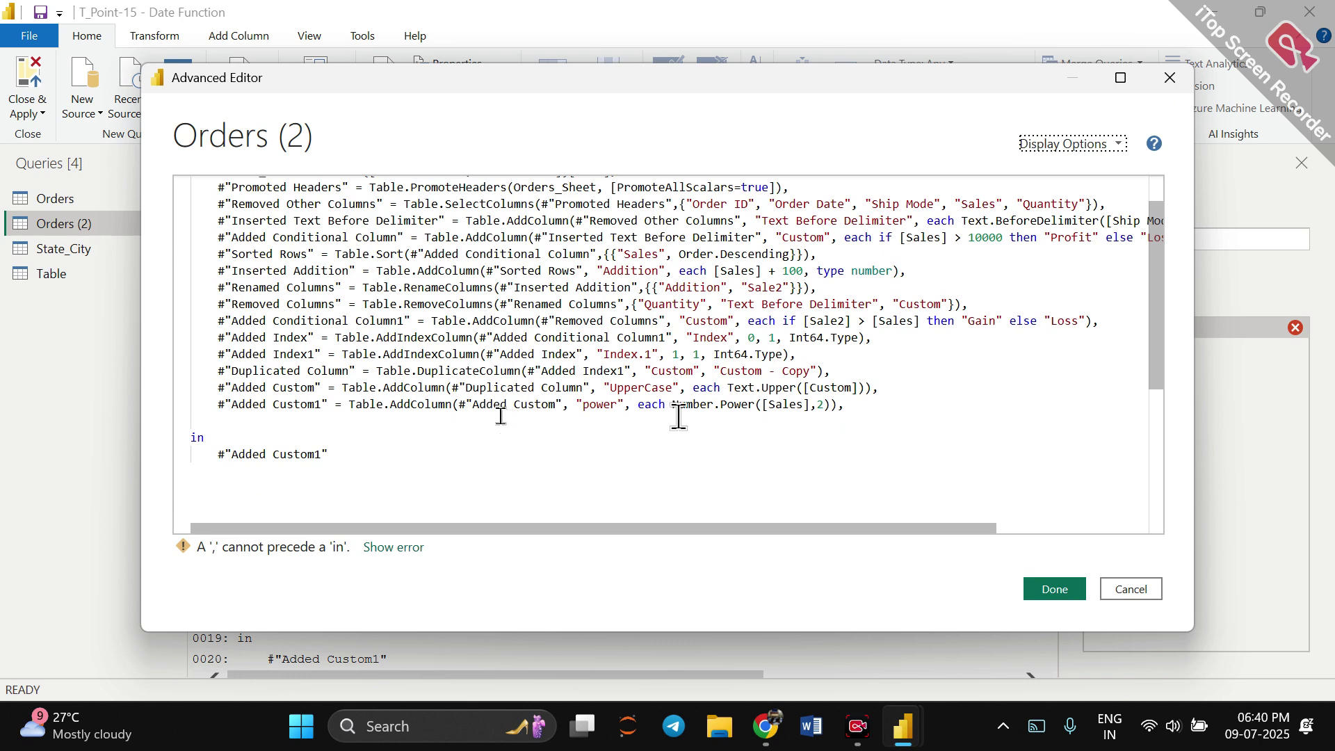
pyautogui.click(864, 408)
pyautogui.press('BackSpace')
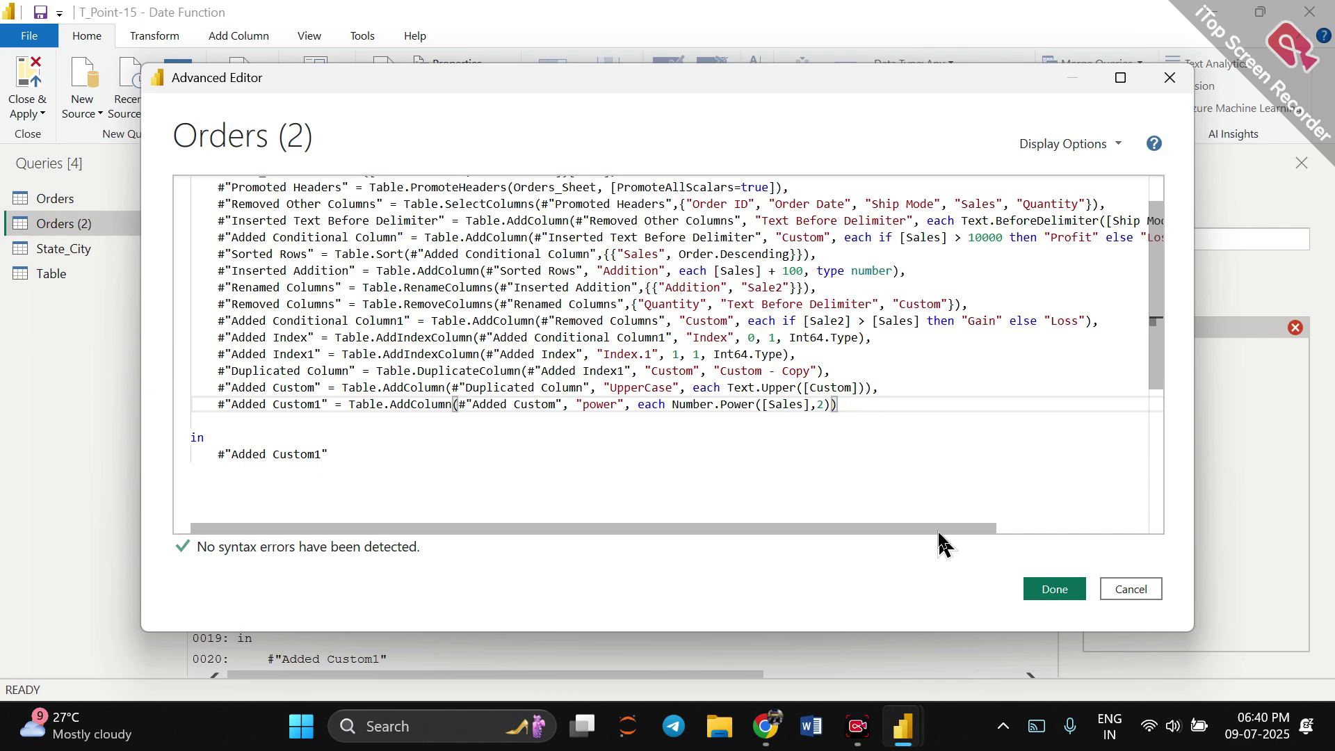
pyautogui.click(1041, 595)
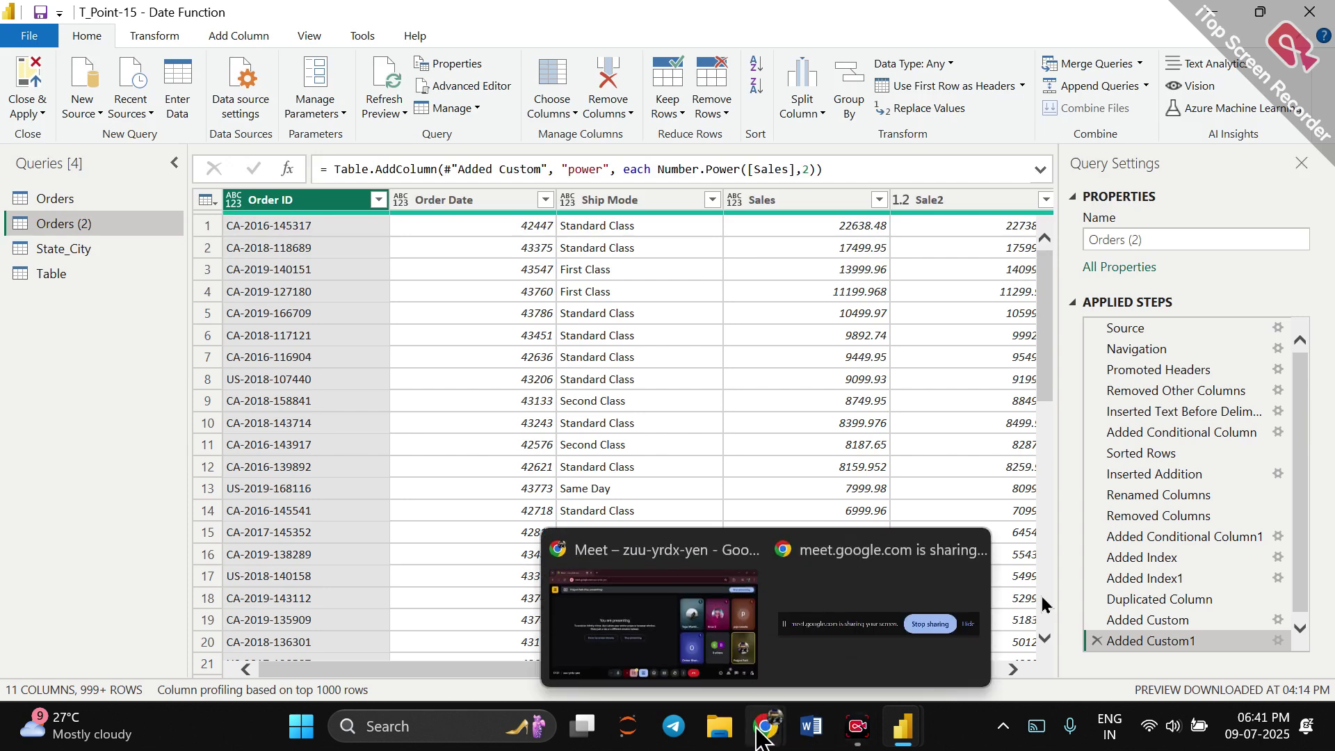
# Switch to the Google Meet call in Chrome.
pyautogui.click(750, 632)
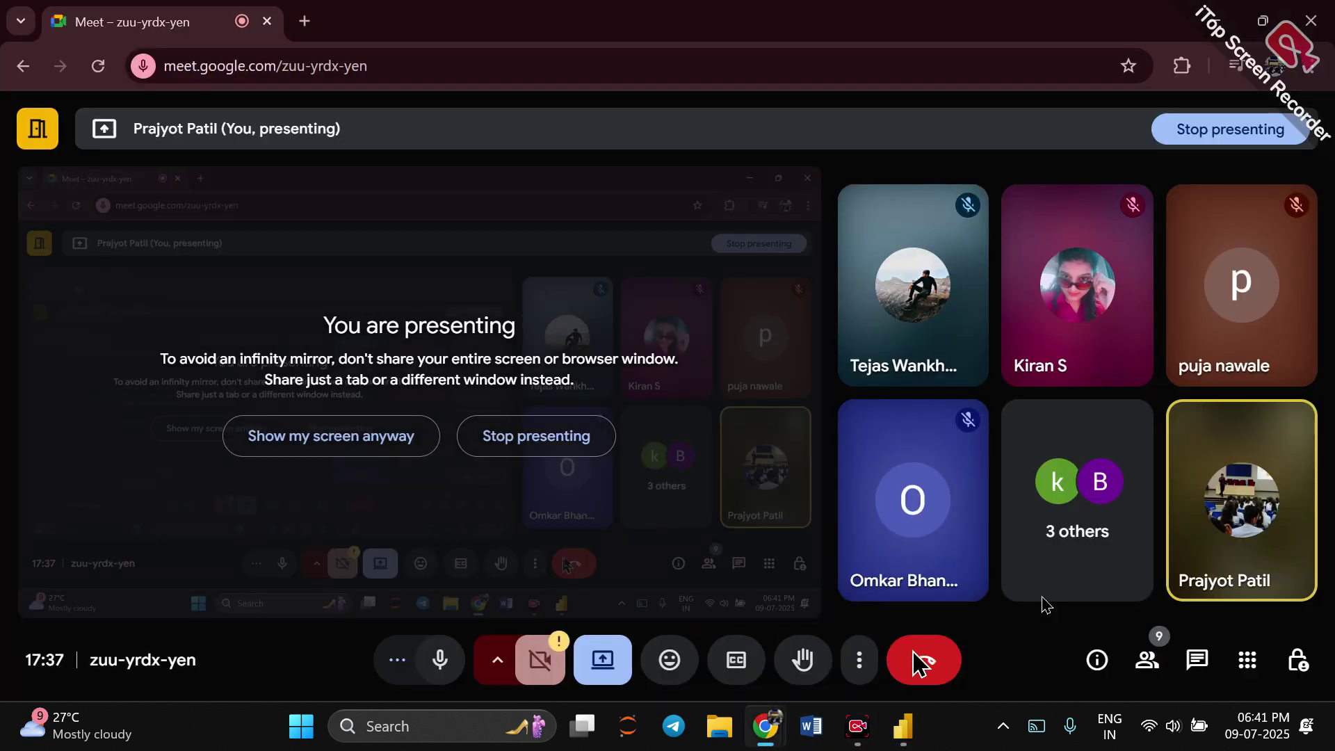